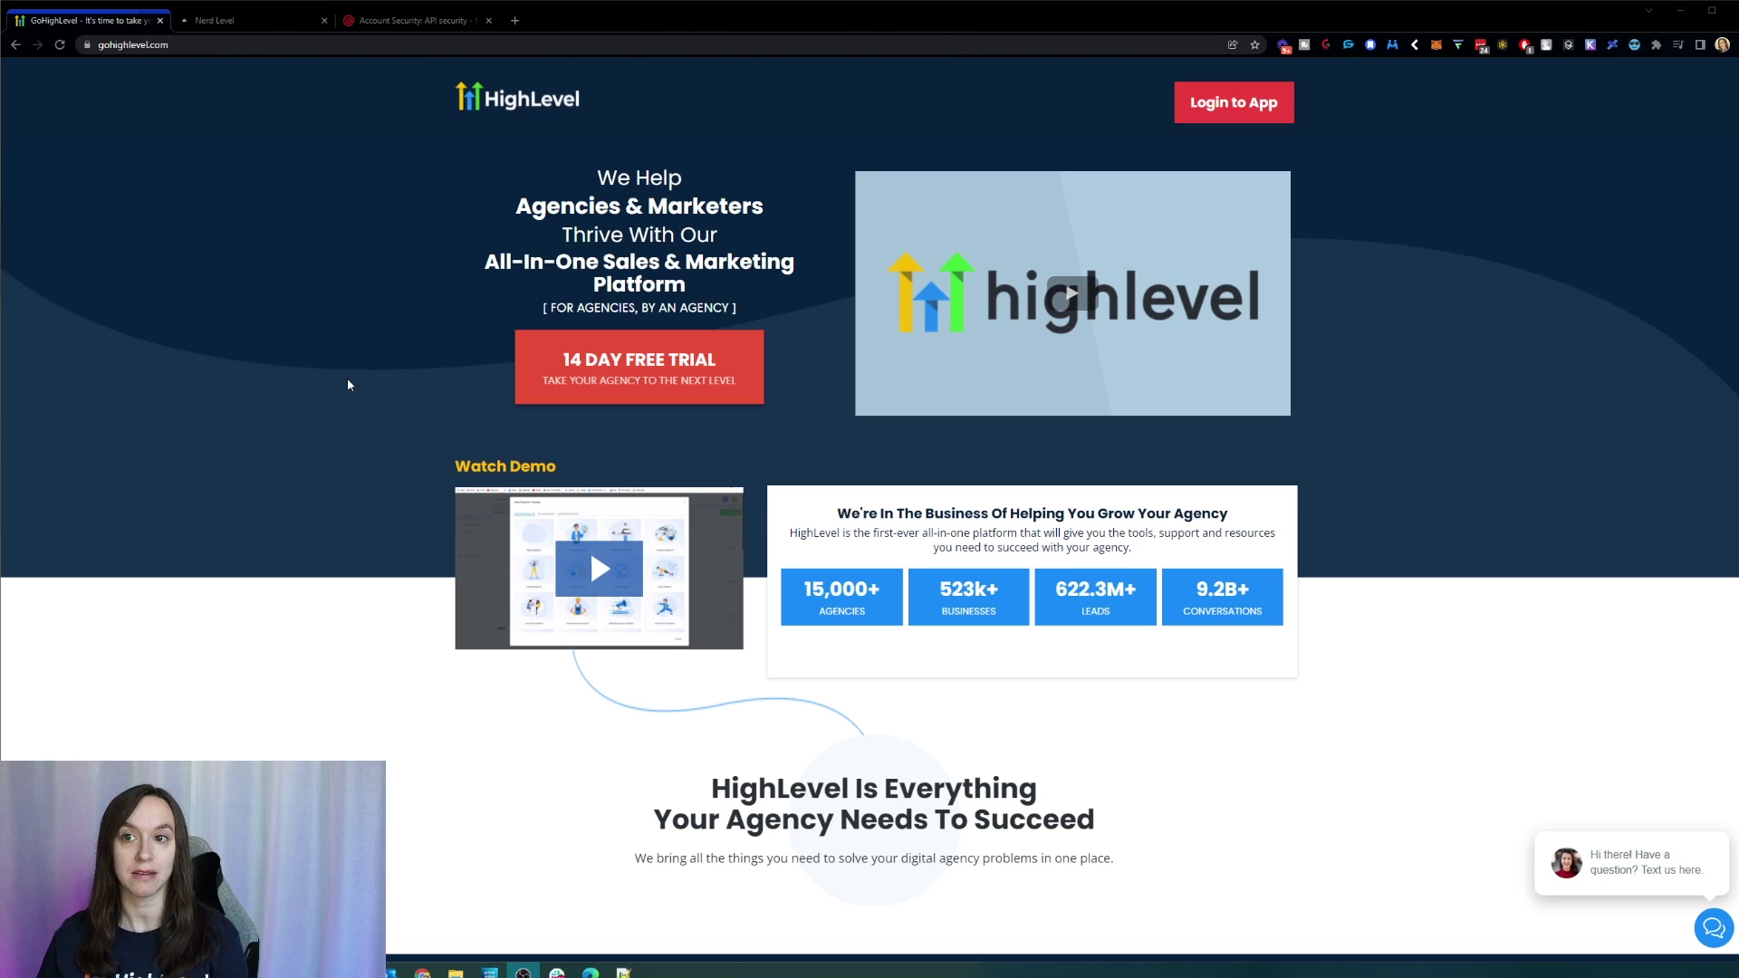
Step: Start the 14-day free trial signup on gohighlevel.com
{"action": "left_click", "coordinate": [524, 379]}
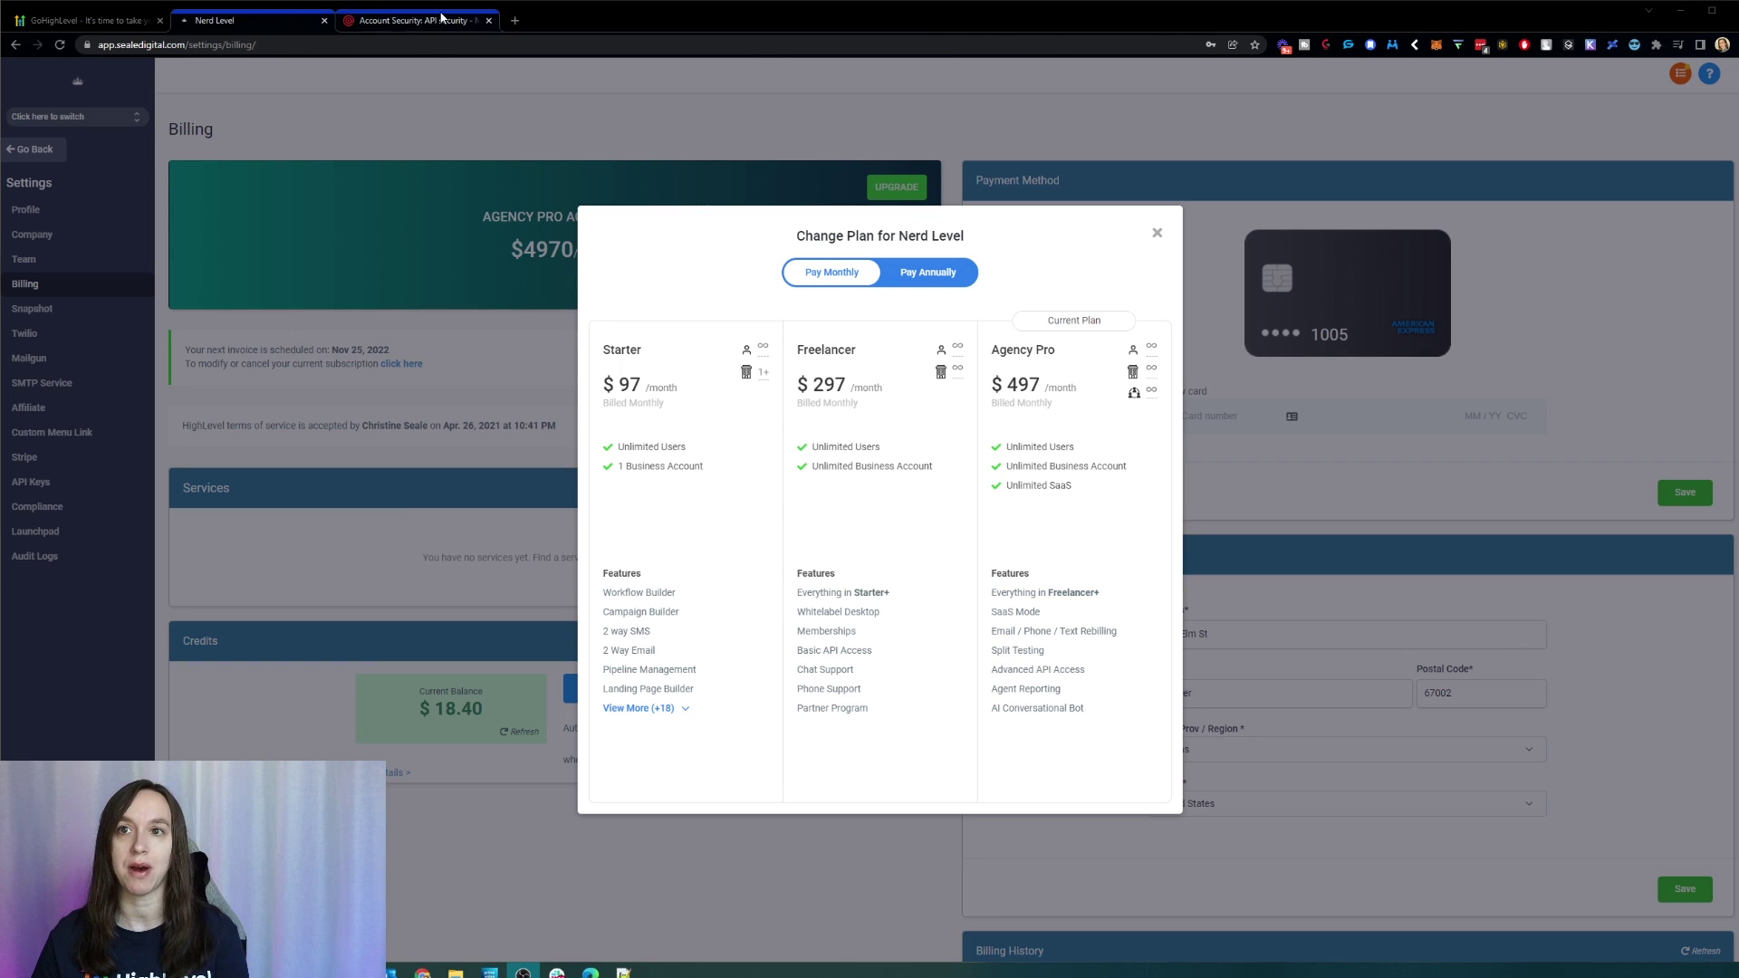
Step: Close the free-trial popup and read through the Capture New Leads, Membership Areas and Close More Deals sections
{"action": "left_click", "coordinate": [127, 28]}
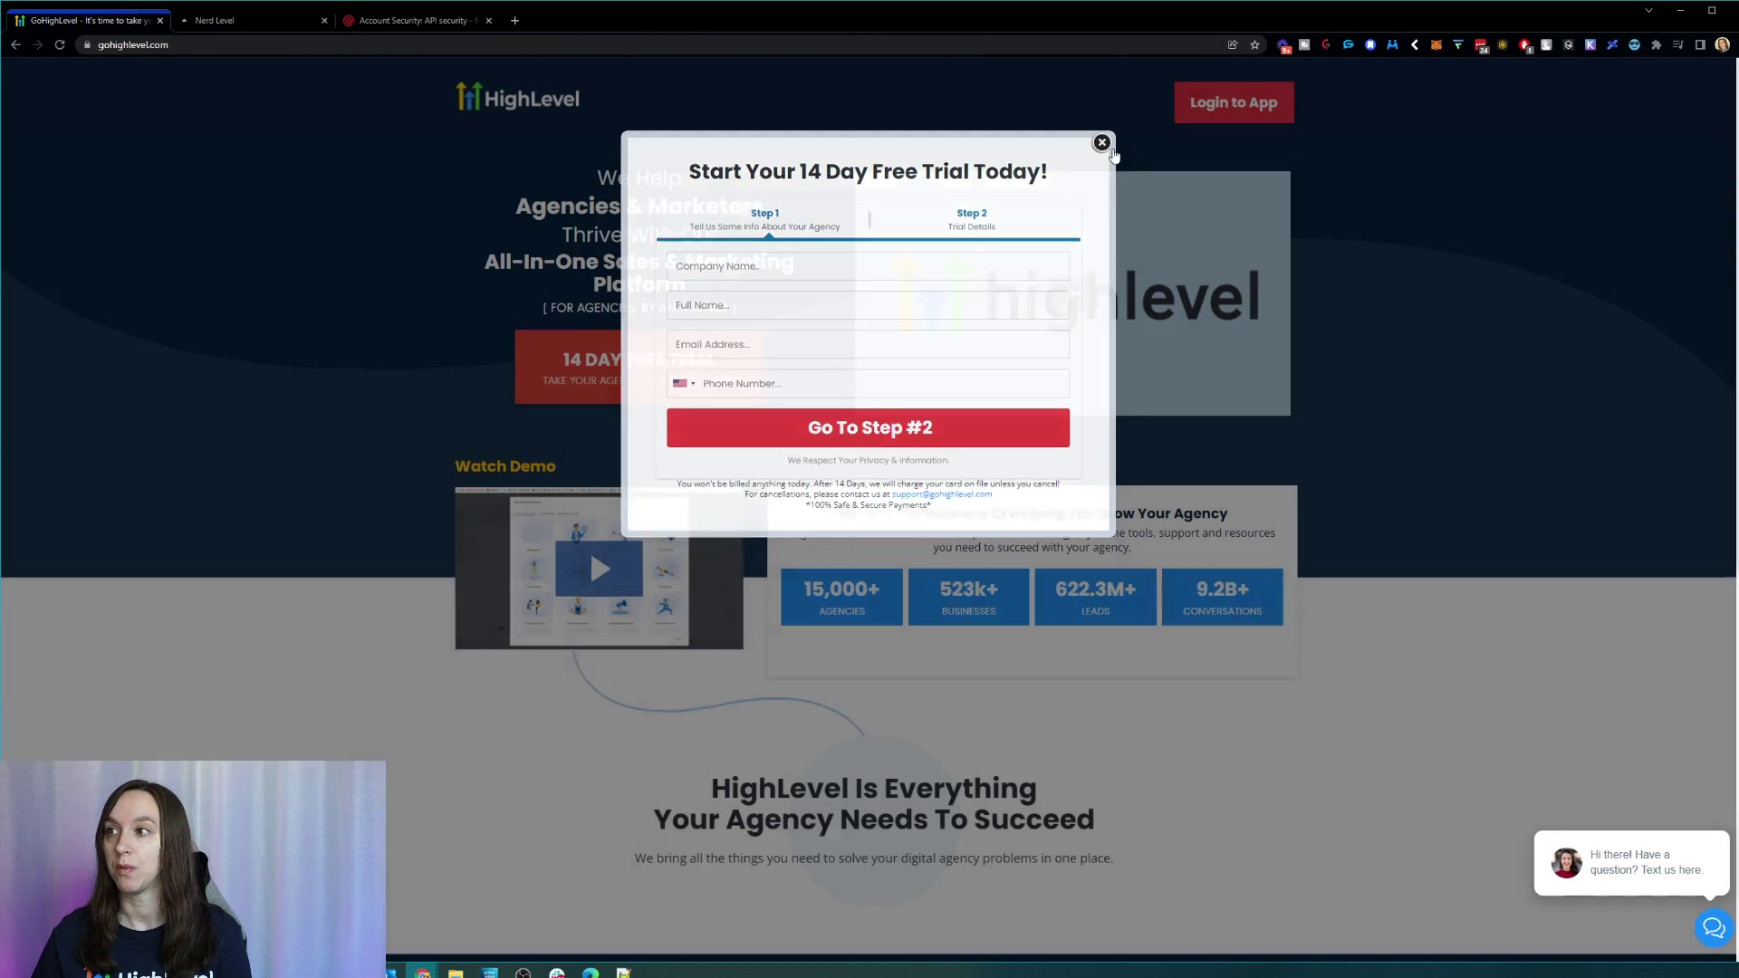
{"action": "left_click", "coordinate": [1103, 143]}
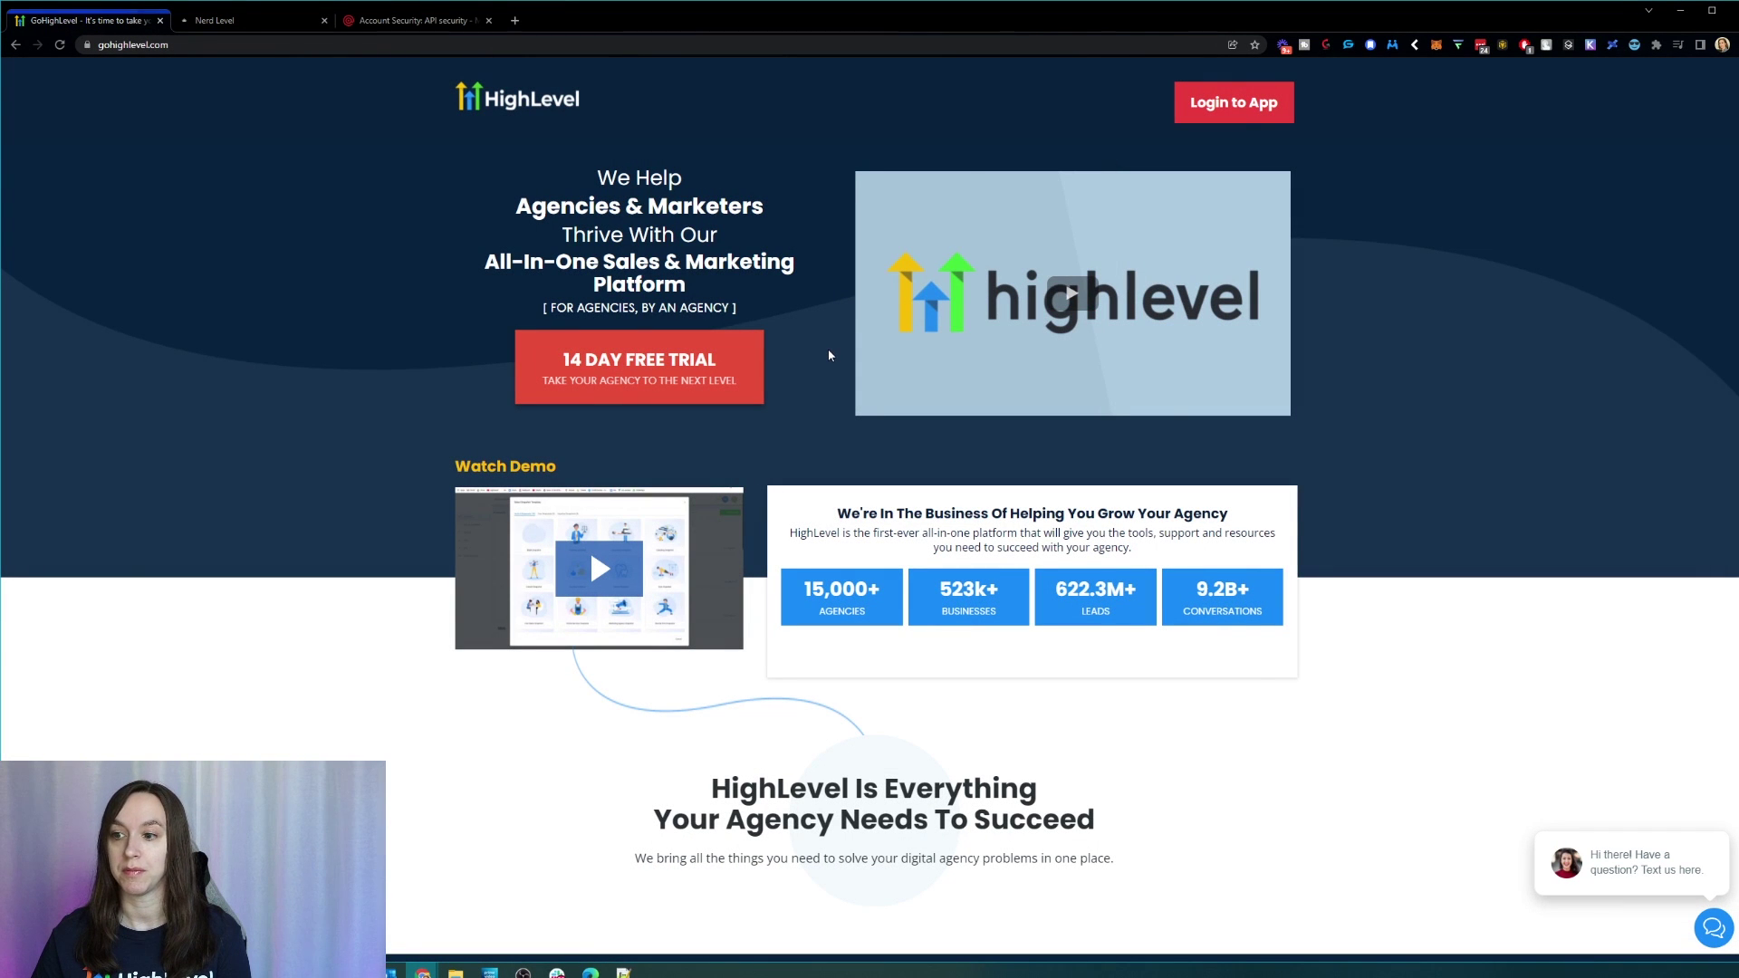
{"action": "scroll", "coordinate": [820, 332], "scroll_direction": "down", "scroll_amount": 2}
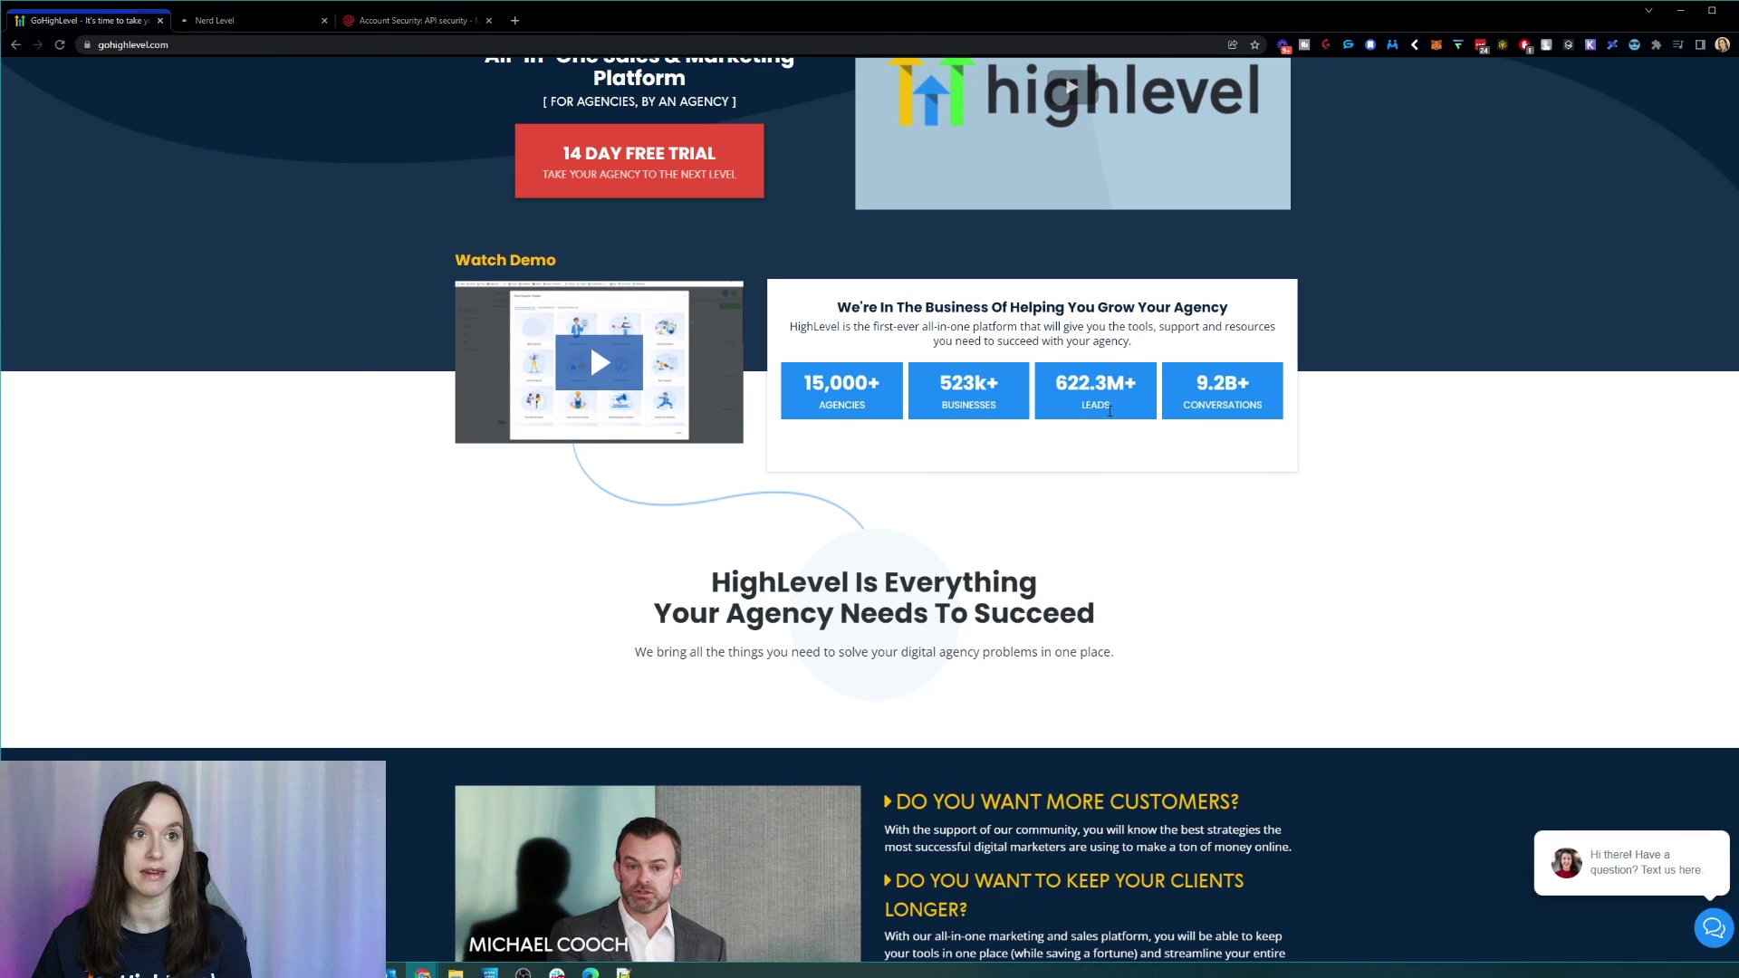
{"action": "scroll", "coordinate": [1085, 418], "scroll_direction": "down", "scroll_amount": 5}
{"action": "scroll", "coordinate": [1086, 424], "scroll_direction": "down", "scroll_amount": 3}
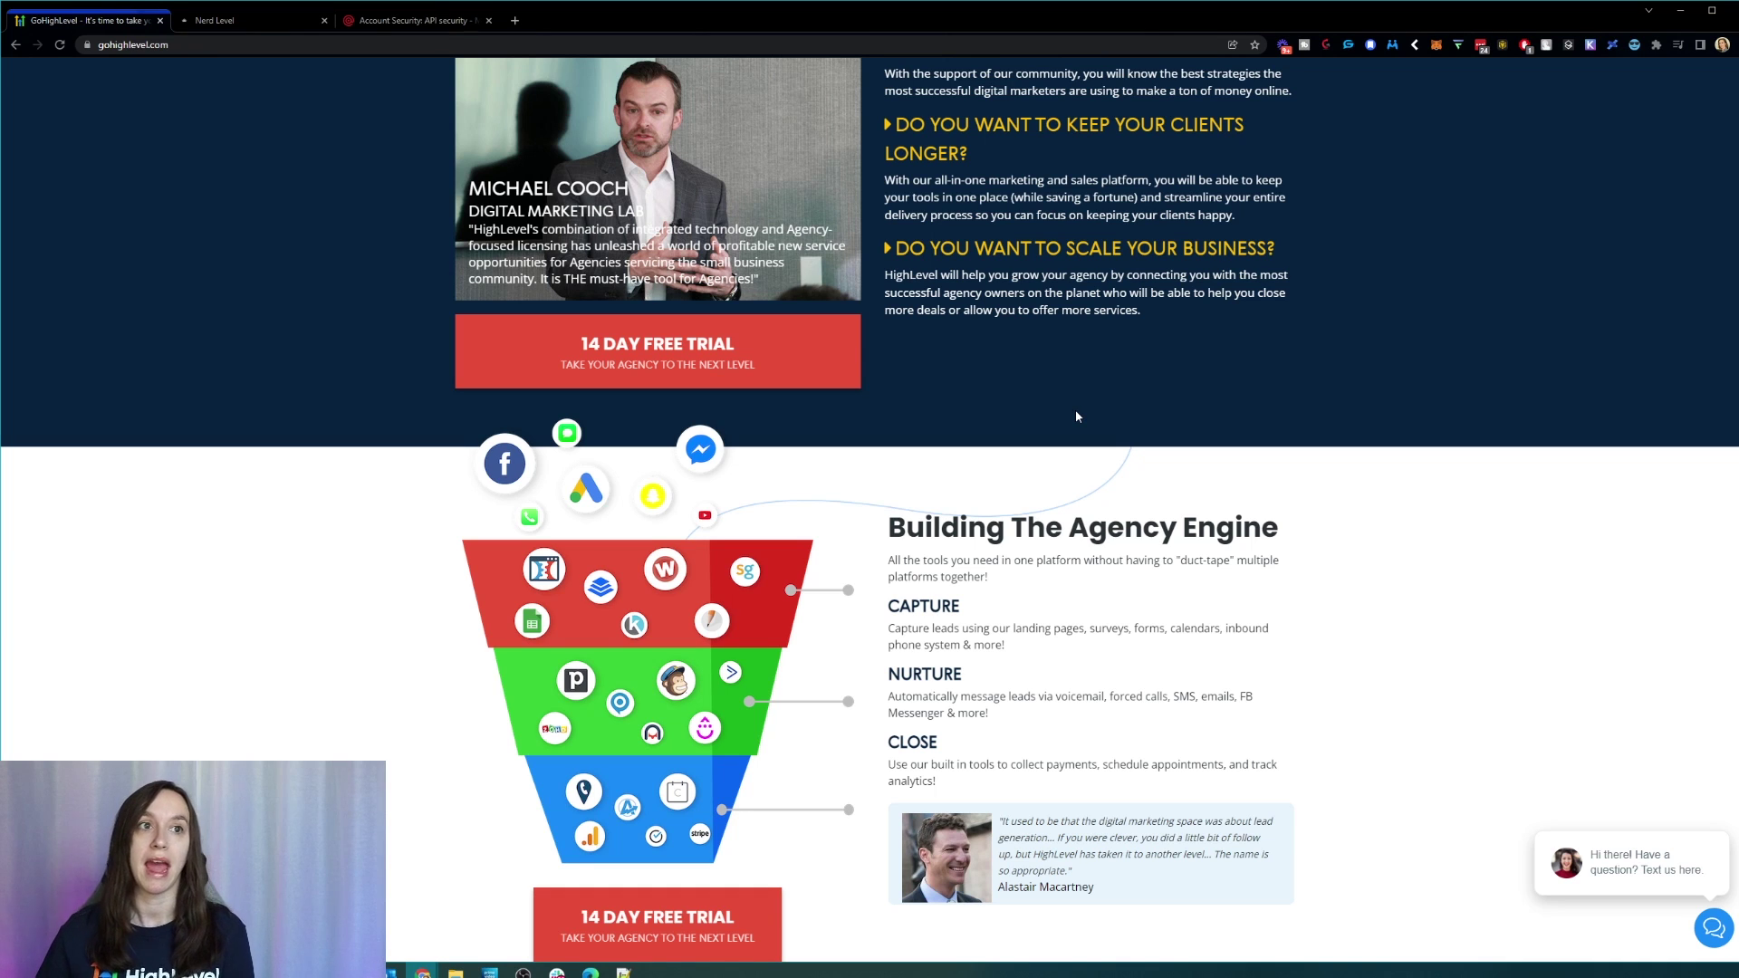
{"action": "scroll", "coordinate": [1076, 417], "scroll_direction": "down", "scroll_amount": 2}
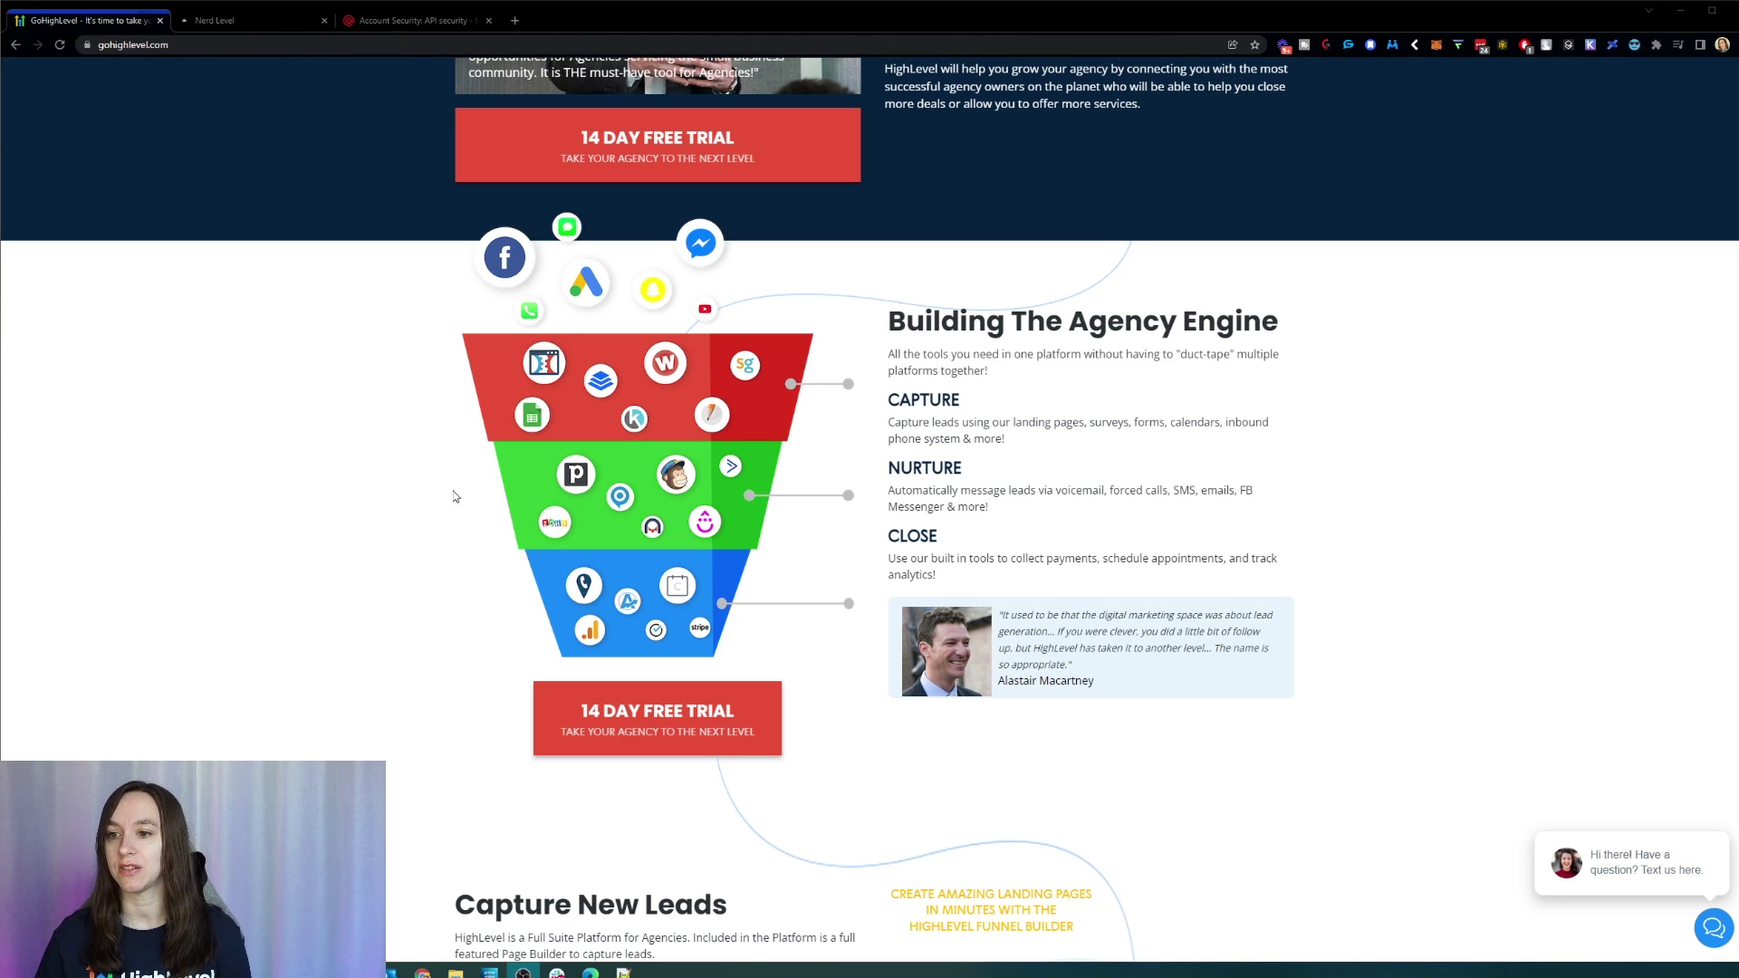
{"action": "scroll", "coordinate": [634, 497], "scroll_direction": "down", "scroll_amount": 7}
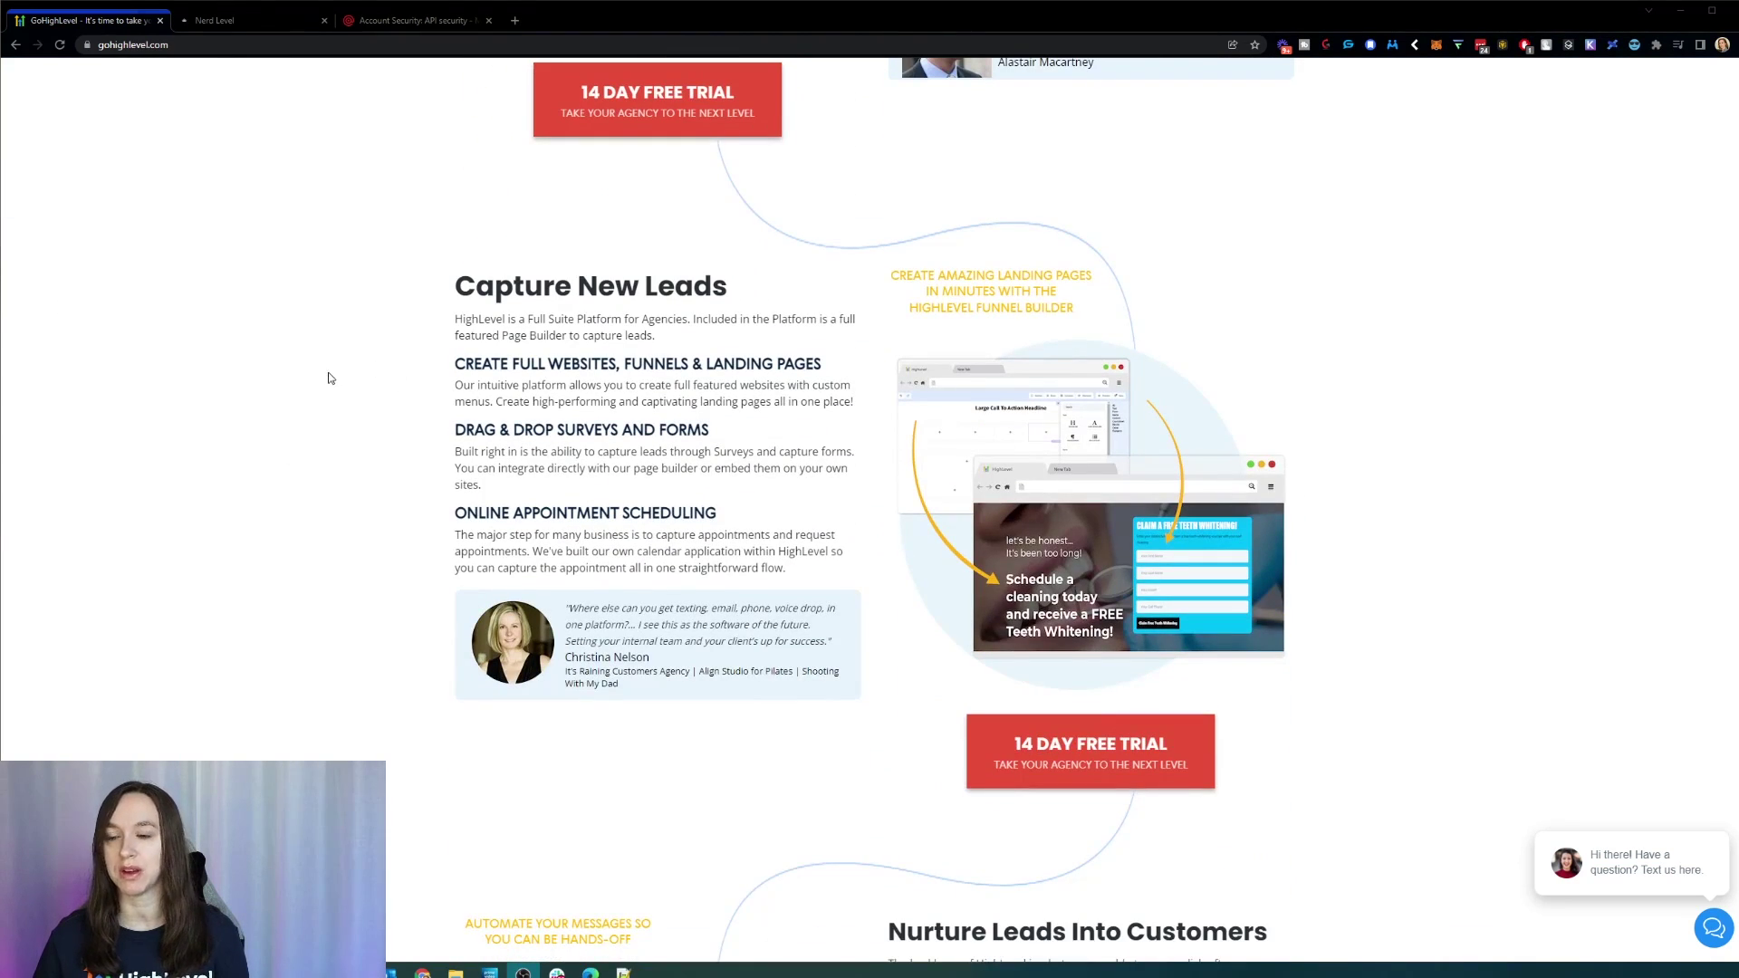
{"action": "scroll", "coordinate": [326, 374], "scroll_direction": "down", "scroll_amount": 14}
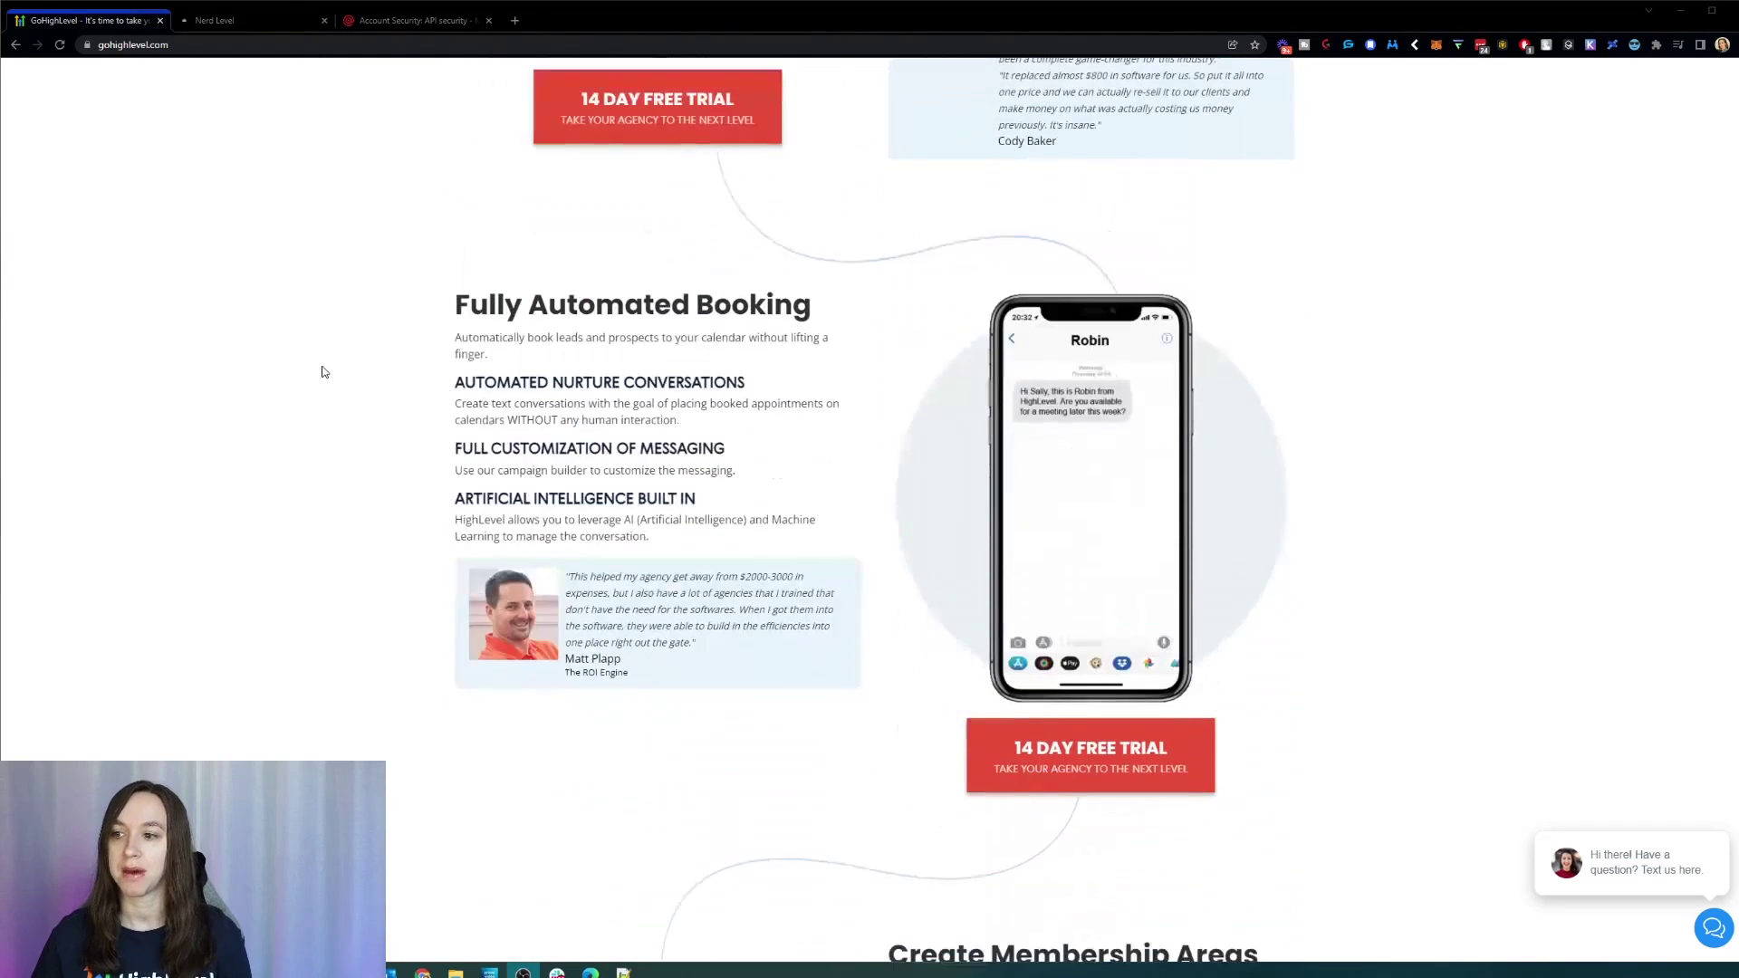
{"action": "scroll", "coordinate": [325, 372], "scroll_direction": "down", "scroll_amount": 12}
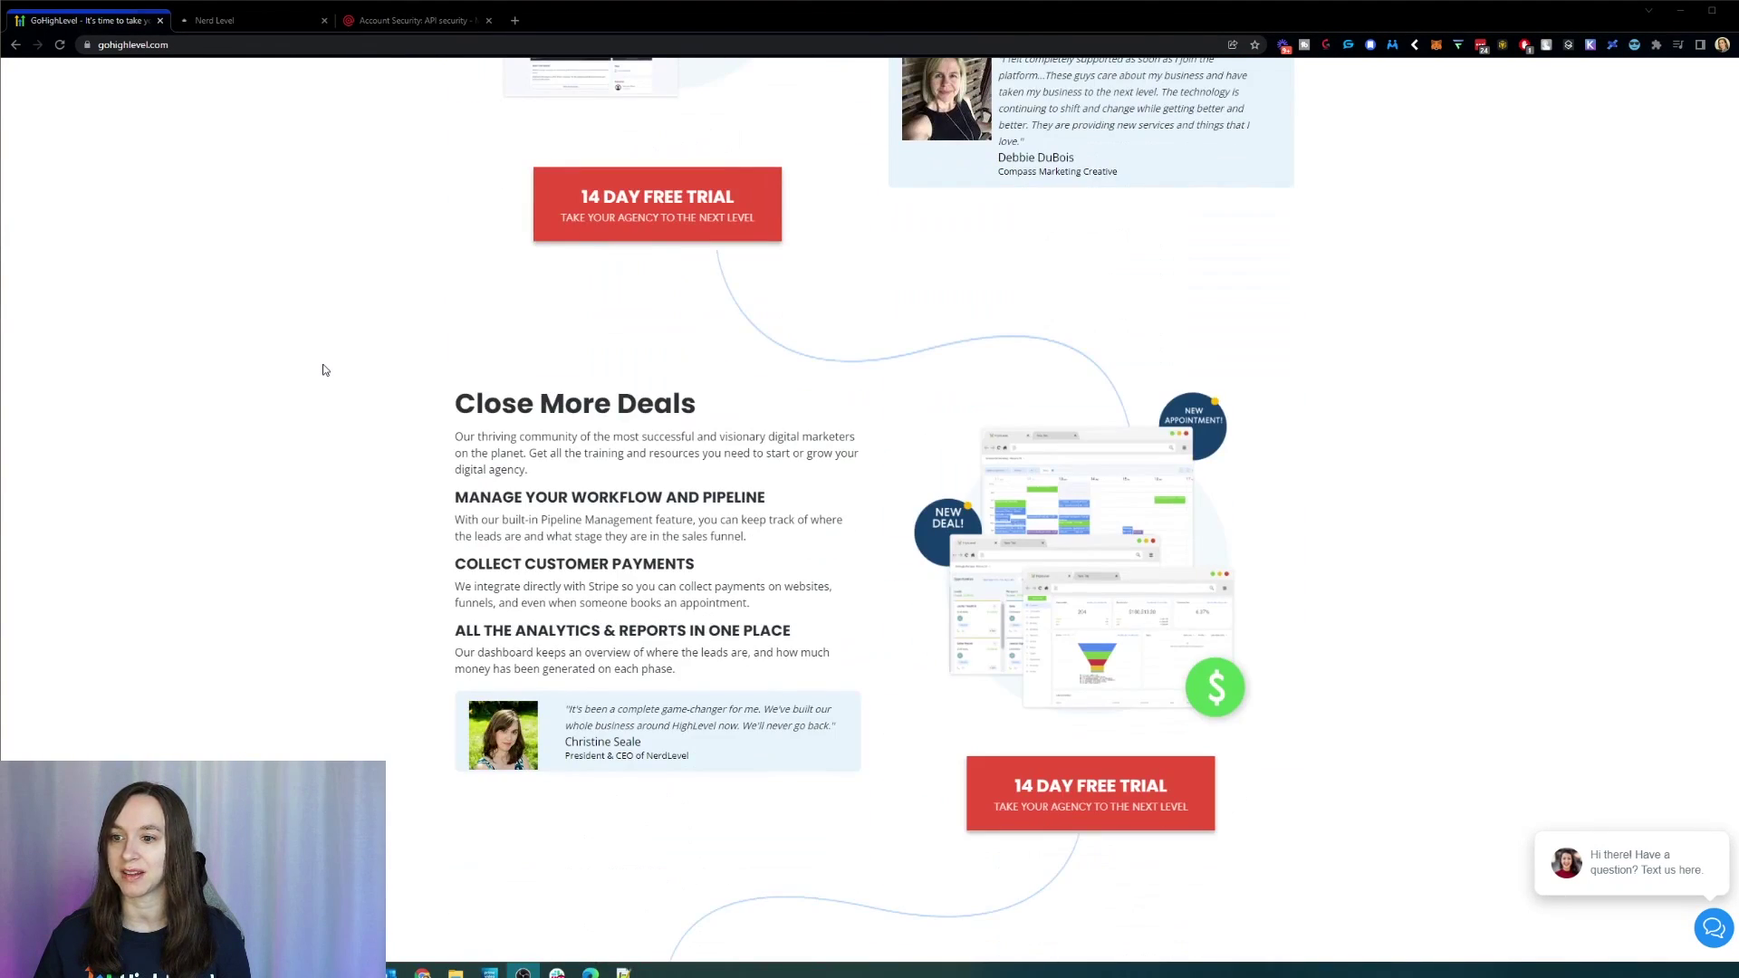
{"action": "scroll", "coordinate": [325, 369], "scroll_direction": "down", "scroll_amount": 2}
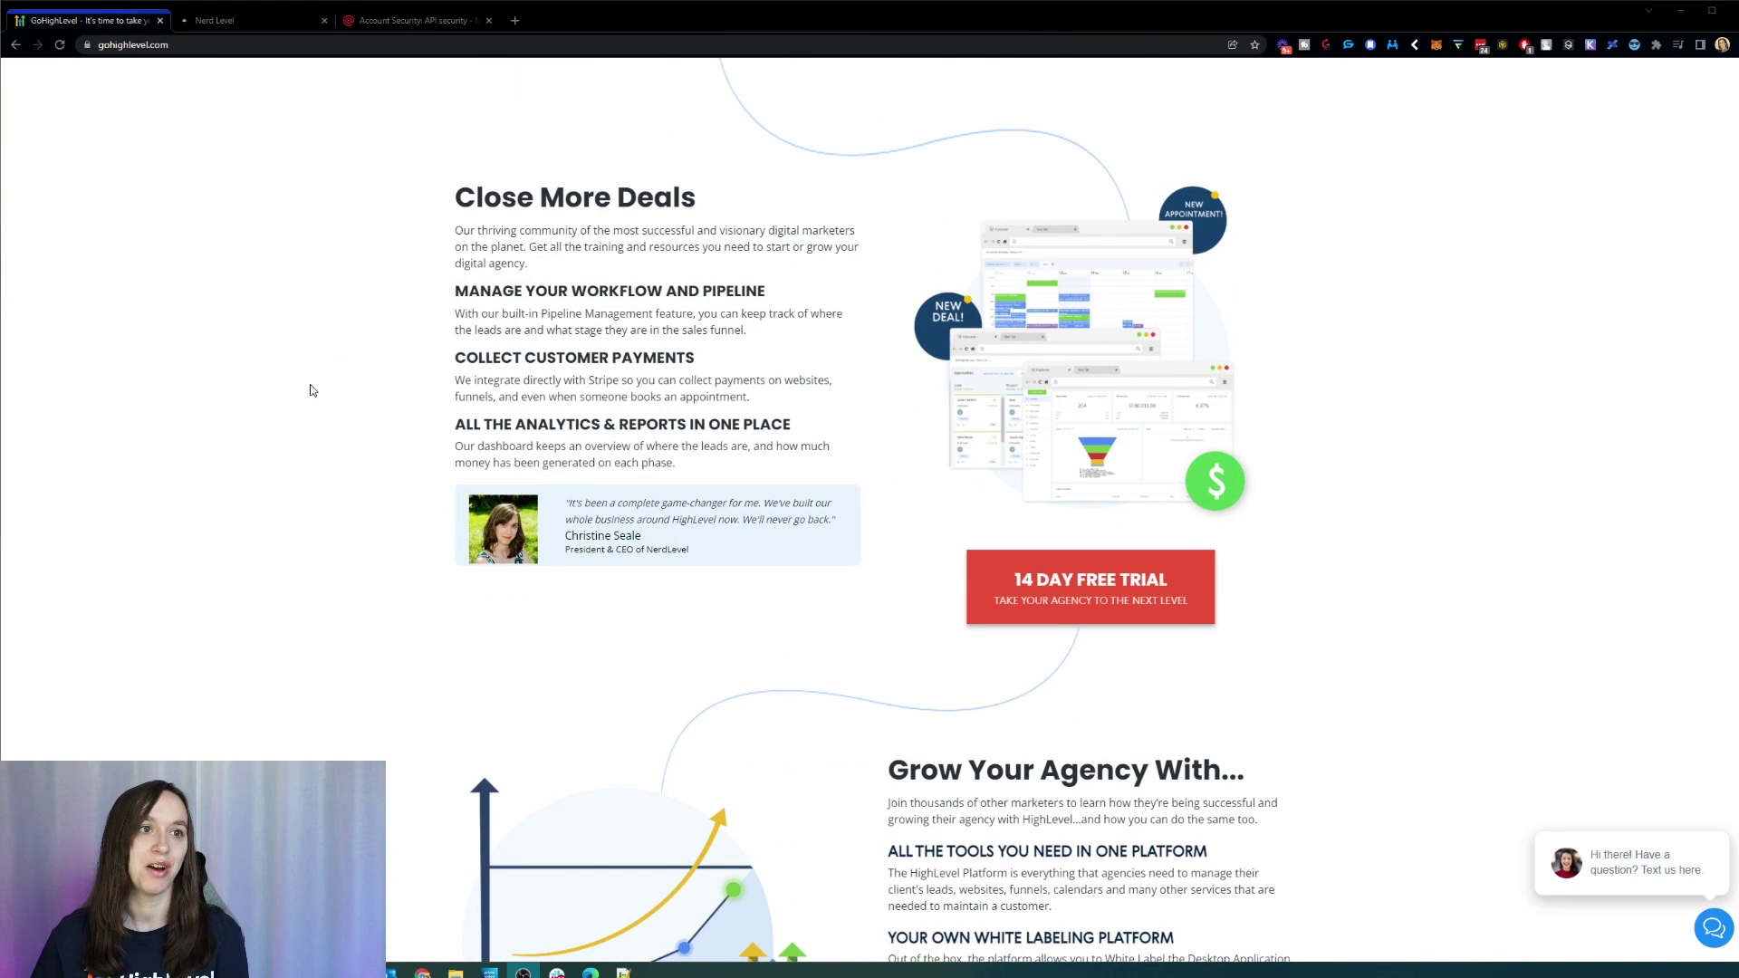
Step: Bring back the Nerd Level billing page comparing Starter, Freelancer and Agency Pro plans
{"action": "left_click", "coordinate": [263, 20]}
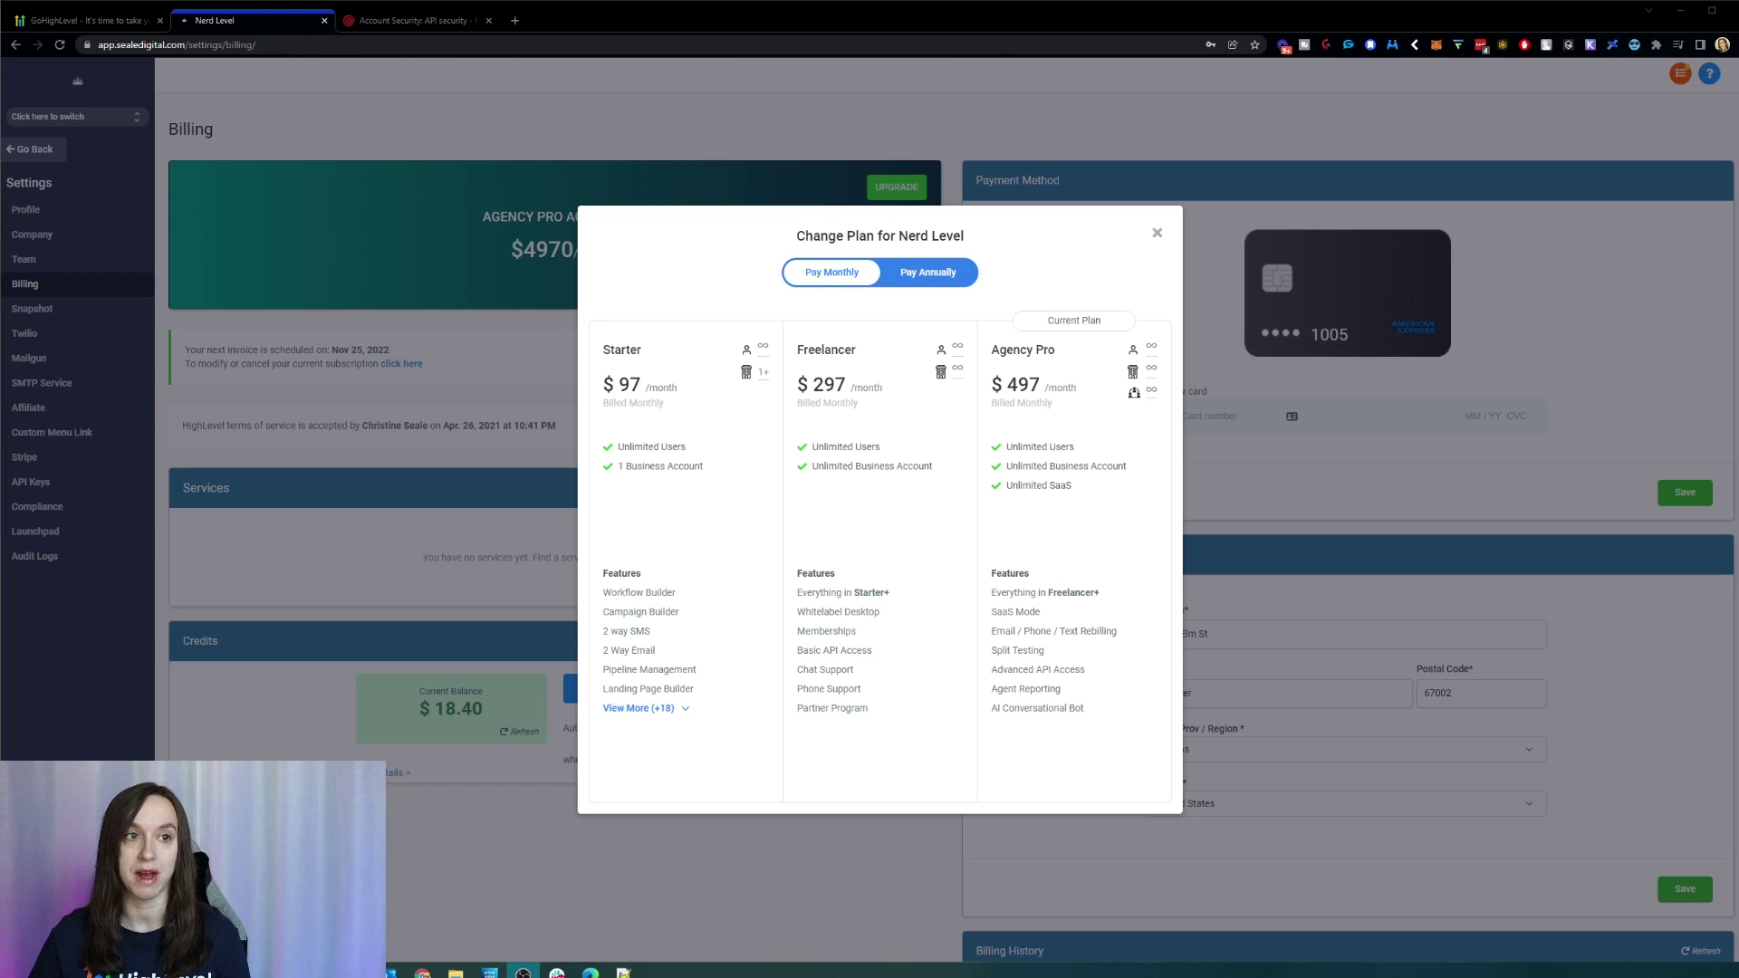
Step: Log into the HighLevel app from the landing page and close the Yext bundling announcement
{"action": "left_click", "coordinate": [86, 20]}
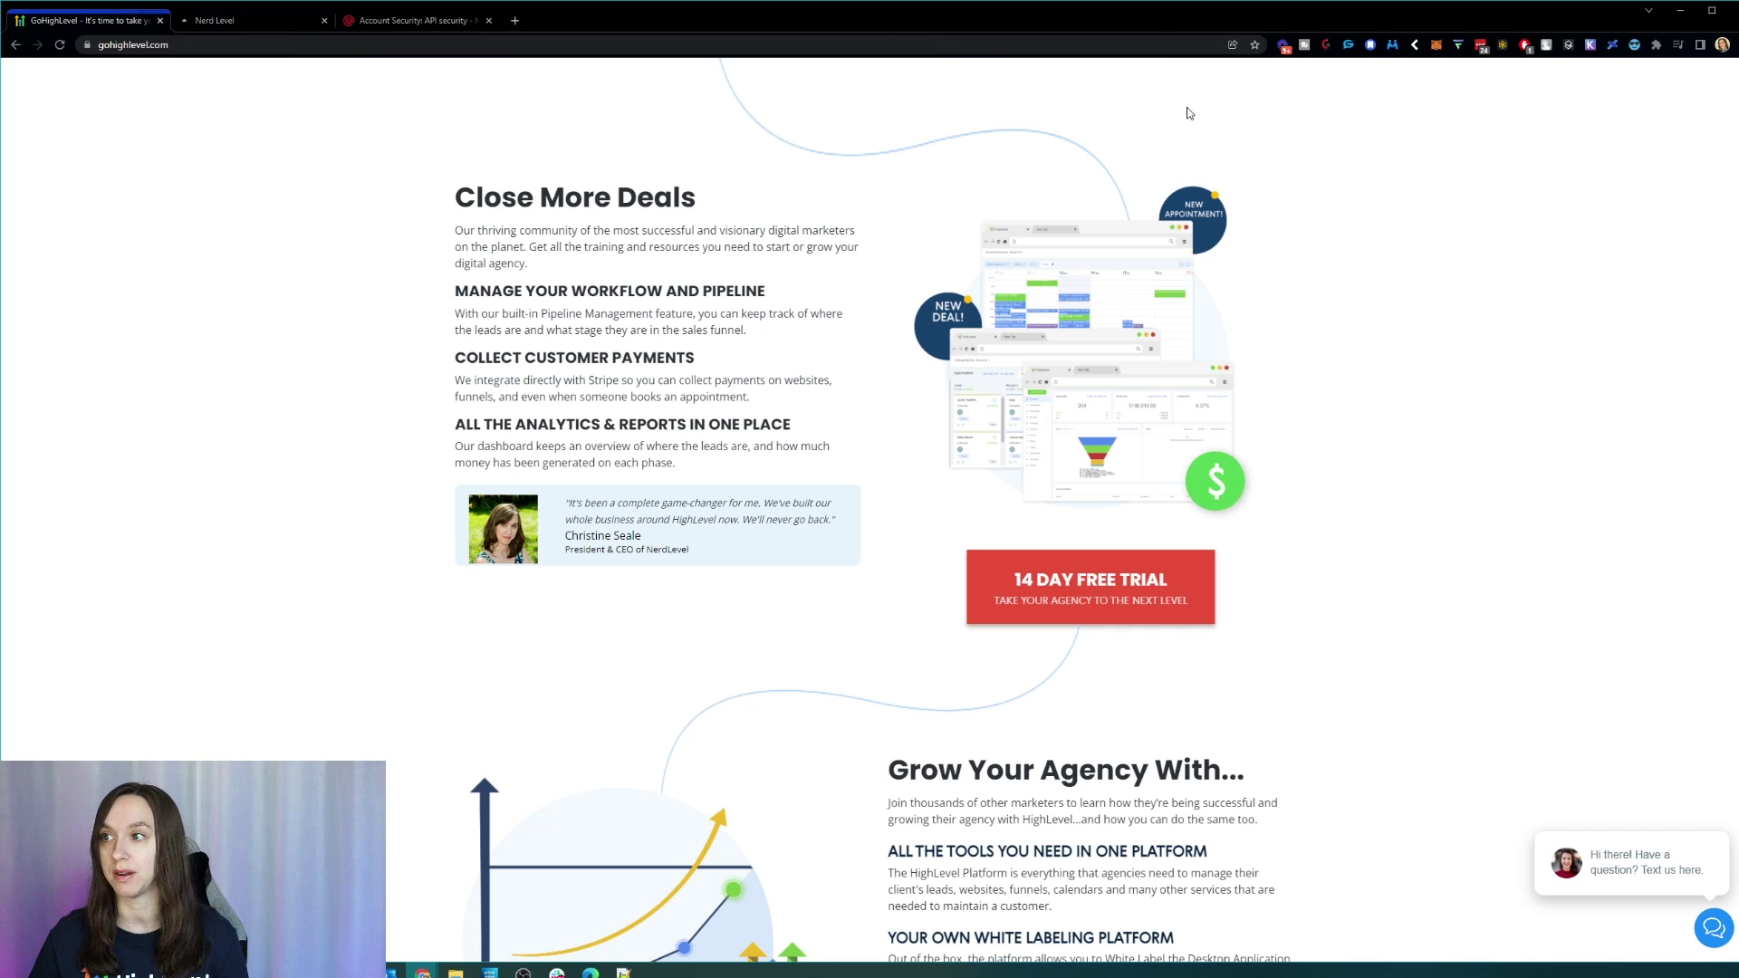
{"action": "left_click_drag", "start_coordinate": [1738, 453], "coordinate": [1738, 28]}
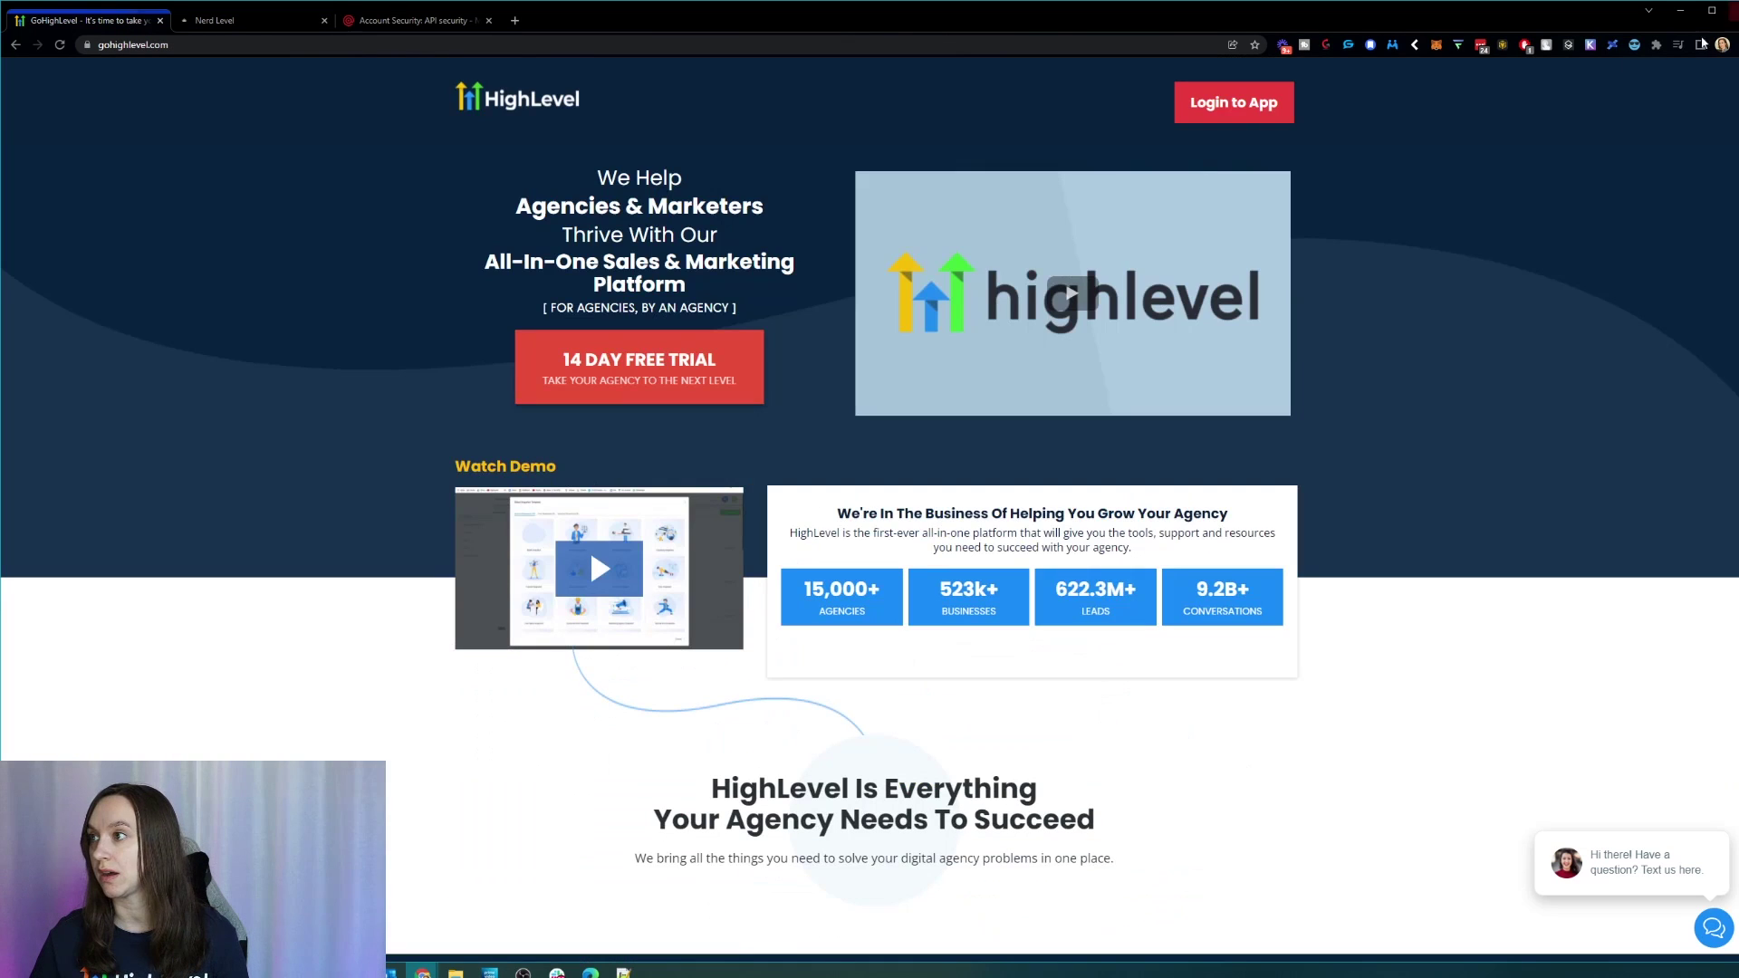
{"action": "left_click", "coordinate": [1187, 111]}
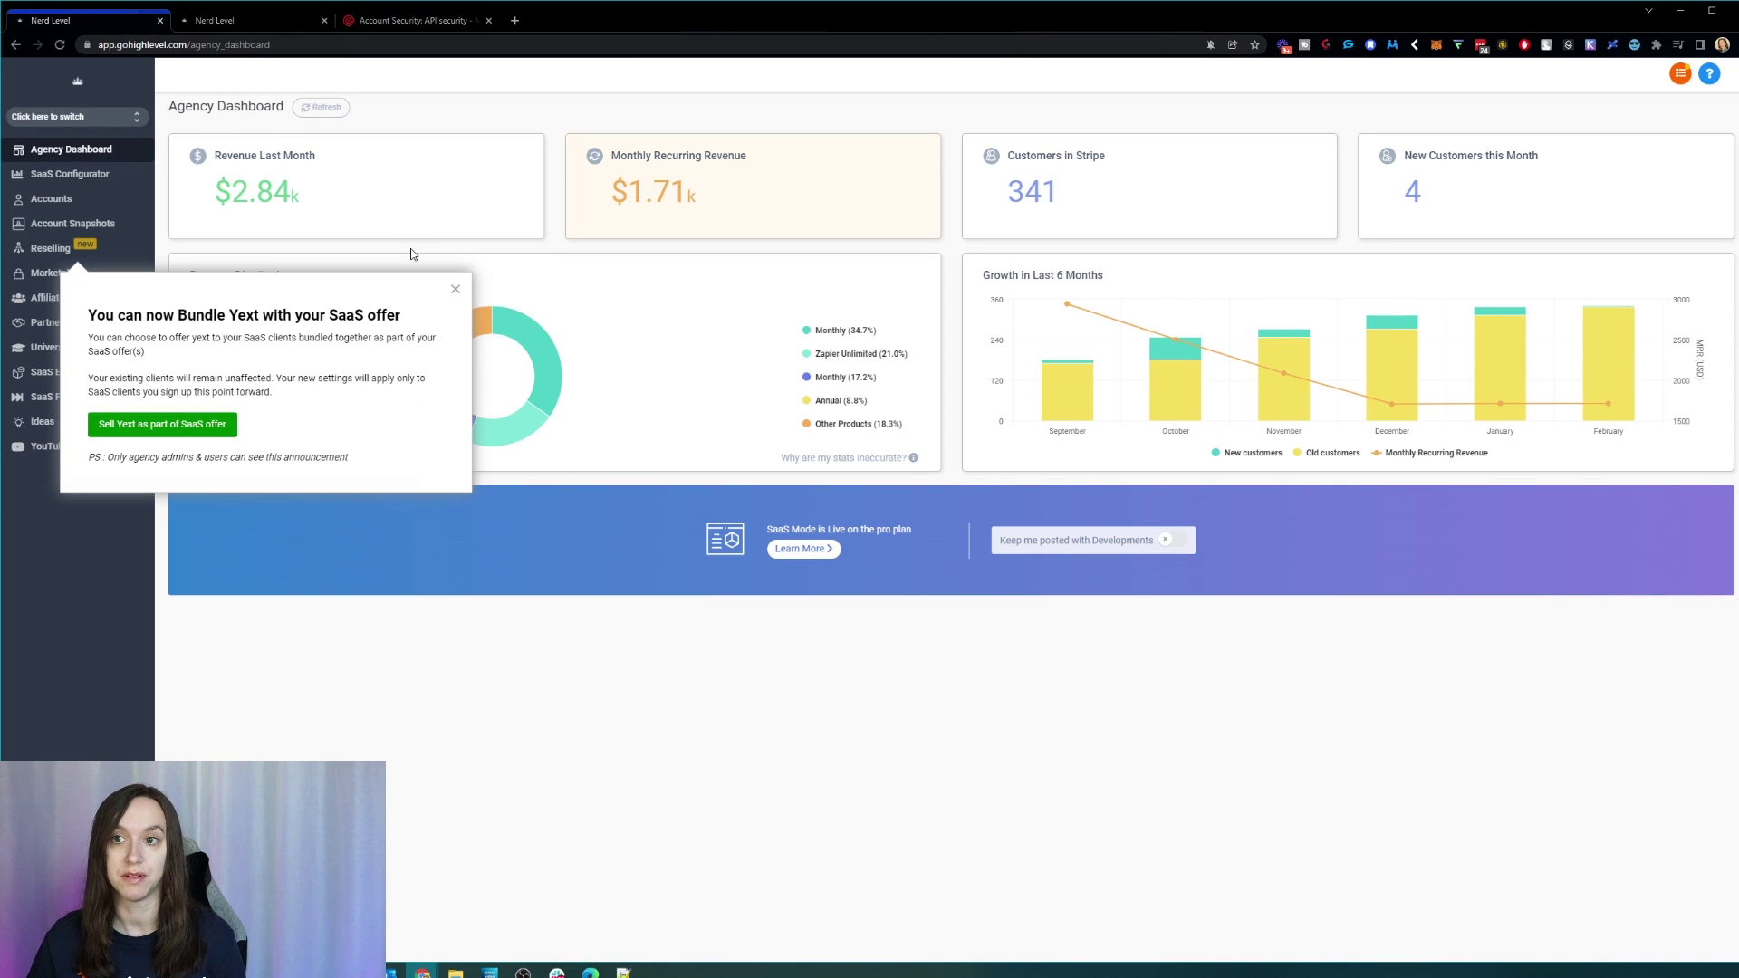
{"action": "left_click", "coordinate": [455, 289]}
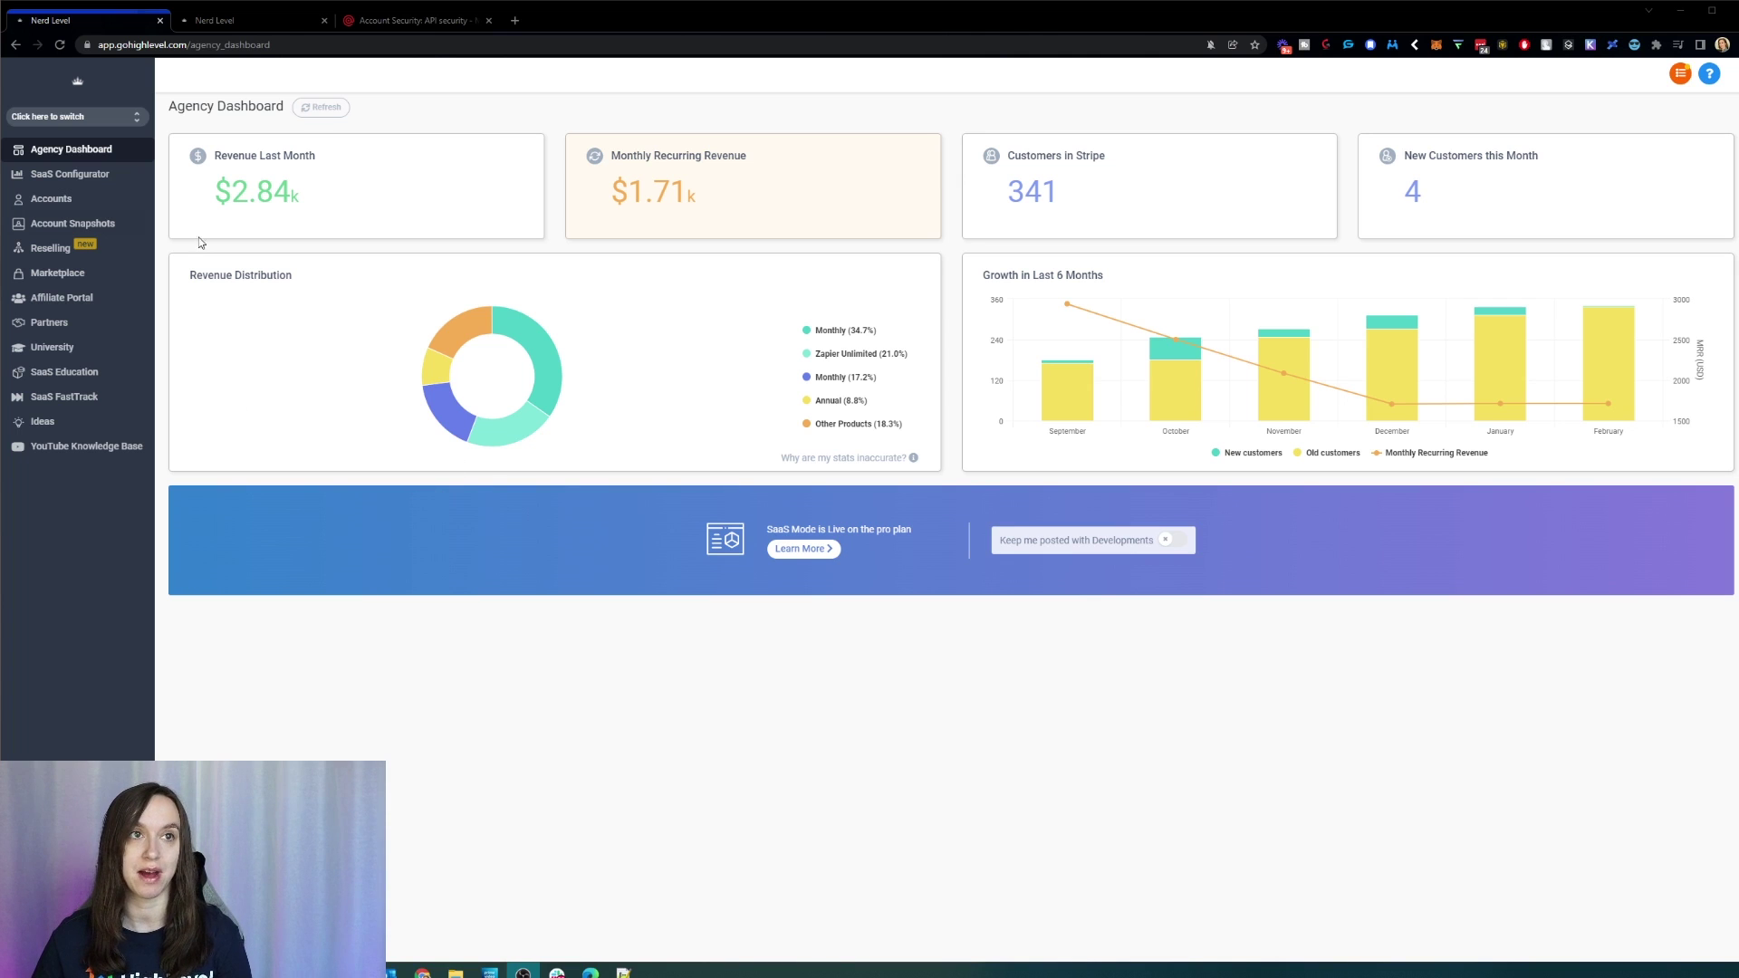
Step: Open the agency Settings Profile page
{"action": "left_click", "coordinate": [47, 942]}
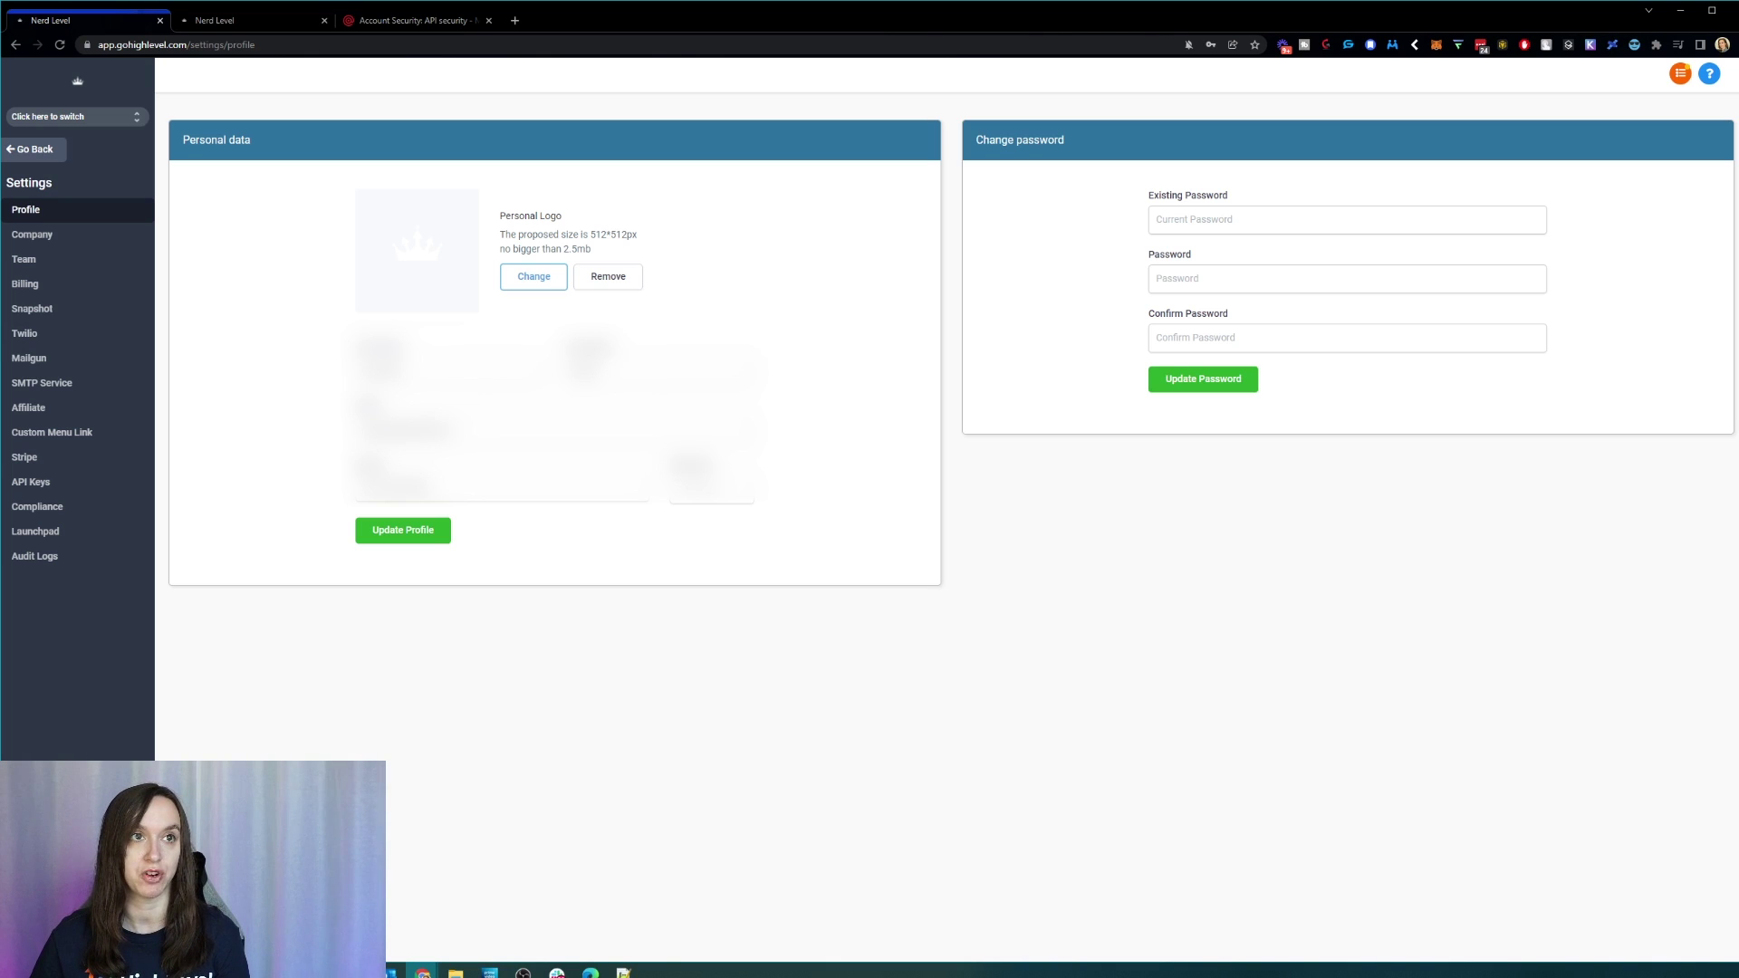
{"action": "key", "text": "alt+Tab"}
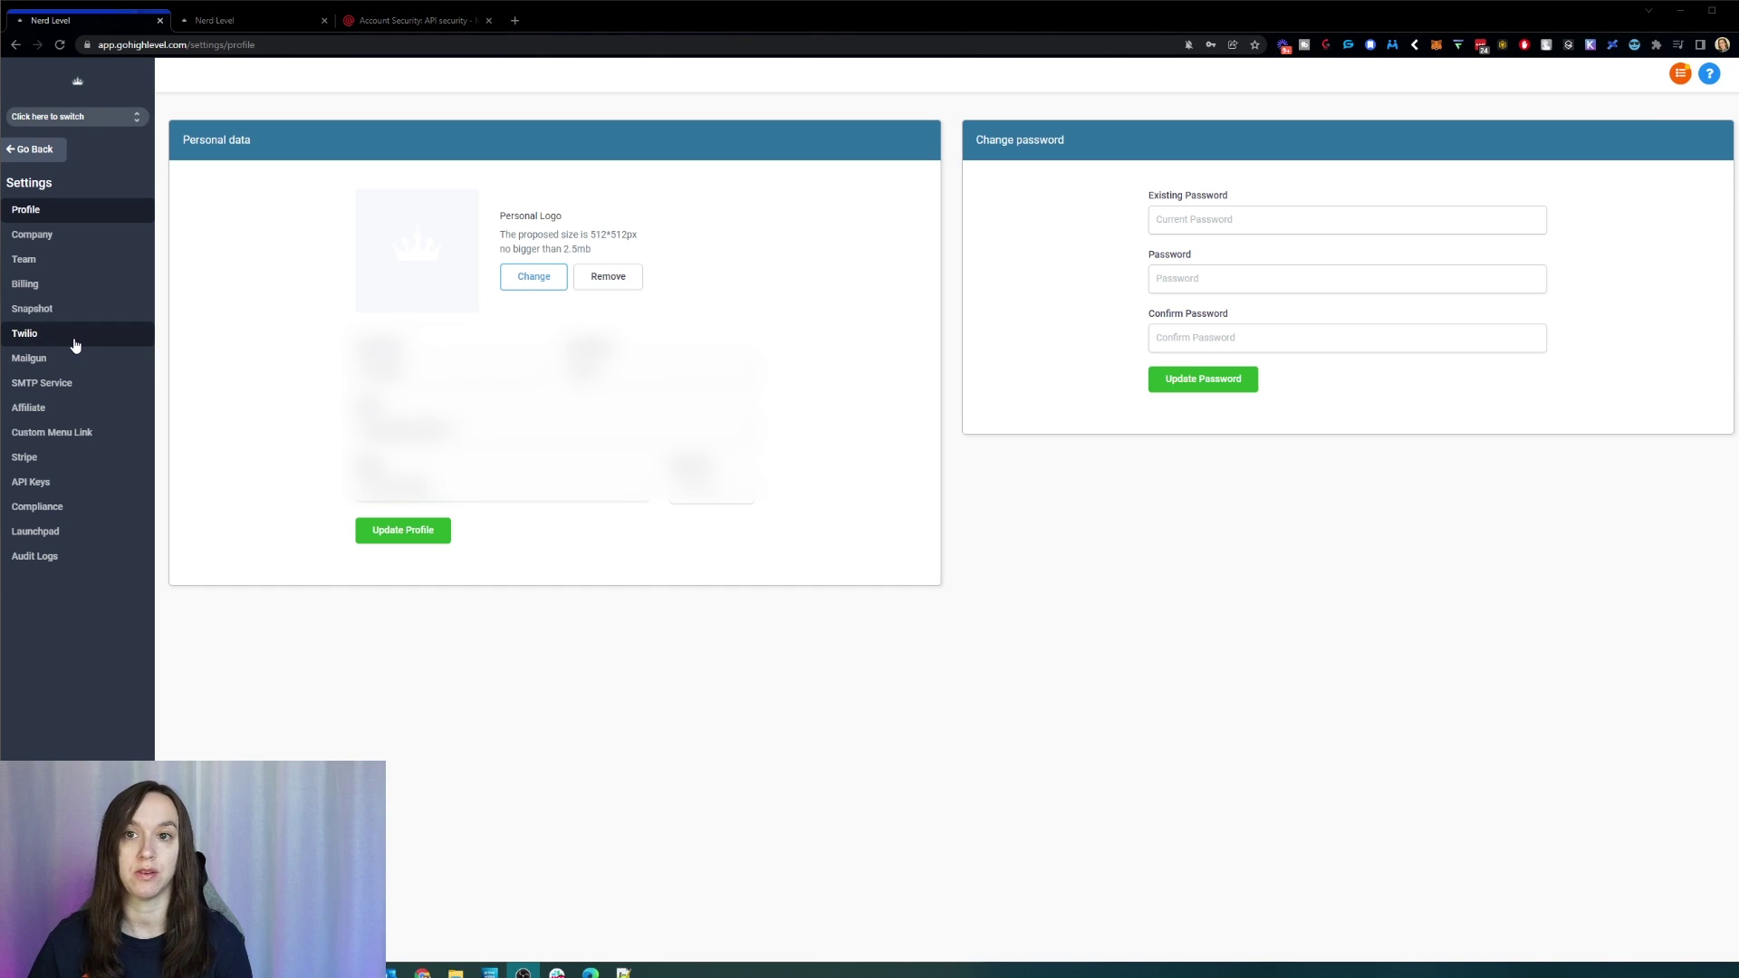
Step: Open Twilio location settings, review the first location's credentials via Update Credentials, then close the form
{"action": "left_click", "coordinate": [75, 341]}
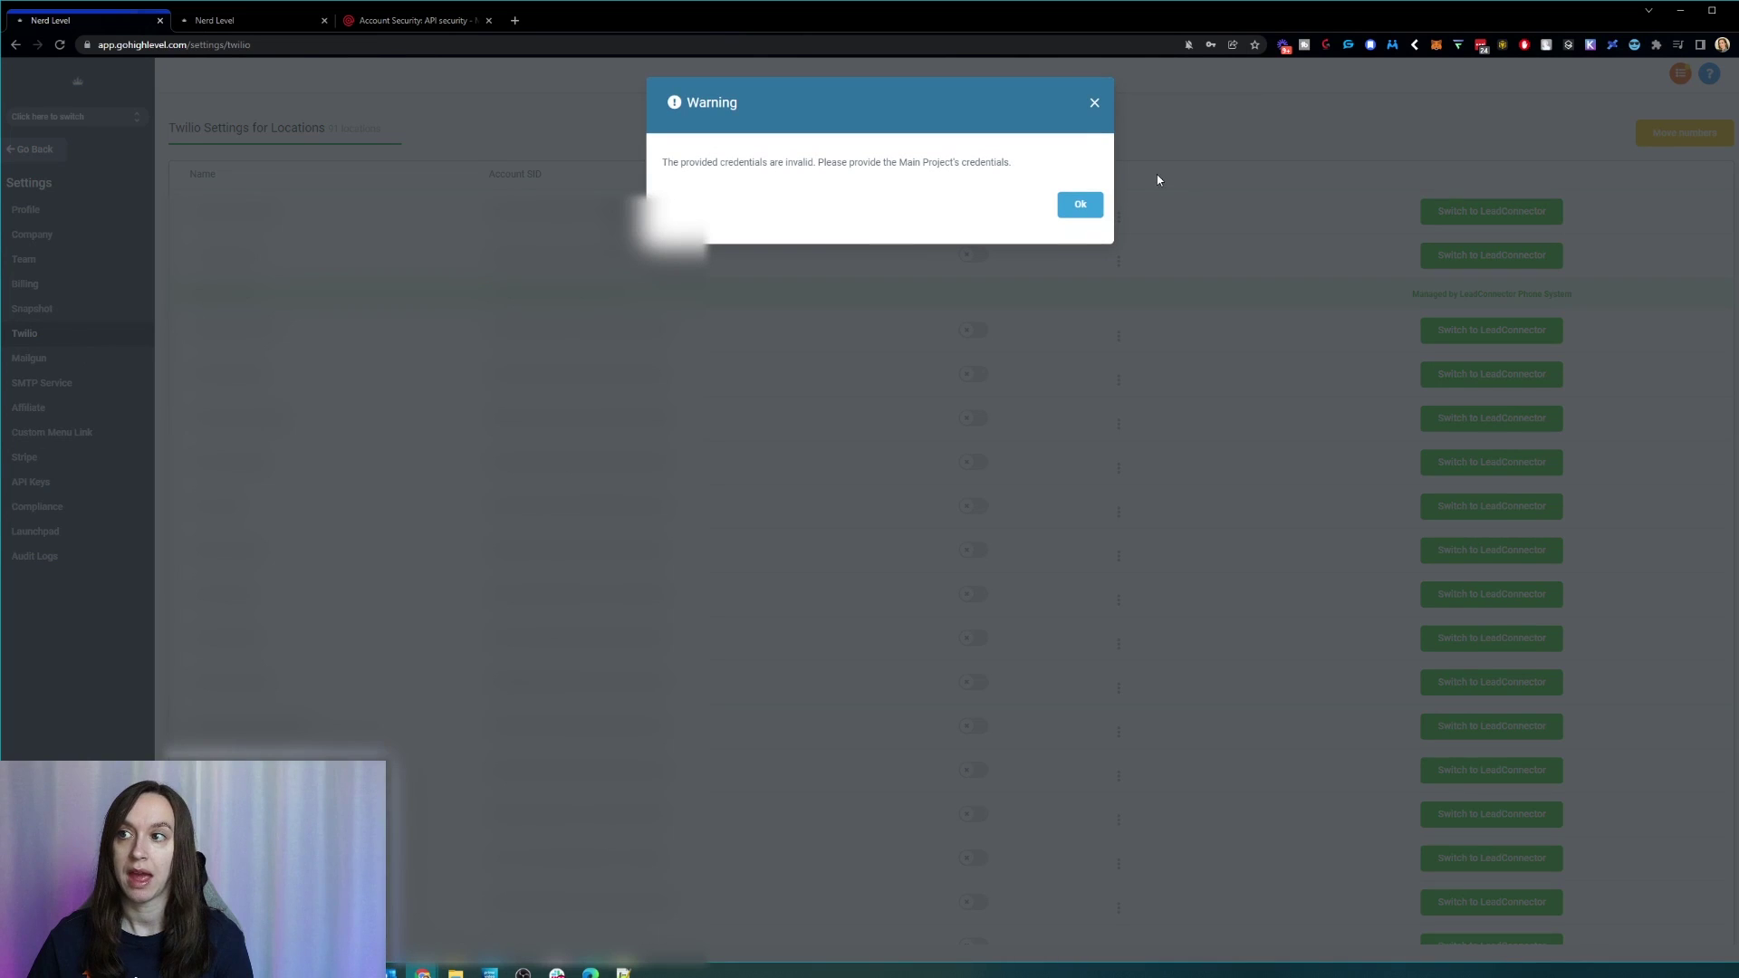
{"action": "left_click", "coordinate": [1093, 102]}
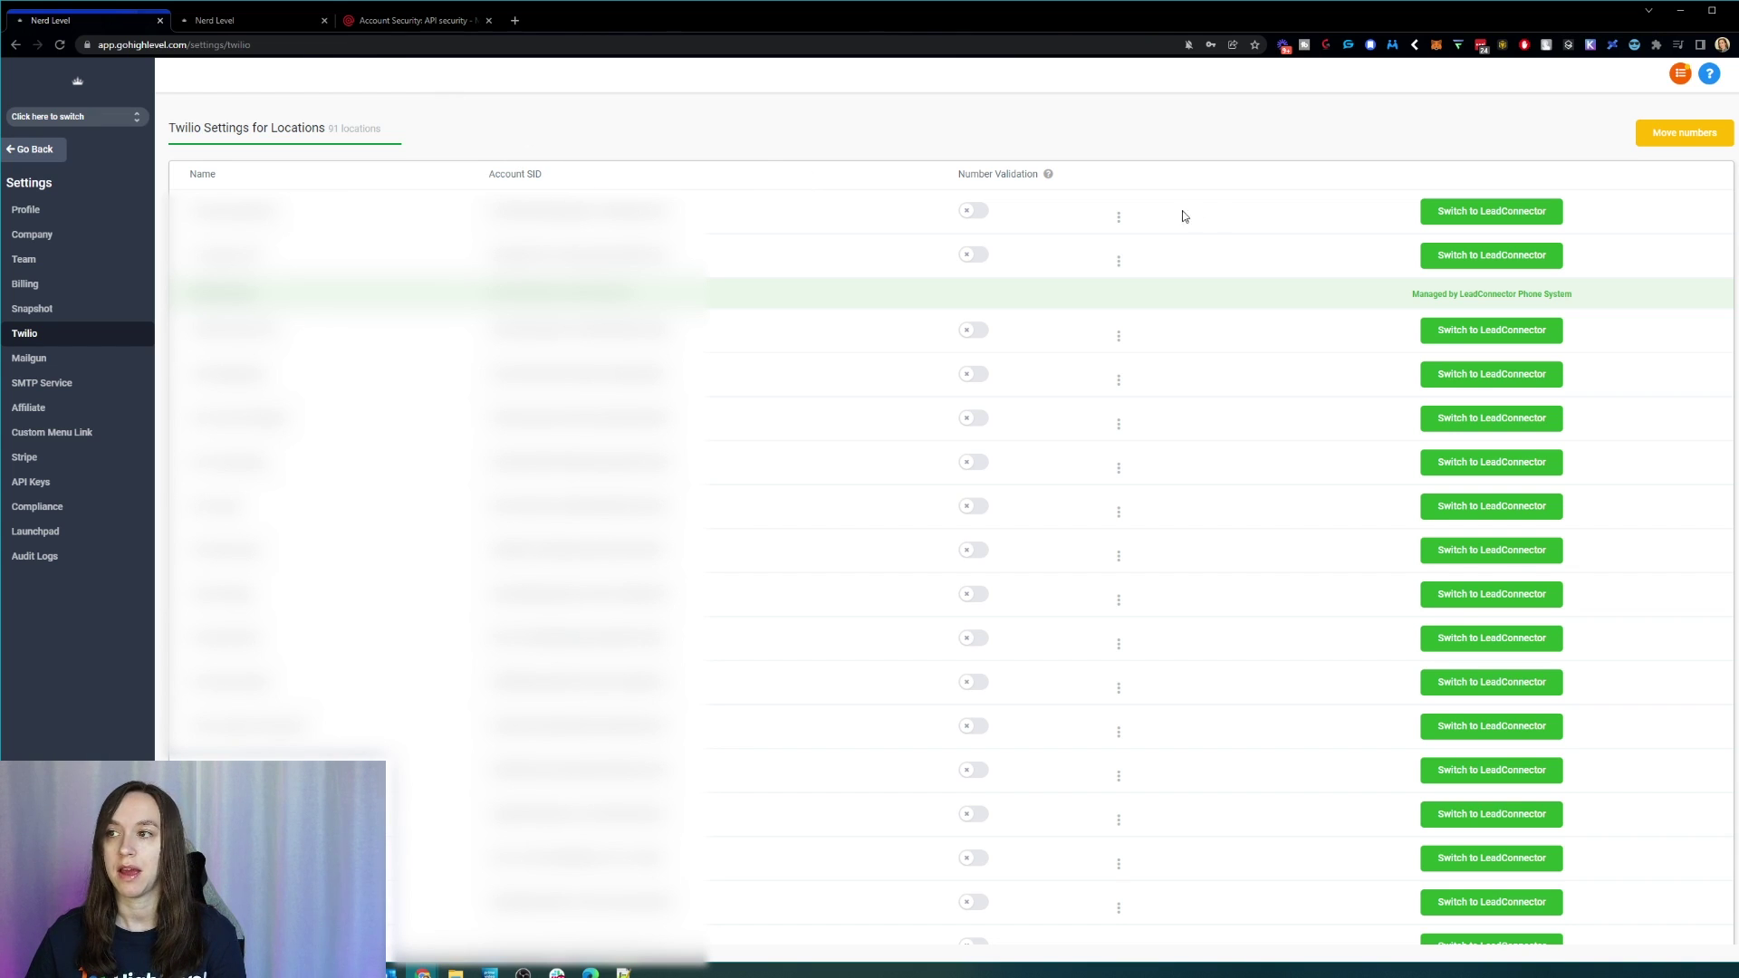
{"action": "left_click", "coordinate": [1119, 220]}
{"action": "left_click", "coordinate": [976, 213]}
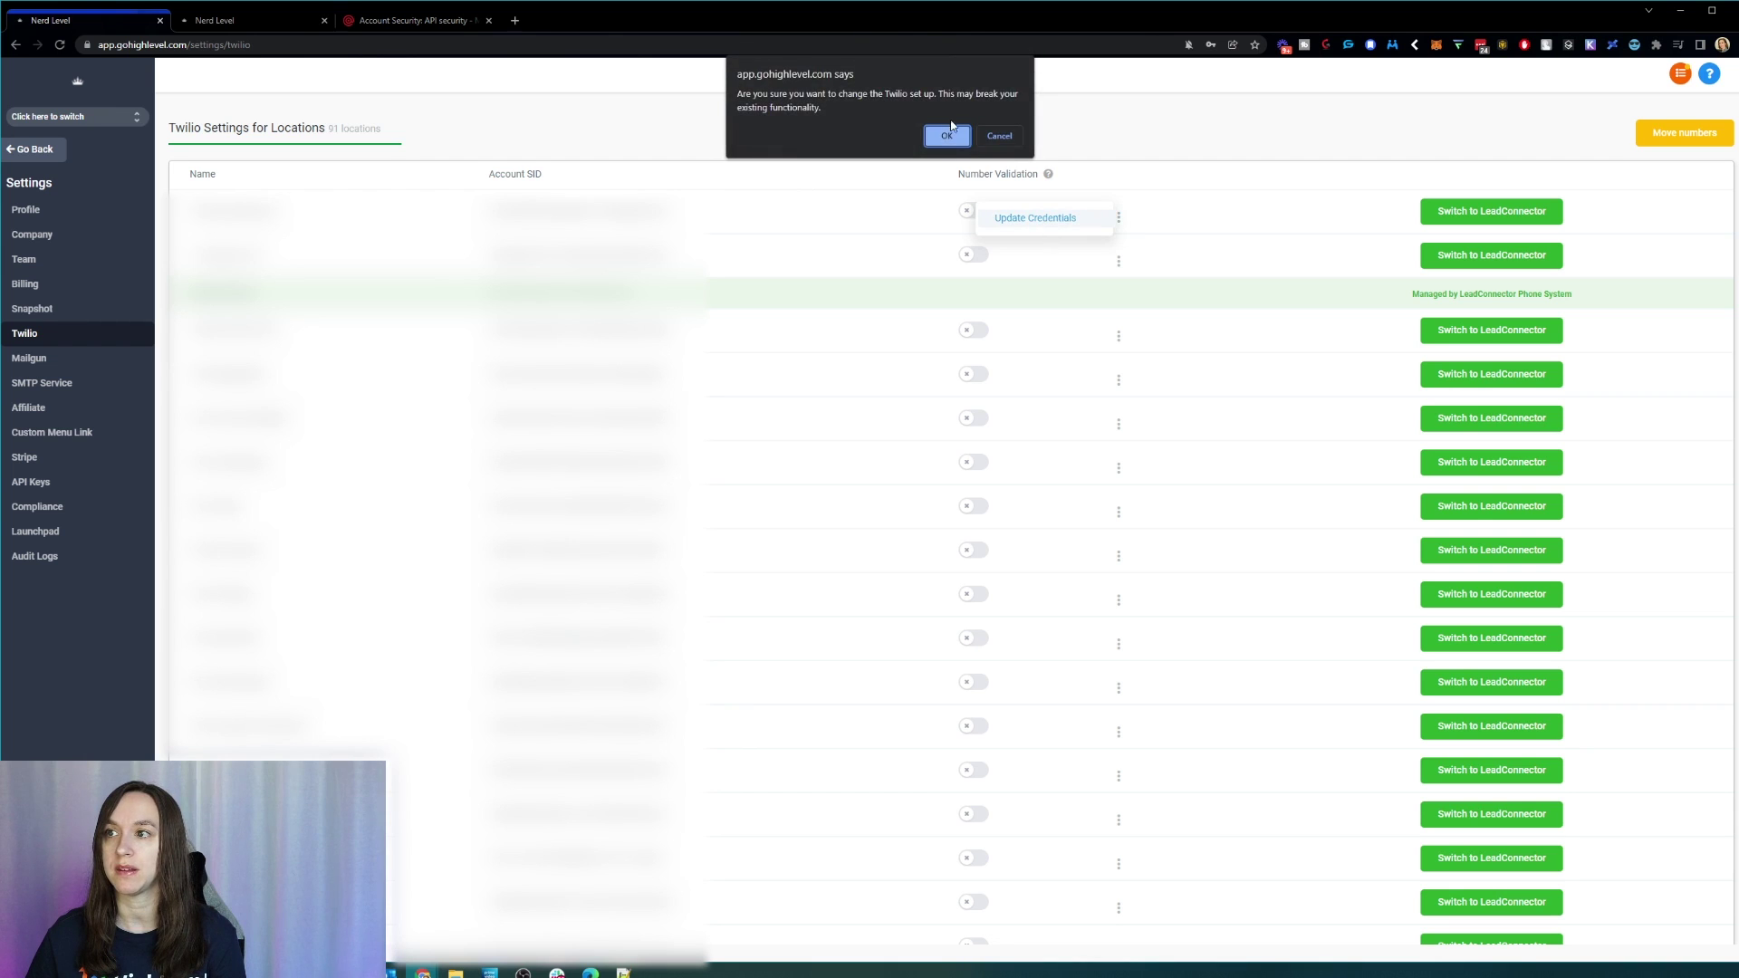
{"action": "left_click", "coordinate": [948, 135]}
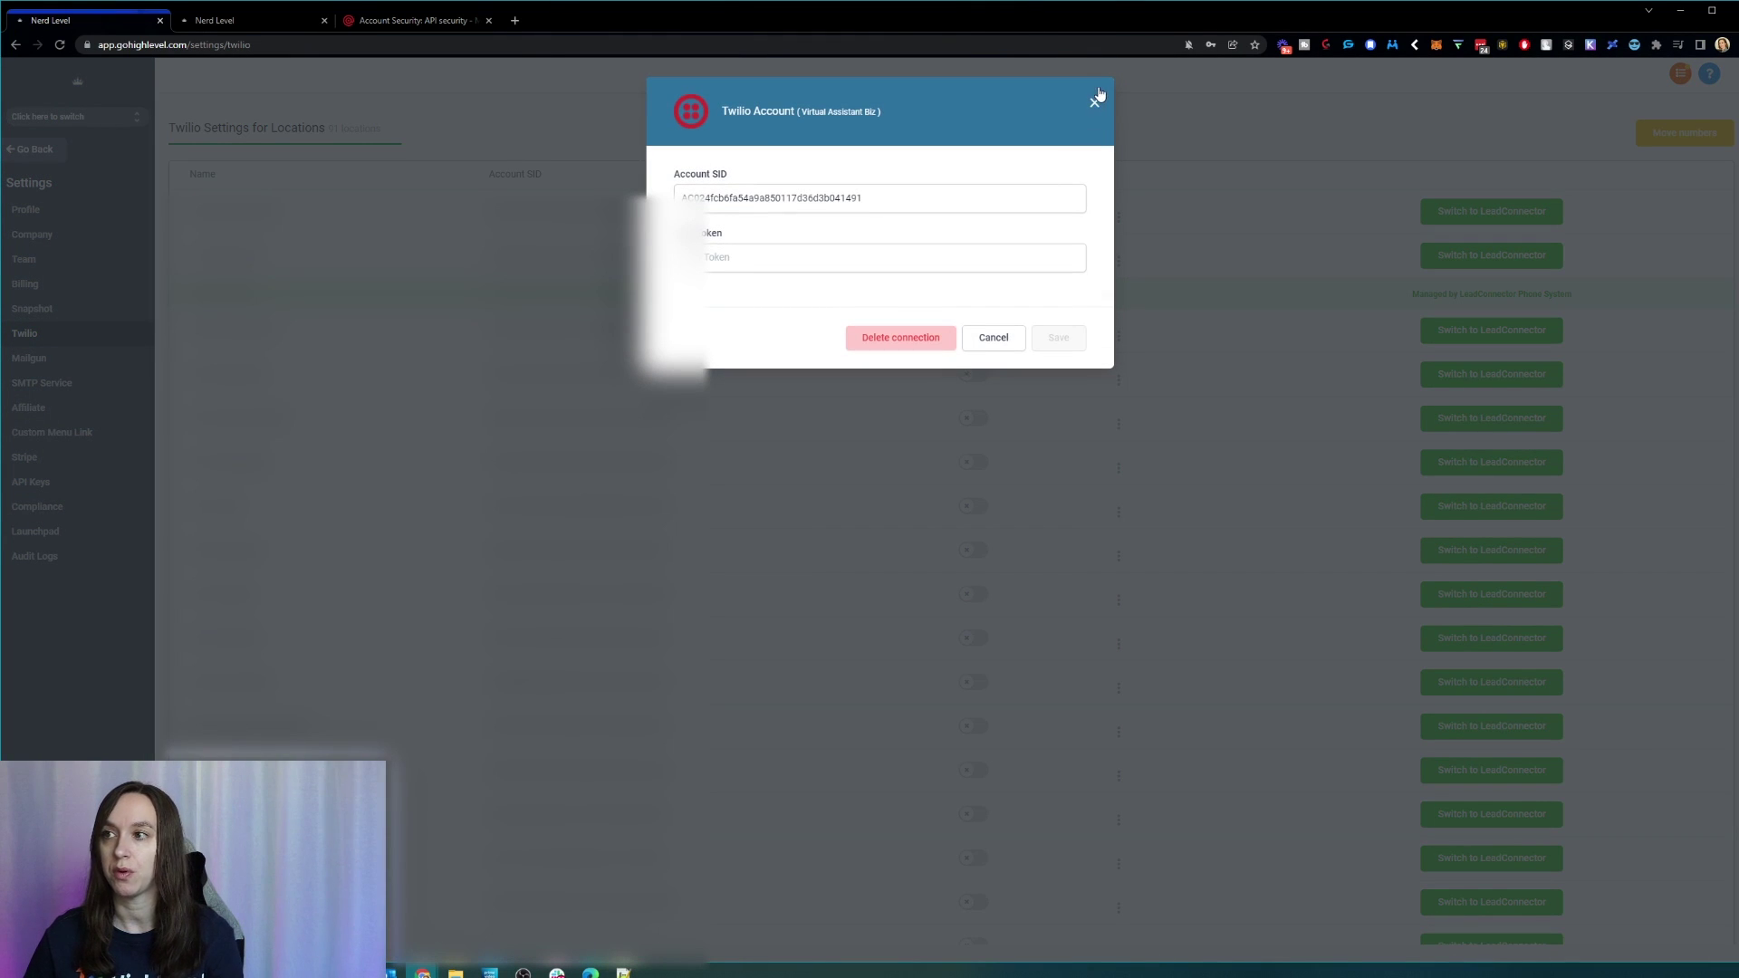
{"action": "left_click", "coordinate": [1094, 102]}
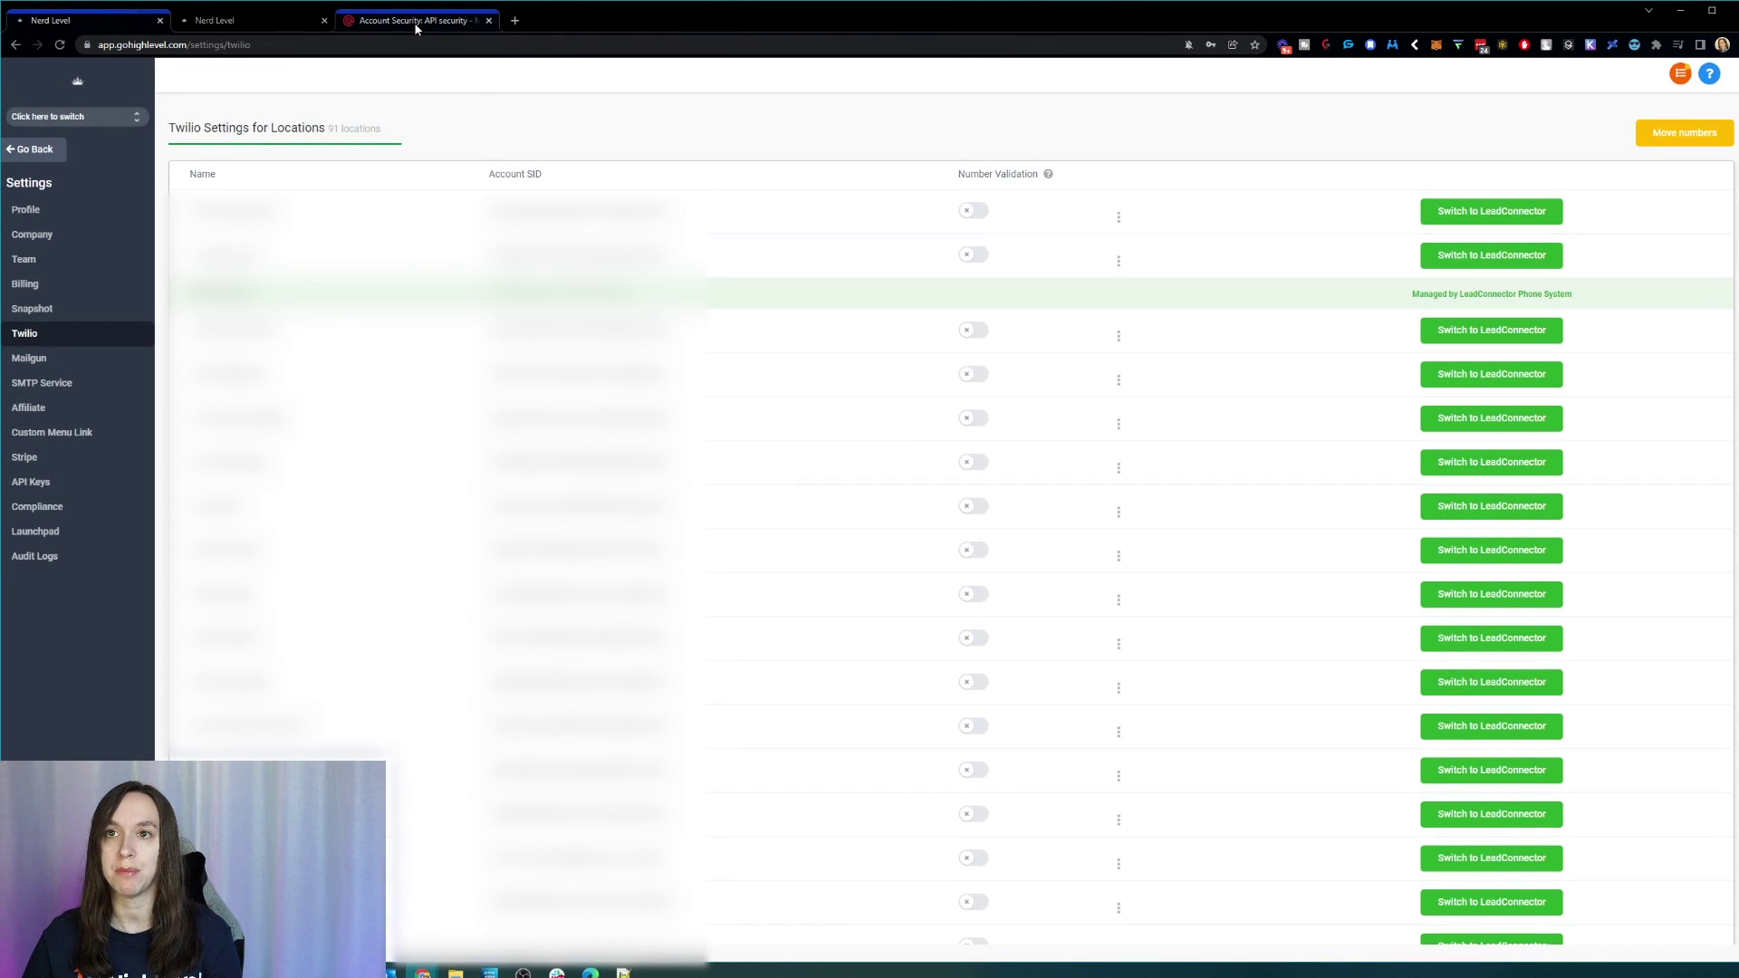
Step: Browse the Twilio Console Billing and Account menus looking for API keys & tokens
{"action": "left_click", "coordinate": [416, 28]}
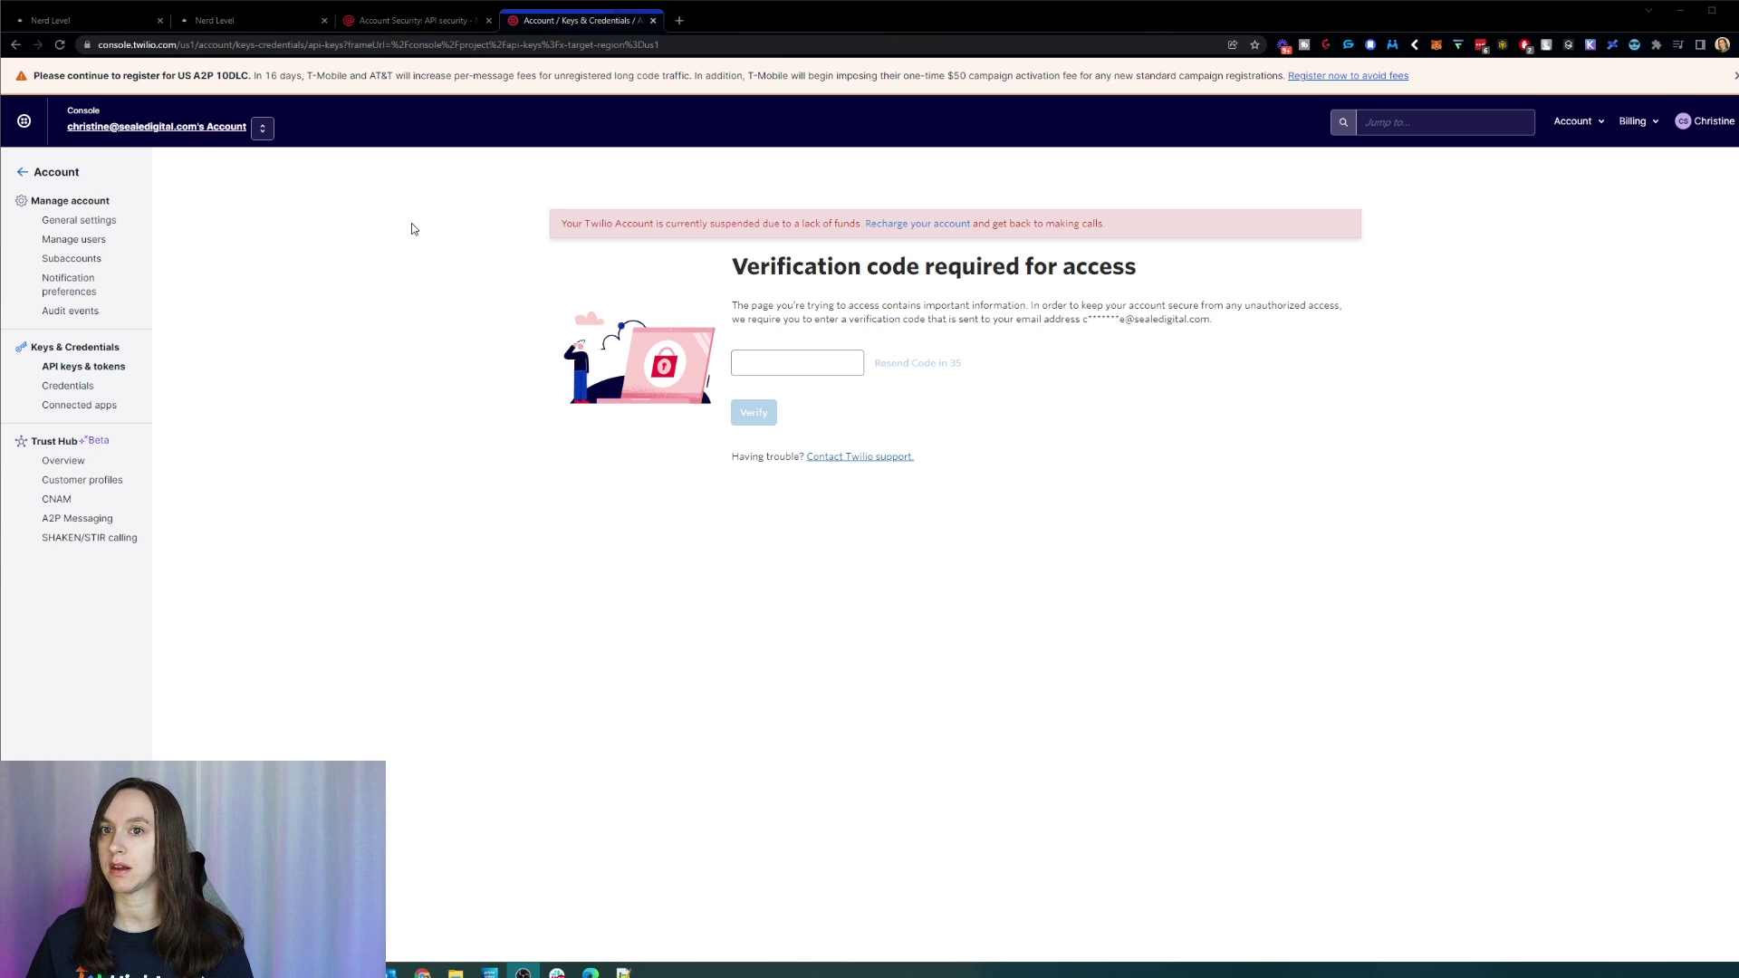
{"action": "left_click", "coordinate": [1641, 123]}
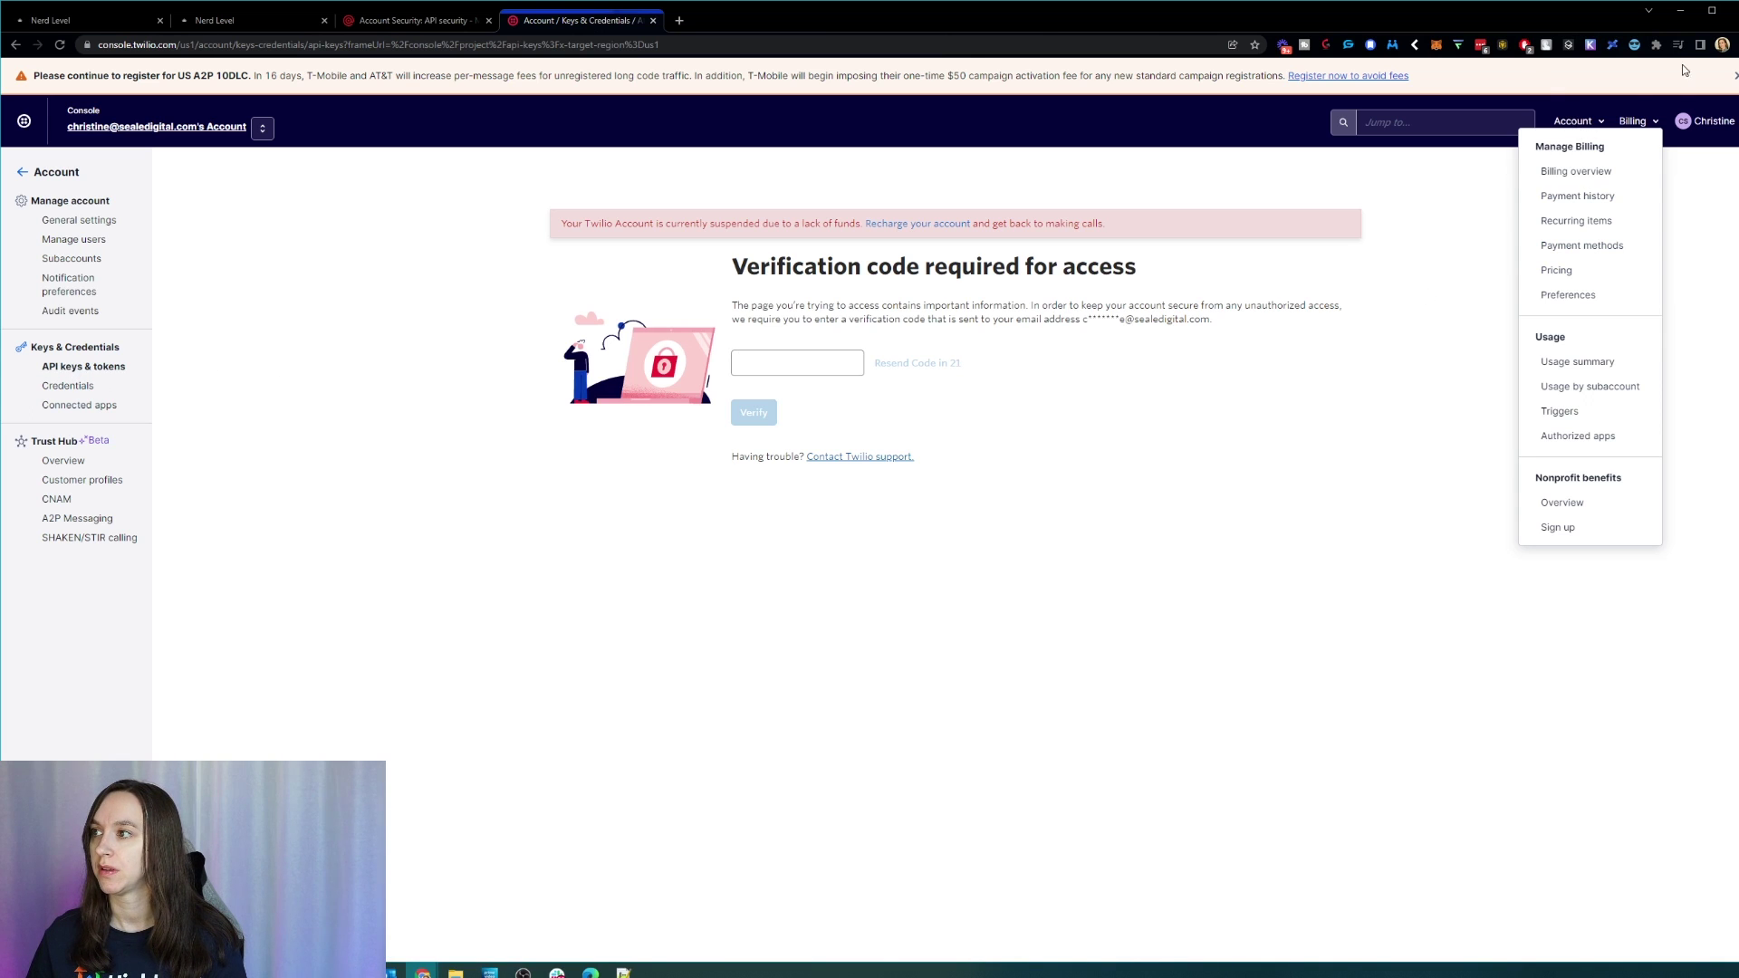
{"action": "left_click", "coordinate": [1580, 123]}
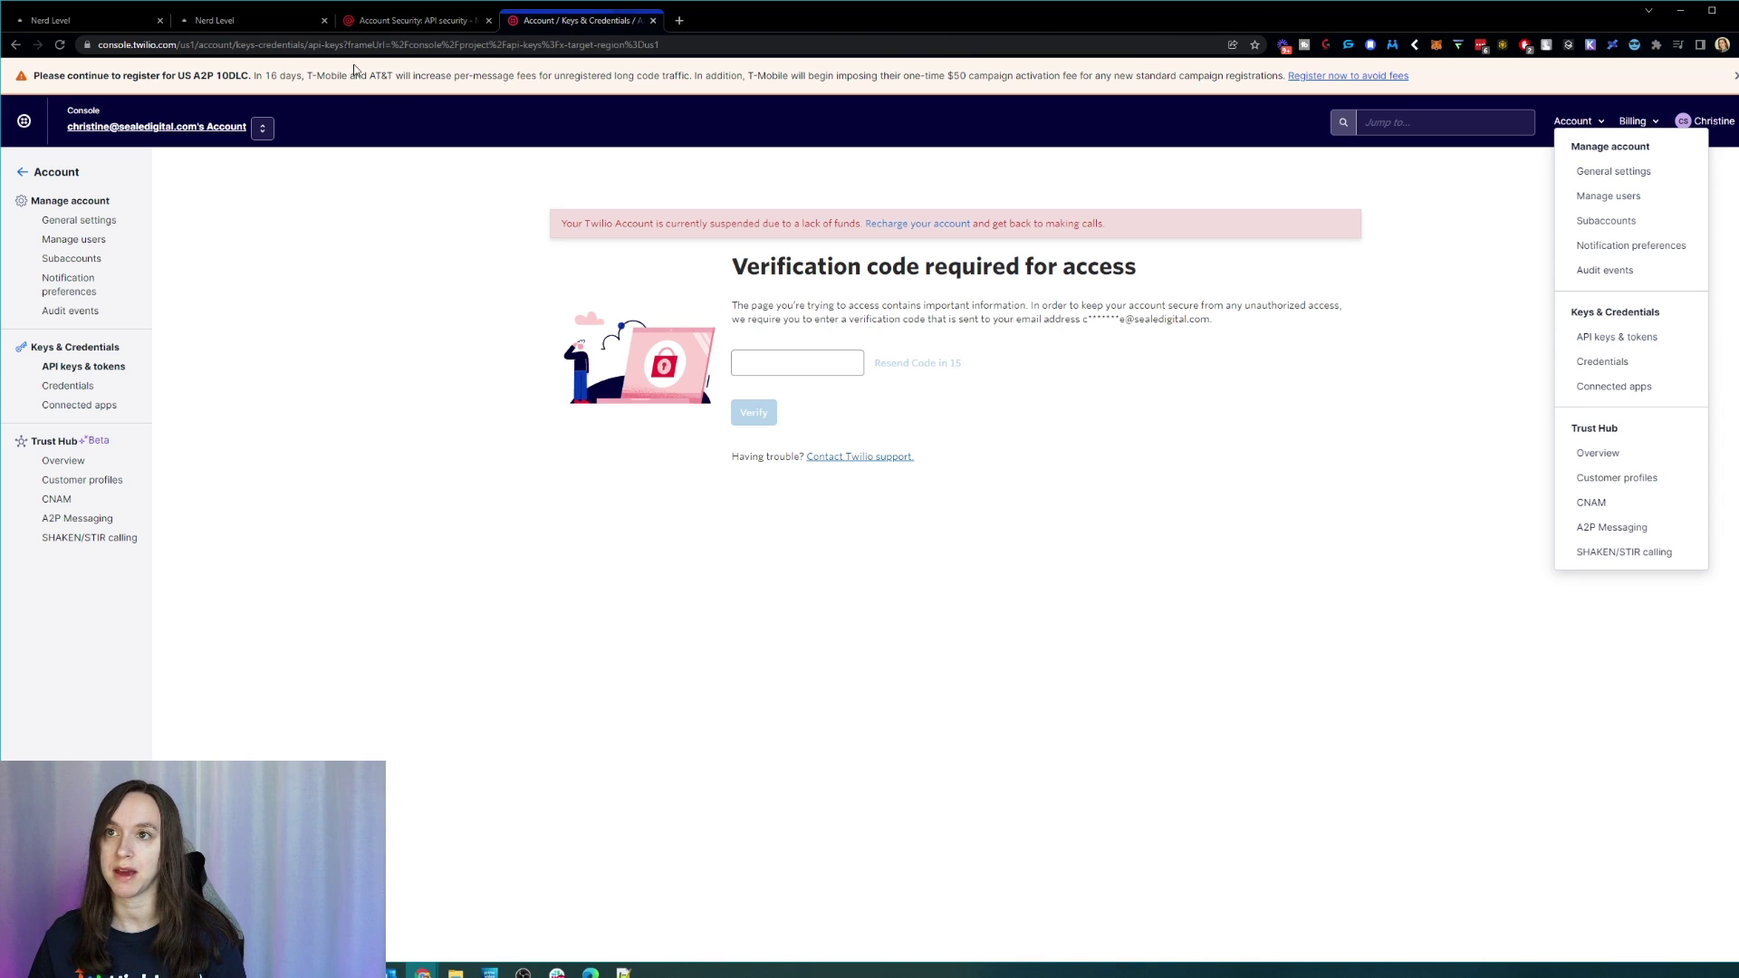
Step: Open HighLevel's Mailgun settings, then the Mailgun API security page
{"action": "left_click", "coordinate": [77, 20]}
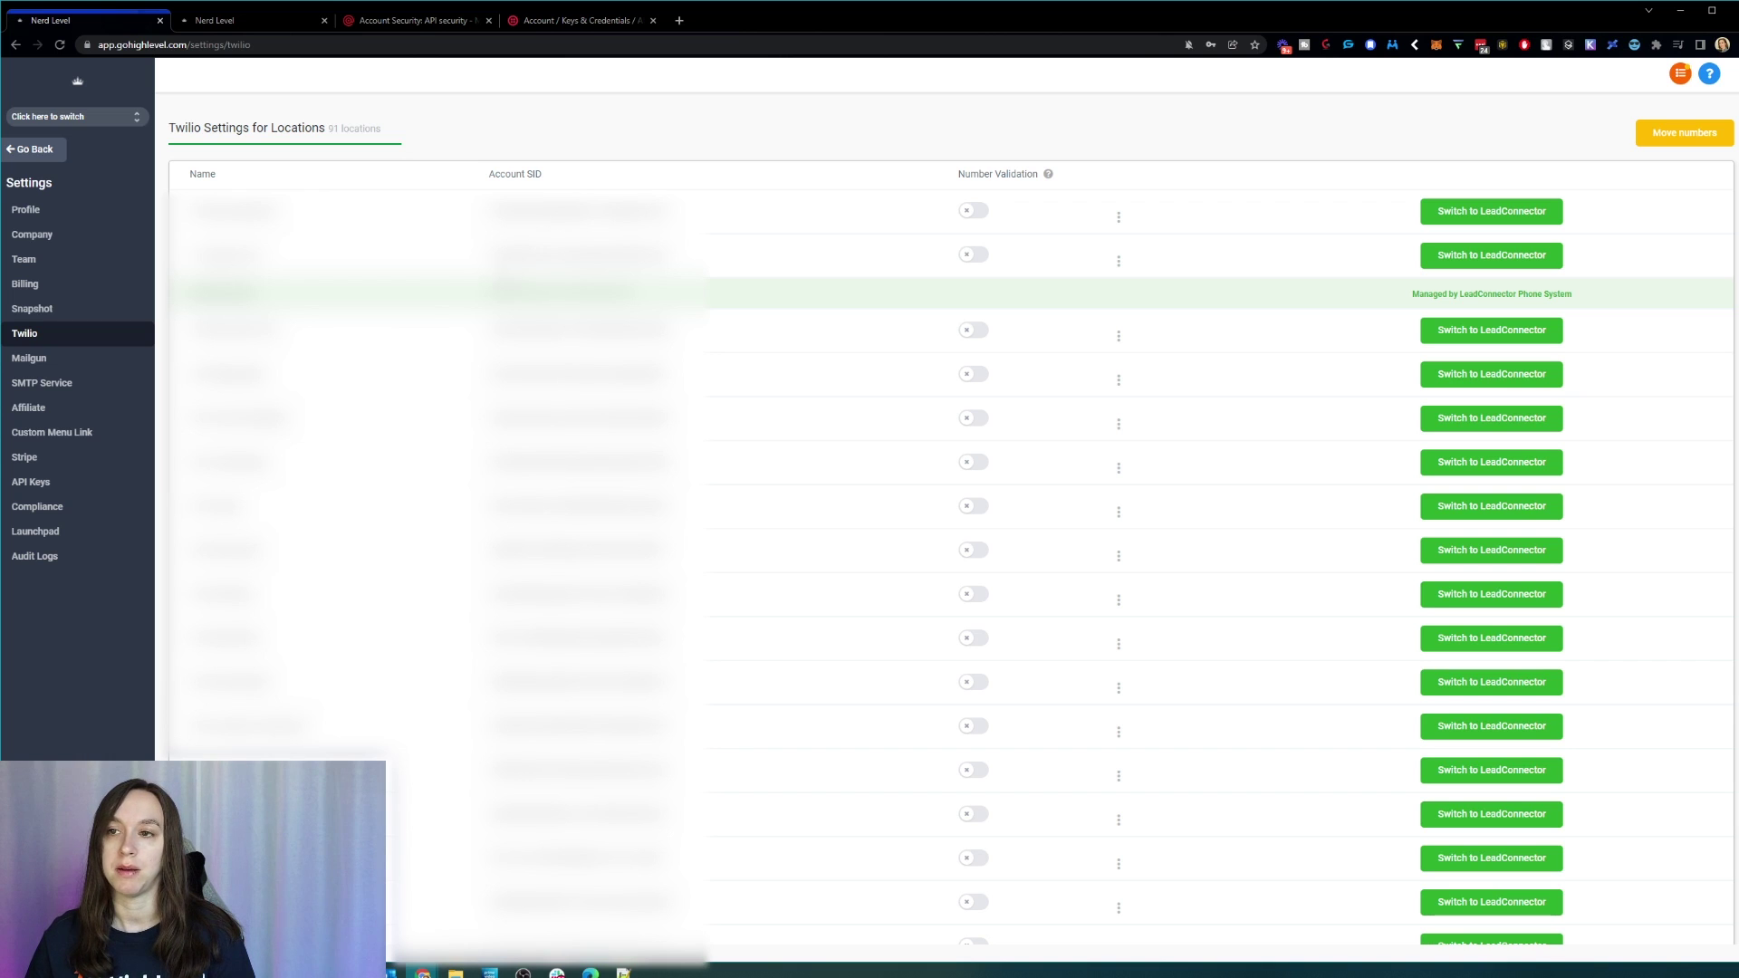
{"action": "left_click", "coordinate": [81, 360]}
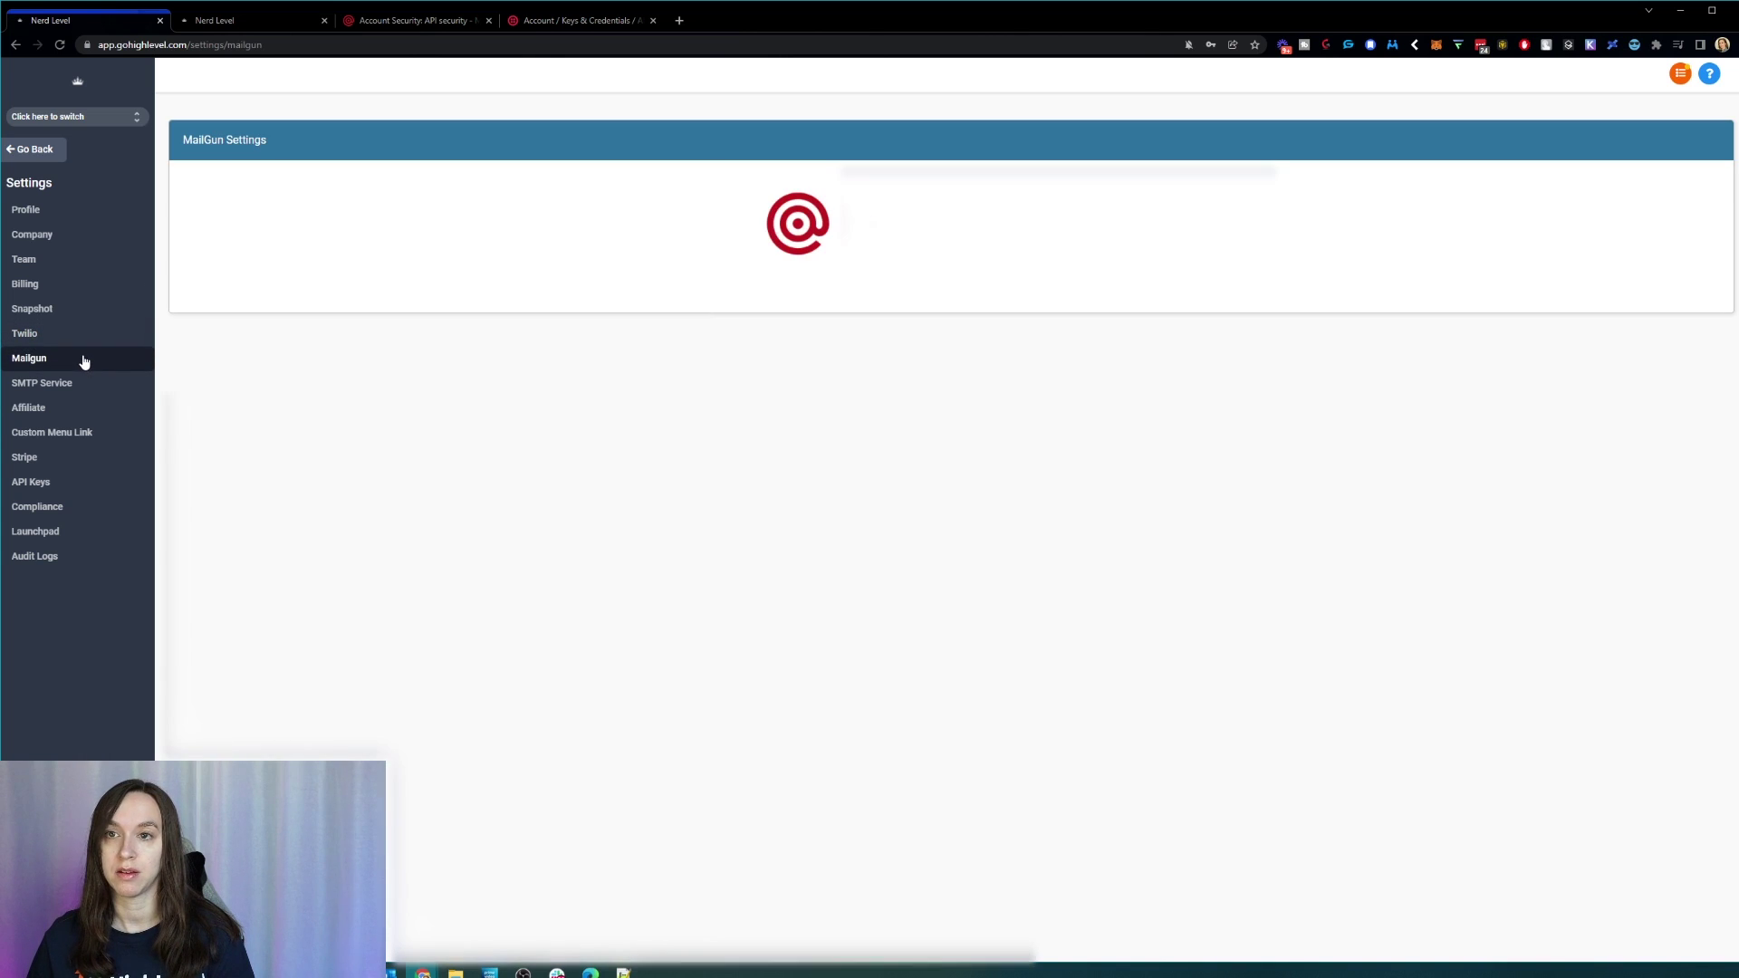
{"action": "left_click", "coordinate": [423, 20]}
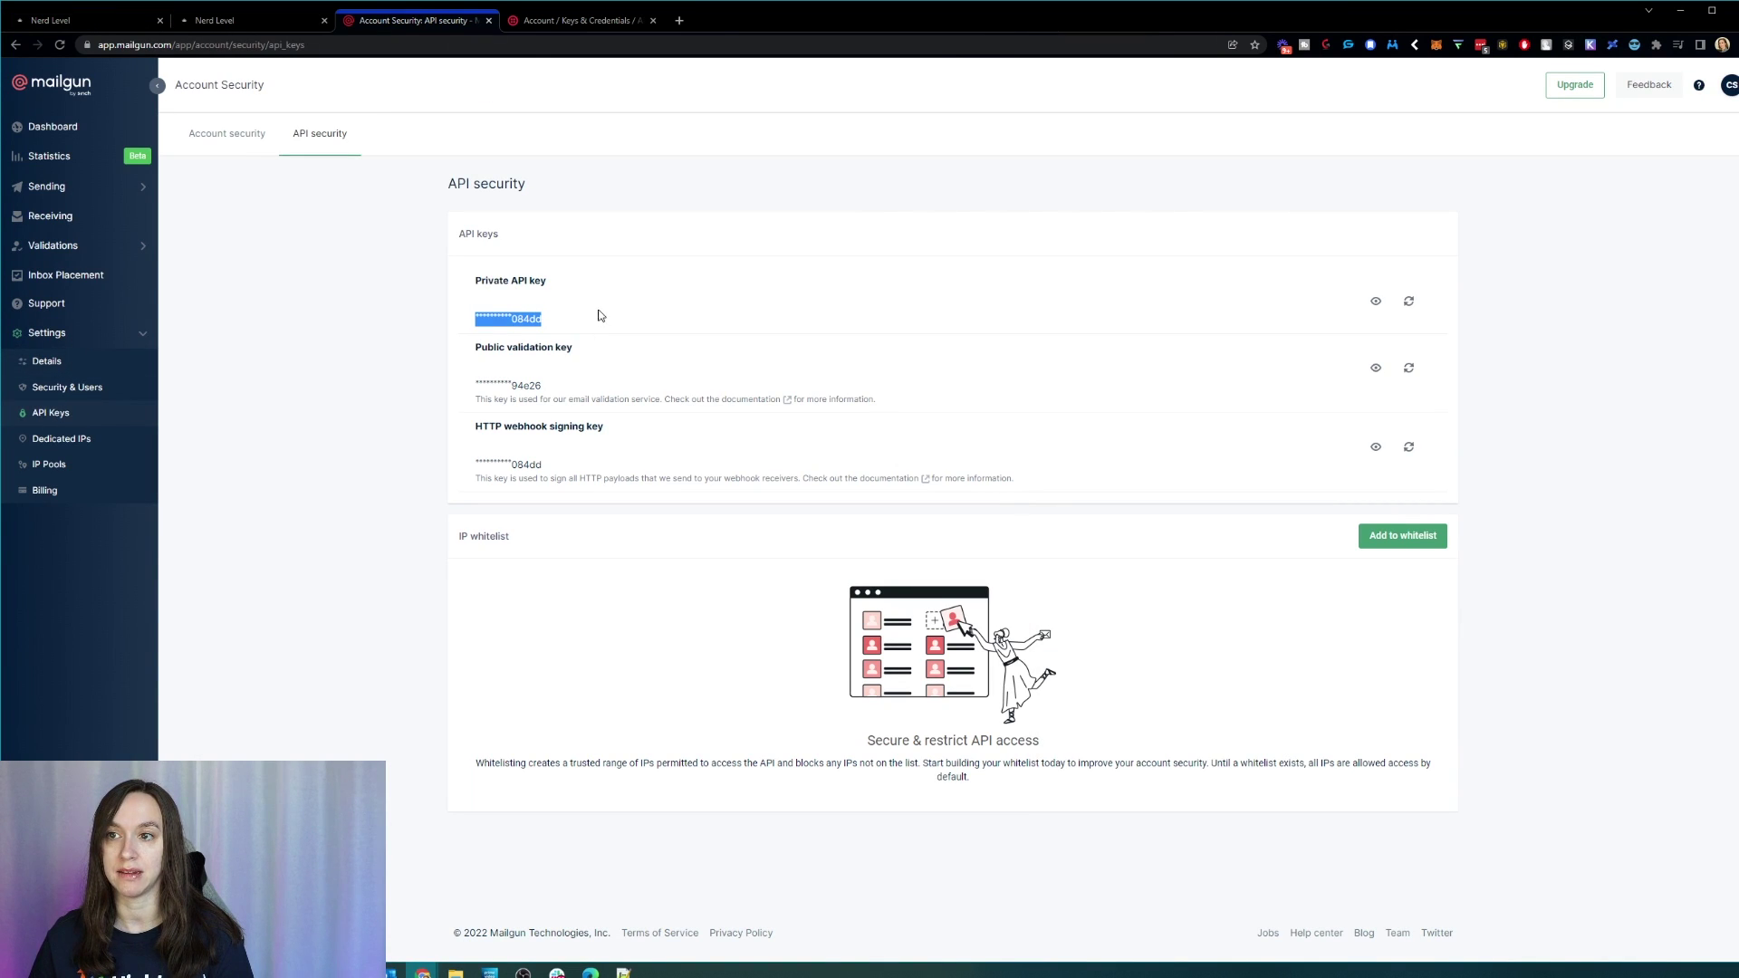
Step: Copy Mailgun's private API key and return to the HighLevel tab
{"action": "left_click_drag", "start_coordinate": [580, 326], "coordinate": [481, 318]}
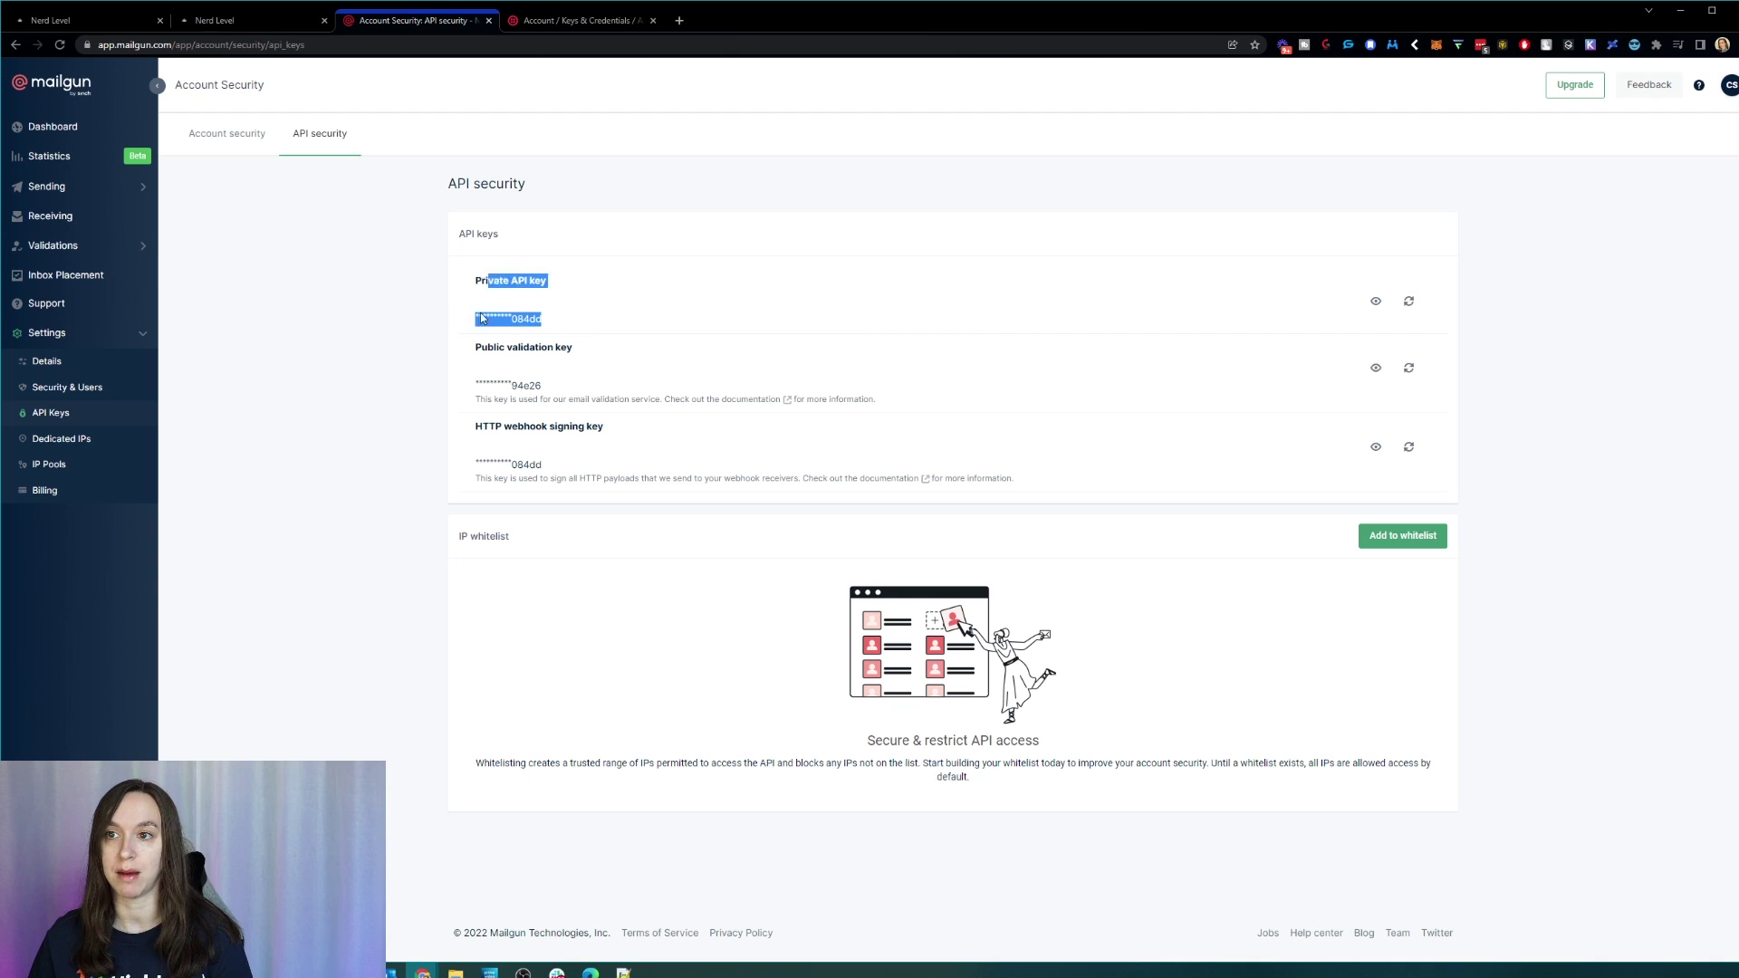
{"action": "left_click", "coordinate": [71, 18]}
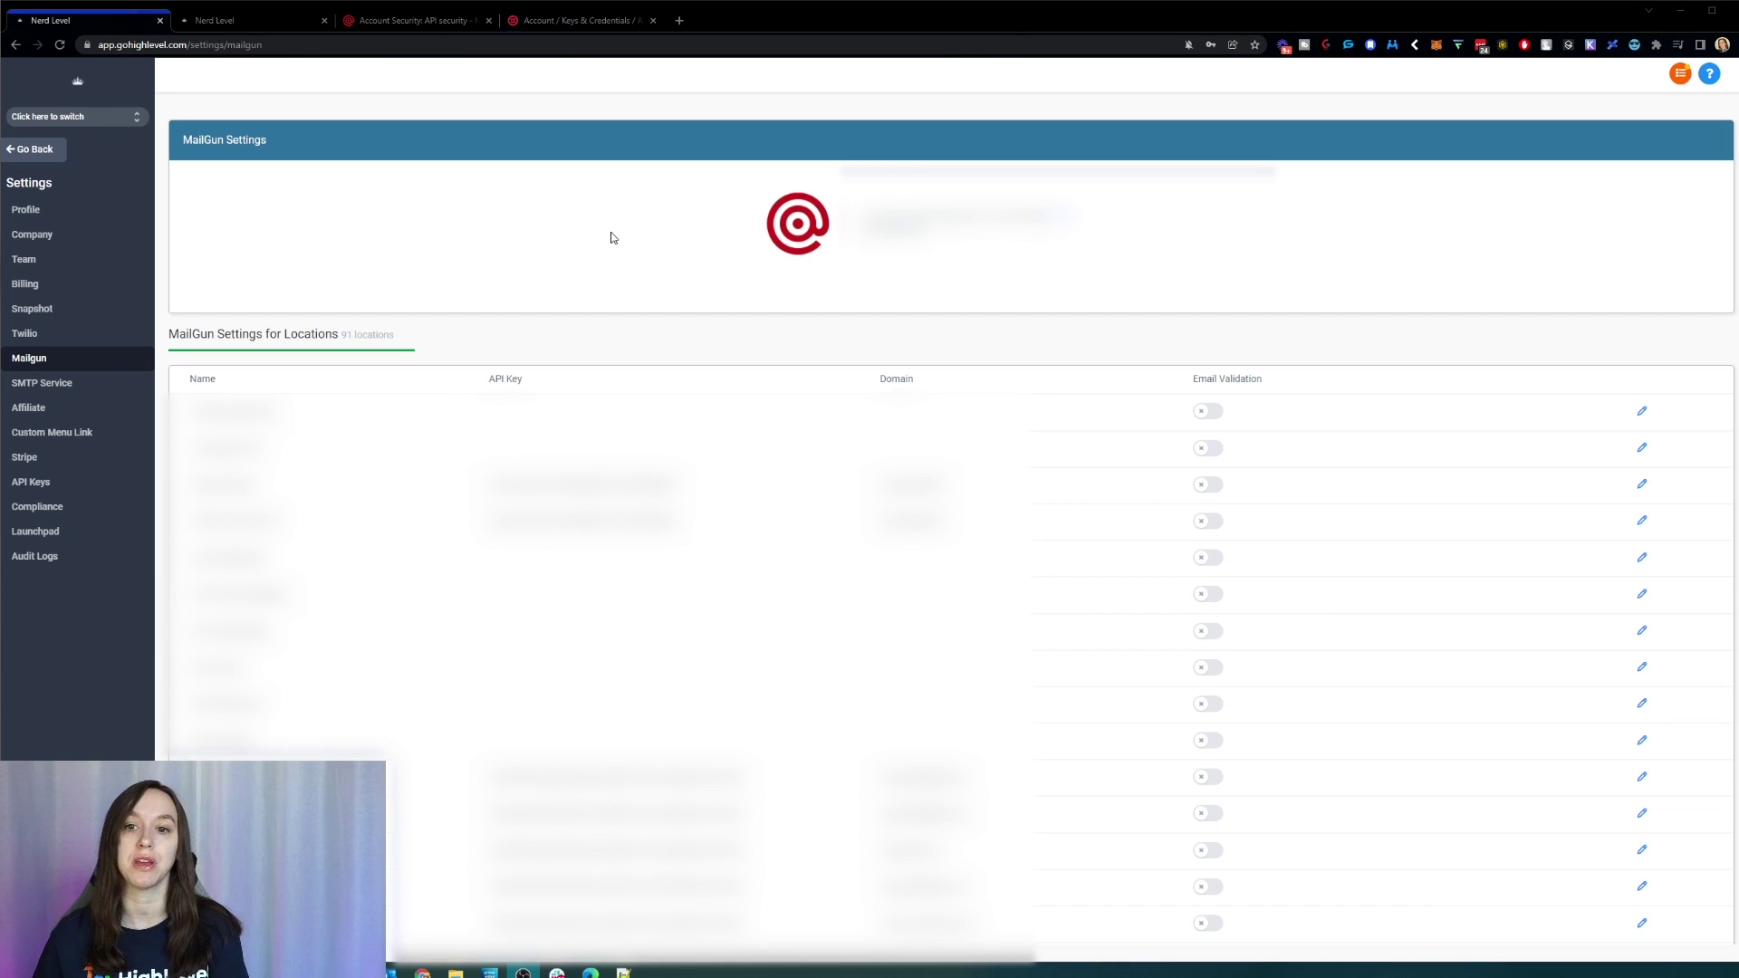
Step: Go back to the agency dashboard and open the SaaS Configurator plans
{"action": "left_click", "coordinate": [27, 153]}
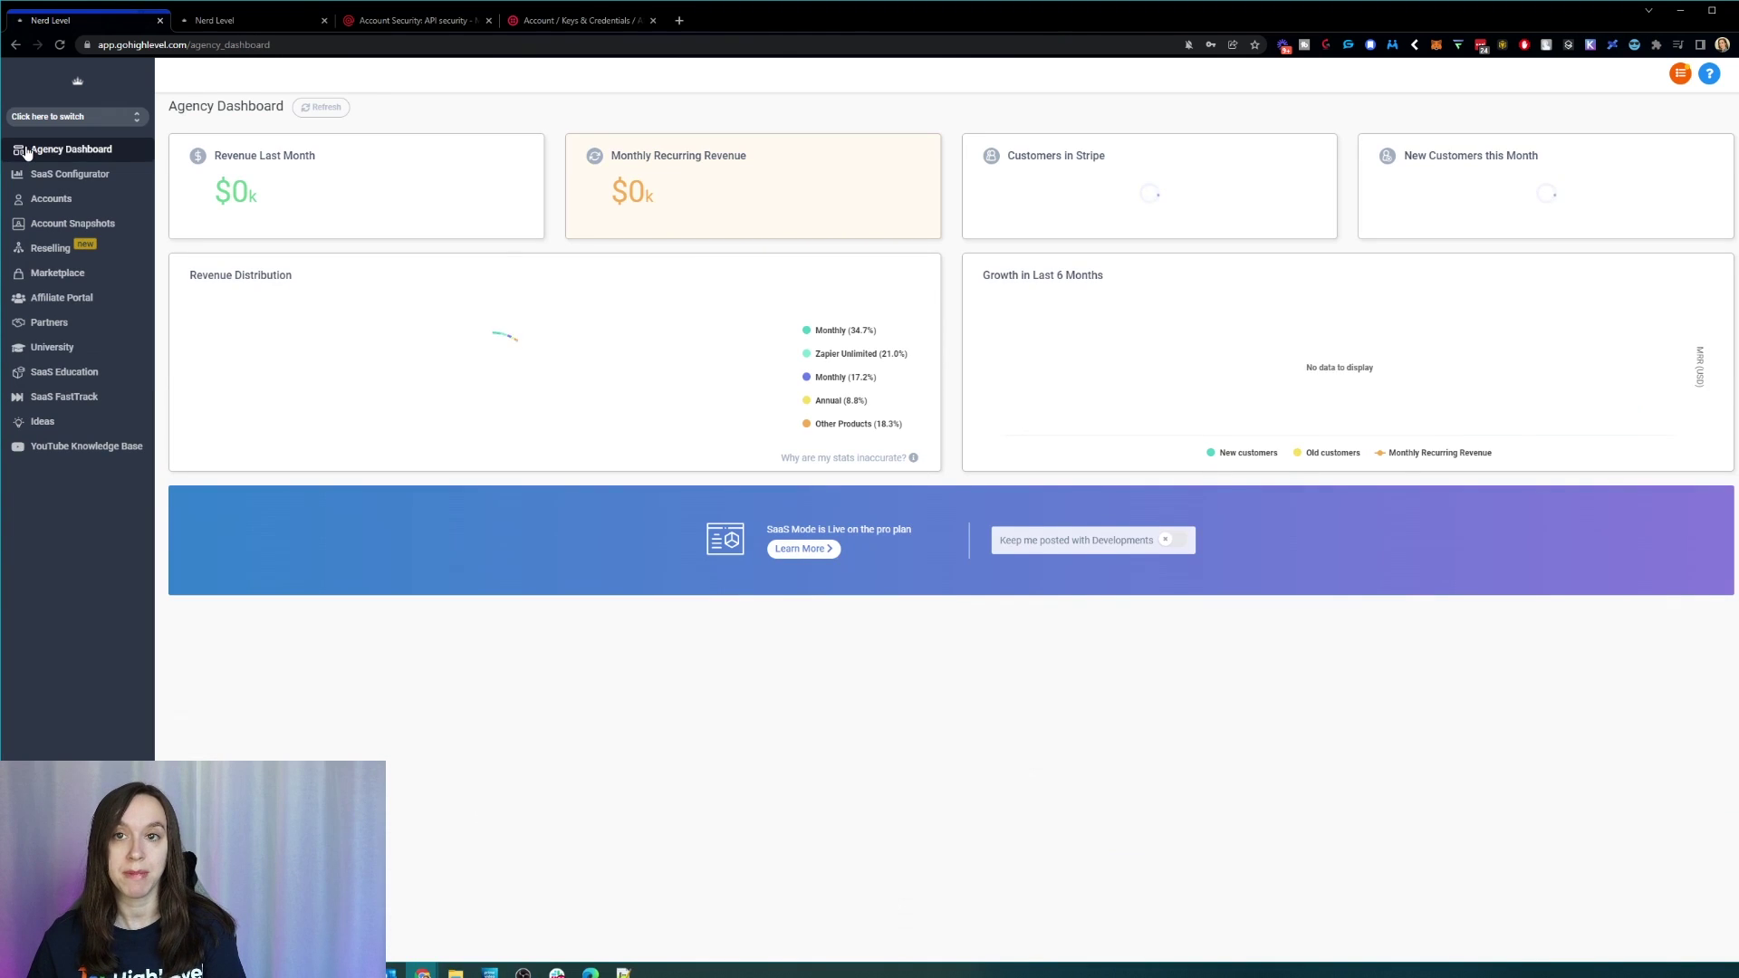
{"action": "left_click", "coordinate": [81, 178]}
{"action": "scroll", "coordinate": [949, 459], "scroll_direction": "down", "scroll_amount": 3}
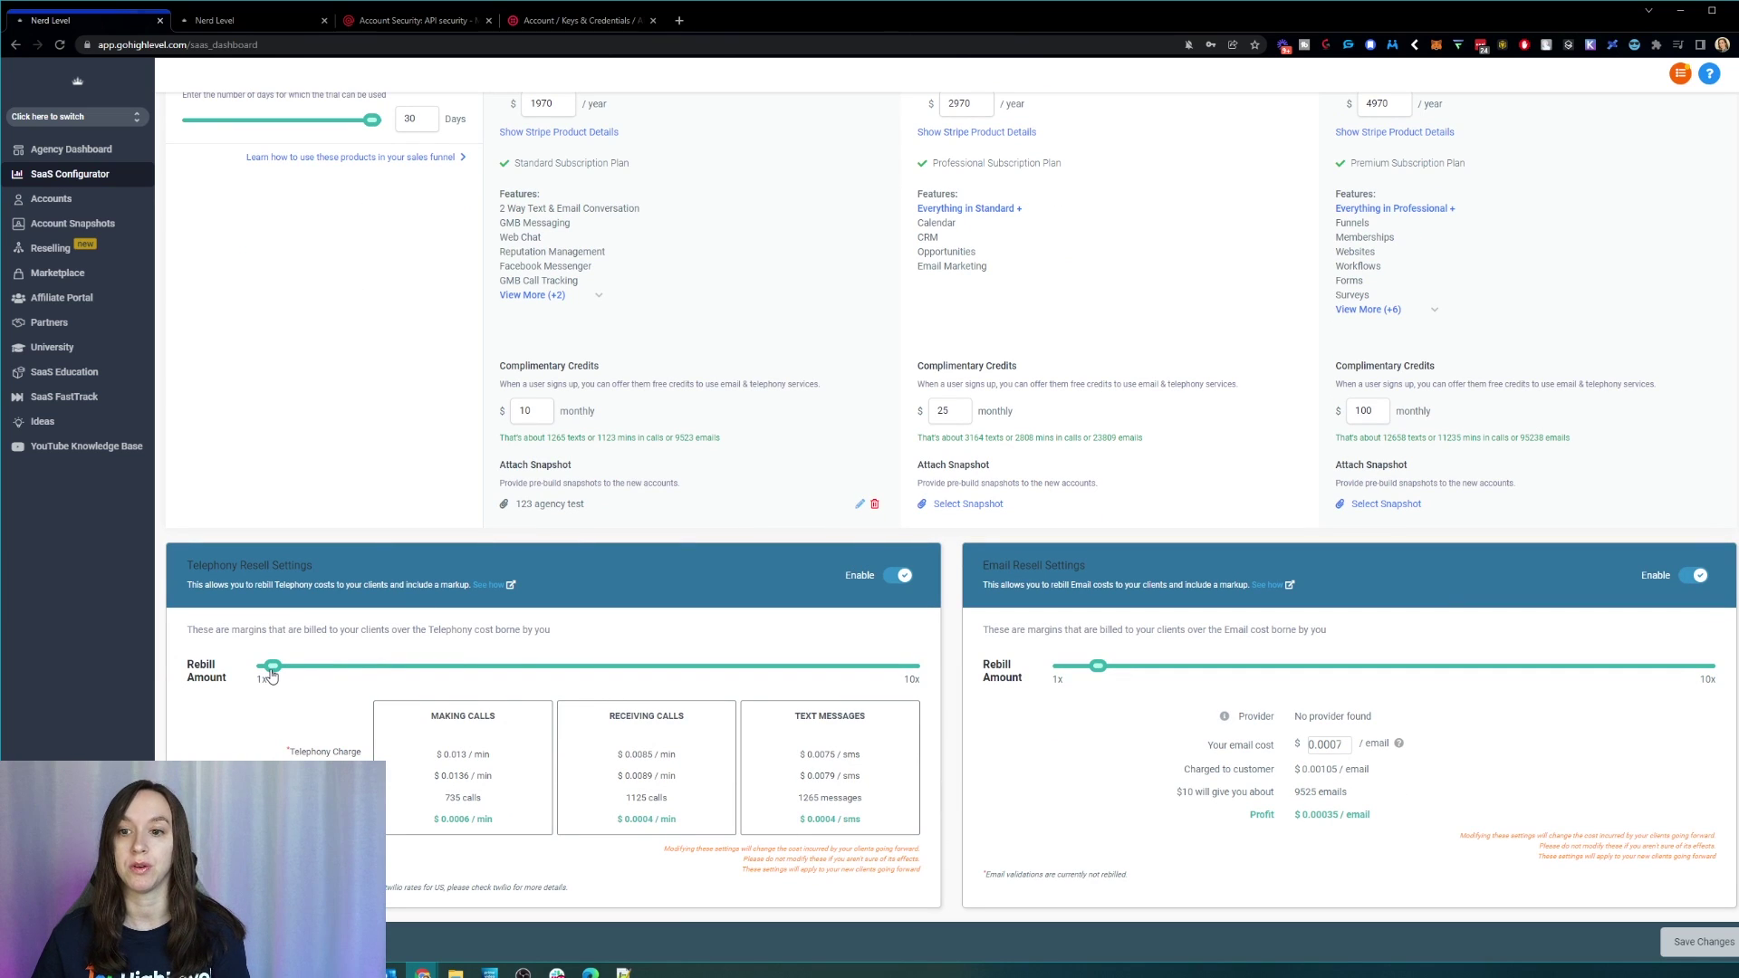
Step: Raise both the Telephony and Email rebill markups to 10x
{"action": "left_click_drag", "start_coordinate": [271, 675], "coordinate": [964, 682]}
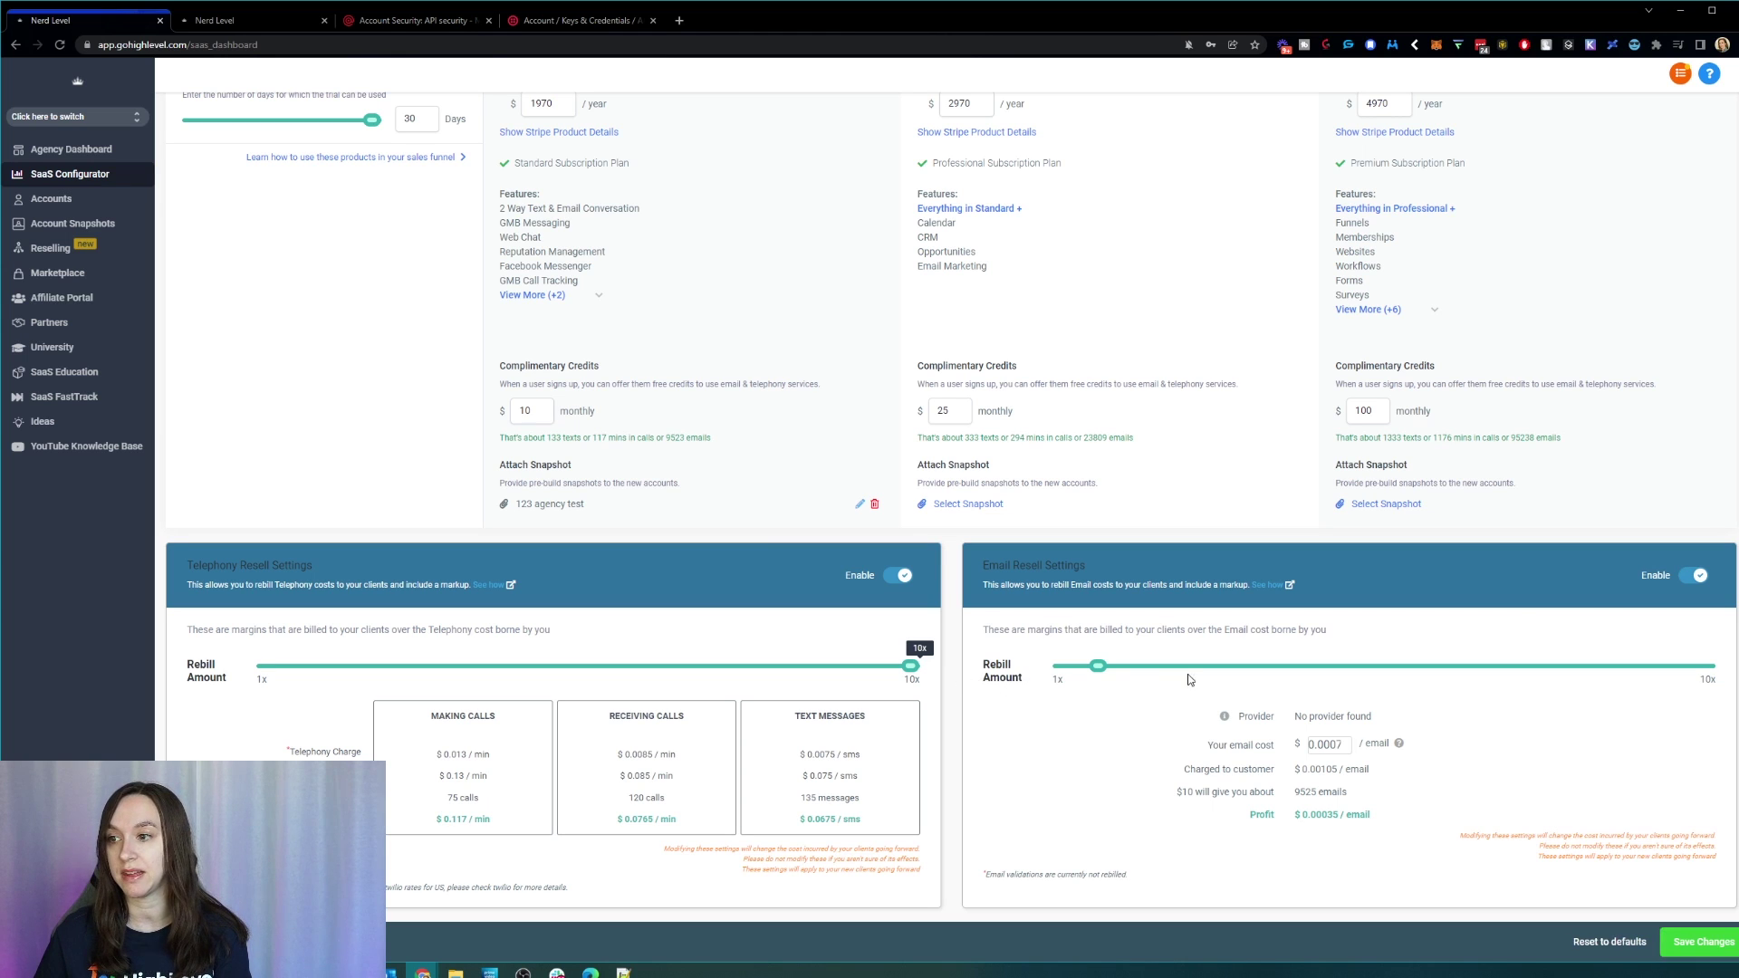
{"action": "left_click_drag", "start_coordinate": [1096, 671], "coordinate": [1719, 677]}
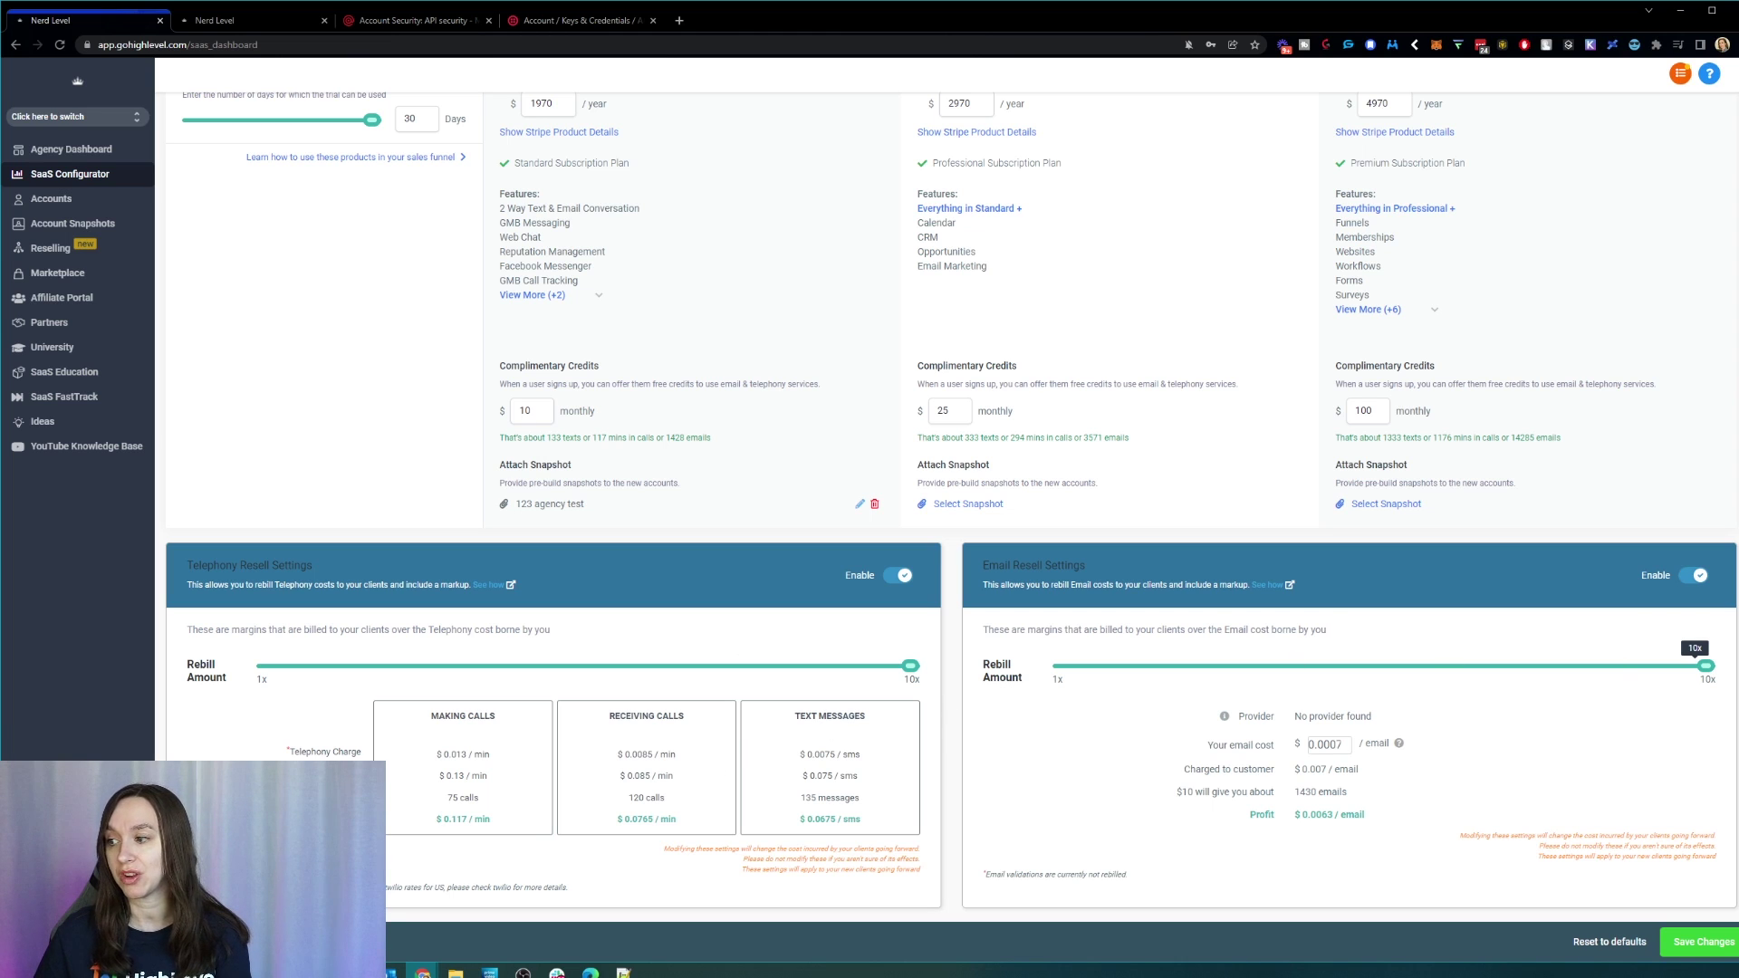
{"action": "mouse_move", "coordinate": [1706, 666]}
{"action": "left_mouse_down"}
{"action": "mouse_move", "coordinate": [1017, 686]}
{"action": "mouse_move", "coordinate": [1731, 679]}
{"action": "left_mouse_up"}
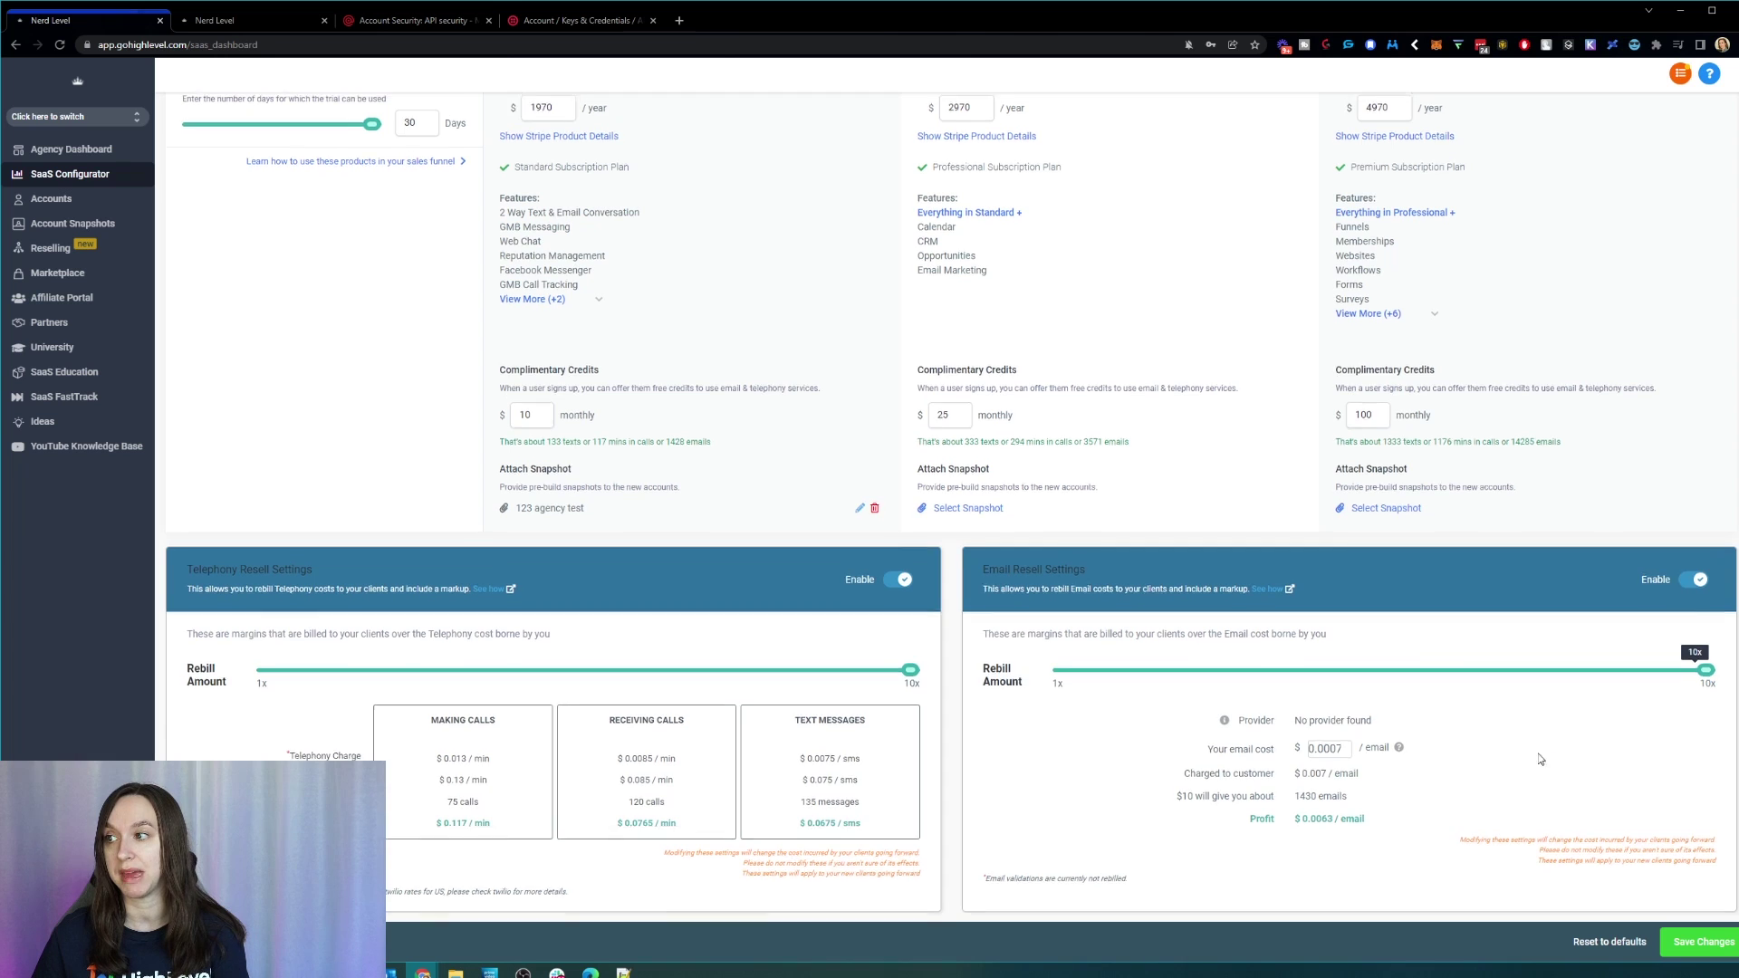
{"action": "scroll", "coordinate": [1537, 764], "scroll_direction": "up", "scroll_amount": 2}
{"action": "scroll", "coordinate": [1505, 750], "scroll_direction": "up", "scroll_amount": 1}
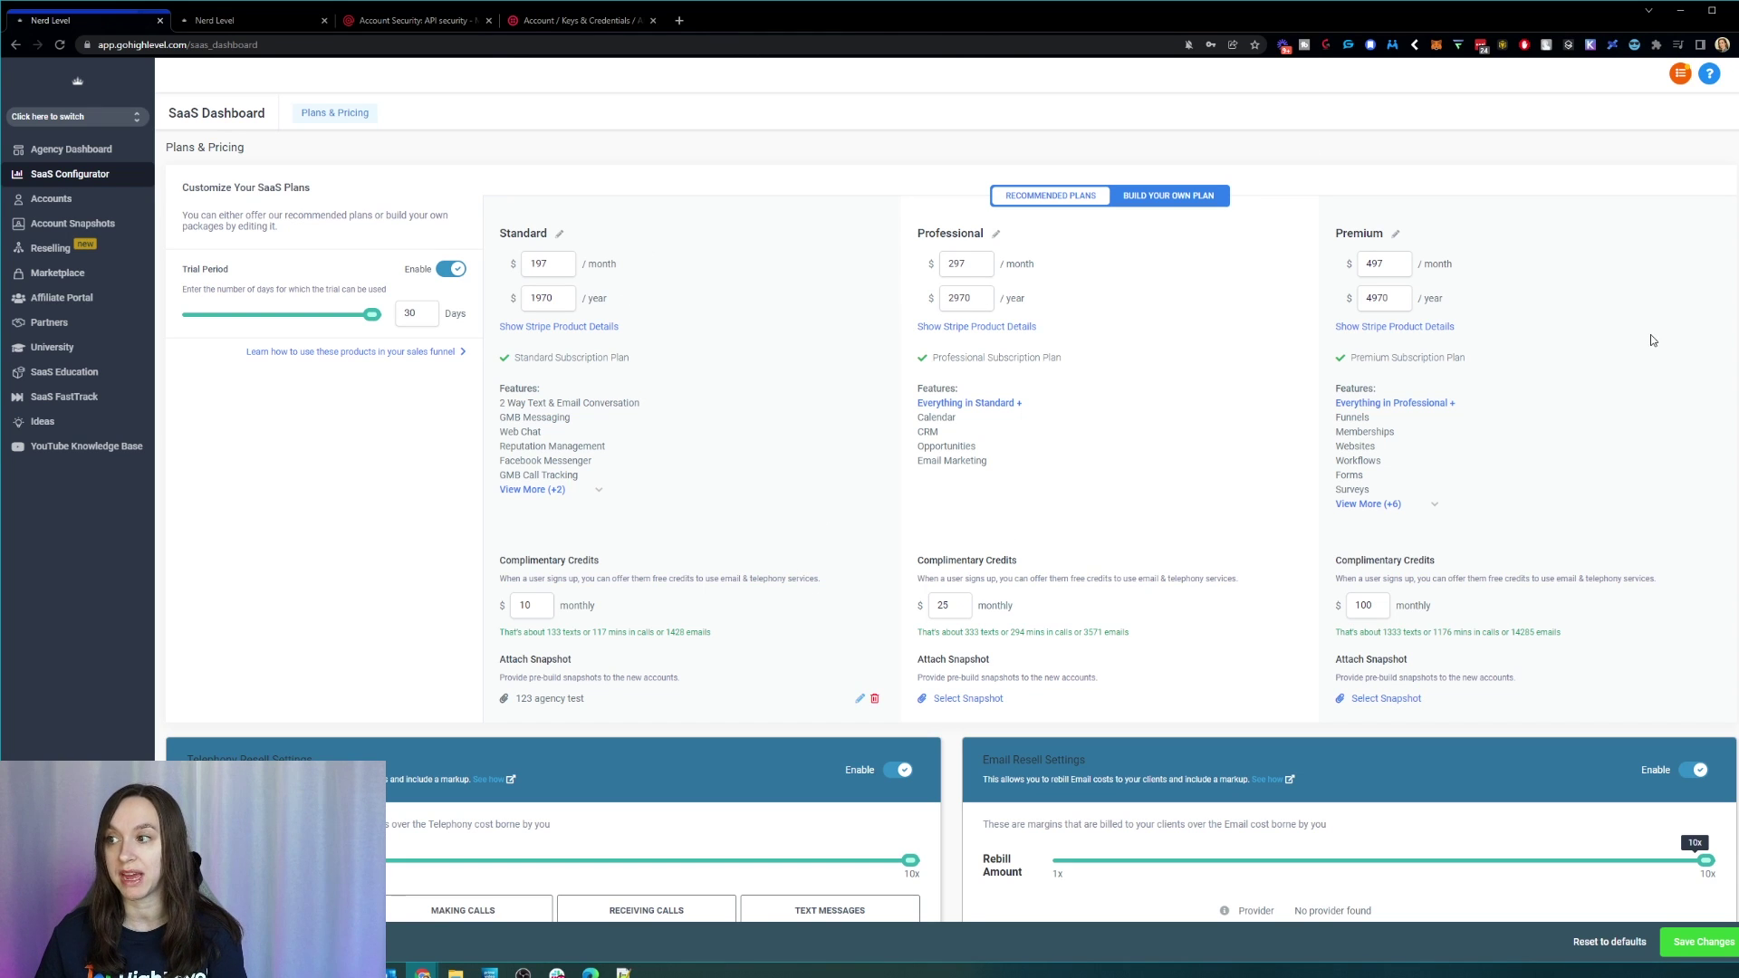
Step: Switch to Recommended Plans and review the Professional plan's credits and the 123 agency test snapshot
{"action": "left_click", "coordinate": [1159, 197]}
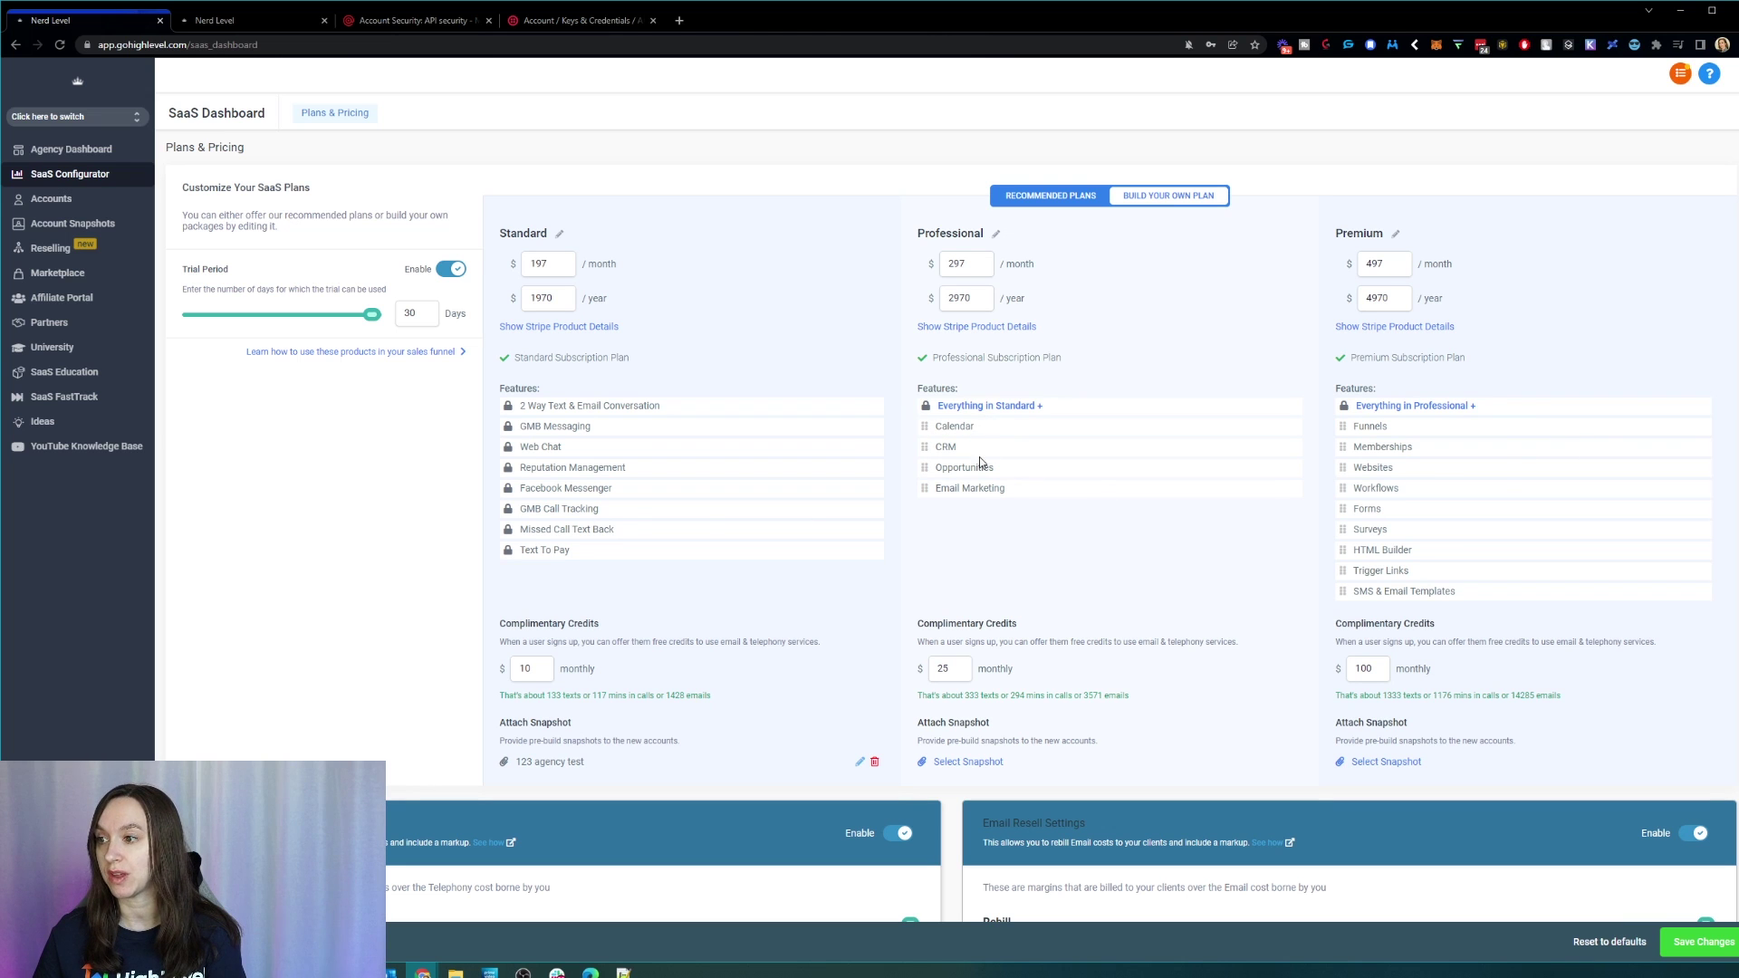
{"action": "scroll", "coordinate": [1047, 596], "scroll_direction": "down", "scroll_amount": 2}
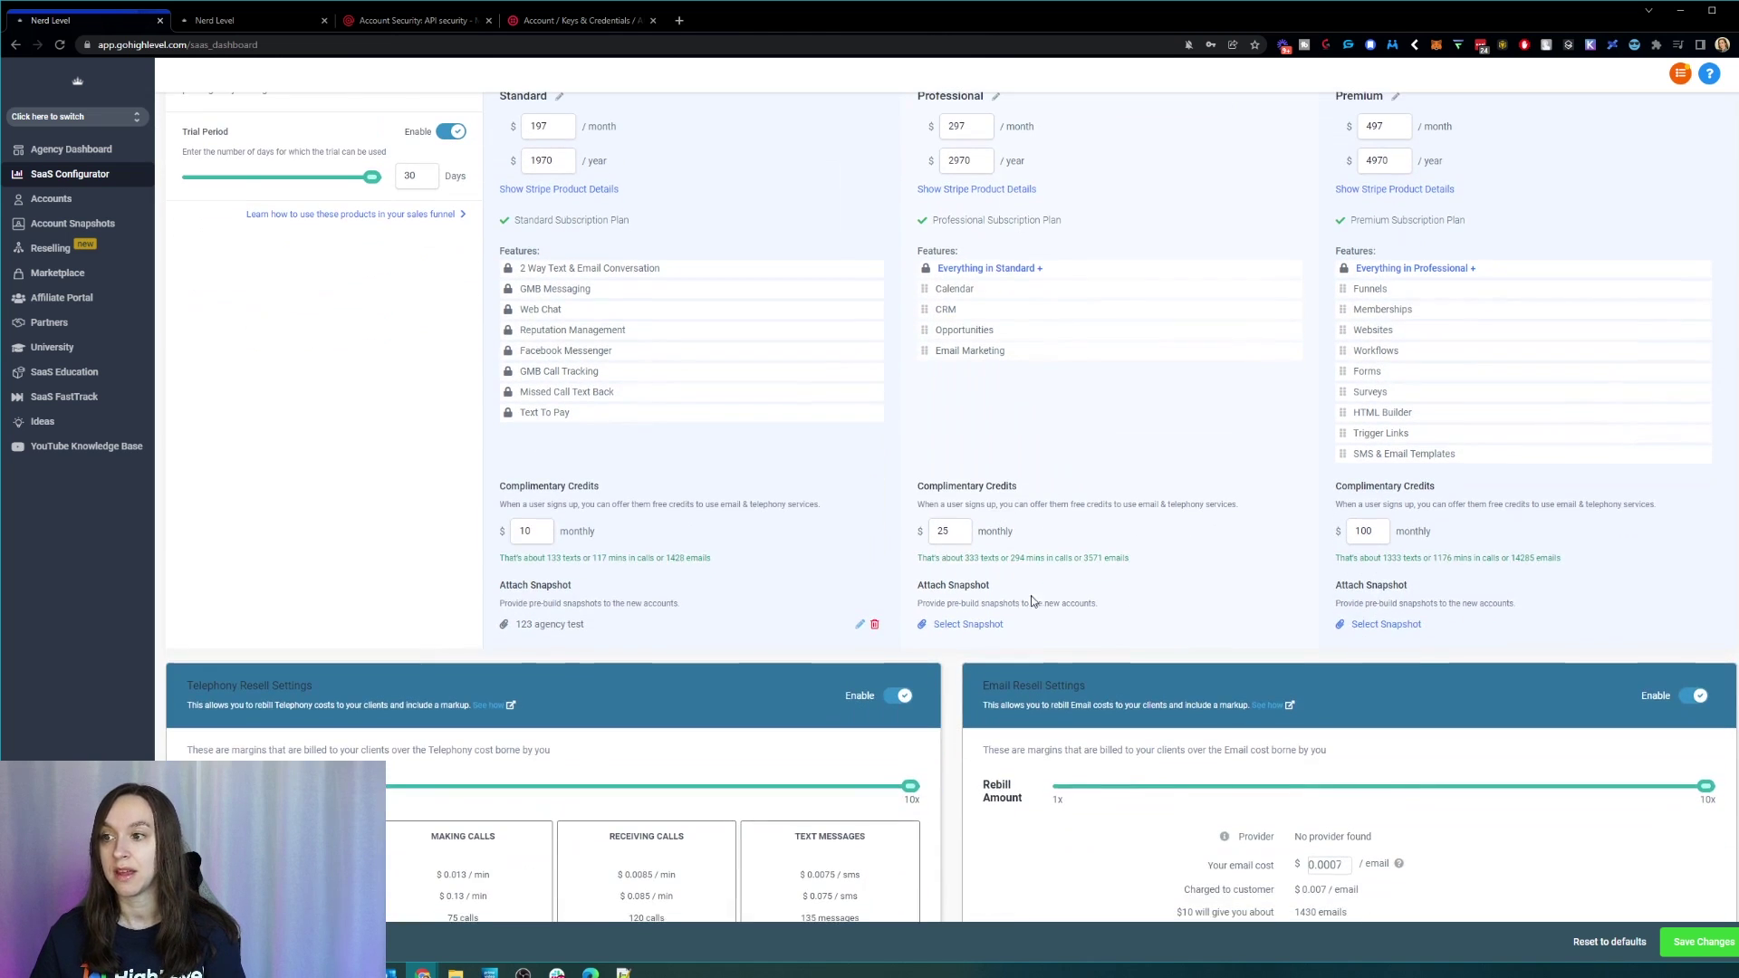
{"action": "left_click", "coordinate": [956, 534]}
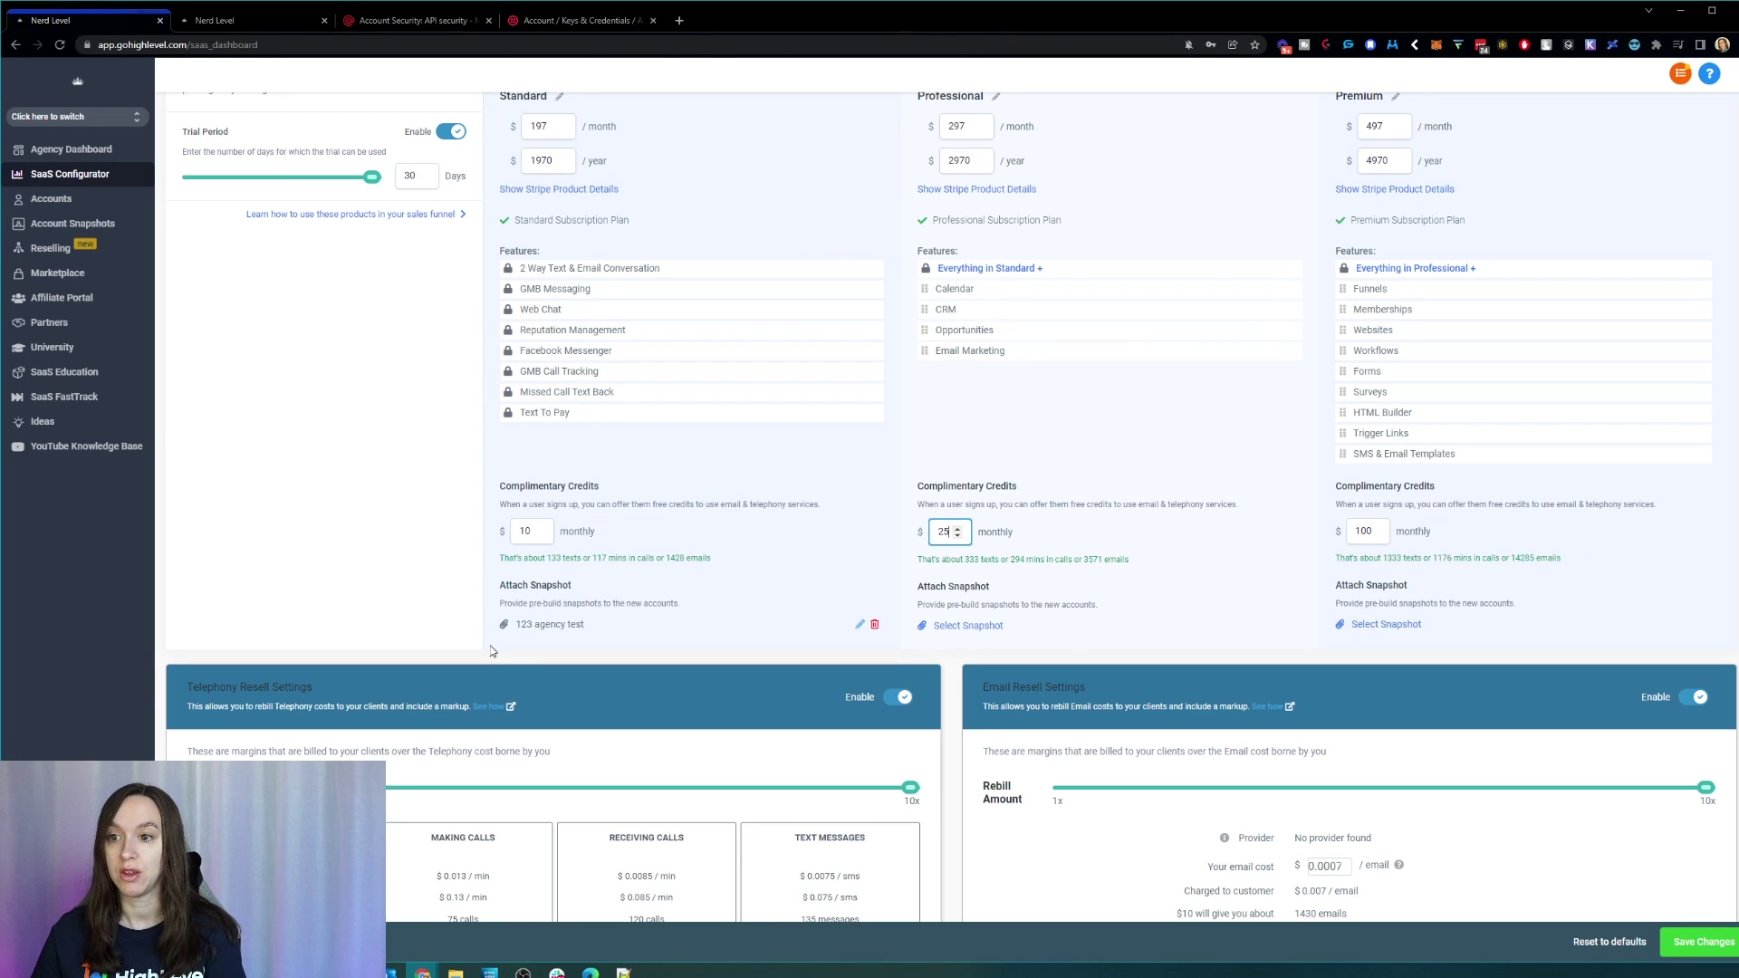
{"action": "left_click_drag", "start_coordinate": [497, 645], "coordinate": [631, 632]}
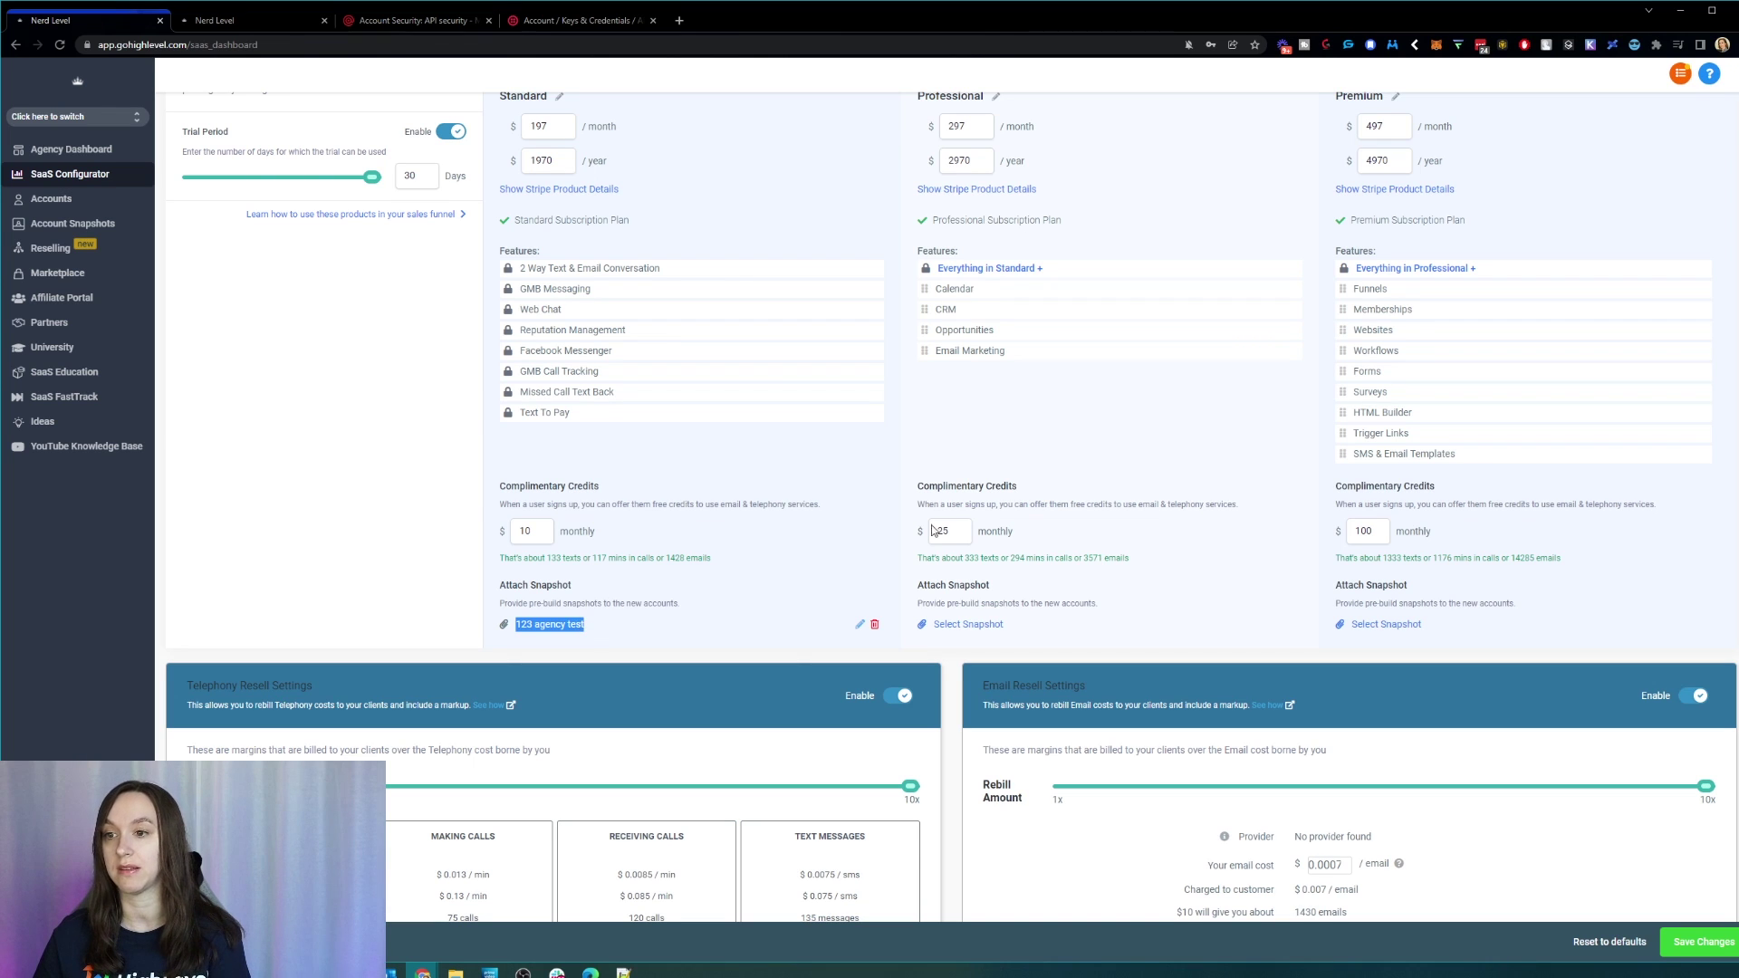
{"action": "scroll", "coordinate": [695, 659], "scroll_direction": "up", "scroll_amount": 2}
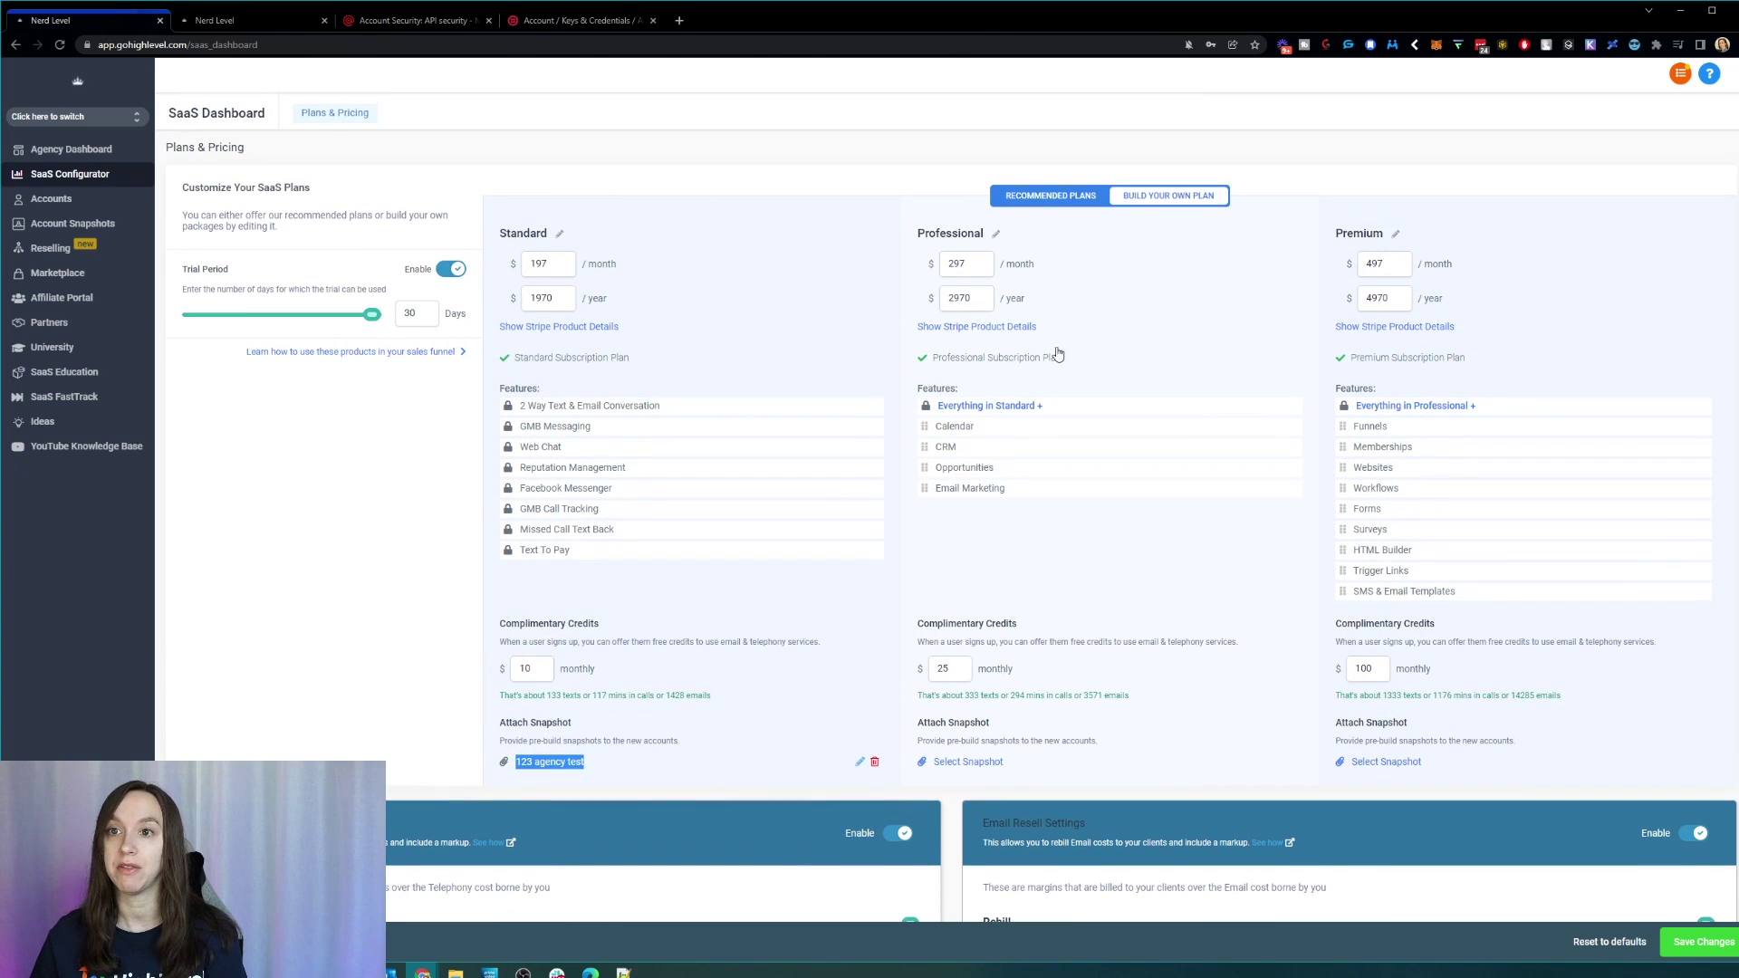
{"action": "scroll", "coordinate": [1205, 541], "scroll_direction": "down", "scroll_amount": 3}
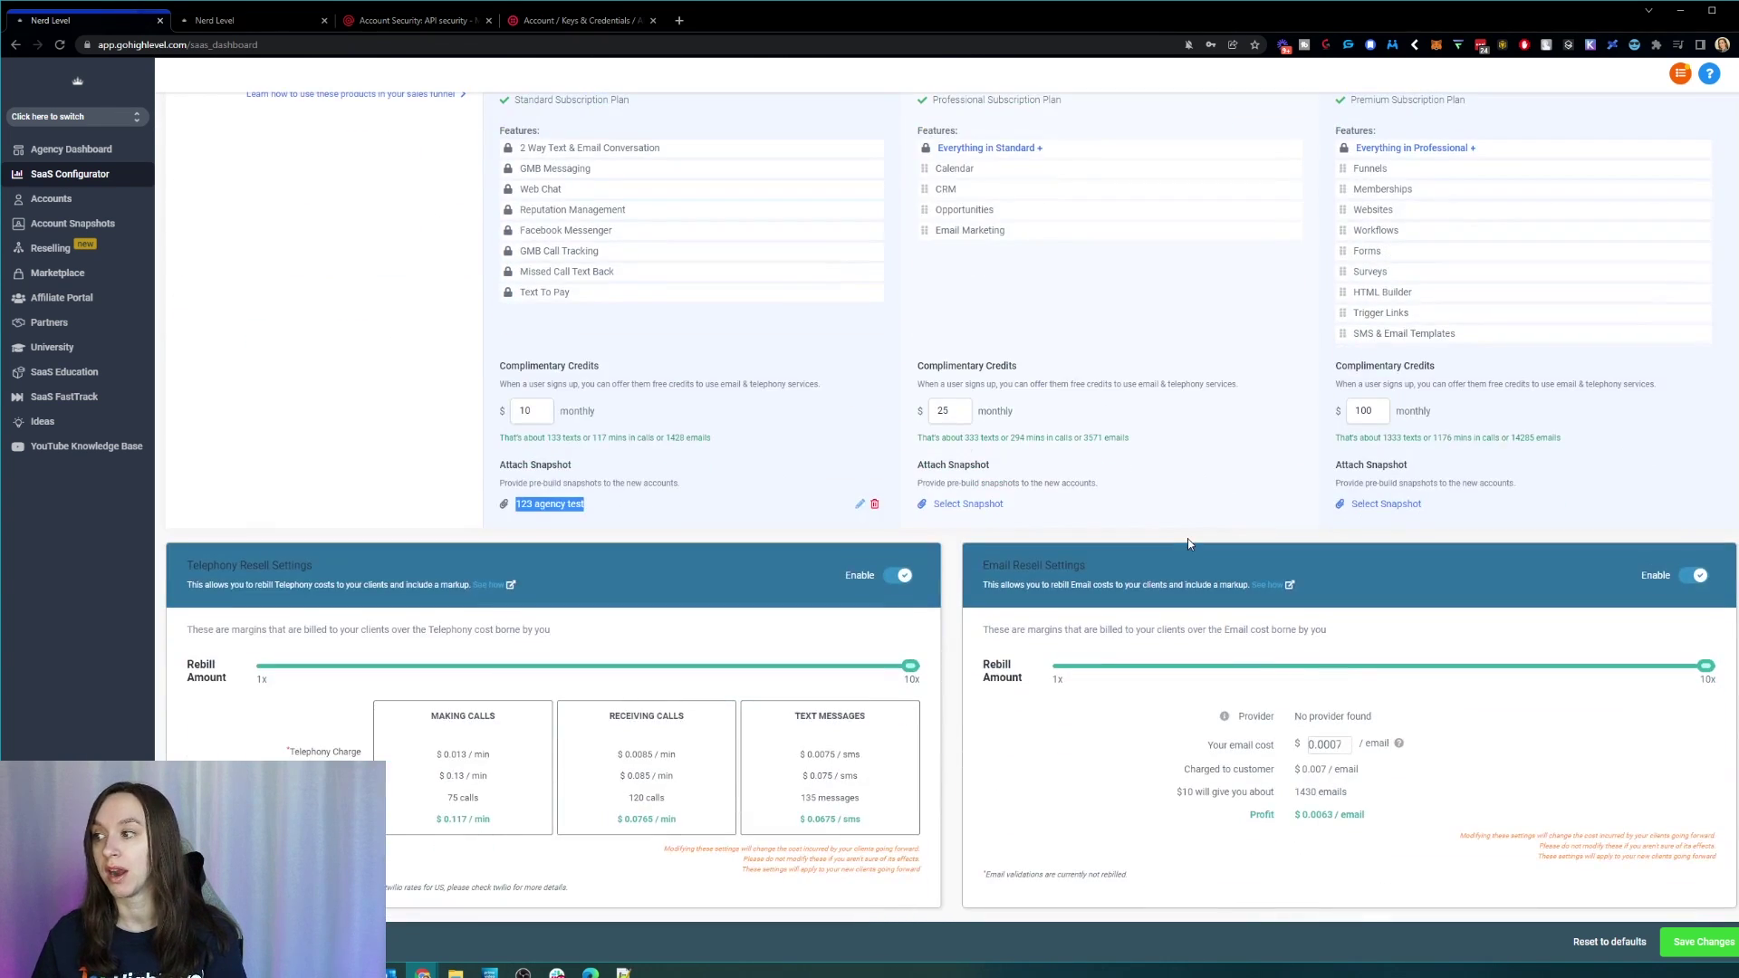
{"action": "scroll", "coordinate": [1188, 541], "scroll_direction": "up", "scroll_amount": 3}
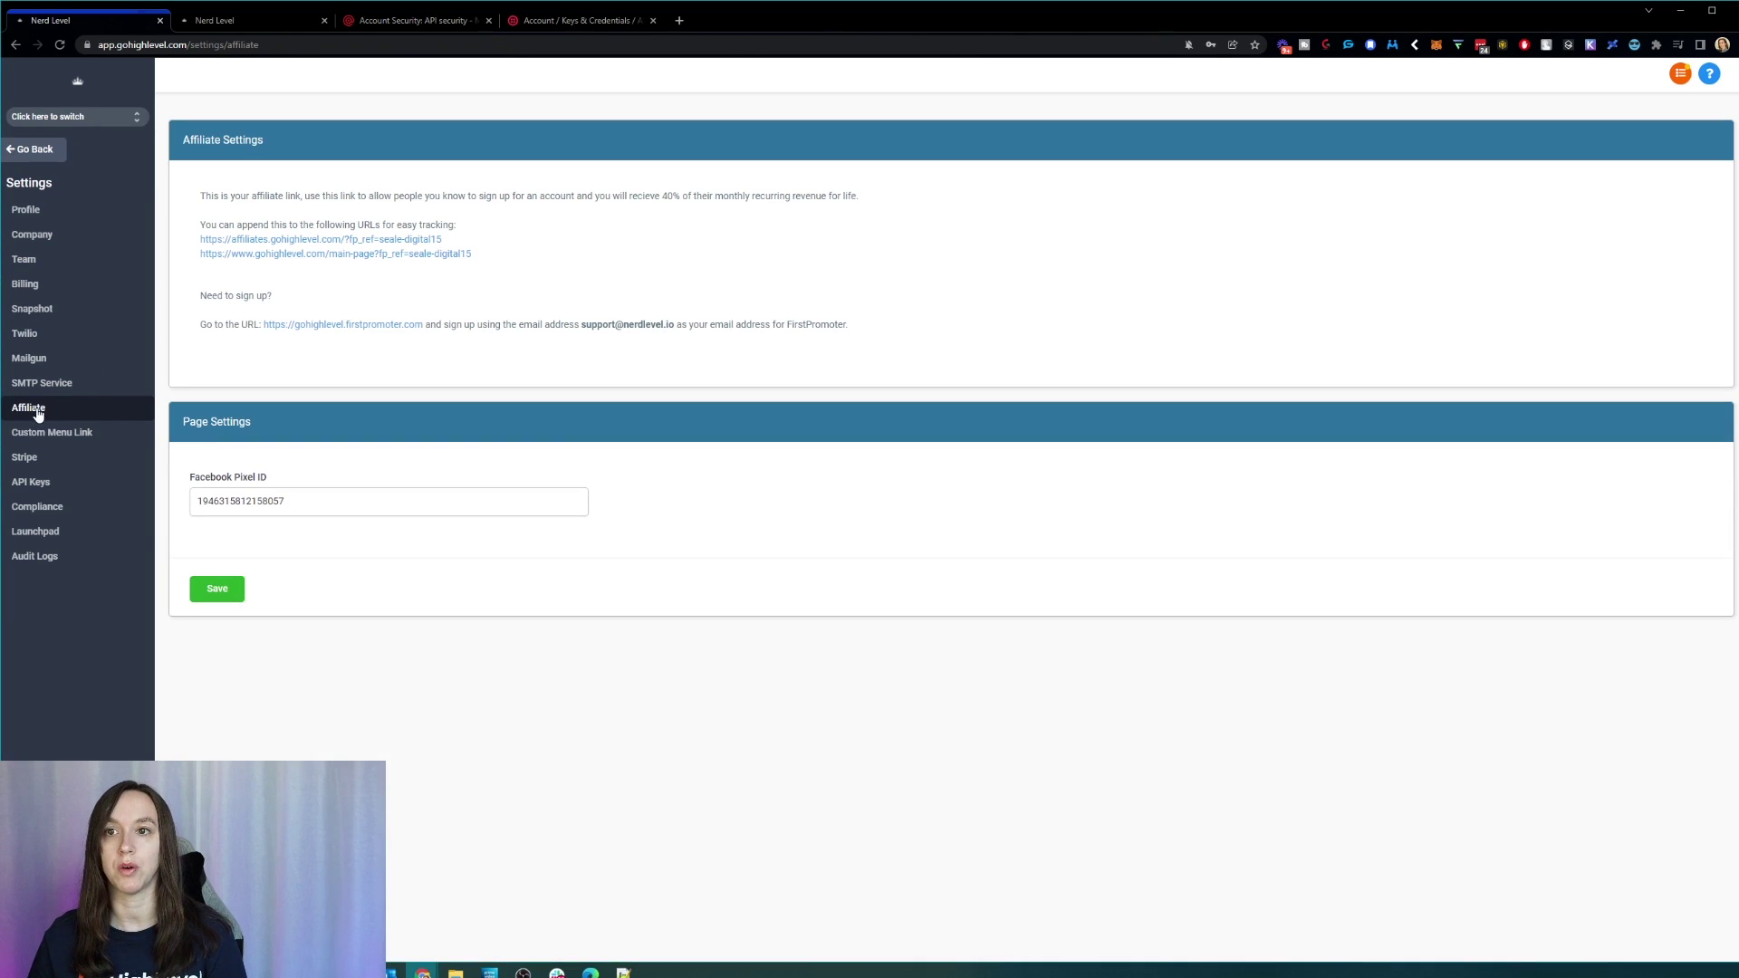
Step: Leave the affiliate links page for the agency dashboard and open the Accounts list of client sub-accounts
{"action": "left_click_drag", "start_coordinate": [518, 258], "coordinate": [188, 258]}
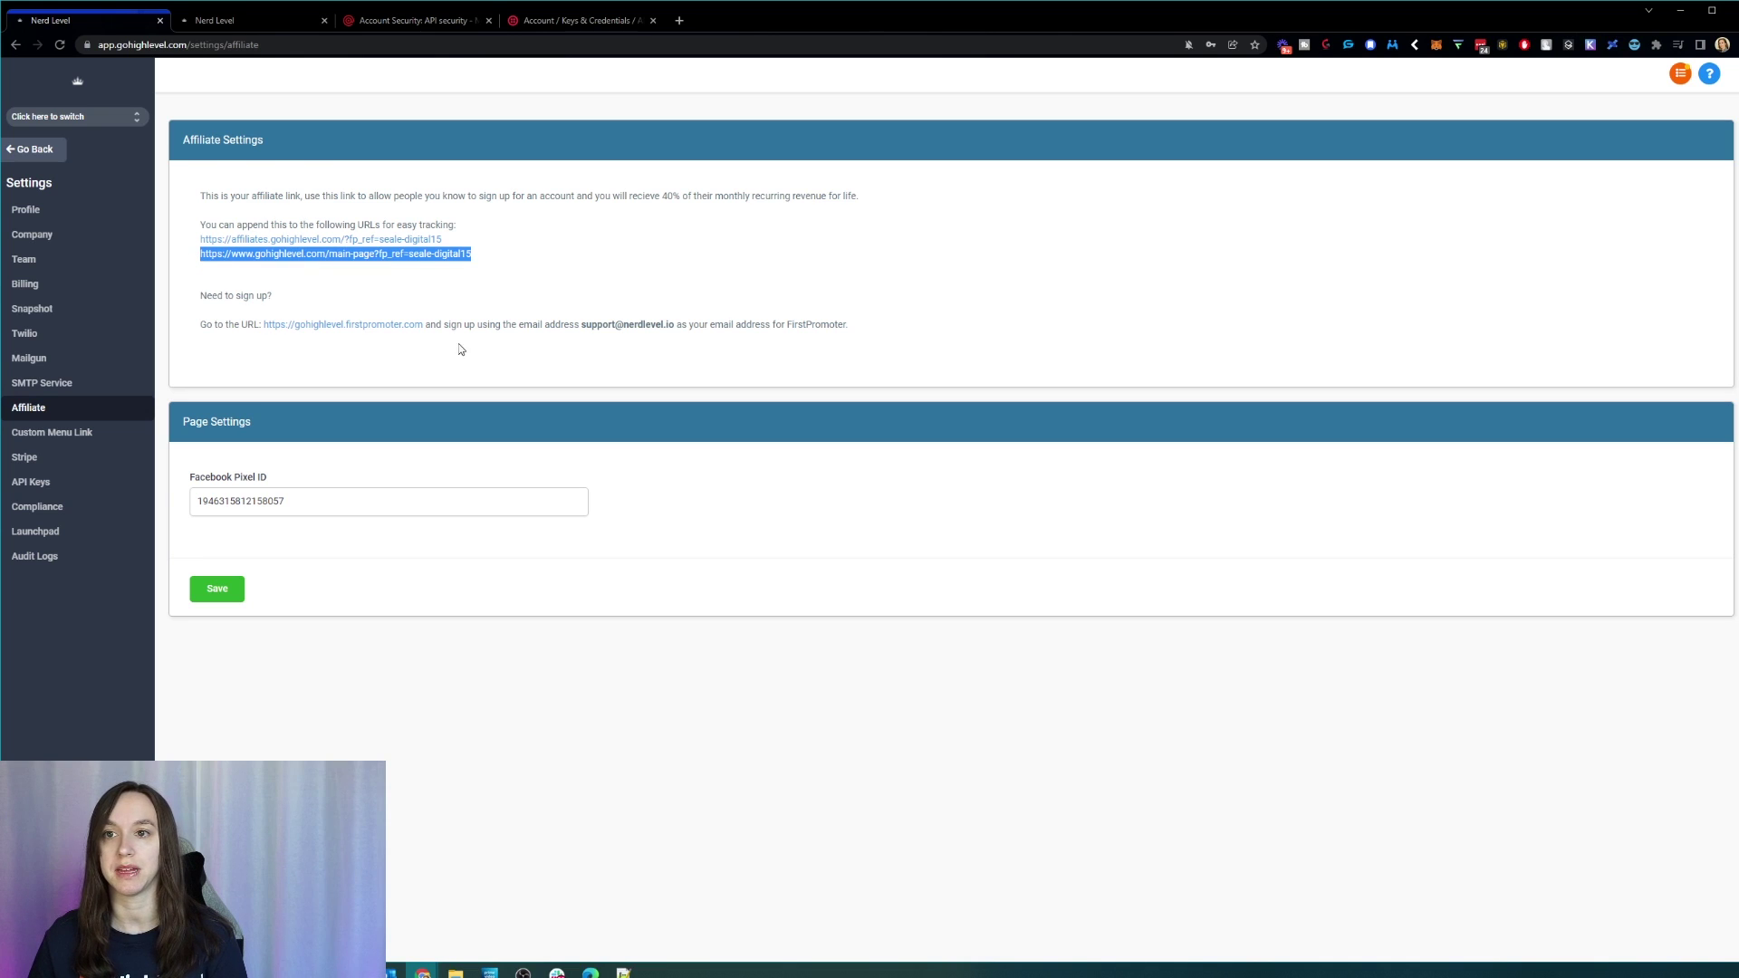
{"action": "left_click", "coordinate": [646, 257]}
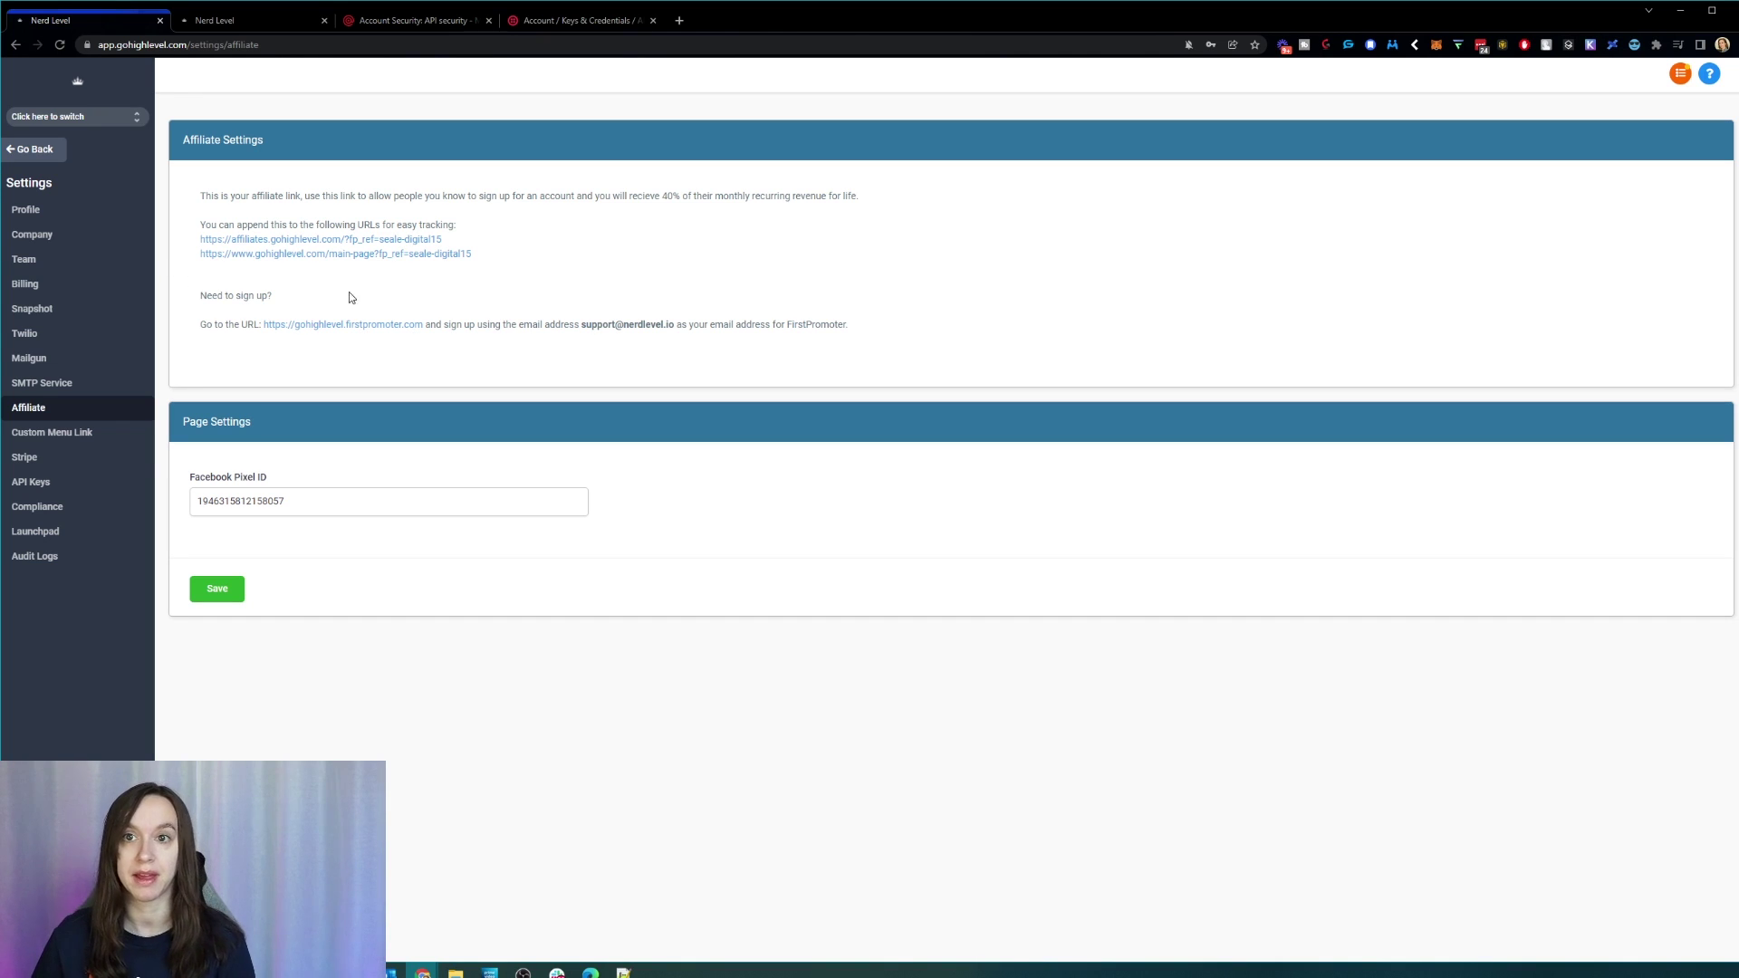
{"action": "left_click", "coordinate": [11, 152]}
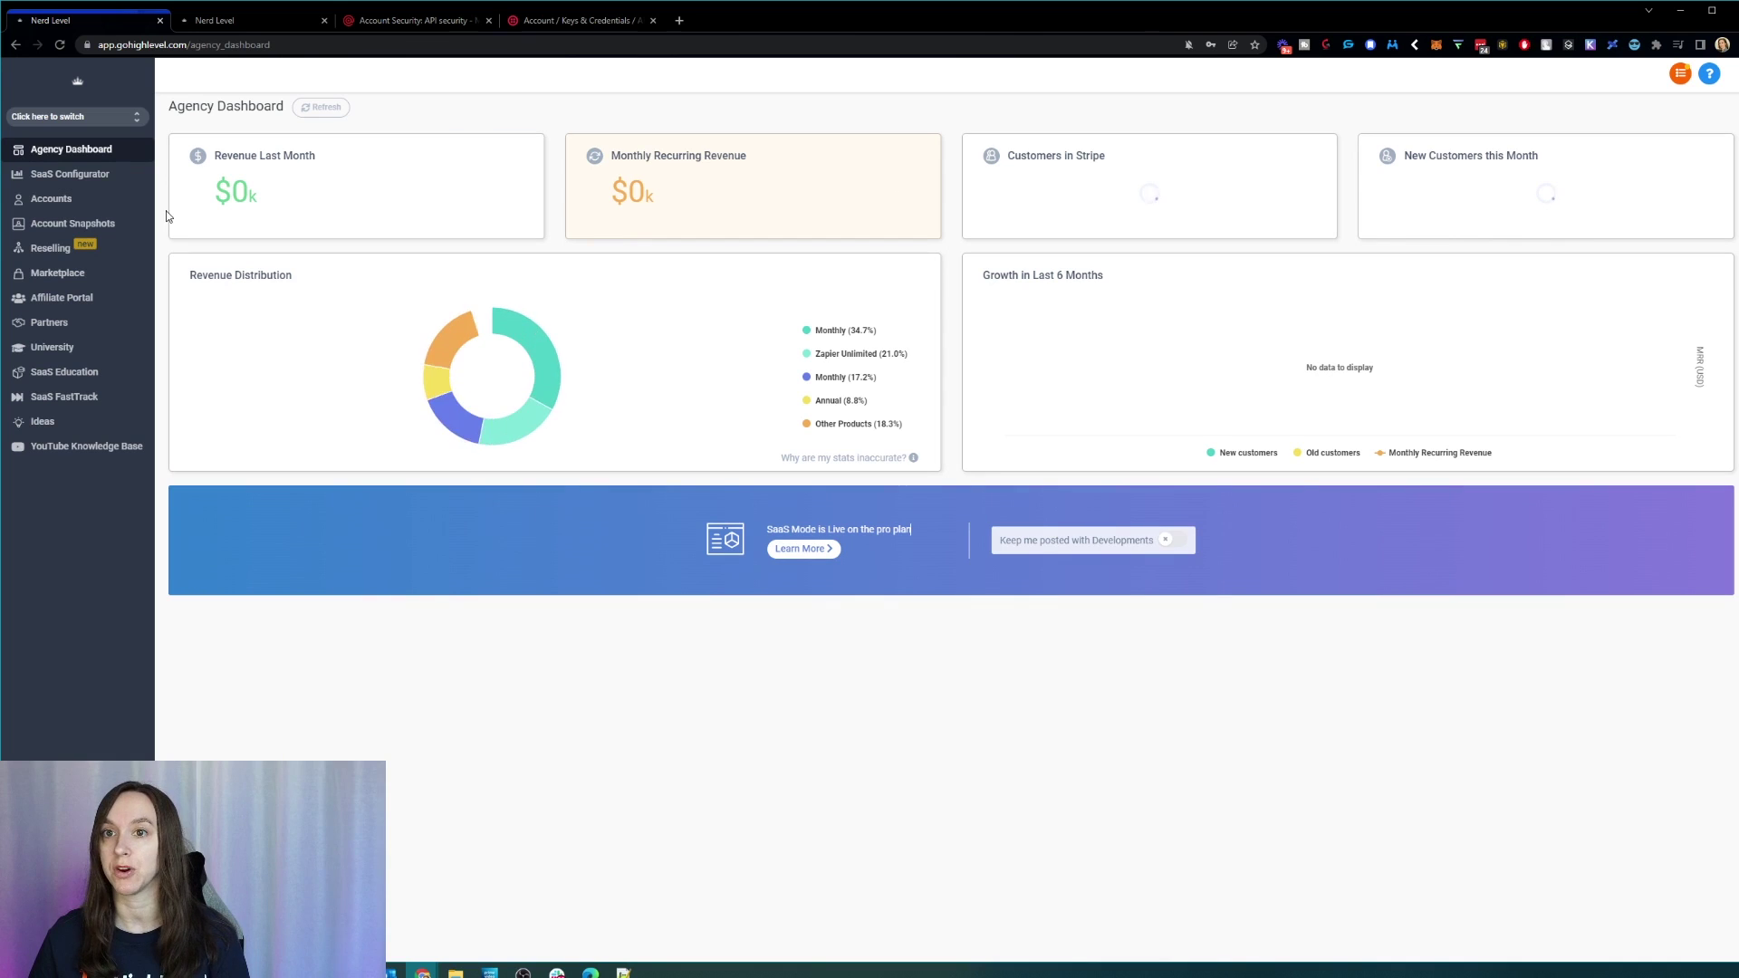
{"action": "left_click", "coordinate": [110, 201]}
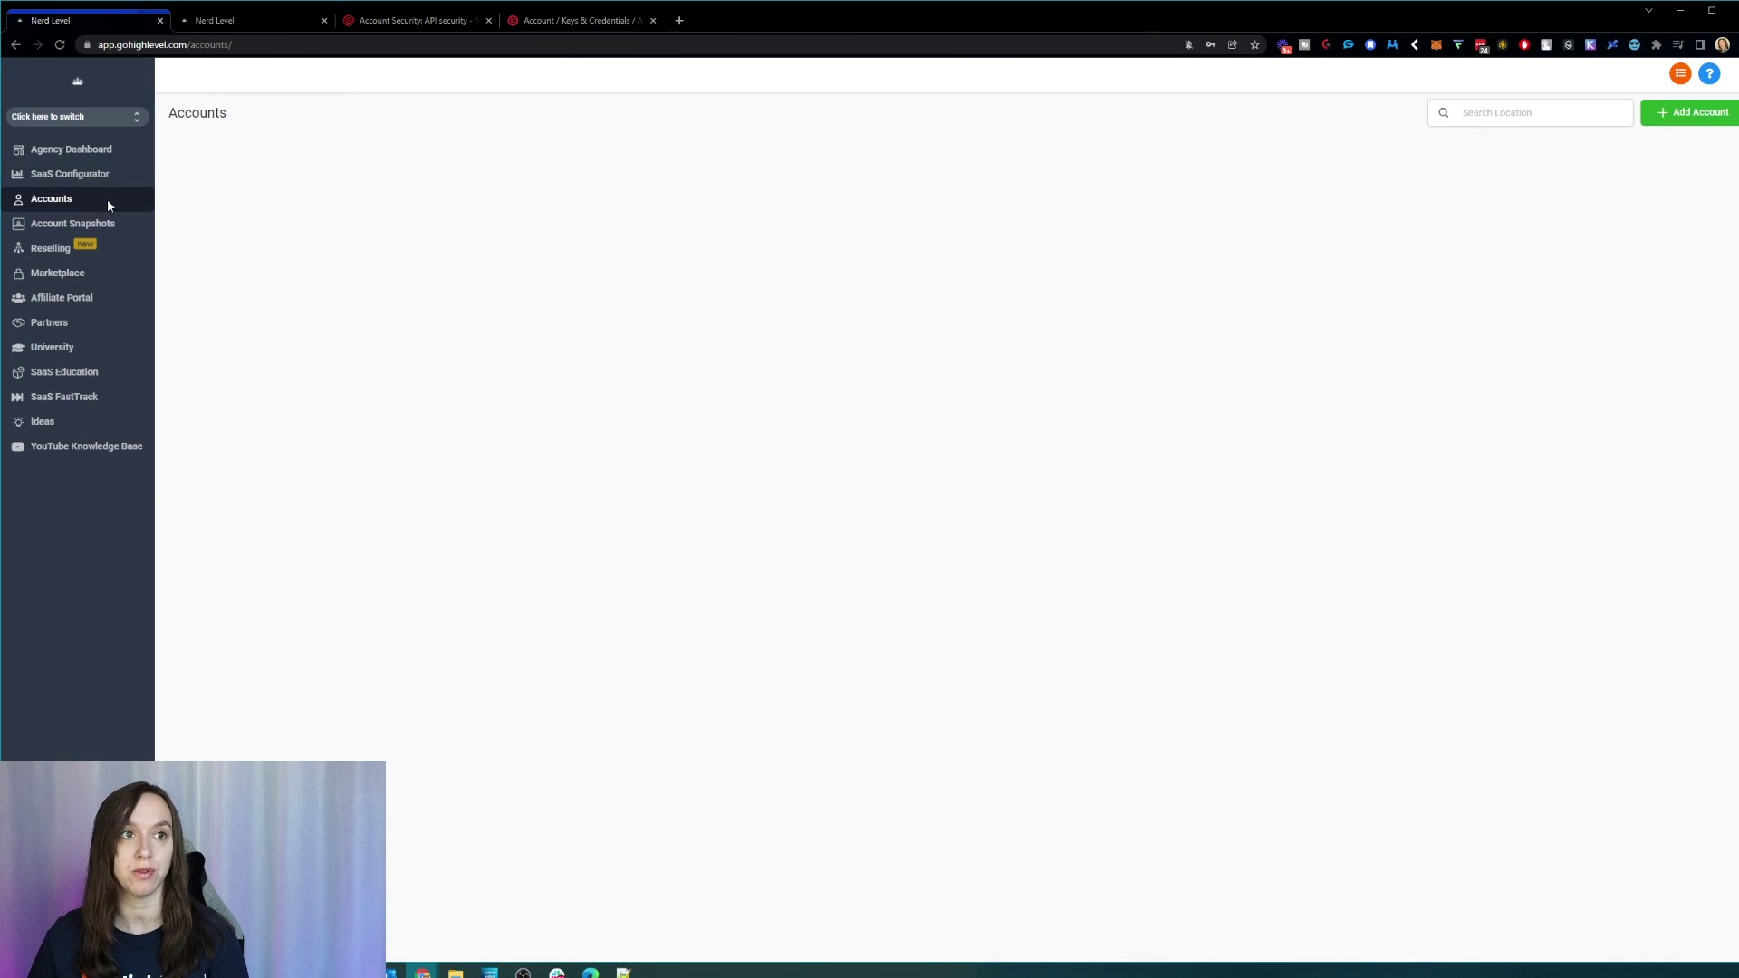
Step: Start a new Regular (non-SaaS) account and select the Coaching snapshot to continue
{"action": "left_click", "coordinate": [1692, 112]}
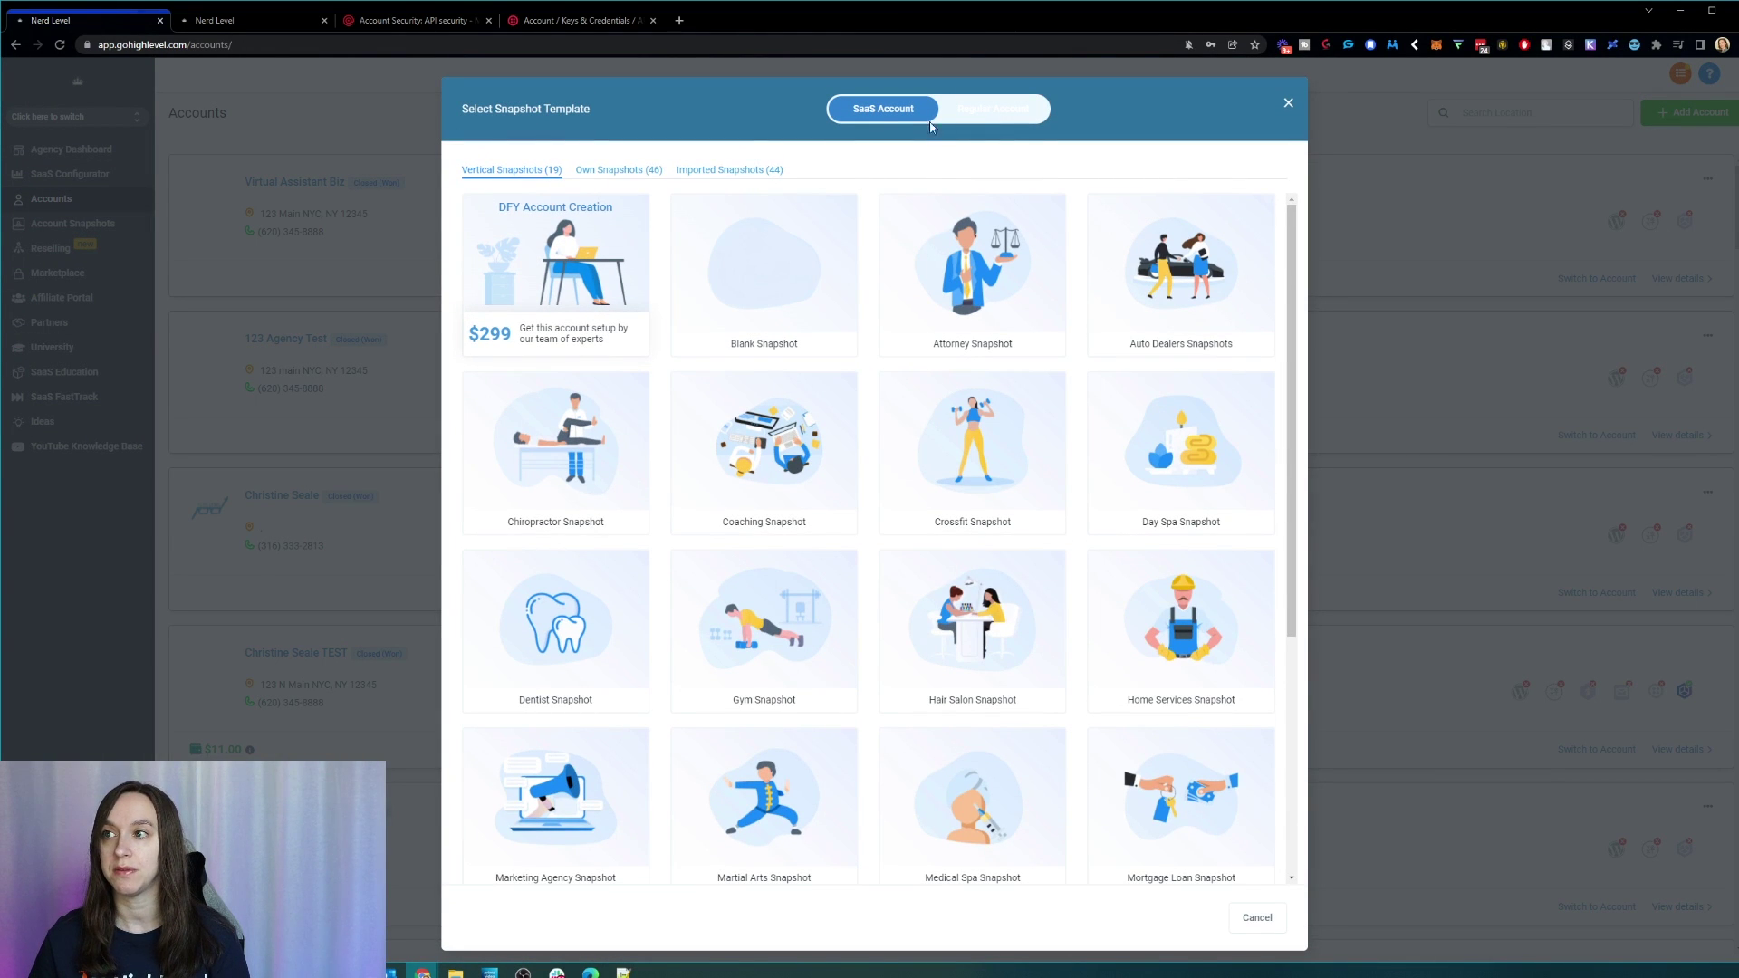
{"action": "left_click", "coordinate": [988, 116]}
{"action": "left_click", "coordinate": [875, 120]}
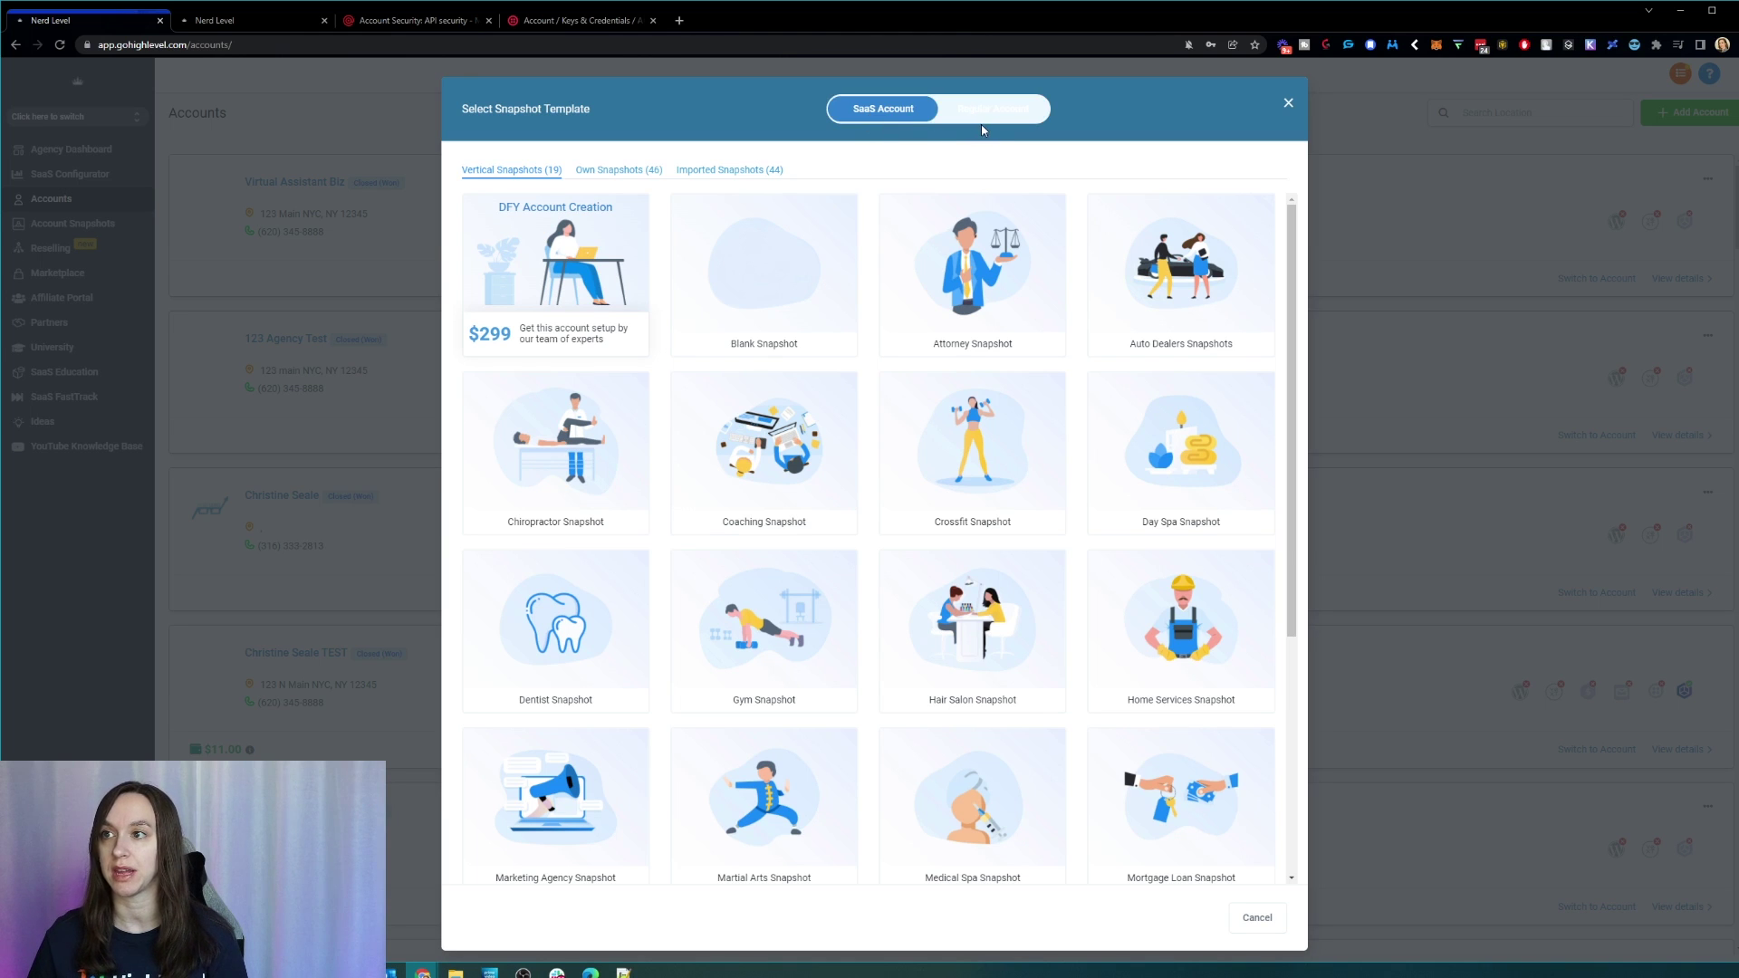
{"action": "left_click", "coordinate": [1000, 120]}
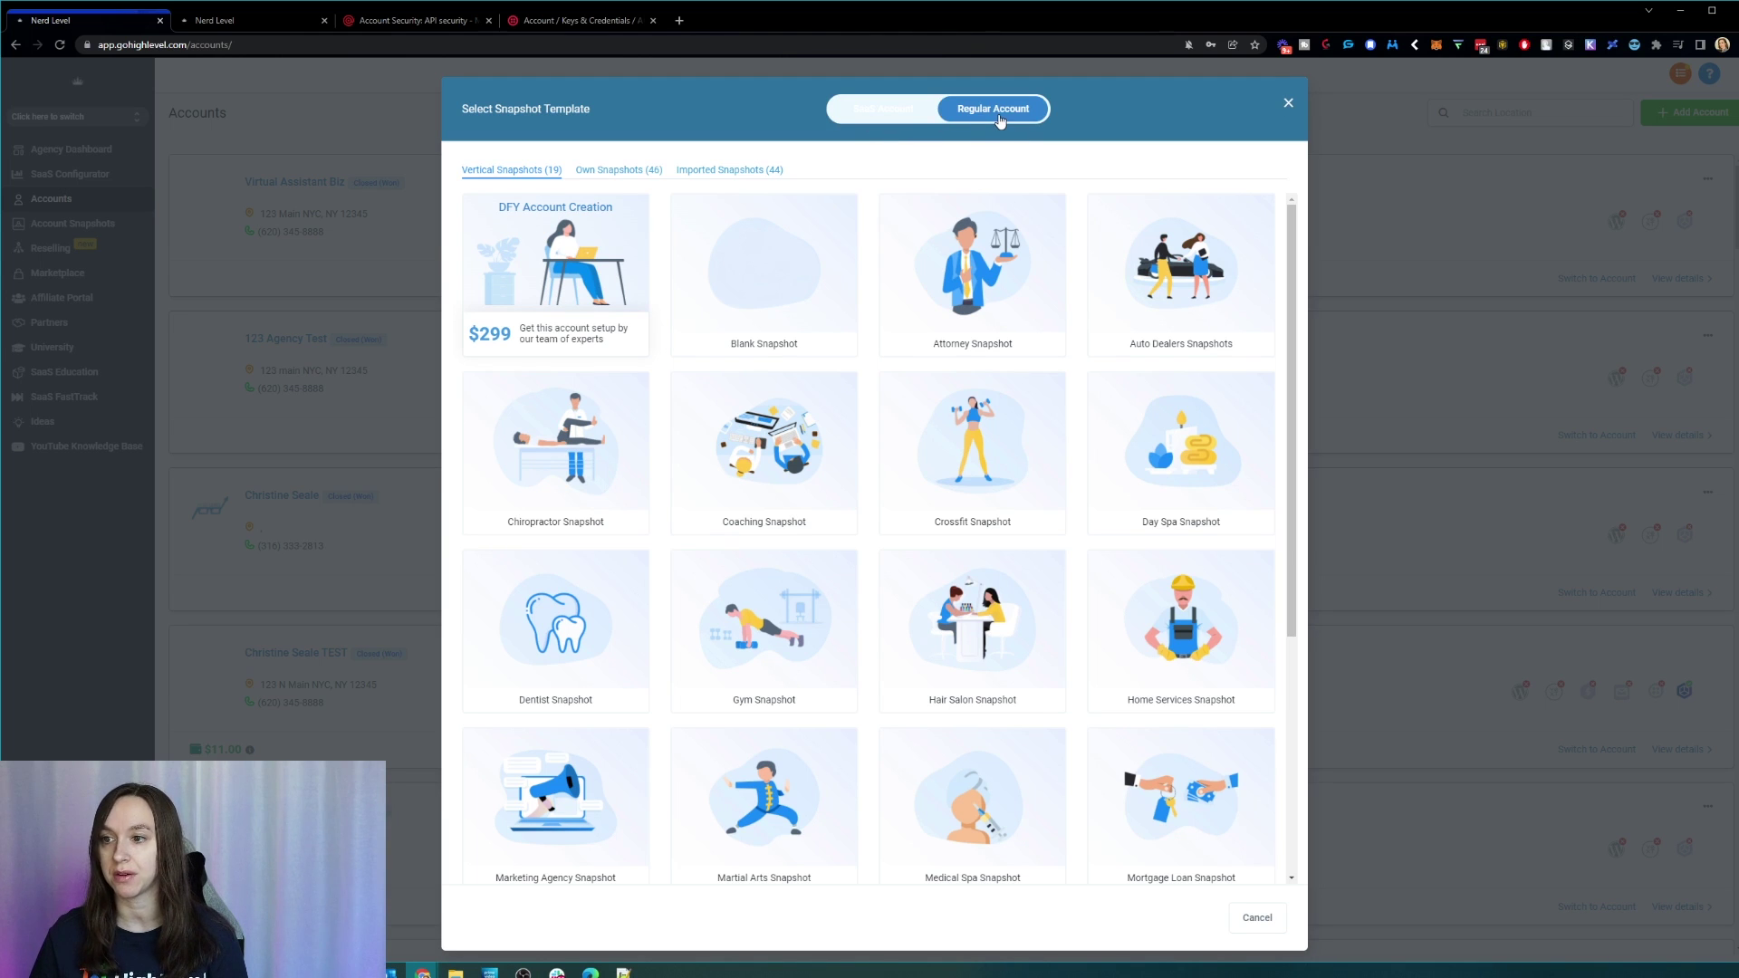
{"action": "scroll", "coordinate": [1024, 441], "scroll_direction": "down", "scroll_amount": 3}
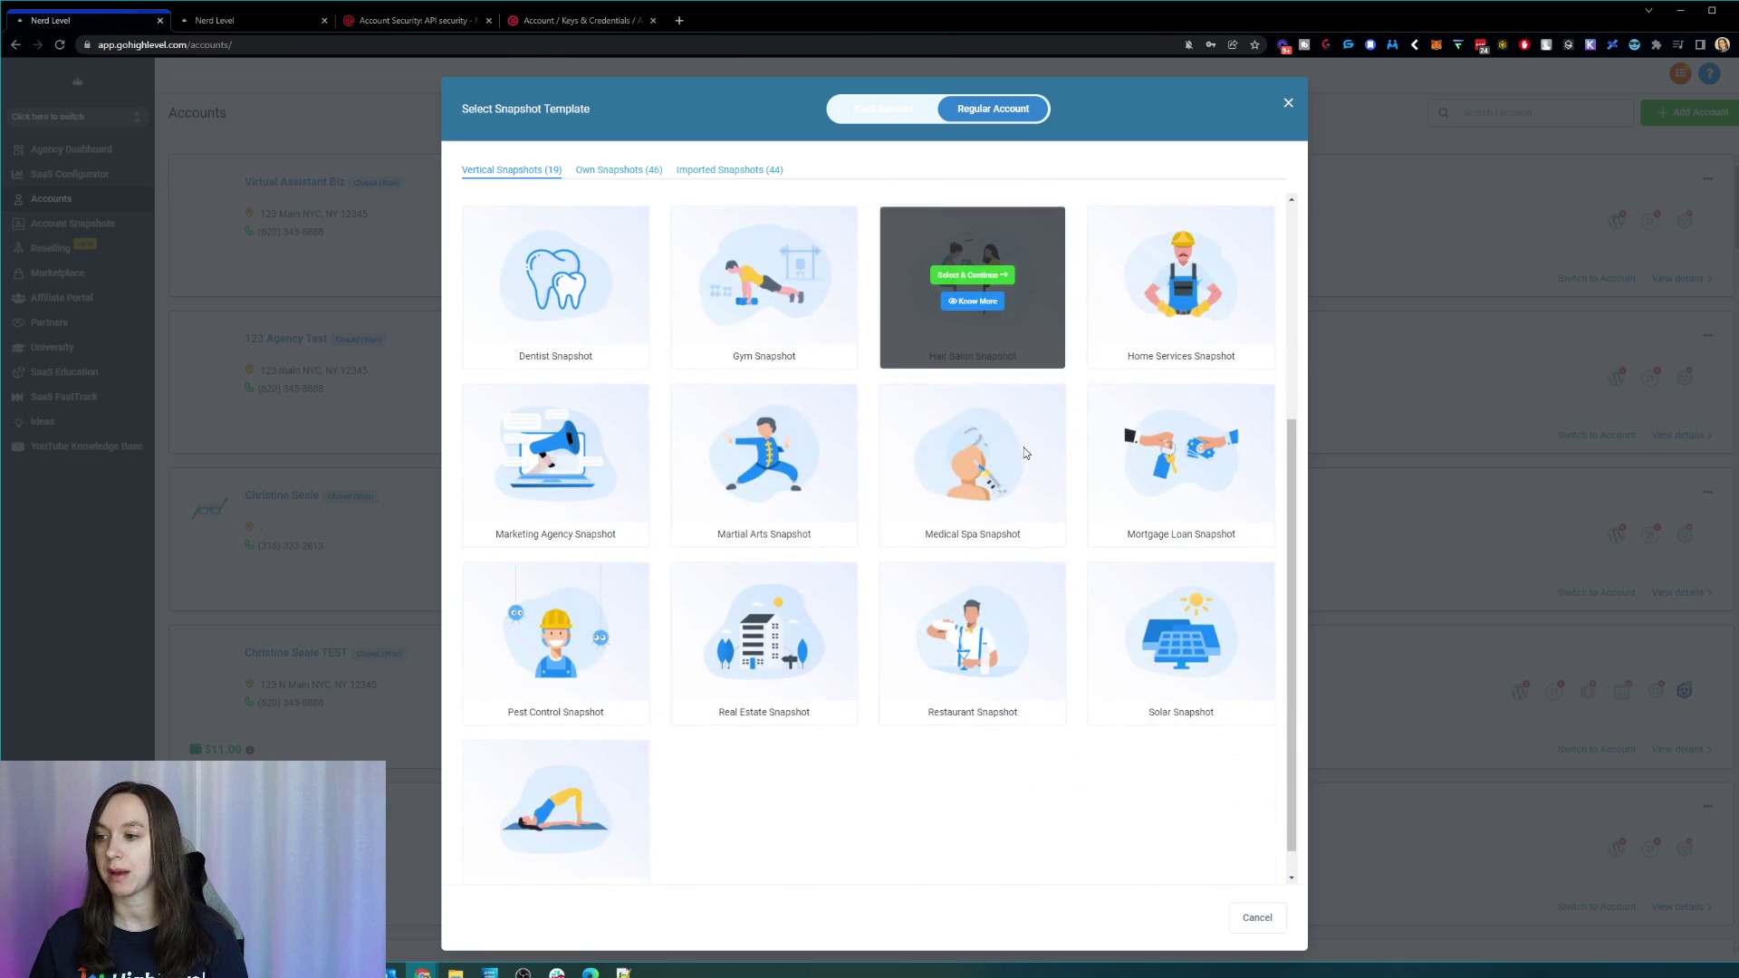
{"action": "scroll", "coordinate": [1024, 447], "scroll_direction": "down", "scroll_amount": 1}
{"action": "scroll", "coordinate": [880, 822], "scroll_direction": "up", "scroll_amount": 4}
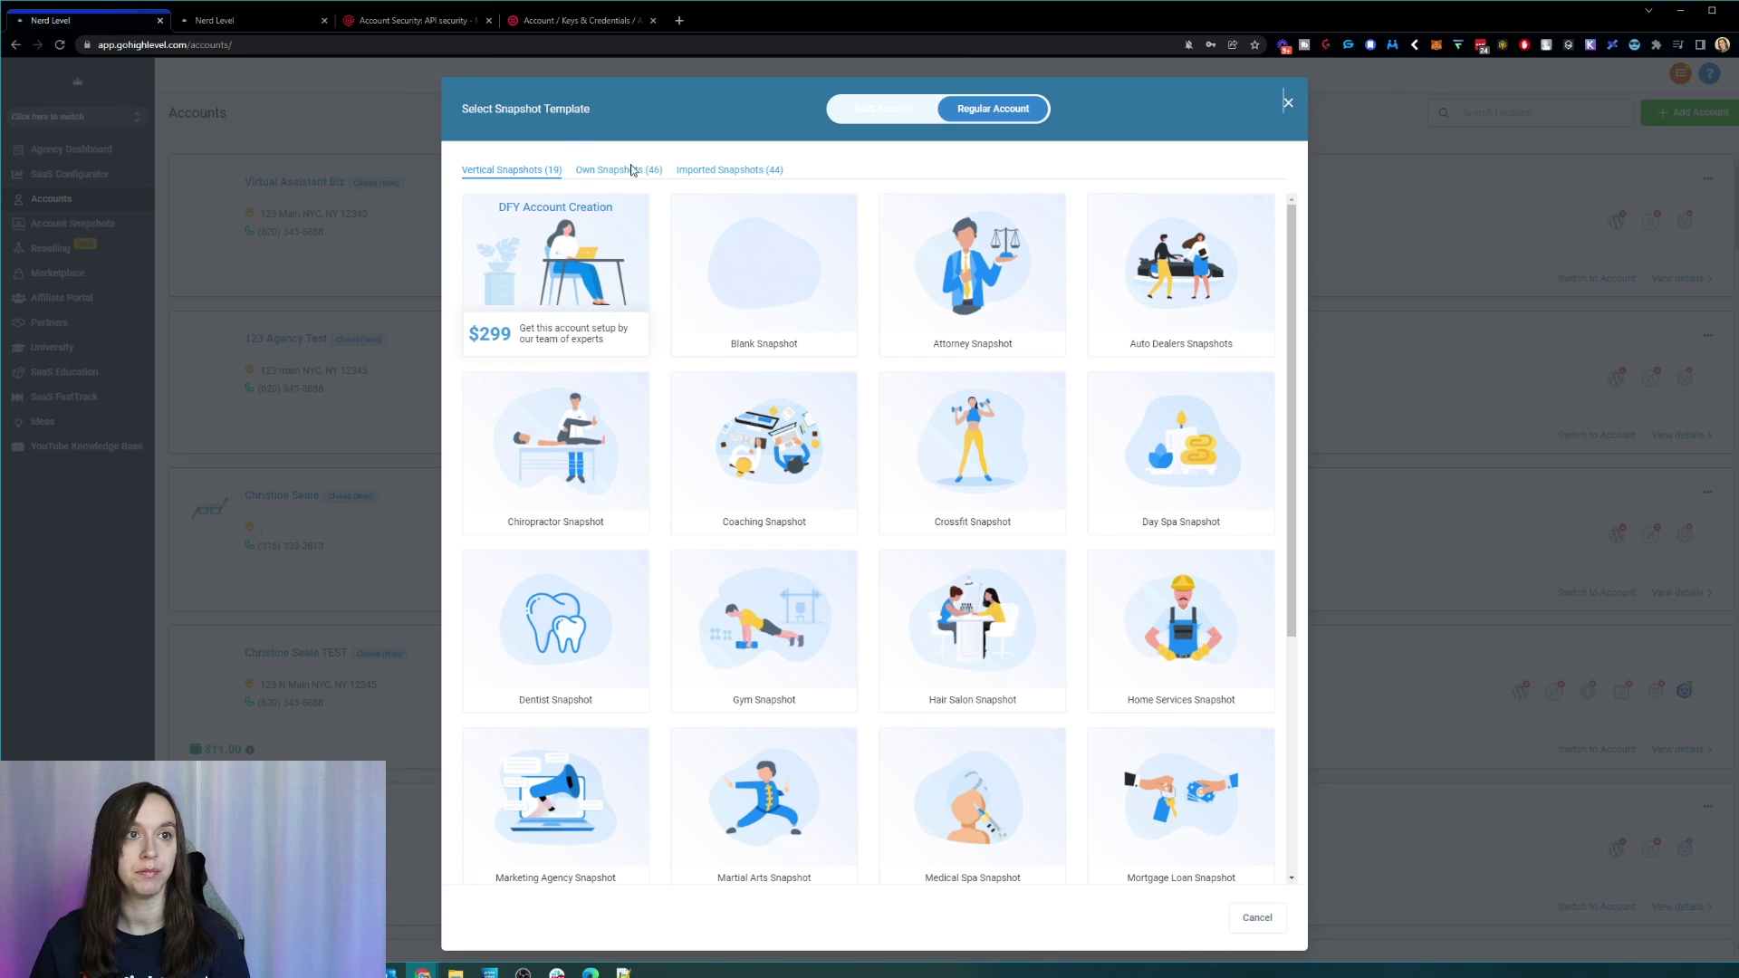
{"action": "mouse_move", "coordinate": [786, 472]}
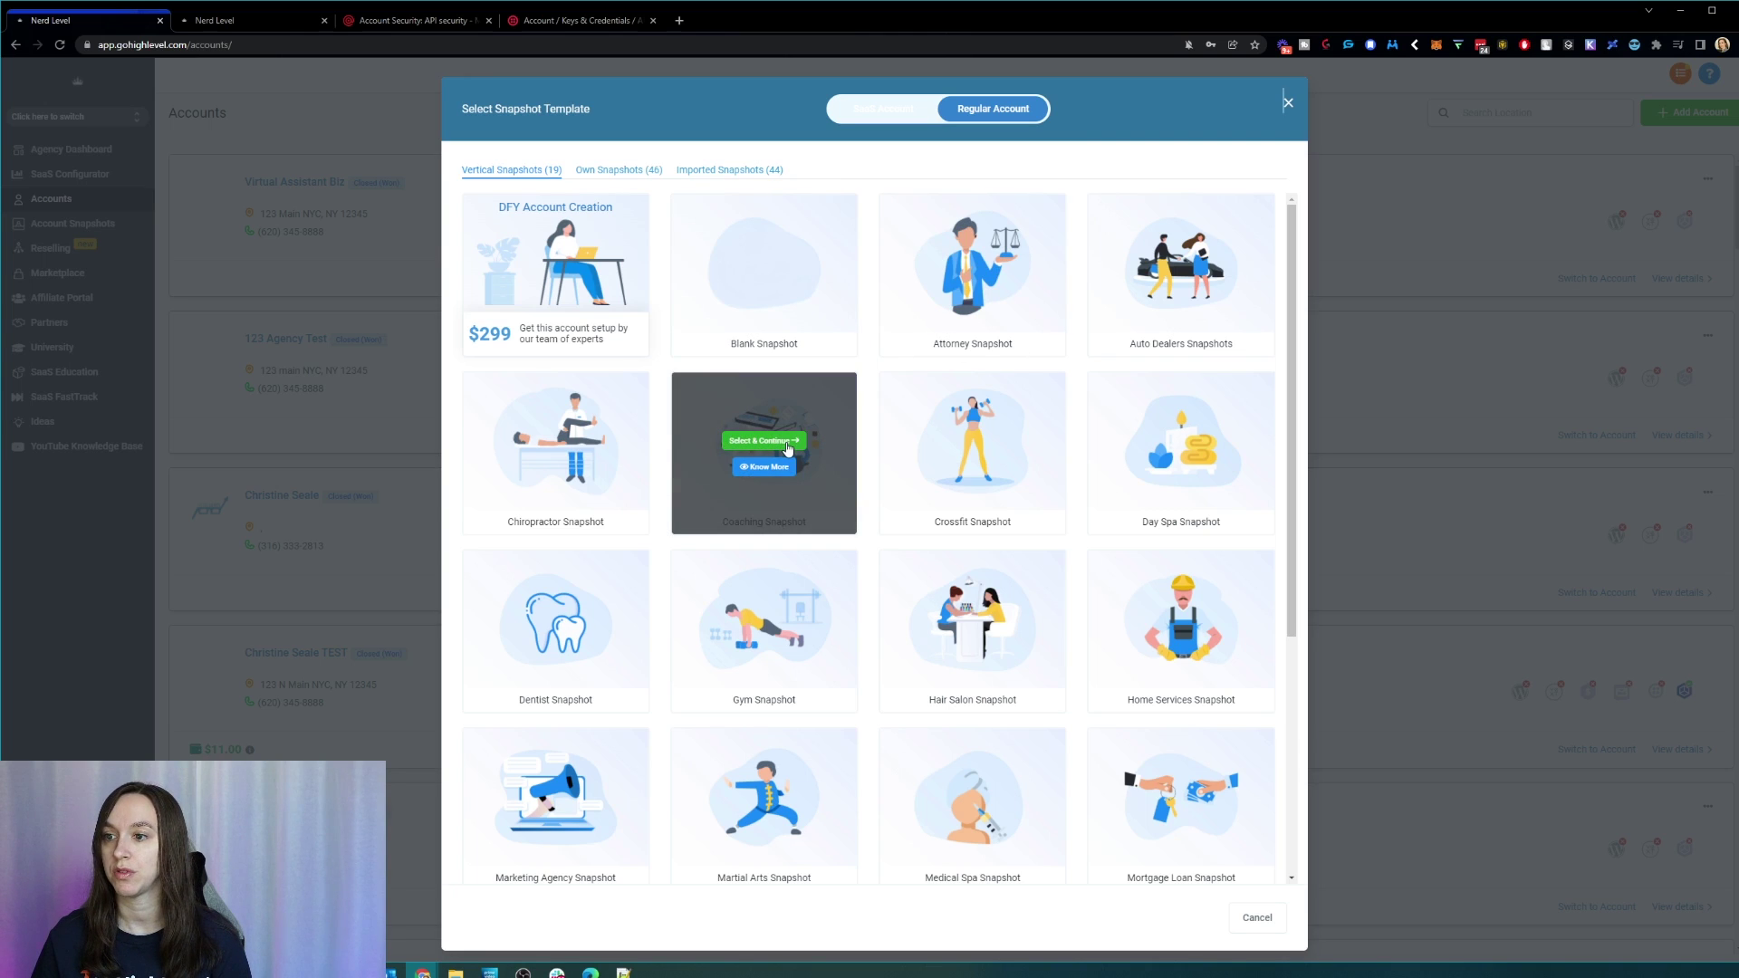
{"action": "left_click", "coordinate": [787, 442]}
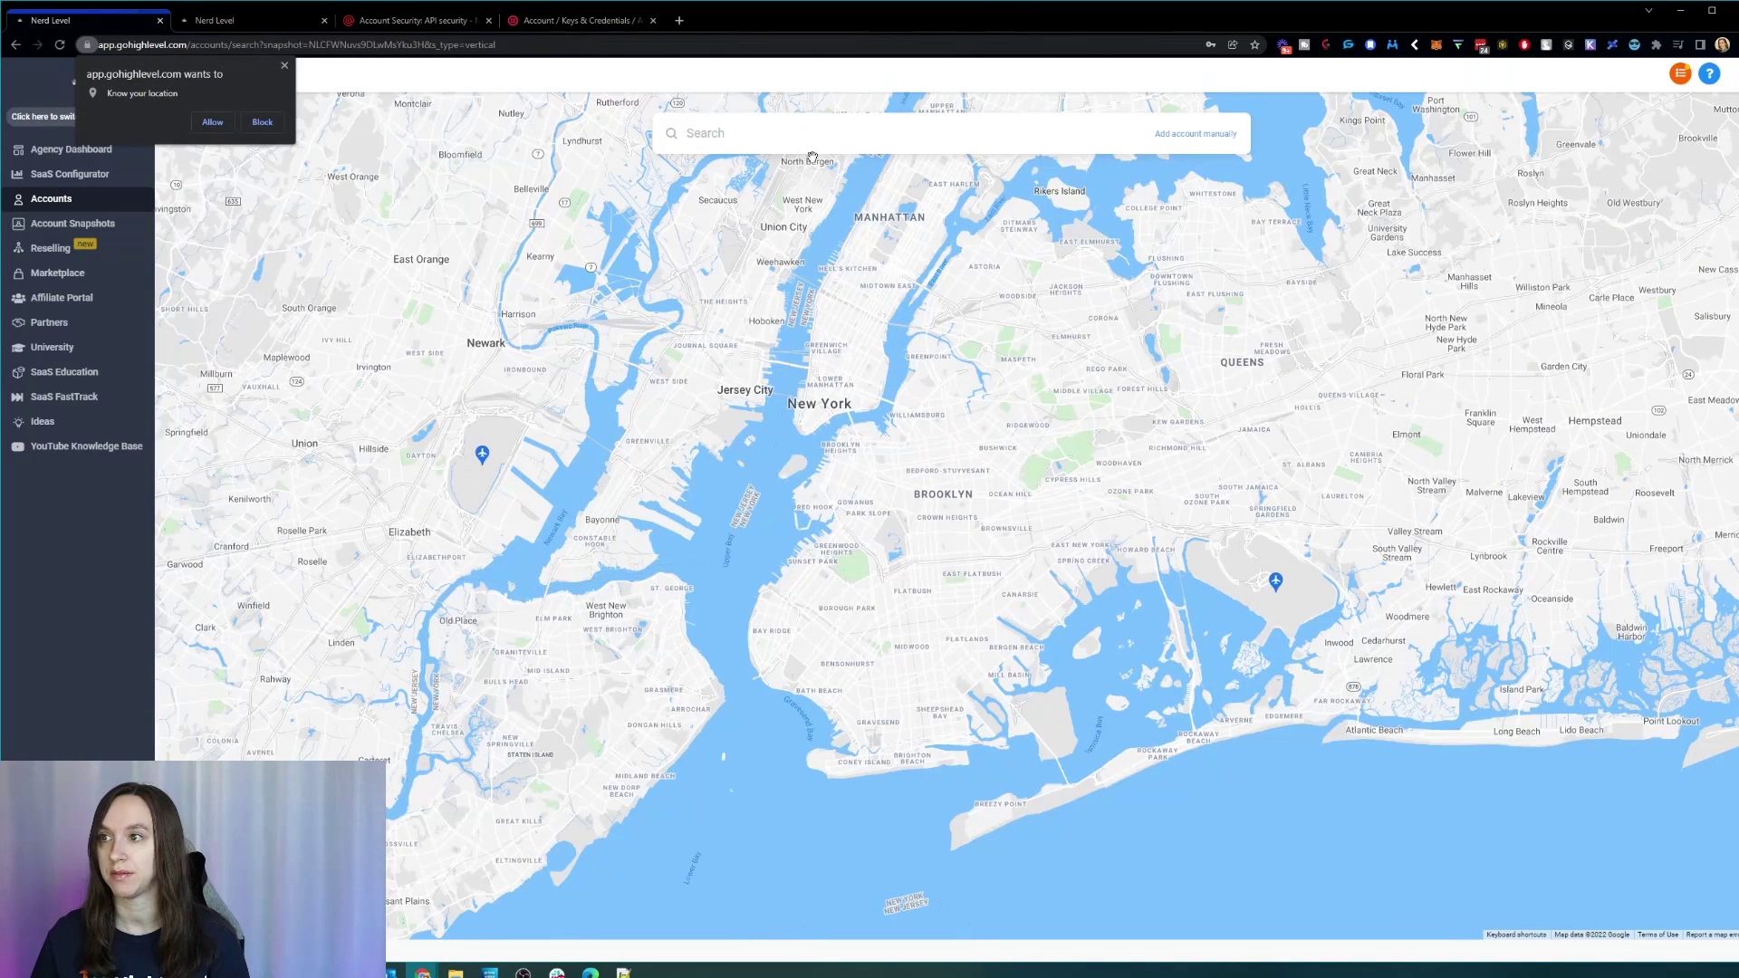
Step: Dismiss the location permission prompt and choose to add the account manually
{"action": "left_click", "coordinate": [859, 139]}
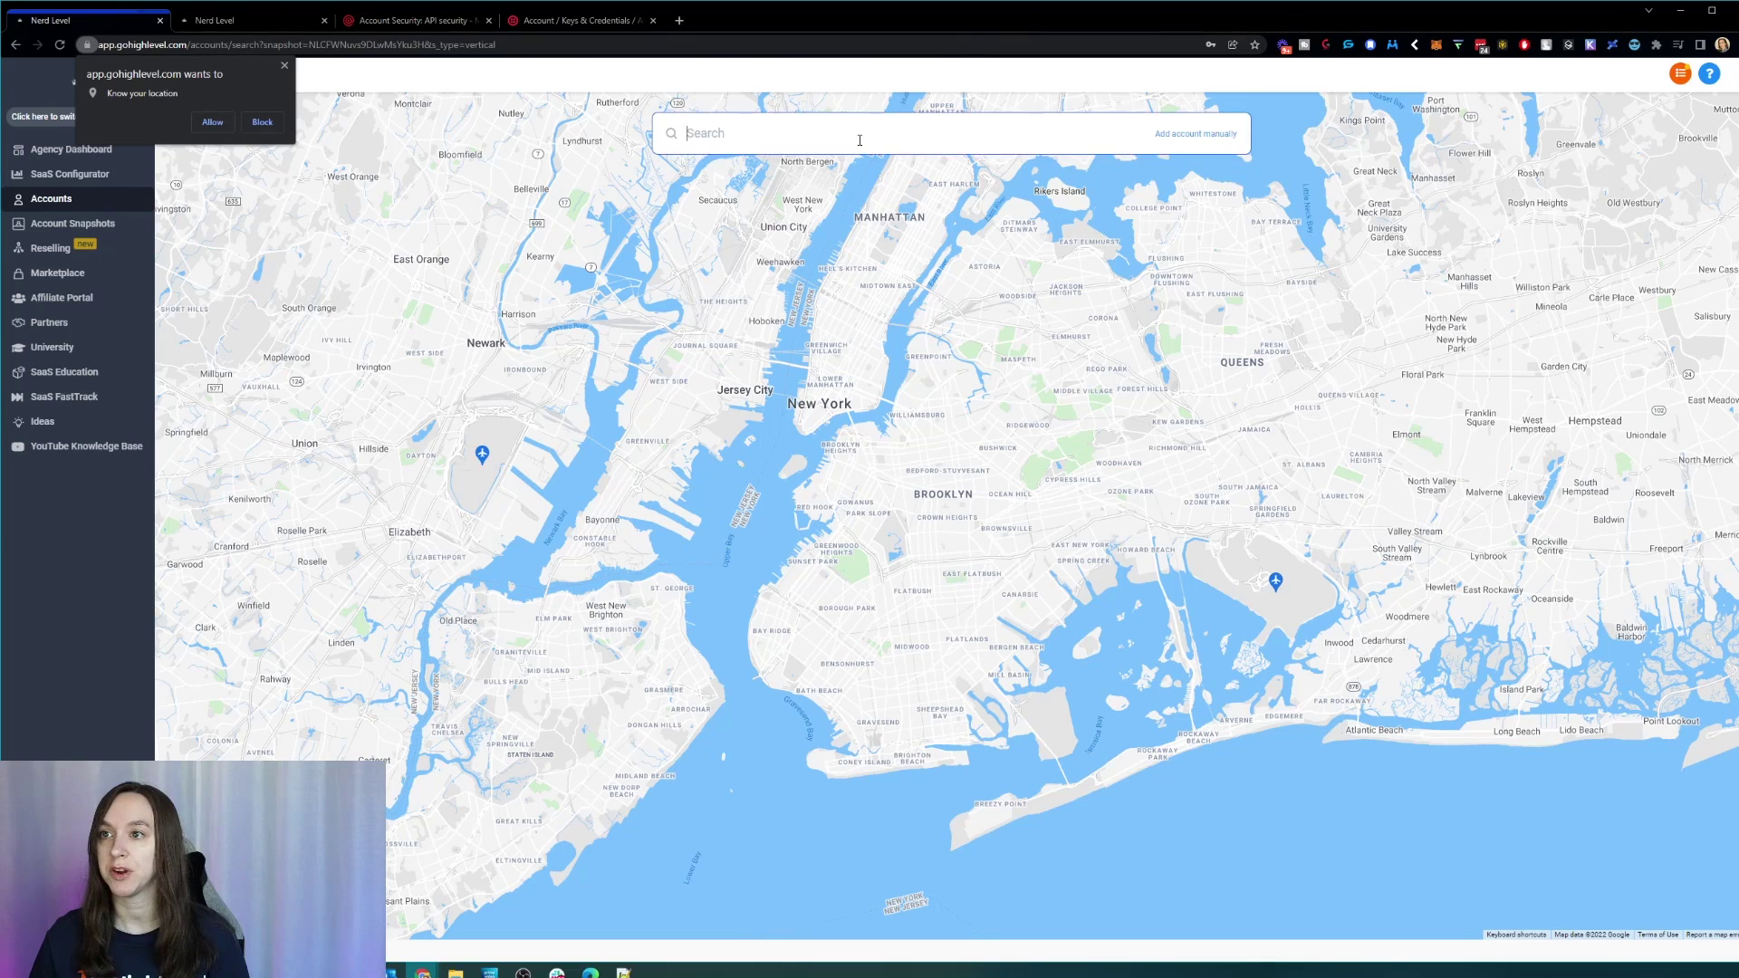
{"action": "left_click", "coordinate": [285, 66]}
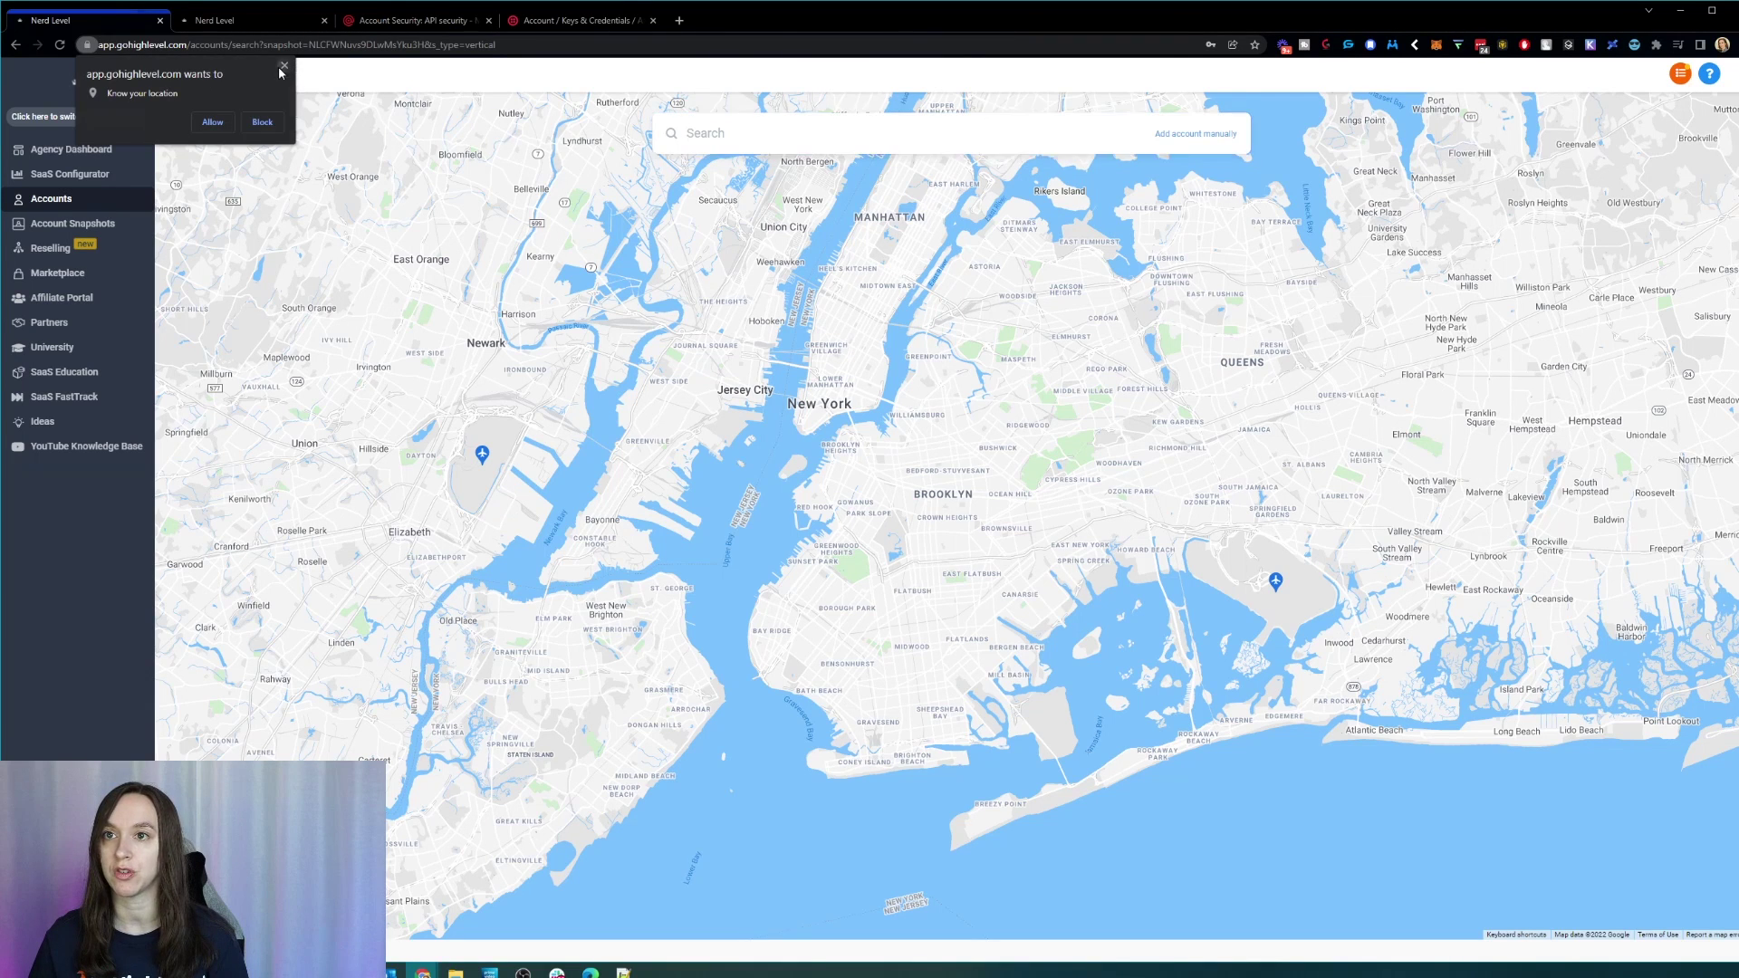
{"action": "left_click", "coordinate": [1178, 136]}
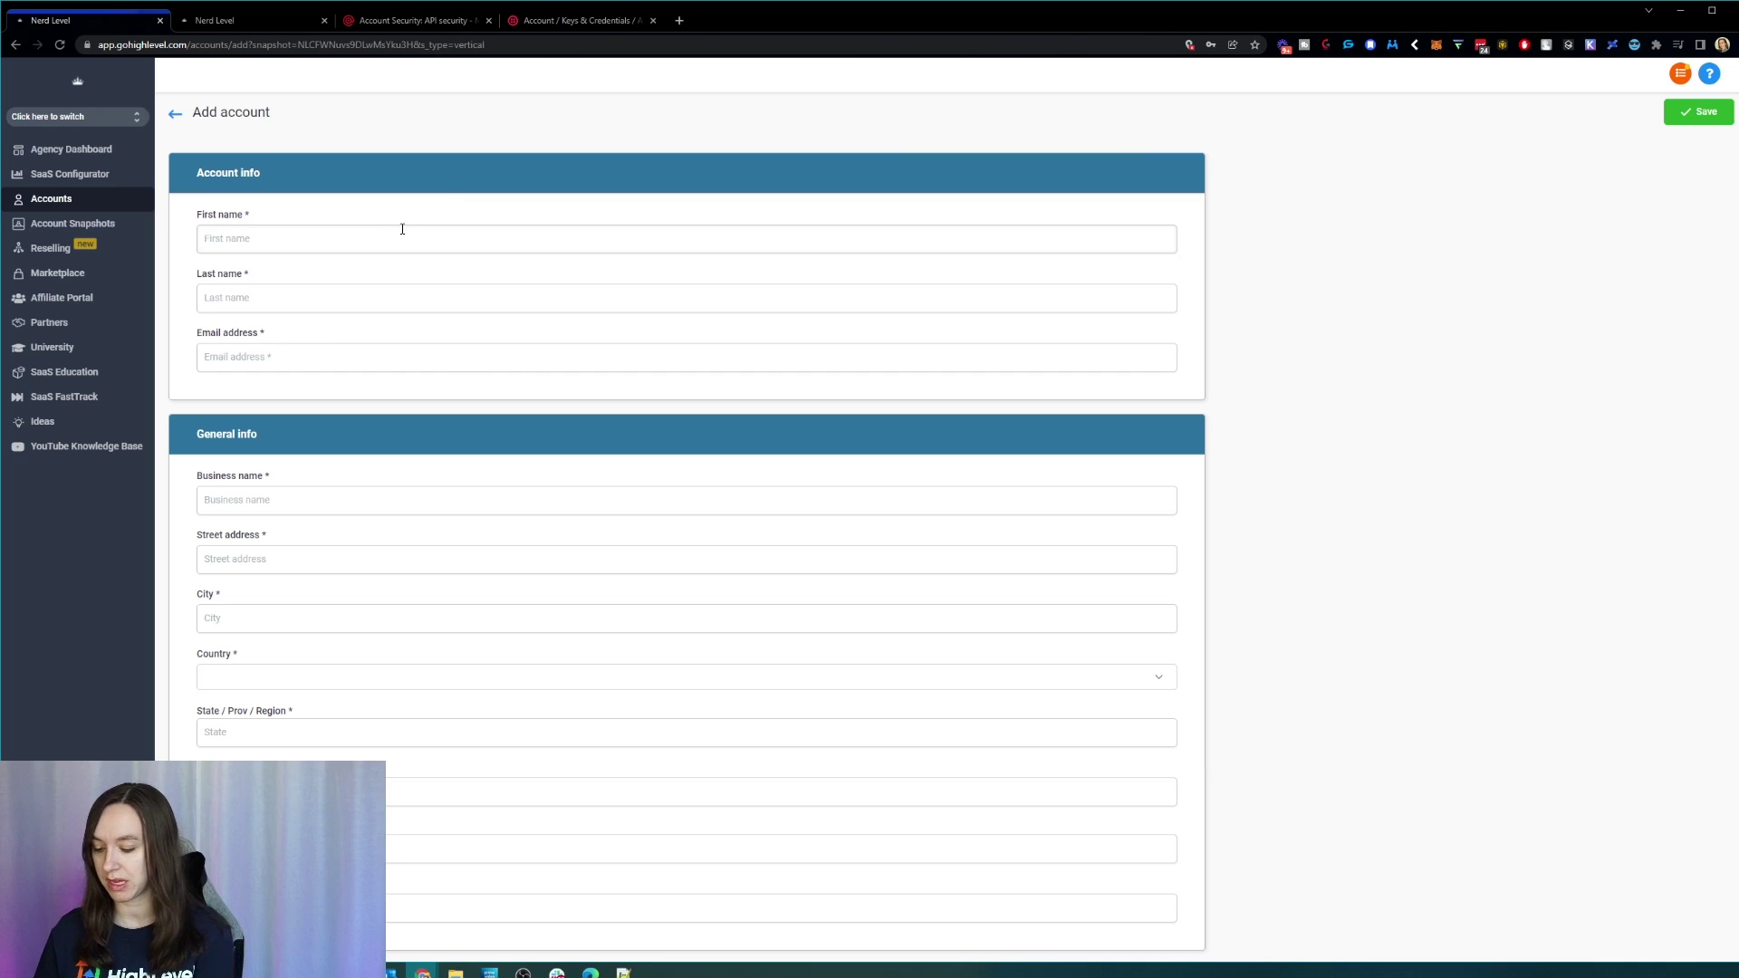
Step: Enter the contact's first name, last name, e-mail address and street address
{"action": "type", "text": "Testy"}
{"action": "key", "text": "Tab"}
{"action": "type", "text": "McTesterton"}
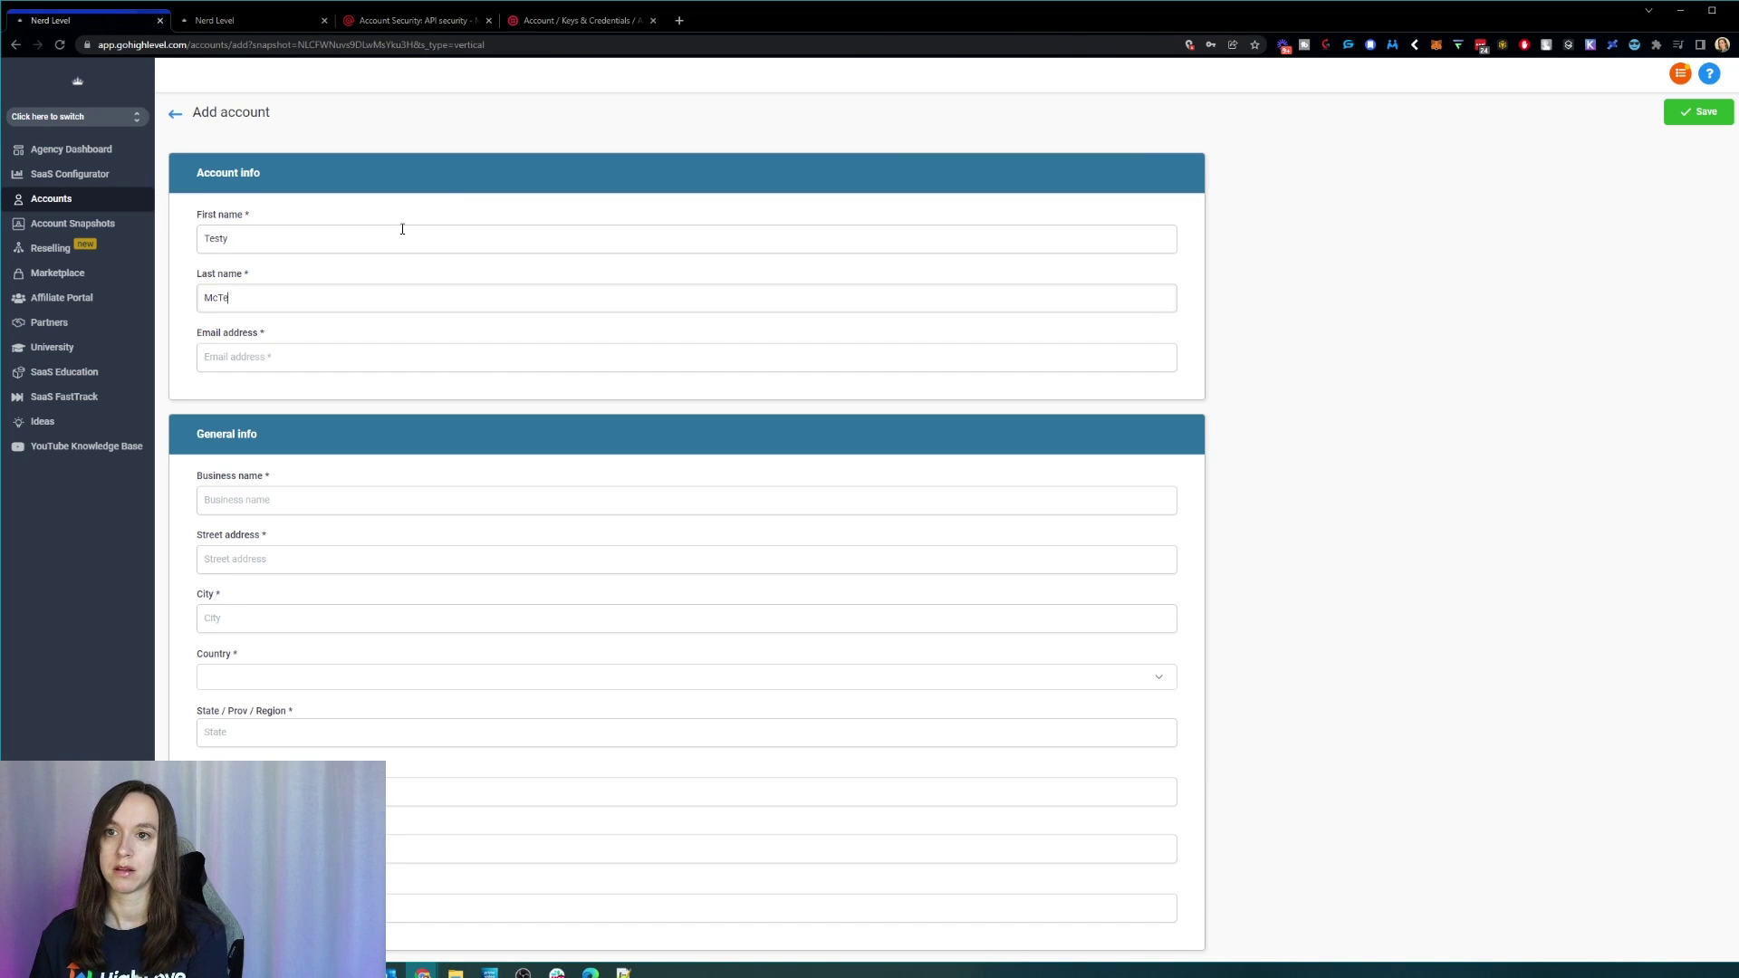
{"action": "key", "text": "Tab"}
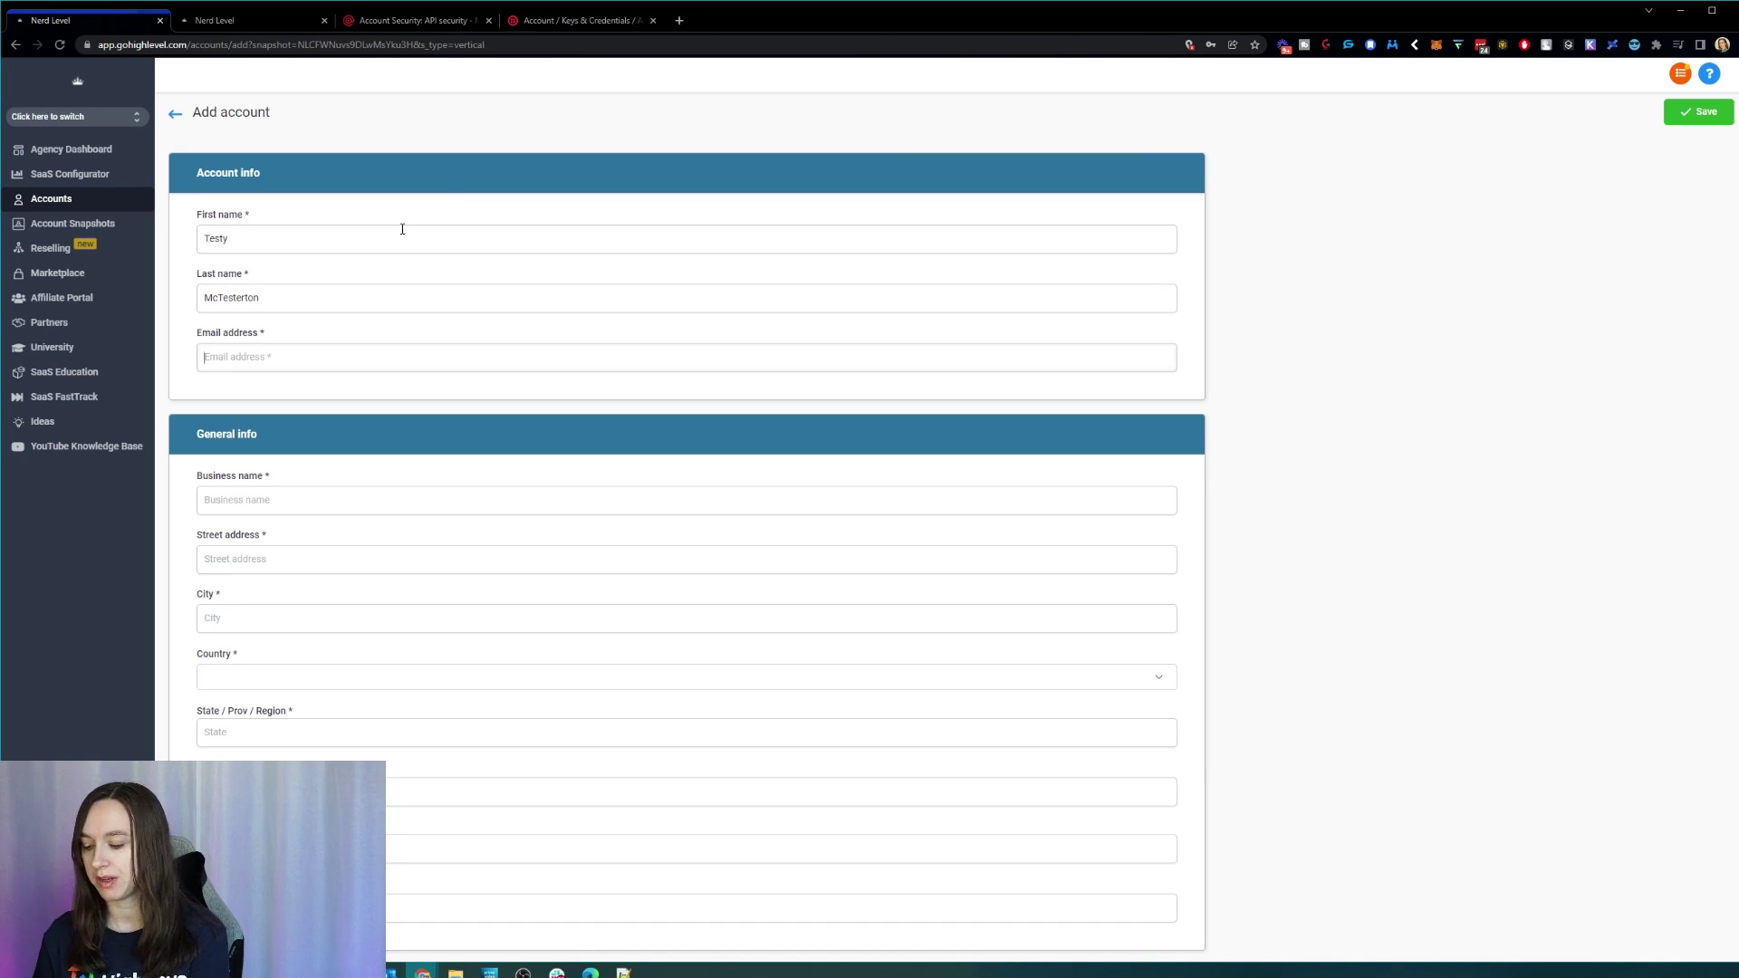
{"action": "type", "text": "testm@t"}
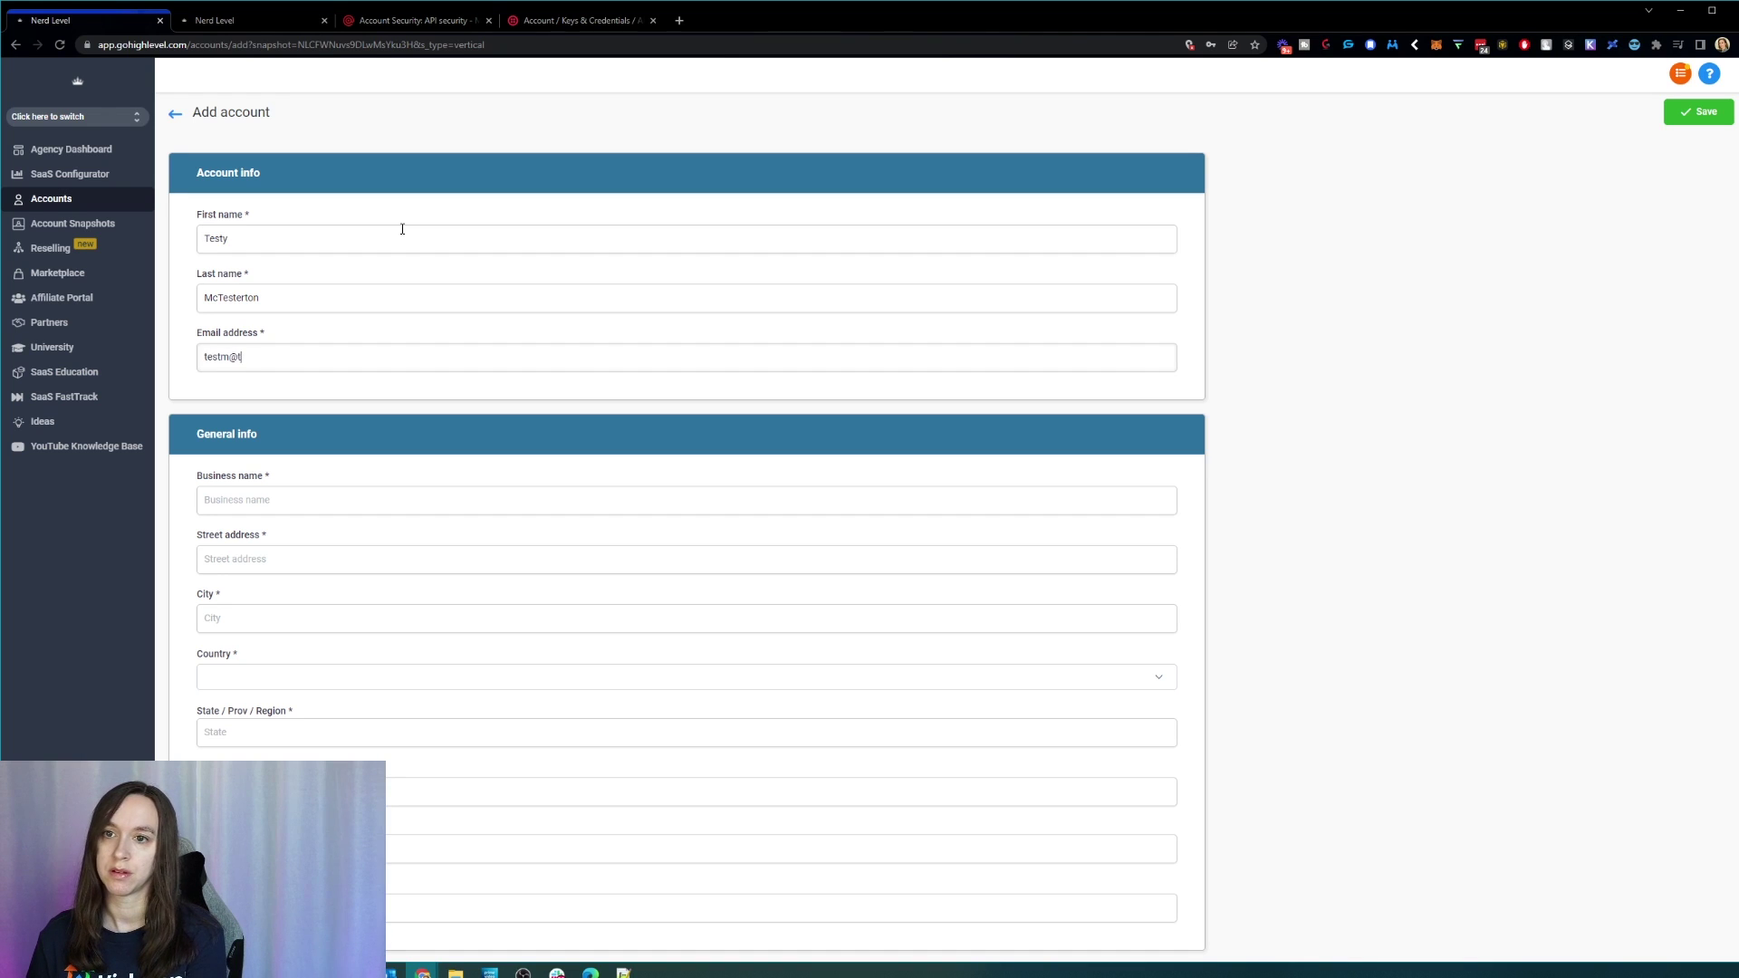
{"action": "type", "text": "est.com"}
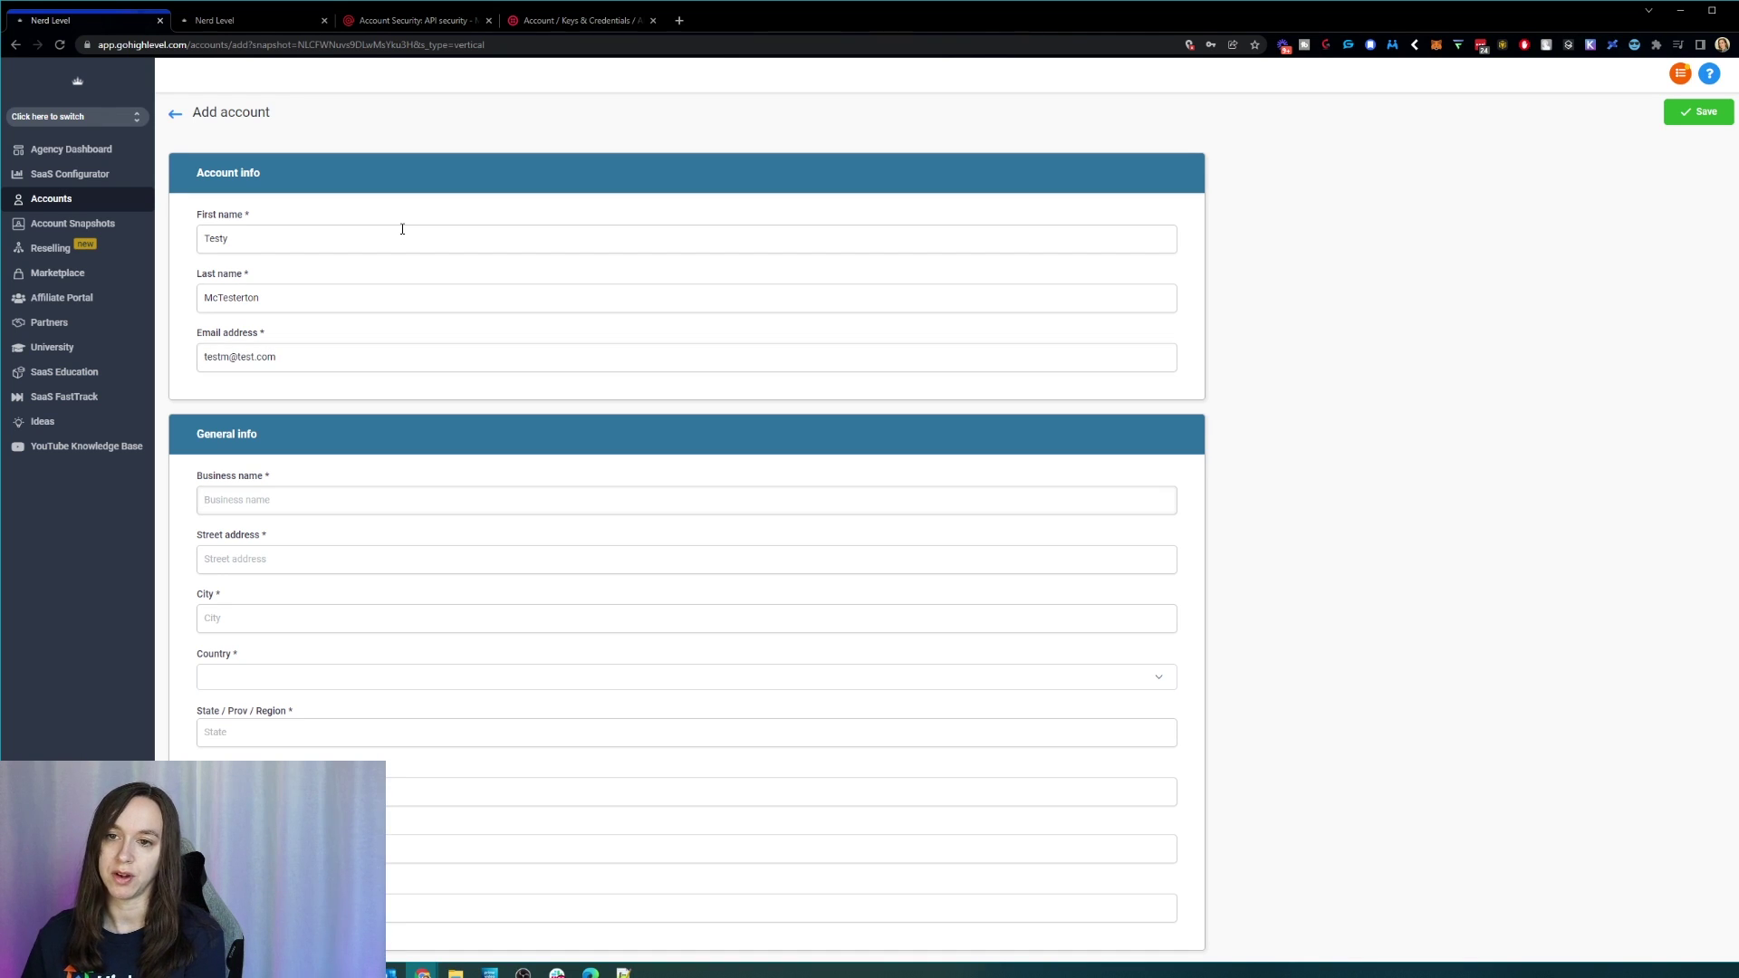
{"action": "type", "text": "Testy"}
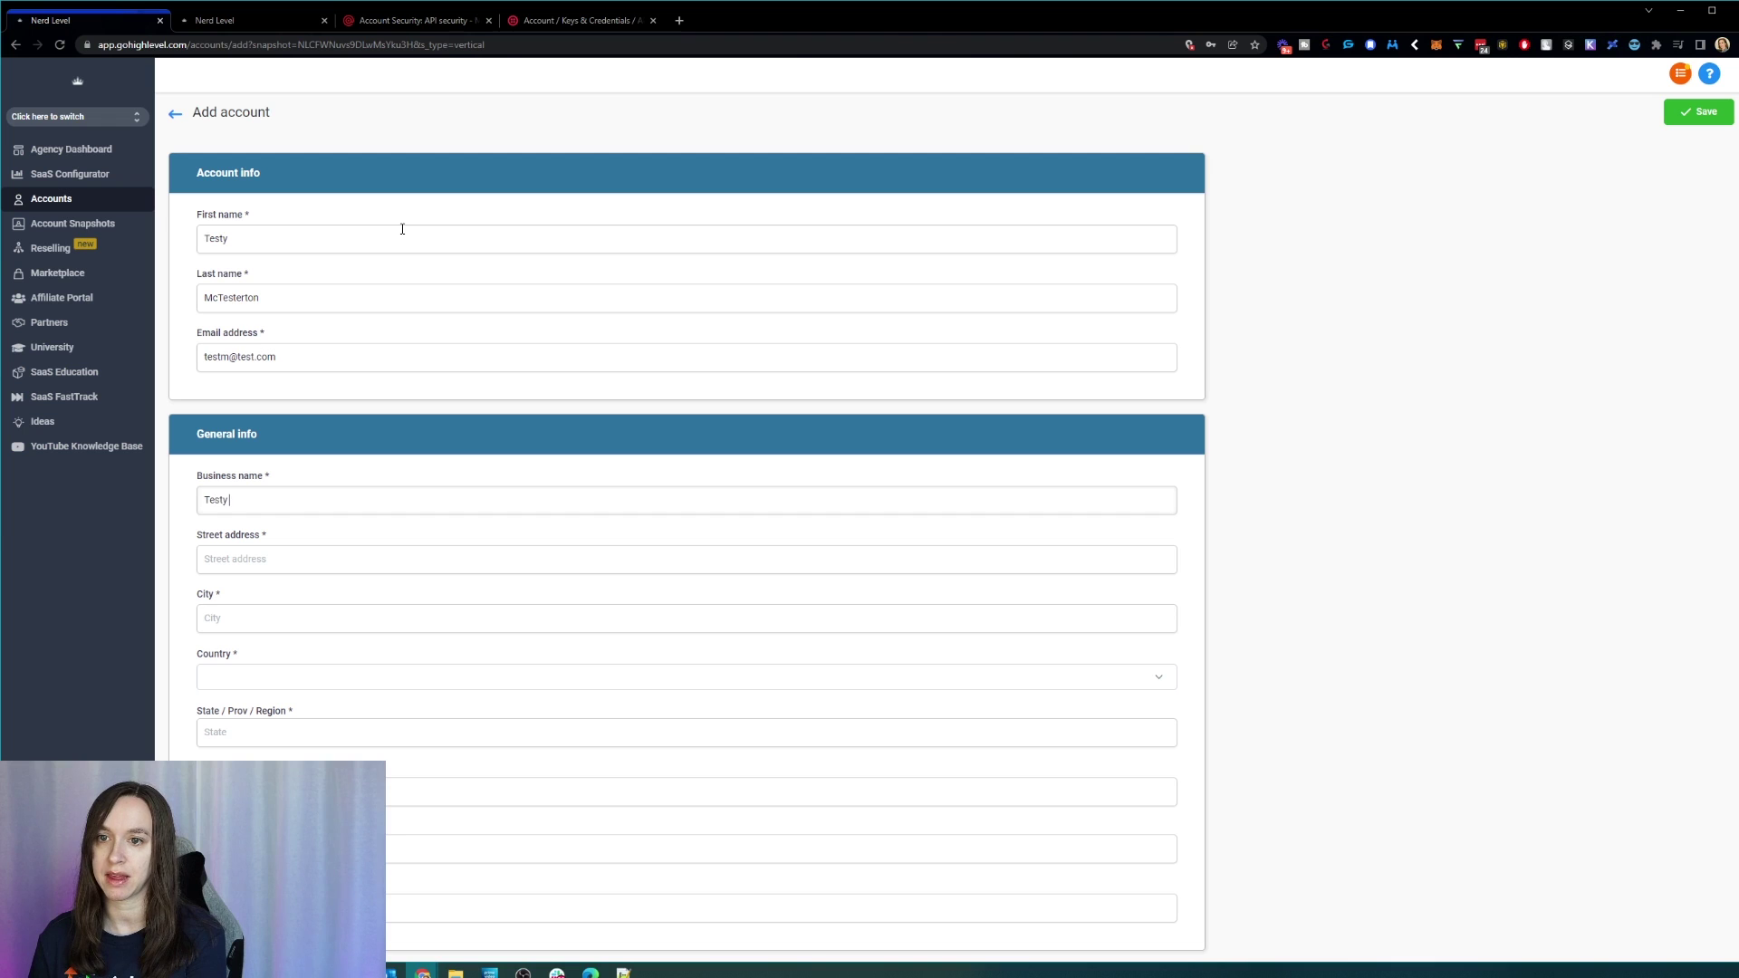
{"action": "type", "text": "z"}
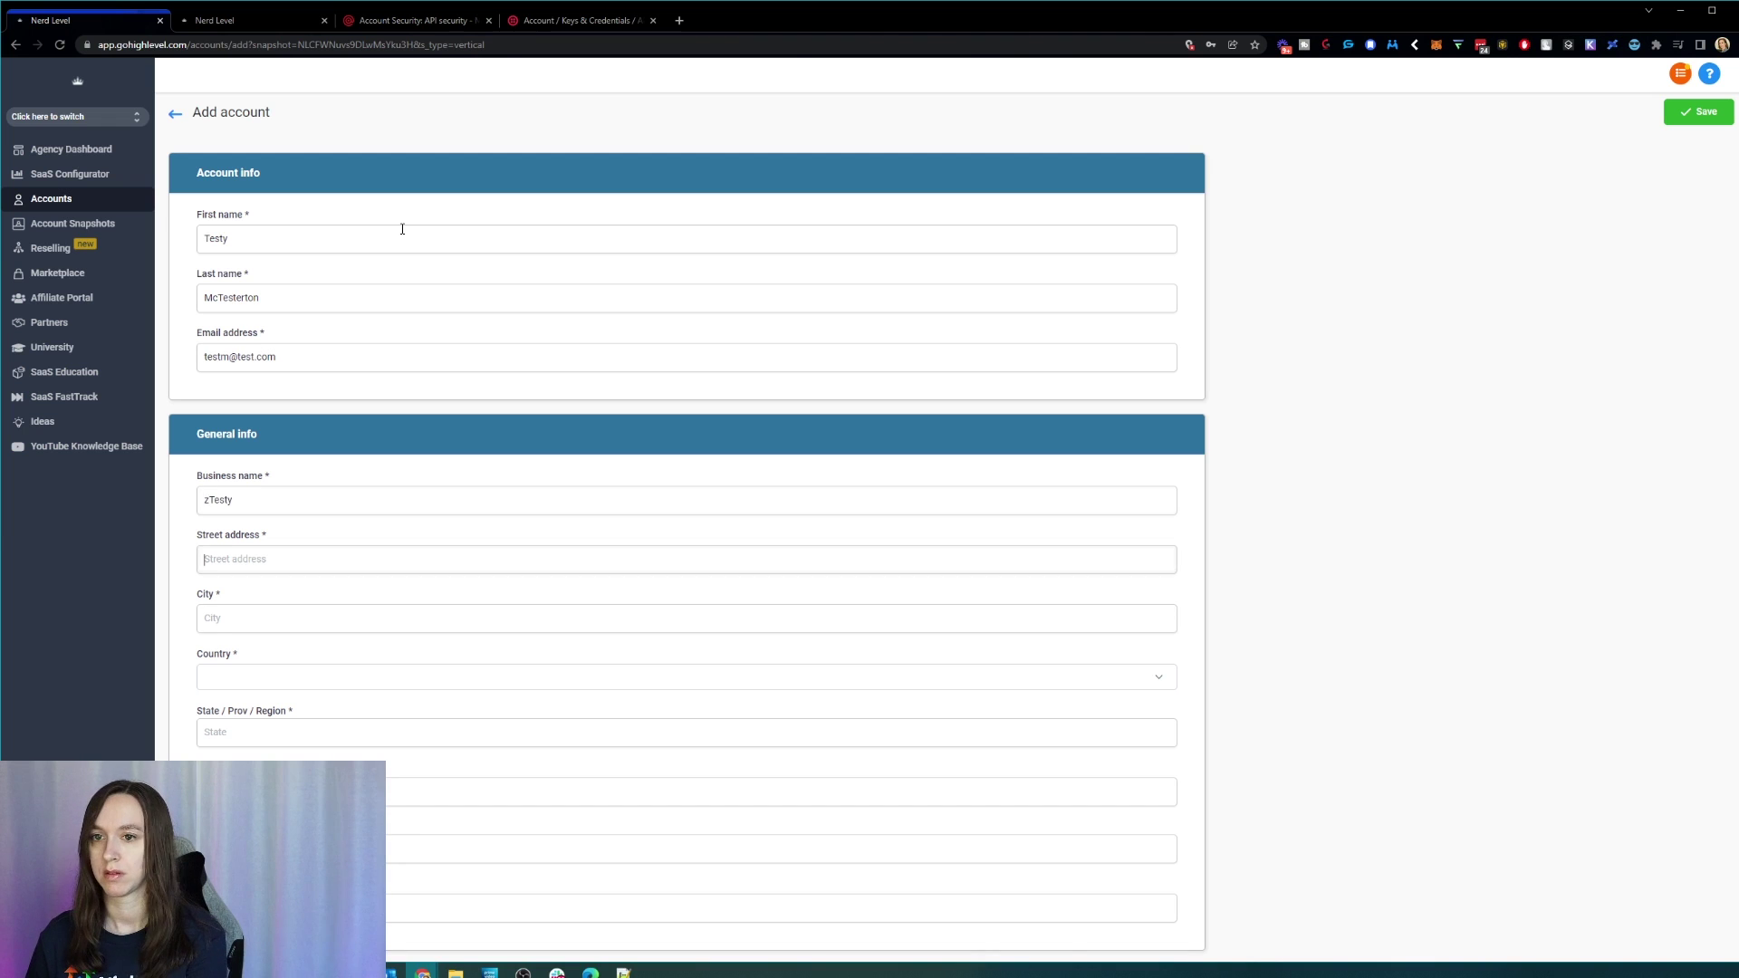
{"action": "key", "text": "Tab"}
{"action": "type", "text": "McTester"}
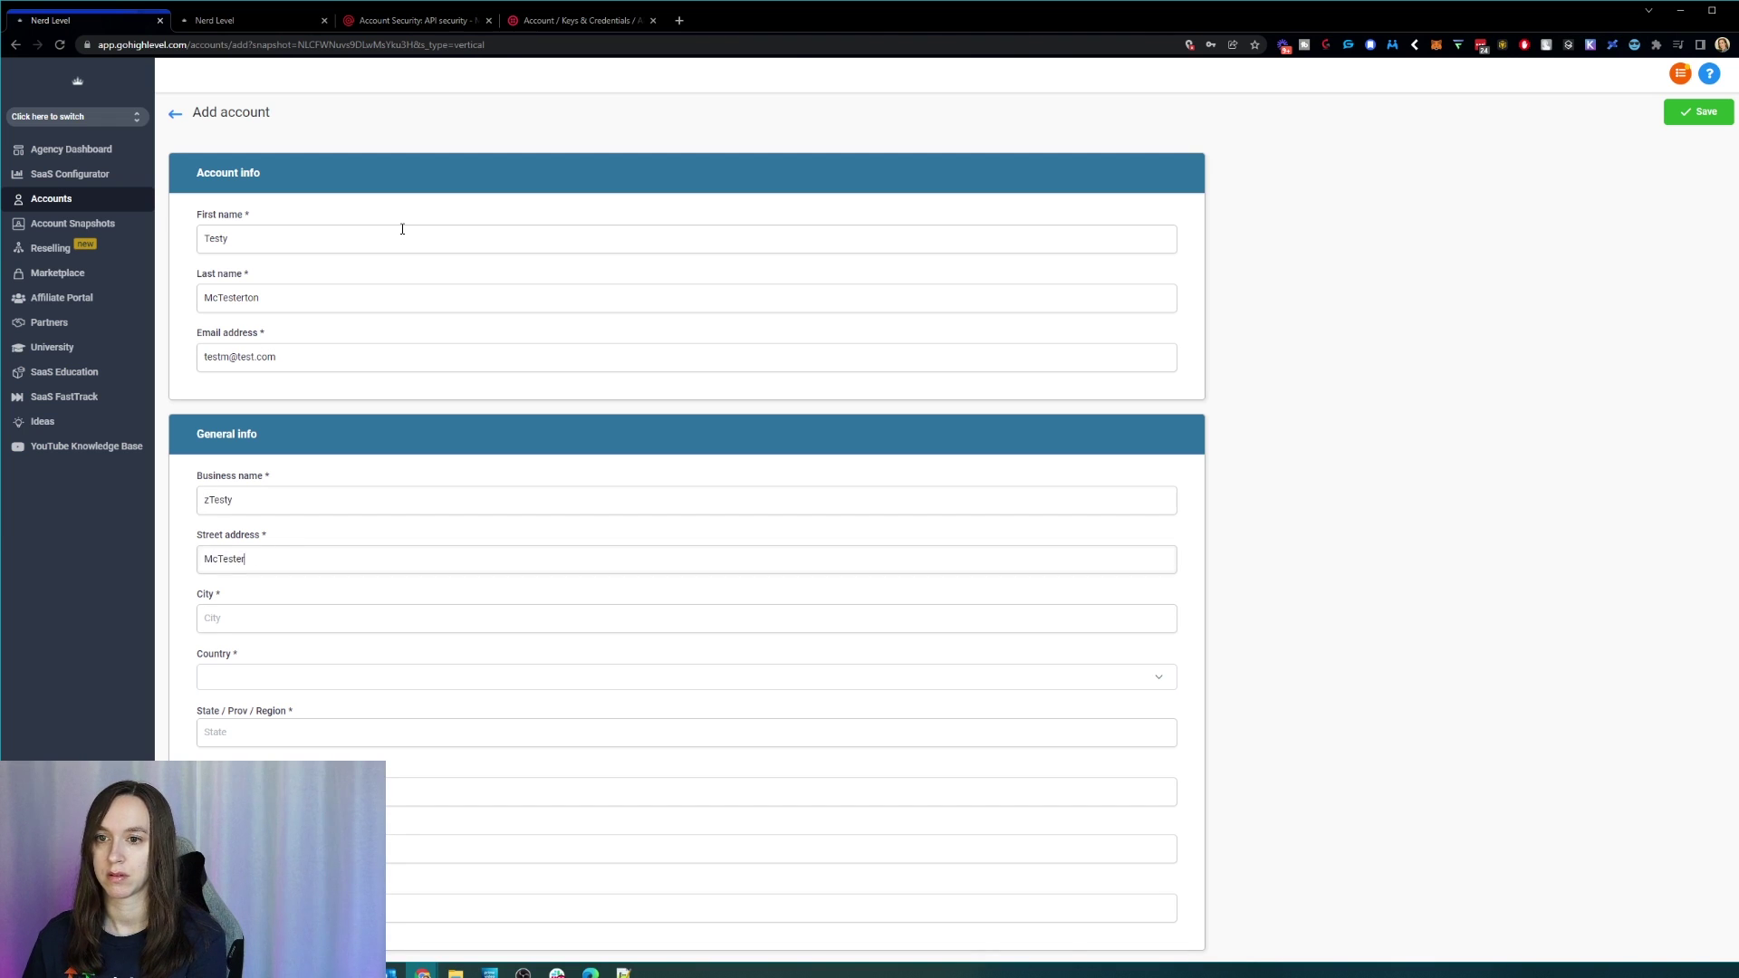
{"action": "type", "text": "ton"}
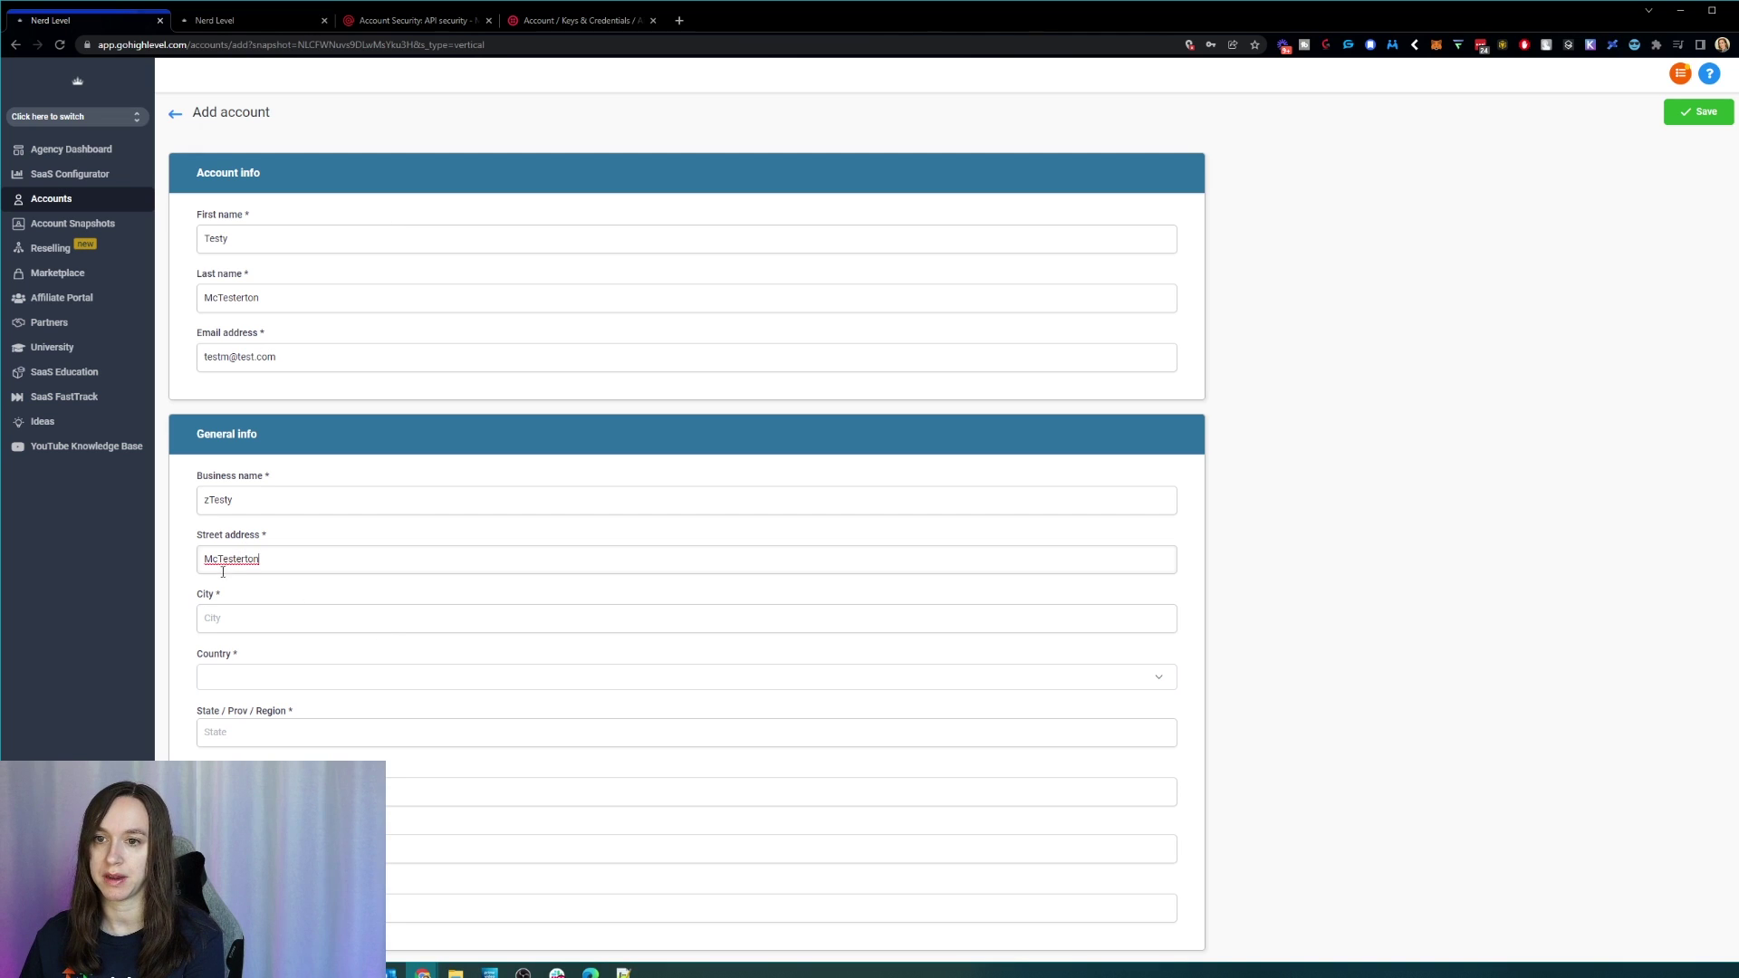
{"action": "type", "text": "123 Main"}
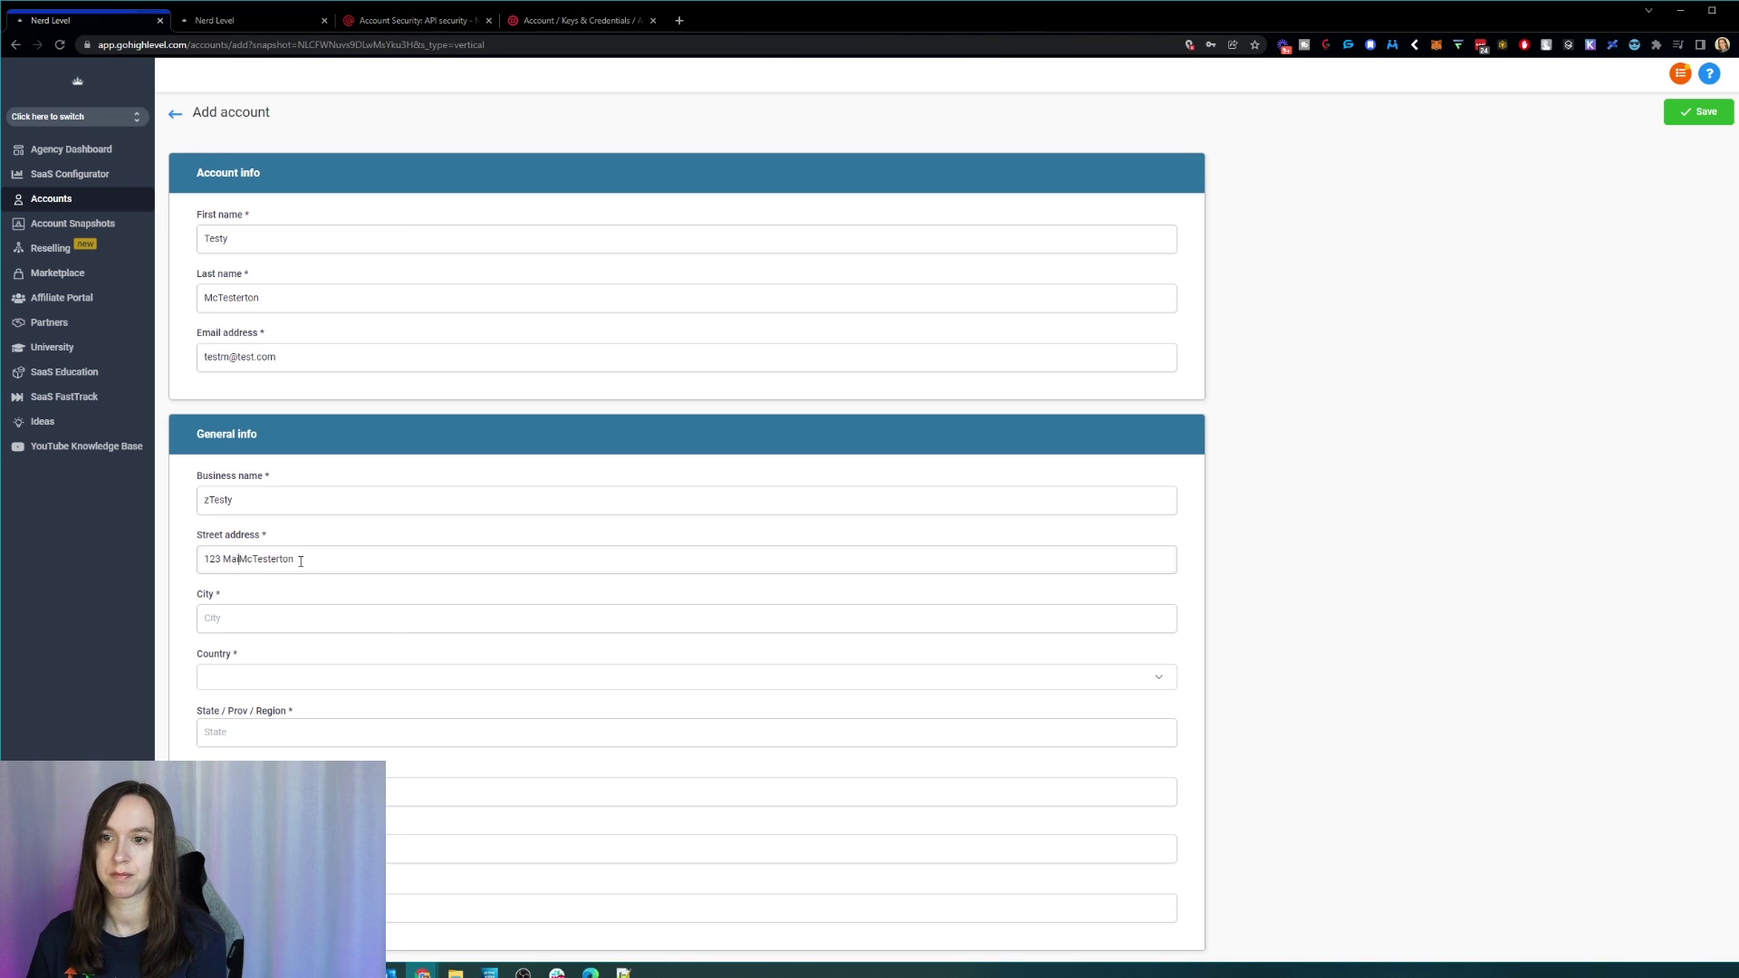
{"action": "key", "text": "Delete"}
{"action": "key", "text": "Delete"}
{"action": "key", "text": "Delete"}
{"action": "key", "text": "Delete"}
{"action": "key", "text": "Delete"}
{"action": "key", "text": "Delete"}
{"action": "key", "text": "Delete"}
{"action": "key", "text": "Delete"}
{"action": "key", "text": "Delete"}
{"action": "key", "text": "Delete"}
{"action": "key", "text": "Delete"}
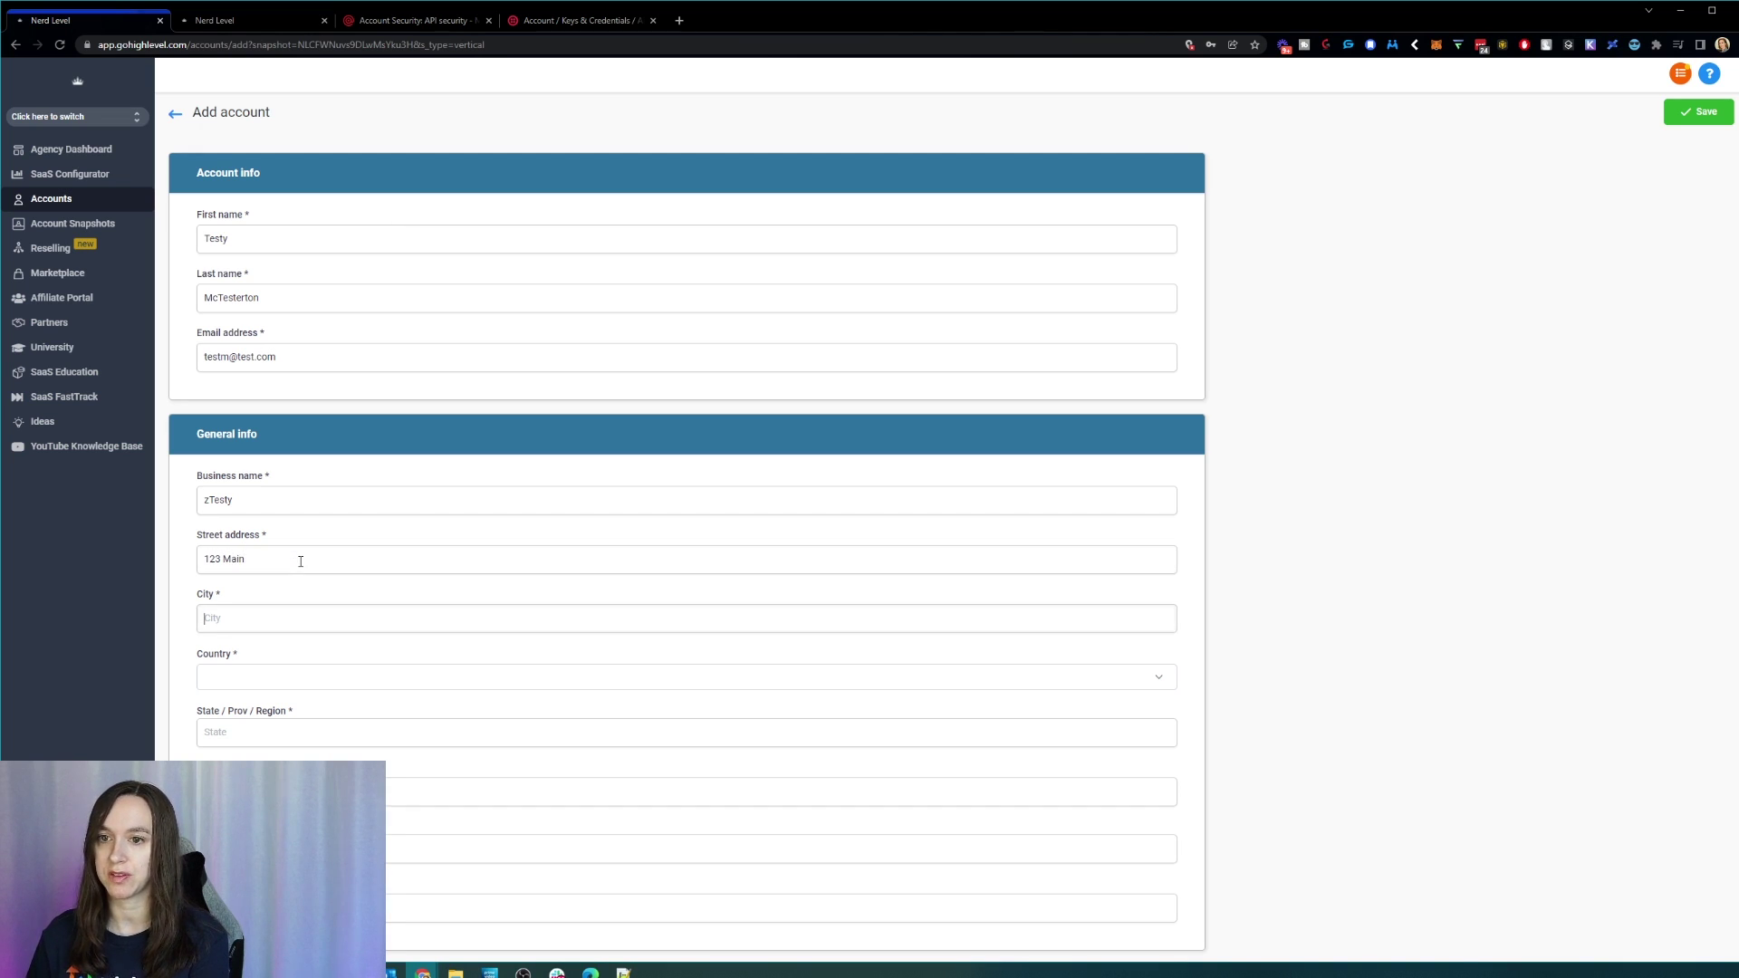
Step: Set the country to United States and correct a stray letter in the business name
{"action": "key", "text": "Tab"}
{"action": "key", "text": "u"}
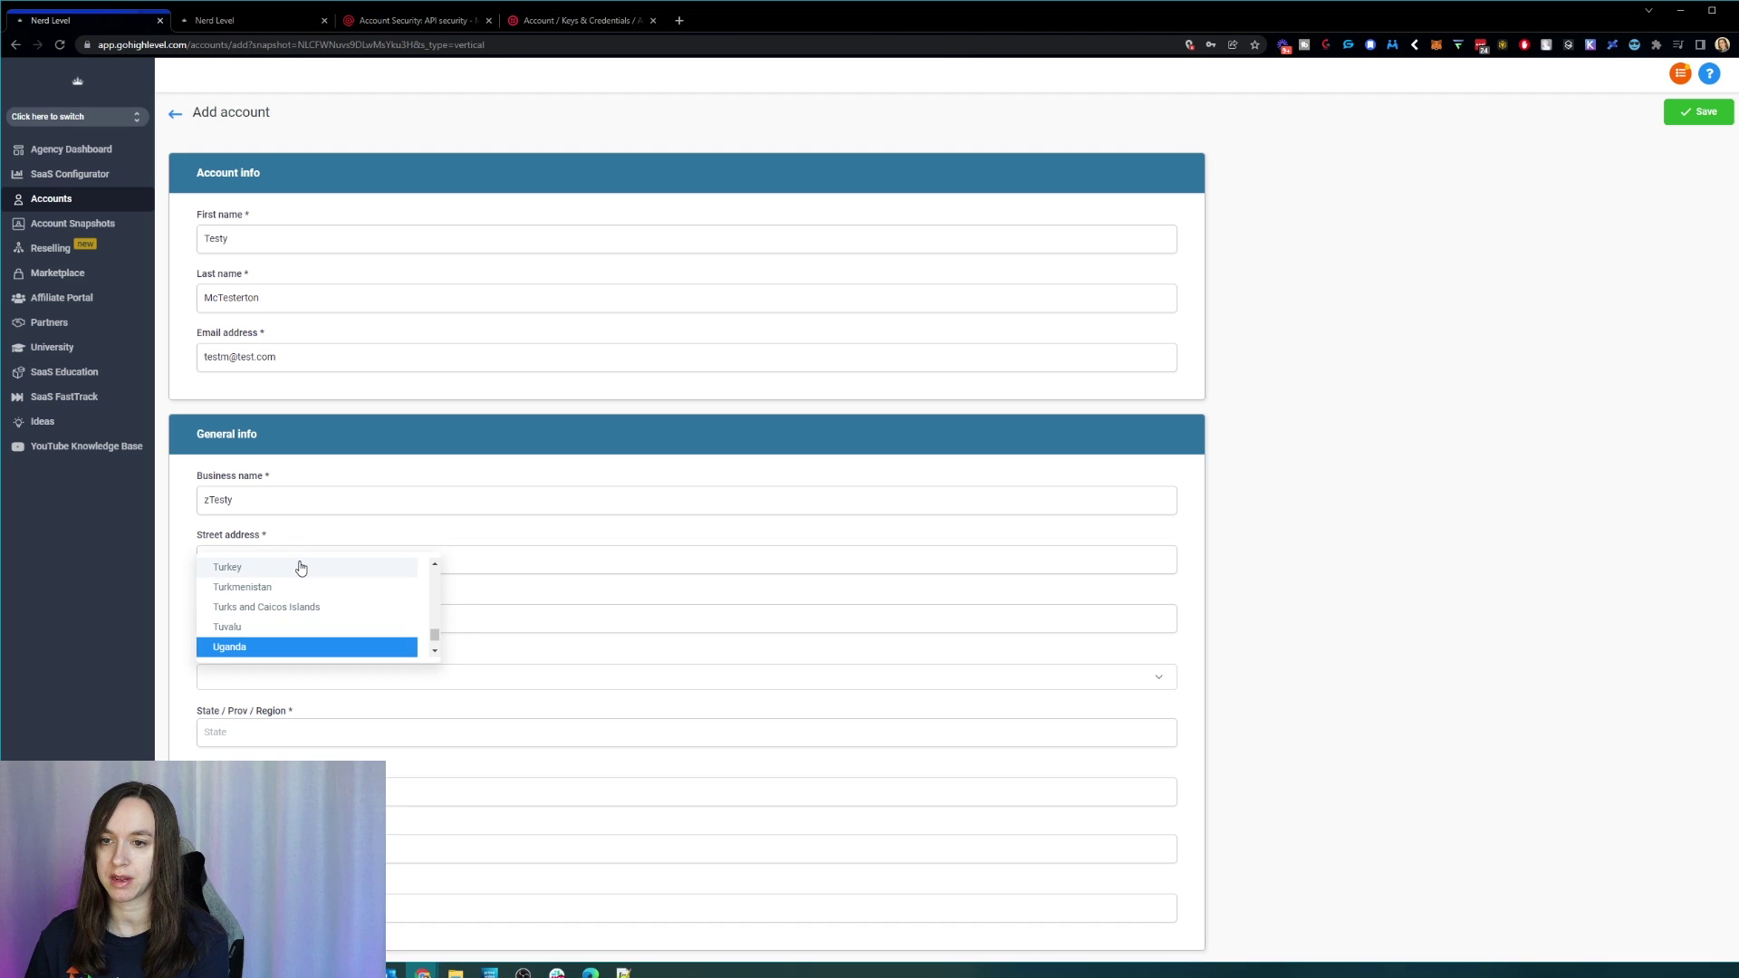
{"action": "key", "text": "Down"}
{"action": "key", "text": "Down"}
{"action": "key", "text": "Down"}
{"action": "key", "text": "Down"}
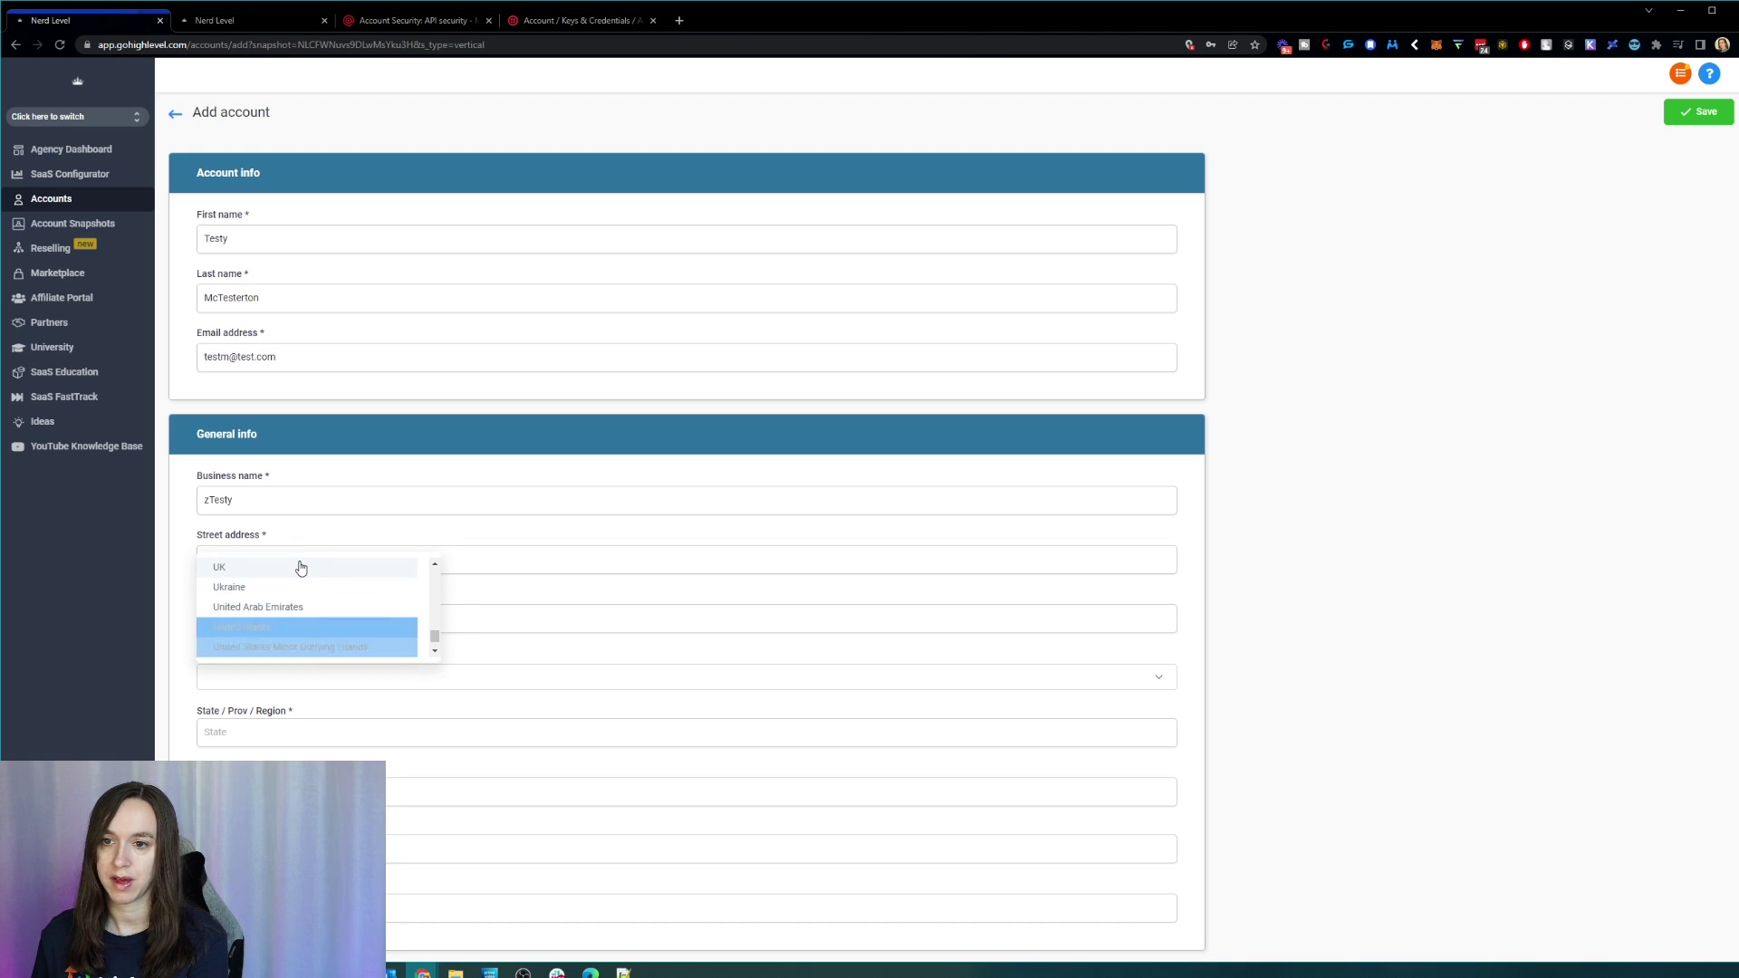
{"action": "left_click", "coordinate": [328, 627]}
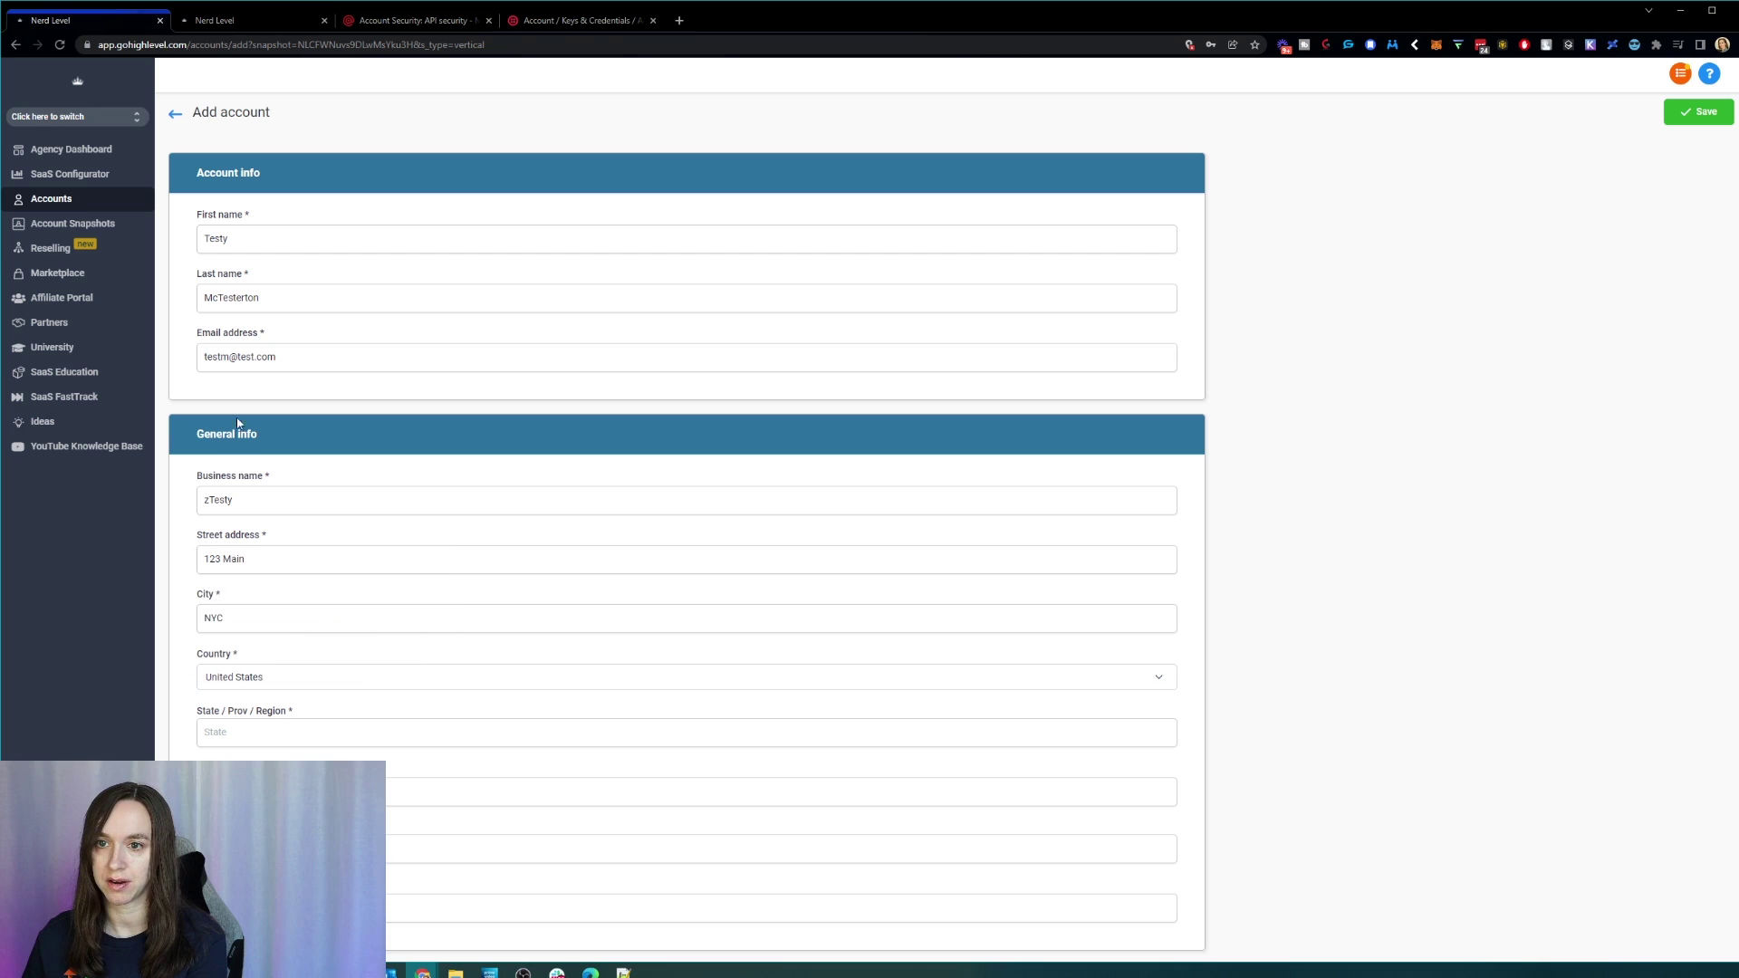
{"action": "left_click_drag", "start_coordinate": [209, 499], "coordinate": [200, 499]}
{"action": "type", "text": "1"}
{"action": "left_click", "coordinate": [258, 497]}
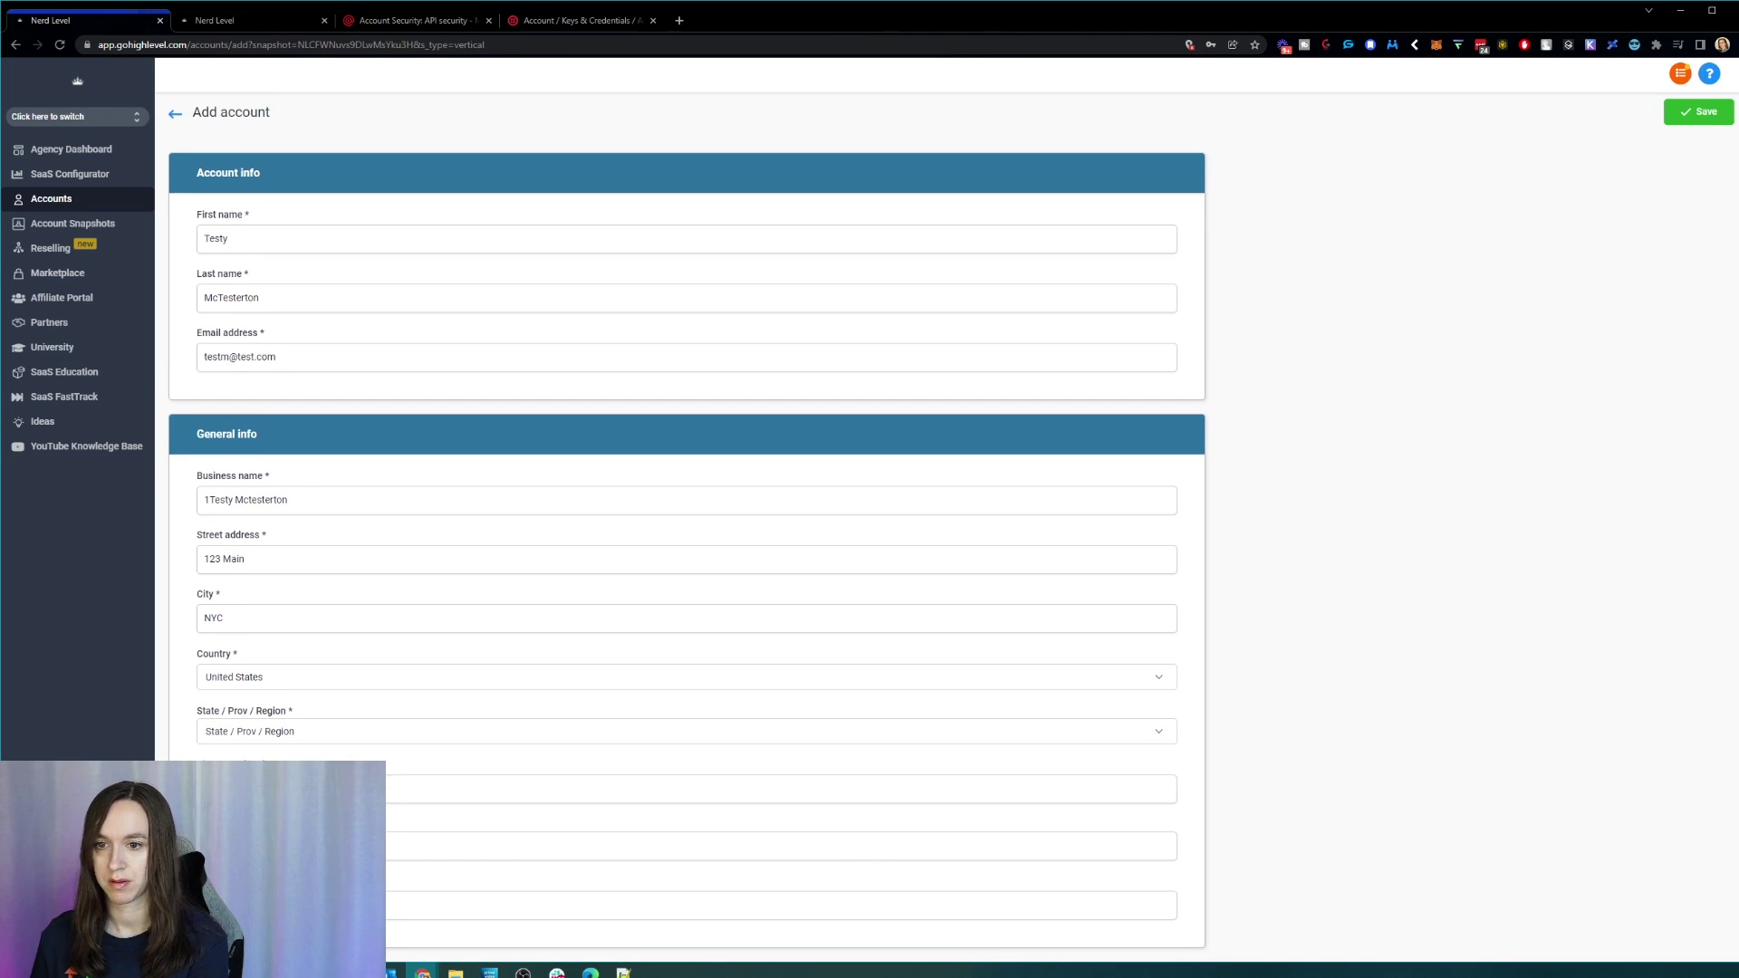
Step: Choose New York as the state, fill the next required field, and save the account
{"action": "key", "text": "n"}
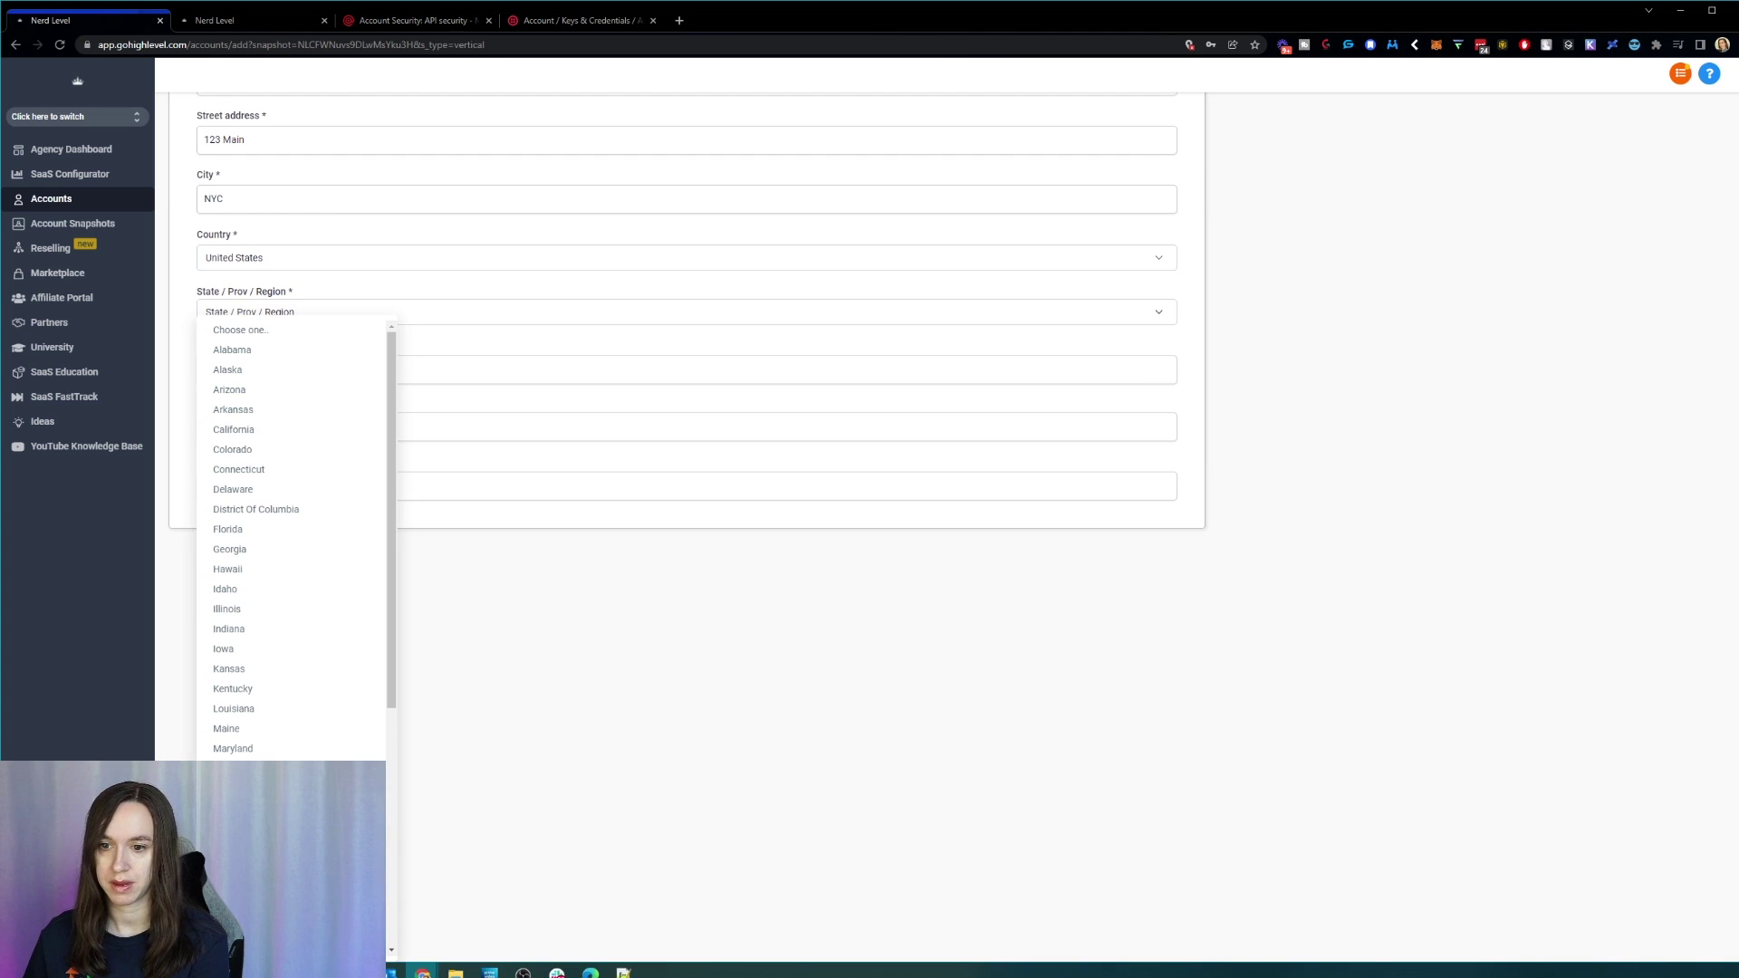
{"action": "scroll", "coordinate": [263, 870], "scroll_direction": "down", "scroll_amount": 1}
{"action": "left_click", "coordinate": [237, 917]}
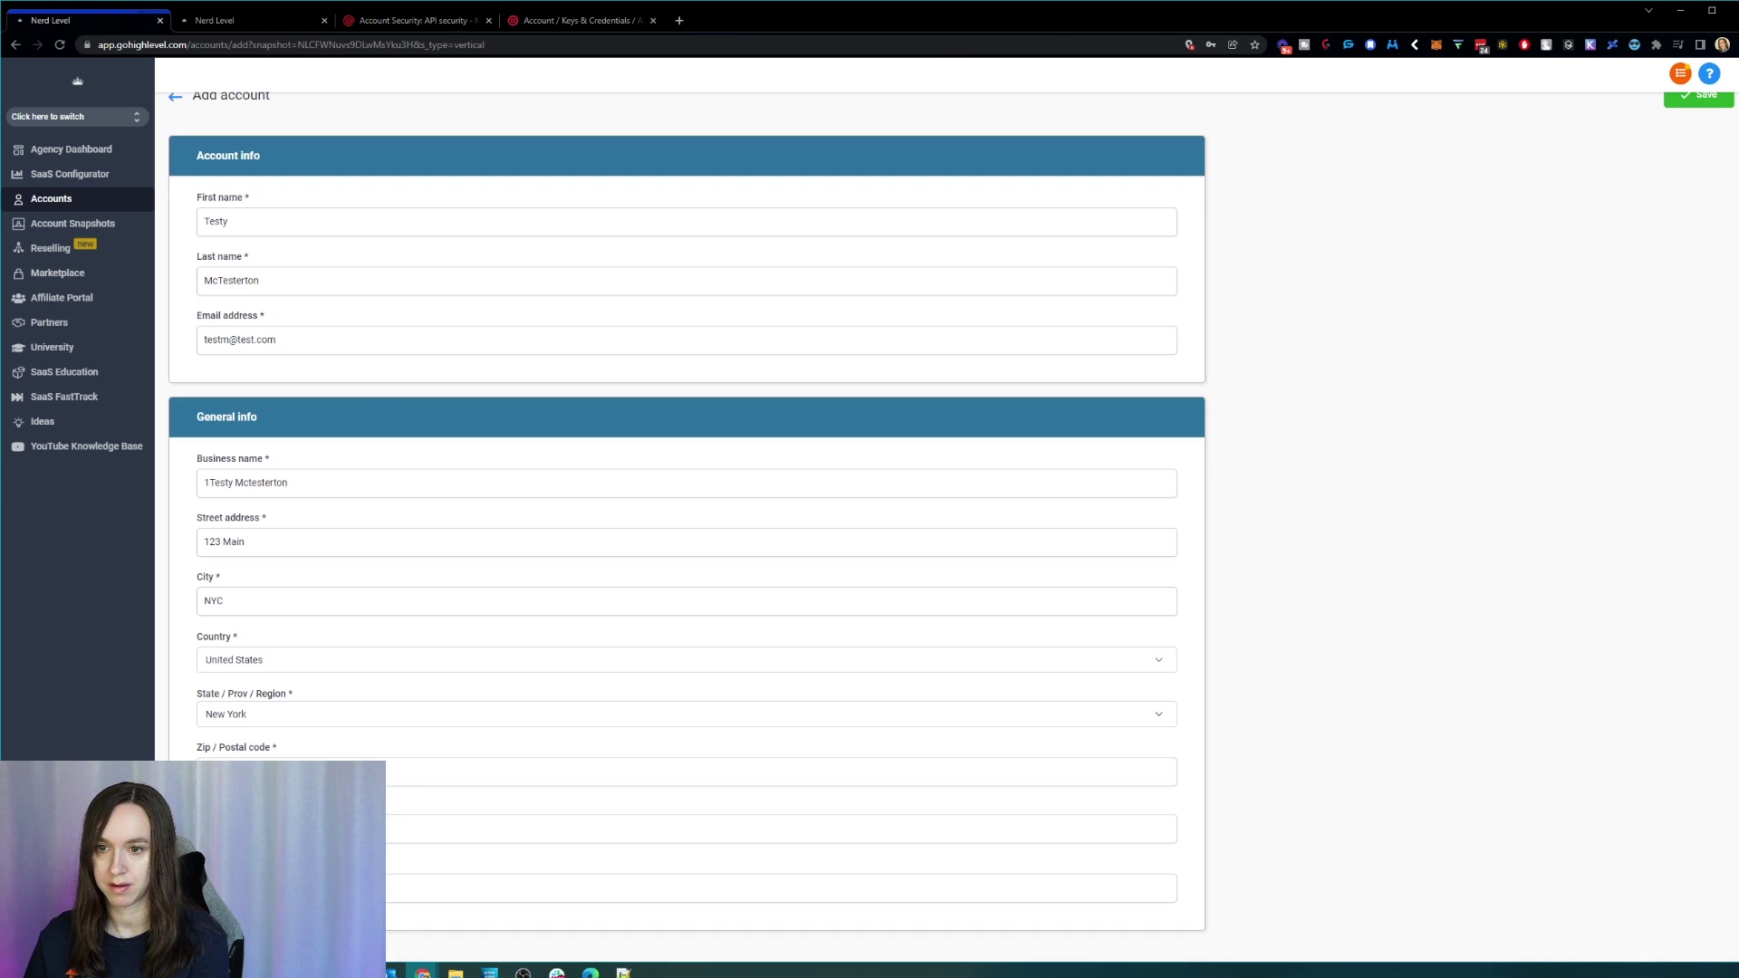
{"action": "type", "text": "5"}
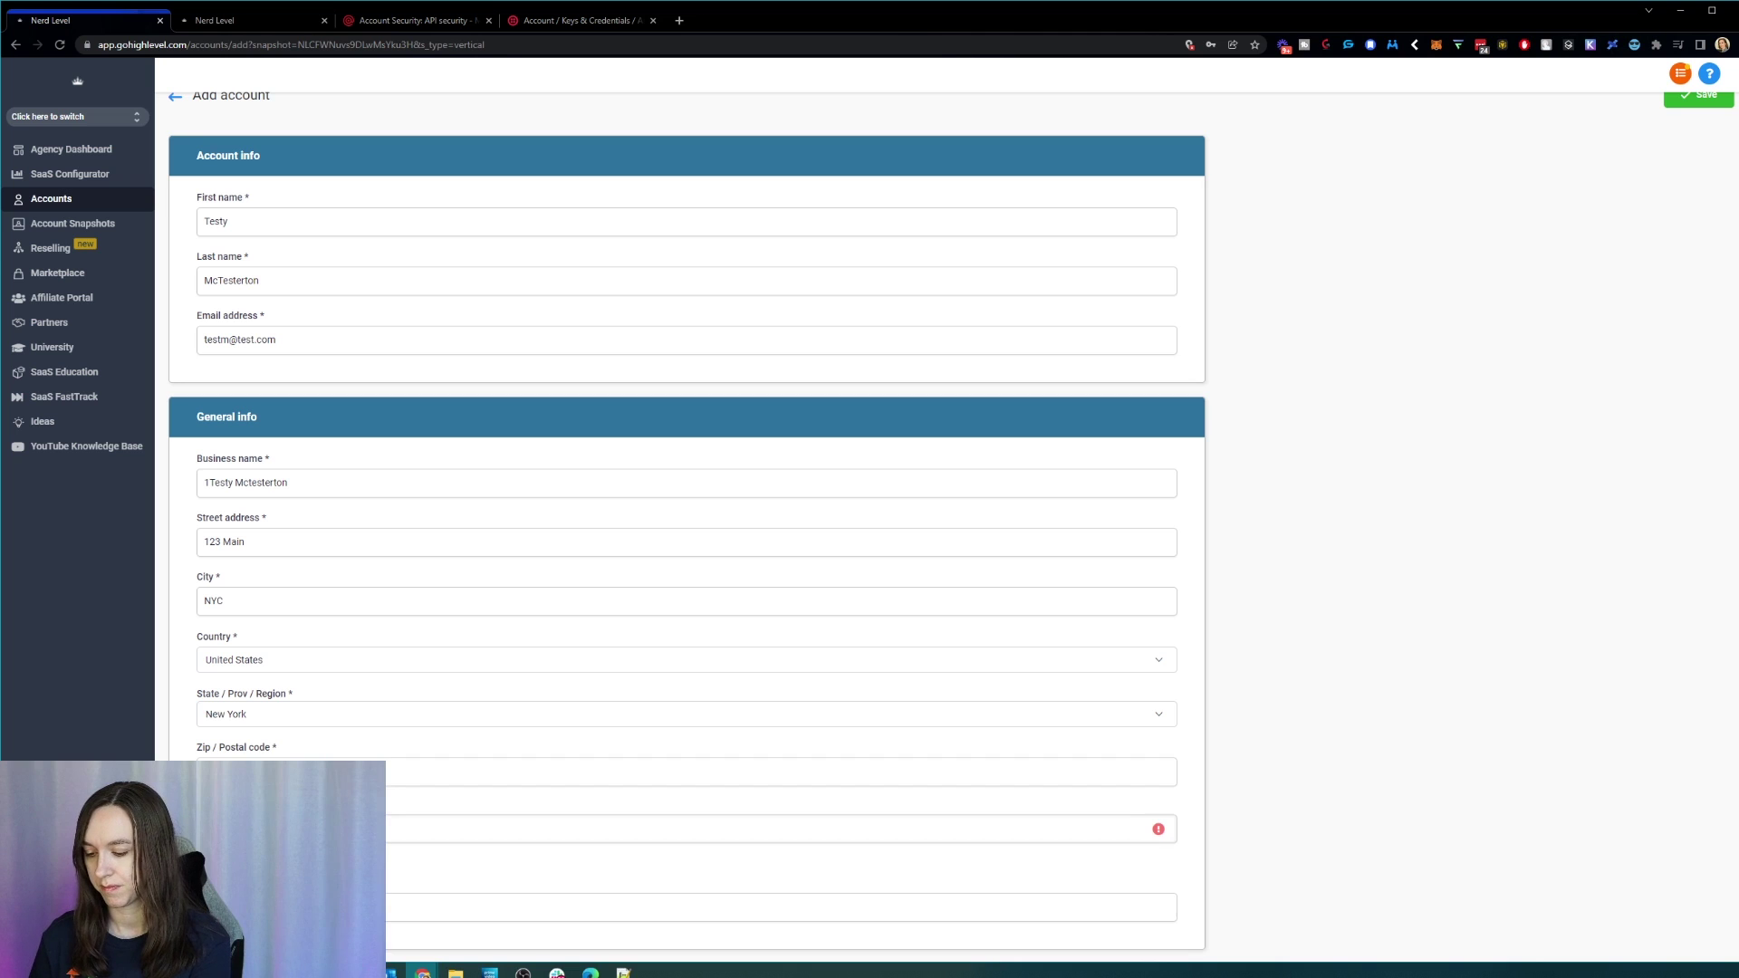
{"action": "type", "text": "5"}
{"action": "key", "text": "Tab"}
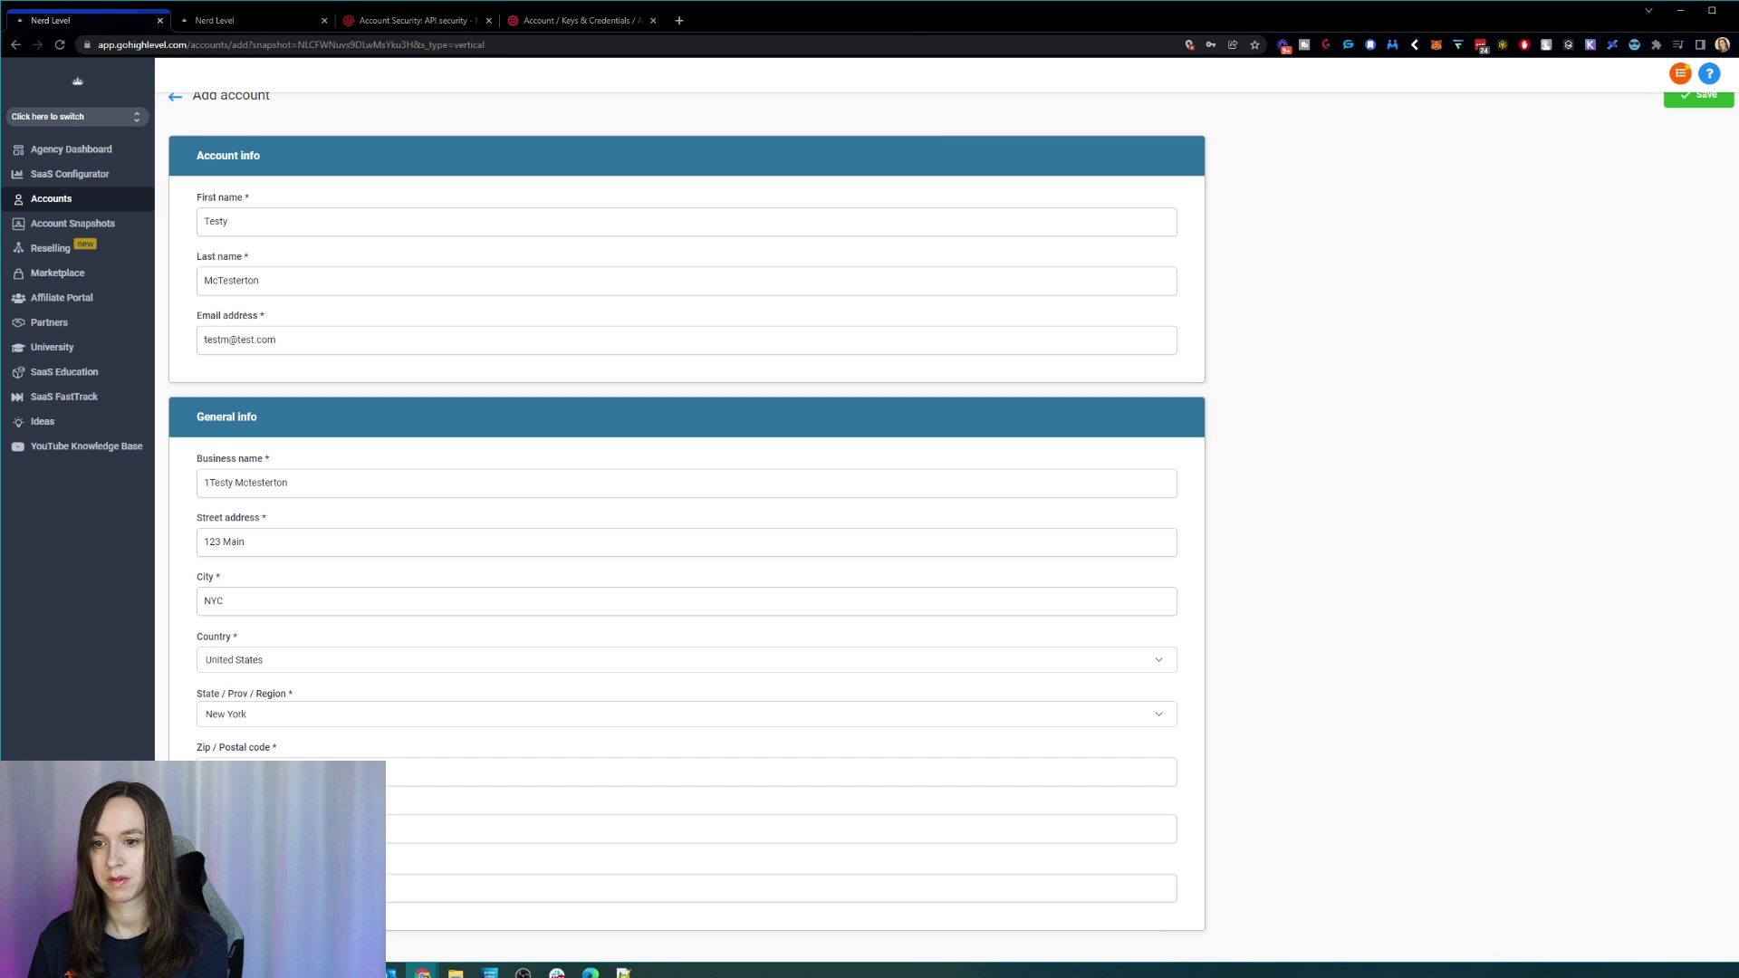
{"action": "scroll", "coordinate": [1383, 263], "scroll_direction": "up", "scroll_amount": 1}
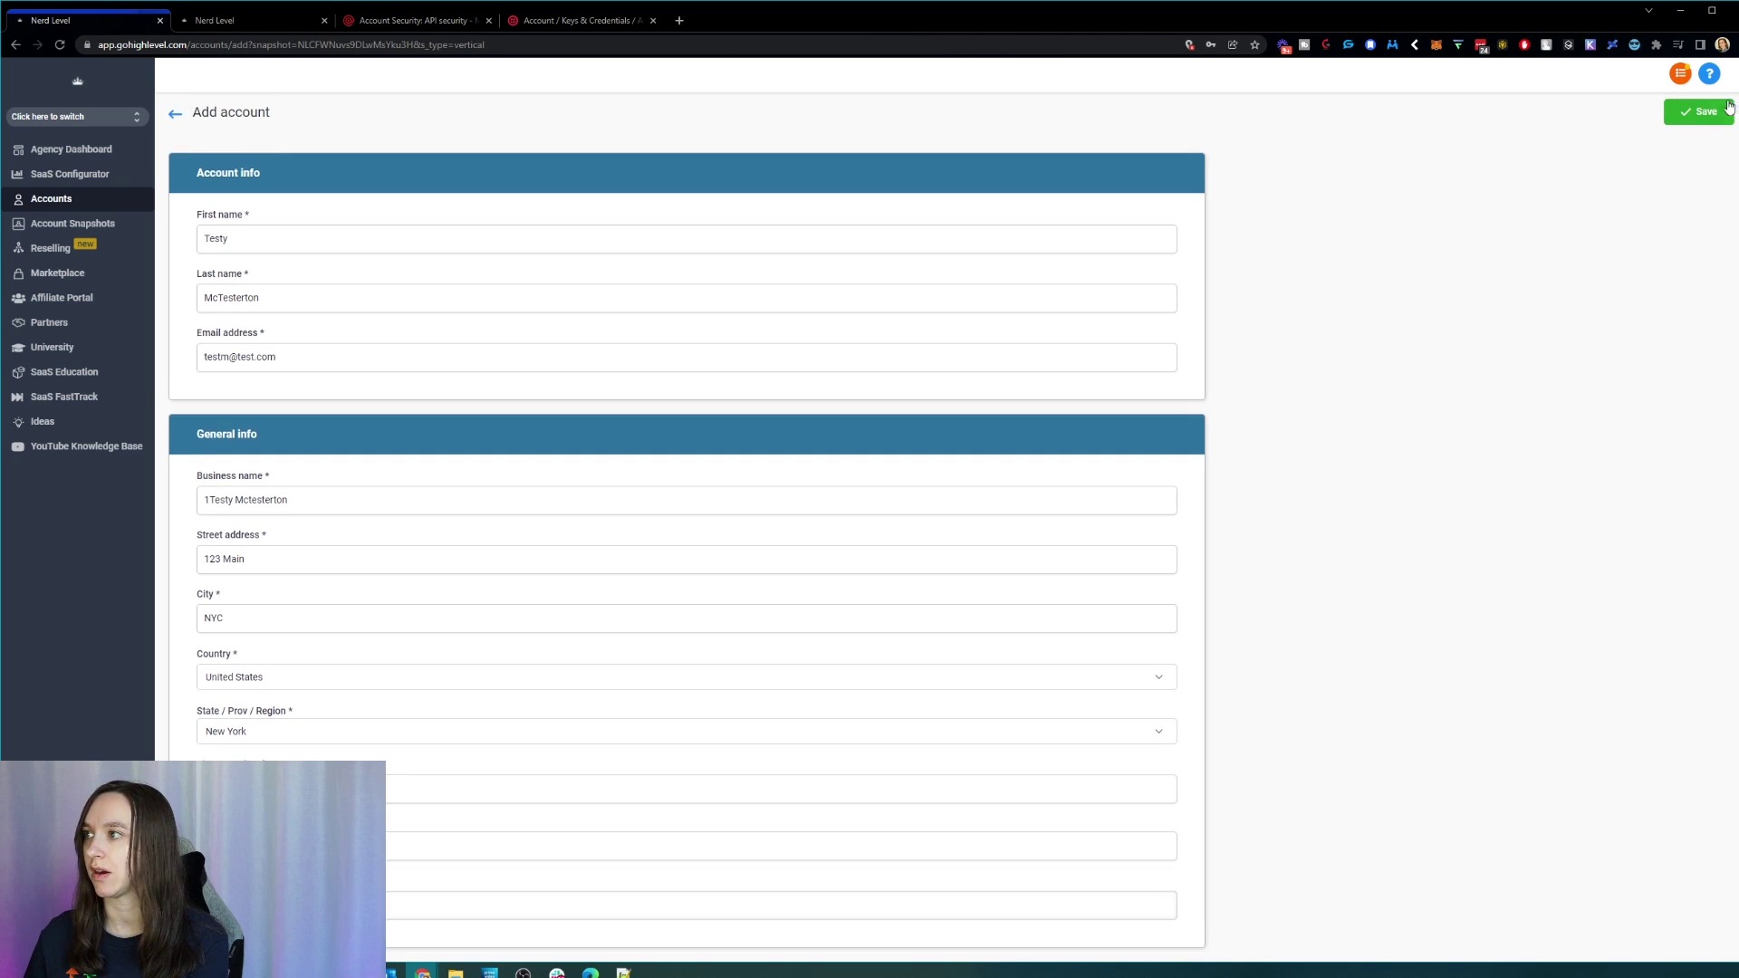
{"action": "left_click", "coordinate": [1698, 112]}
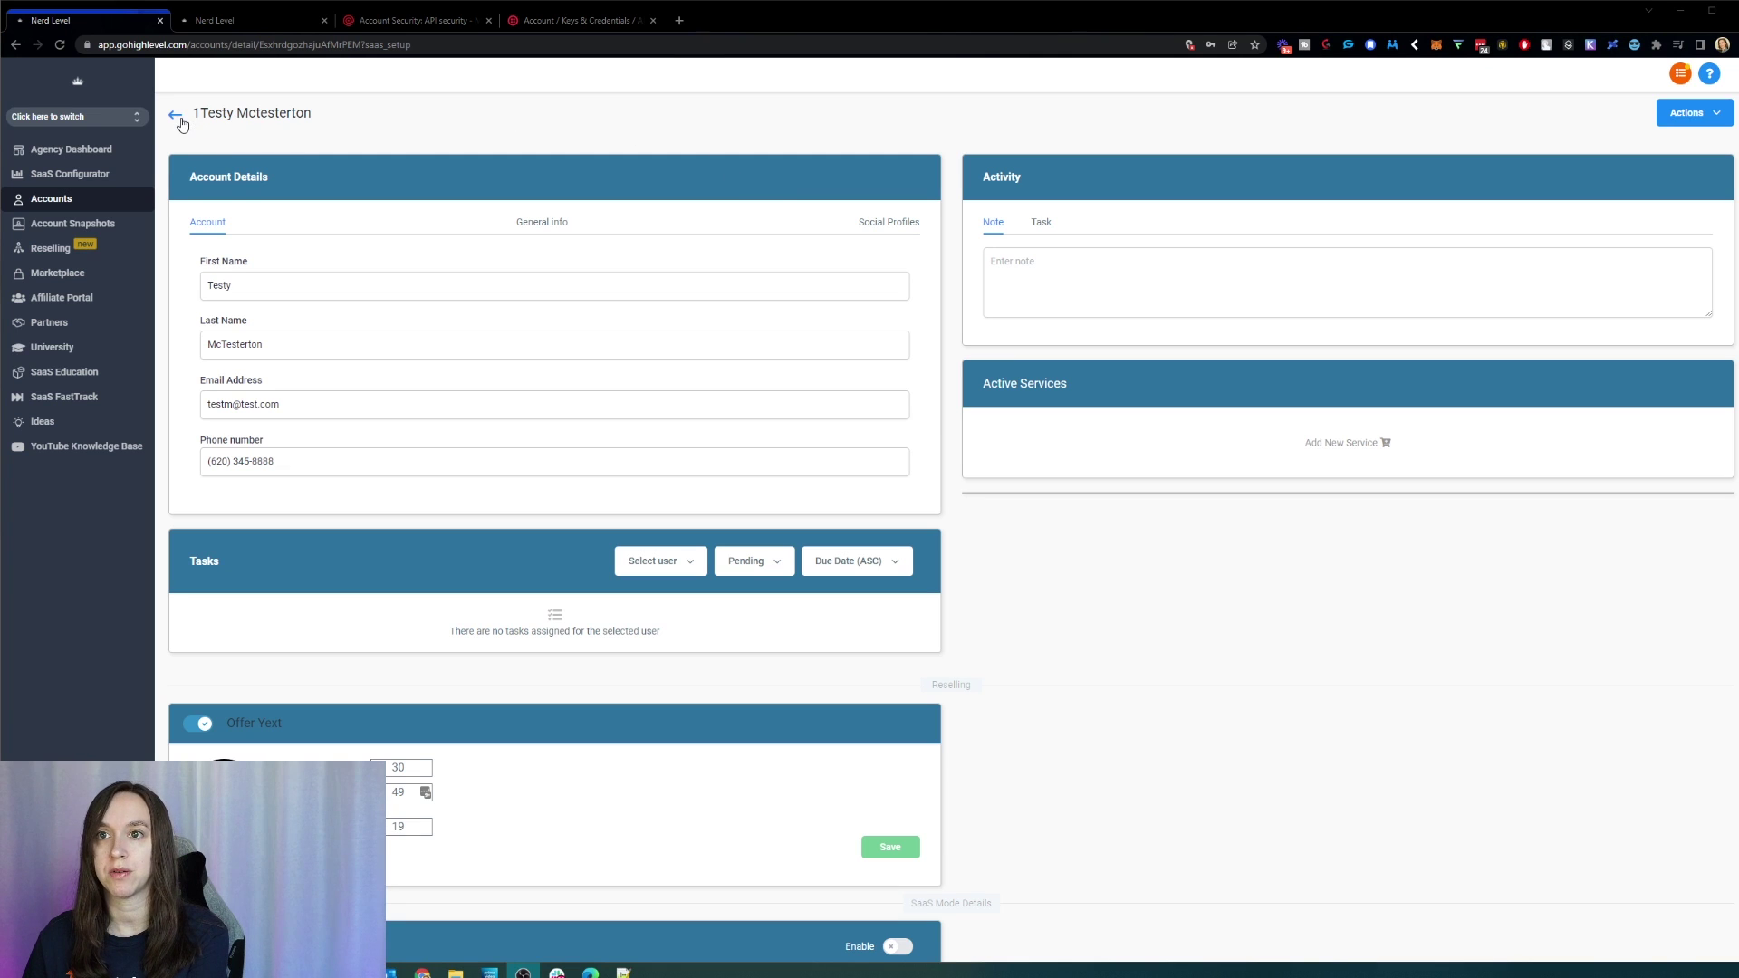
Step: Pick the new test sub-account from the switcher, ignore the Twilio number banner, and open Dashboard
{"action": "left_click", "coordinate": [111, 123]}
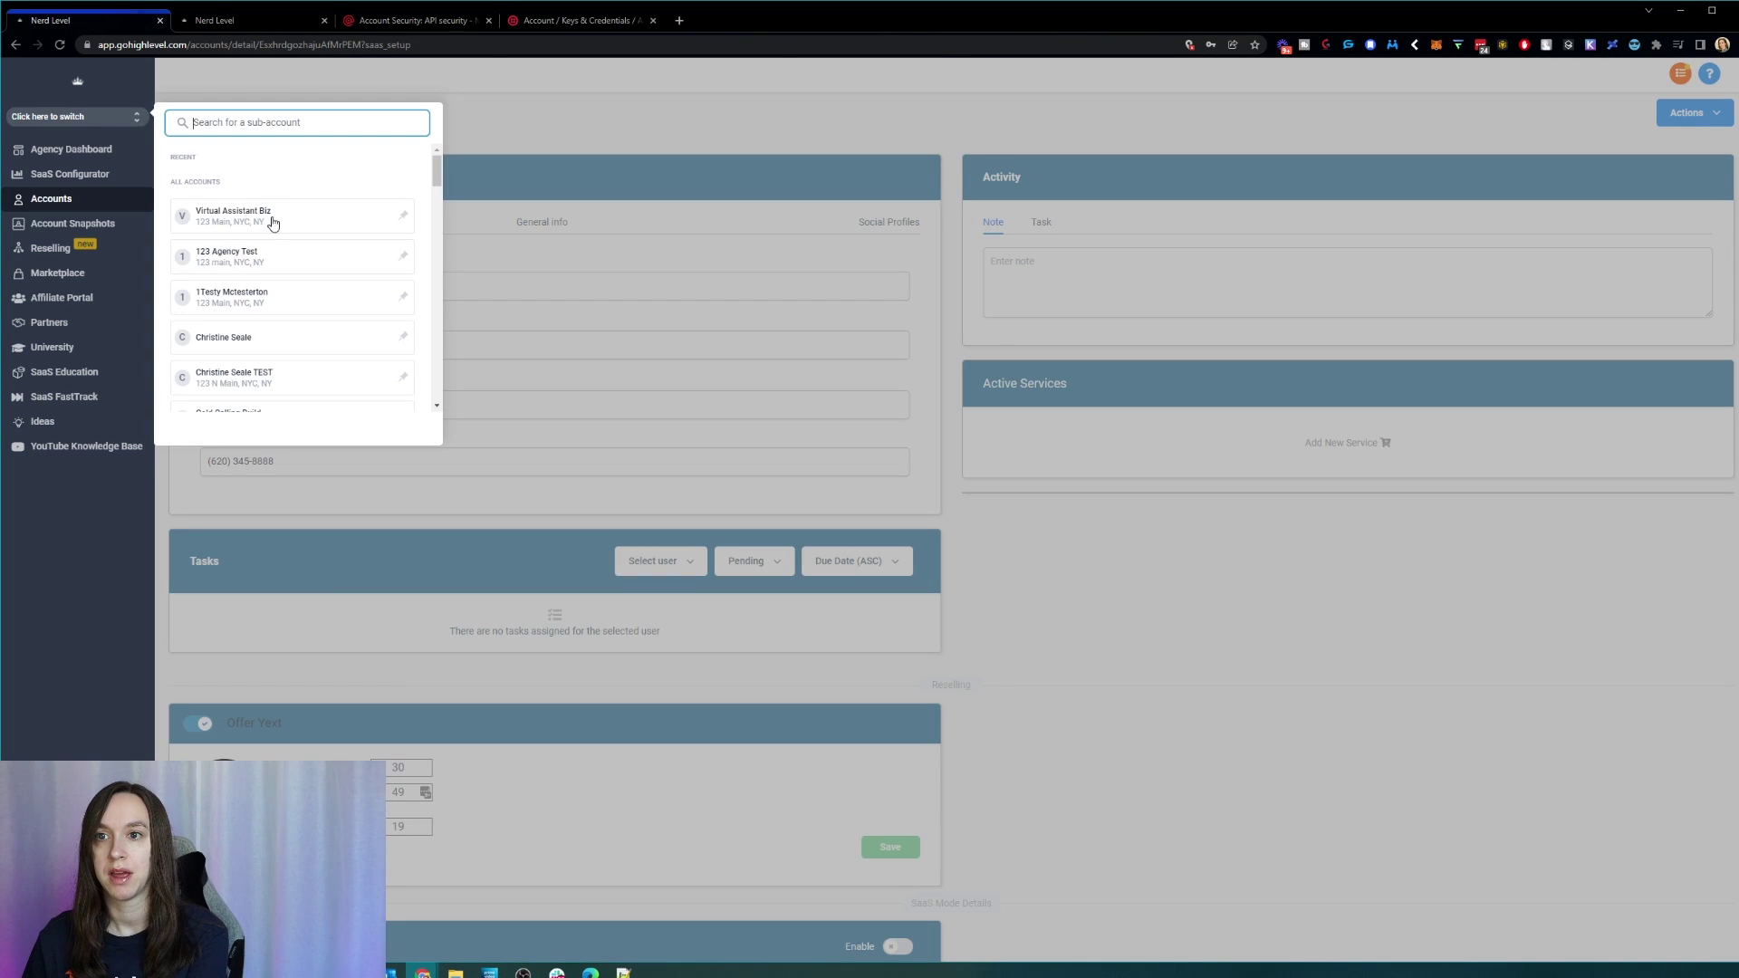
{"action": "left_click", "coordinate": [261, 295]}
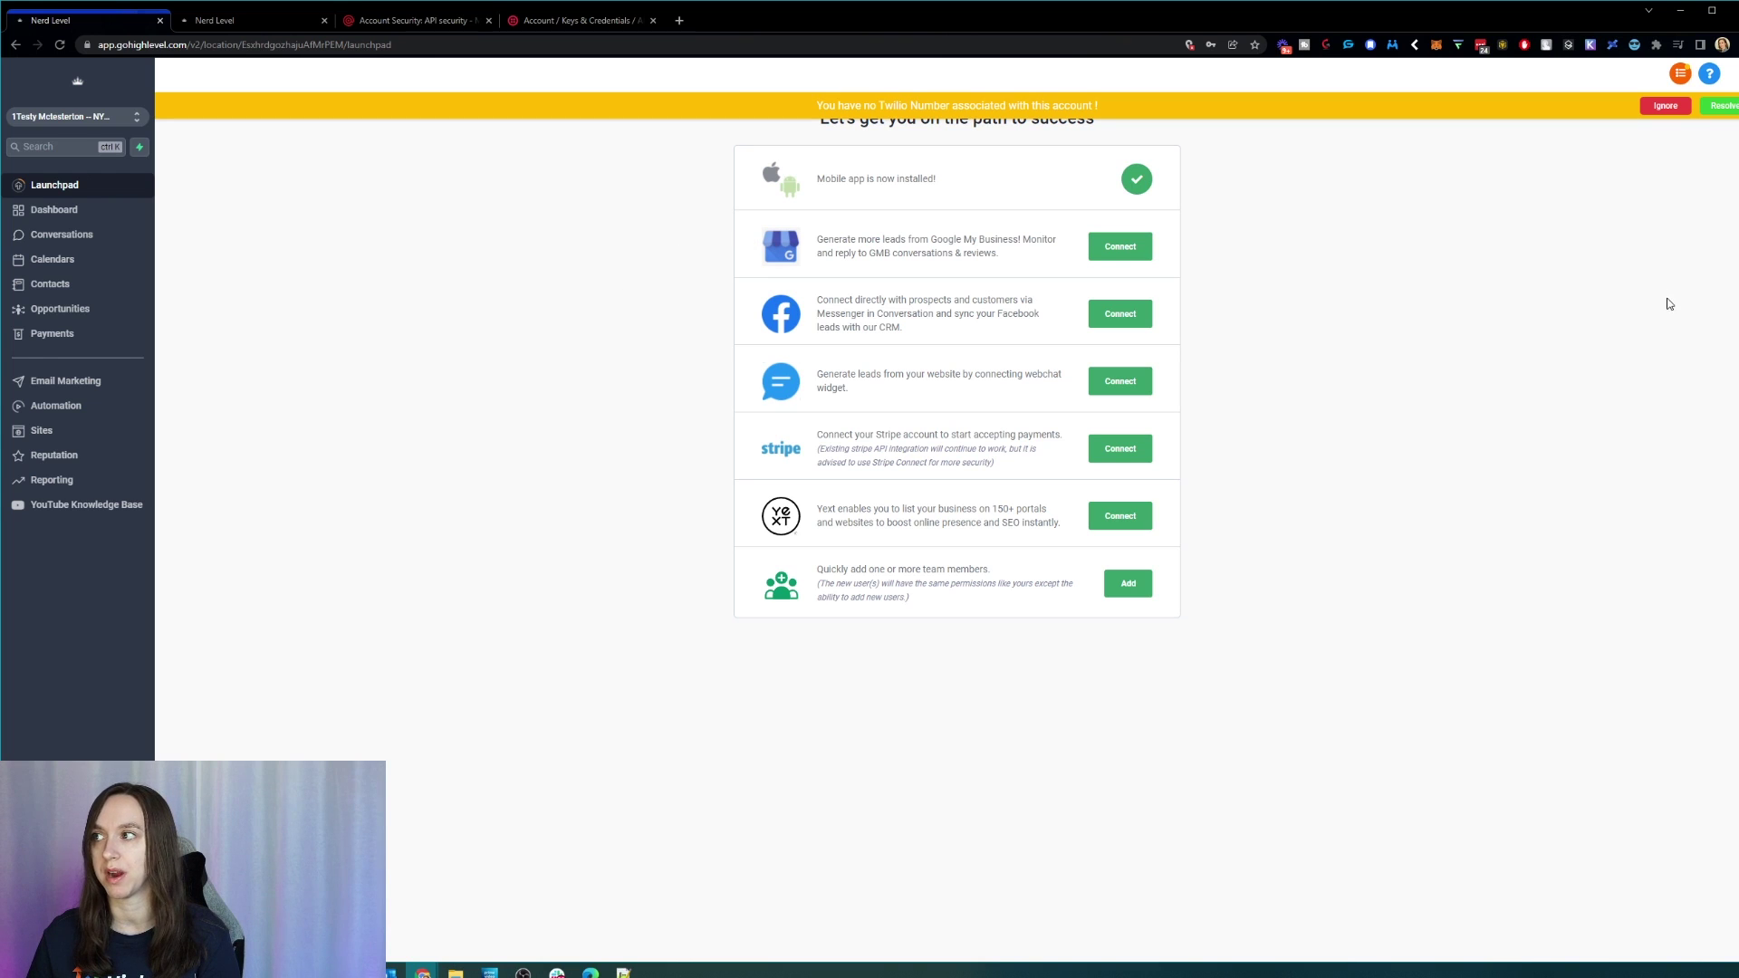
{"action": "left_click", "coordinate": [1666, 106]}
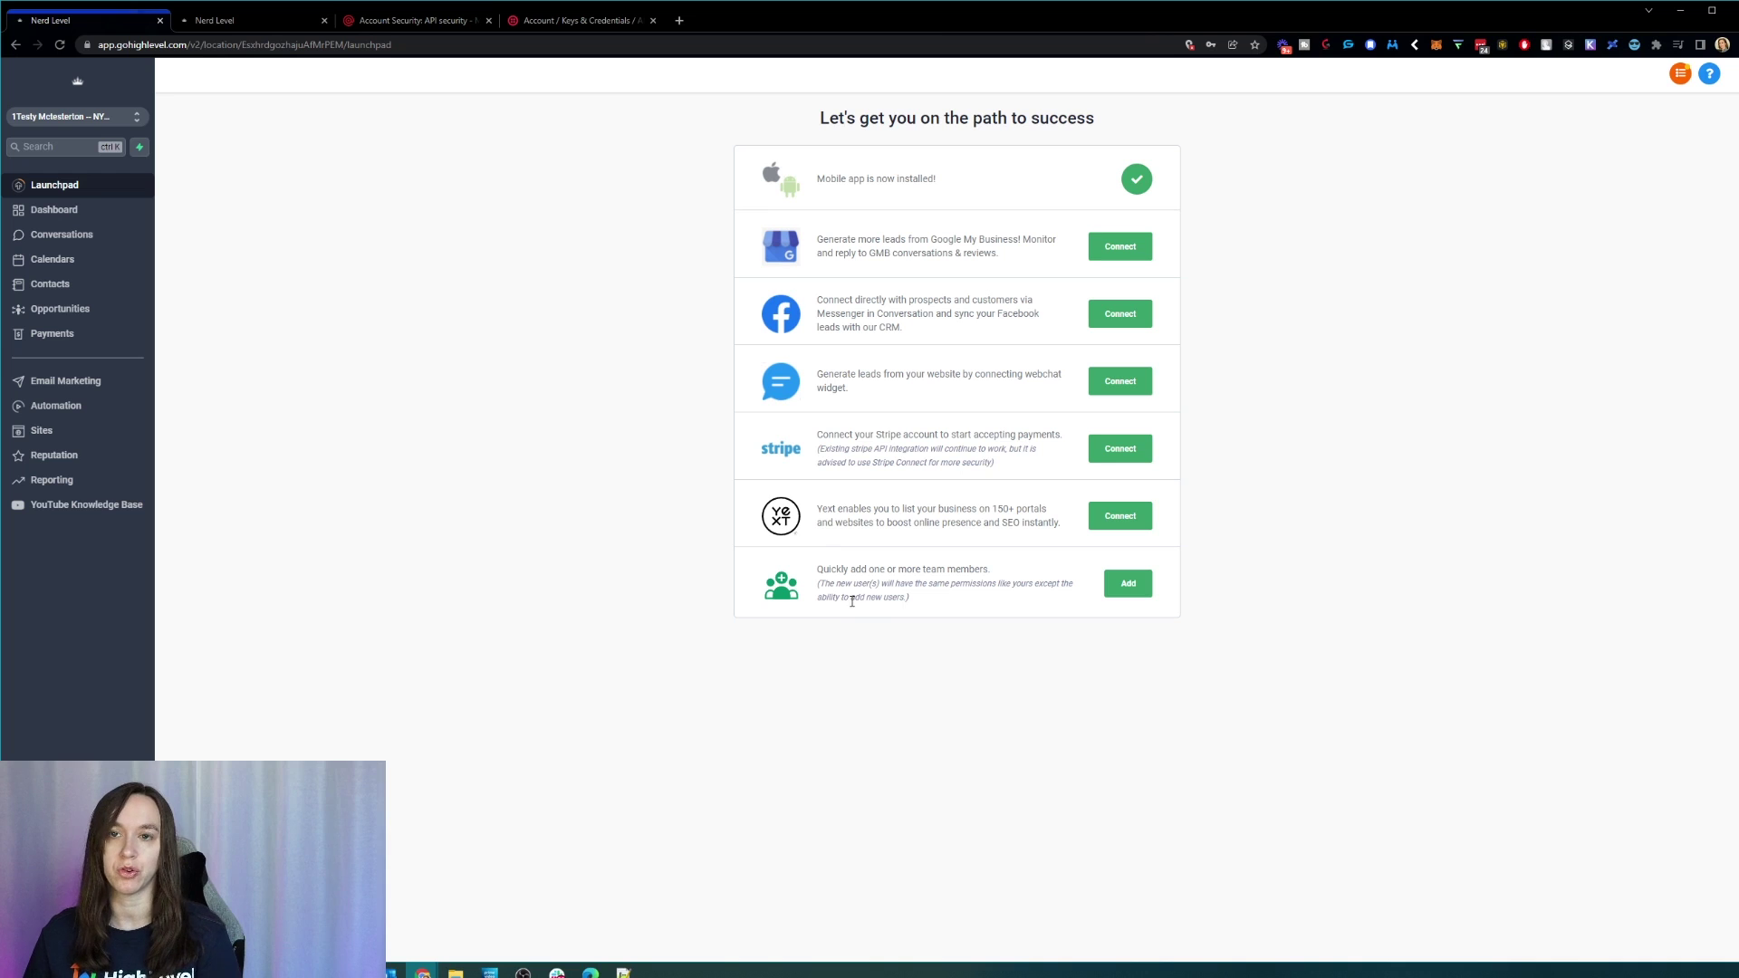
{"action": "left_click", "coordinate": [101, 209]}
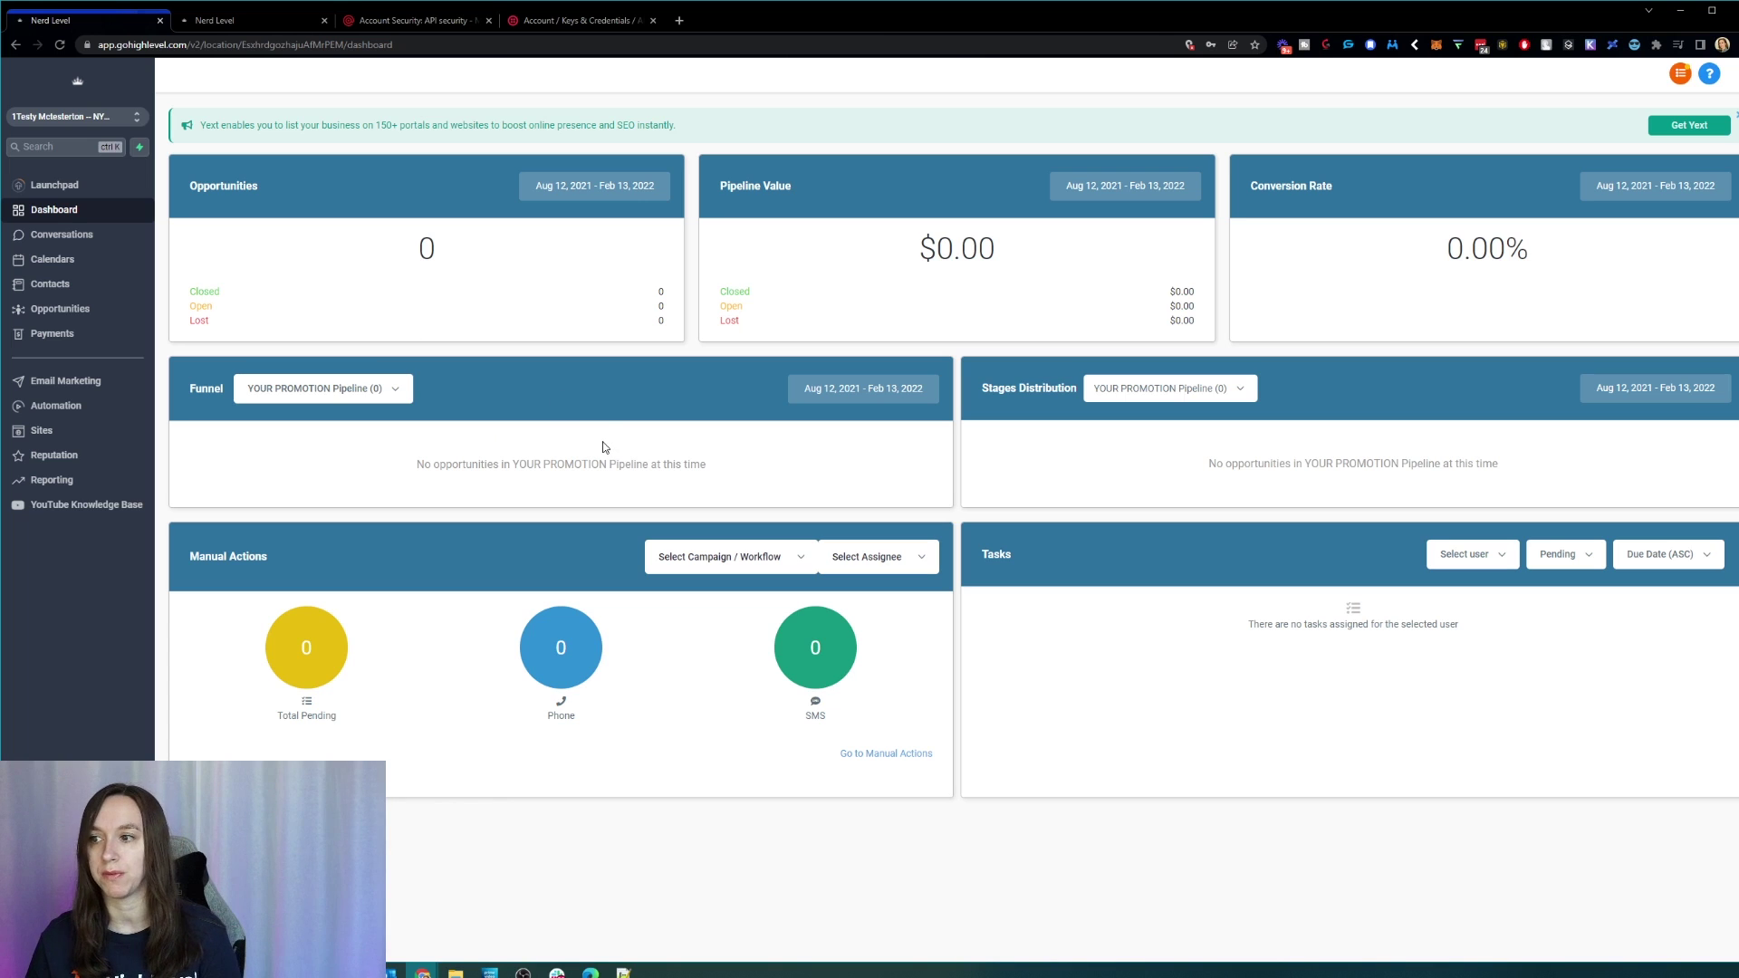
Step: Look over the empty tasks and all conversations, then open the sub-account's Business Info settings
{"action": "left_click_drag", "start_coordinate": [1046, 586], "coordinate": [1654, 641]}
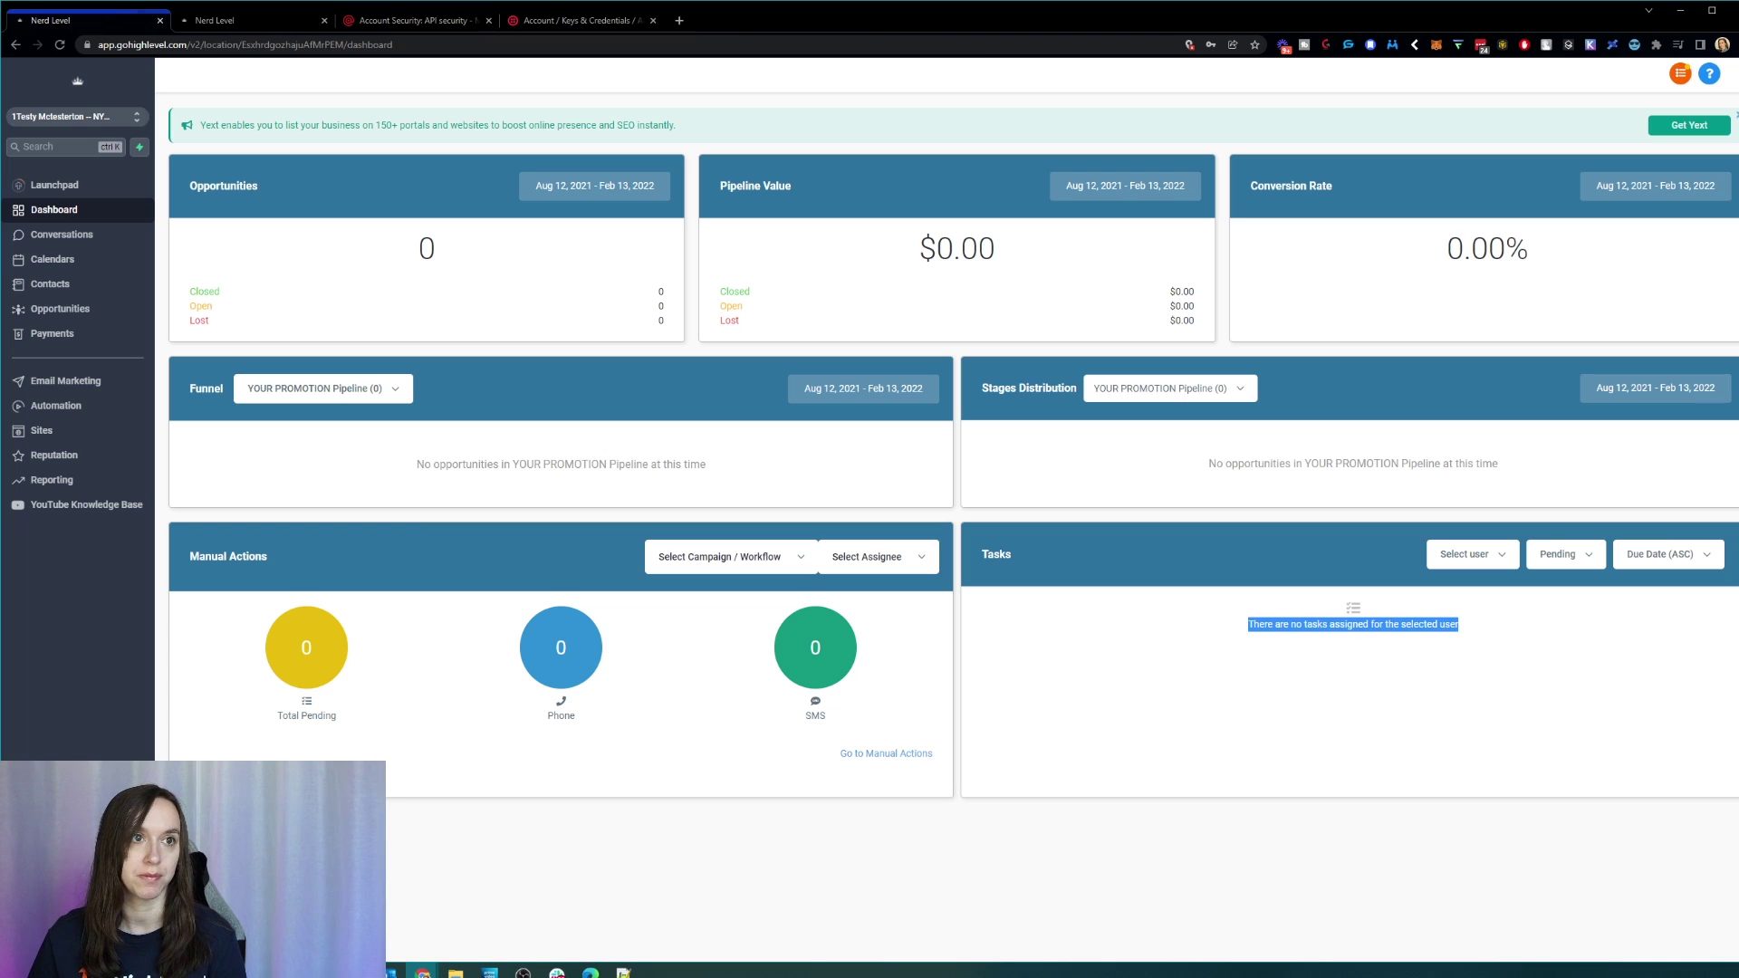
{"action": "left_click", "coordinate": [86, 237]}
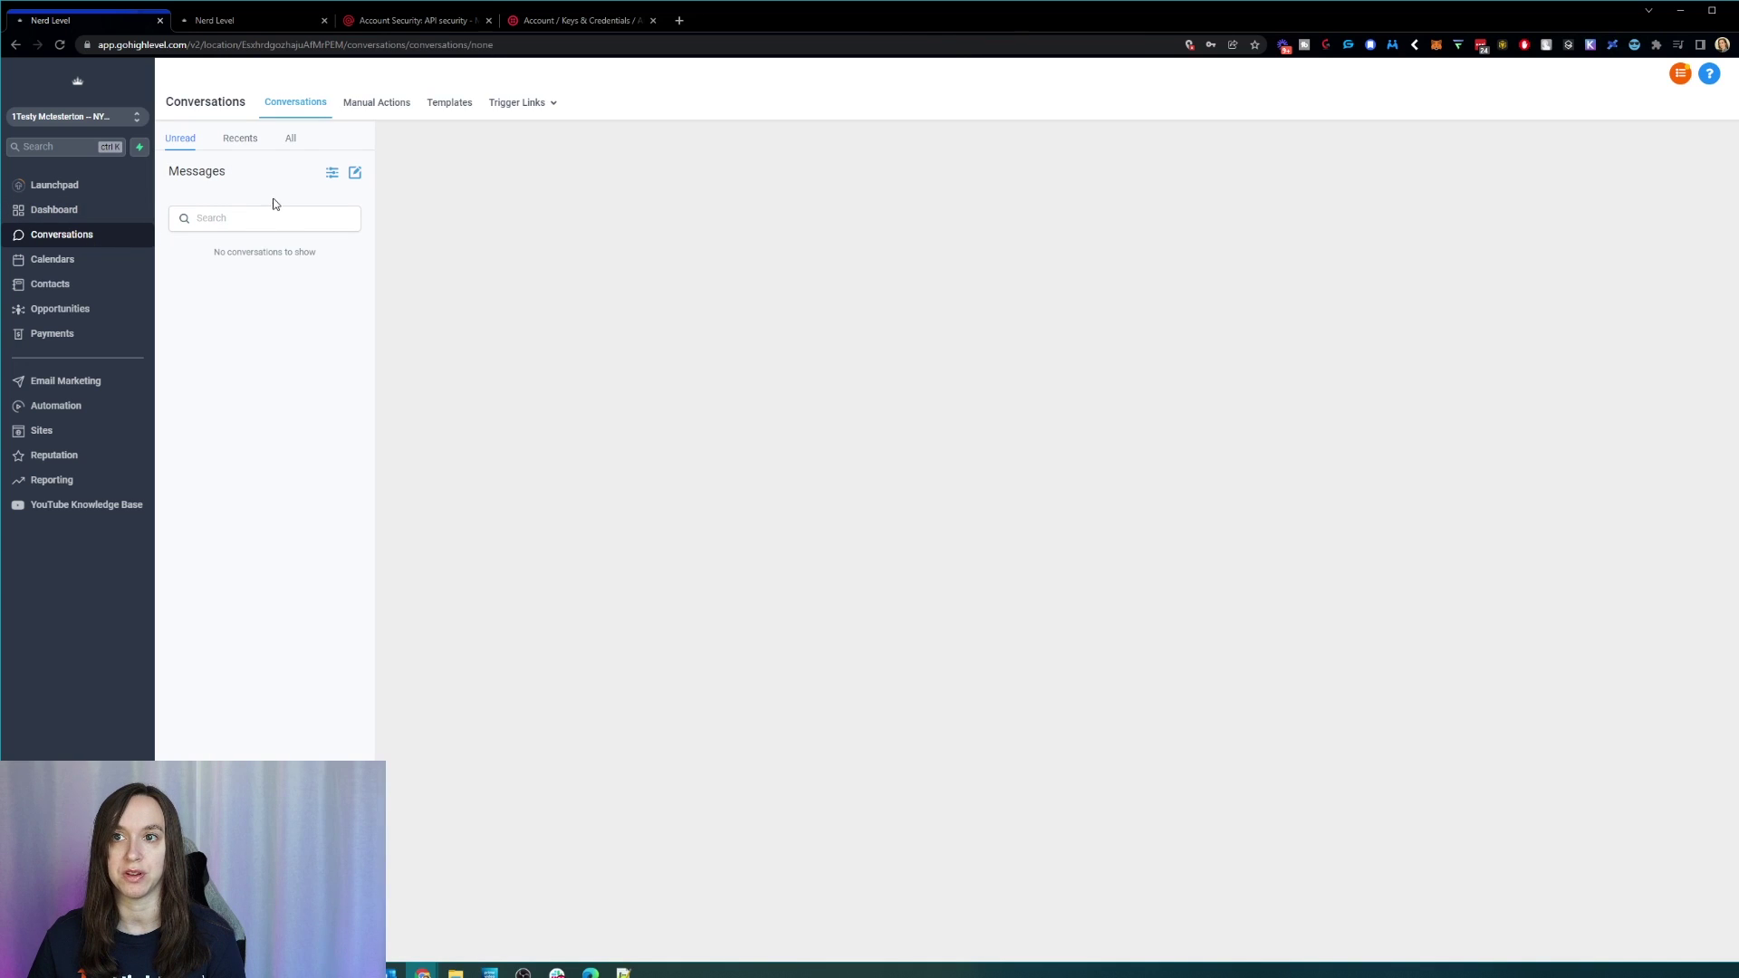
{"action": "left_click", "coordinate": [291, 140]}
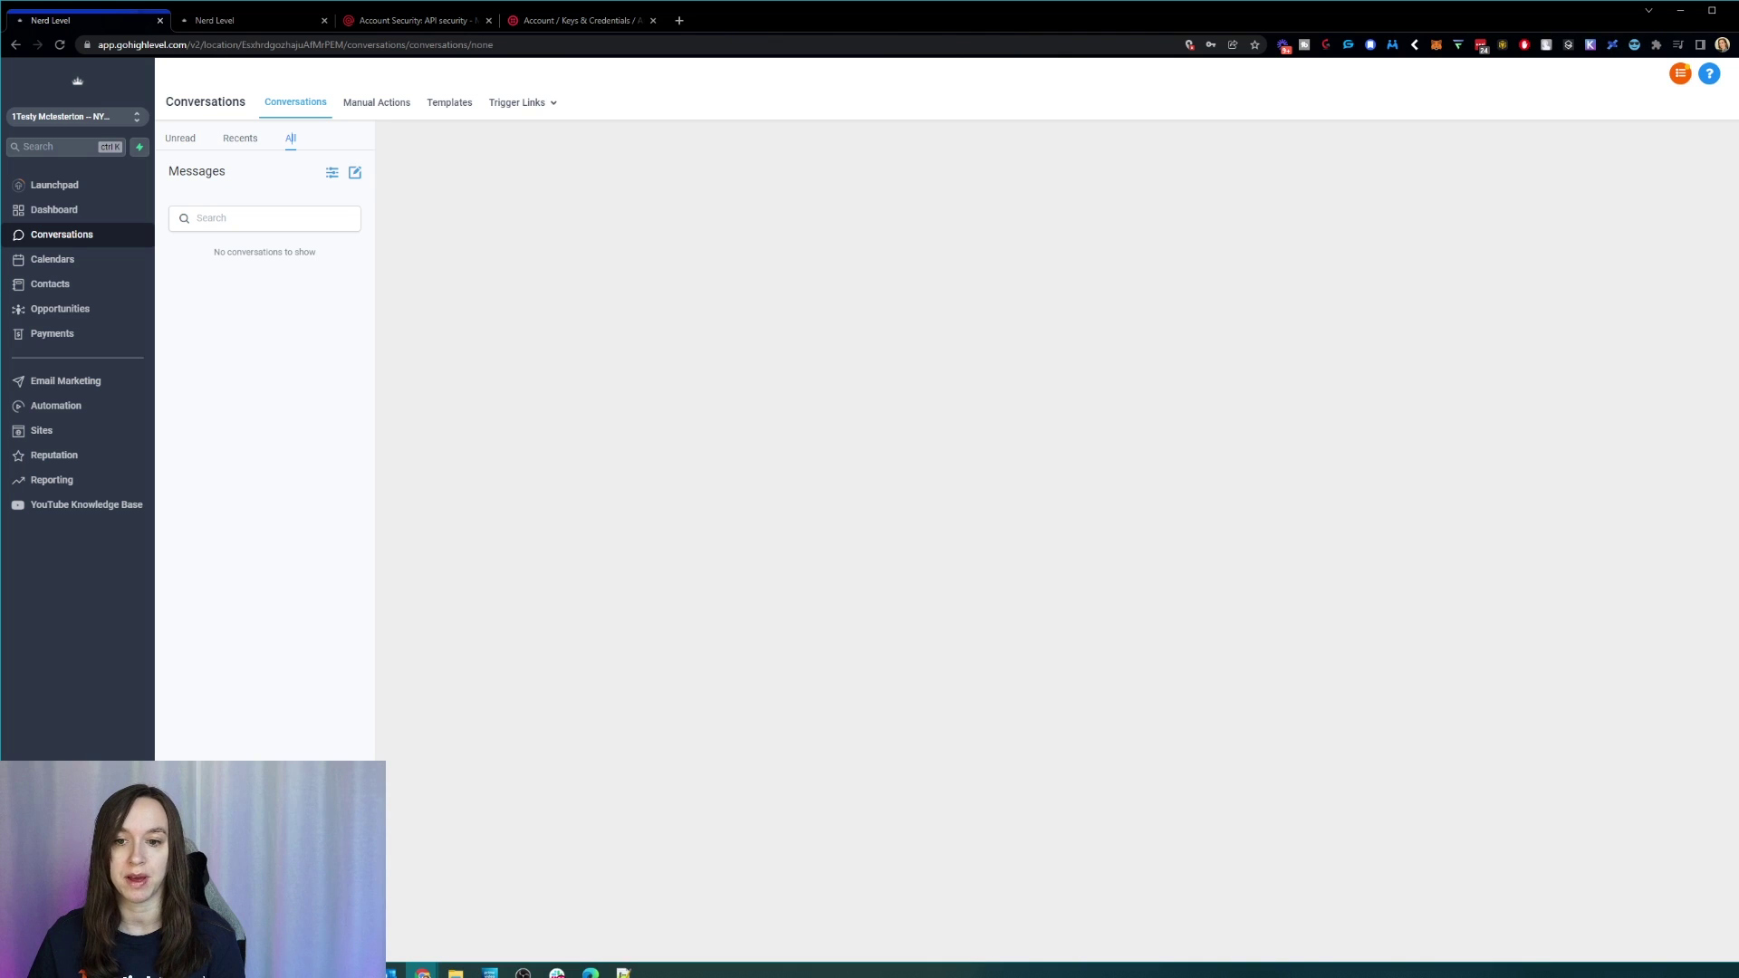
{"action": "left_click", "coordinate": [50, 938]}
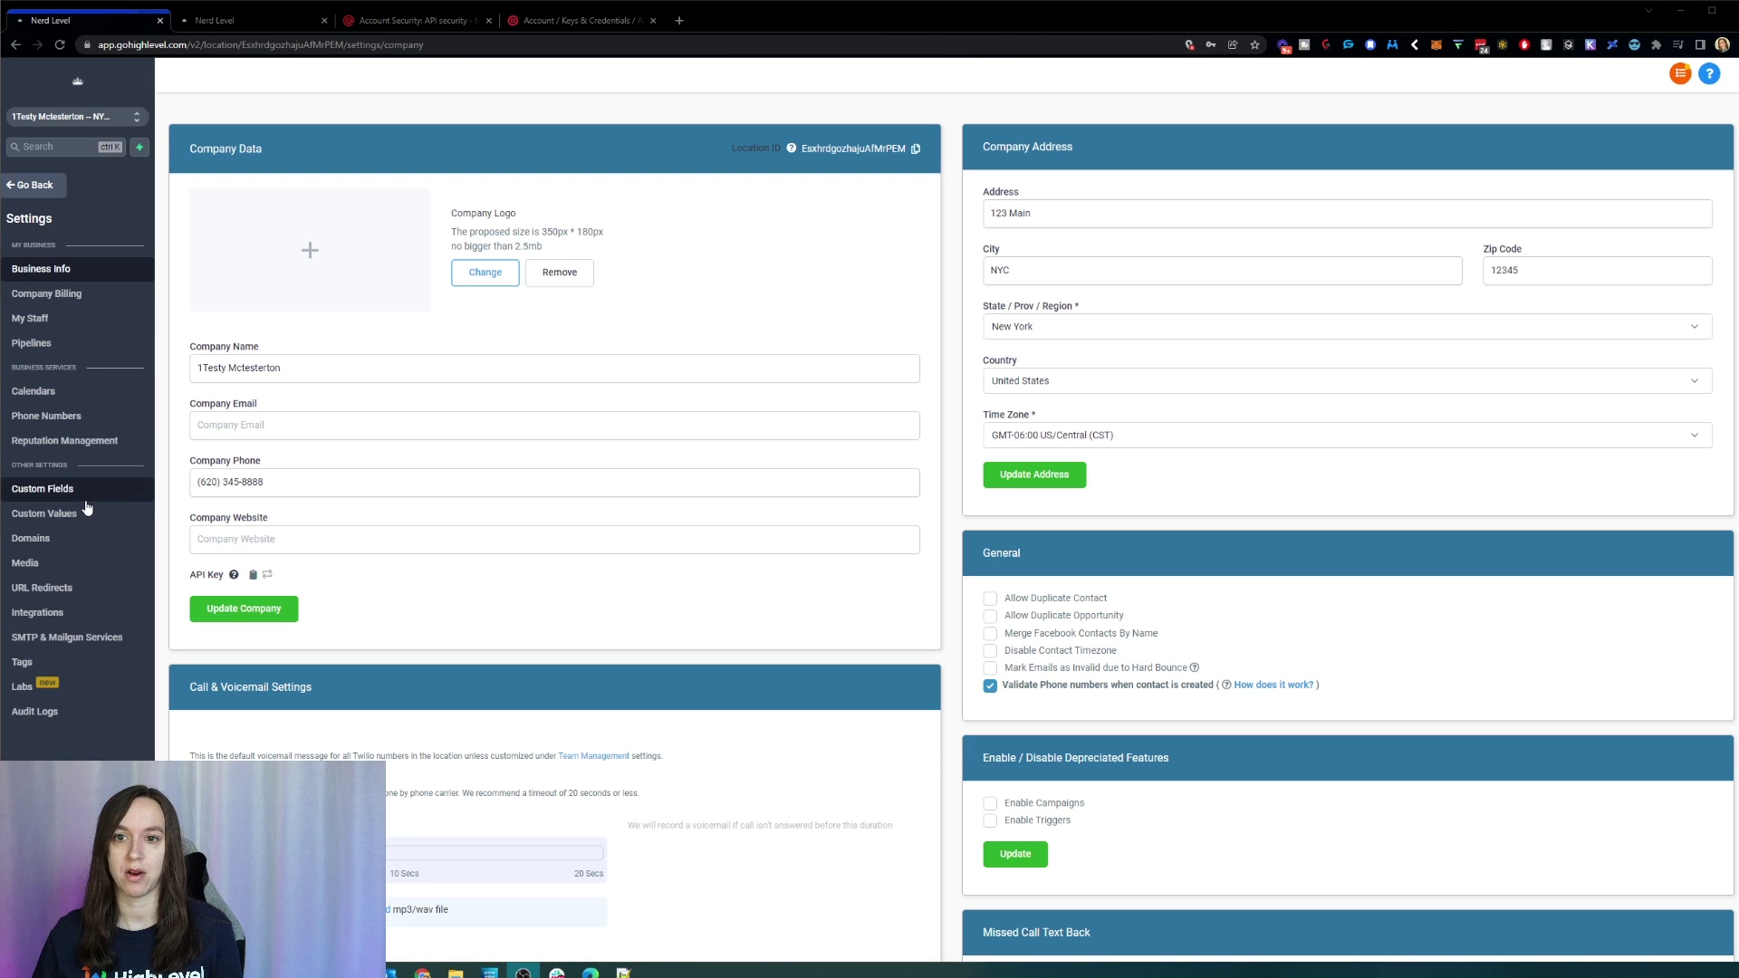
Step: Search available phone numbers in area code 620, then close the Add Number window without buying
{"action": "left_click", "coordinate": [89, 415]}
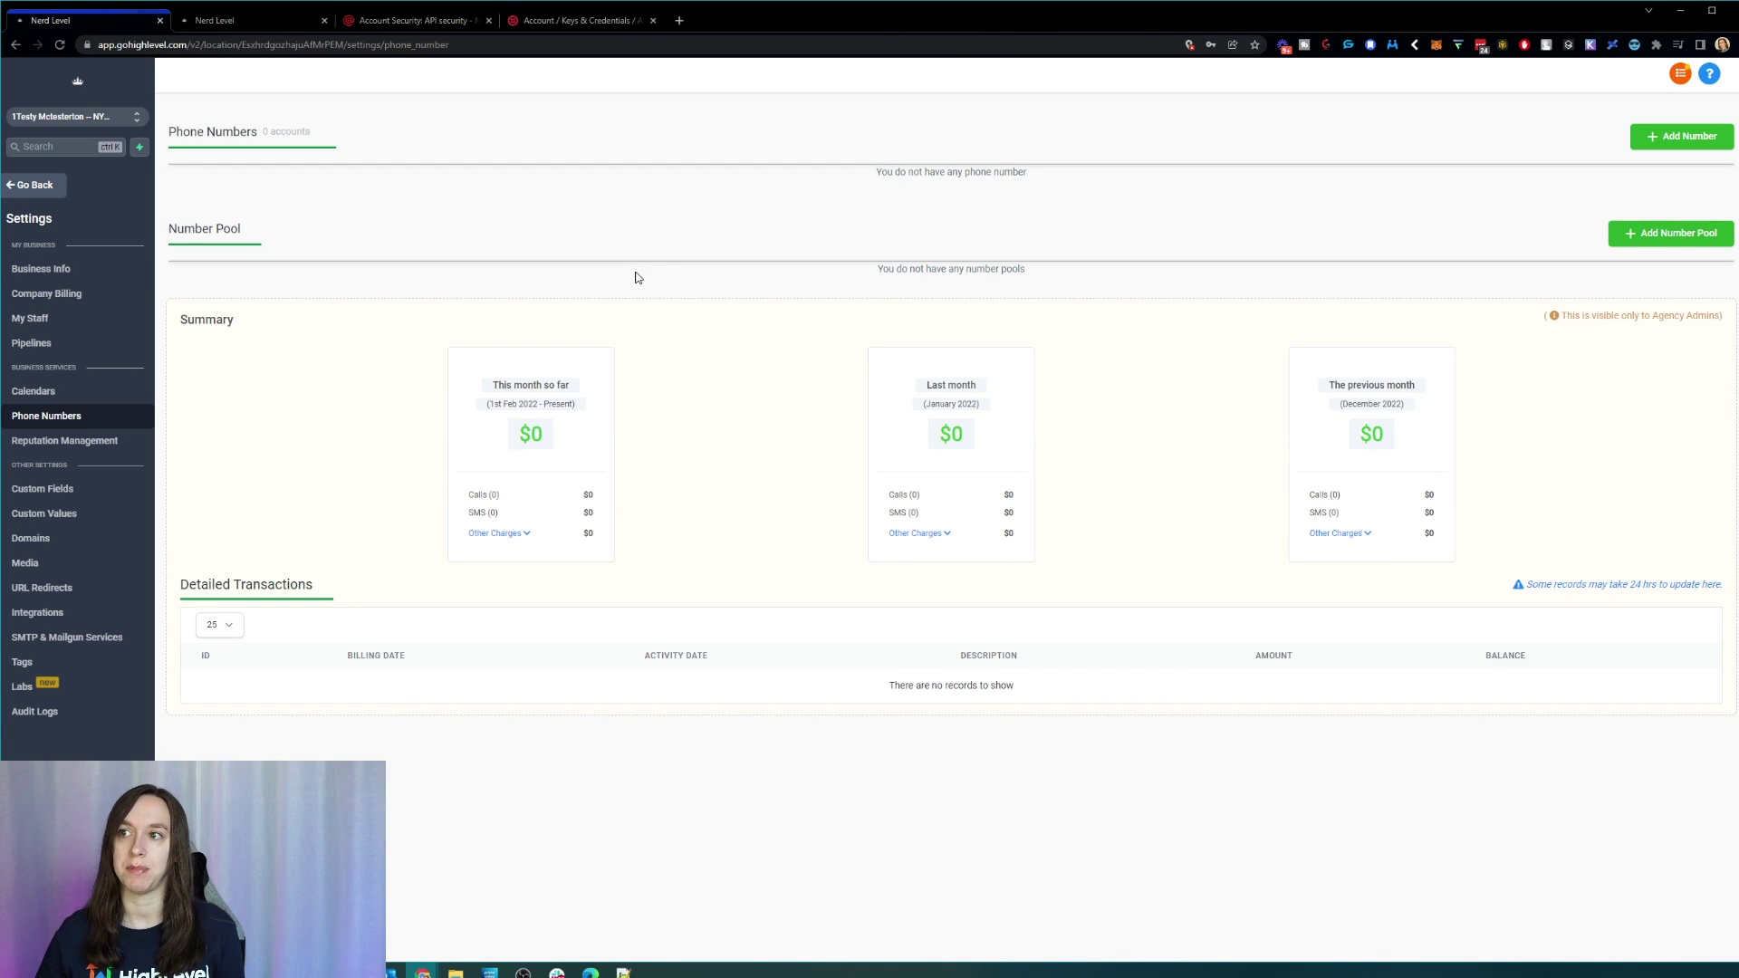
{"action": "left_click", "coordinate": [1689, 137]}
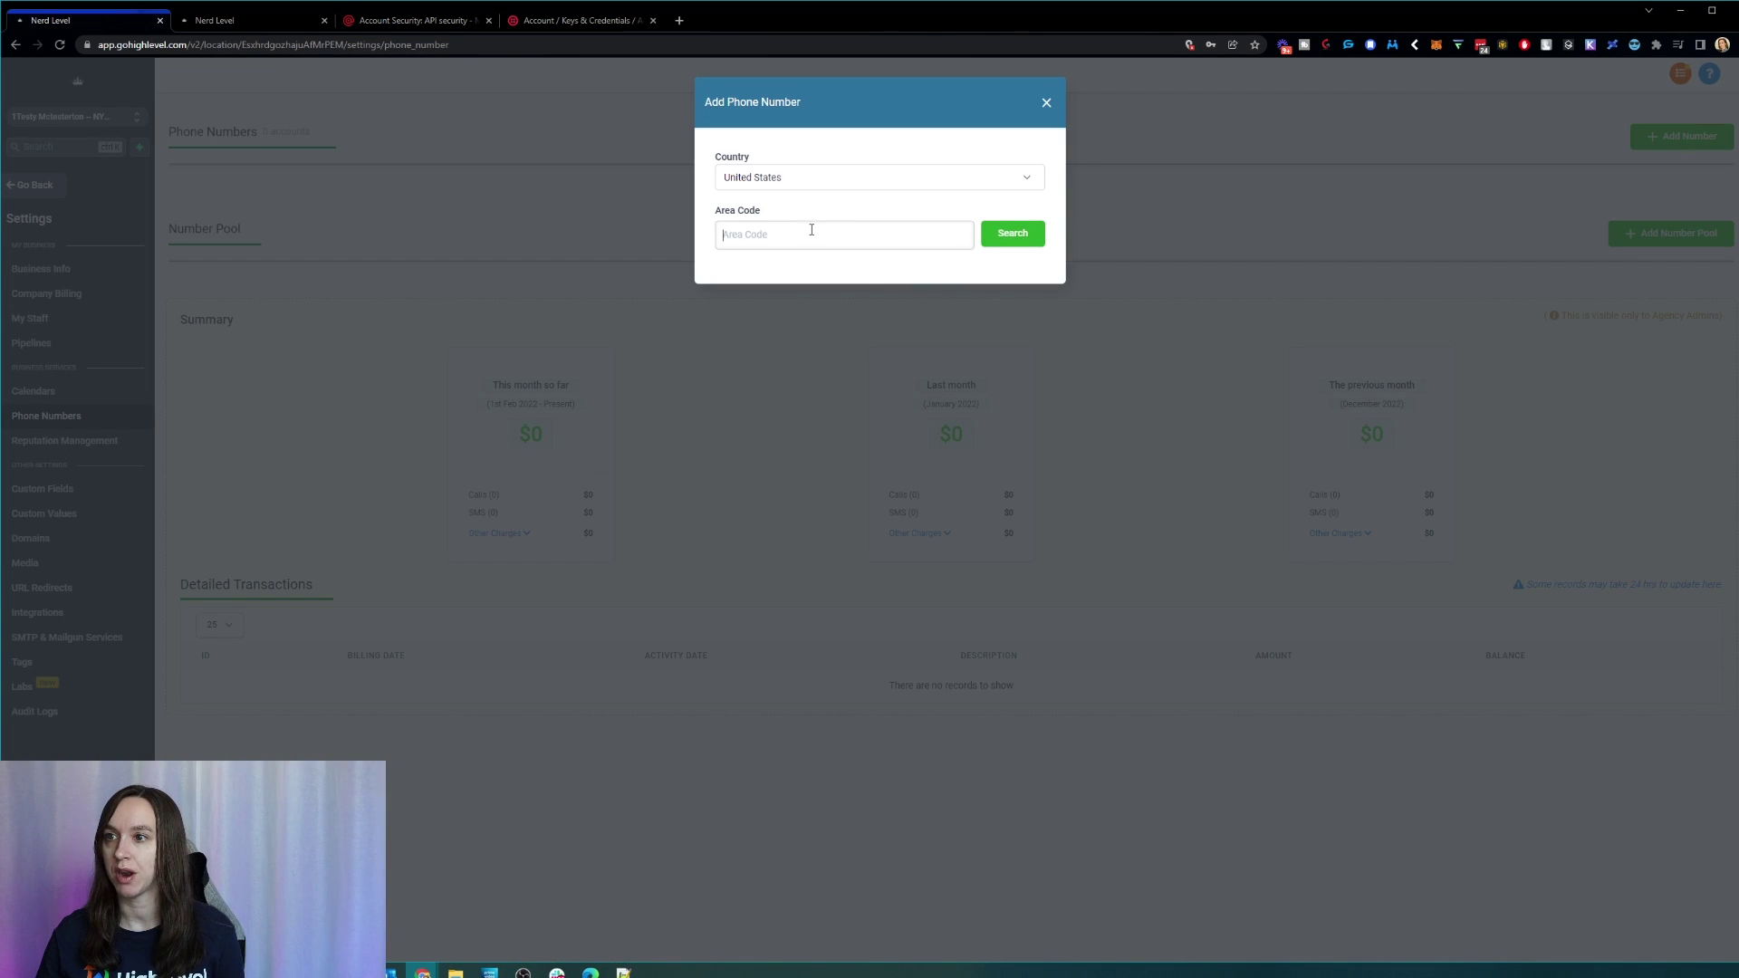
{"action": "type", "text": "620"}
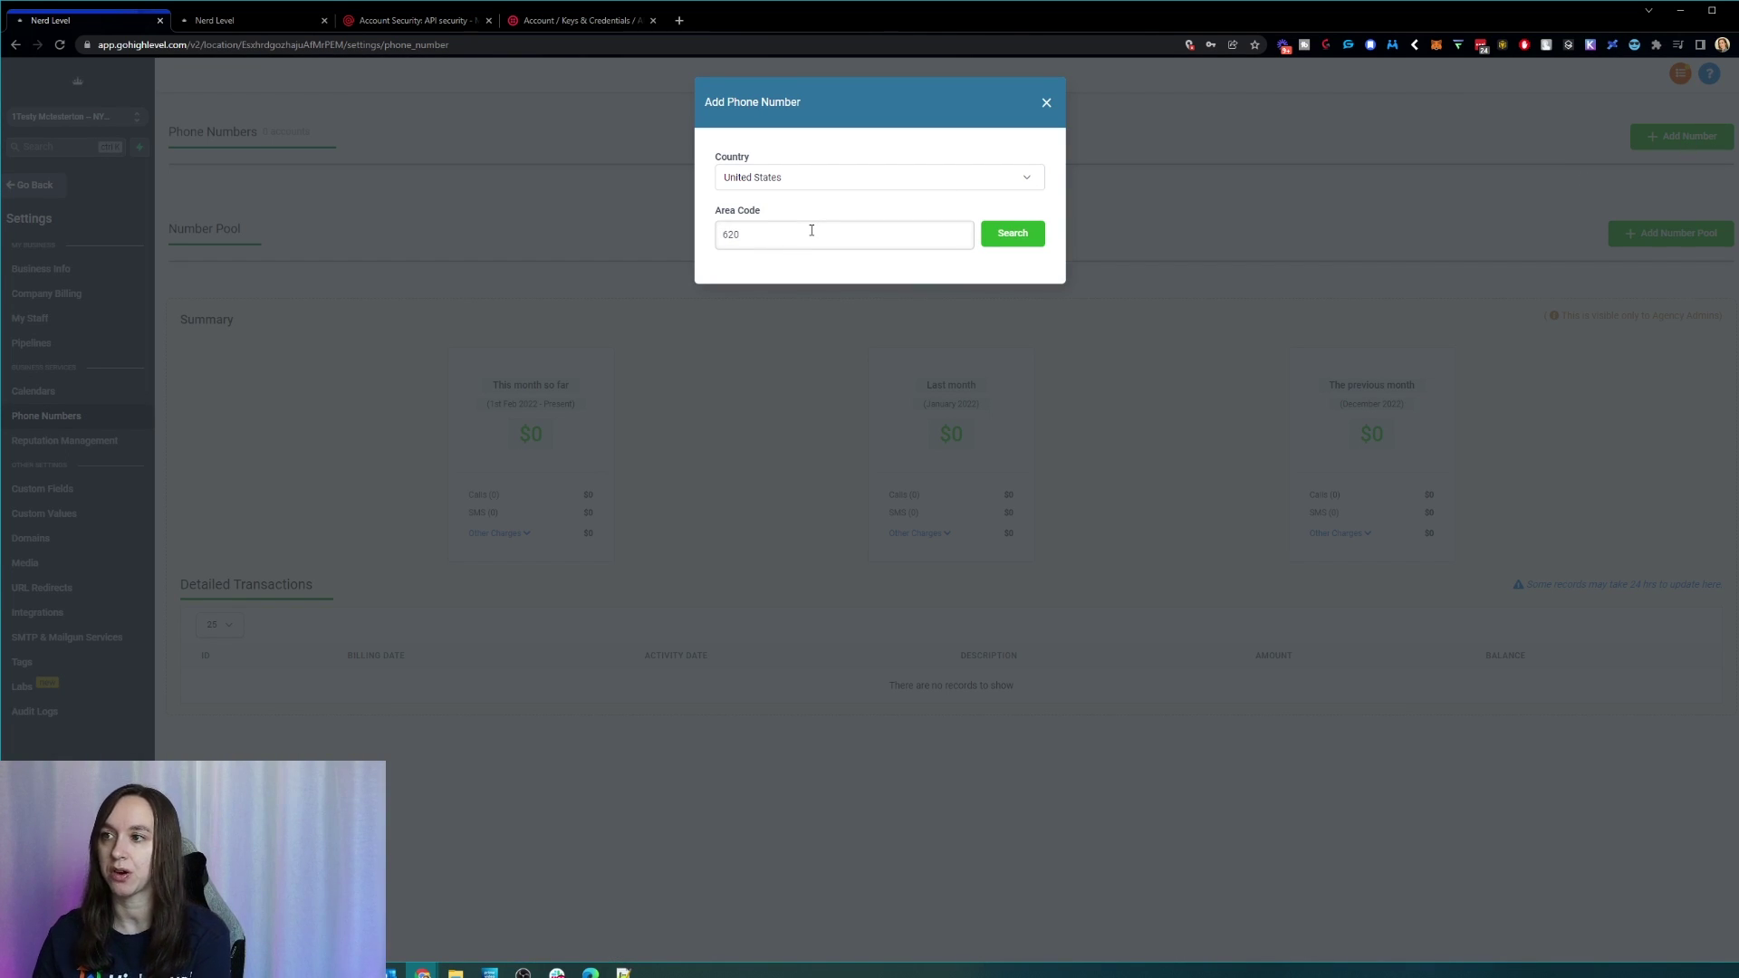
{"action": "key", "text": "Return"}
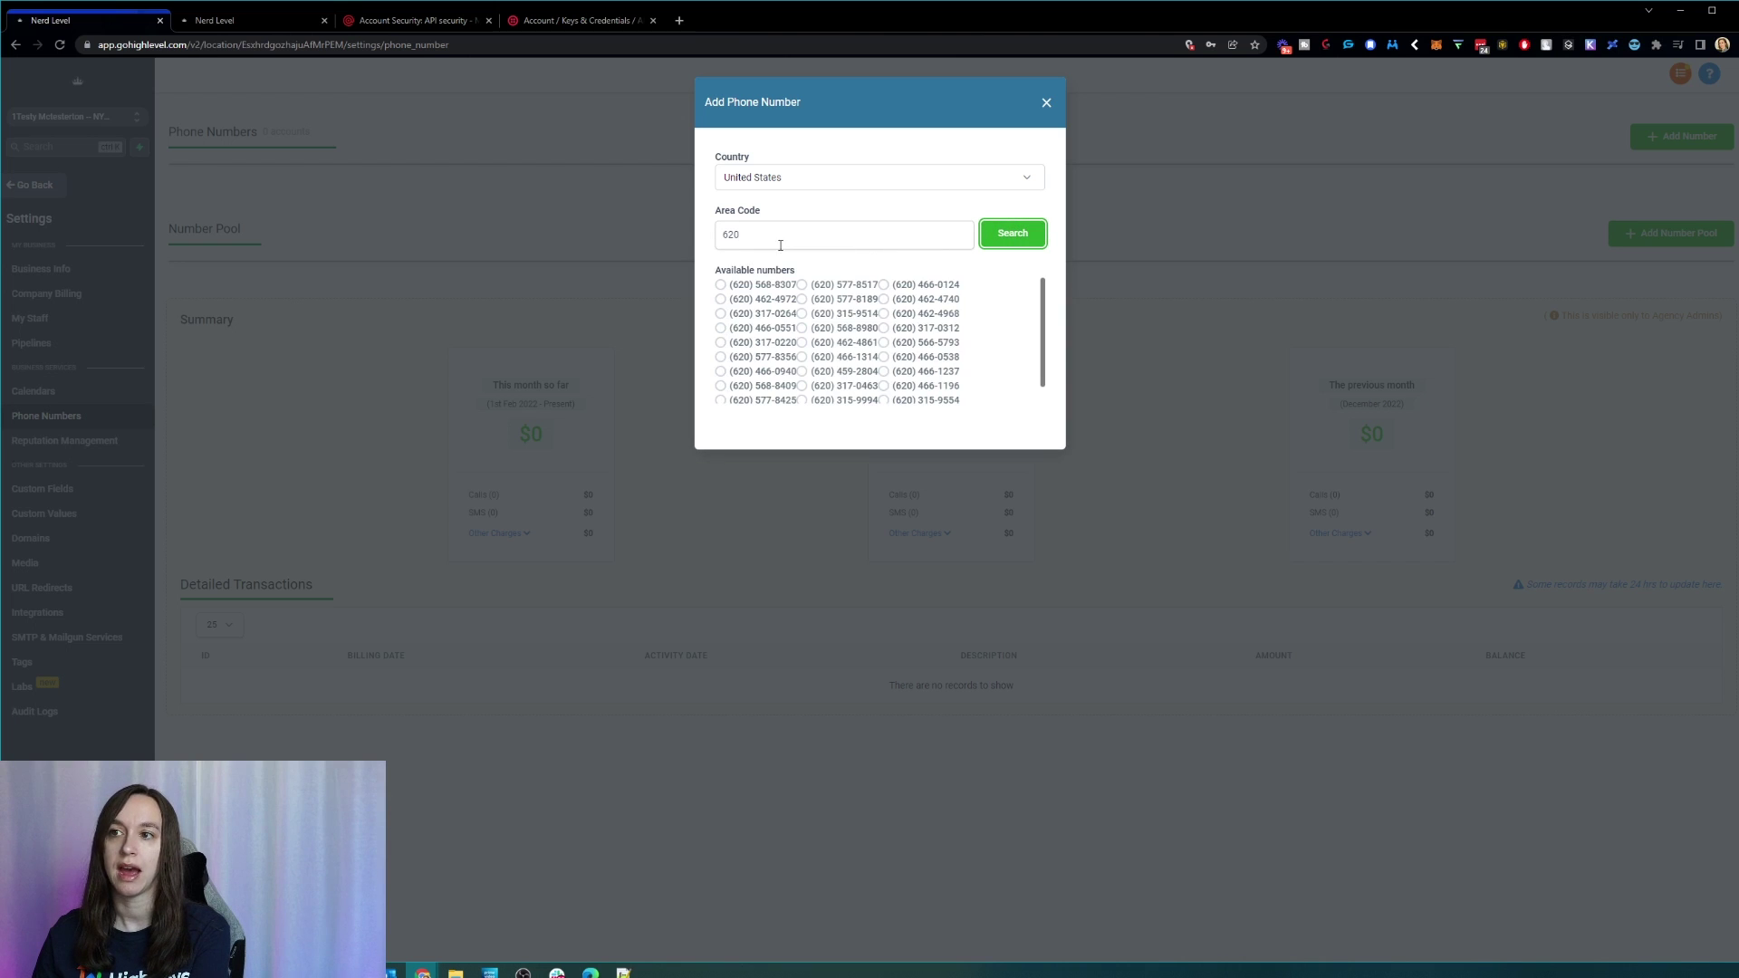
{"action": "left_click", "coordinate": [930, 330]}
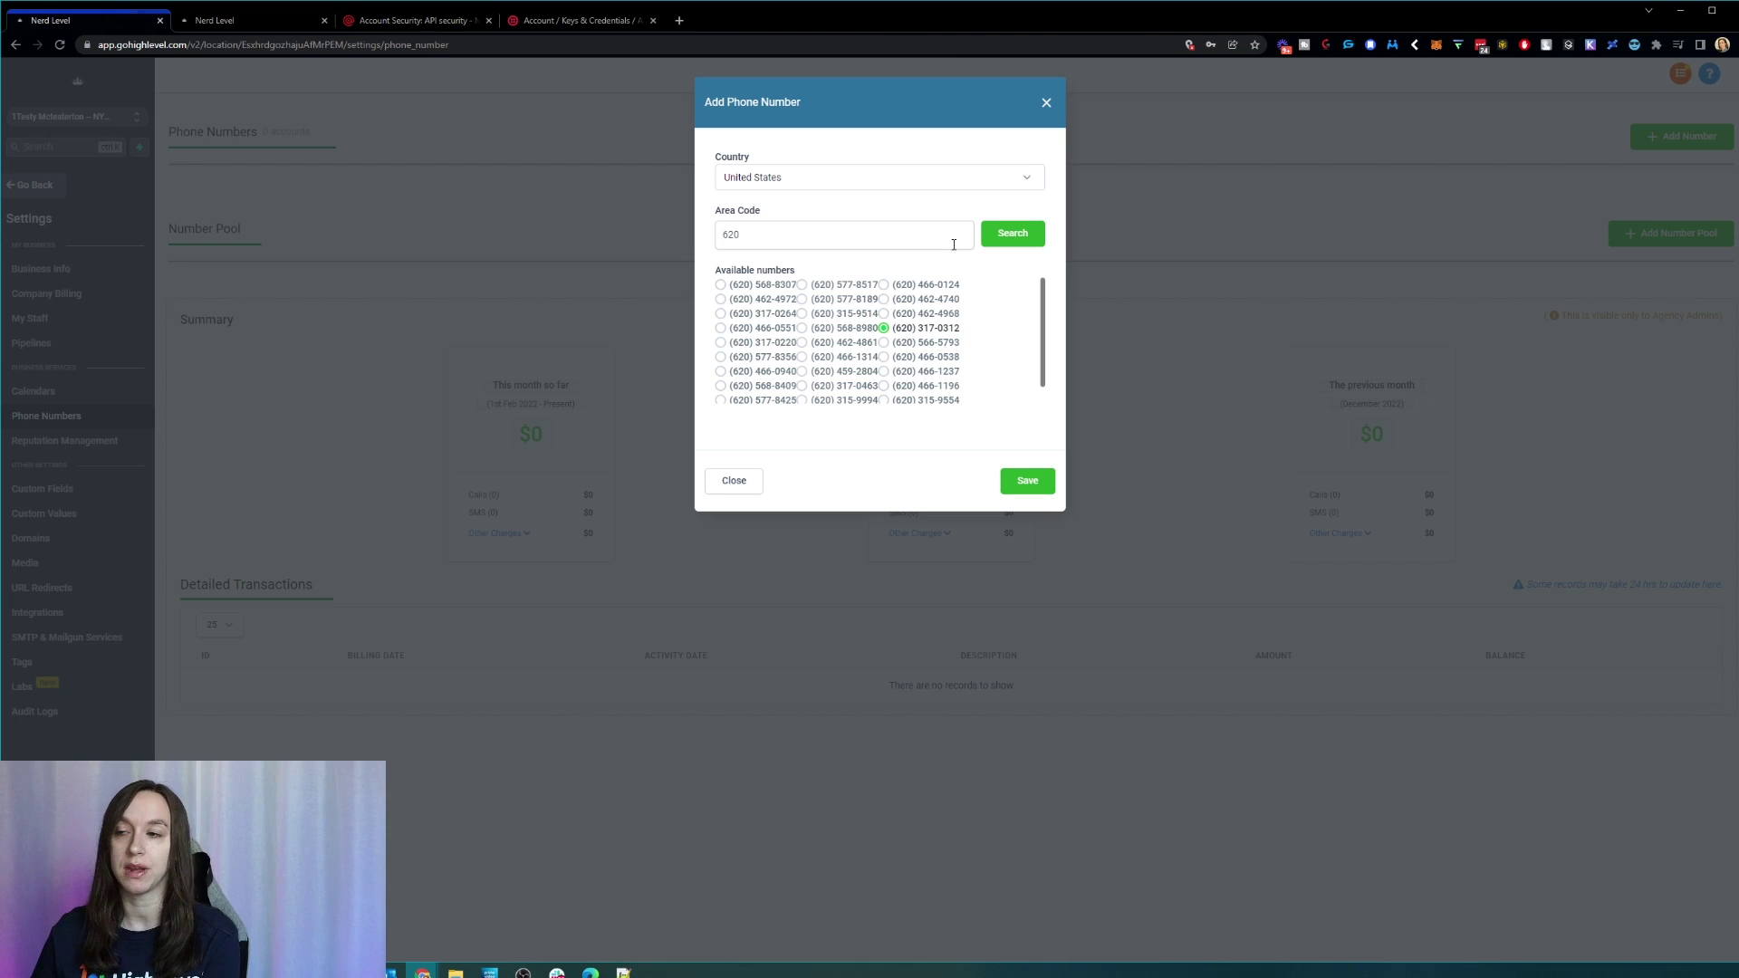
{"action": "left_click", "coordinate": [1046, 105]}
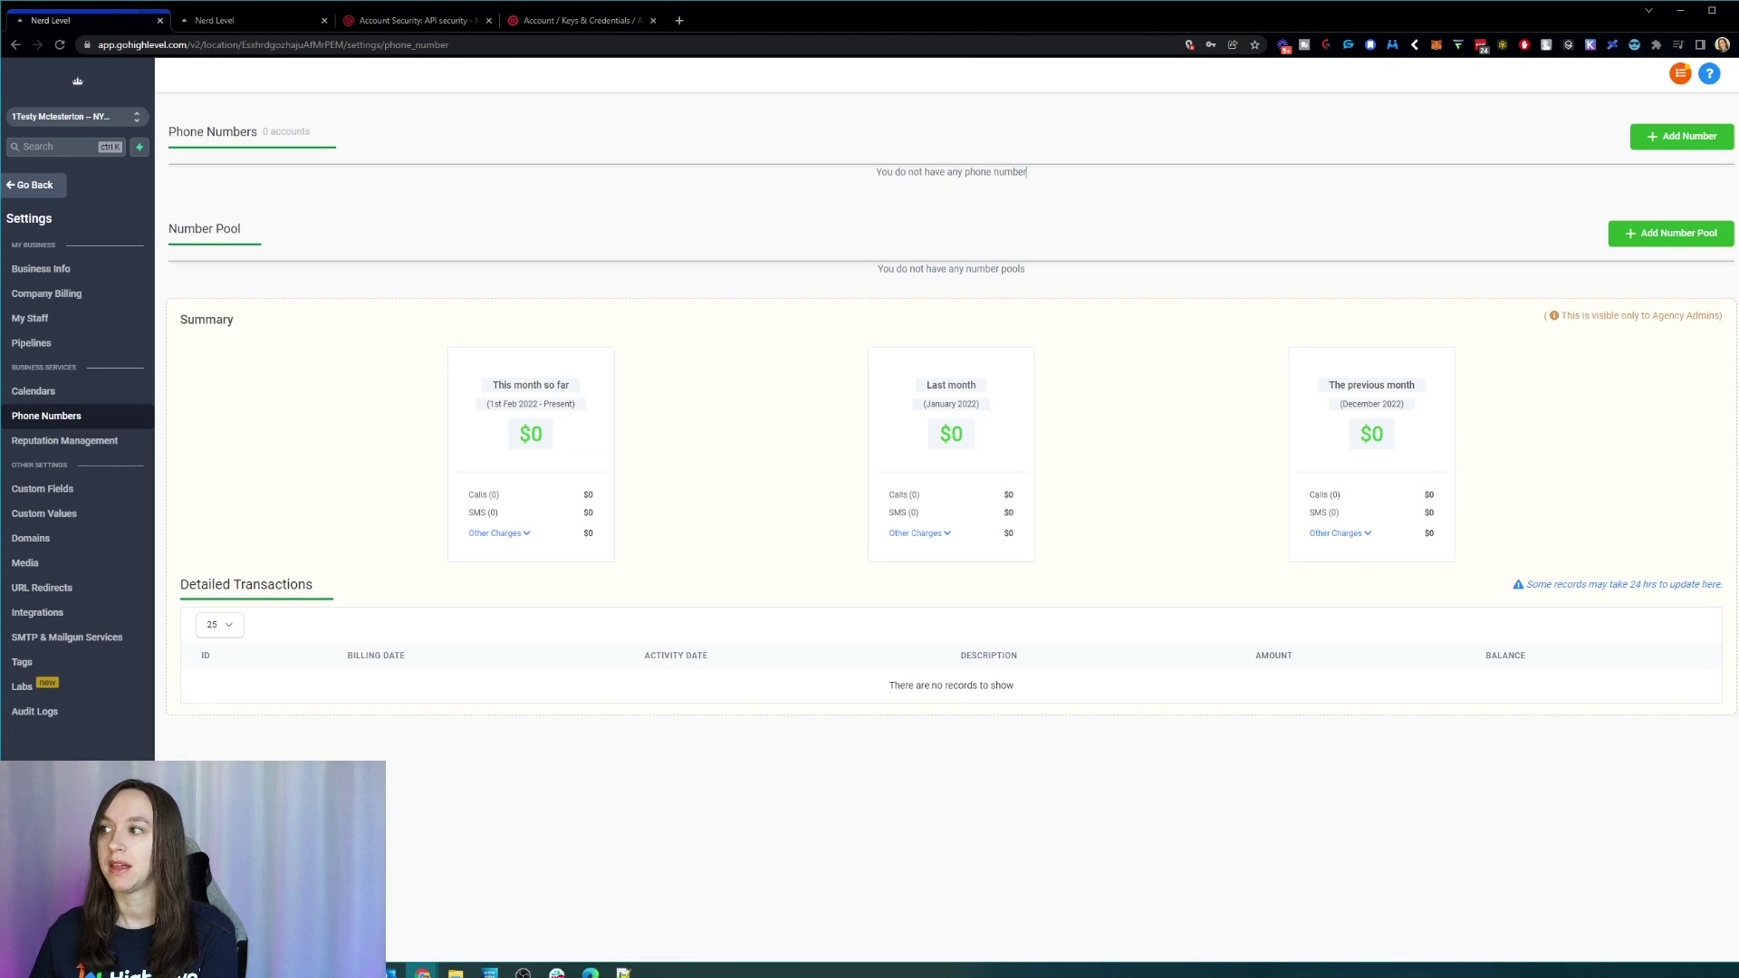
Step: Open and cancel a new number pool, then go to SMTP & Mailgun Services
{"action": "left_click", "coordinate": [1689, 242]}
{"action": "left_click", "coordinate": [799, 255]}
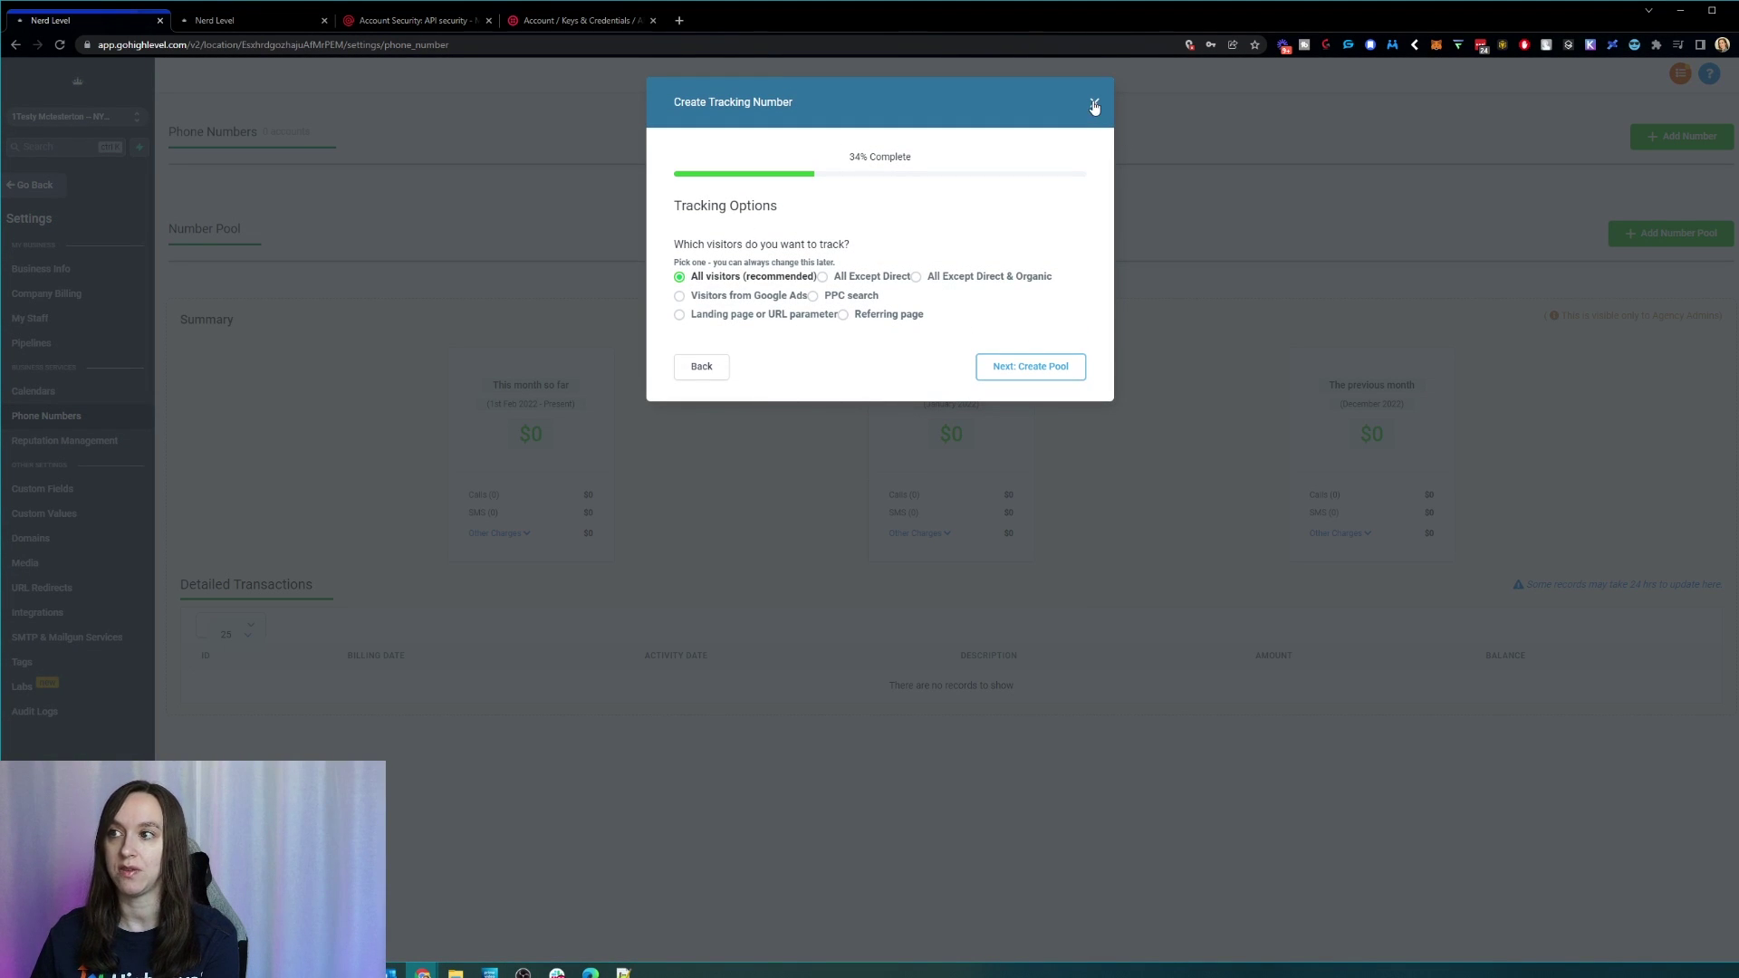
{"action": "left_click", "coordinate": [1094, 104]}
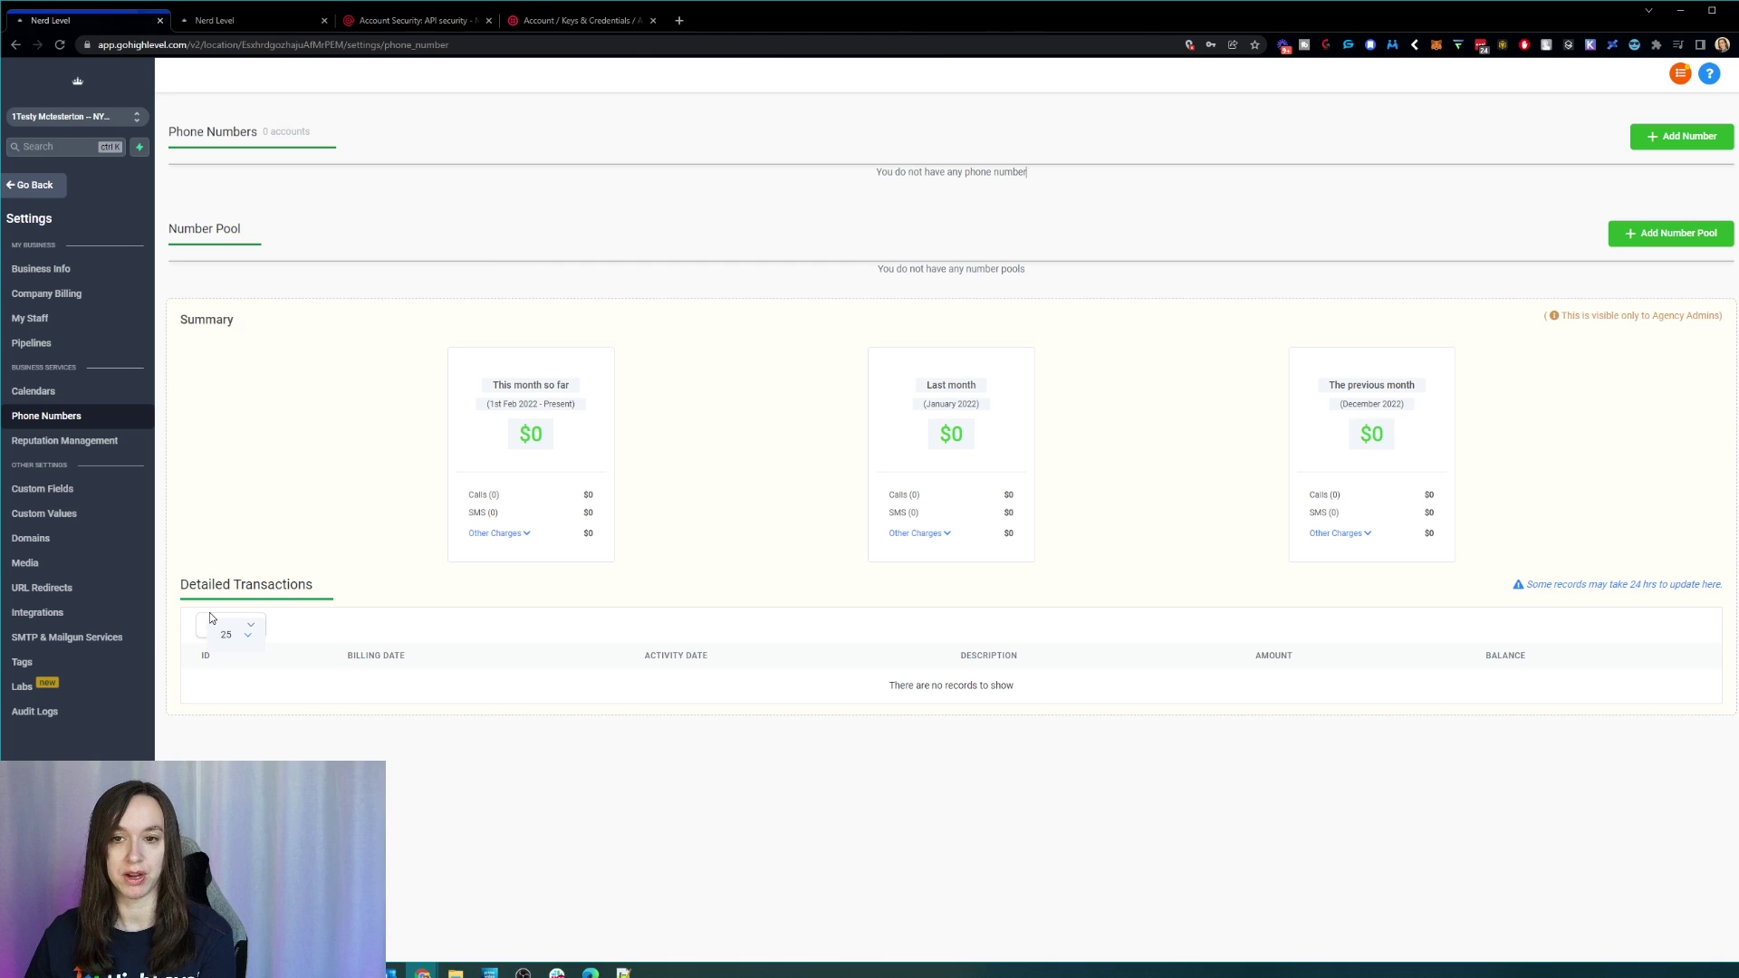
{"action": "left_click", "coordinate": [94, 639]}
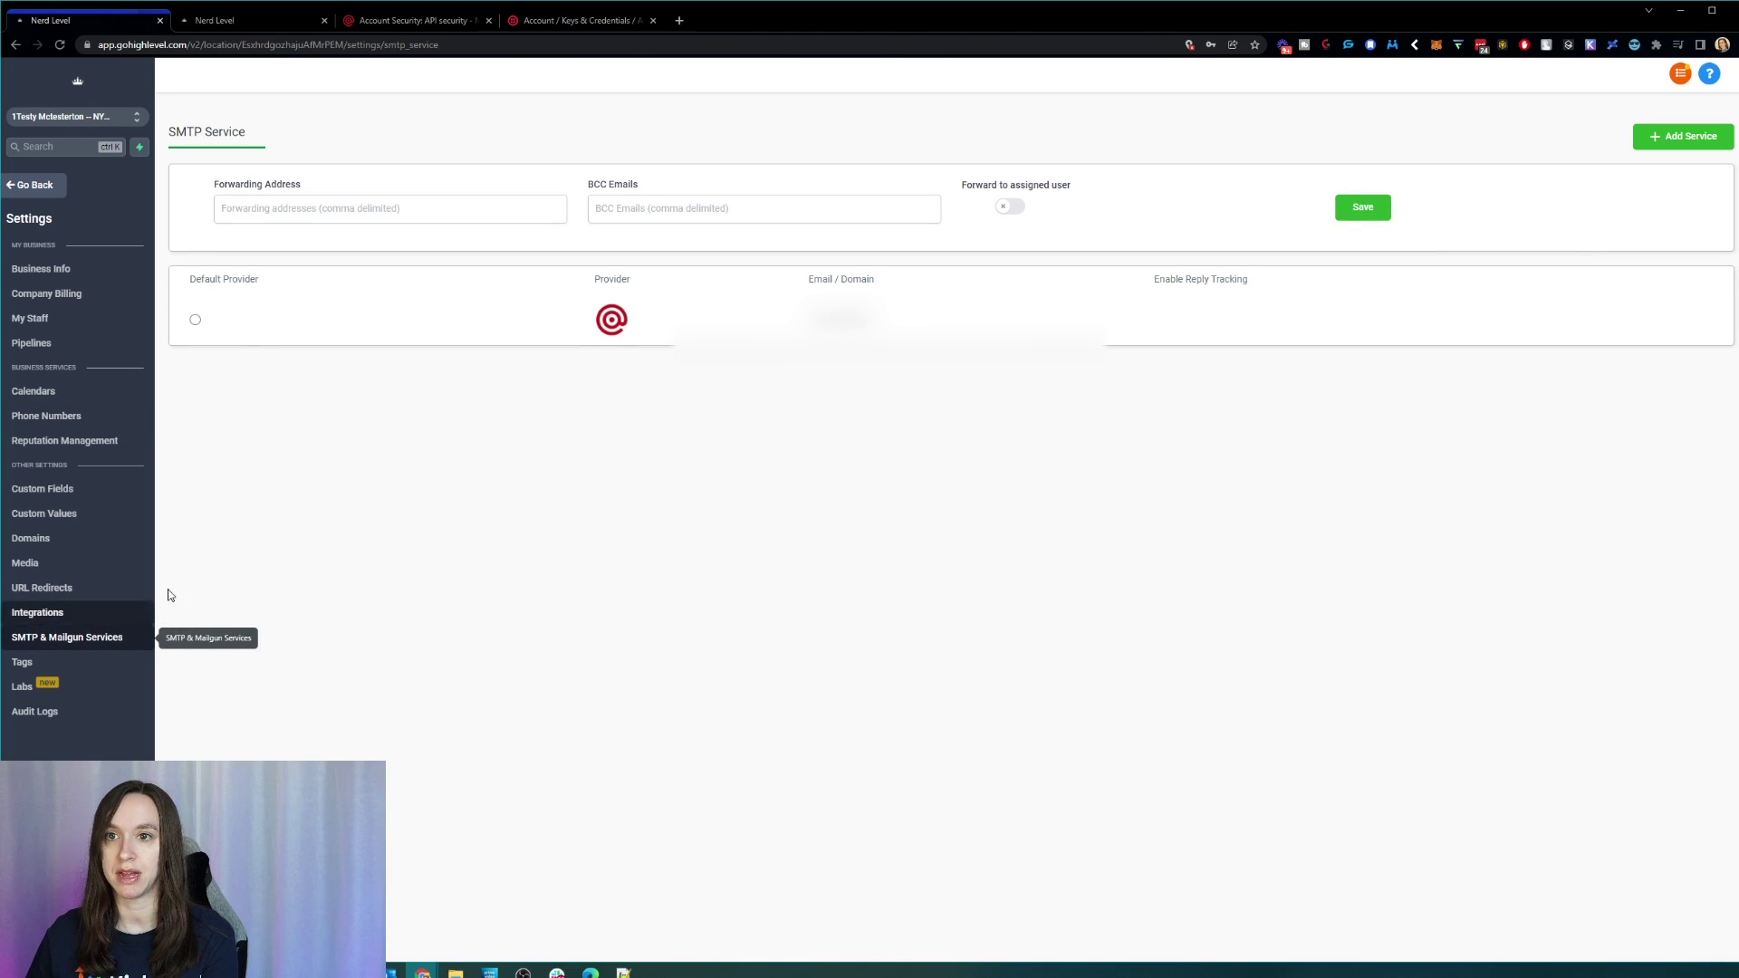
Step: Set Mailgun as the default provider, then view the agency's Mailgun connection details in Agency View
{"action": "left_click", "coordinate": [195, 320]}
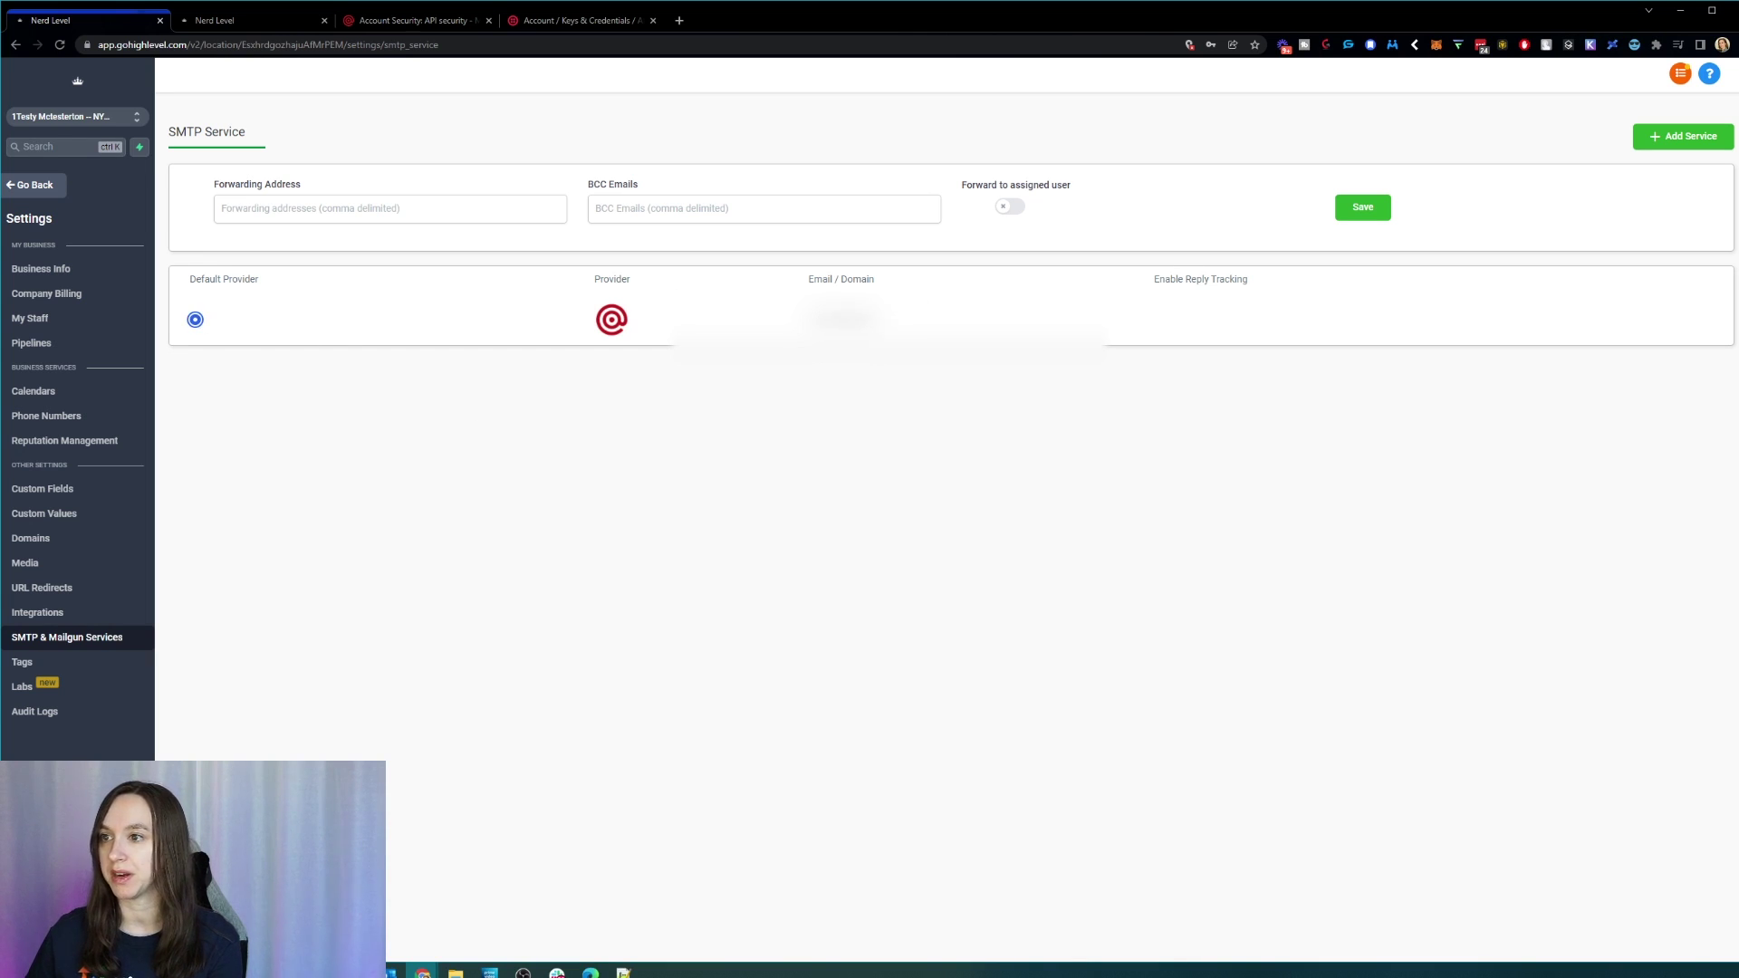
{"action": "left_click_drag", "start_coordinate": [883, 317], "coordinate": [761, 347]}
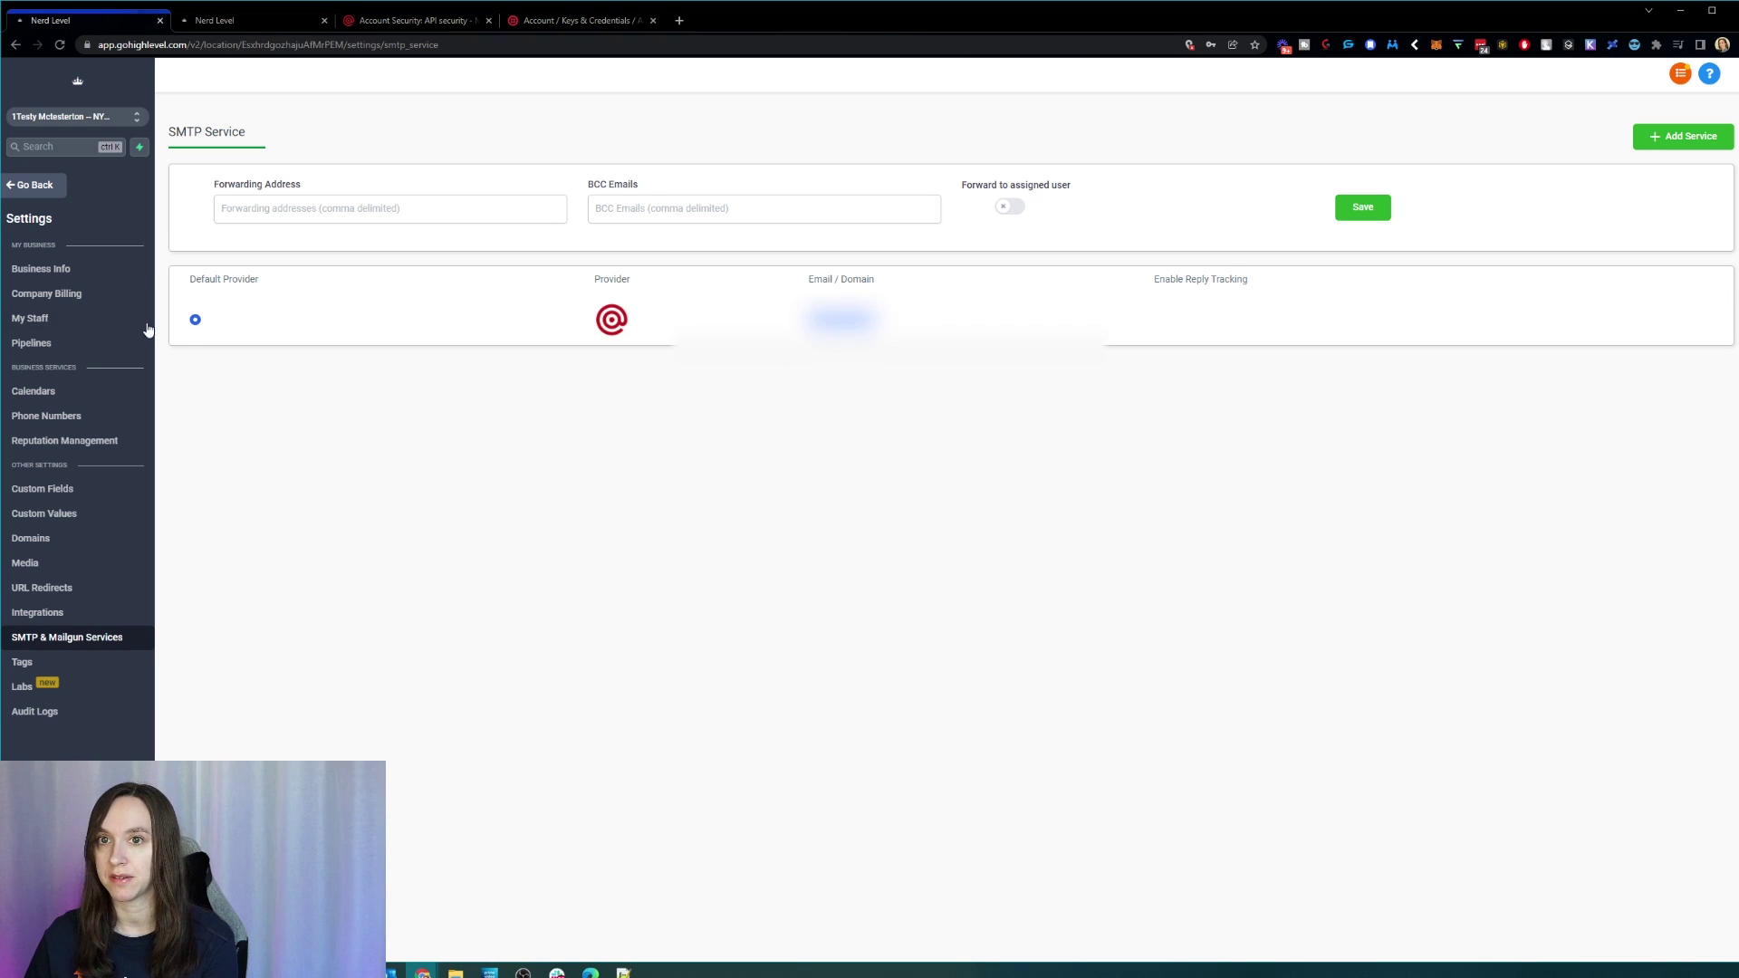
{"action": "left_click", "coordinate": [96, 122]}
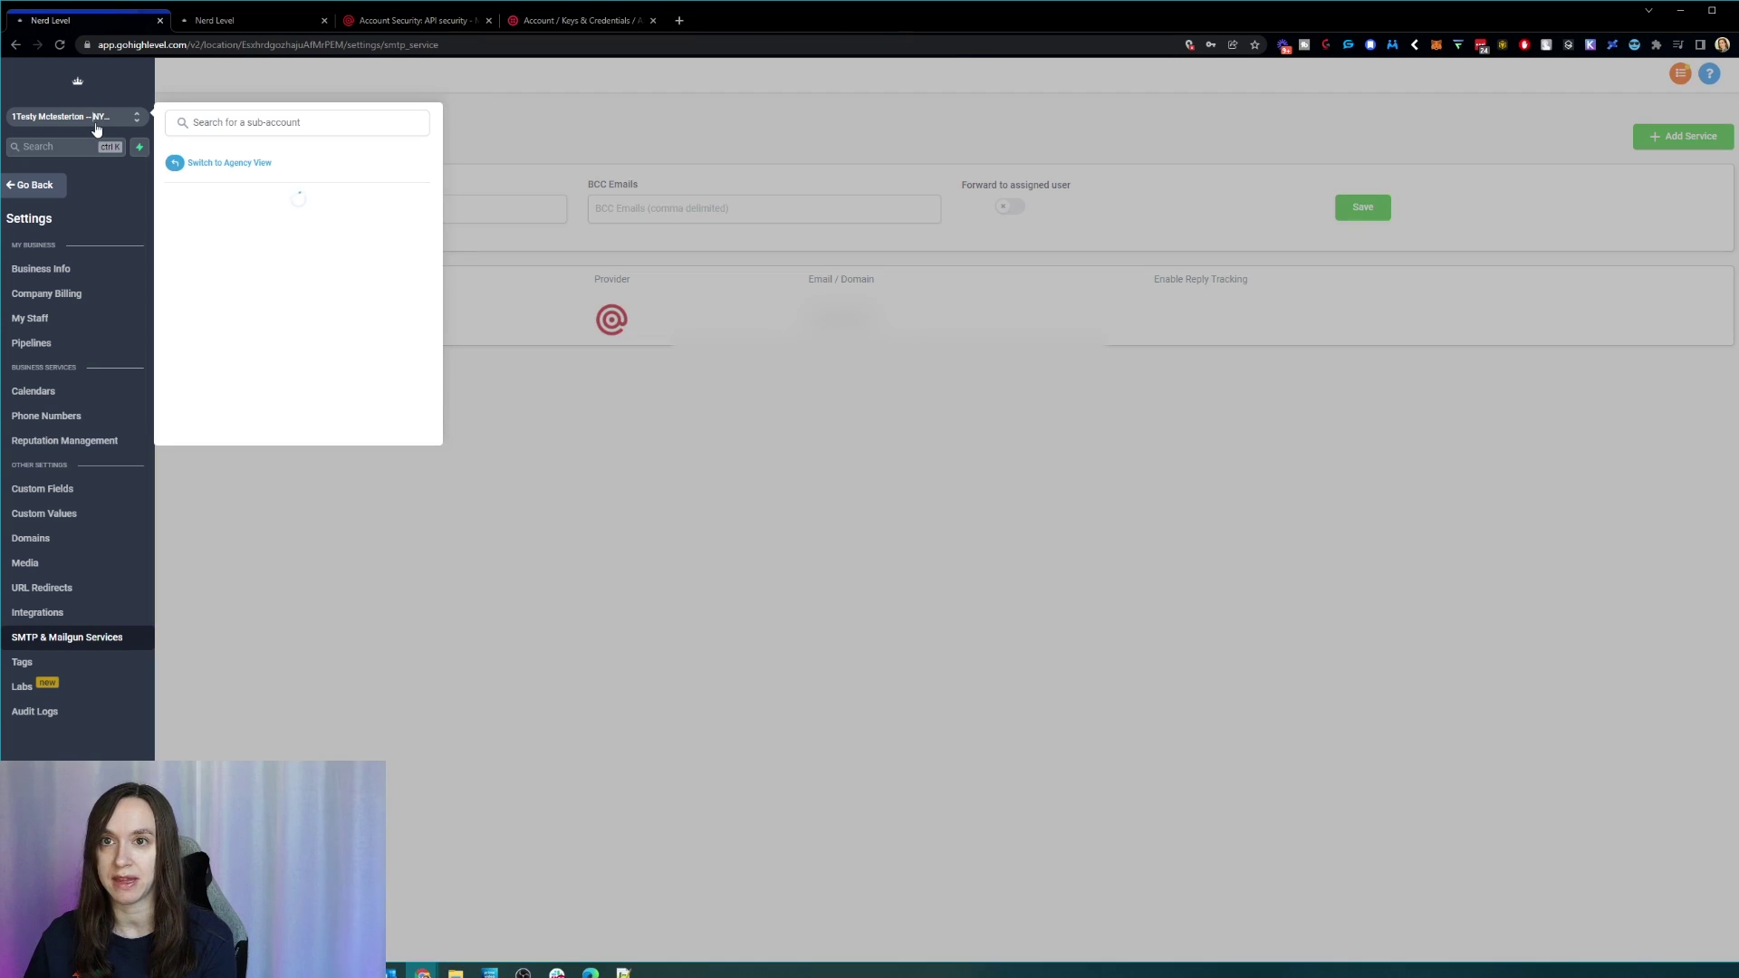
{"action": "left_click", "coordinate": [241, 163]}
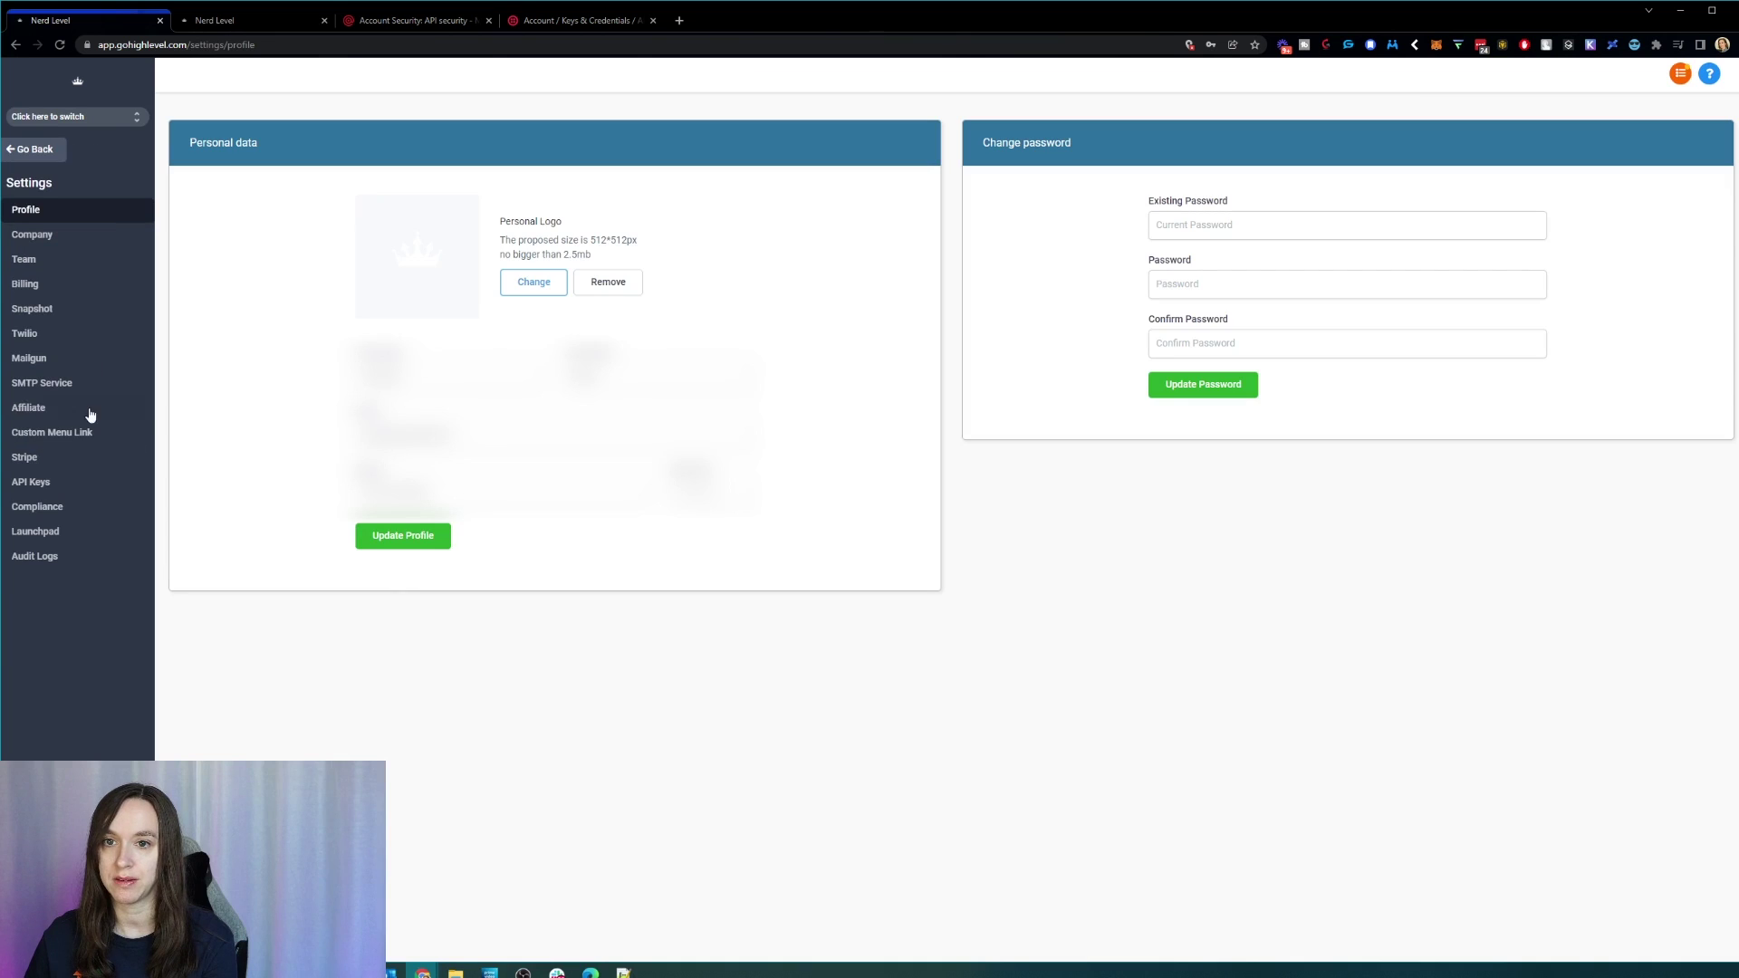
{"action": "left_click", "coordinate": [47, 360]}
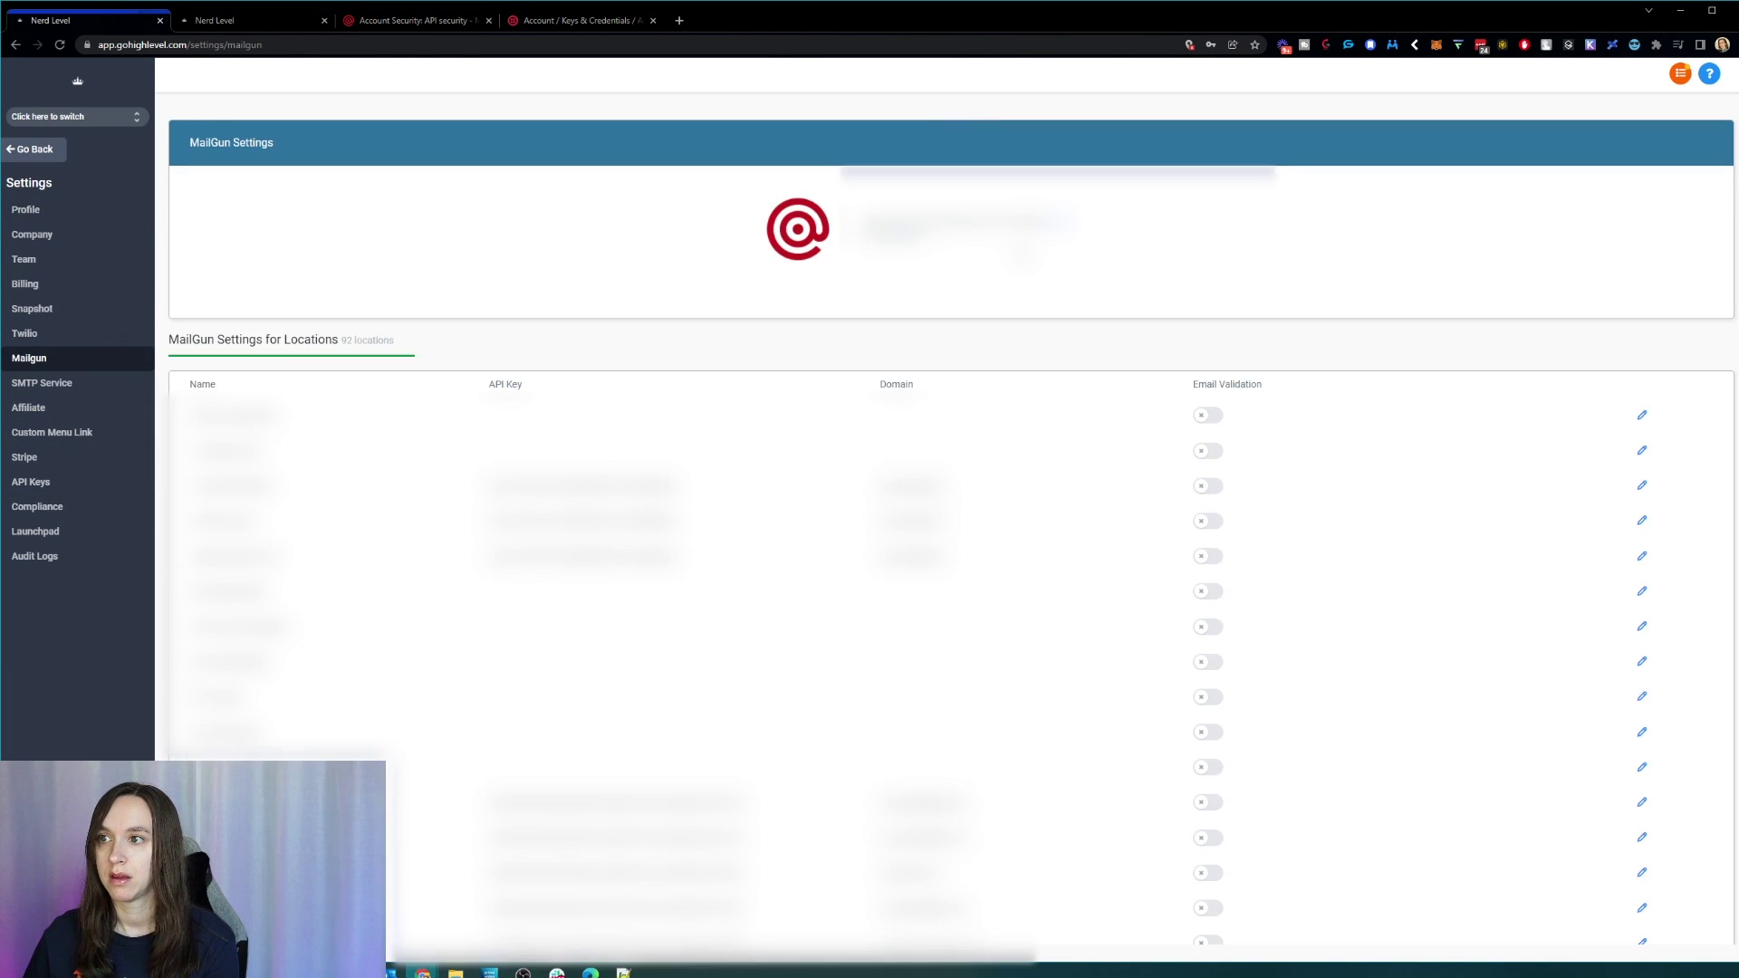
{"action": "left_click", "coordinate": [1065, 225]}
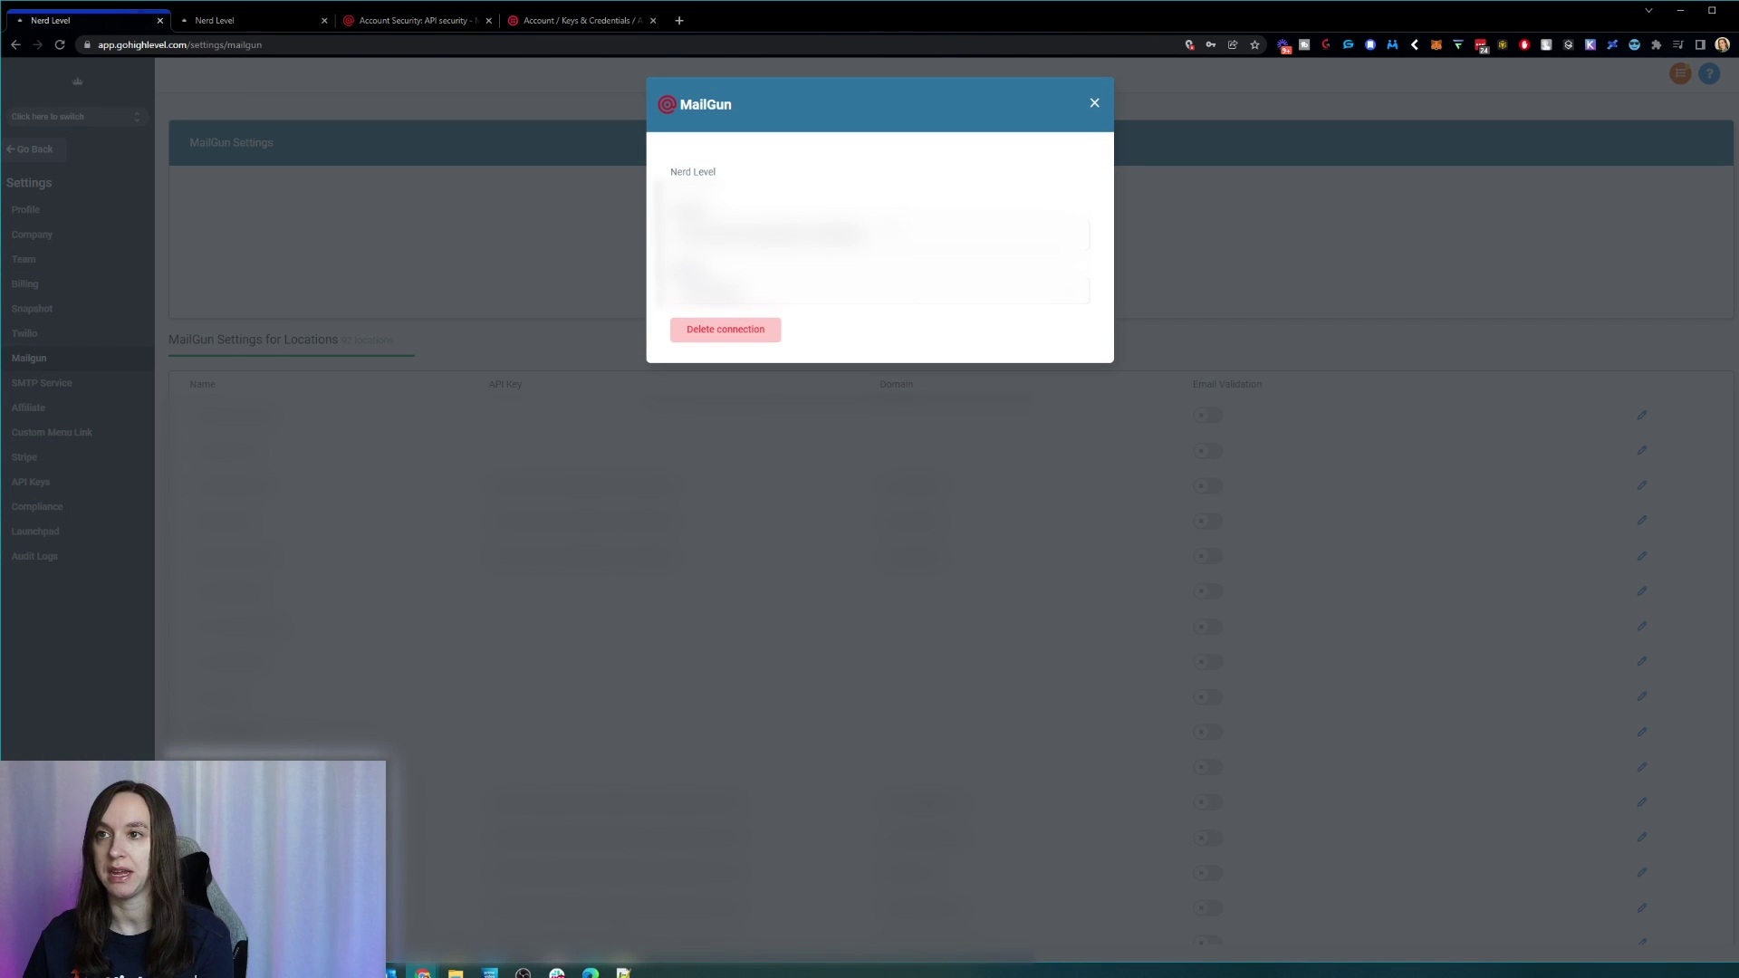
Step: Check the Twilio and Mailgun API keys, then return to the test sub-account's SMTP & Mailgun settings
{"action": "left_click", "coordinate": [585, 22]}
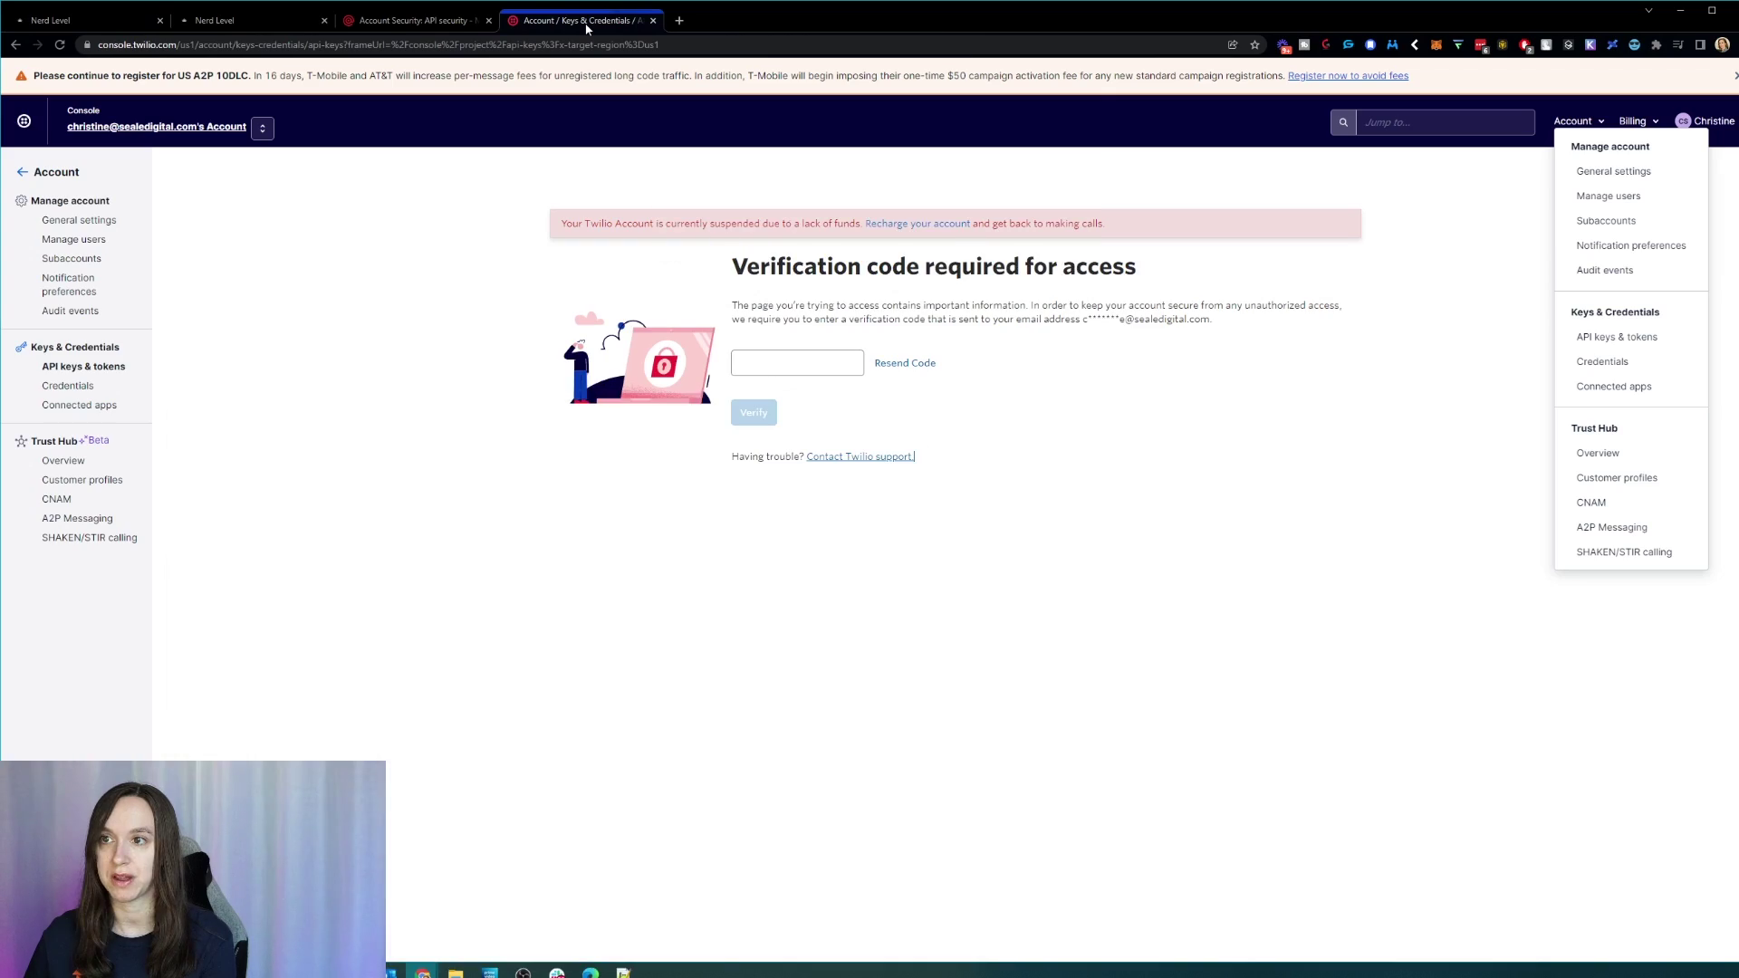
{"action": "left_click", "coordinate": [481, 22]}
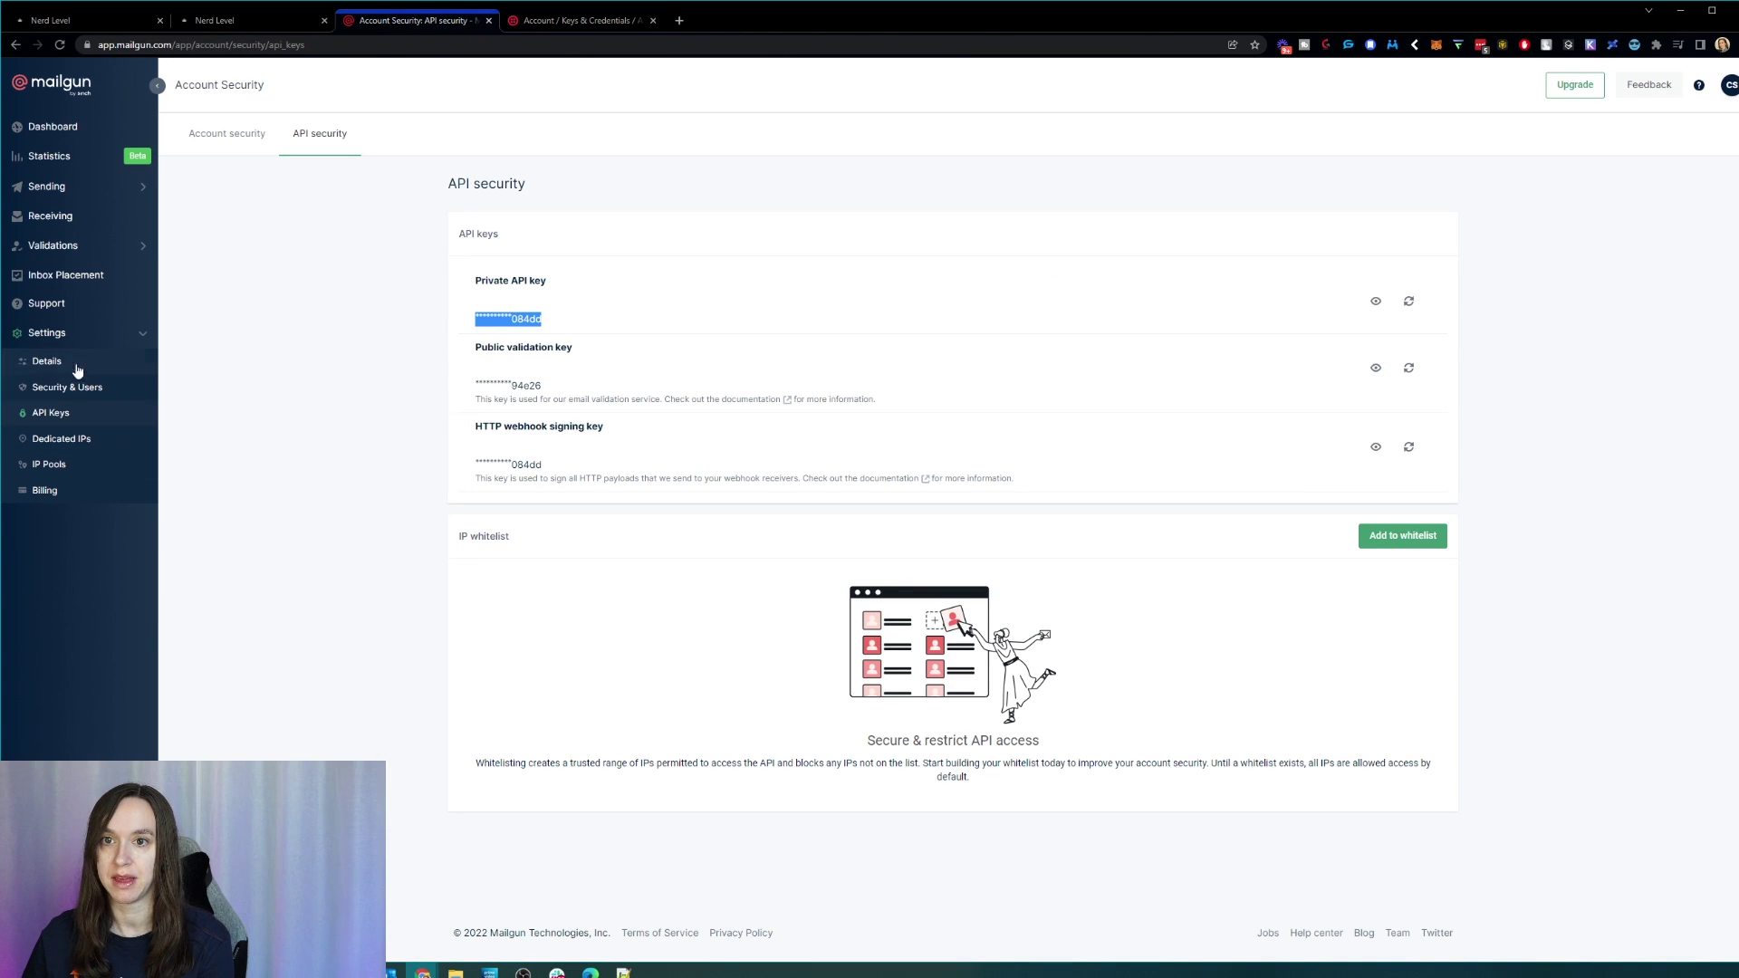
{"action": "left_click", "coordinate": [102, 20]}
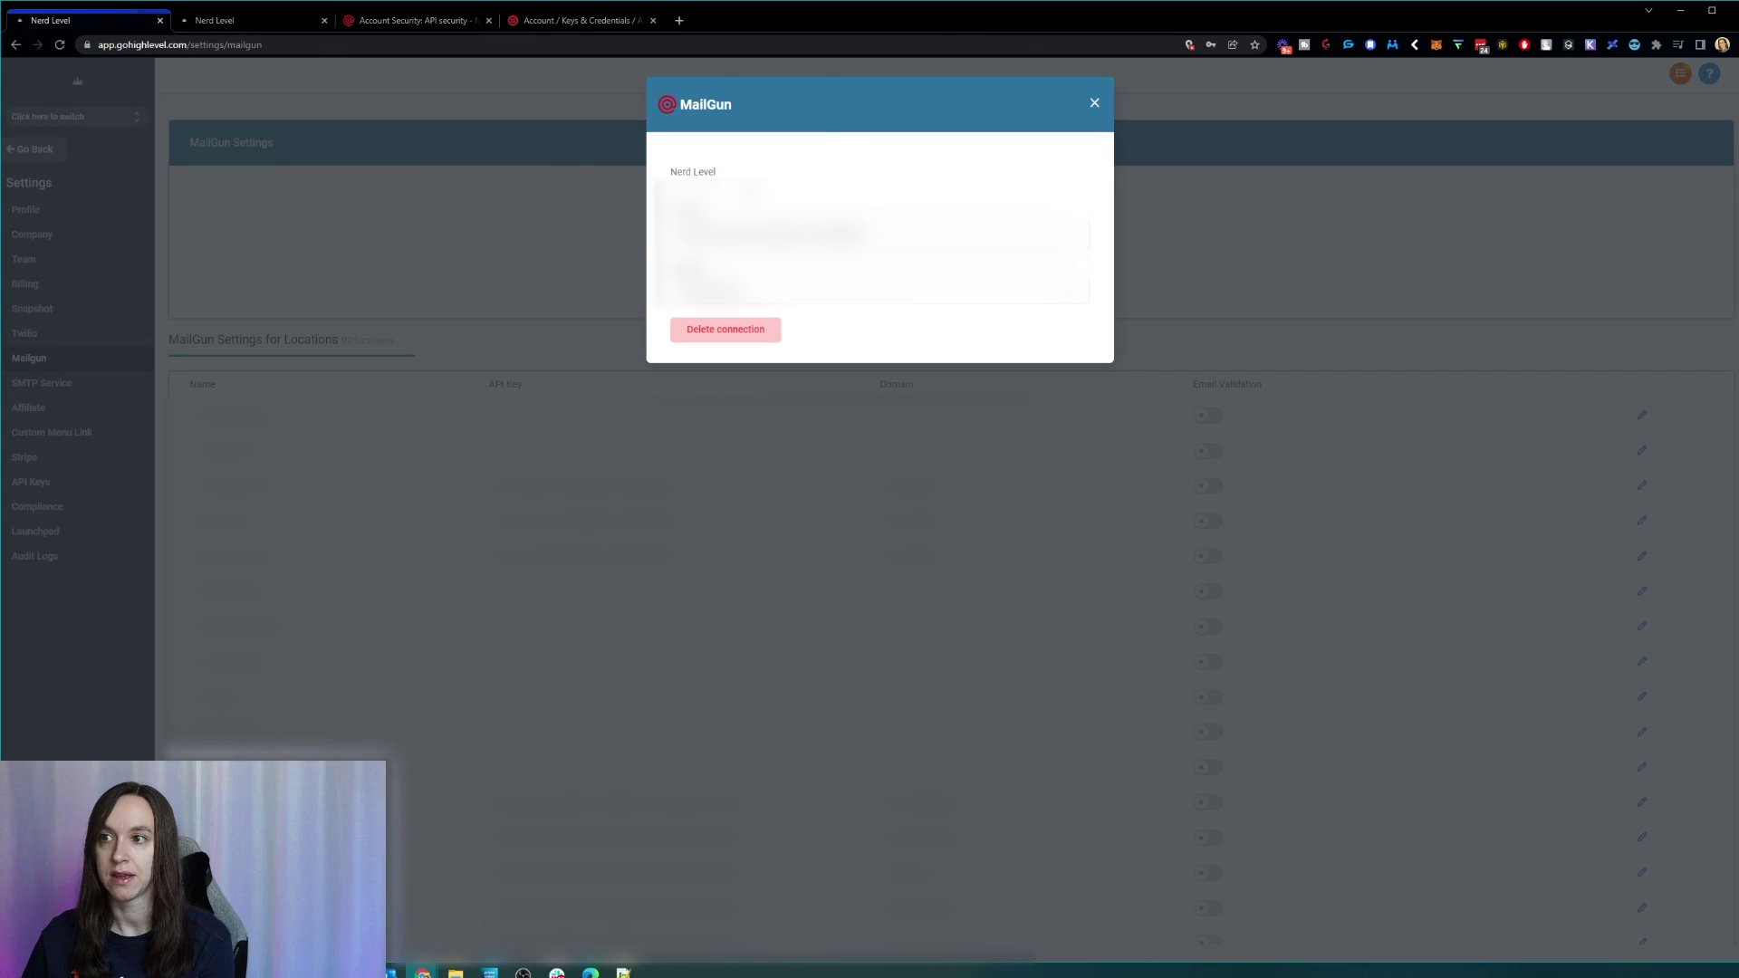
{"action": "left_click", "coordinate": [1093, 103]}
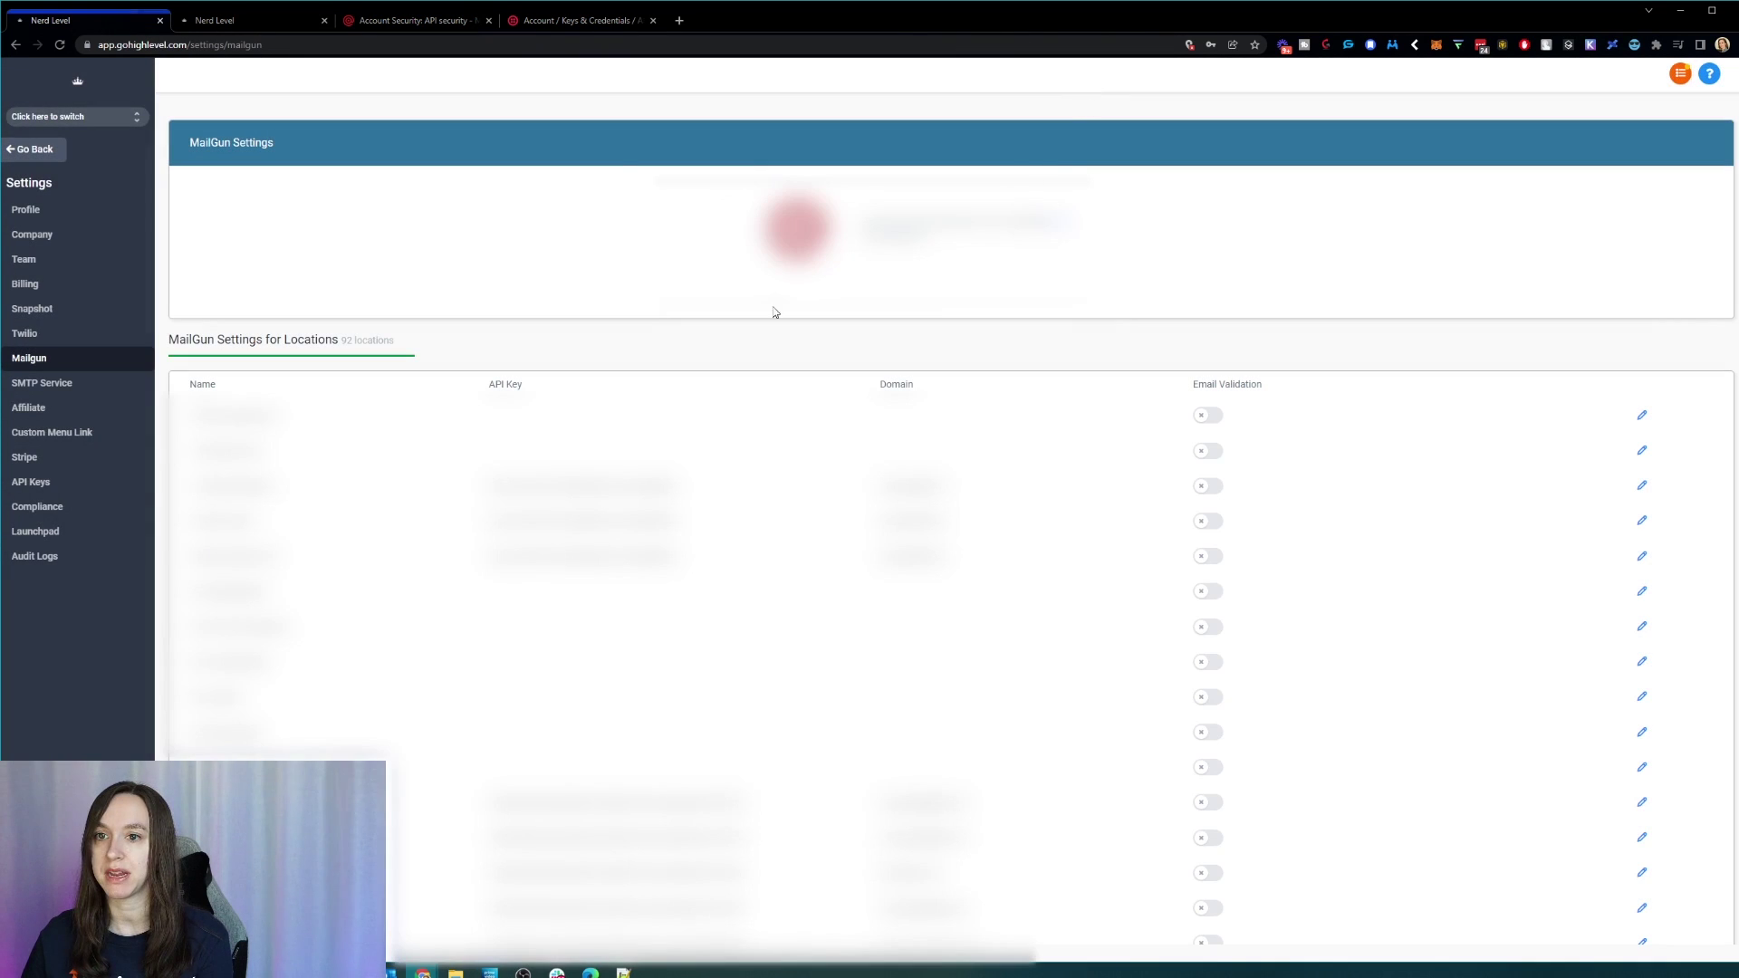
{"action": "left_click", "coordinate": [112, 117]}
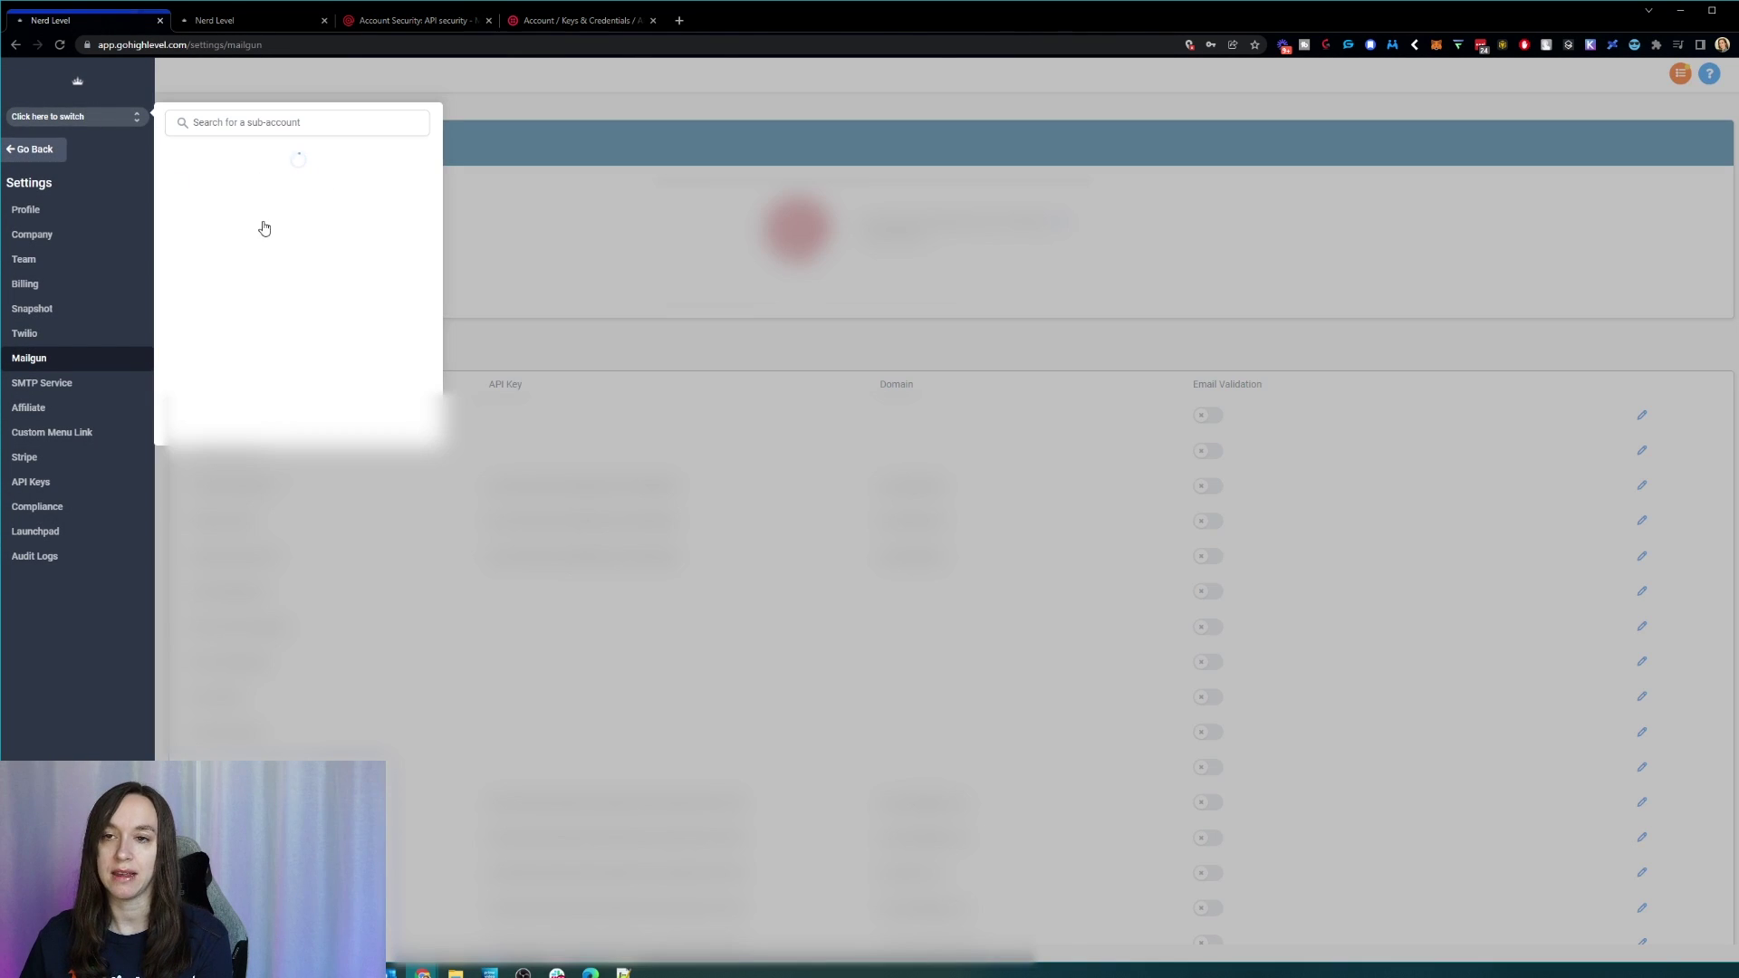
{"action": "left_click", "coordinate": [272, 188]}
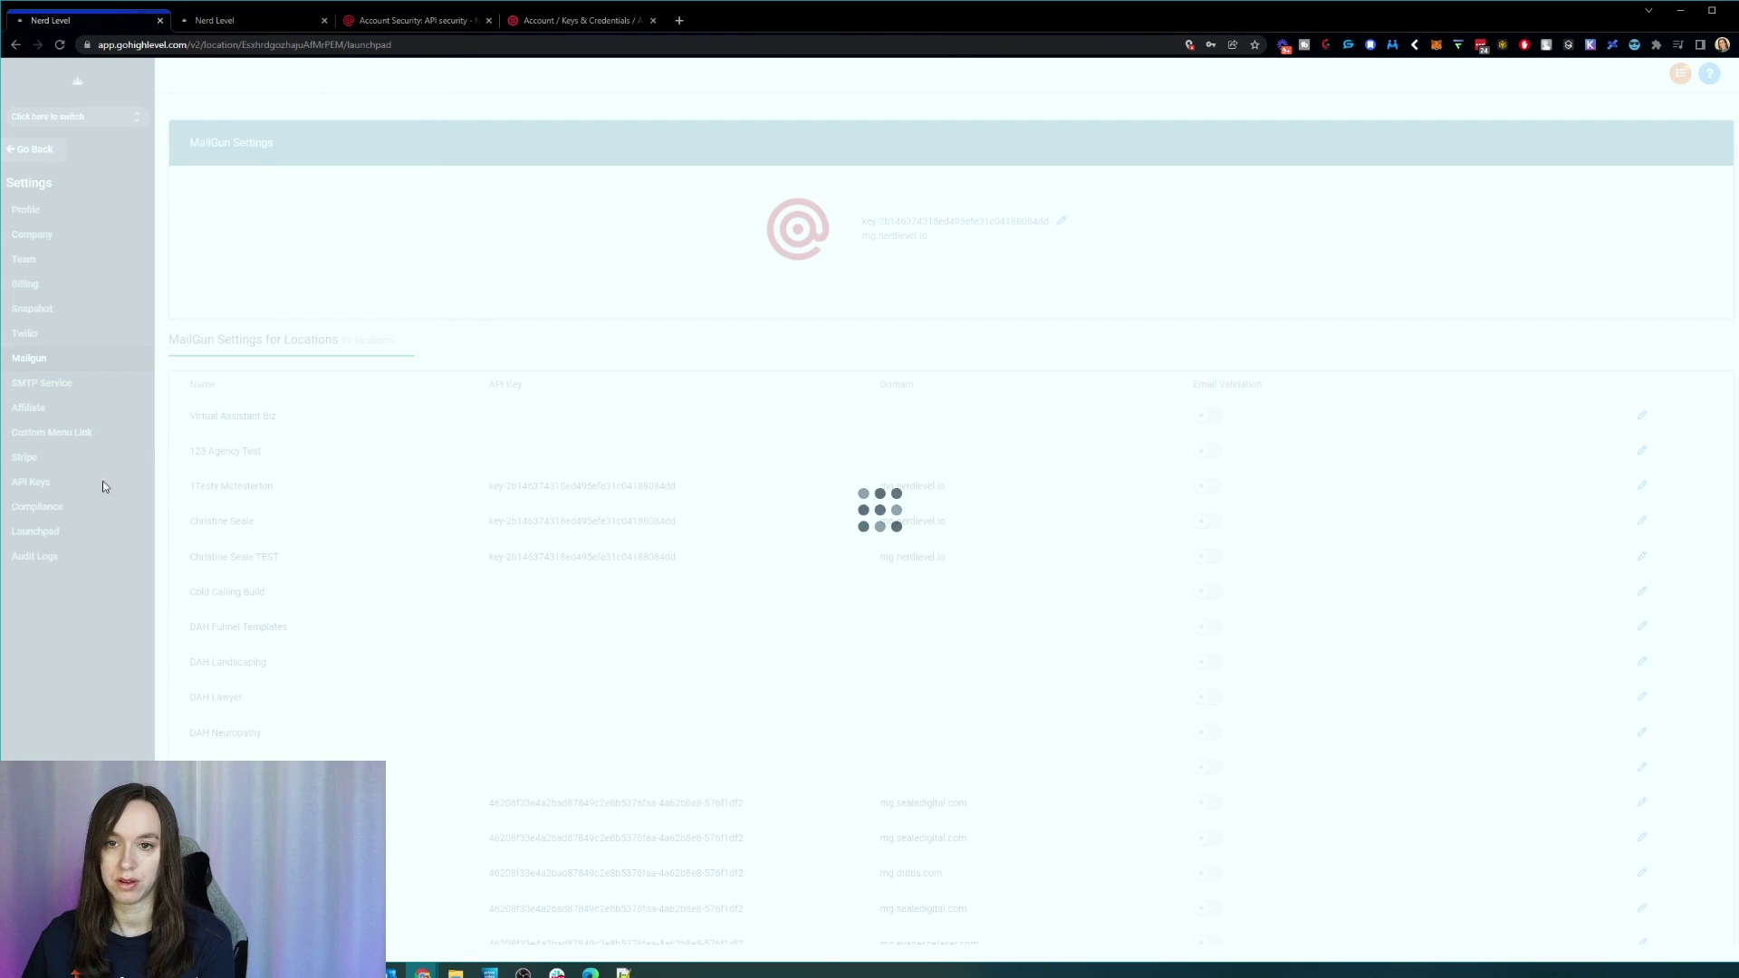
{"action": "left_click", "coordinate": [45, 941]}
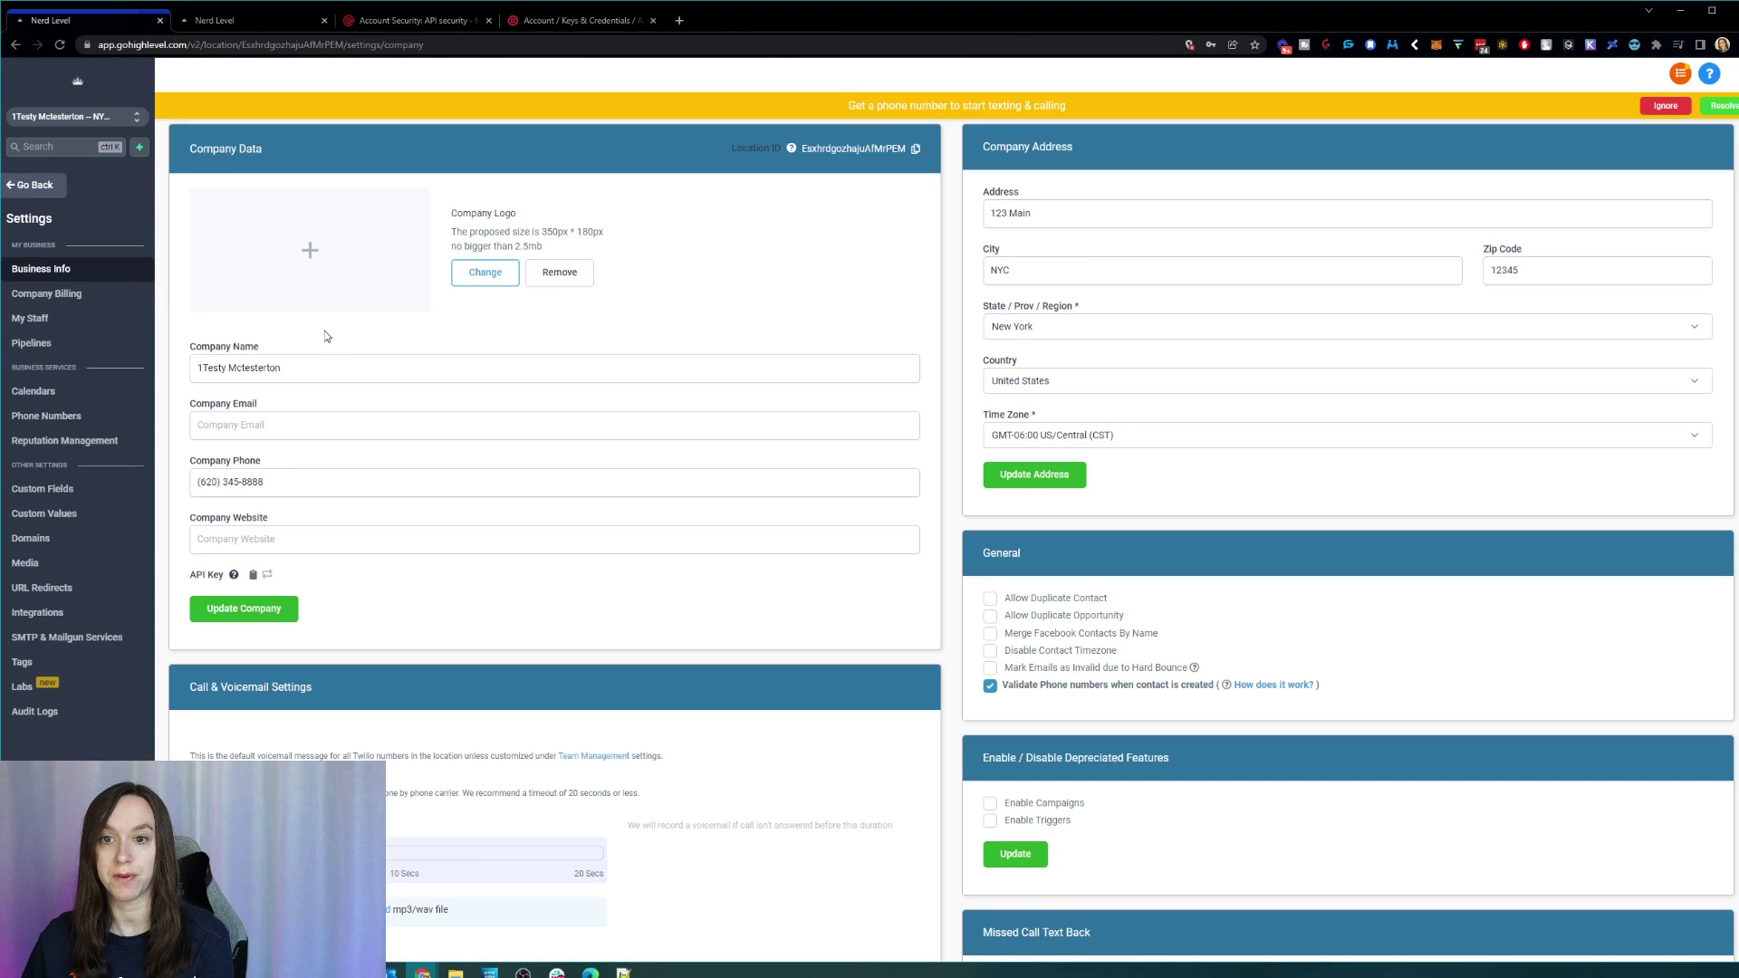
{"action": "left_click", "coordinate": [96, 637]}
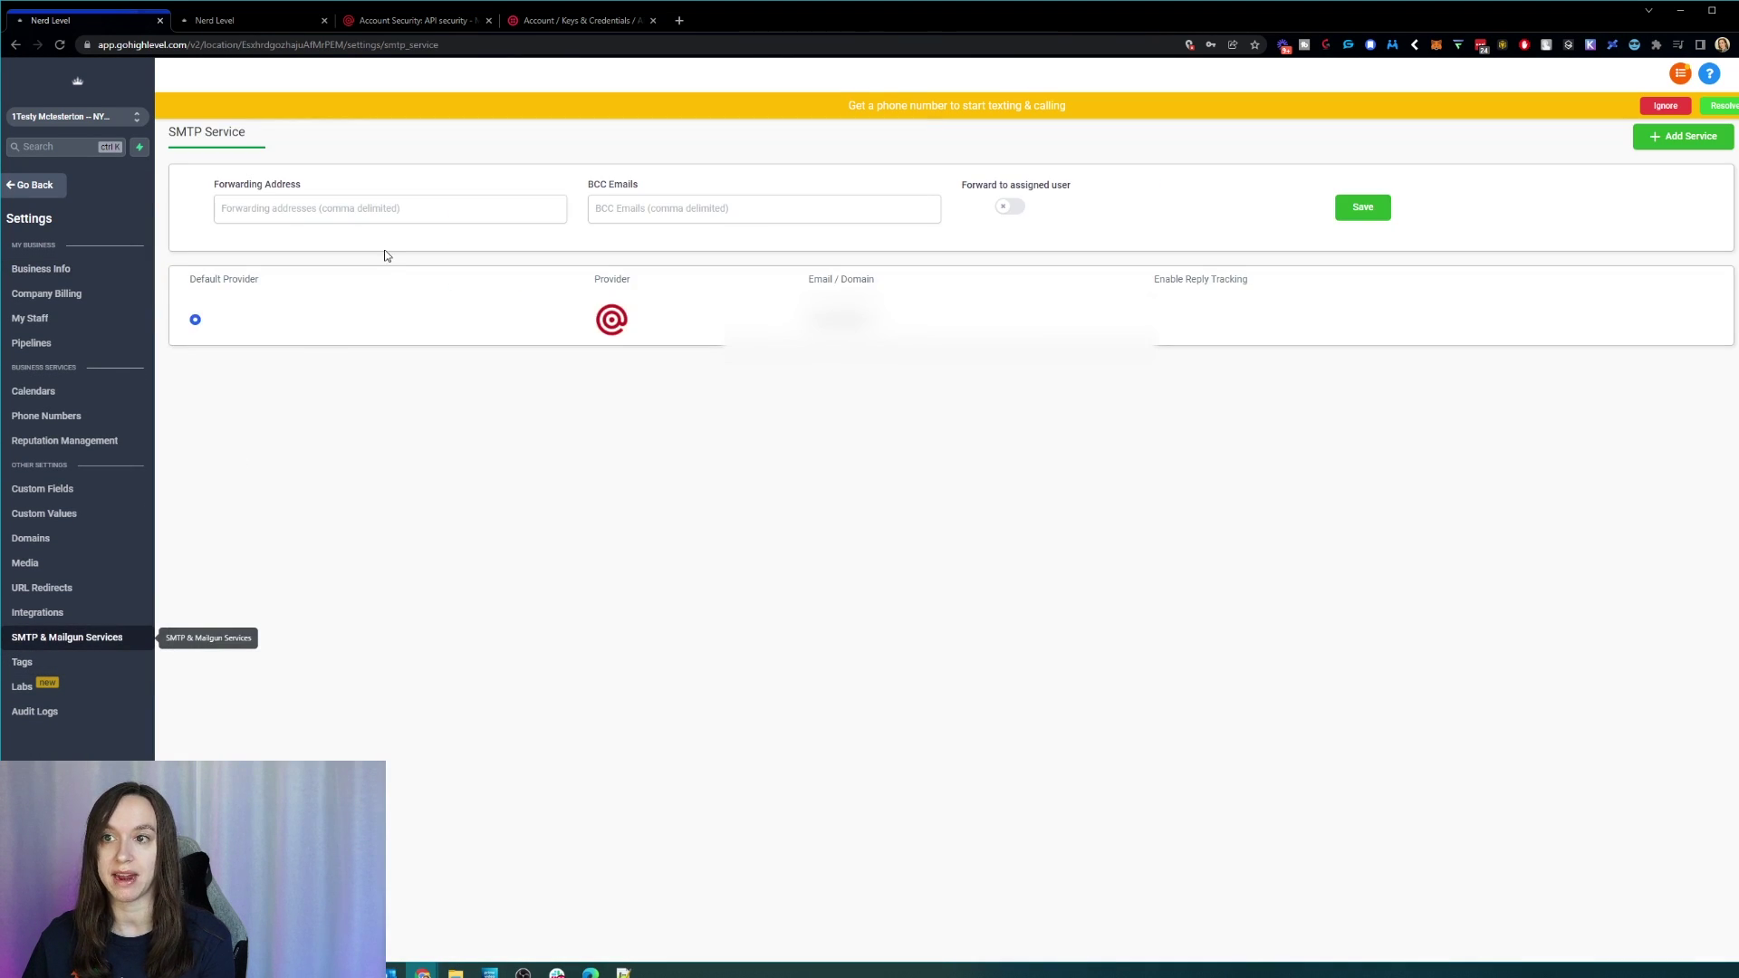
Step: Confirm Mailgun as default, leave the forwarding address empty, and move to the Integrations settings
{"action": "left_click", "coordinate": [192, 318]}
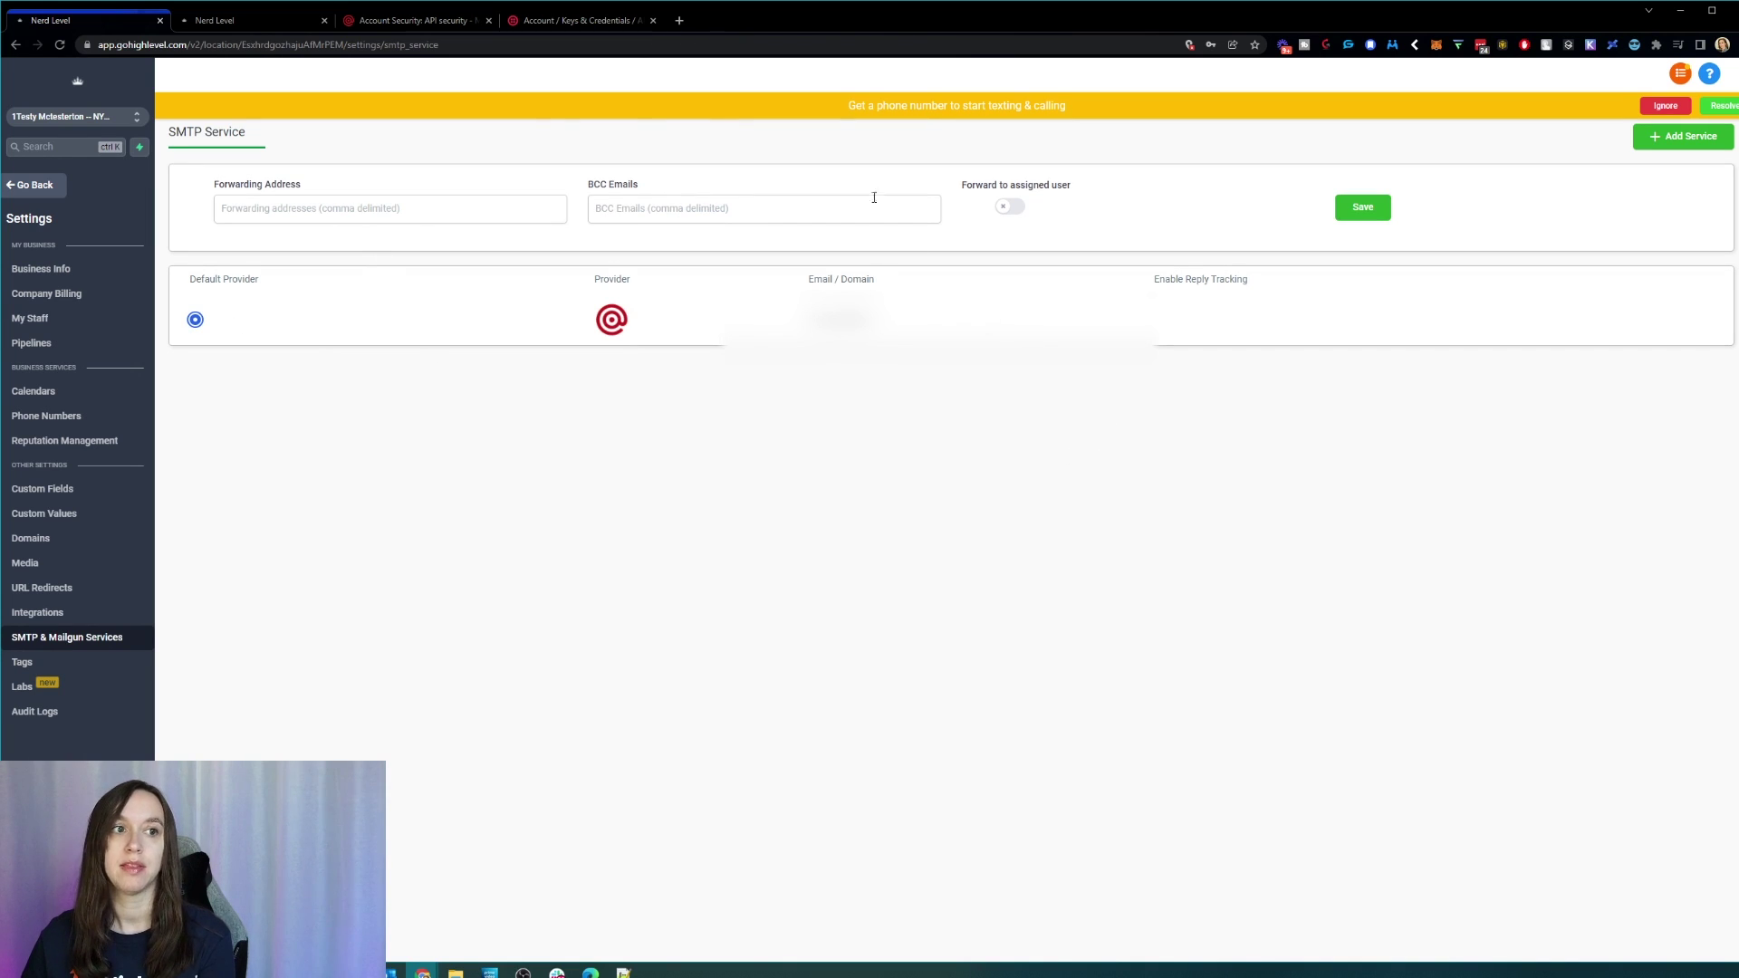
{"action": "left_click", "coordinate": [374, 197]}
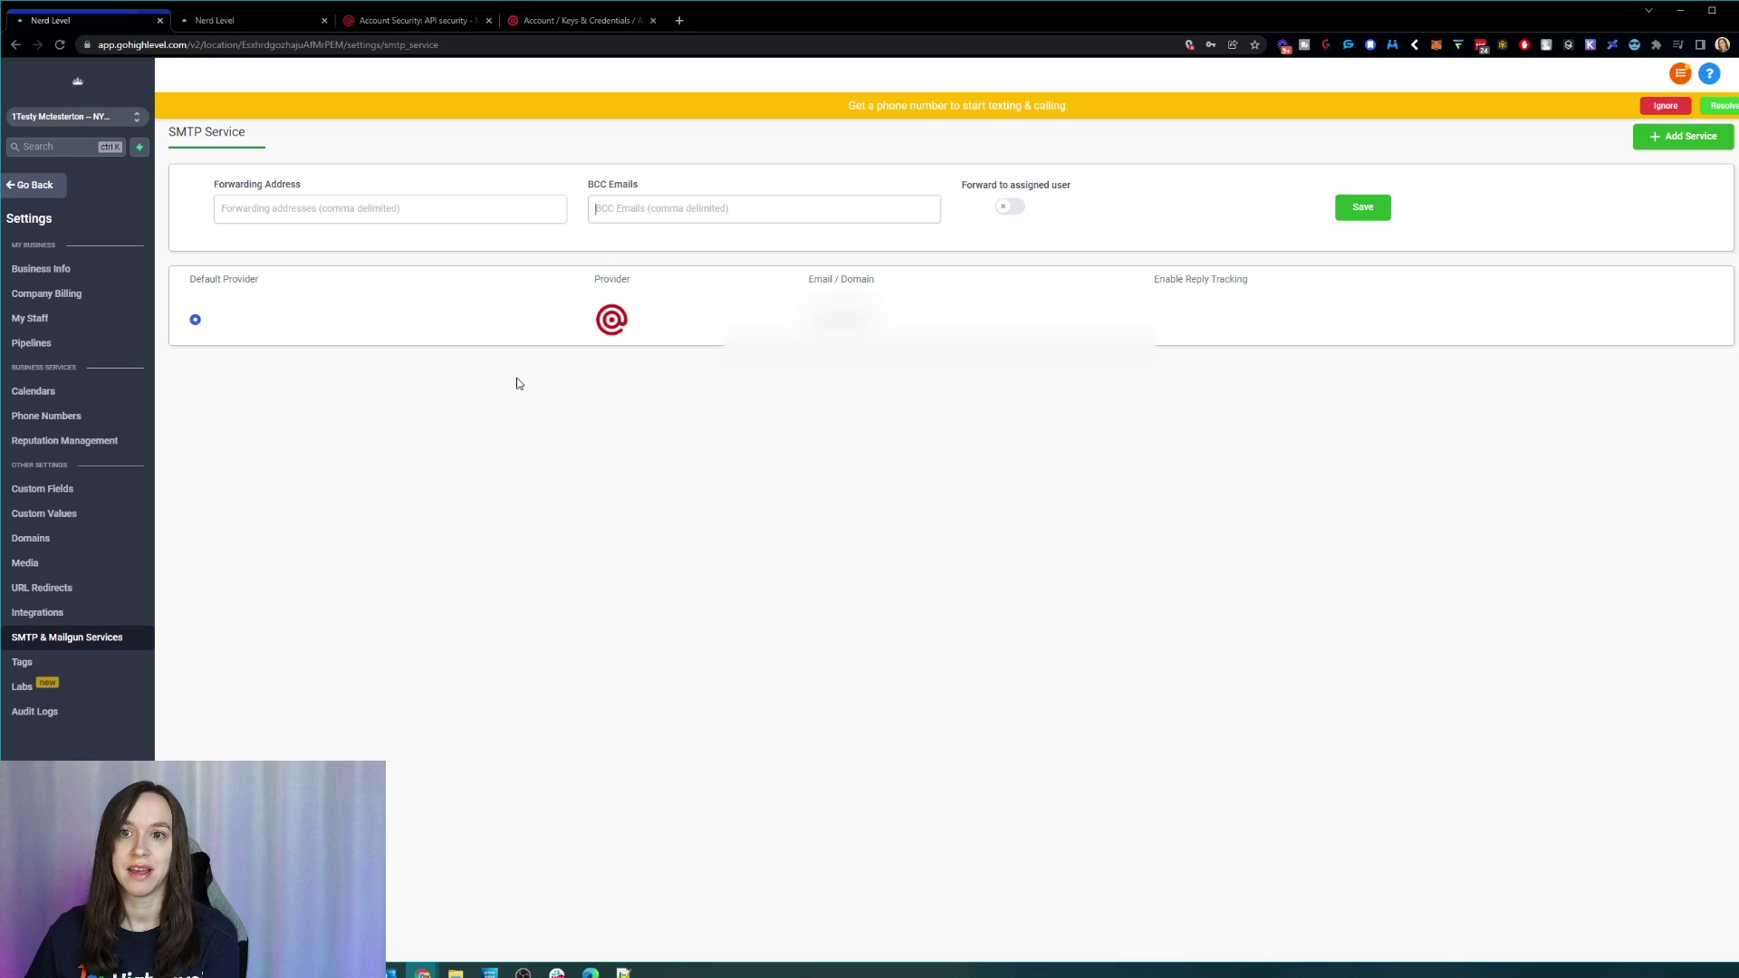
{"action": "left_click", "coordinate": [105, 611]}
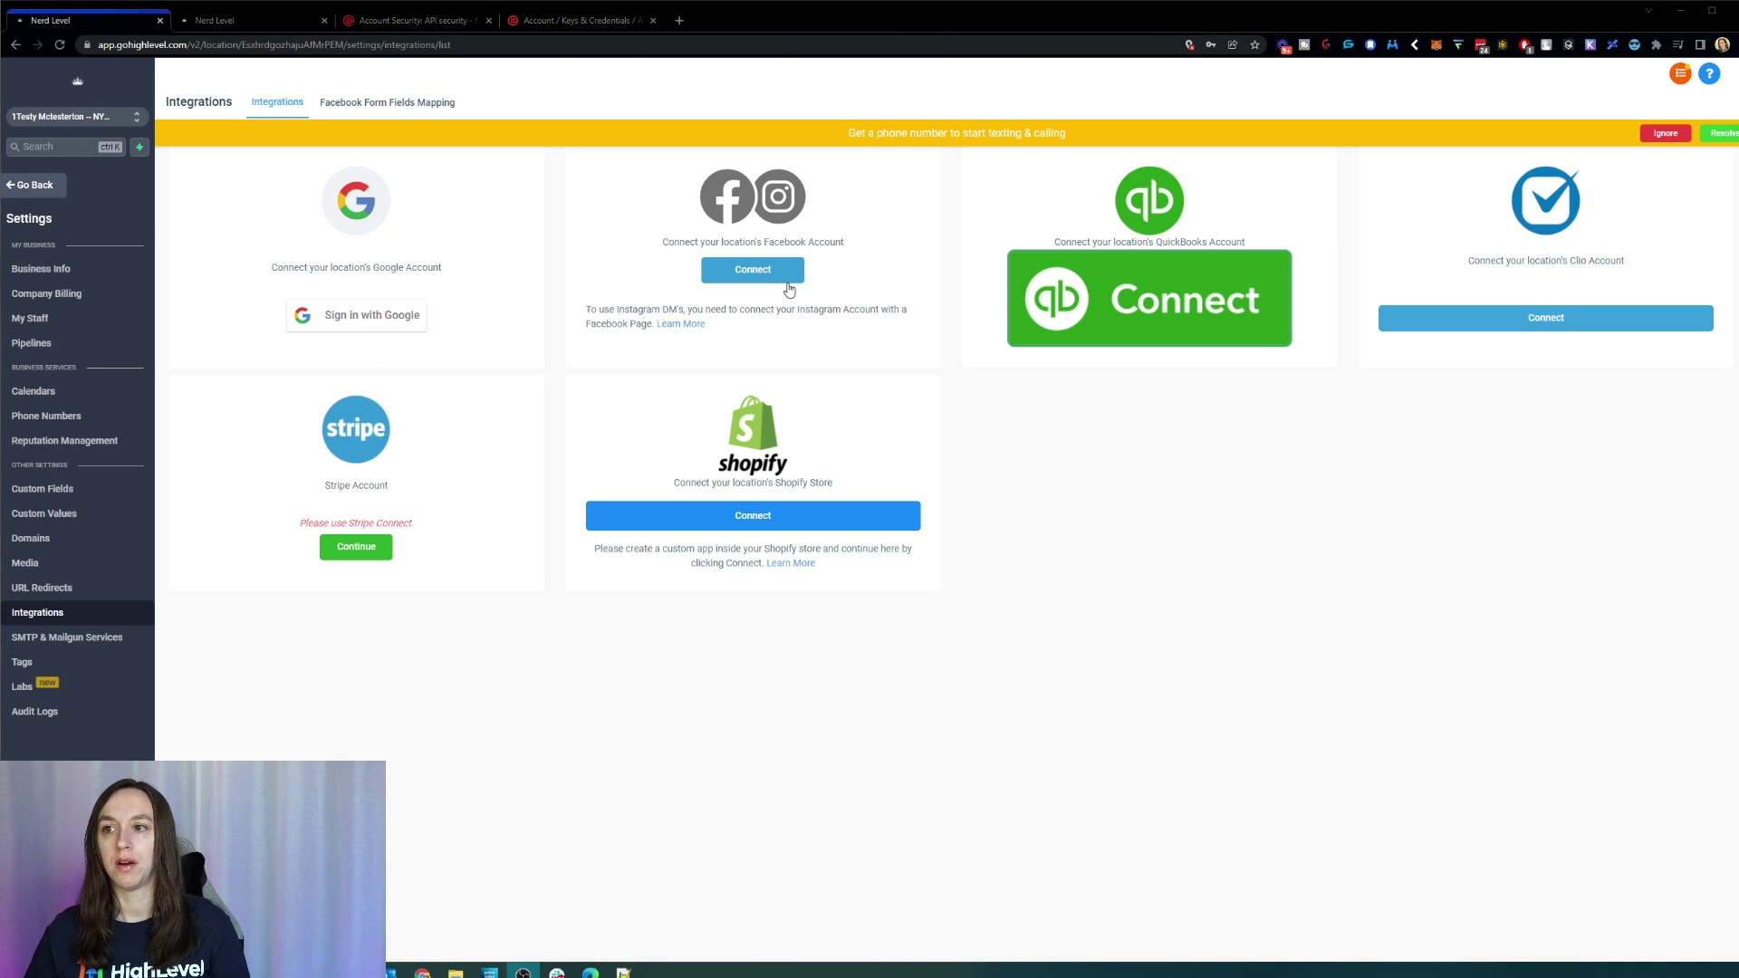
Step: Try connecting Facebook, close its login popup, and read the Instagram DM requirement
{"action": "left_click", "coordinate": [776, 268]}
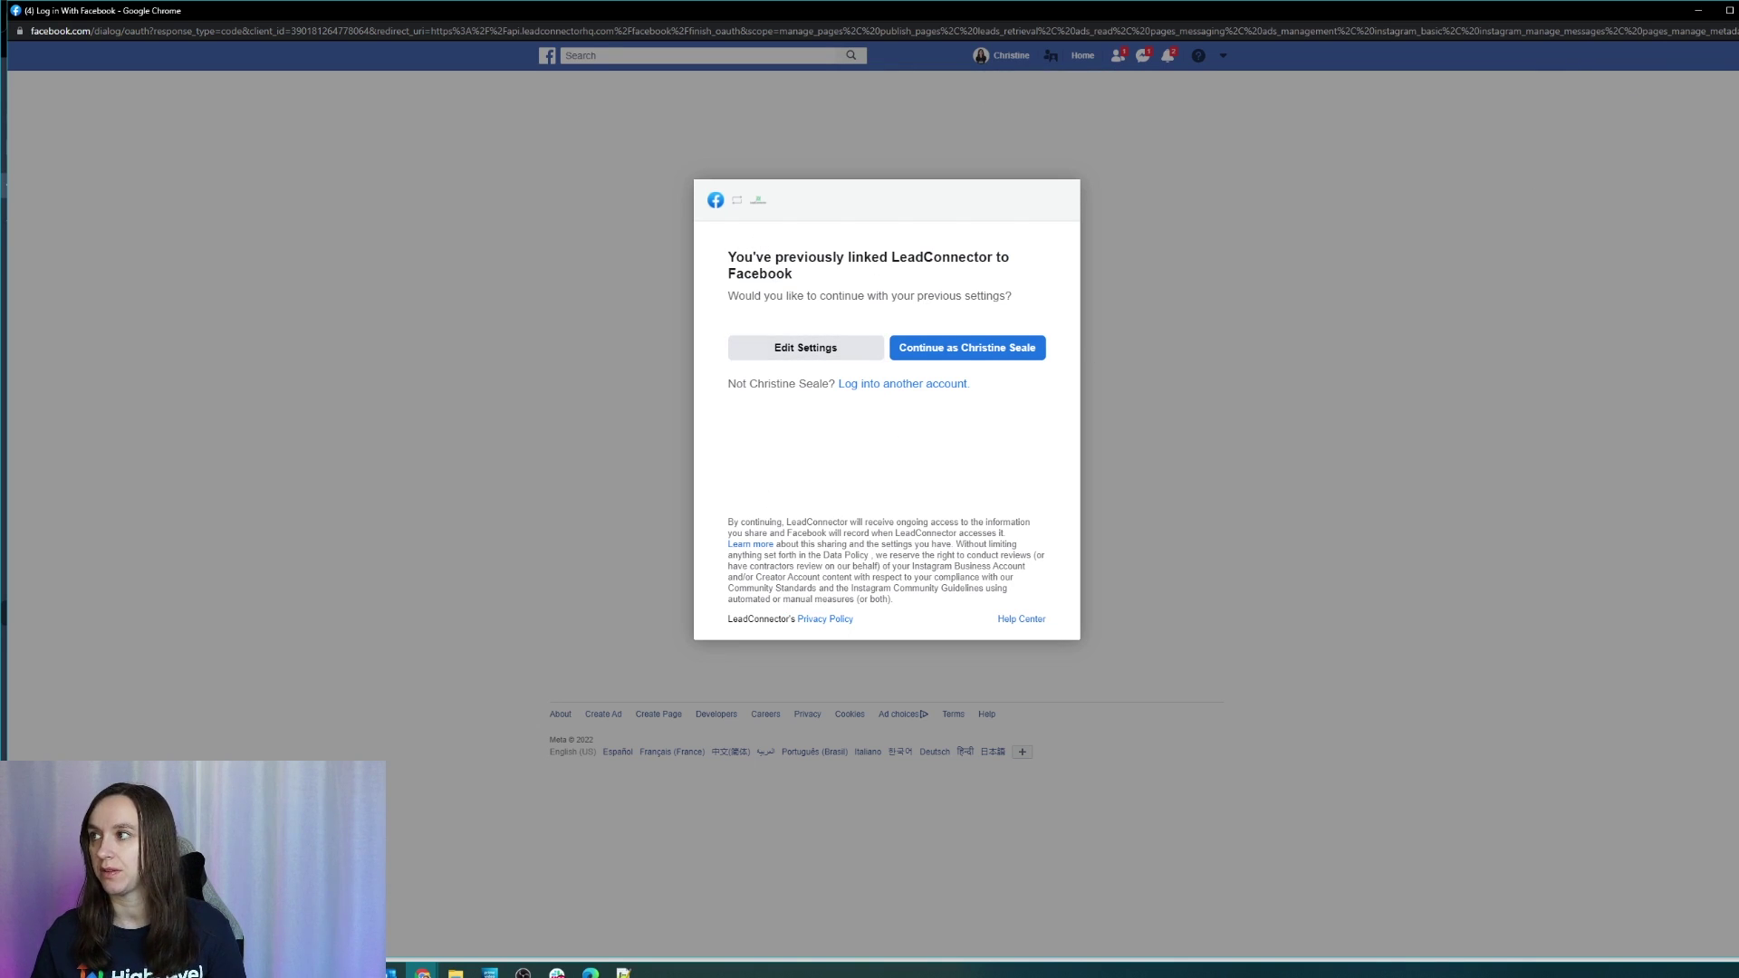
{"action": "left_click", "coordinate": [1738, 10]}
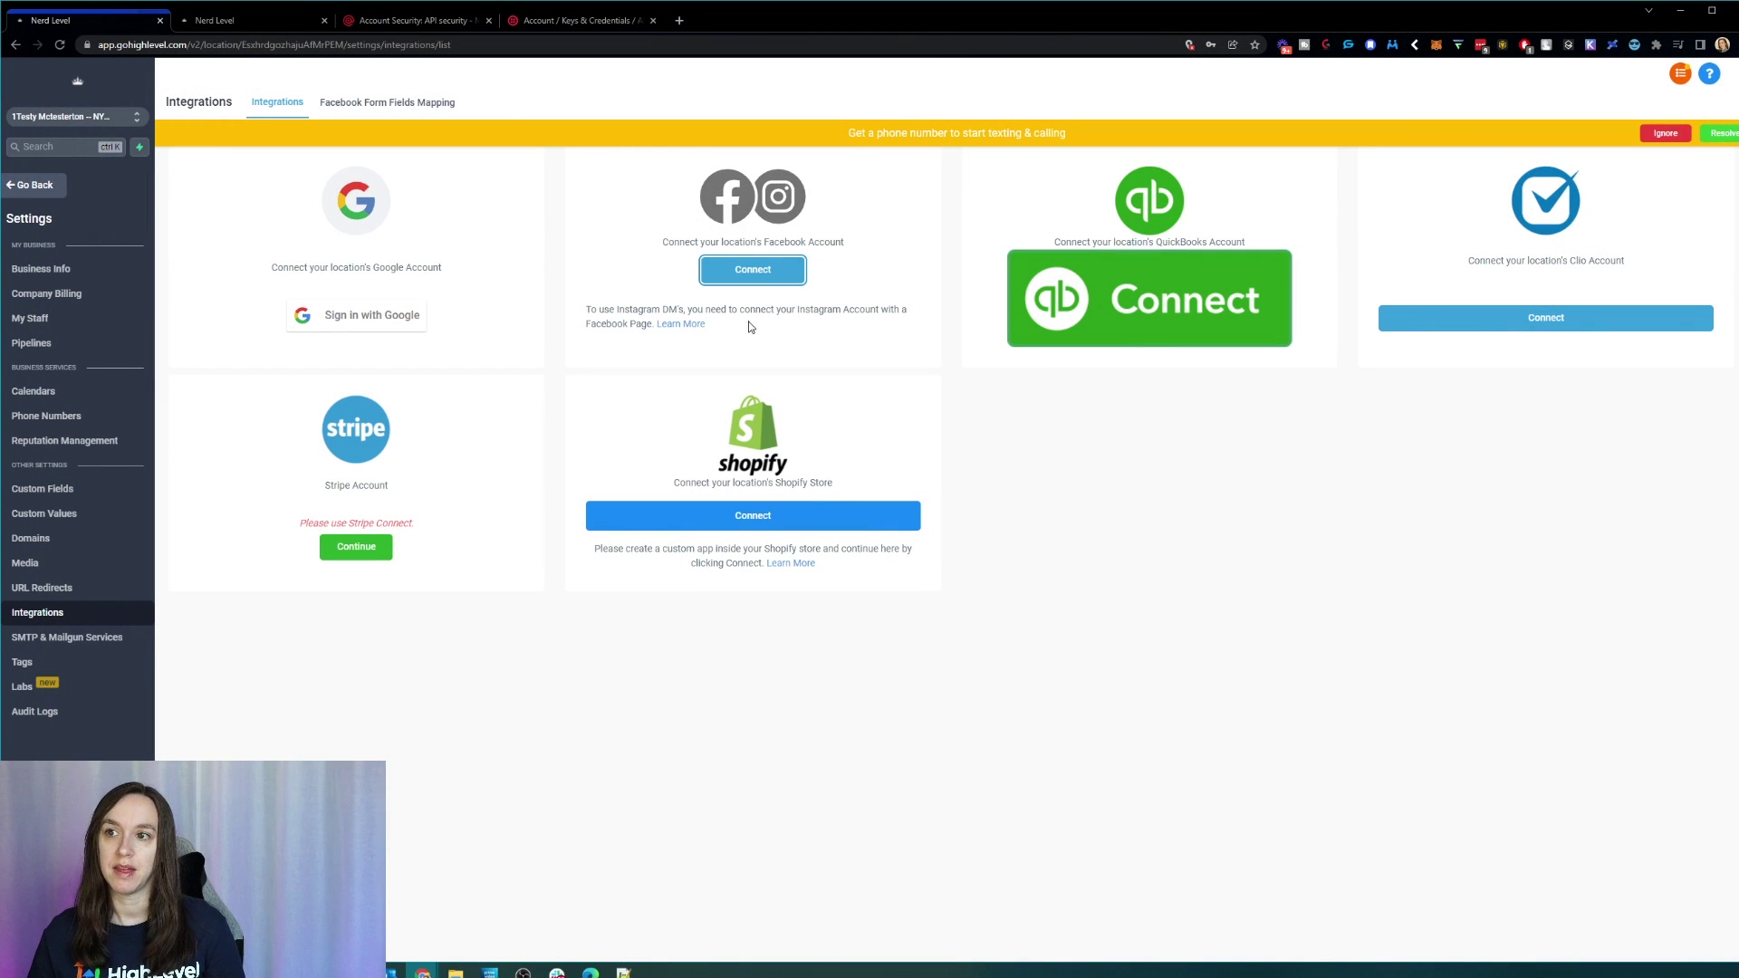
{"action": "left_click_drag", "start_coordinate": [725, 310], "coordinate": [875, 336]}
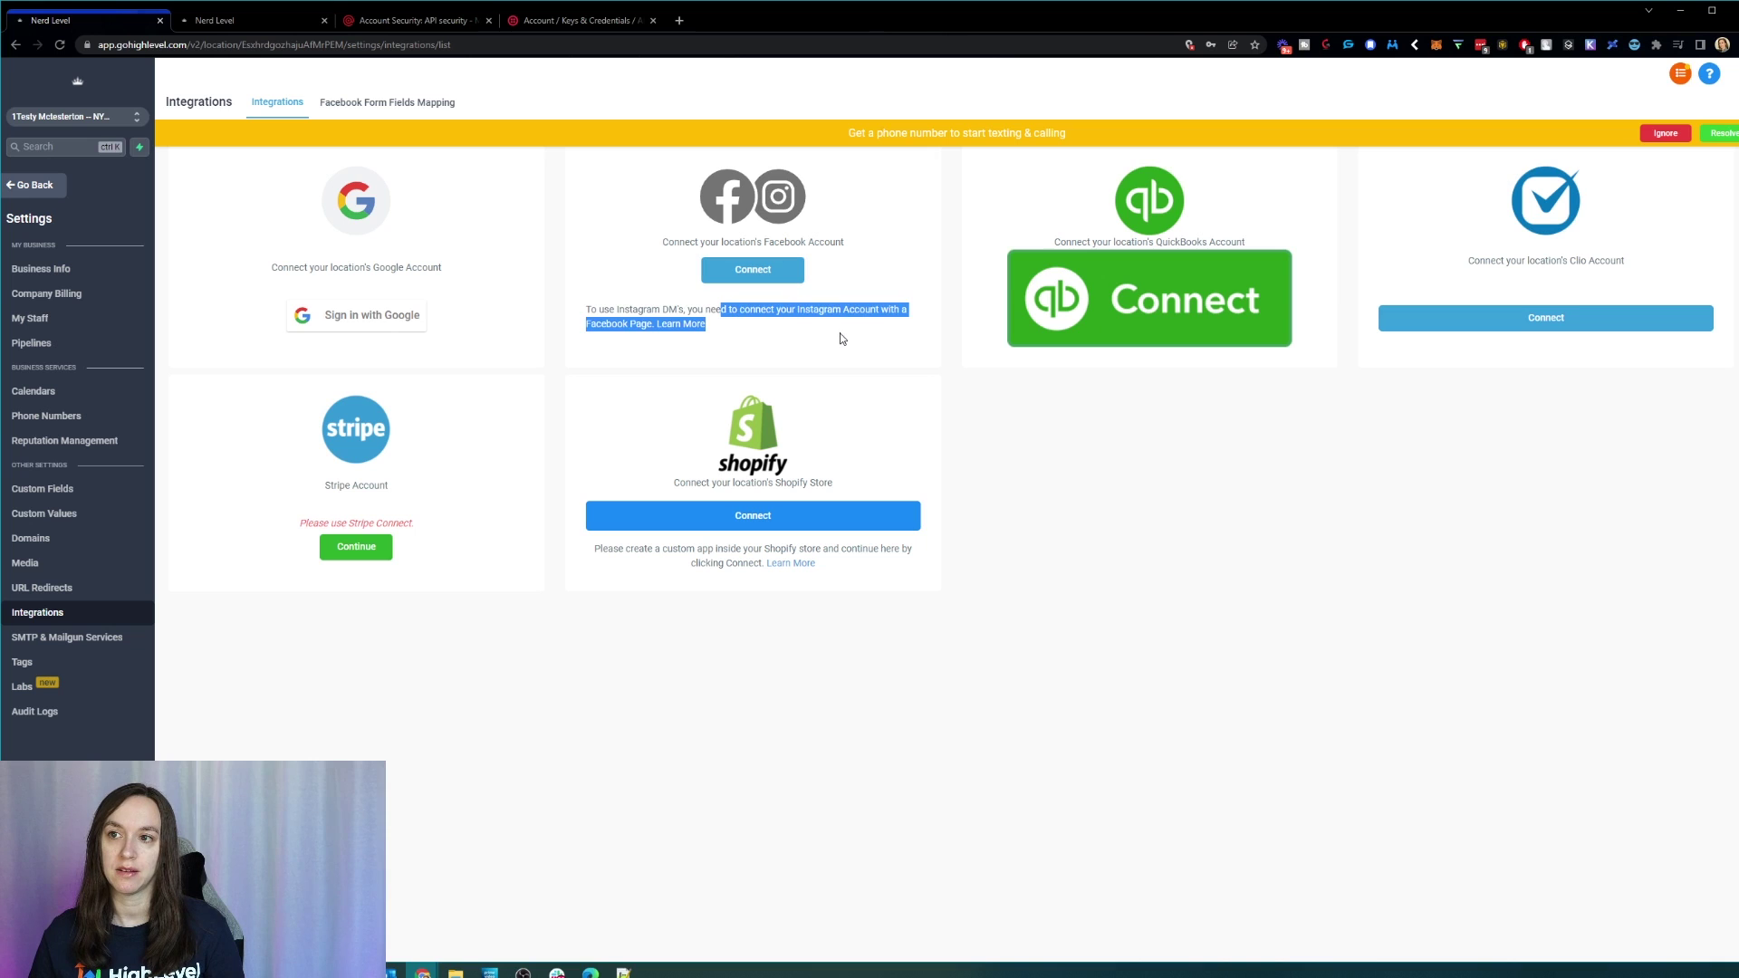
{"action": "left_click", "coordinate": [843, 339]}
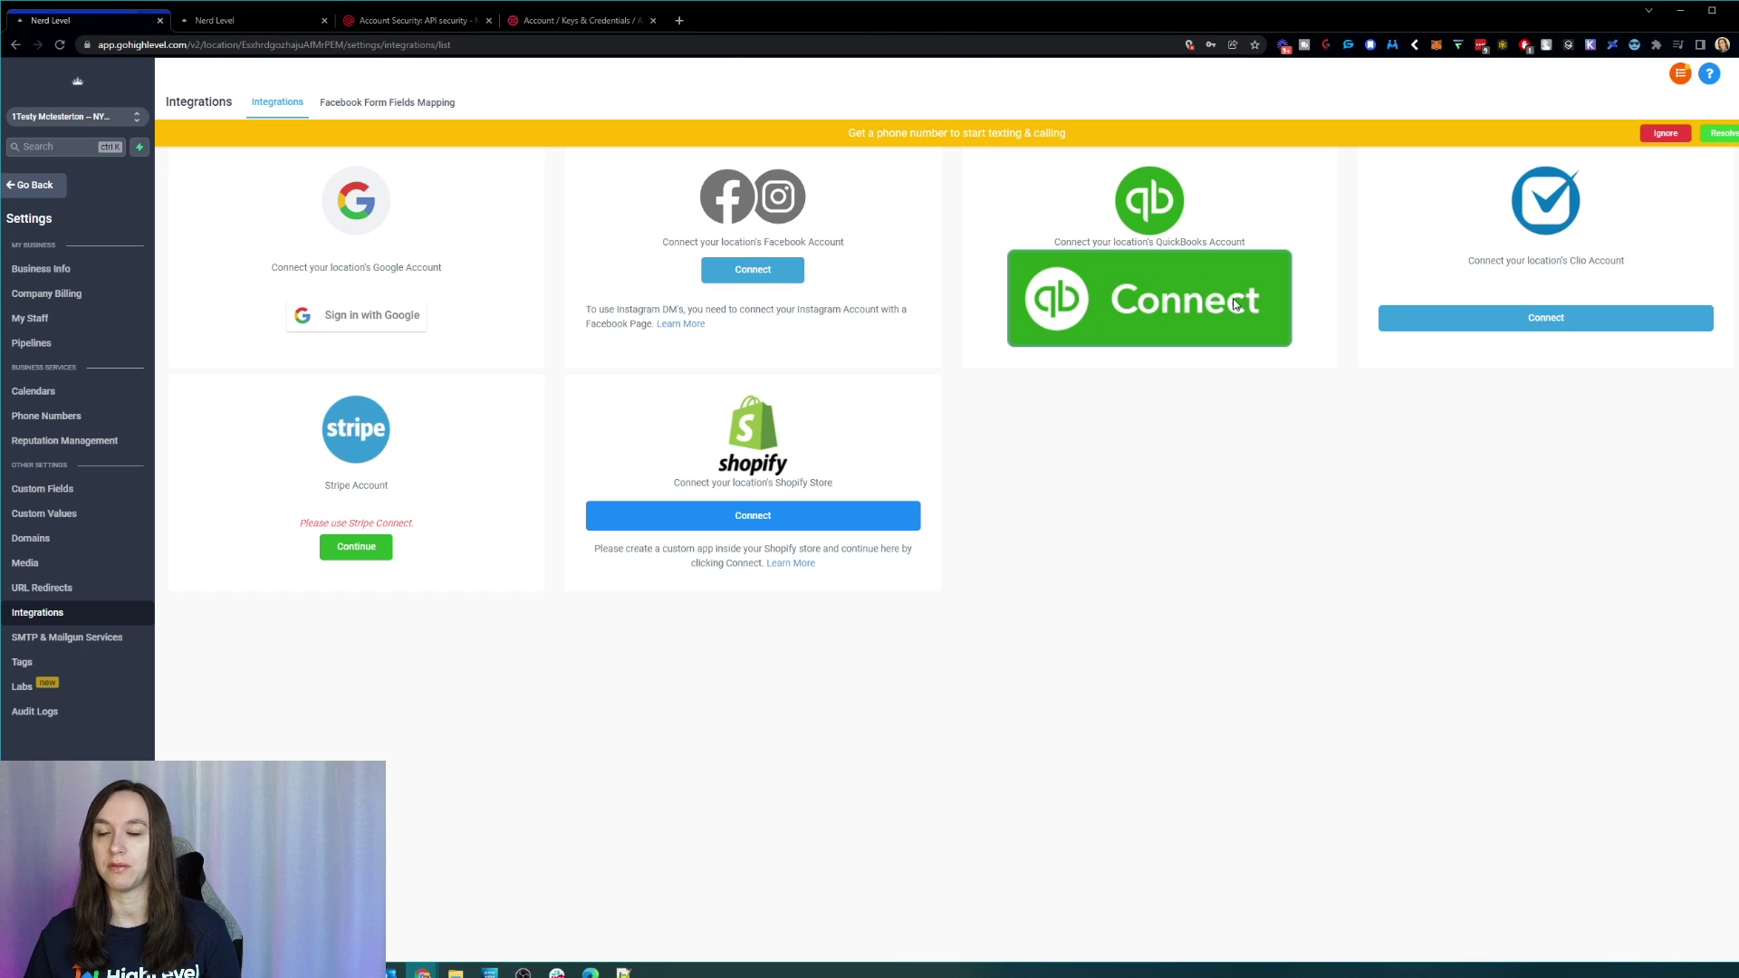
Step: Review the Clio and Shopify integration descriptions, then bring up the sub-account switcher
{"action": "left_click_drag", "start_coordinate": [1448, 263], "coordinate": [1657, 264]}
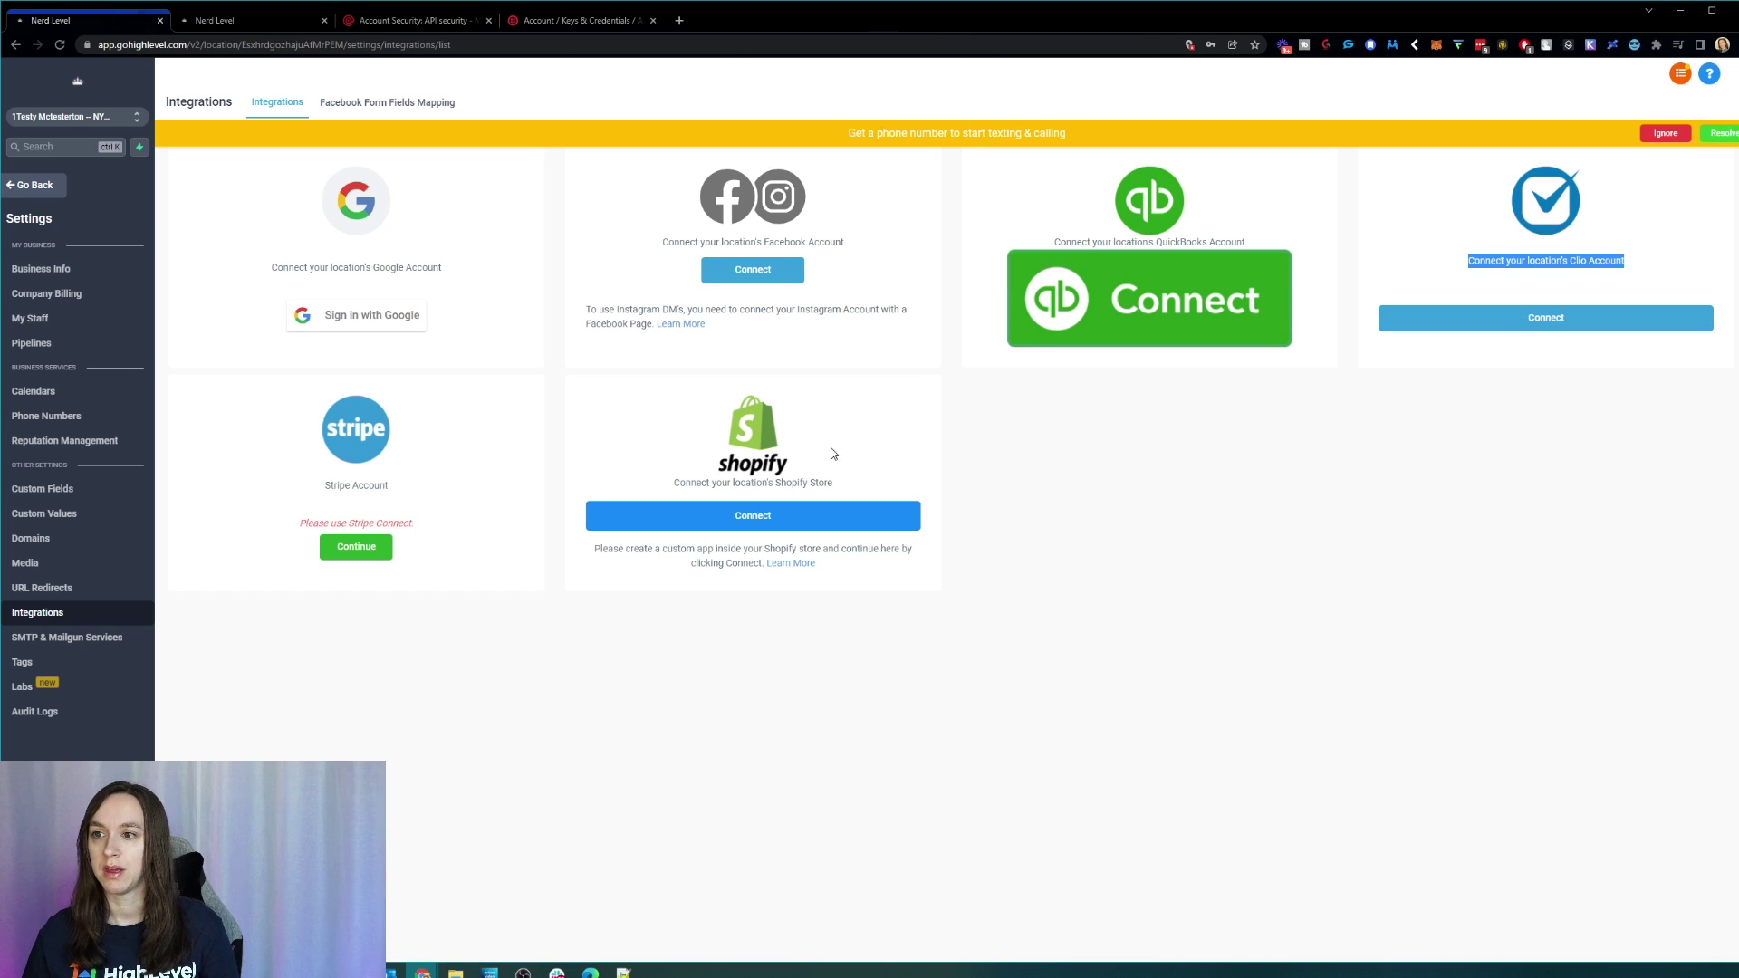
{"action": "left_click_drag", "start_coordinate": [833, 483], "coordinate": [675, 487]}
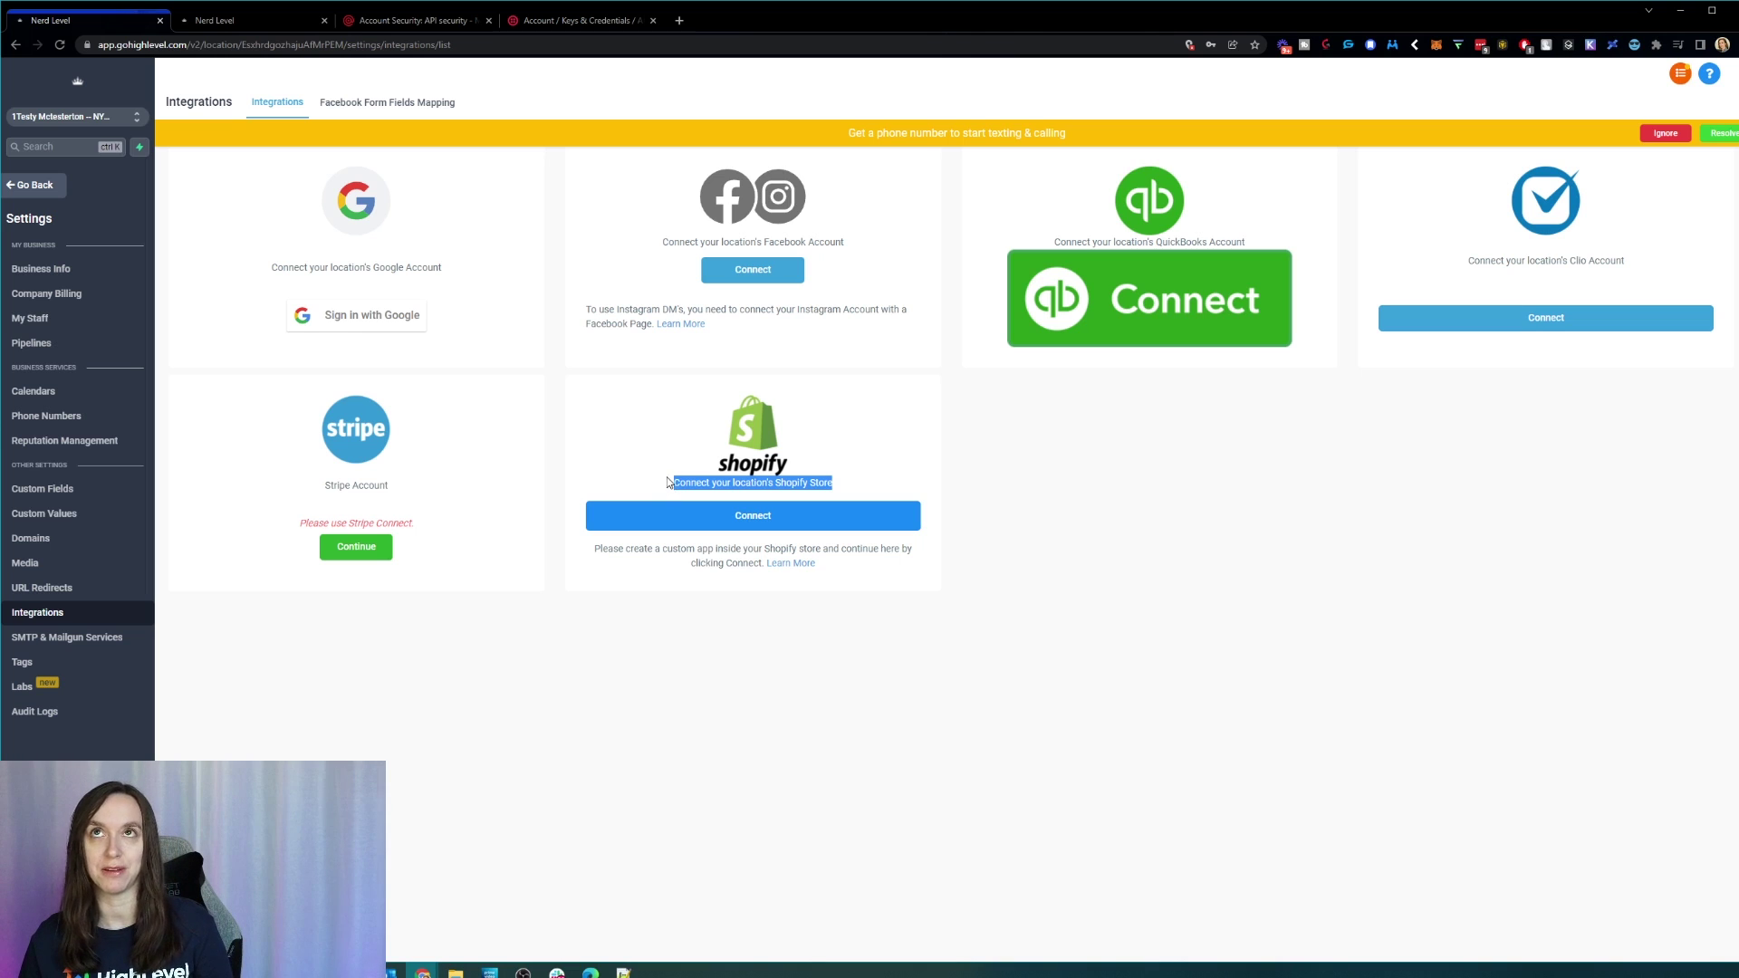
{"action": "left_click", "coordinate": [668, 488]}
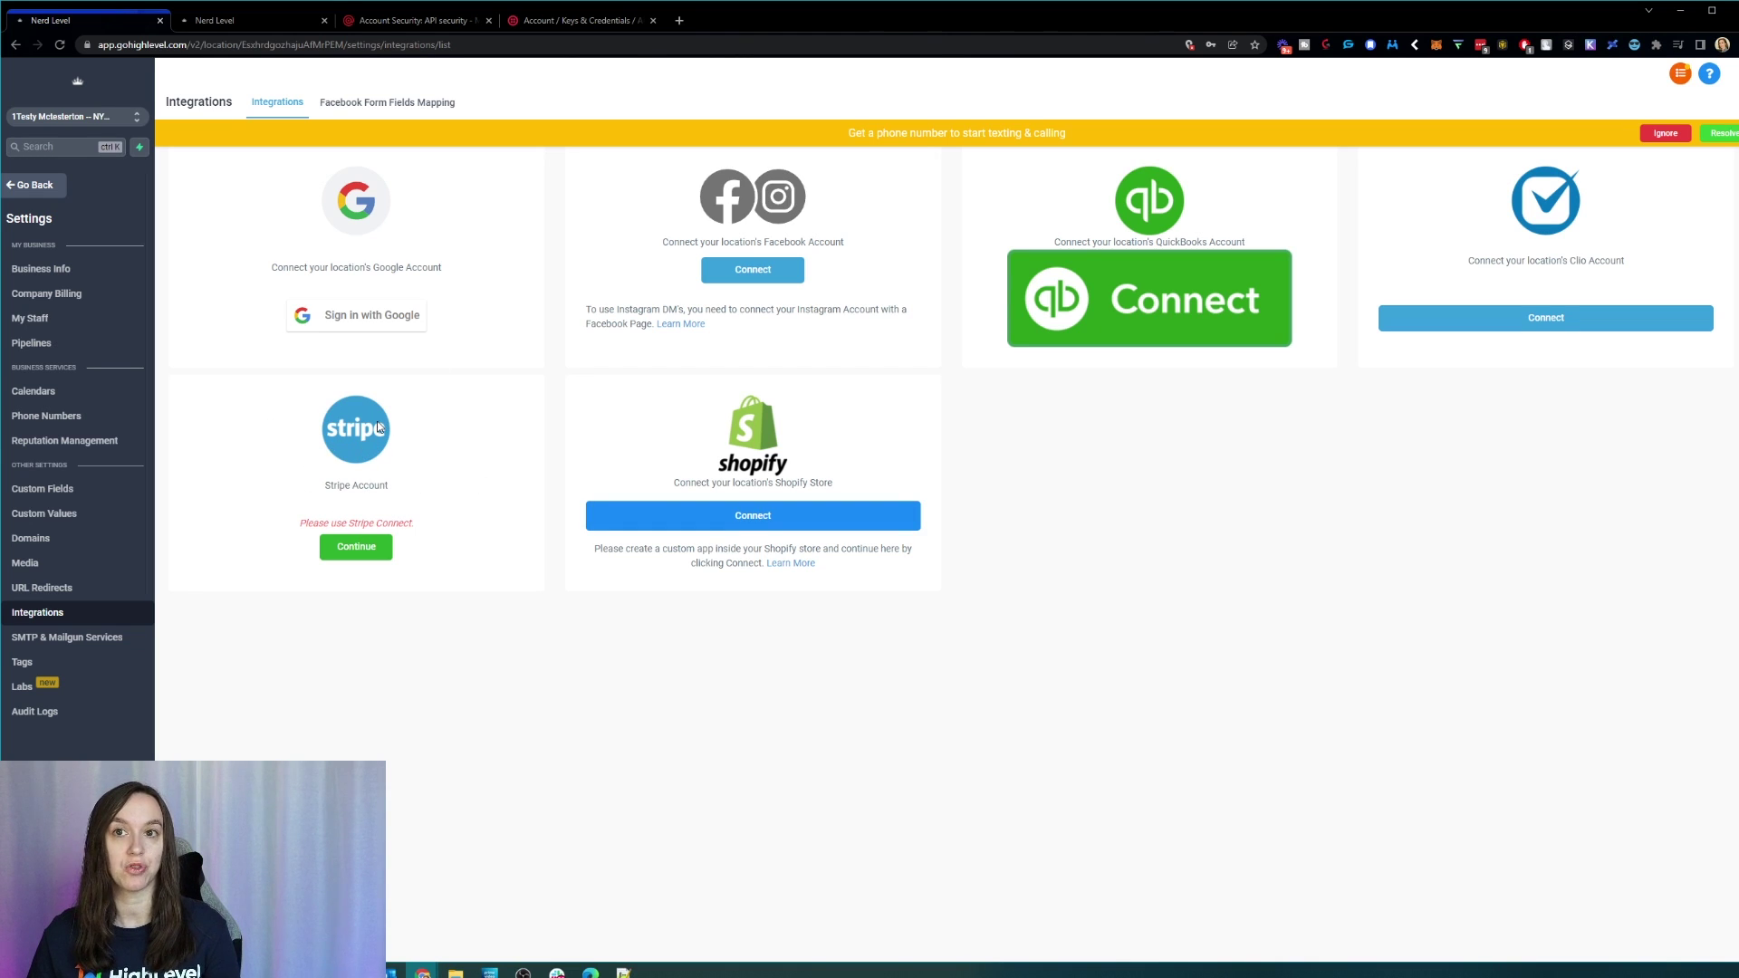
{"action": "left_click", "coordinate": [68, 116]}
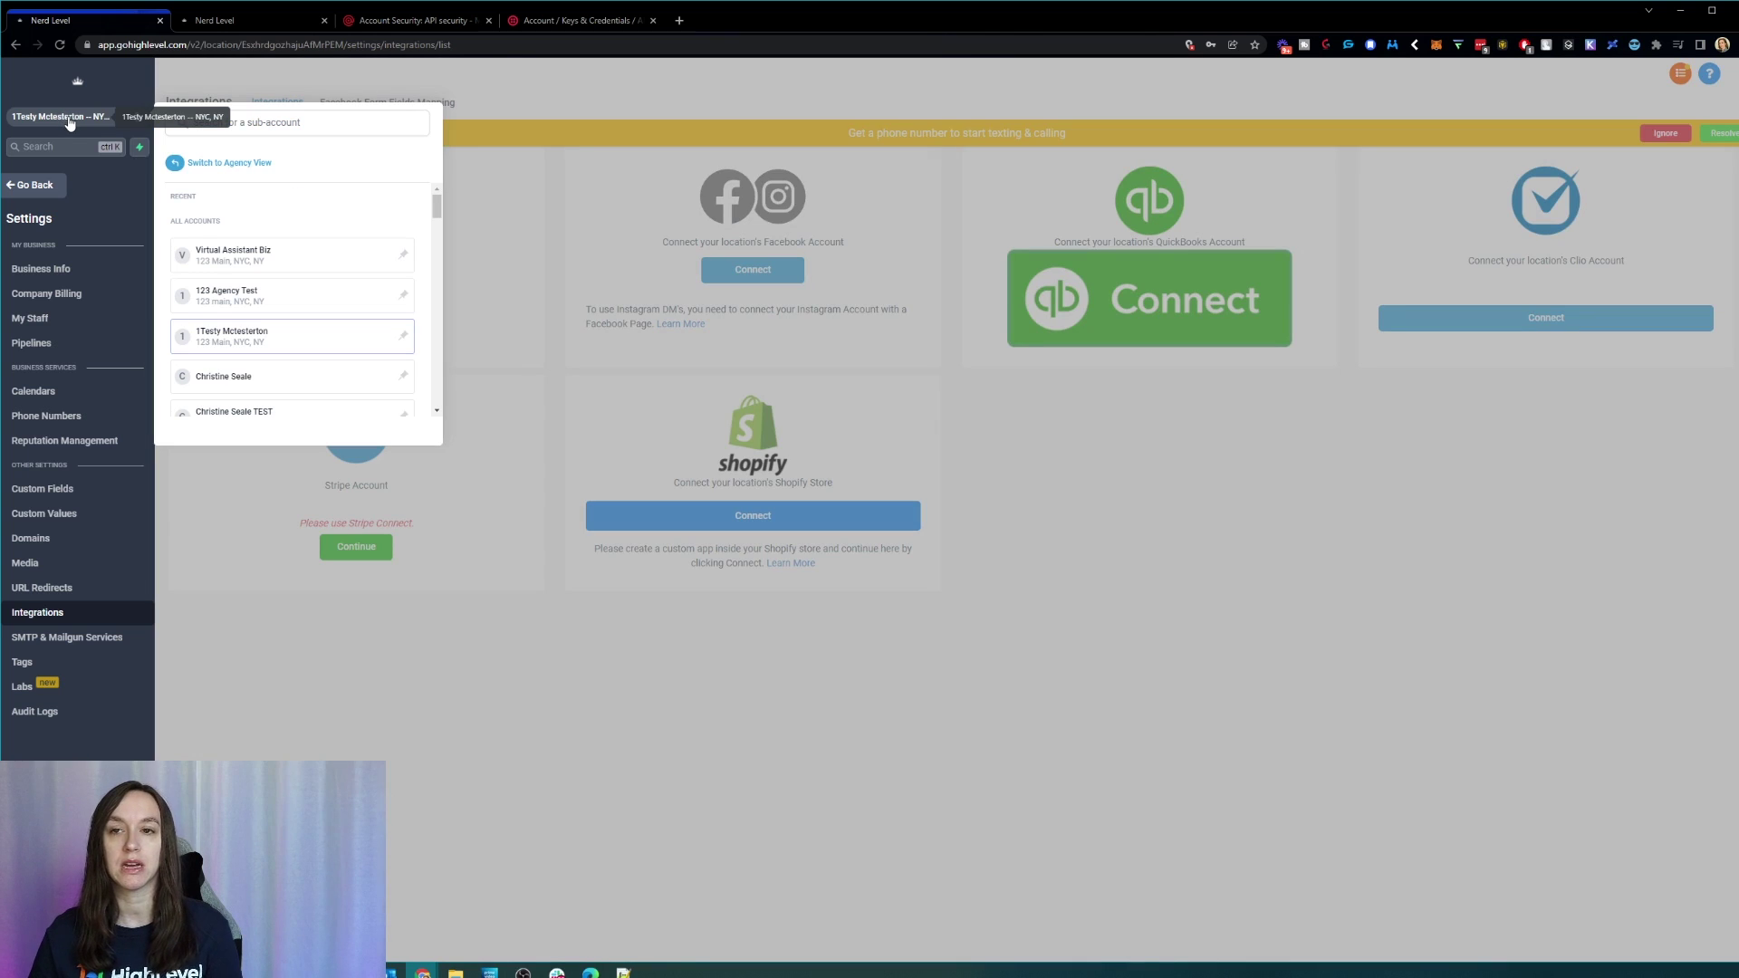
Step: Check the agency's Stripe integration payout details in Agency View, then reopen the sub-account's Conversations
{"action": "left_click", "coordinate": [241, 162]}
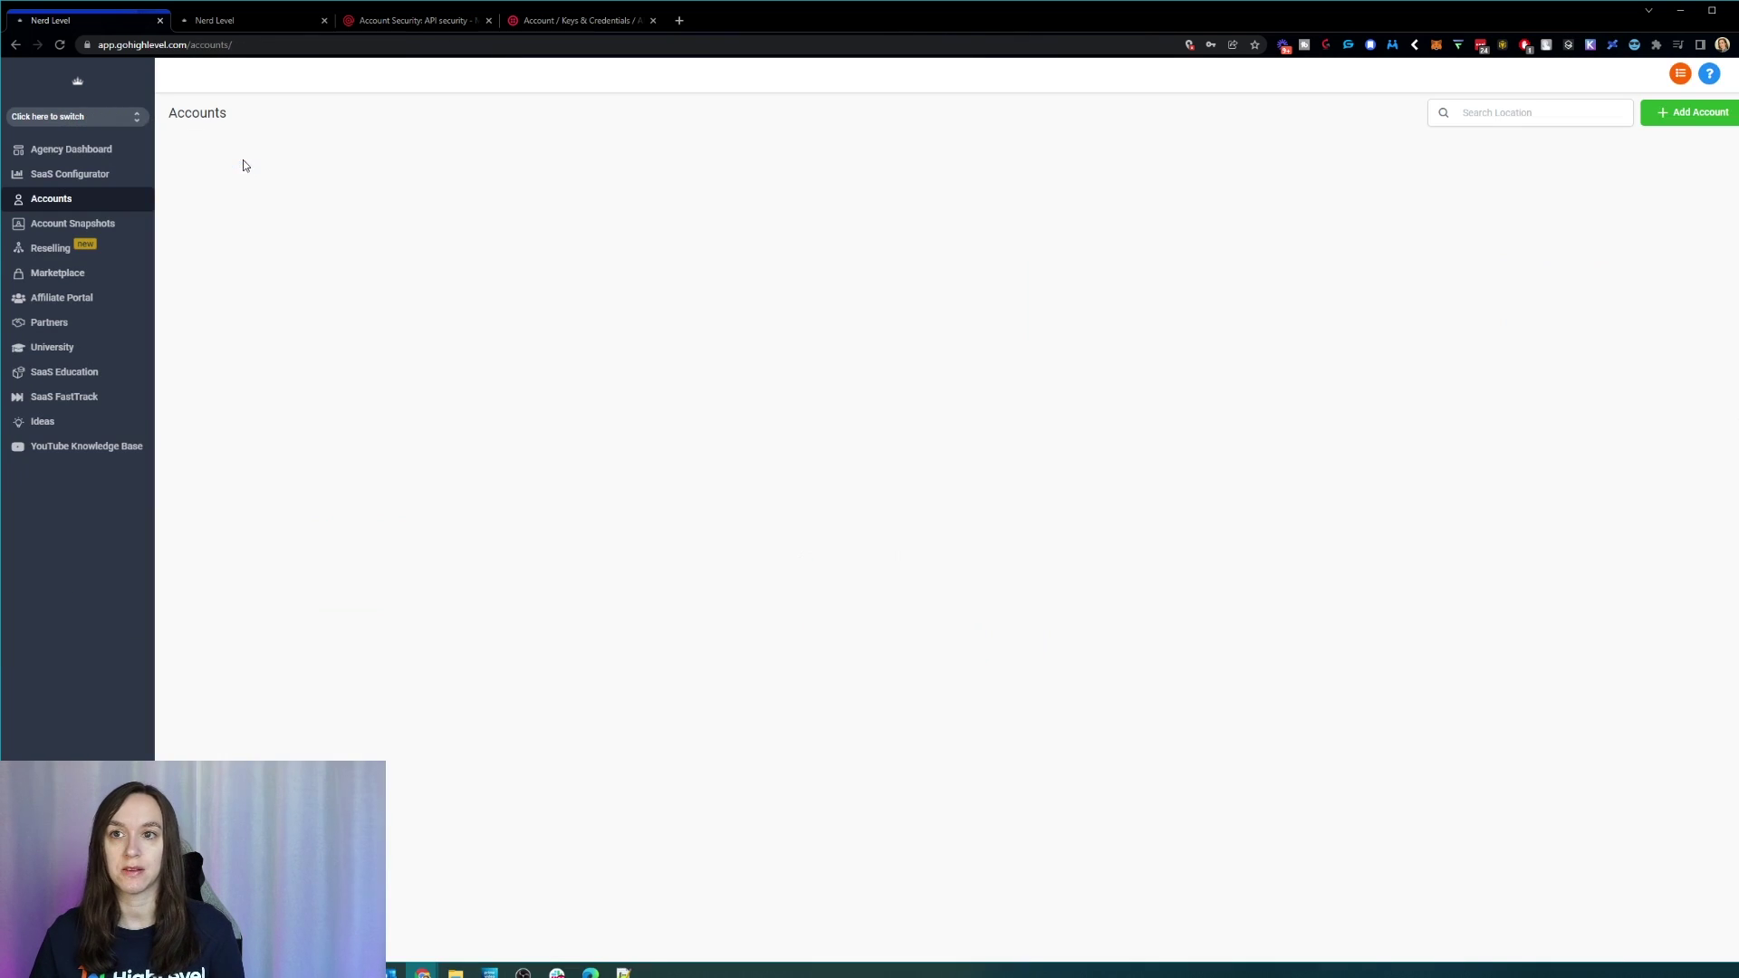
{"action": "left_click", "coordinate": [43, 942]}
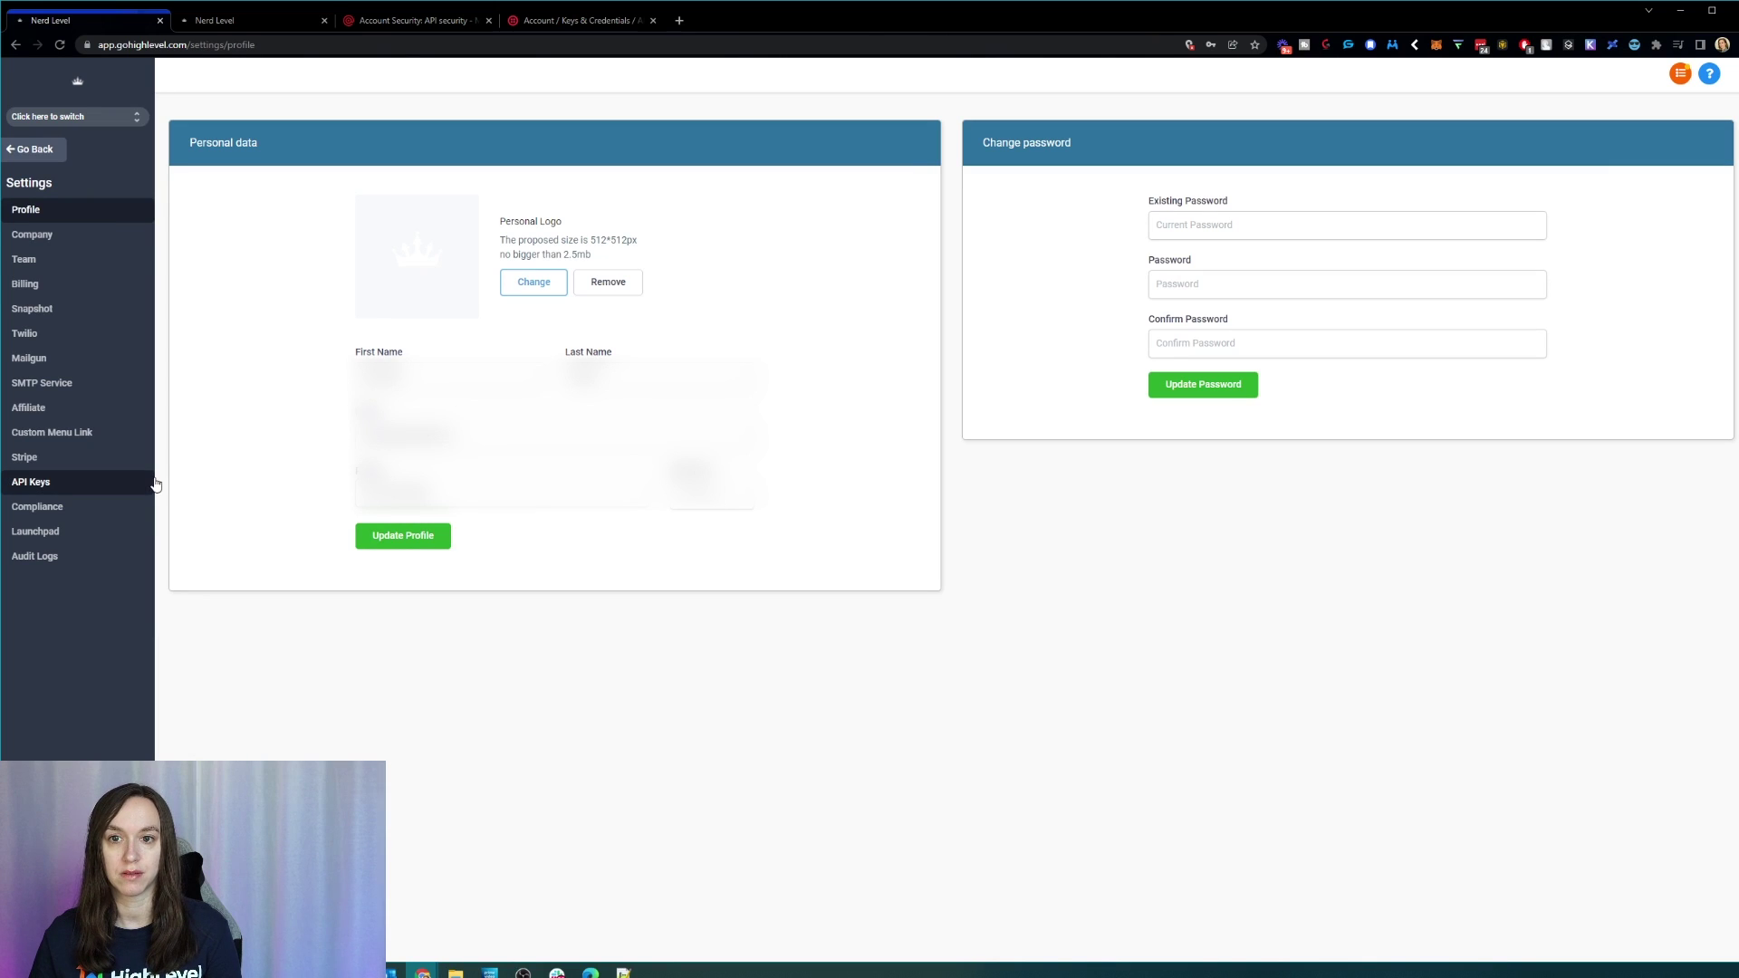
{"action": "left_click", "coordinate": [25, 458]}
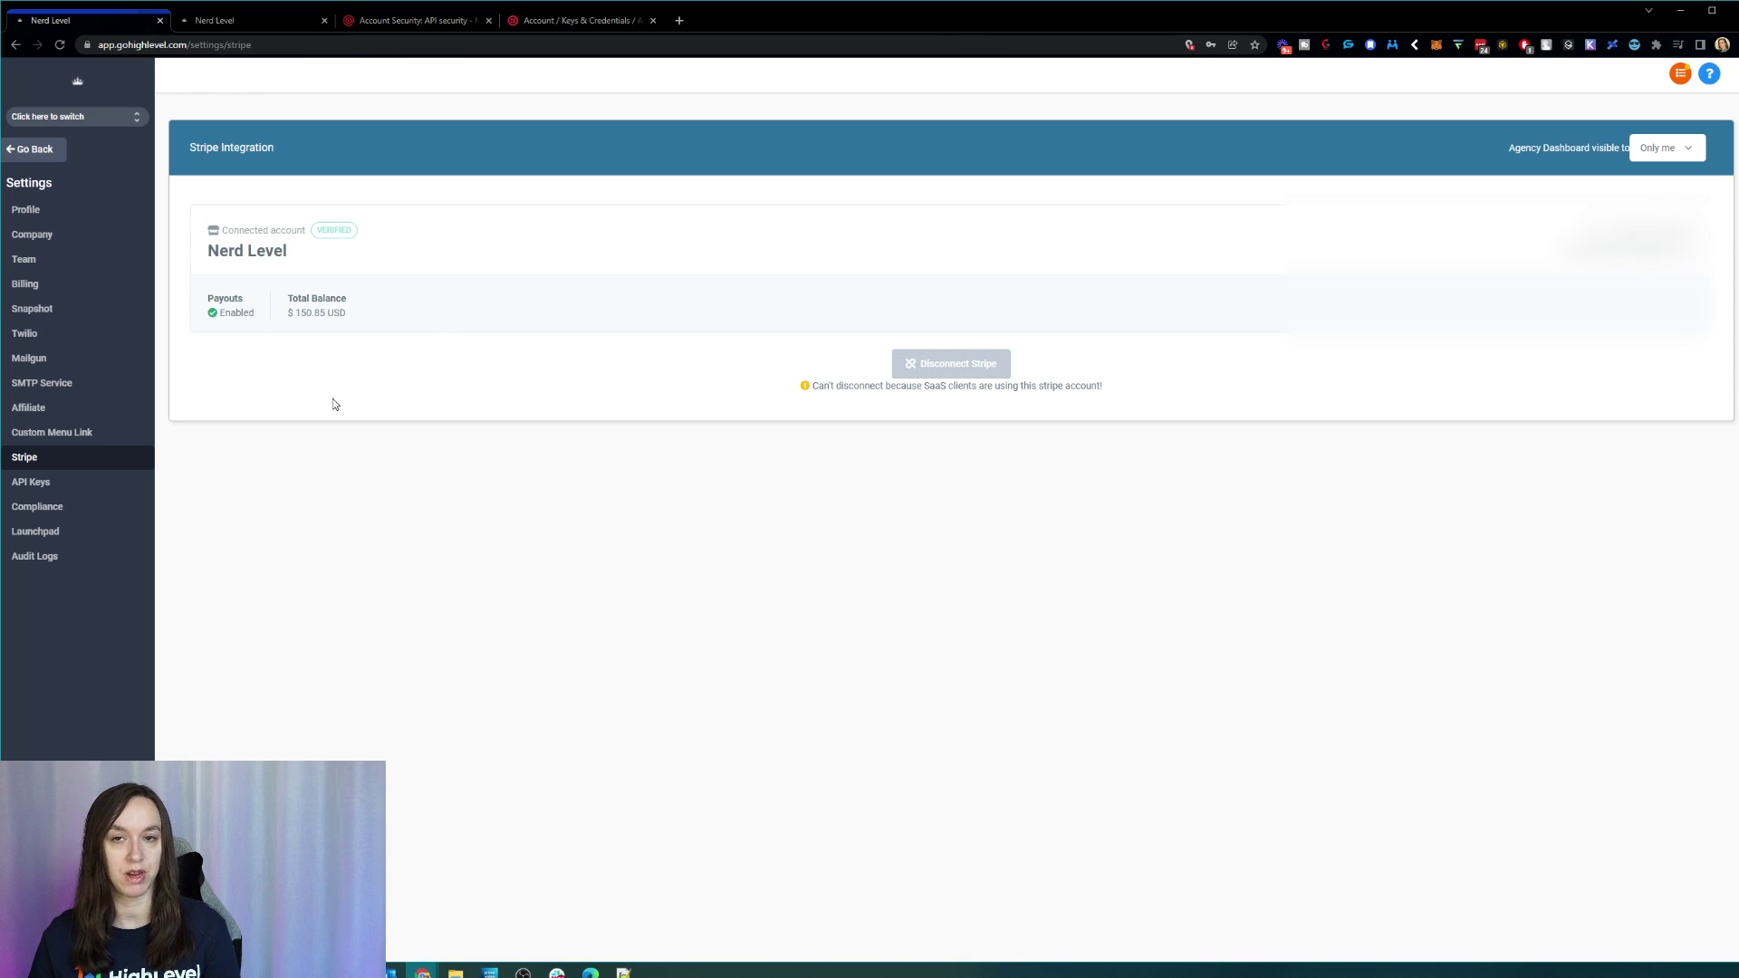
{"action": "mouse_move", "coordinate": [215, 313]}
{"action": "left_mouse_down"}
{"action": "mouse_move", "coordinate": [546, 317]}
{"action": "mouse_move", "coordinate": [210, 312]}
{"action": "left_mouse_up"}
{"action": "left_click", "coordinate": [546, 317]}
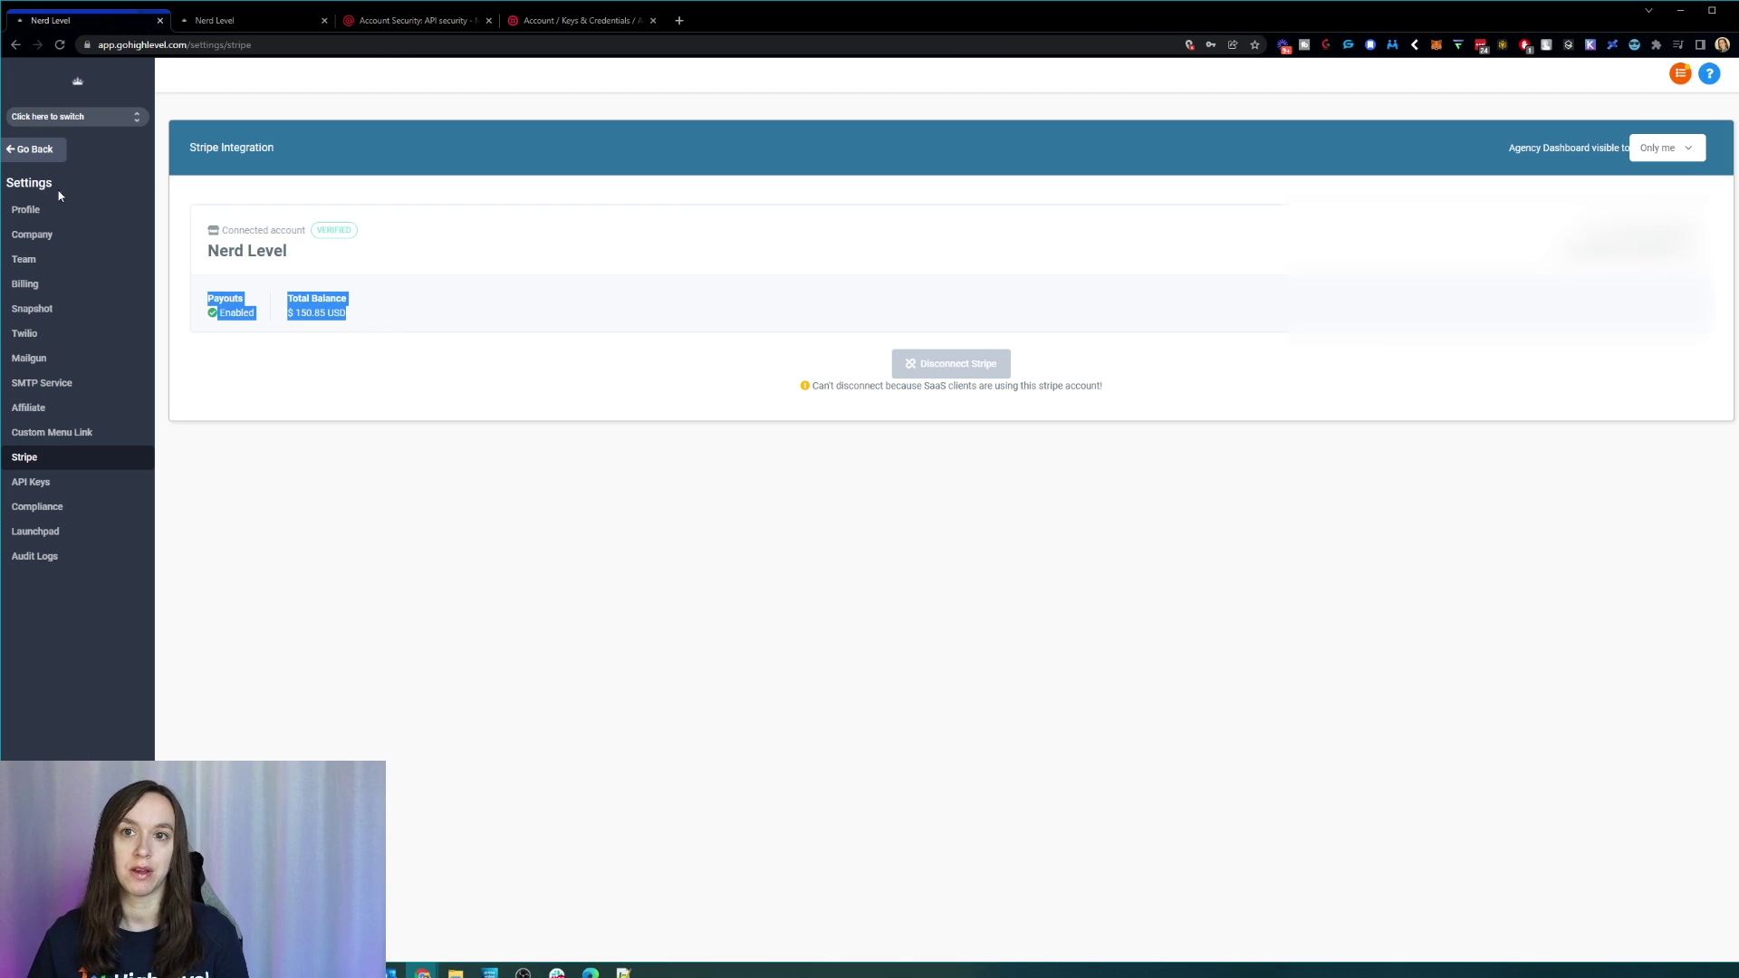
{"action": "left_click", "coordinate": [45, 156]}
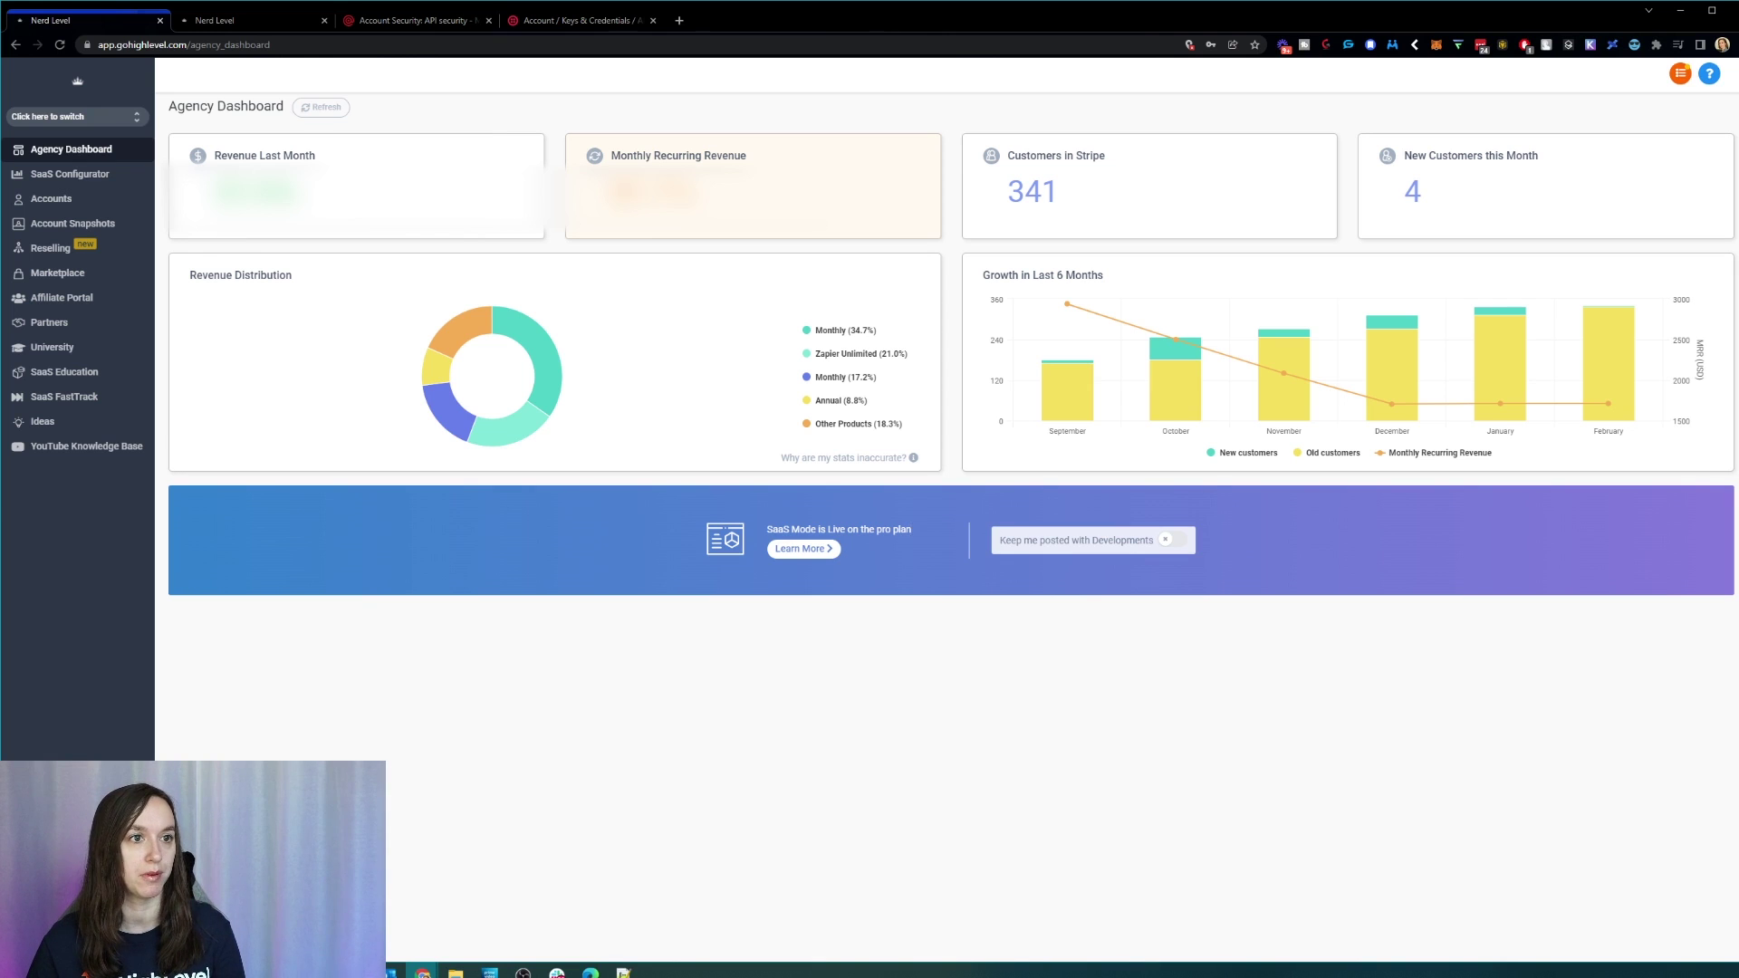
{"action": "left_click", "coordinate": [97, 118]}
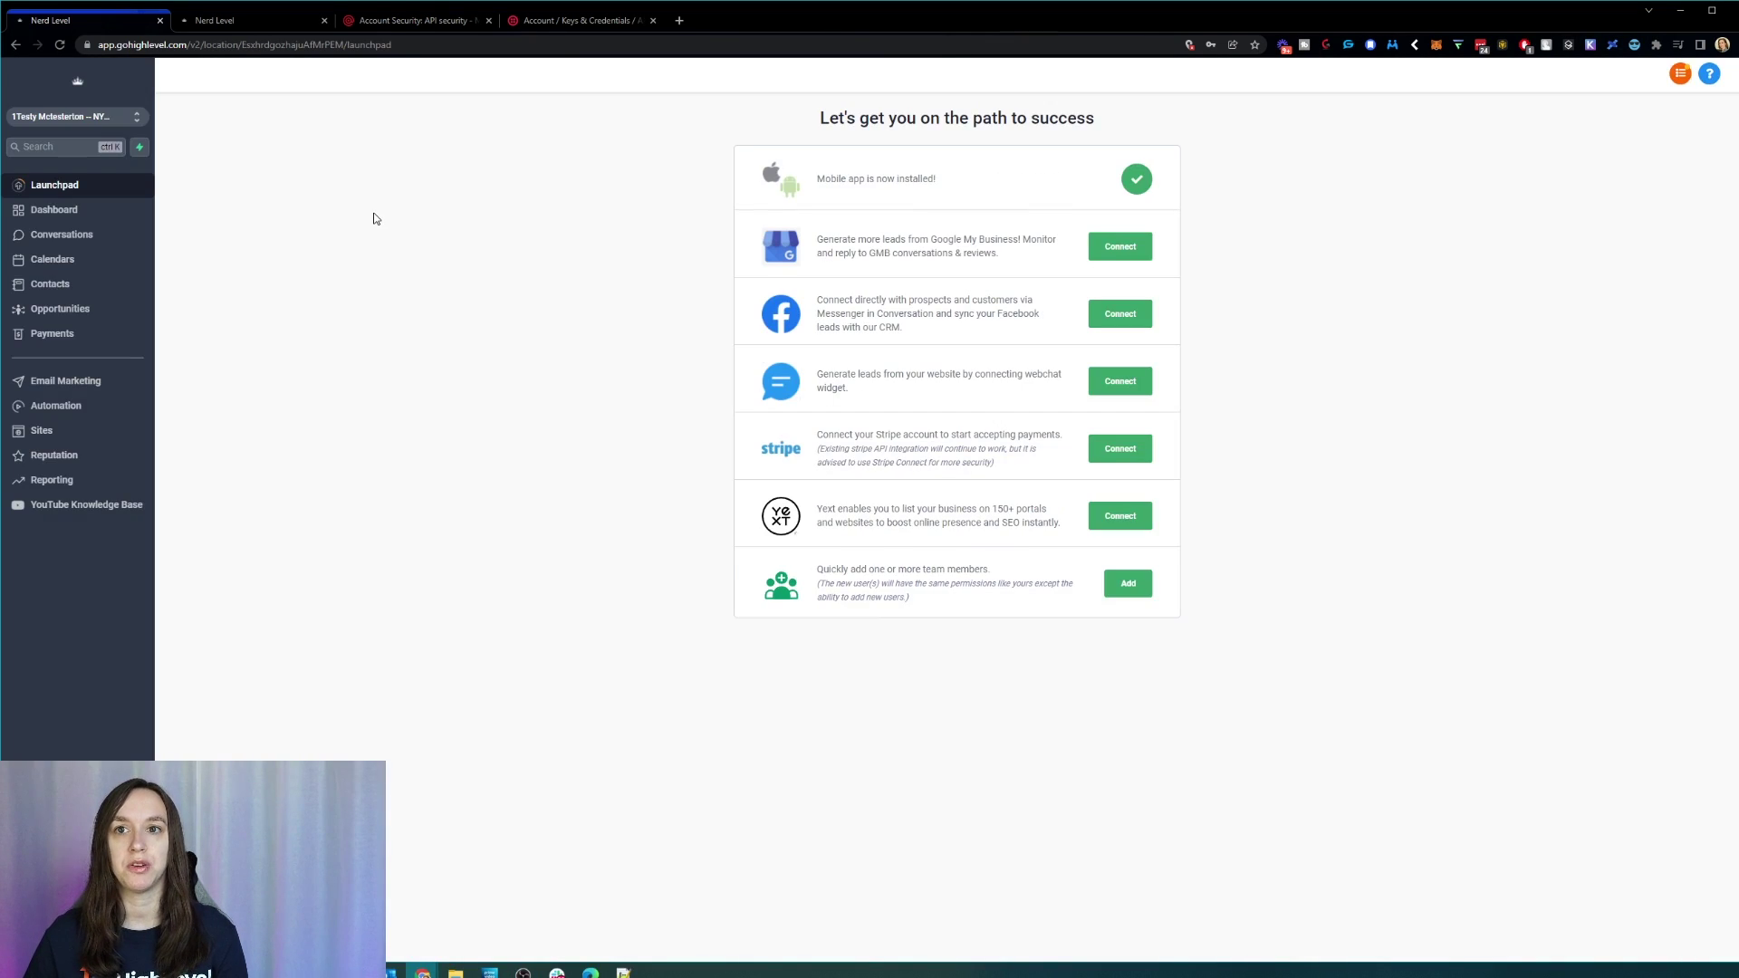
{"action": "left_click", "coordinate": [69, 232]}
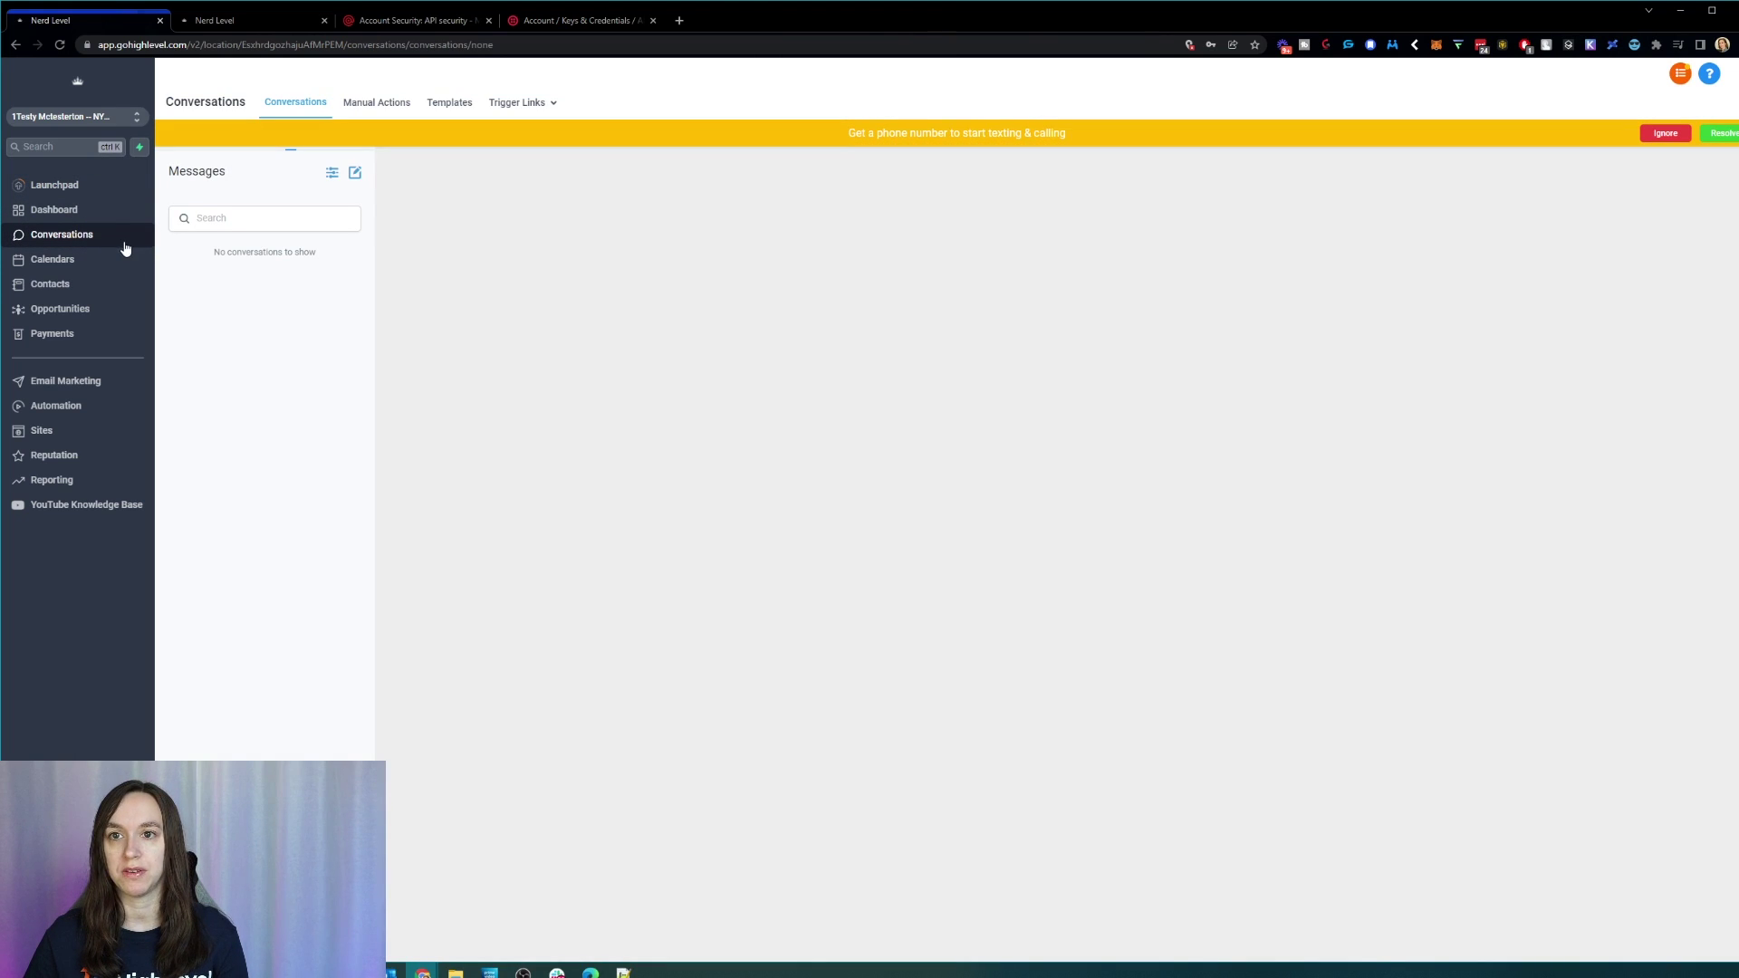
Step: Dismiss the phone-number banner, open then close the New message form, and open the sub-account switcher
{"action": "left_click", "coordinate": [1669, 135]}
{"action": "left_click", "coordinate": [355, 172]}
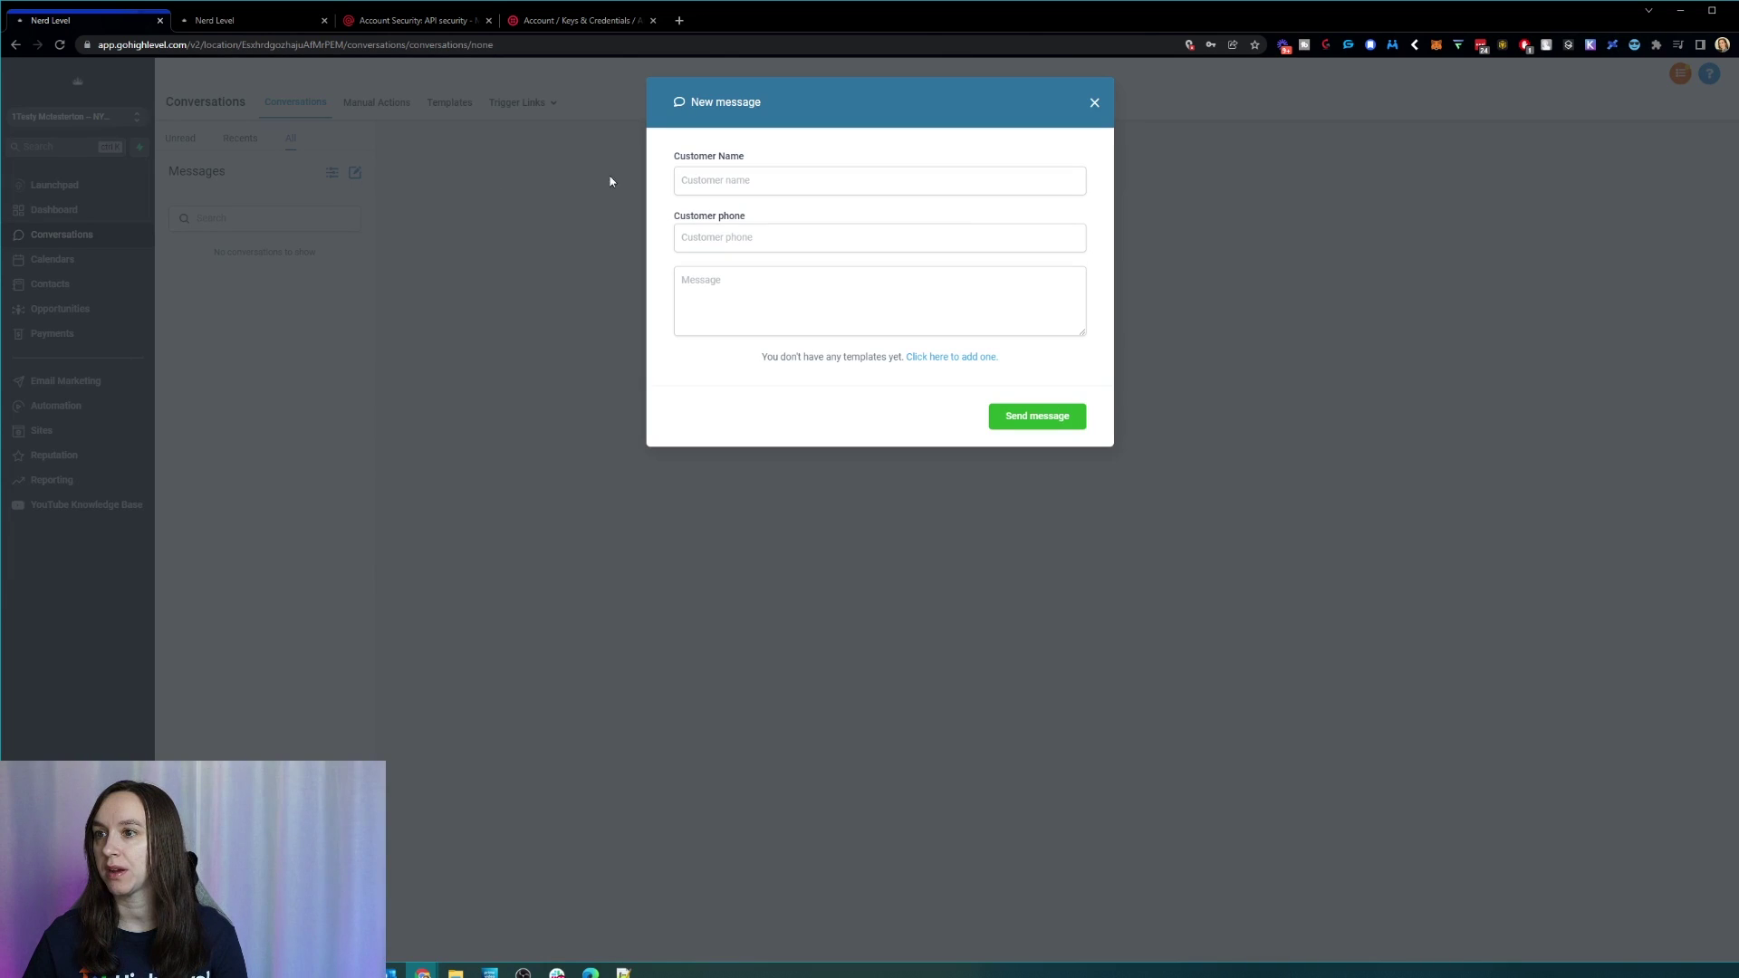
{"action": "left_click", "coordinate": [831, 184]}
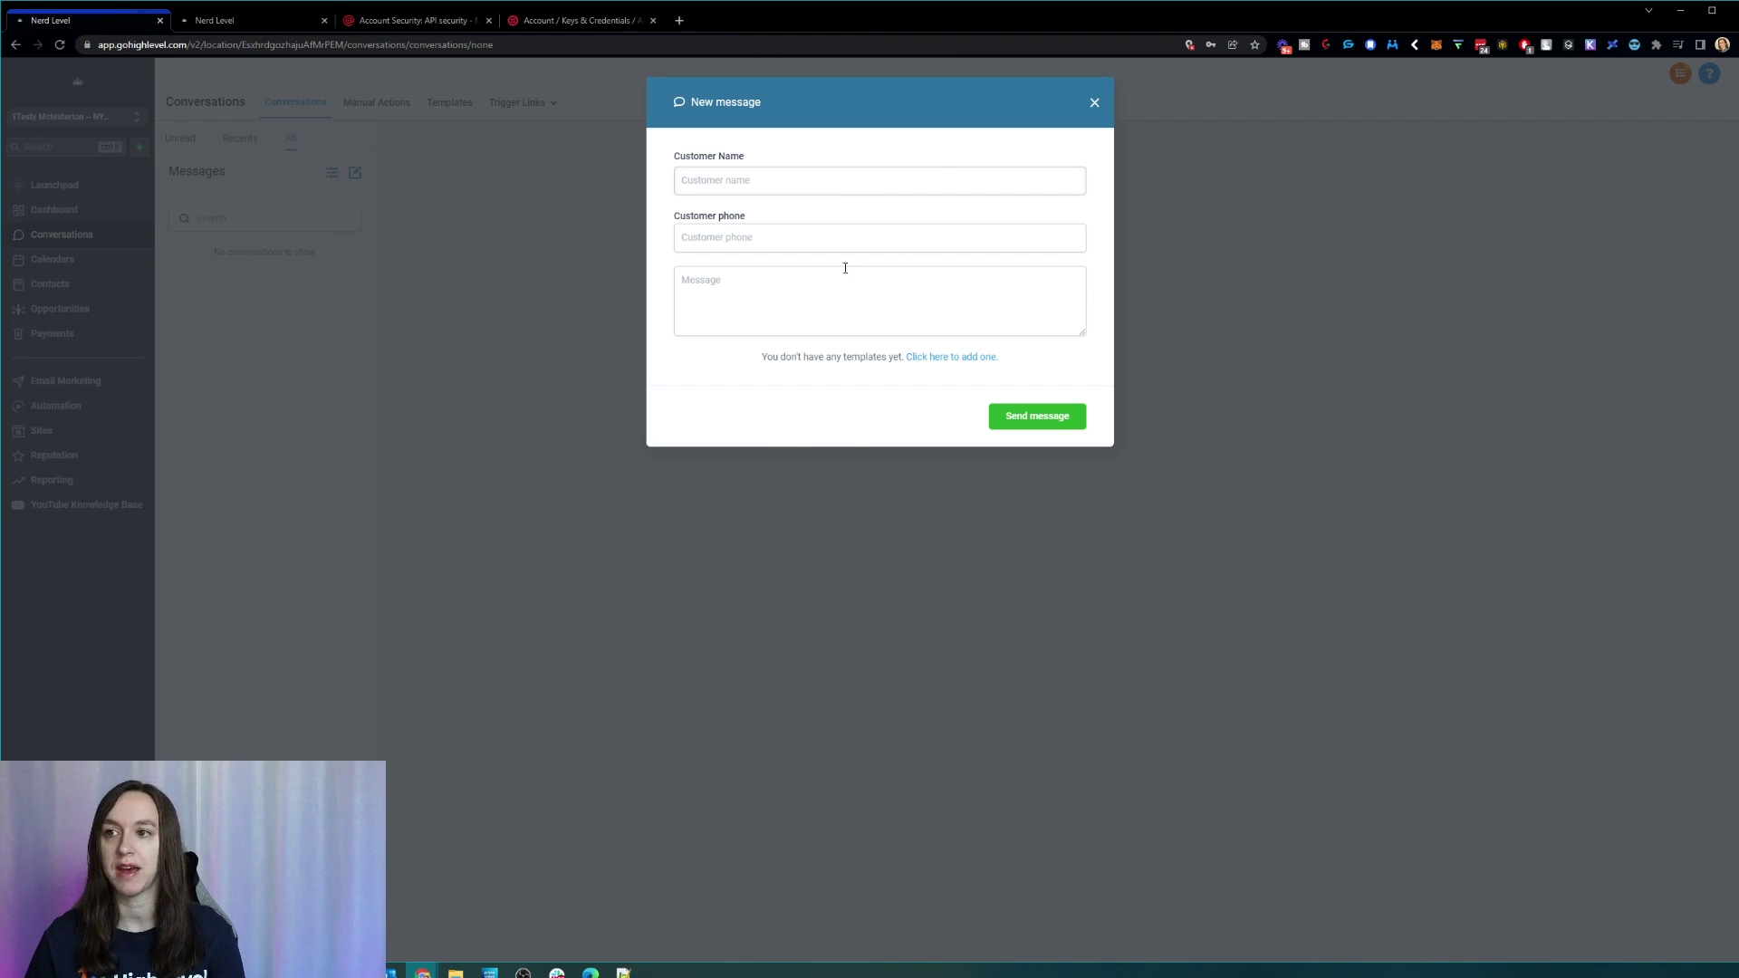
{"action": "left_click", "coordinate": [1093, 104]}
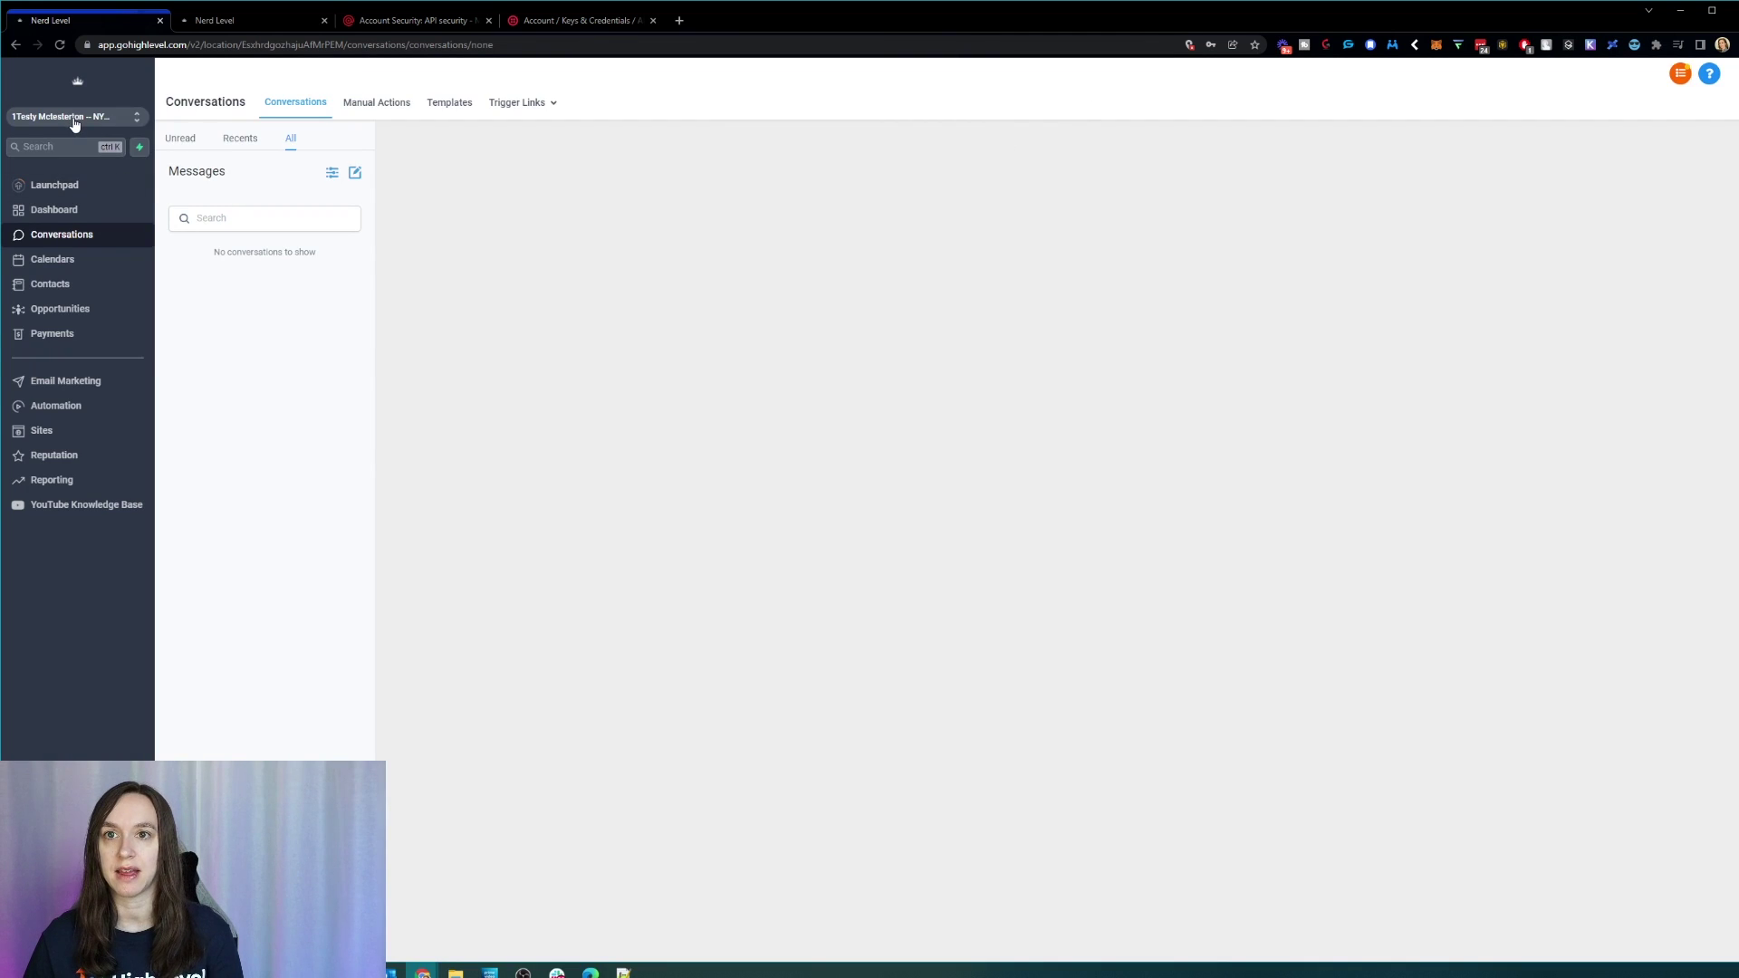
{"action": "left_click", "coordinate": [76, 120]}
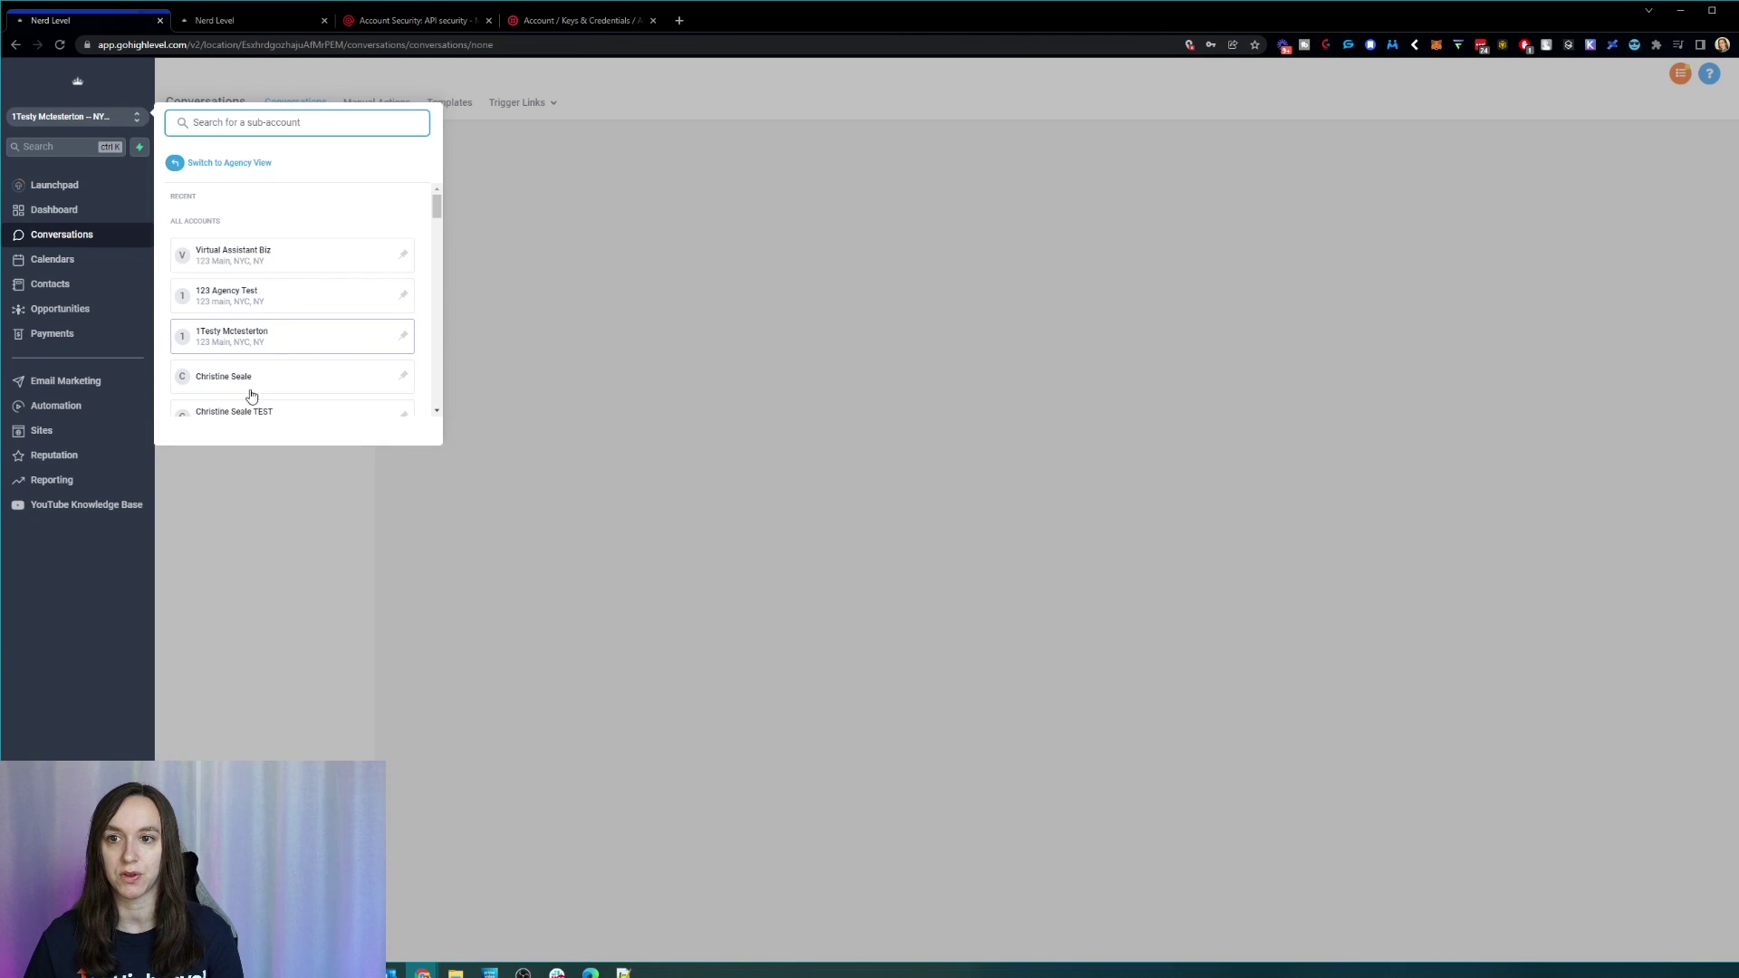
Step: Switch to the TEST sub-account and list all its conversations
{"action": "left_click", "coordinate": [250, 412]}
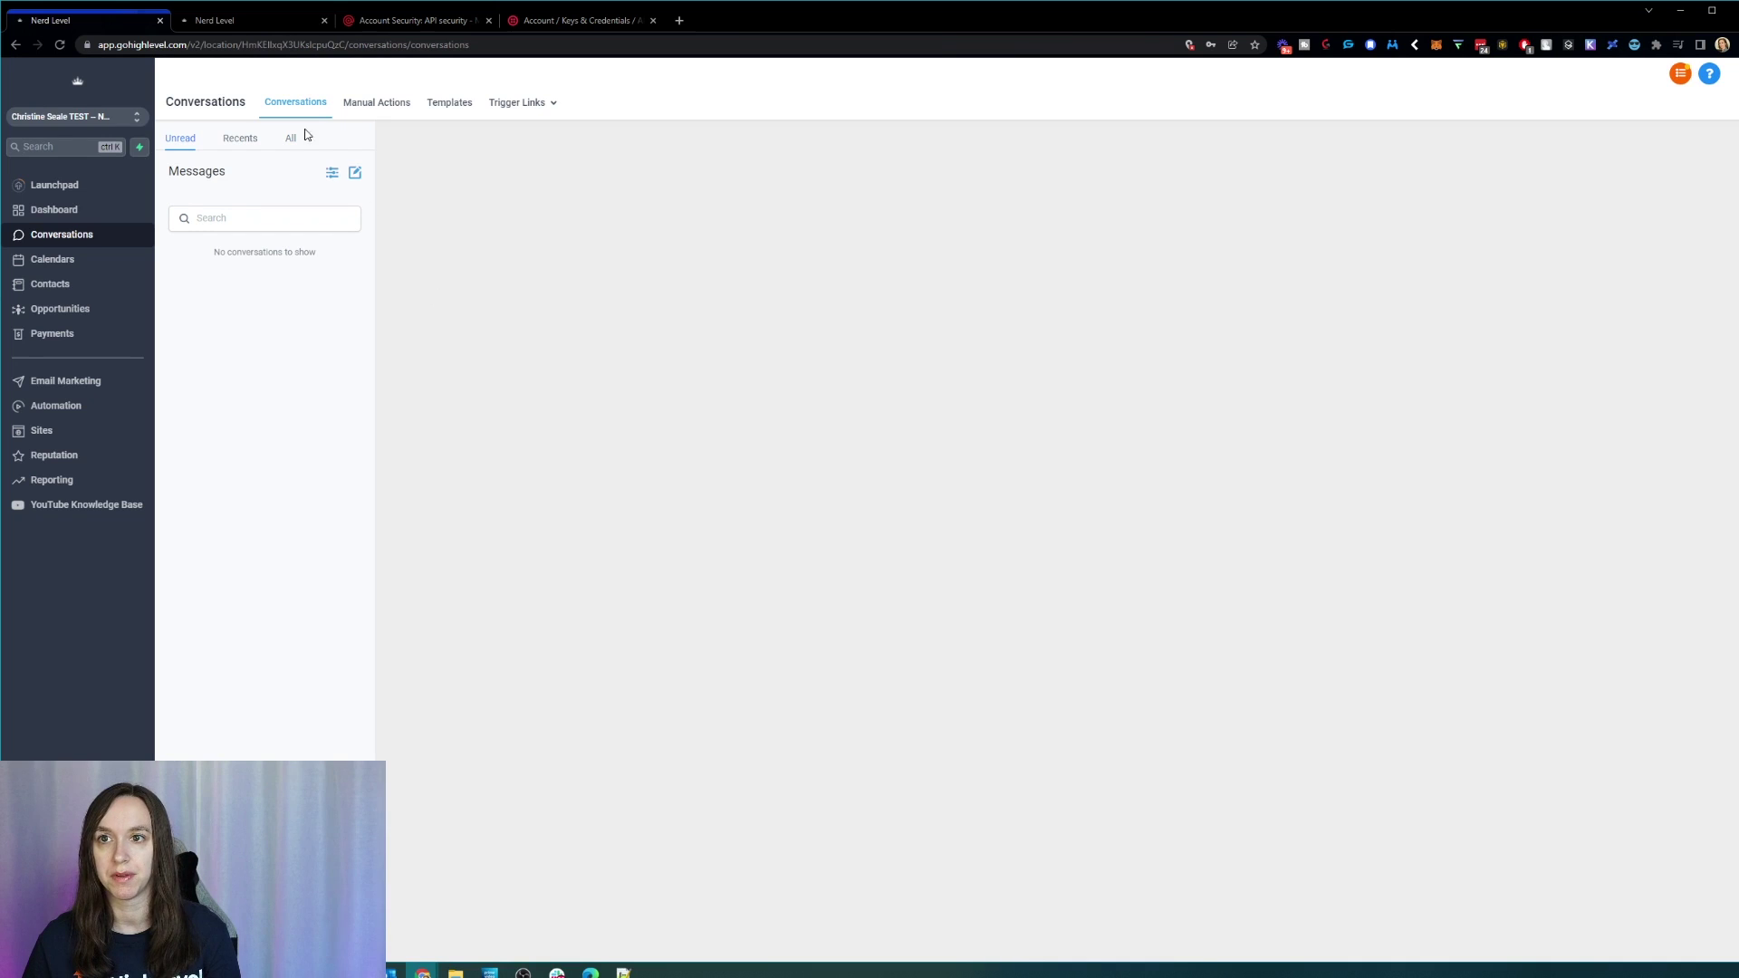
{"action": "left_click", "coordinate": [291, 138]}
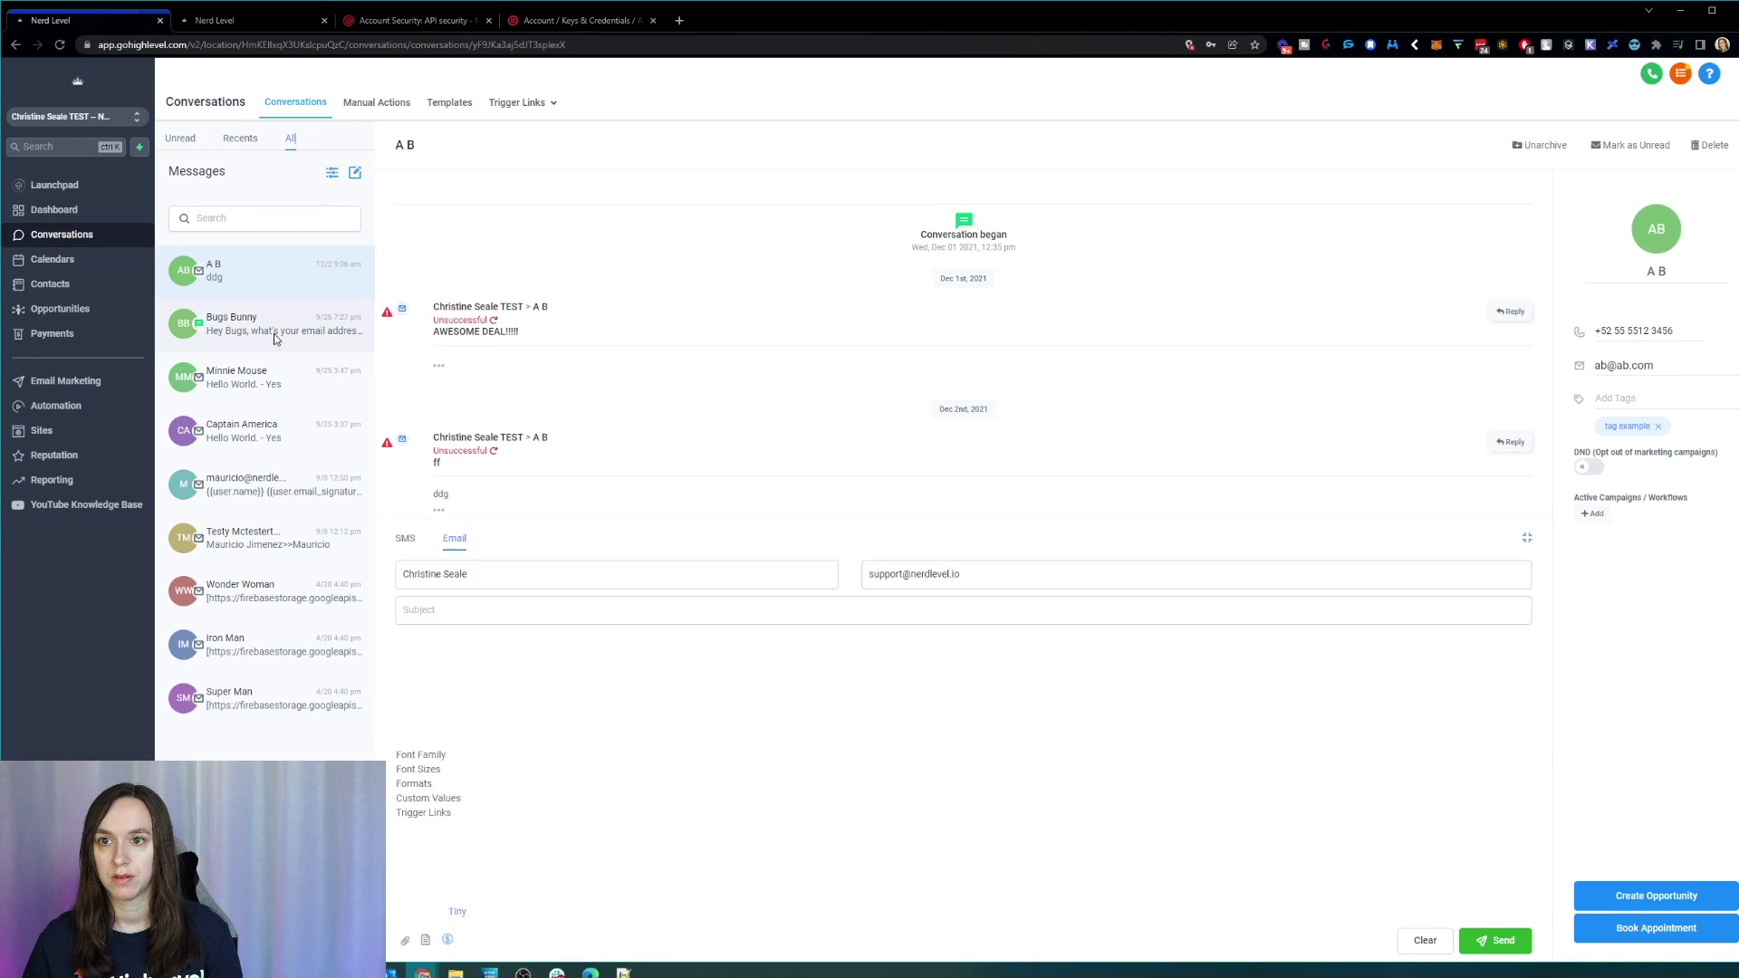
Step: Review a test contact's conversation and its sent message, then go to the weekly calendar
{"action": "left_click", "coordinate": [299, 376]}
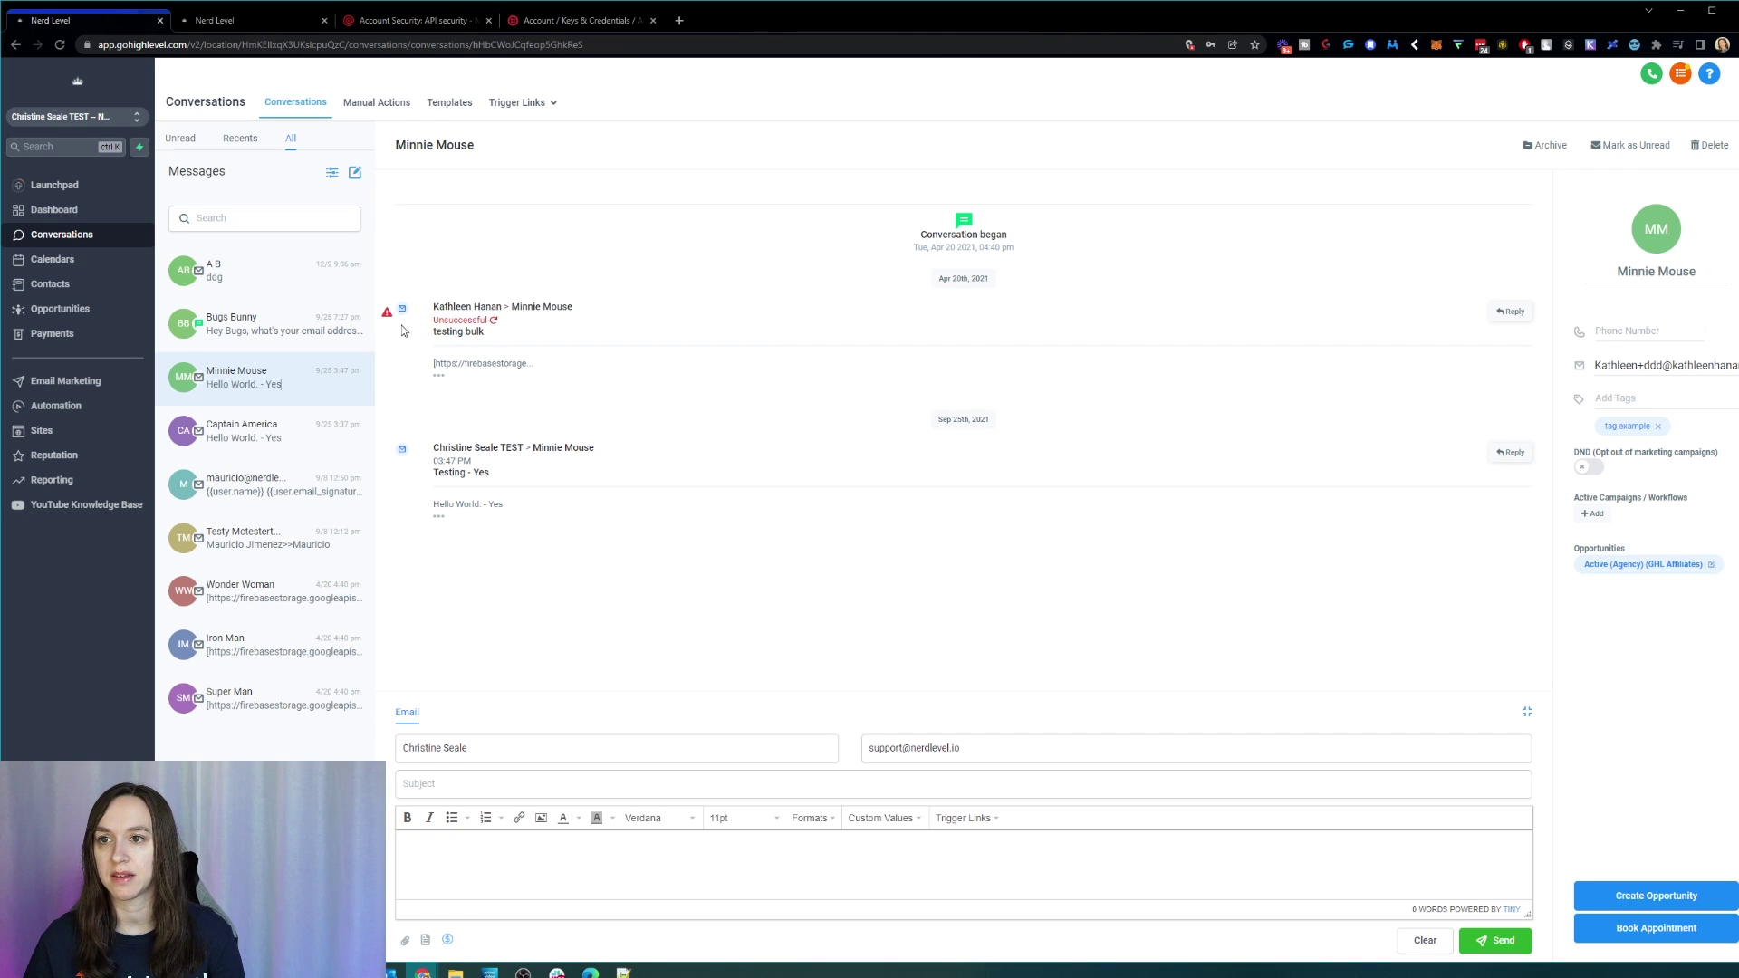
{"action": "mouse_move", "coordinate": [391, 319]}
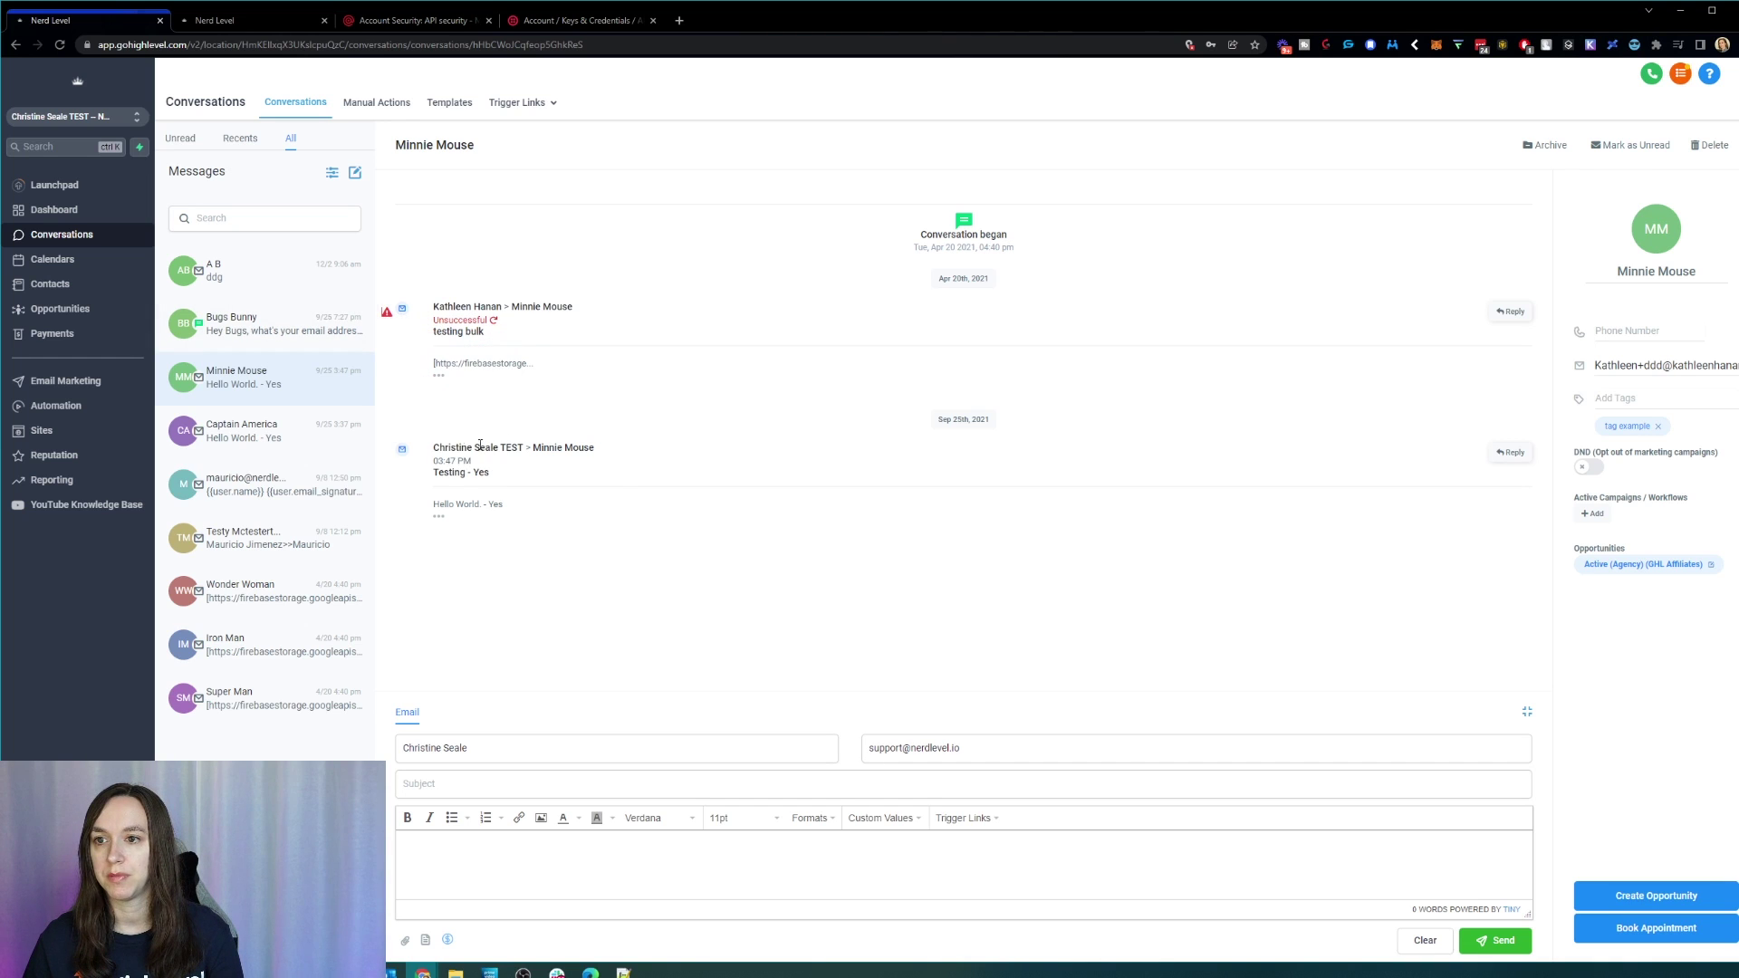
{"action": "left_click_drag", "start_coordinate": [447, 453], "coordinate": [508, 507]}
{"action": "left_click", "coordinate": [521, 505]}
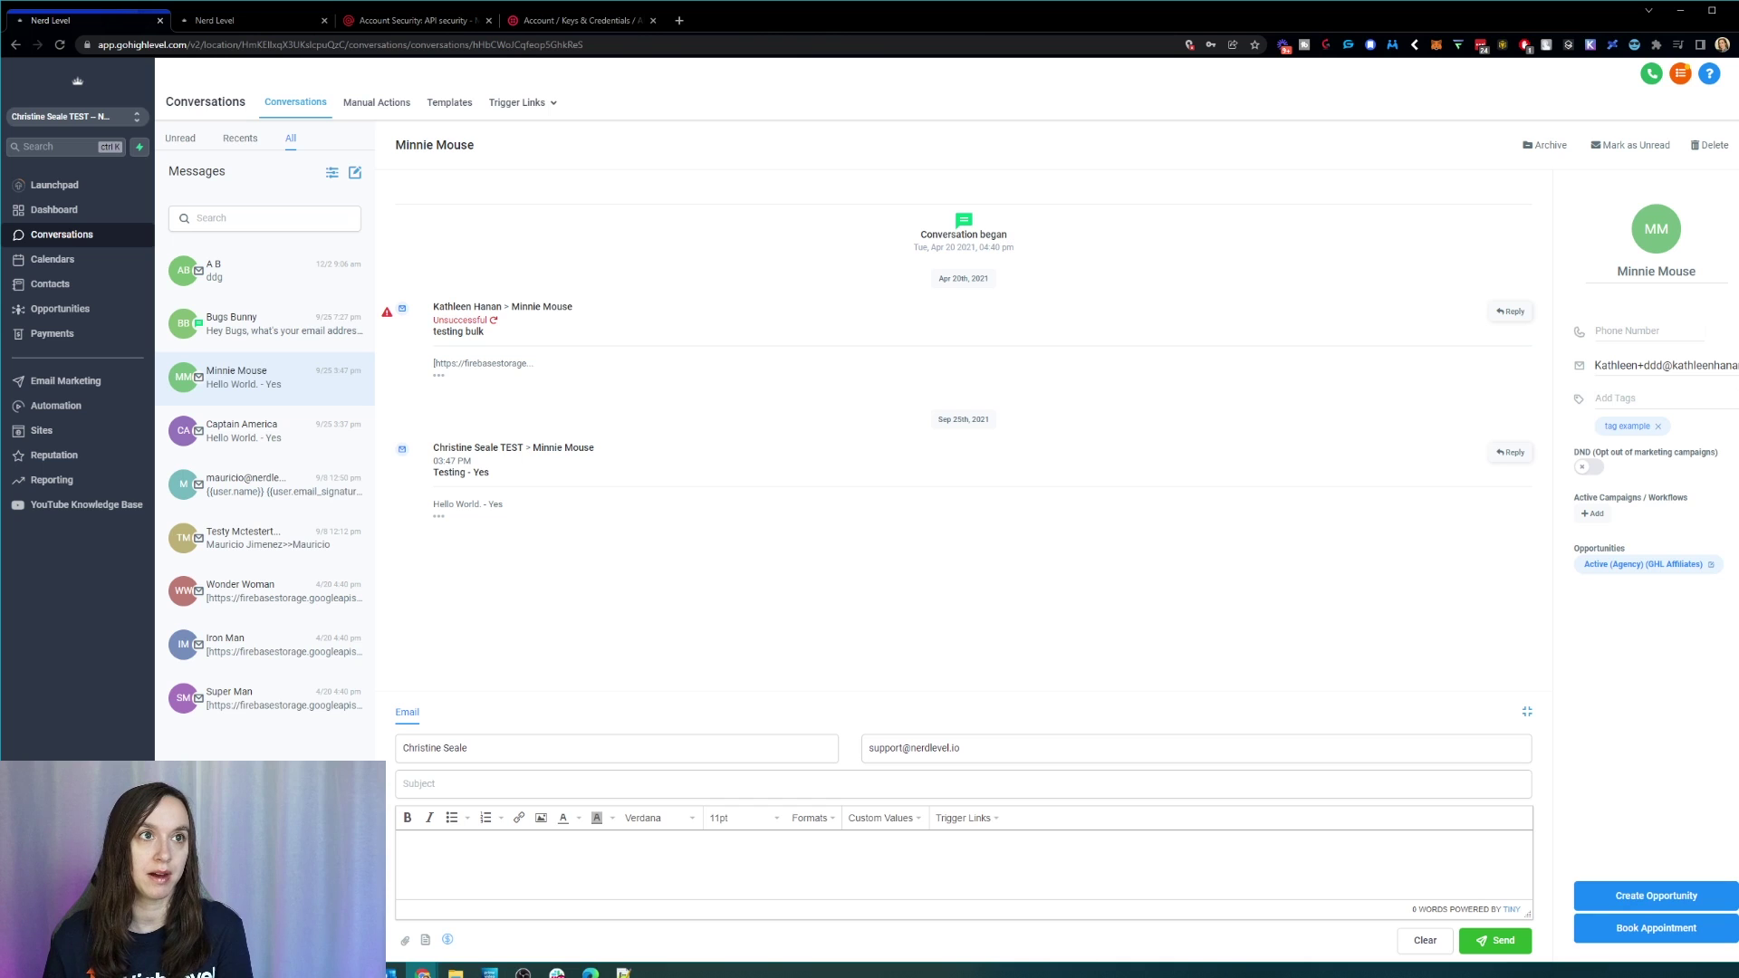
{"action": "left_click", "coordinate": [91, 265]}
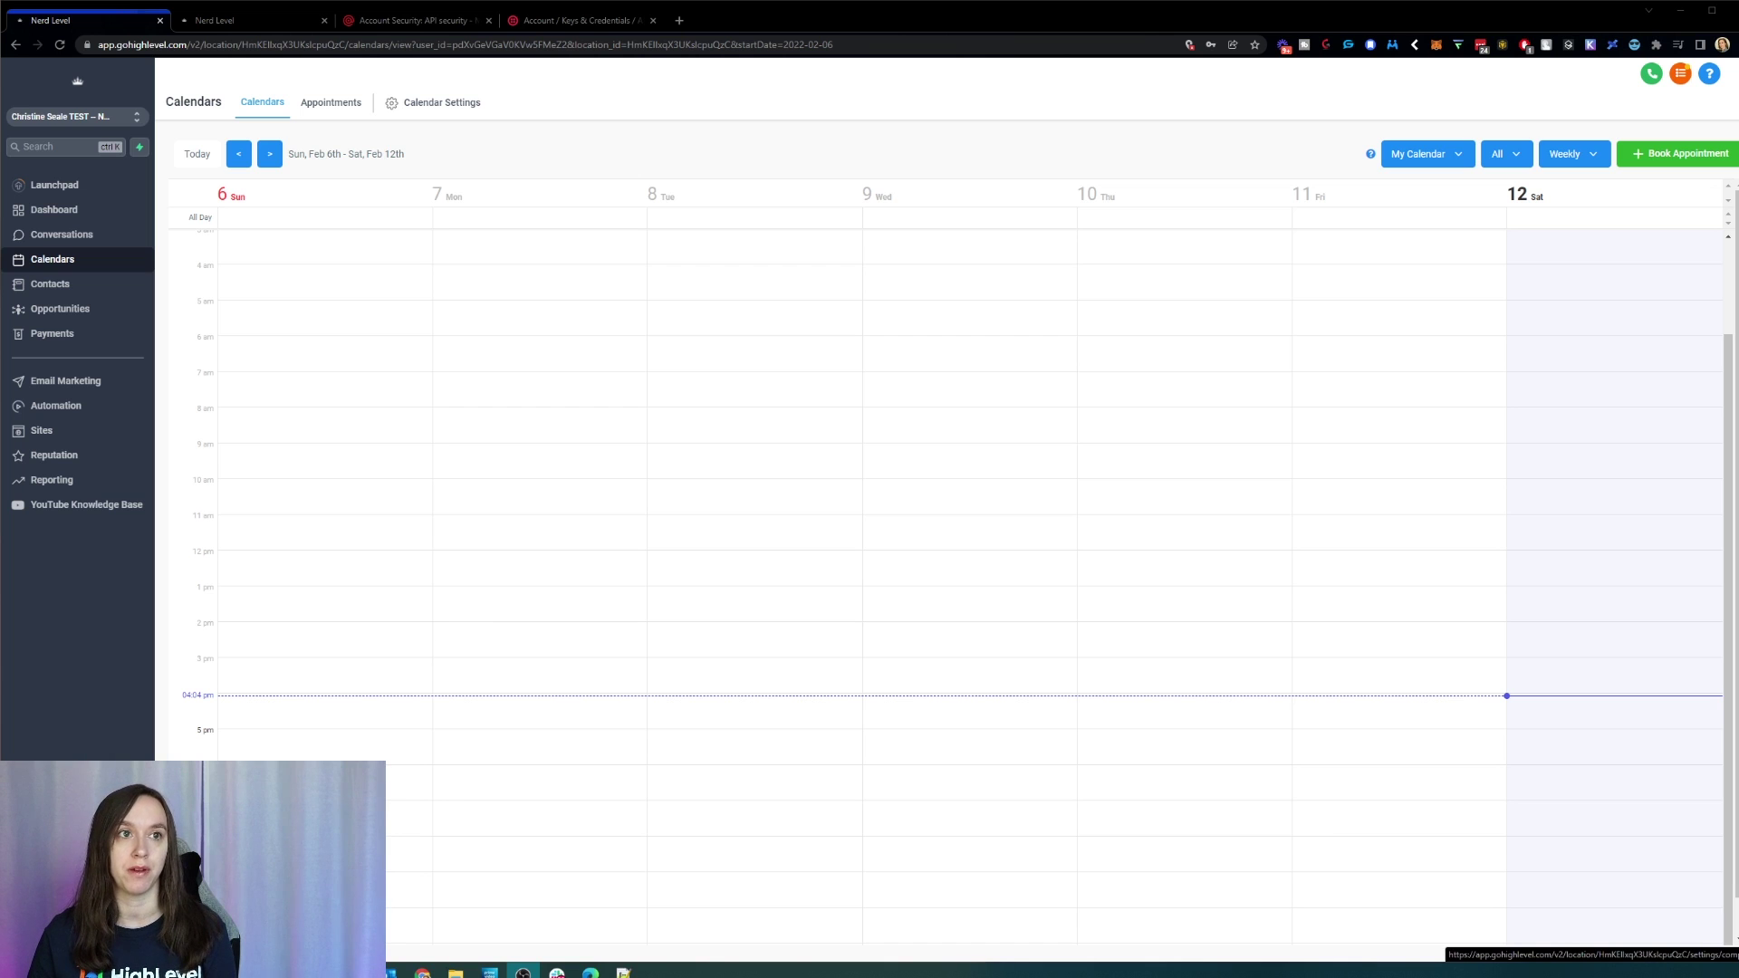
Step: Glance at Business Info, return to Calendars, and open the Opportunities pipeline board
{"action": "left_click", "coordinate": [50, 939]}
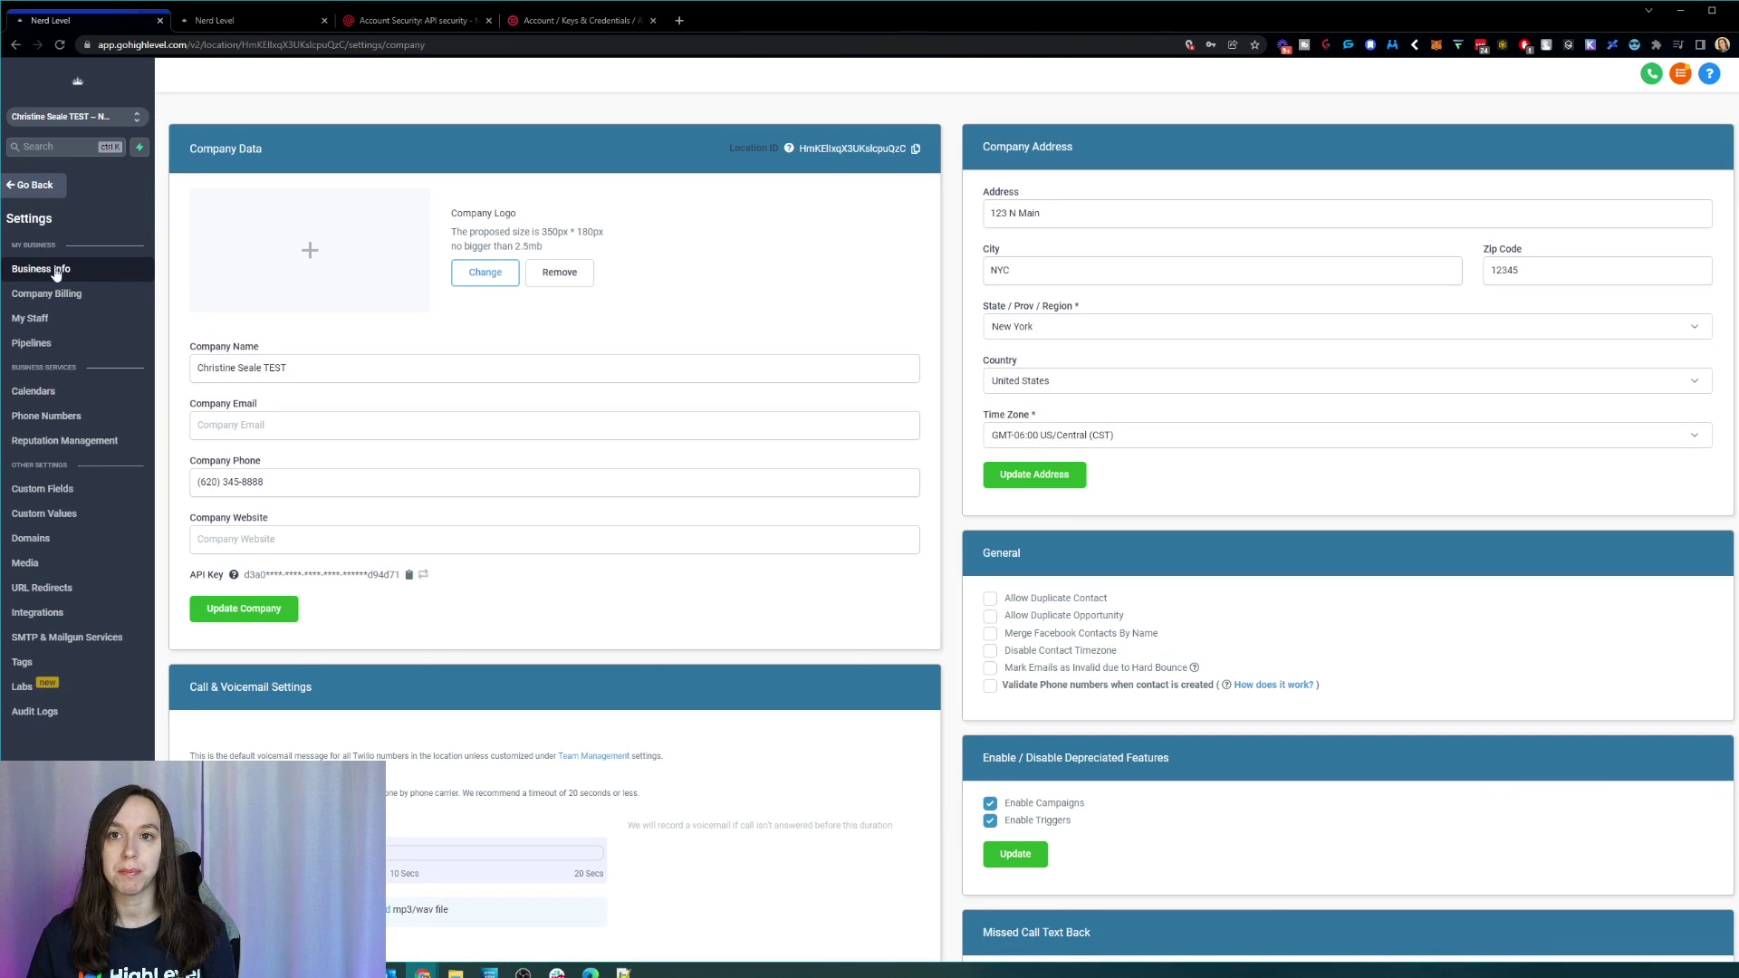
{"action": "left_click", "coordinate": [43, 186]}
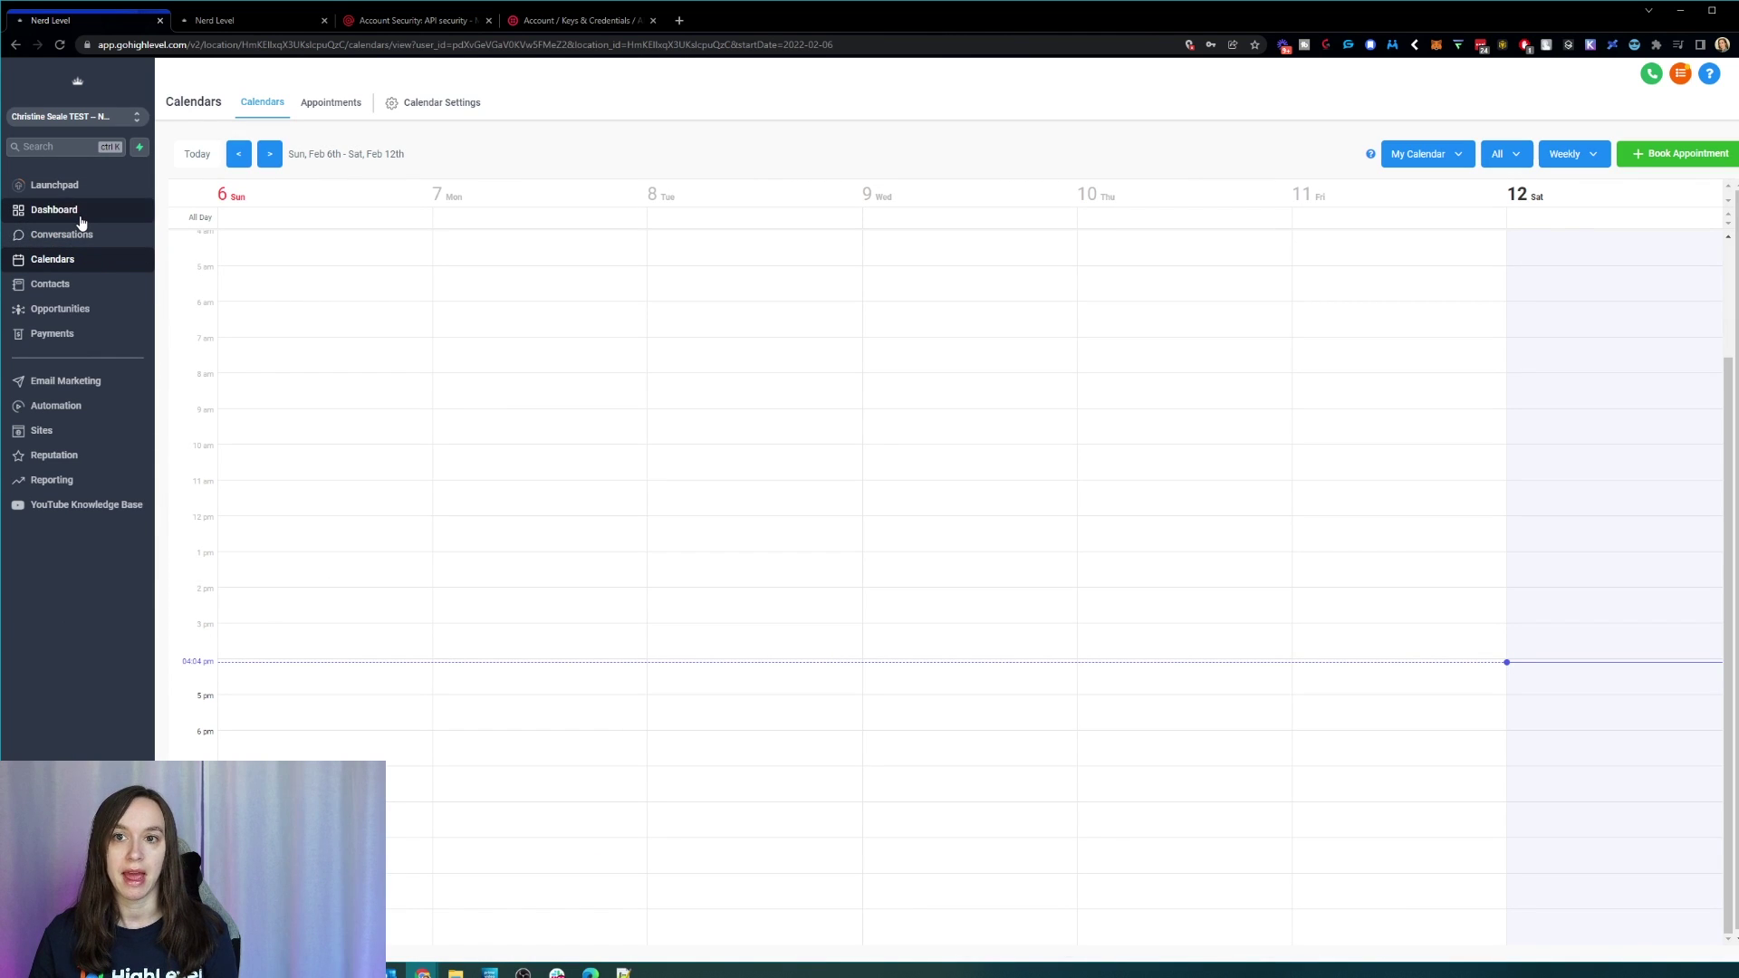
{"action": "left_click", "coordinate": [84, 310]}
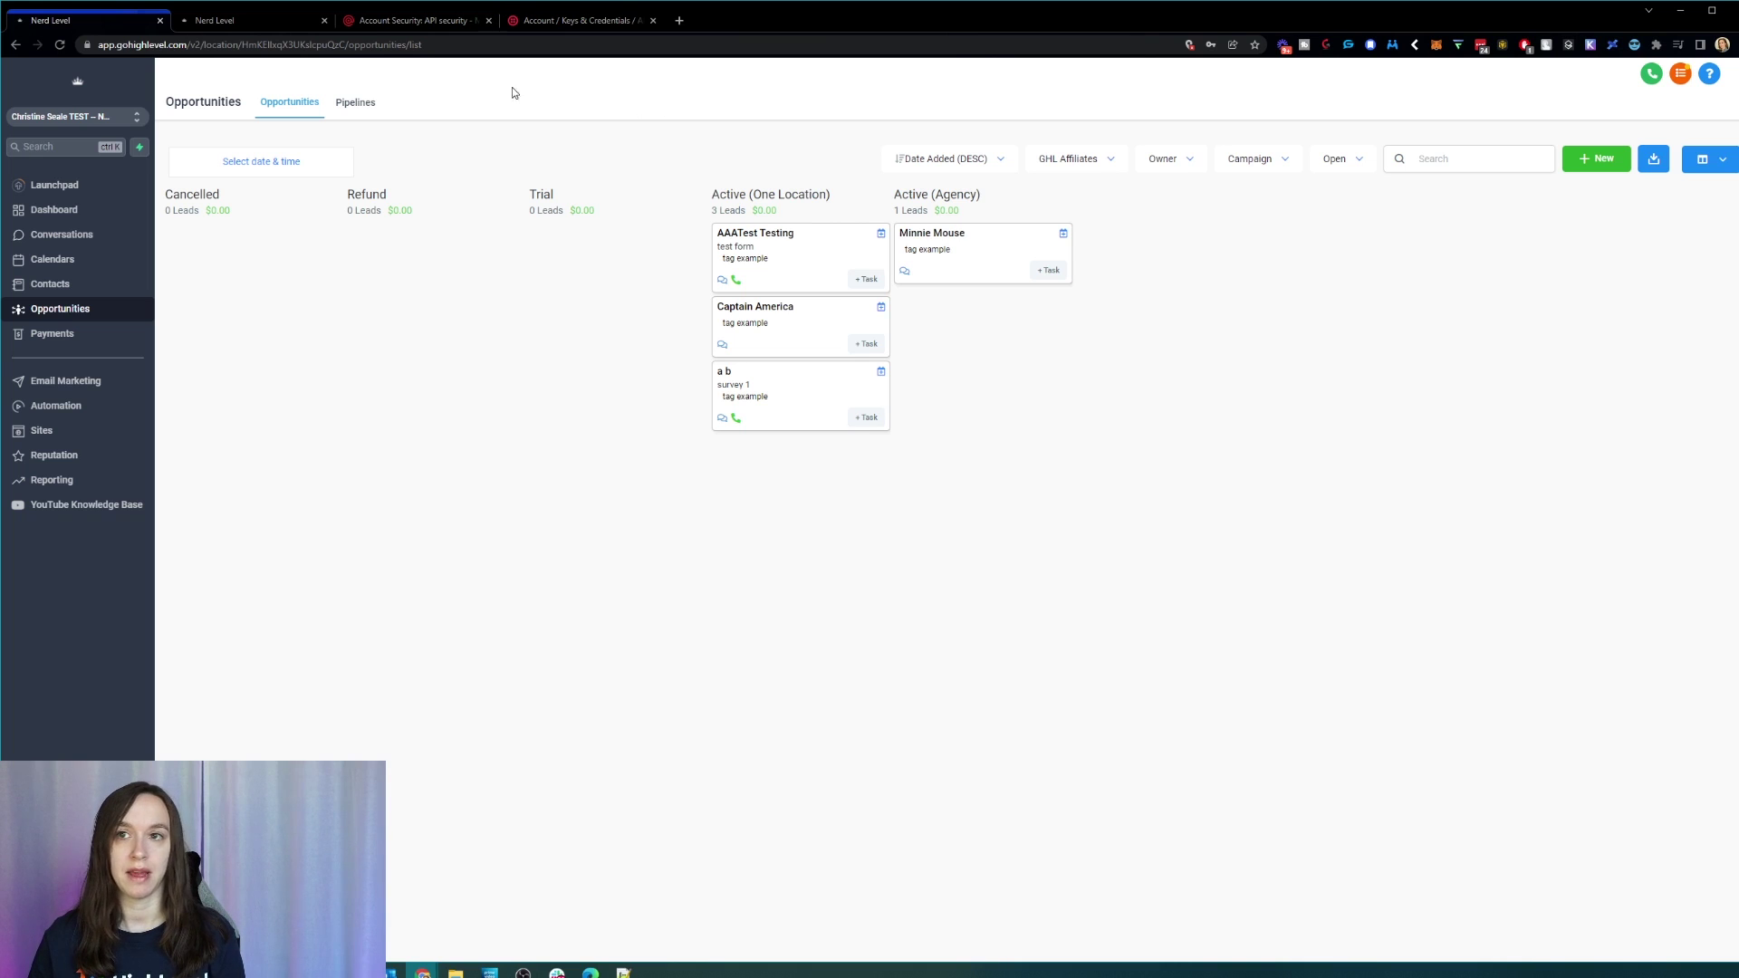
Step: Open and close the pipeline dropdown on the Opportunities board without switching pipelines
{"action": "left_click", "coordinate": [1075, 161]}
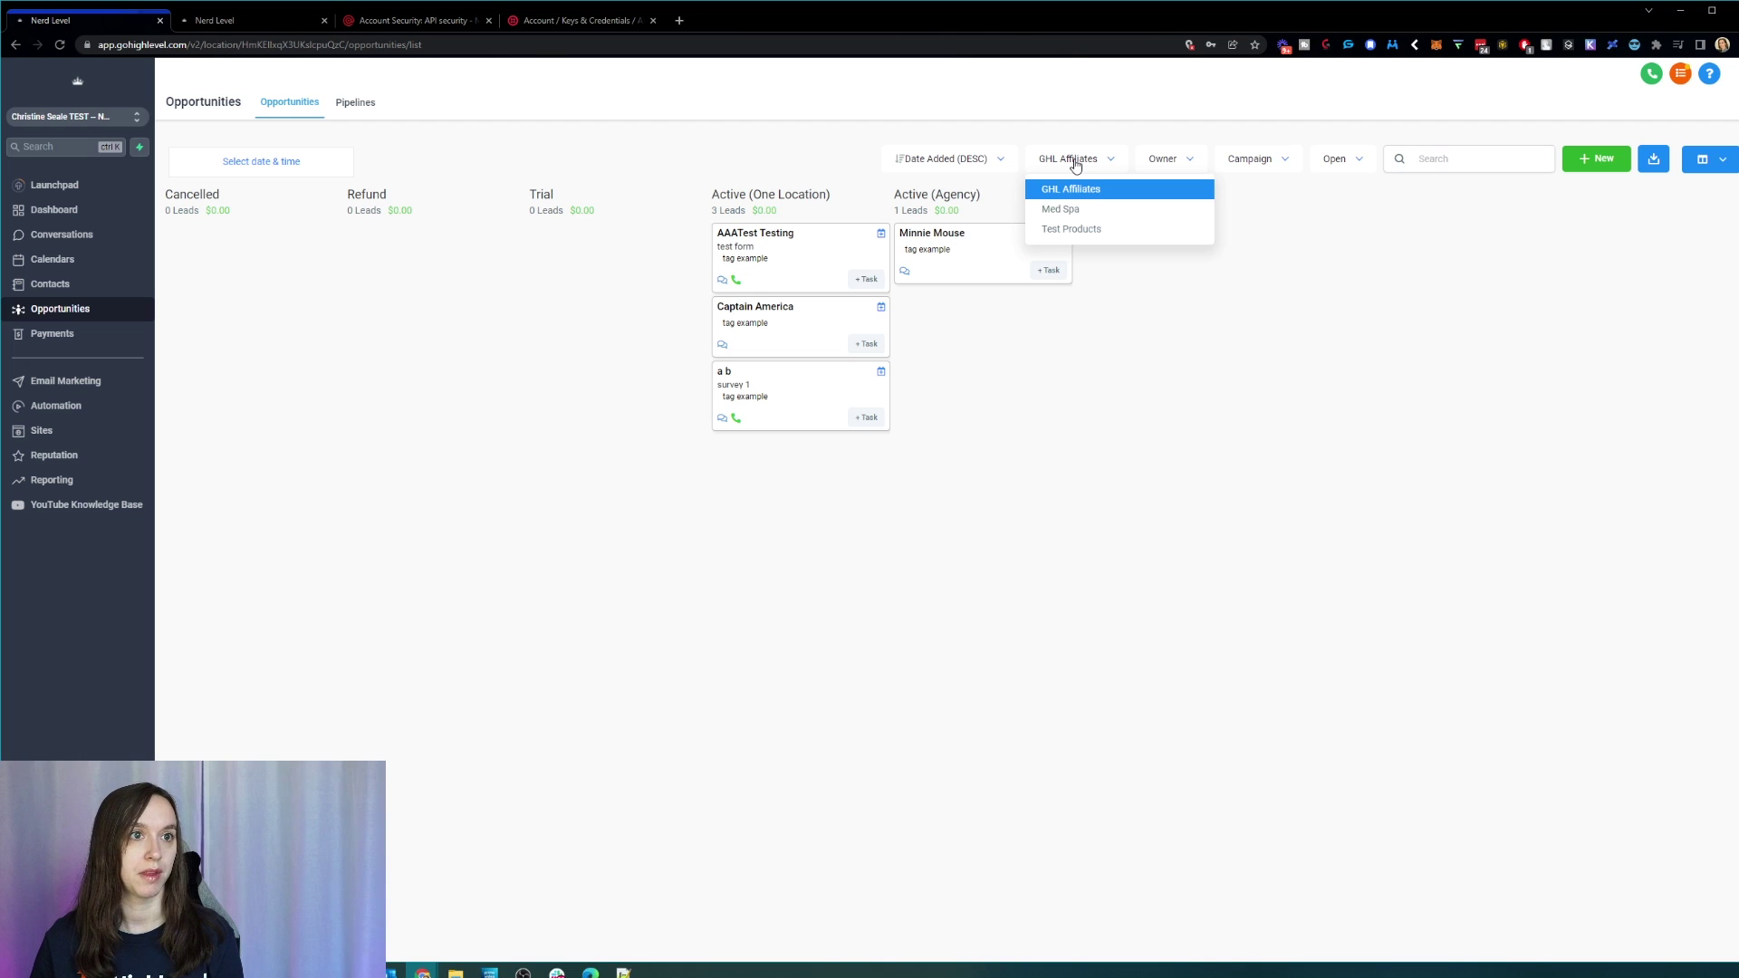
{"action": "left_click", "coordinate": [1075, 163]}
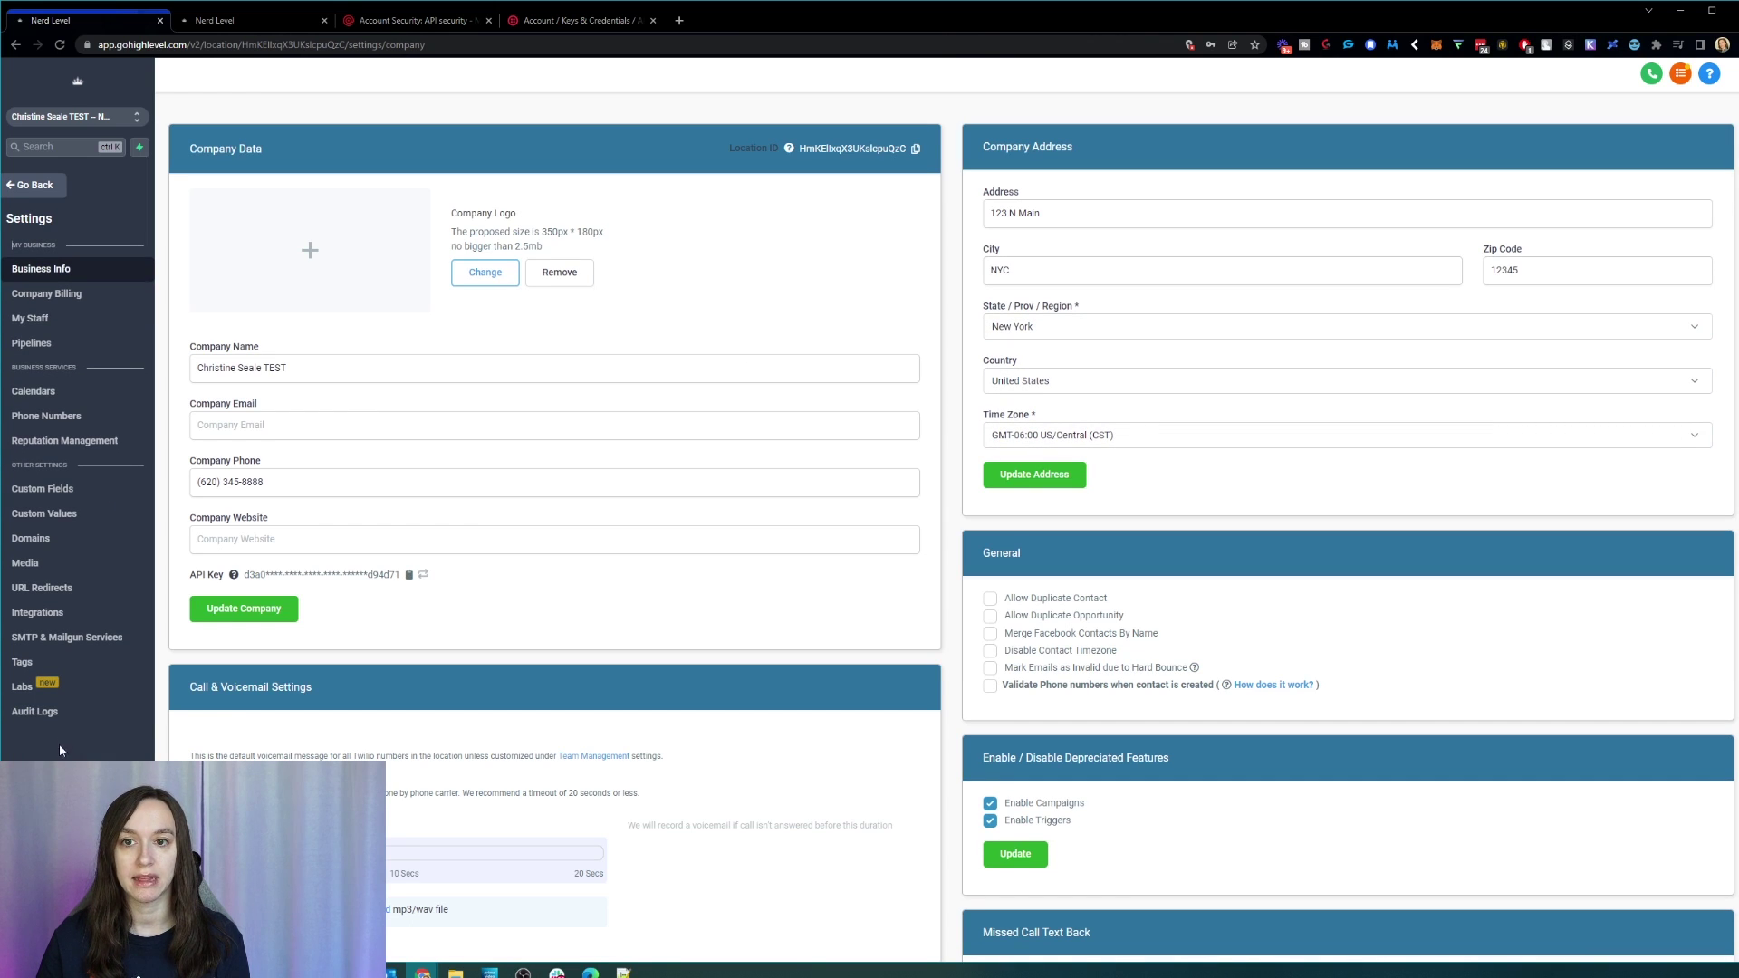
Step: Start a new pipeline under Settings > Pipelines and name it Testy
{"action": "left_click", "coordinate": [41, 339]}
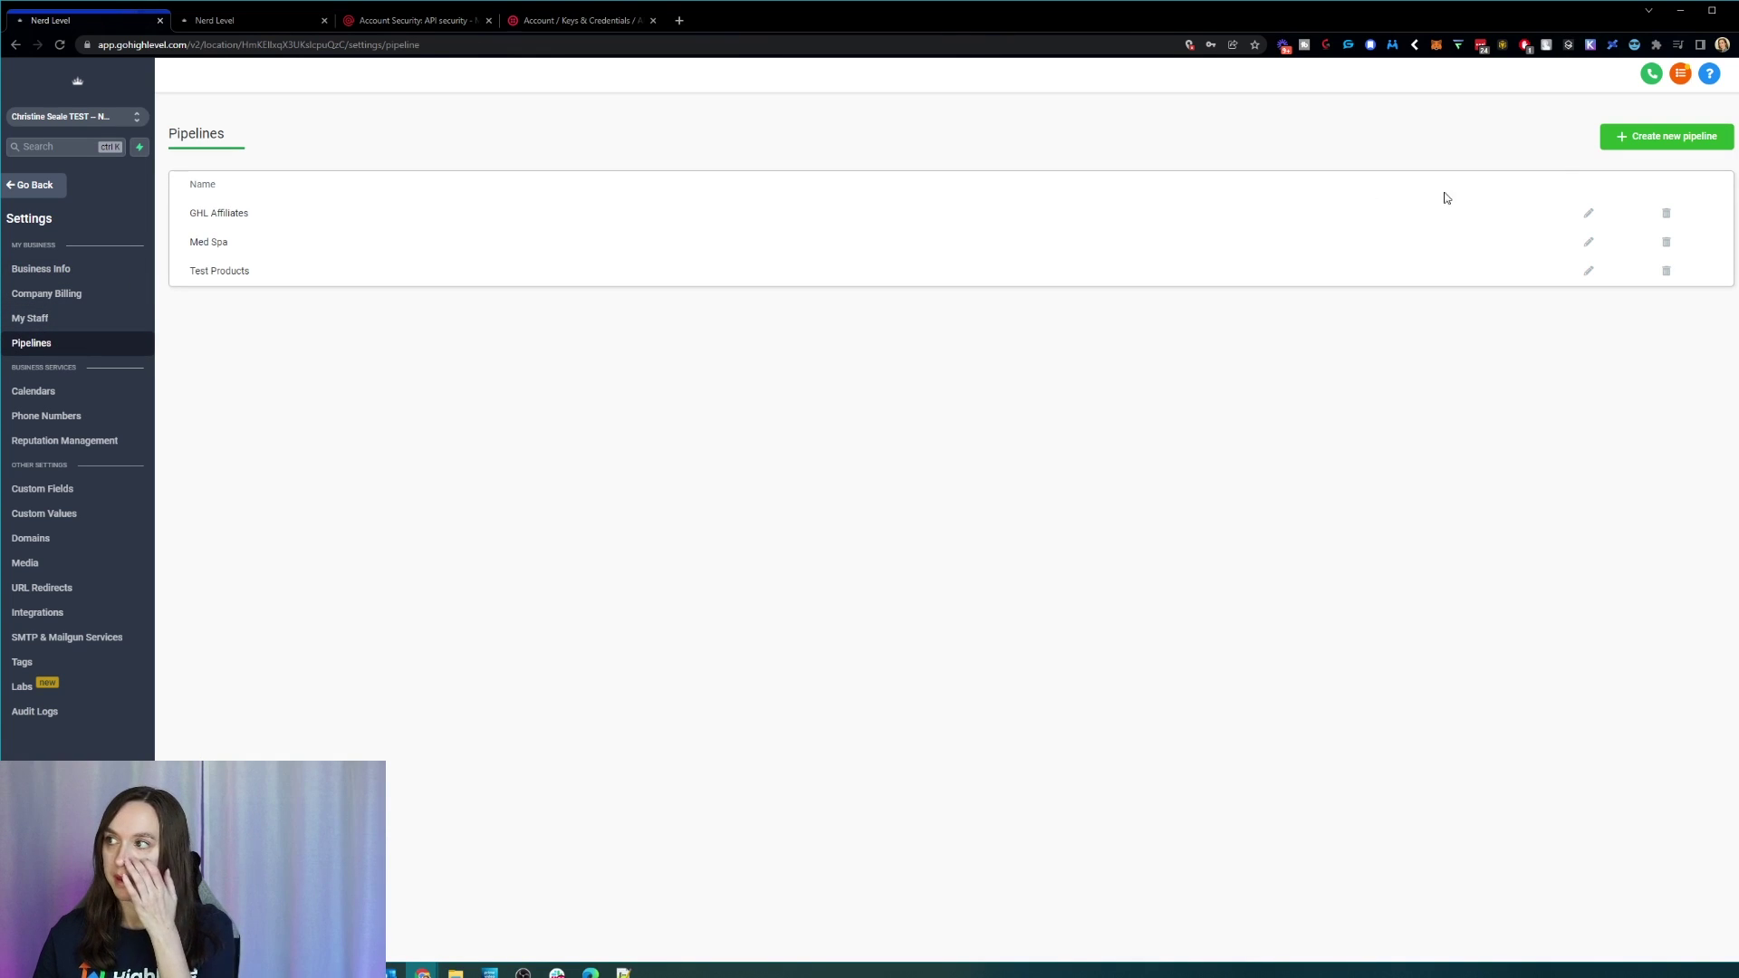
{"action": "left_click", "coordinate": [1663, 134]}
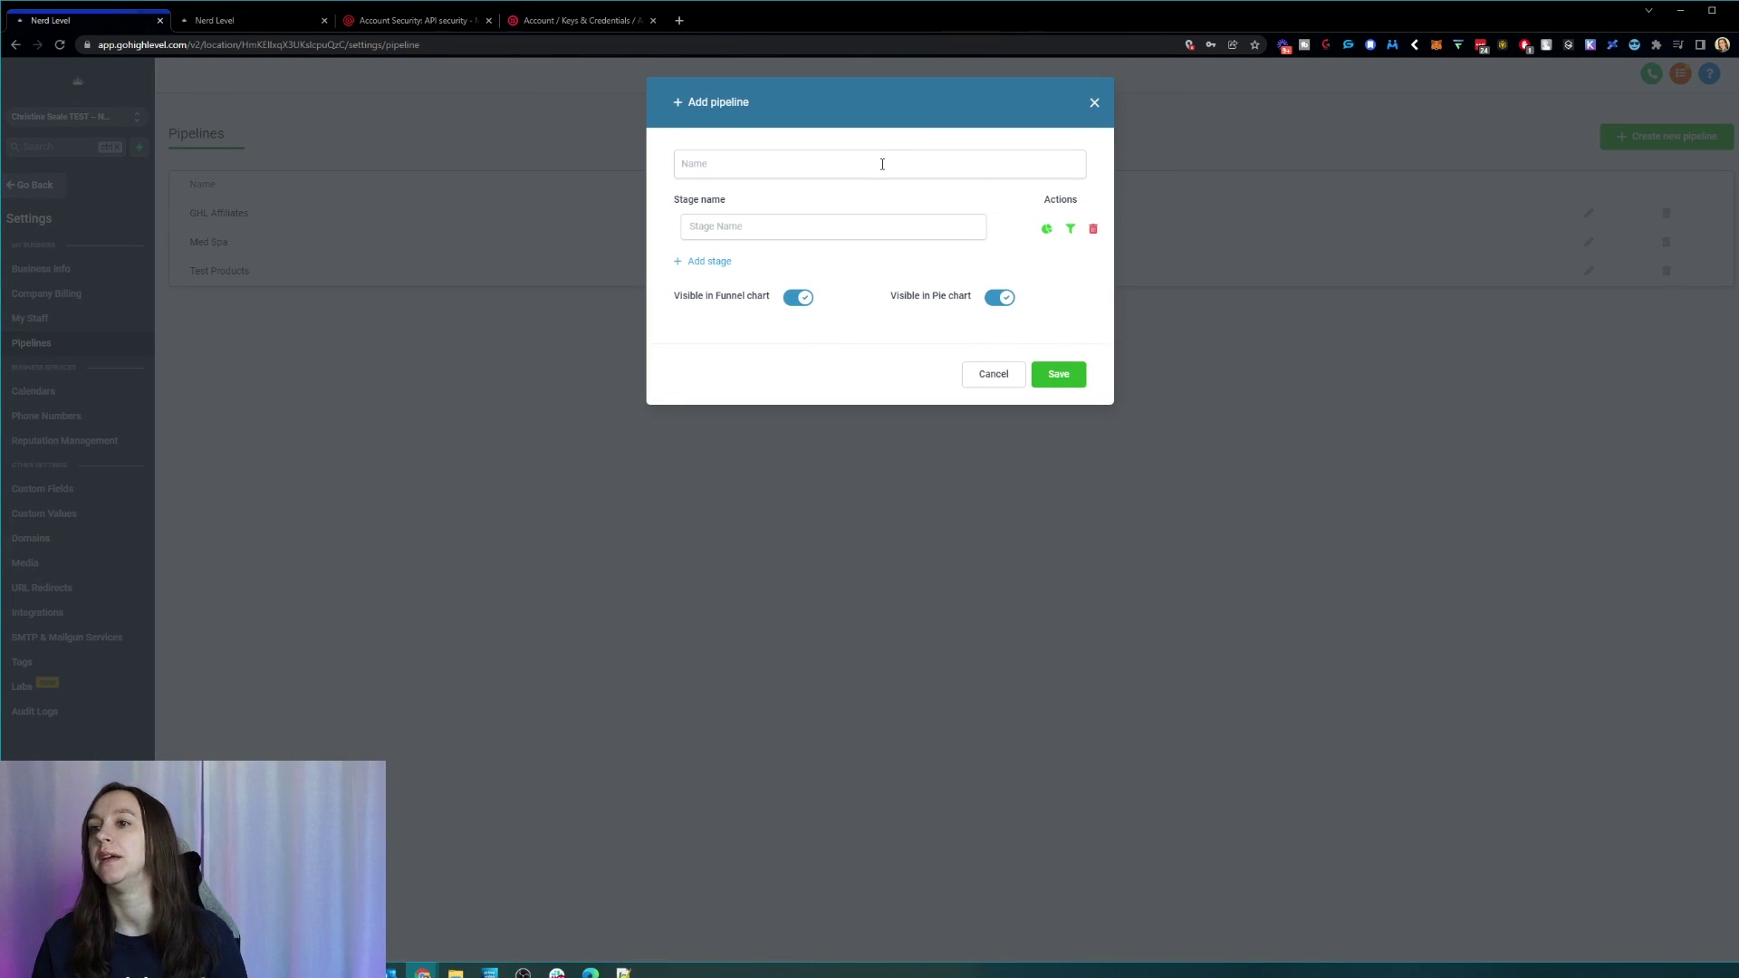
{"action": "left_click", "coordinate": [878, 164]}
{"action": "type", "text": "Testy"}
{"action": "key", "text": "Tab"}
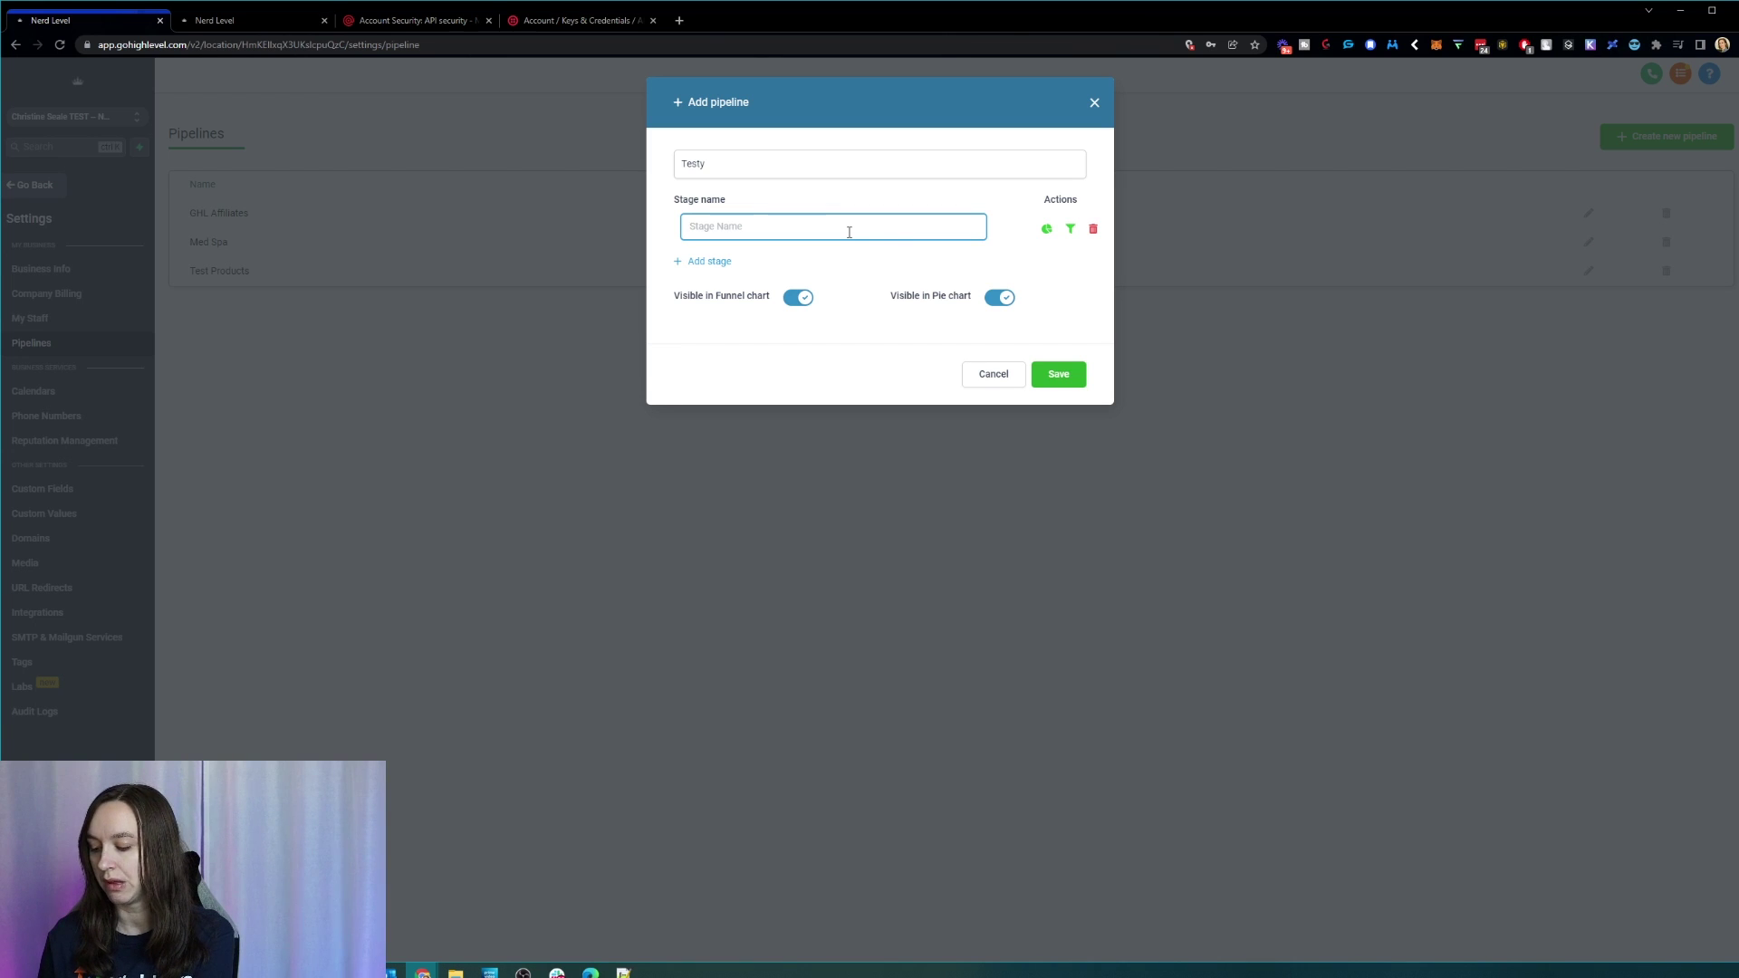
Step: Give the Testy pipeline its first two stages, Lead and Hot lead
{"action": "type", "text": "Awareness"}
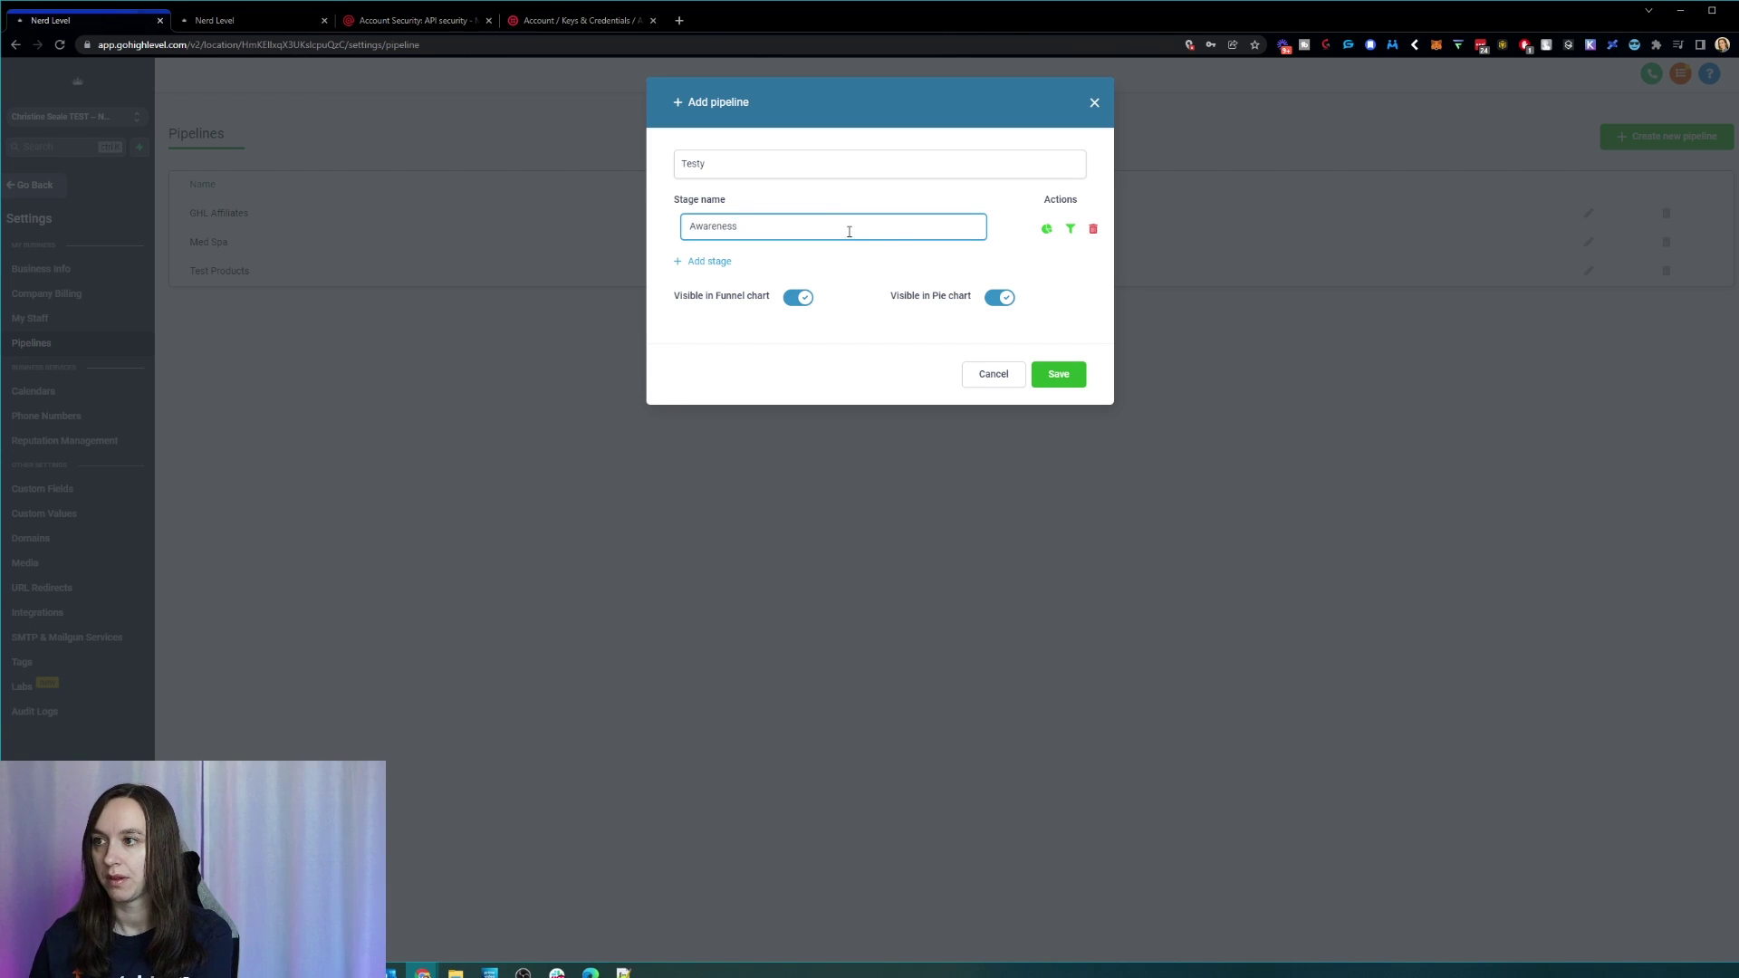
{"action": "left_click", "coordinate": [709, 262]}
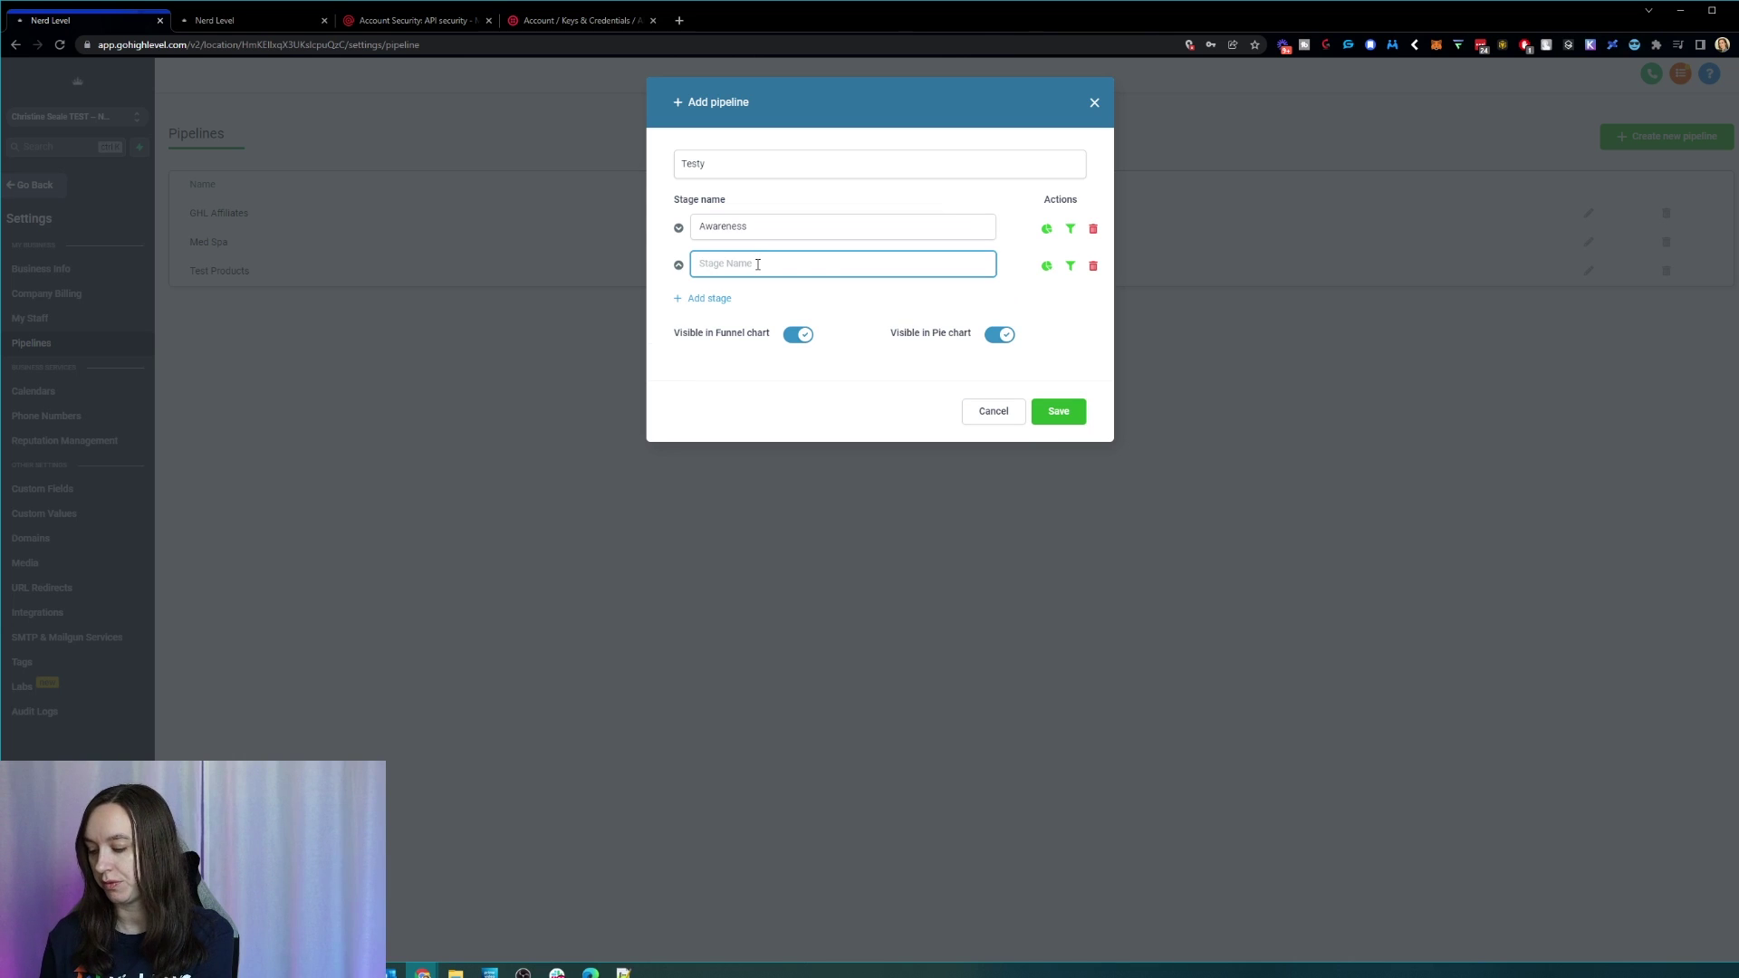
{"action": "type", "text": "Custom"}
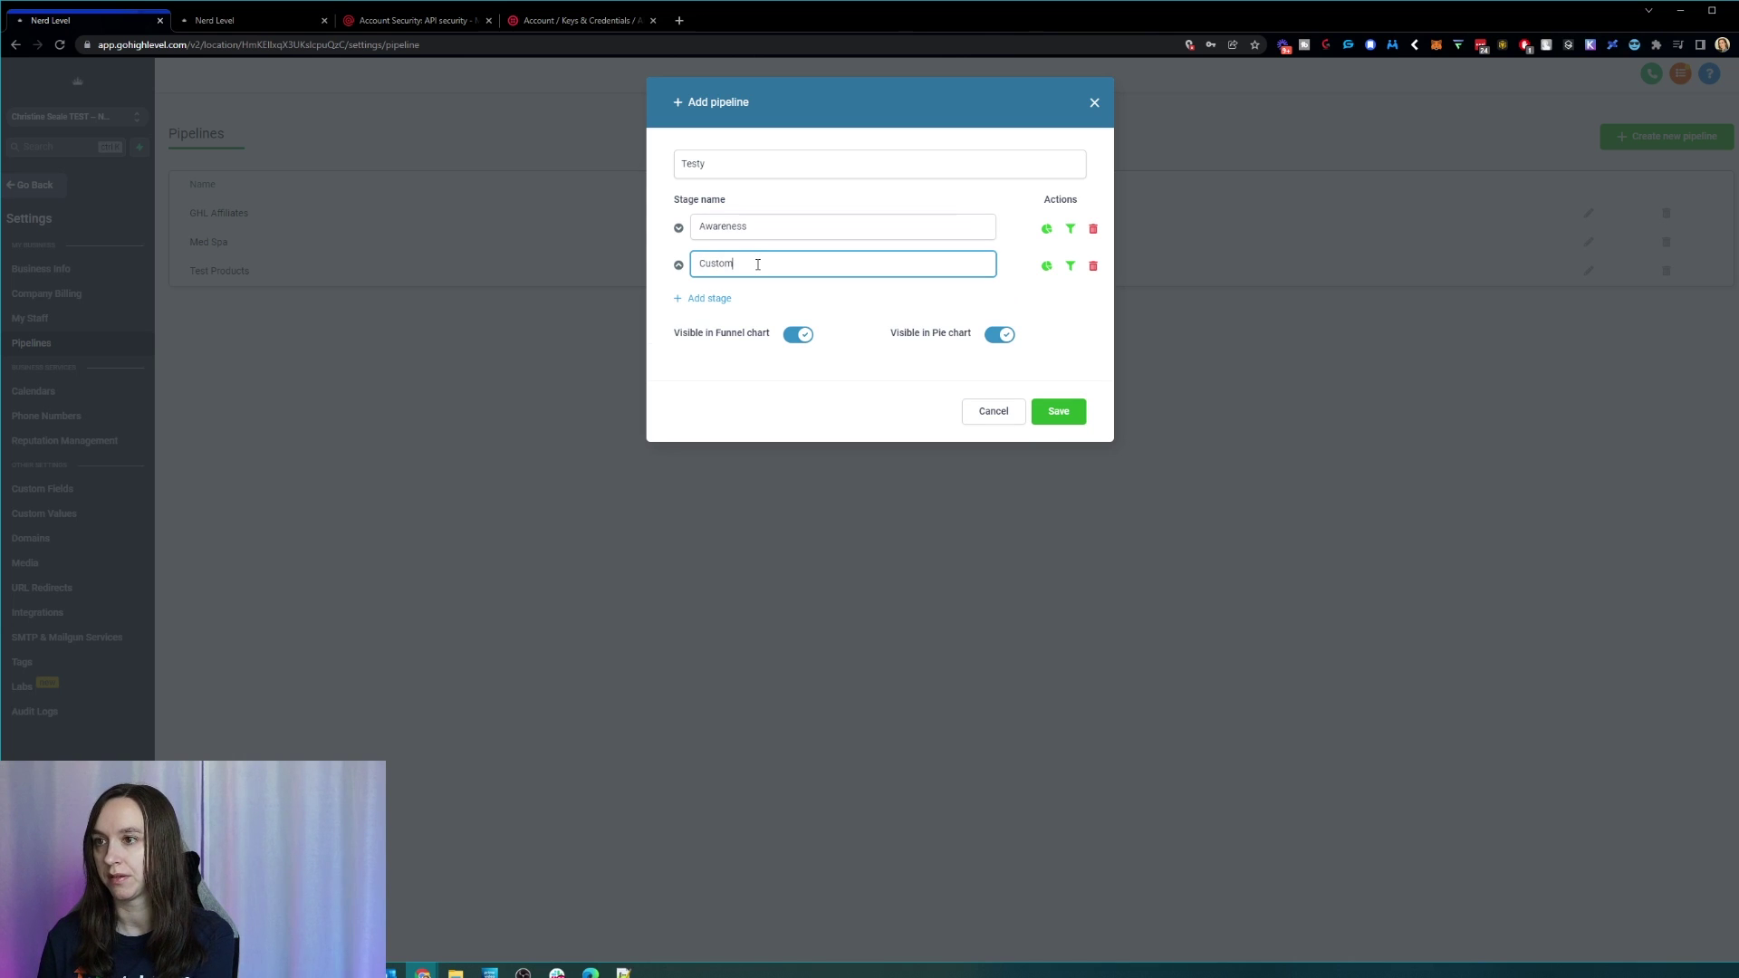
{"action": "key", "text": "BackSpace"}
{"action": "key", "text": "BackSpace"}
{"action": "type", "text": "Hot lead"}
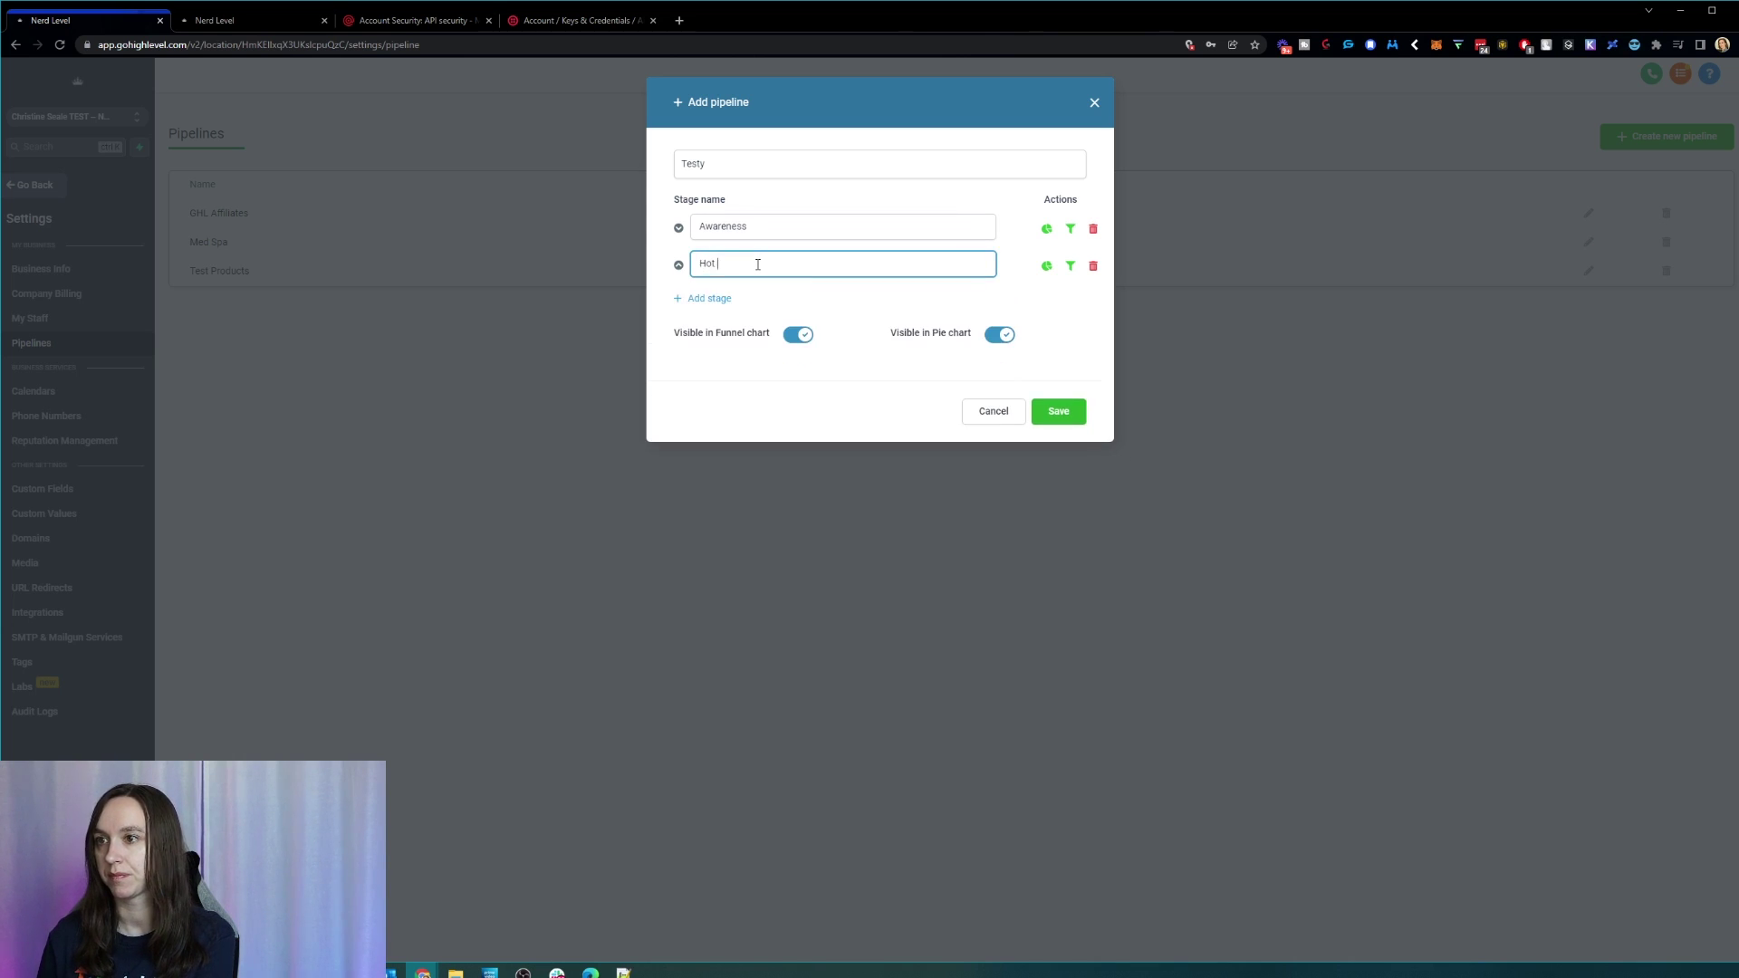
{"action": "left_click", "coordinate": [719, 291]}
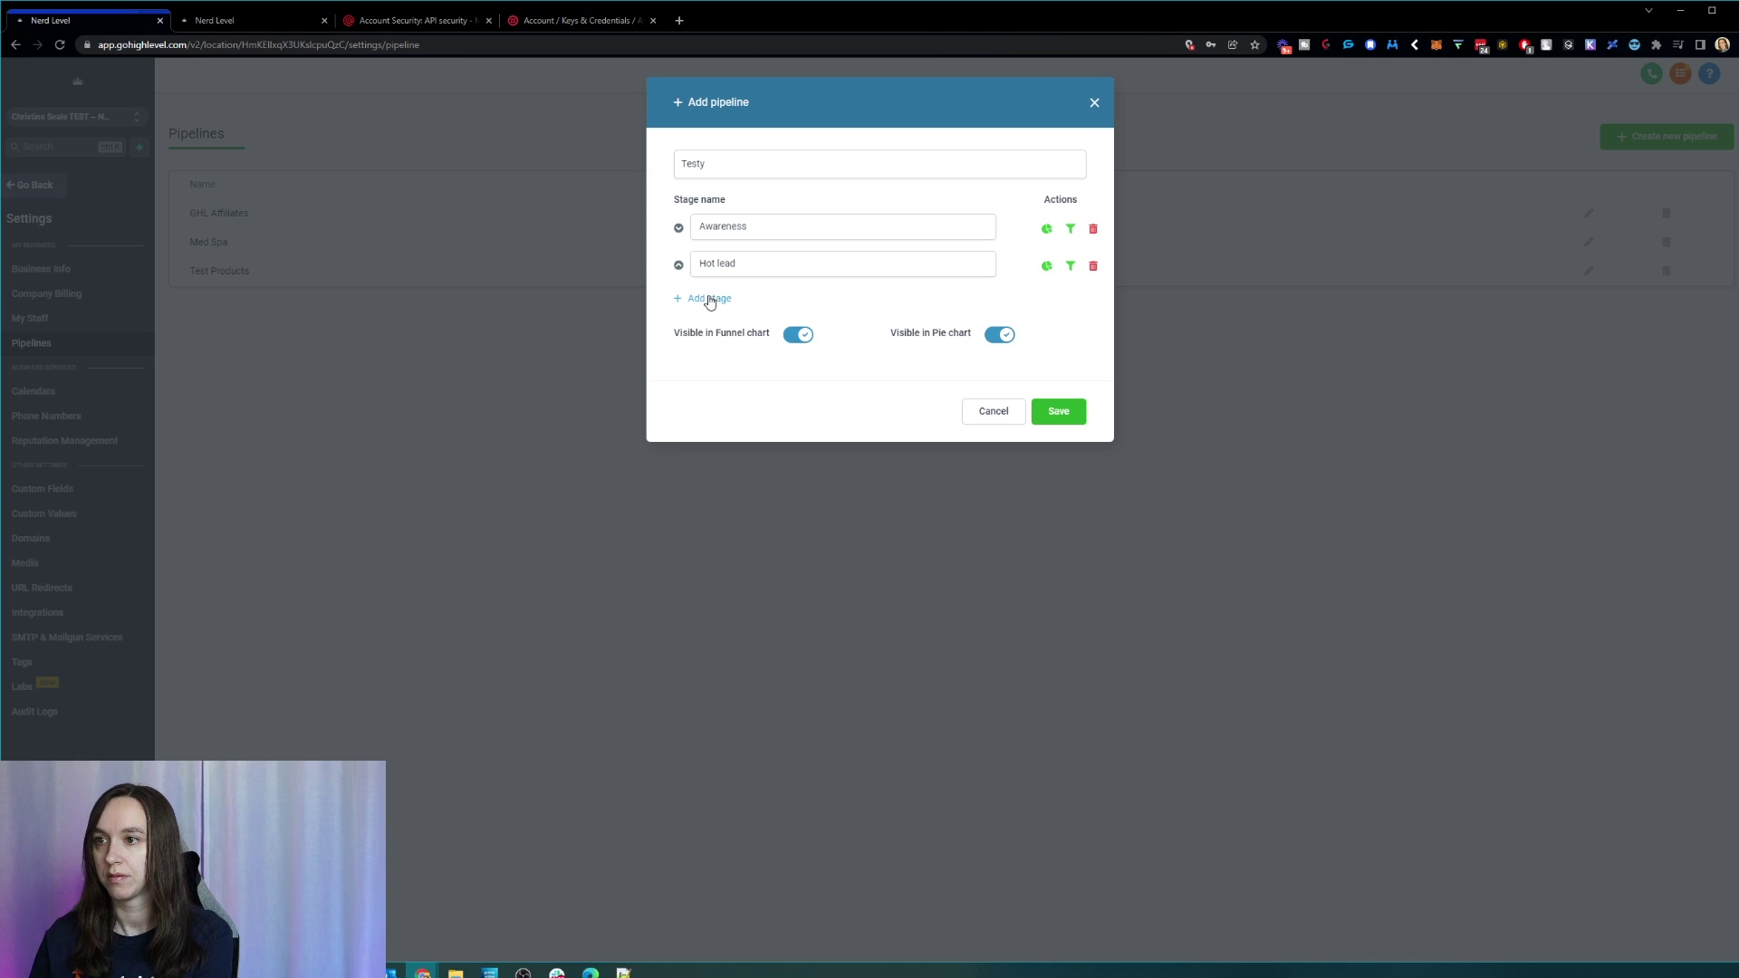
{"action": "double_click", "coordinate": [766, 235]}
{"action": "type", "text": "Lead"}
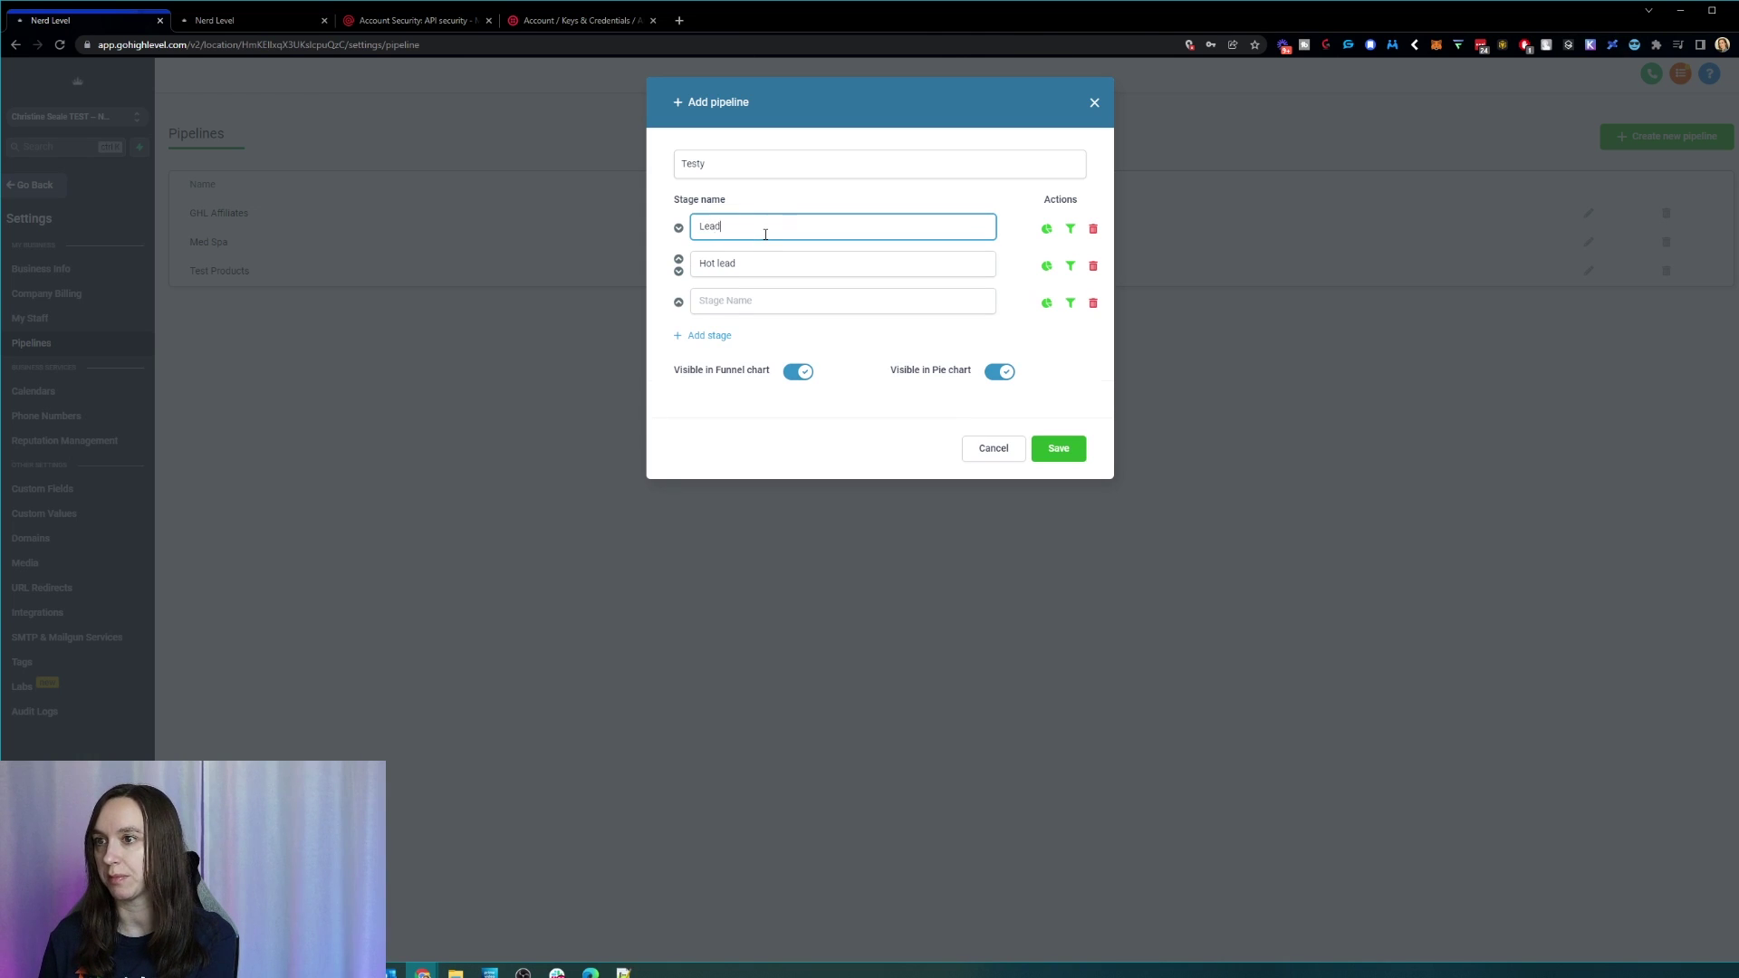
Step: Add the Demo Booked and Won stages and save the Testy pipeline
{"action": "left_click", "coordinate": [752, 305]}
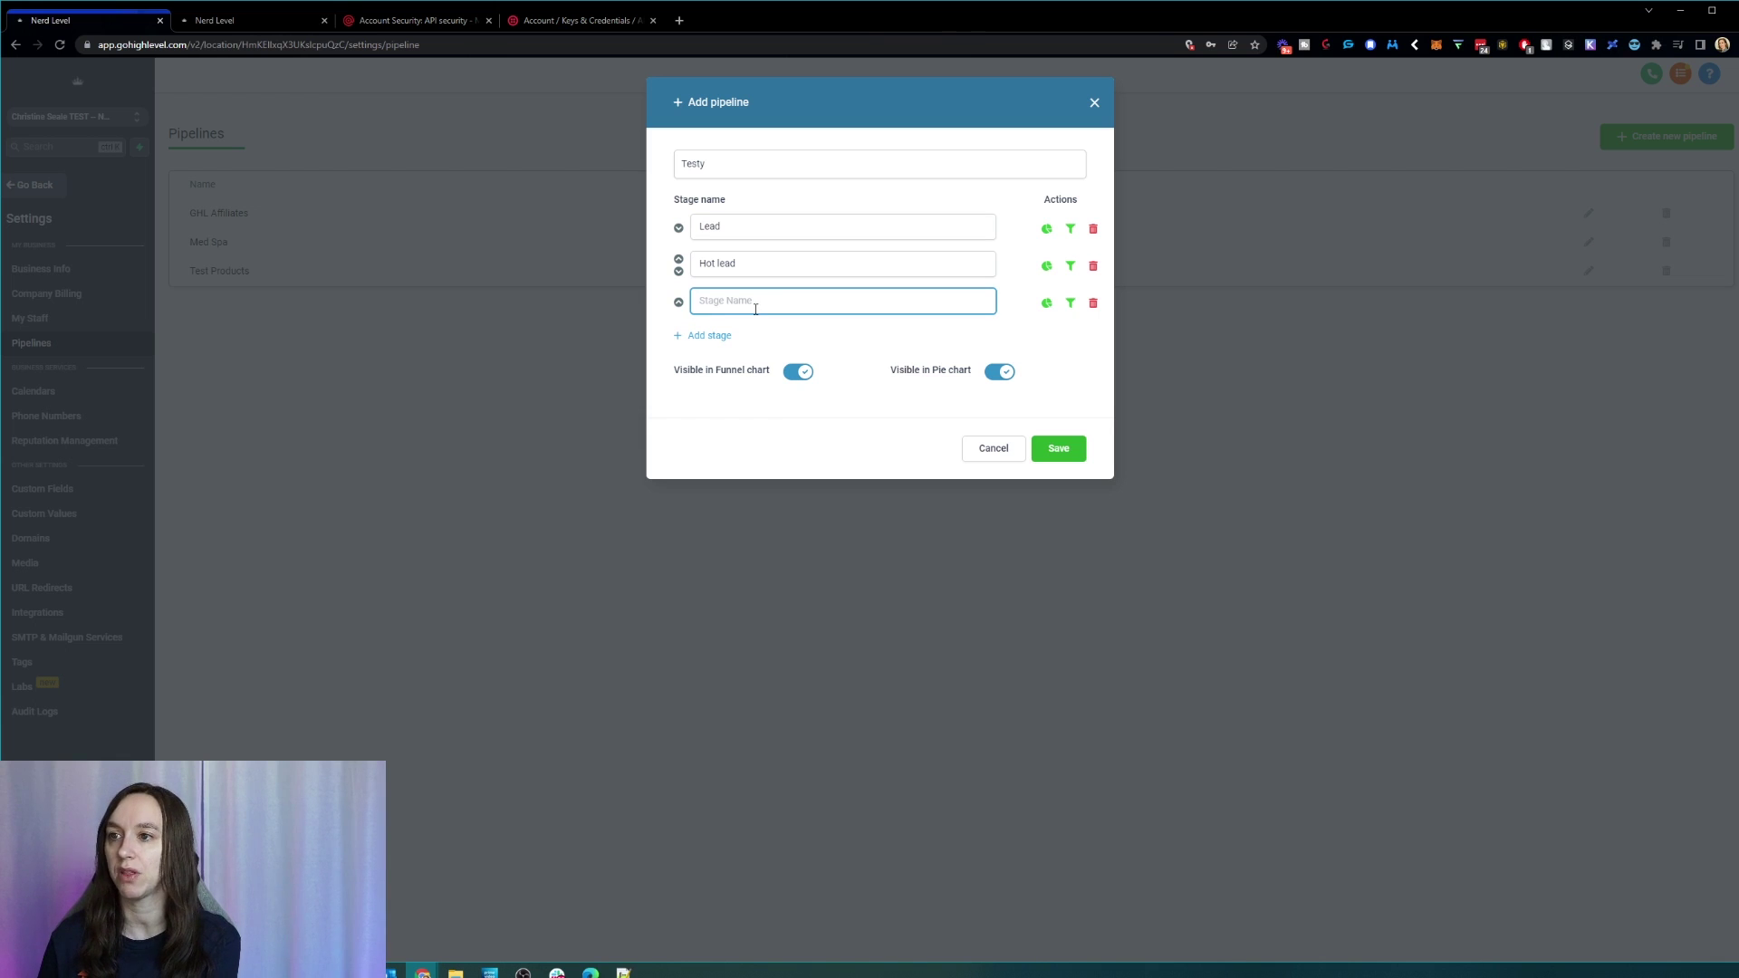
{"action": "type", "text": "Demo Booked"}
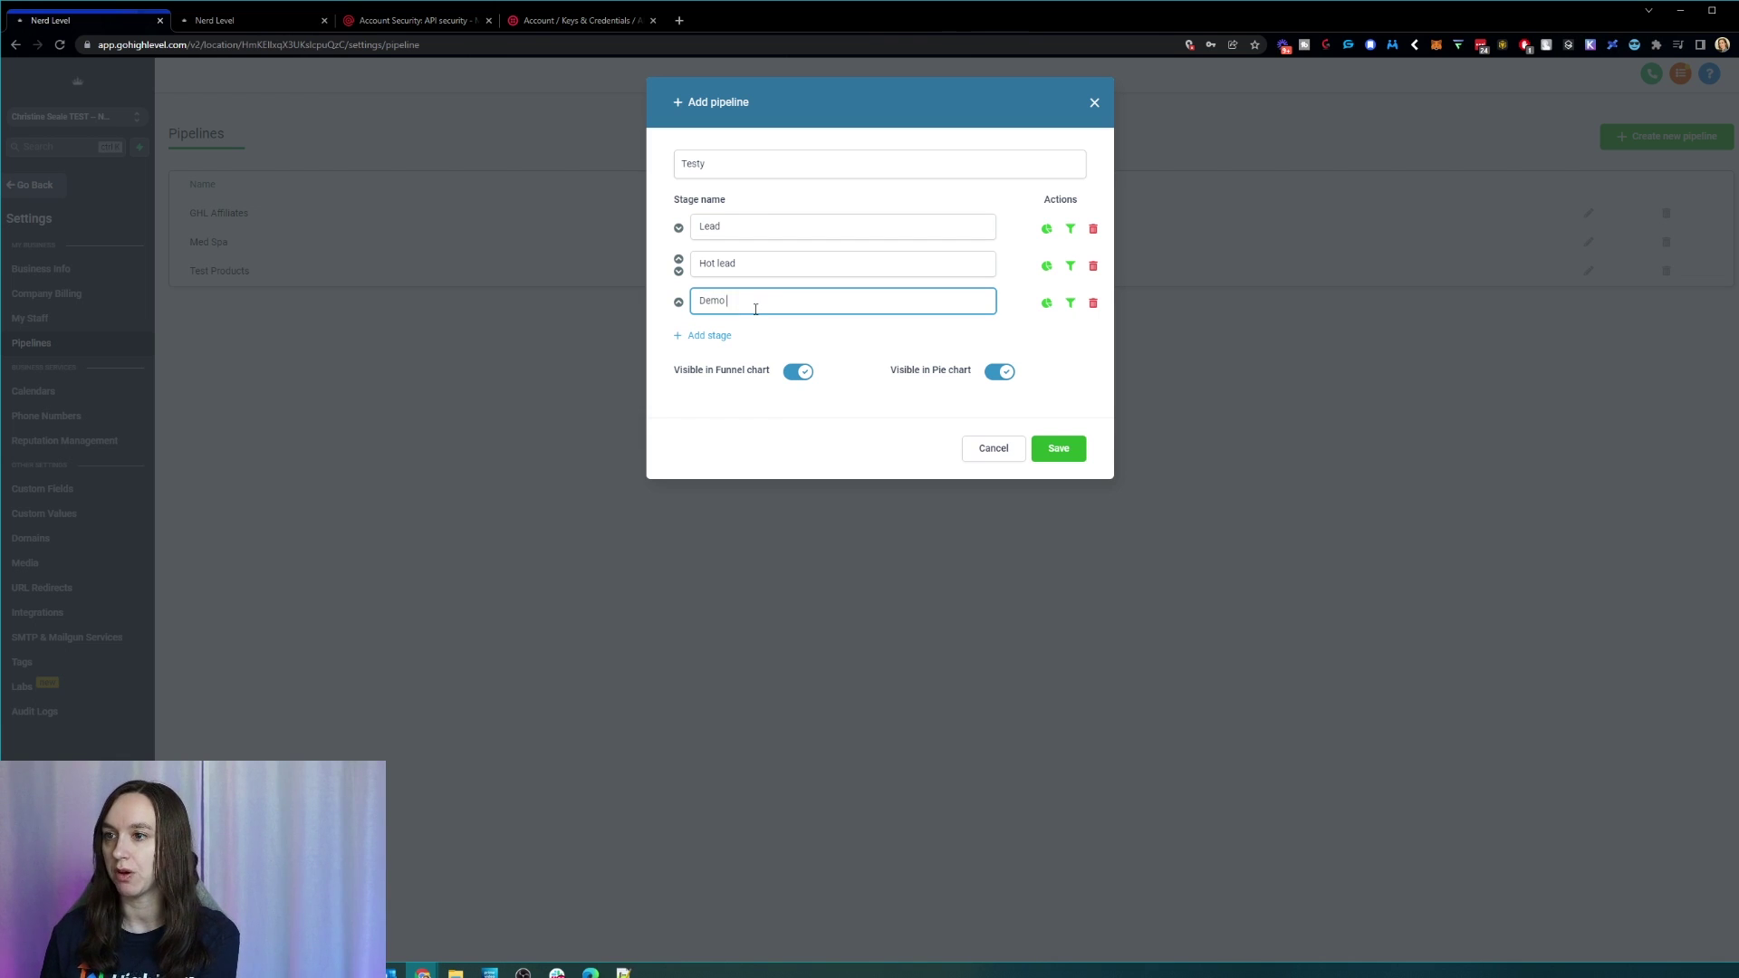
{"action": "left_click", "coordinate": [709, 335]}
{"action": "type", "text": "Won"}
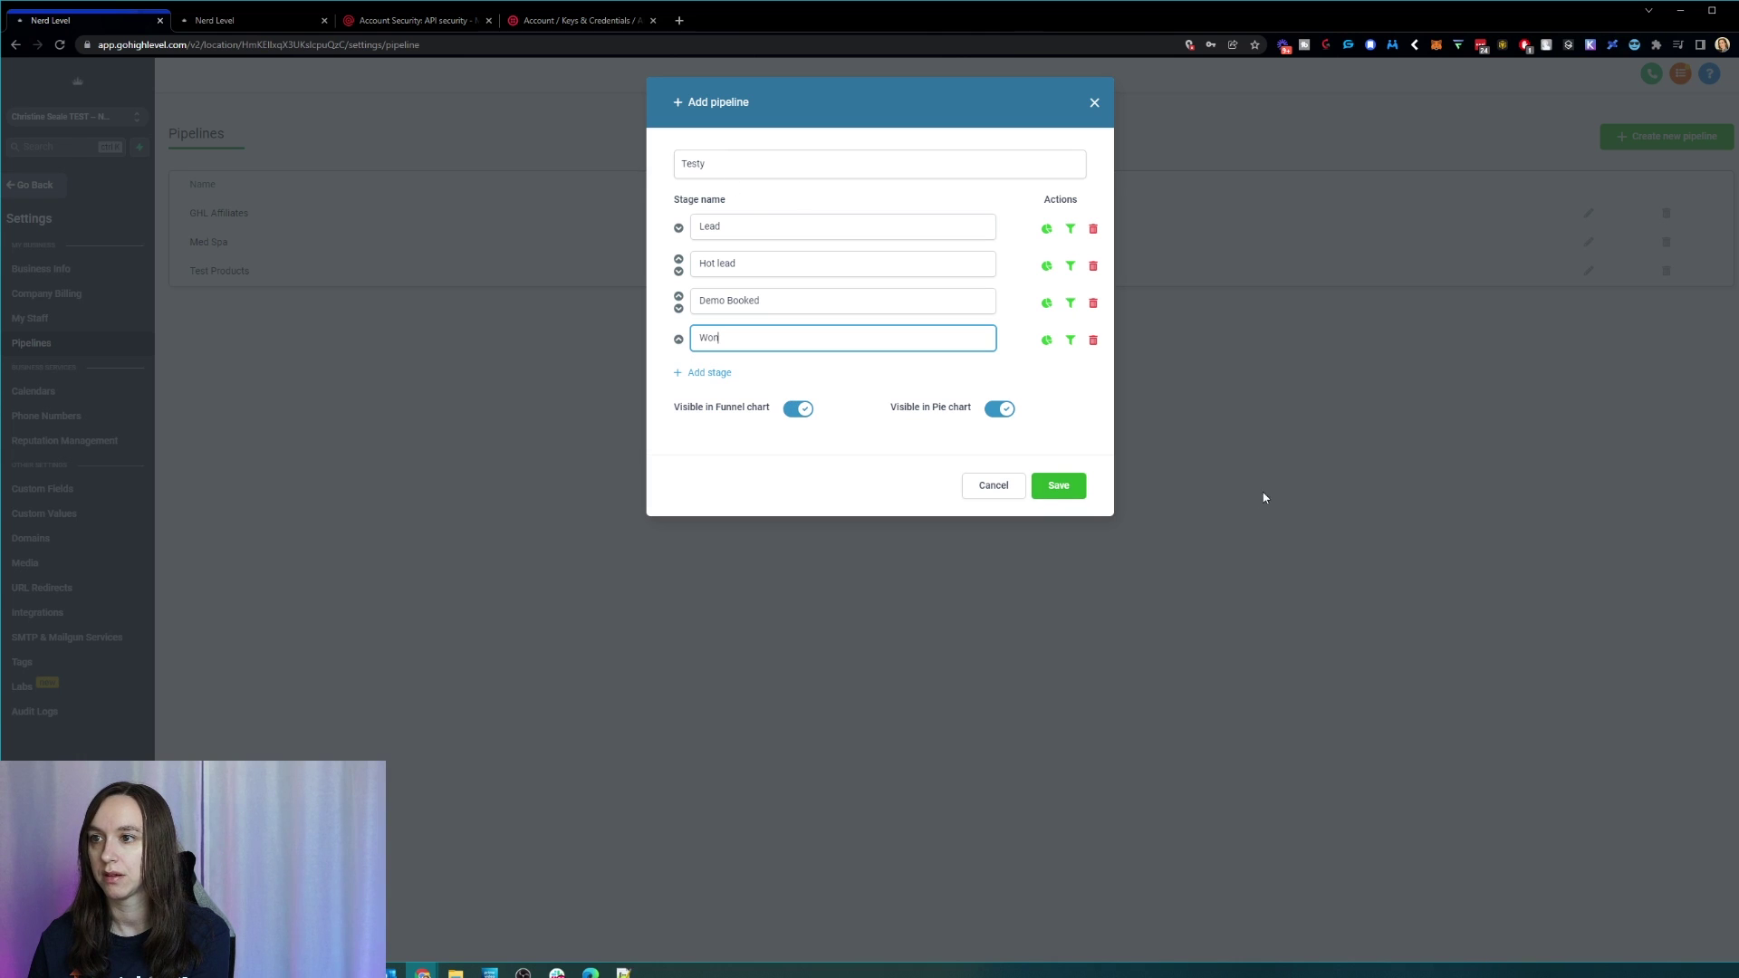
{"action": "left_click", "coordinate": [1056, 487]}
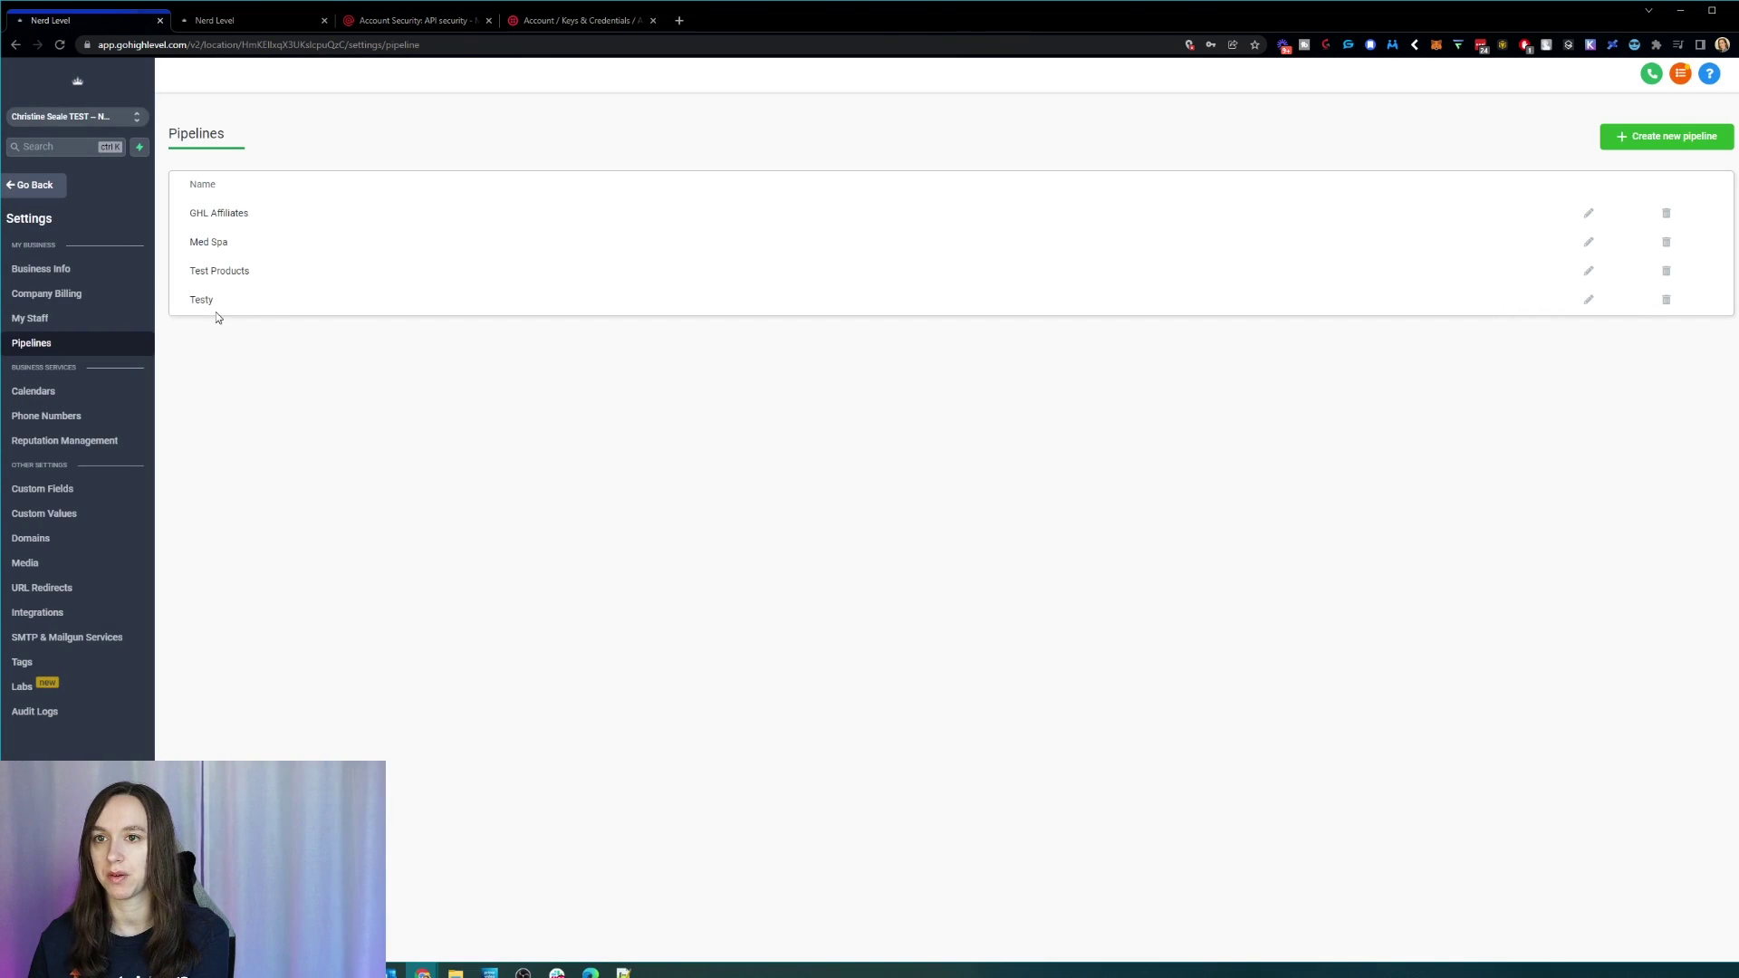
Step: Return to the Opportunities board and switch it to the Testy pipeline
{"action": "left_click", "coordinate": [50, 186]}
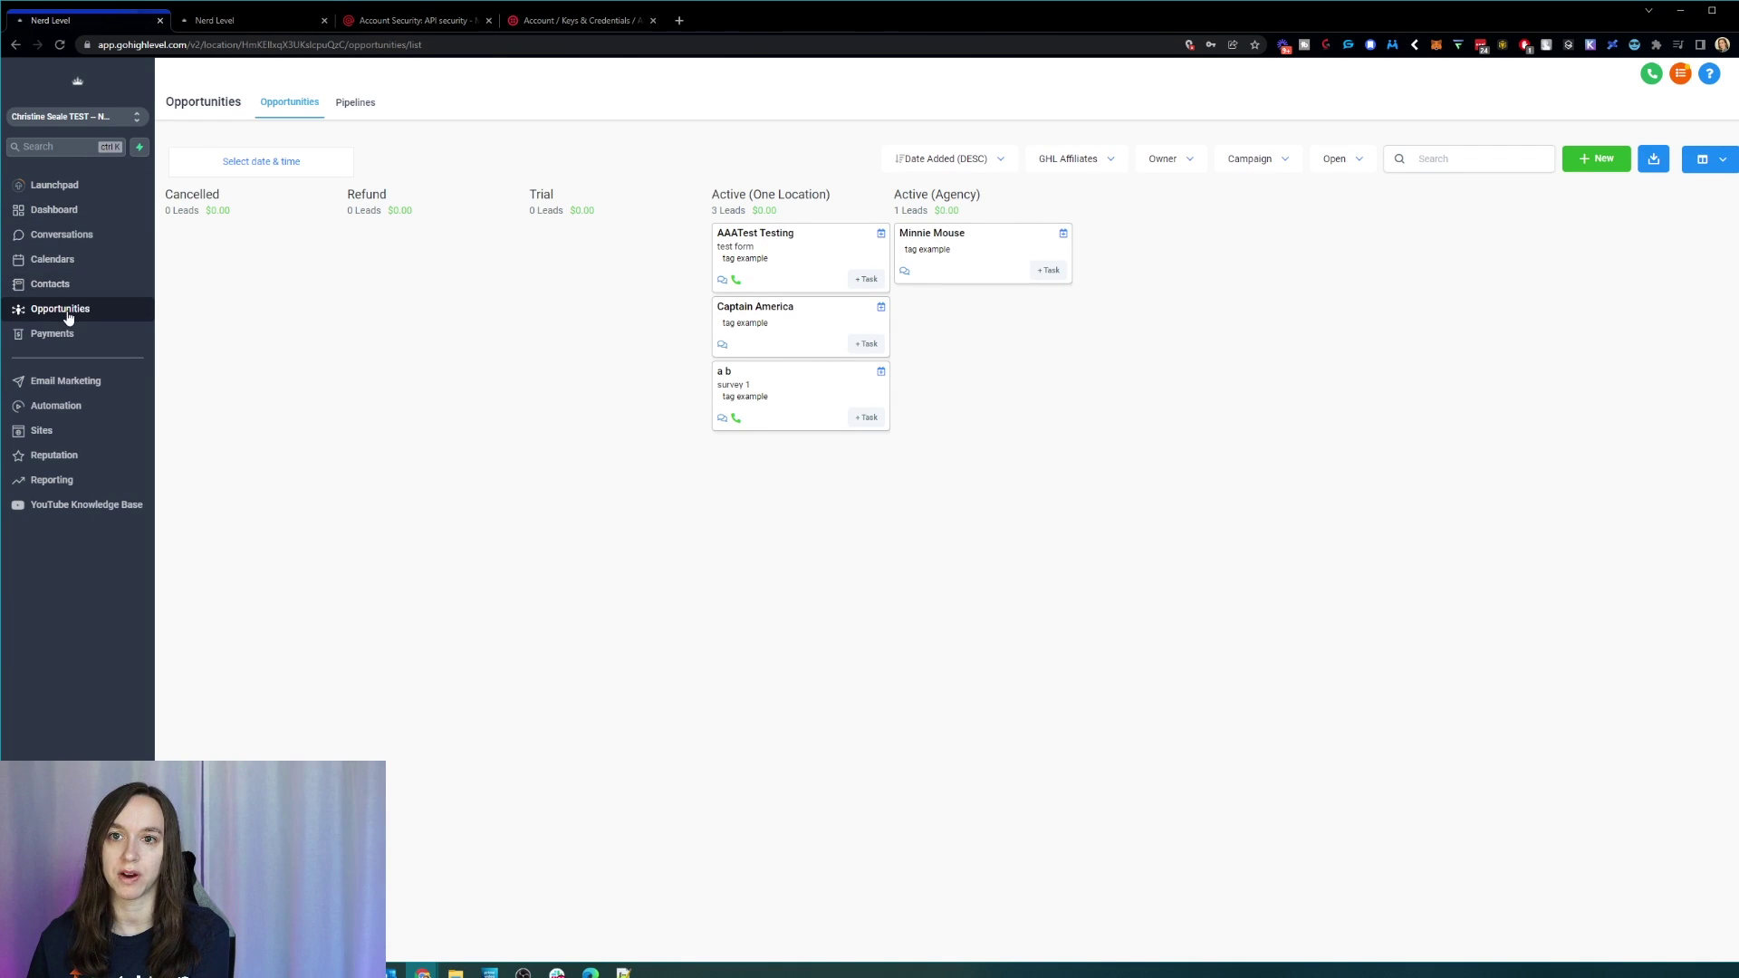
{"action": "left_click", "coordinate": [1107, 157]}
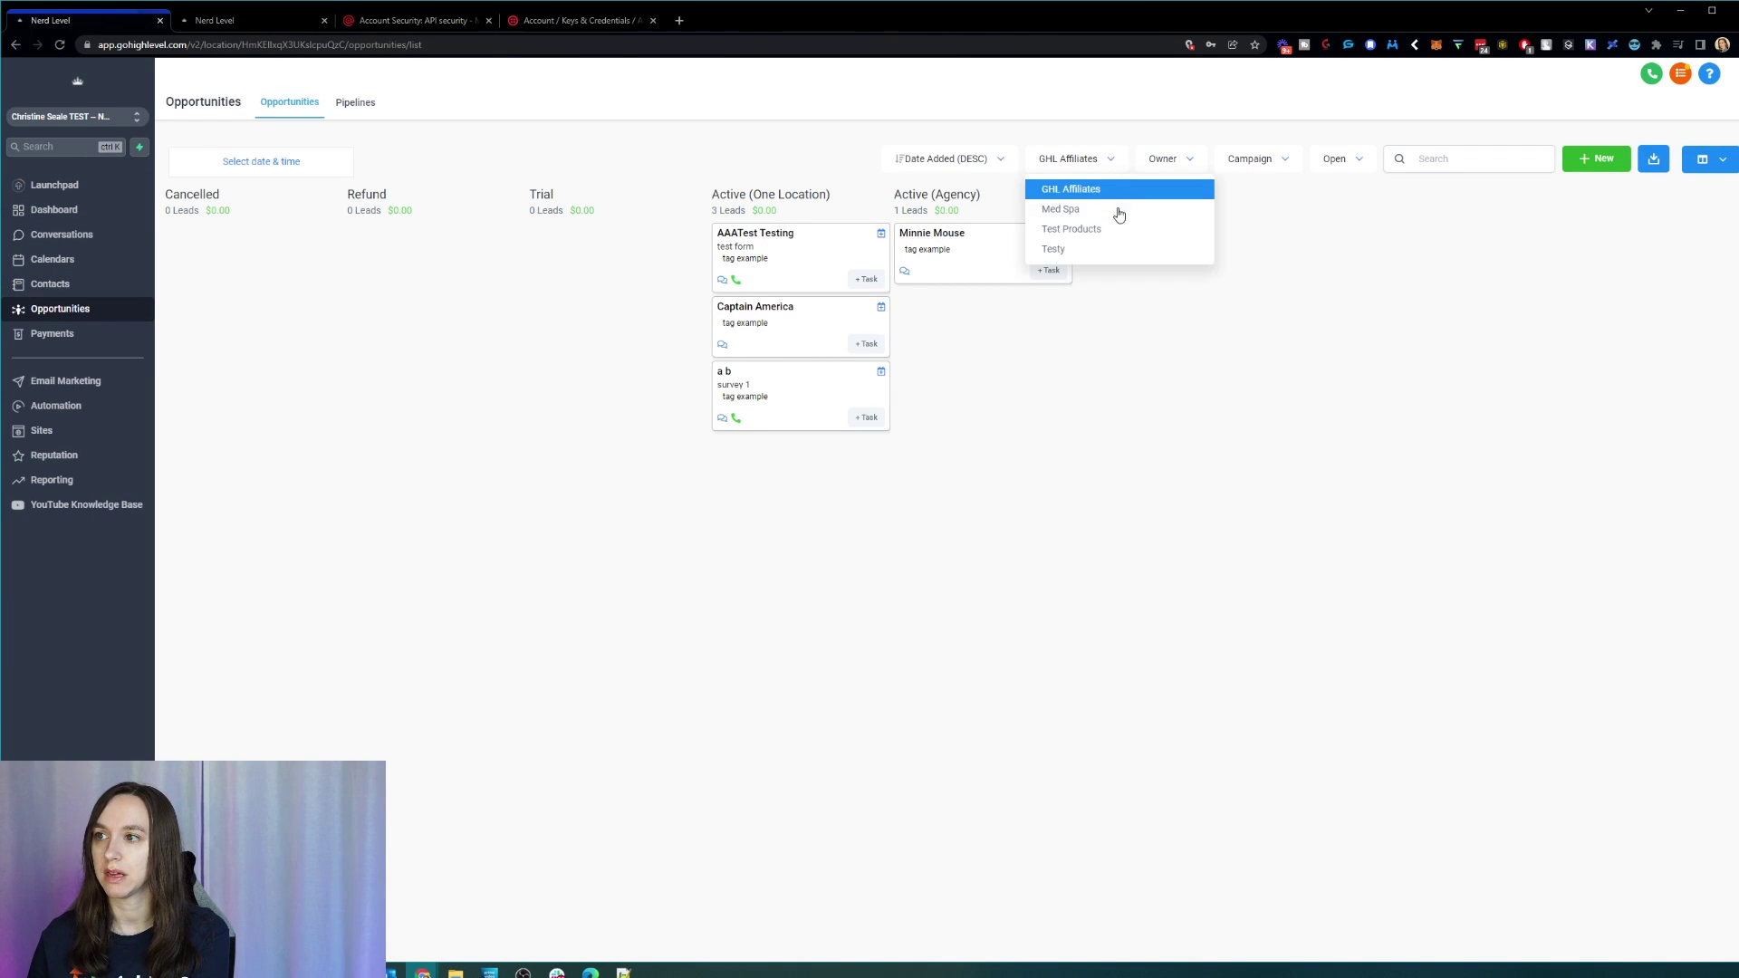
{"action": "left_click", "coordinate": [1077, 250]}
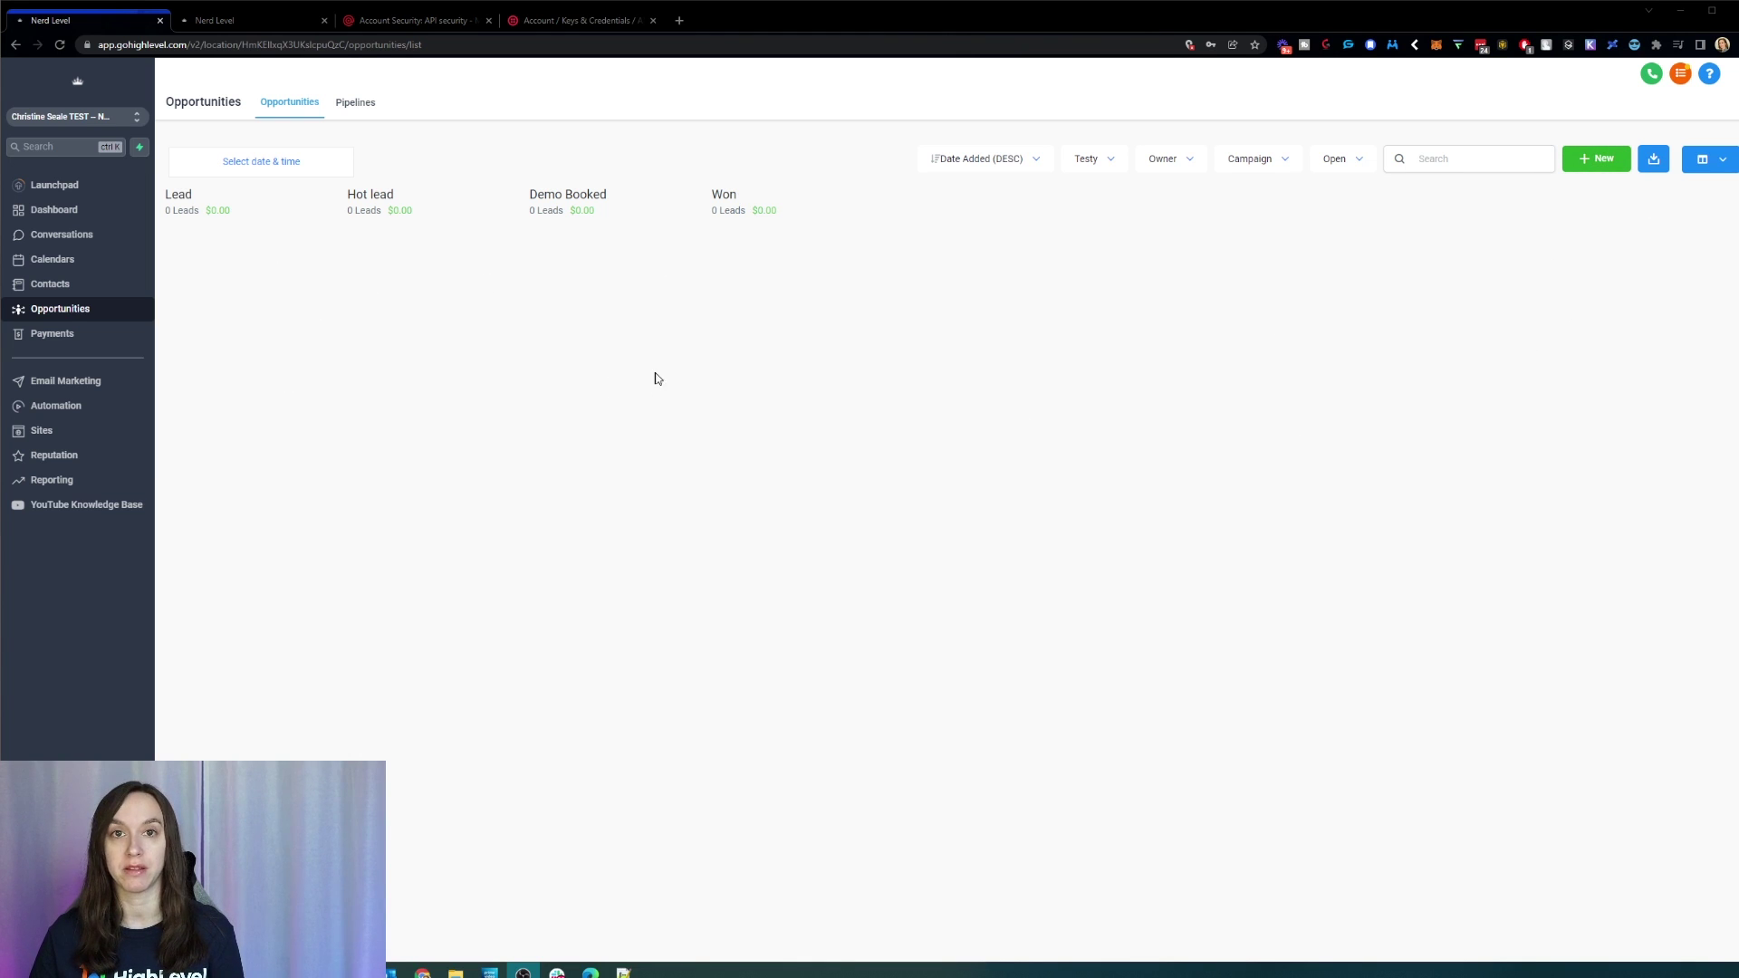
Step: Create an opportunity for the existing test contact, chosen from autocomplete, in Testy's Lead stage
{"action": "left_click", "coordinate": [1592, 163]}
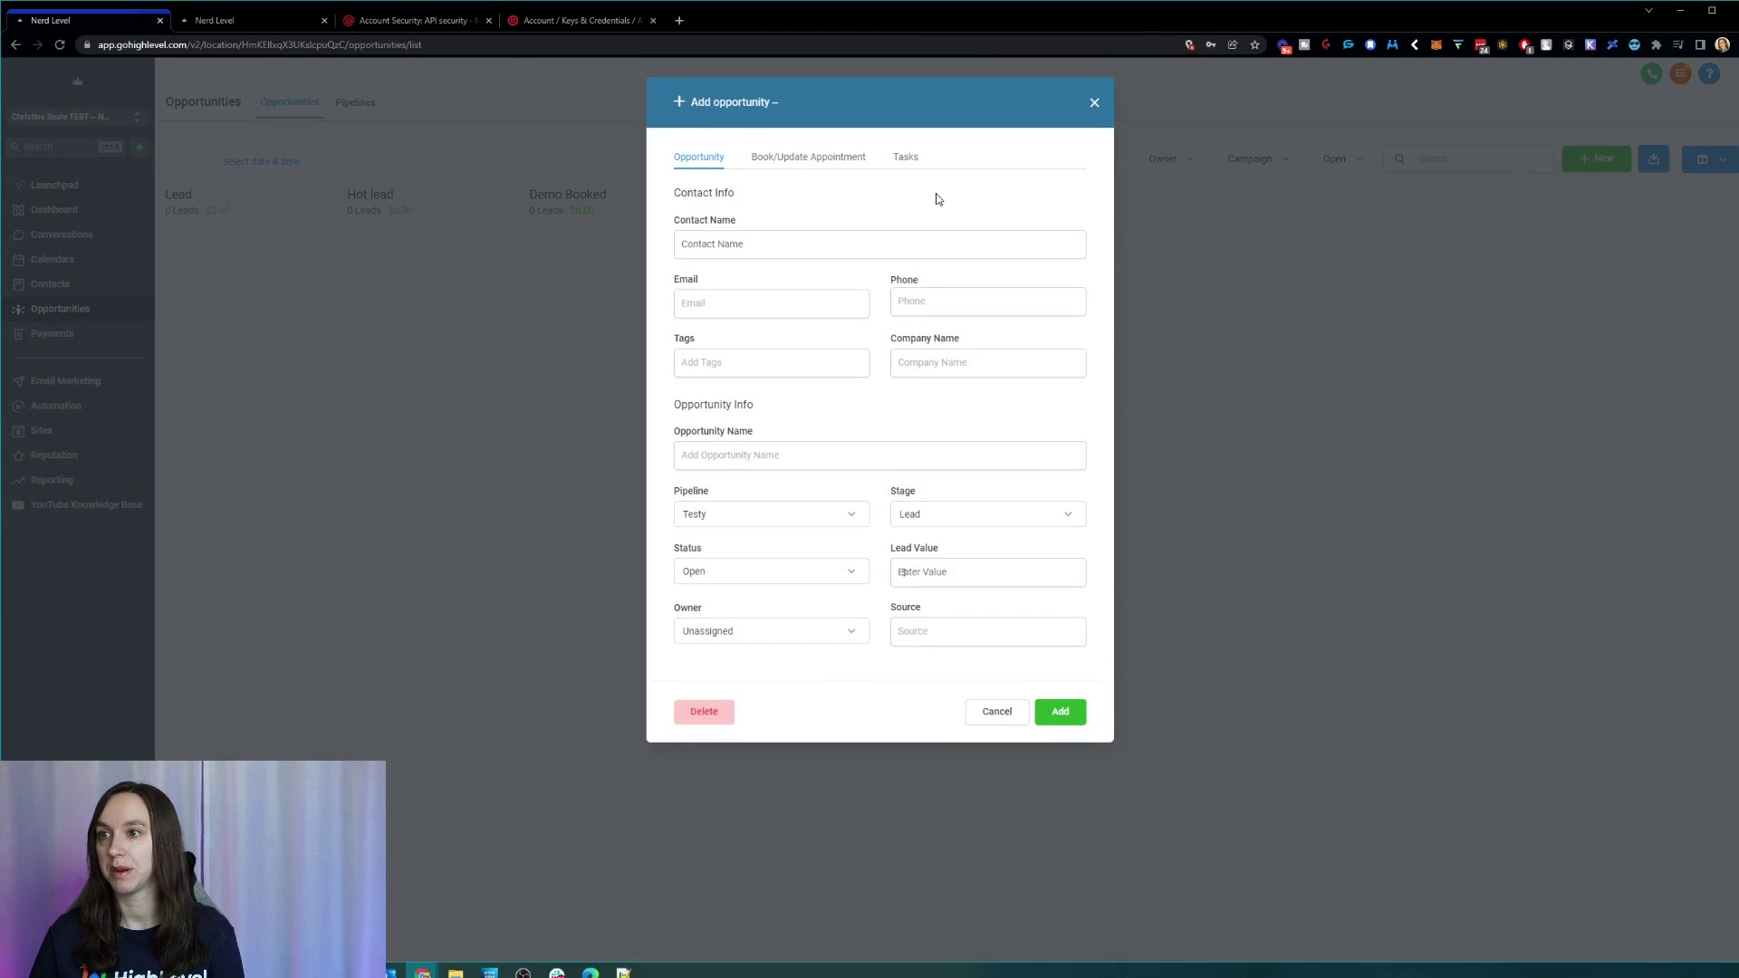
{"action": "left_click", "coordinate": [762, 242]}
{"action": "type", "text": "Test"}
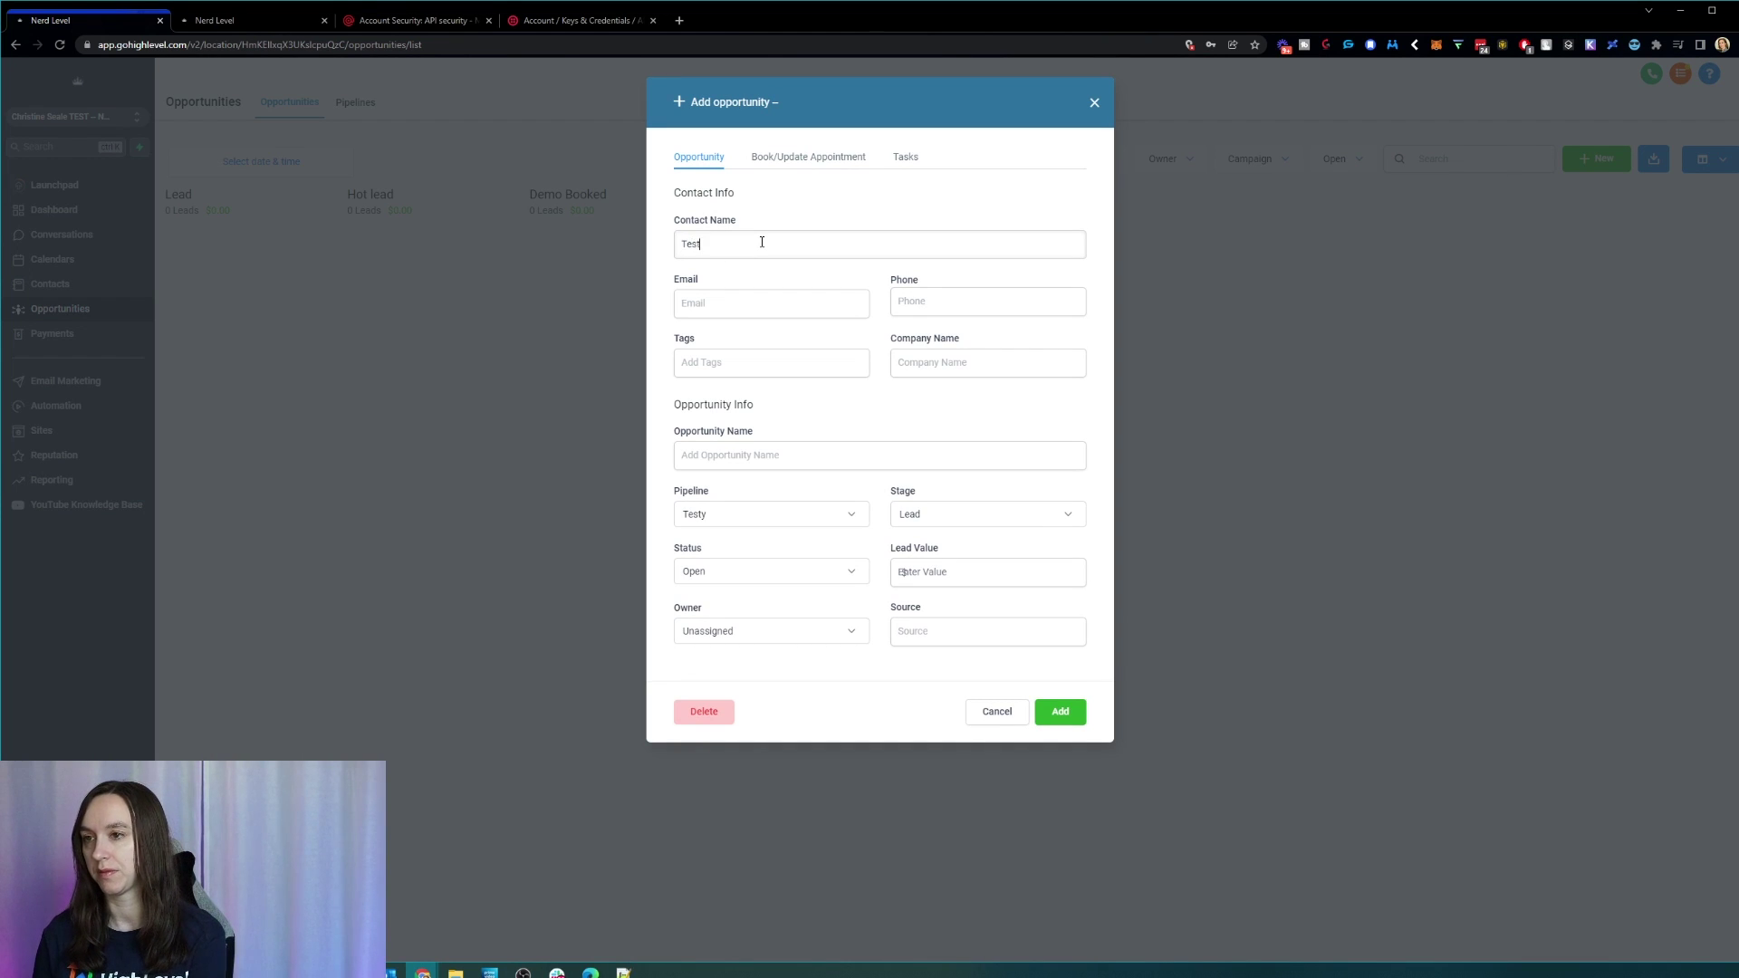
{"action": "type", "text": "y McTesterton"}
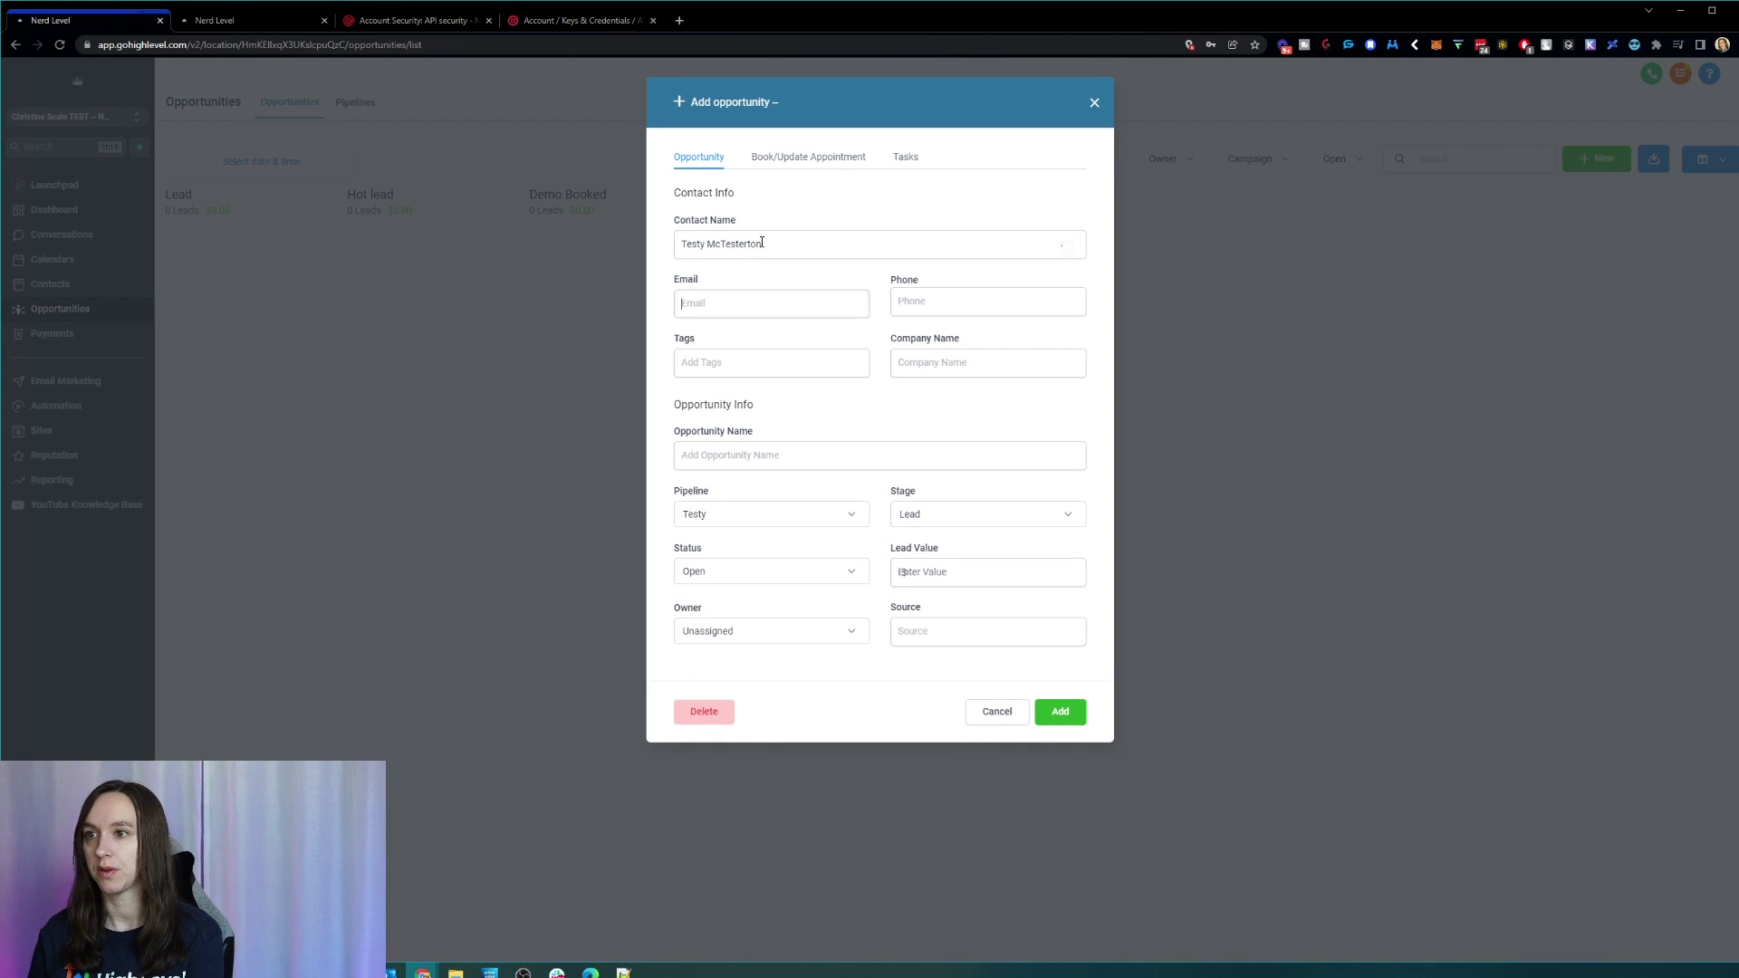
{"action": "left_click", "coordinate": [738, 297]}
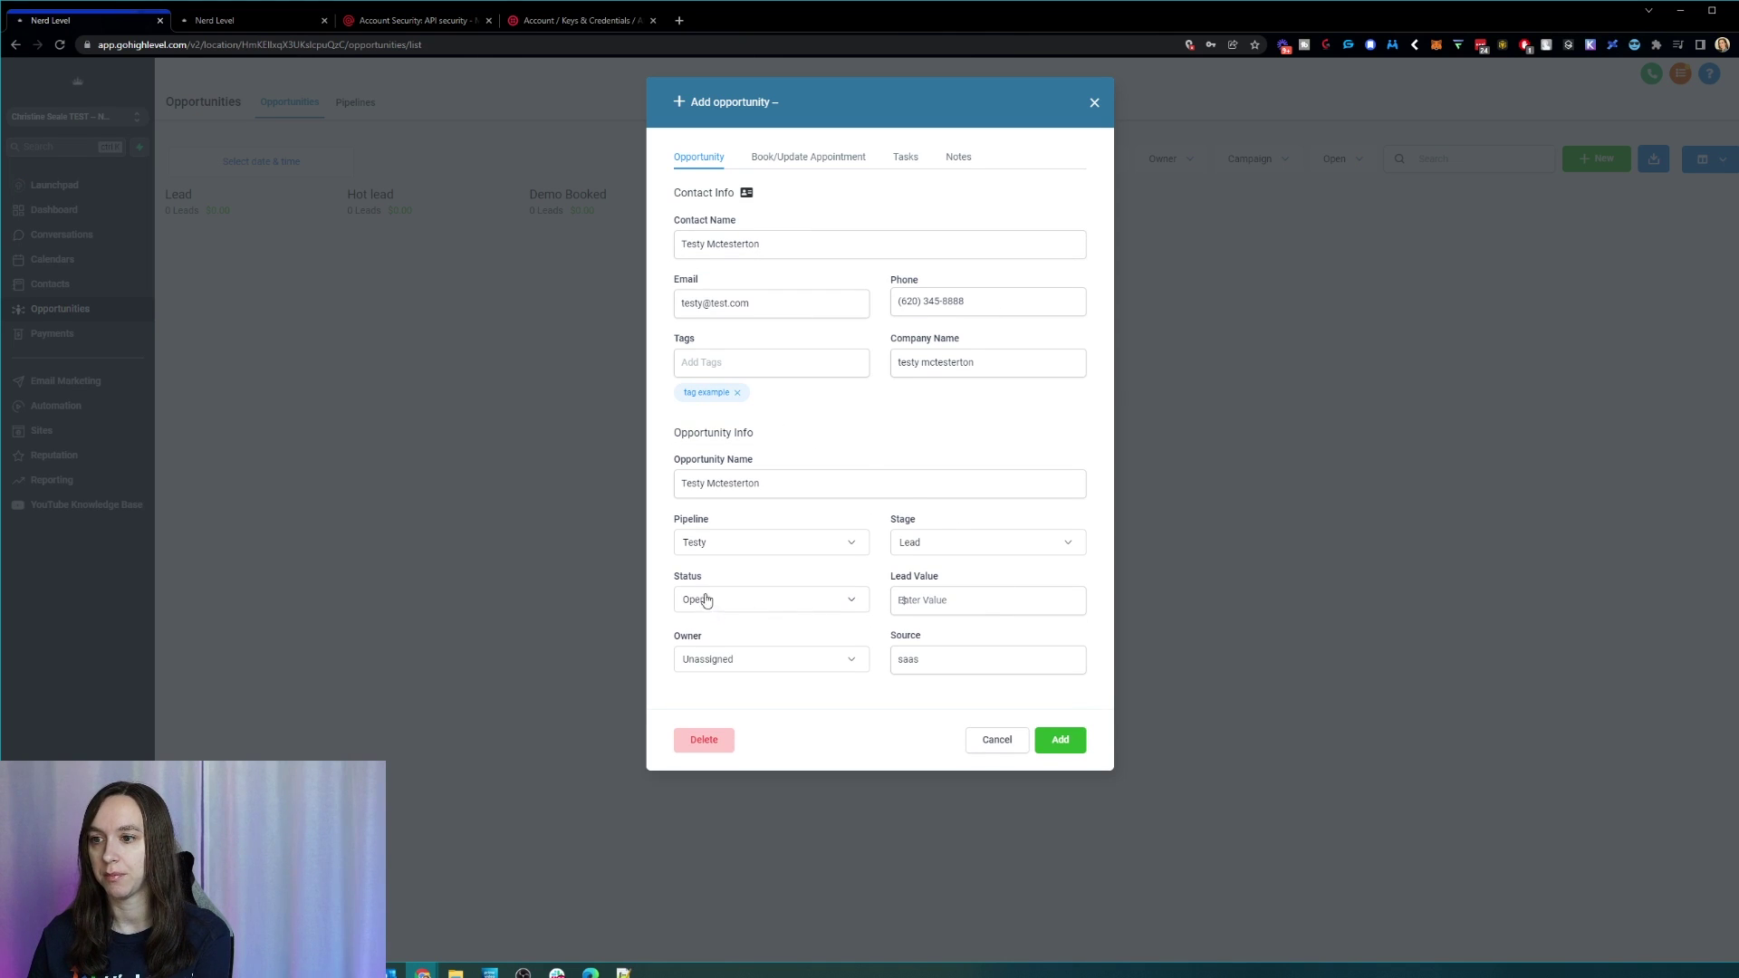
{"action": "left_click", "coordinate": [1059, 740]}
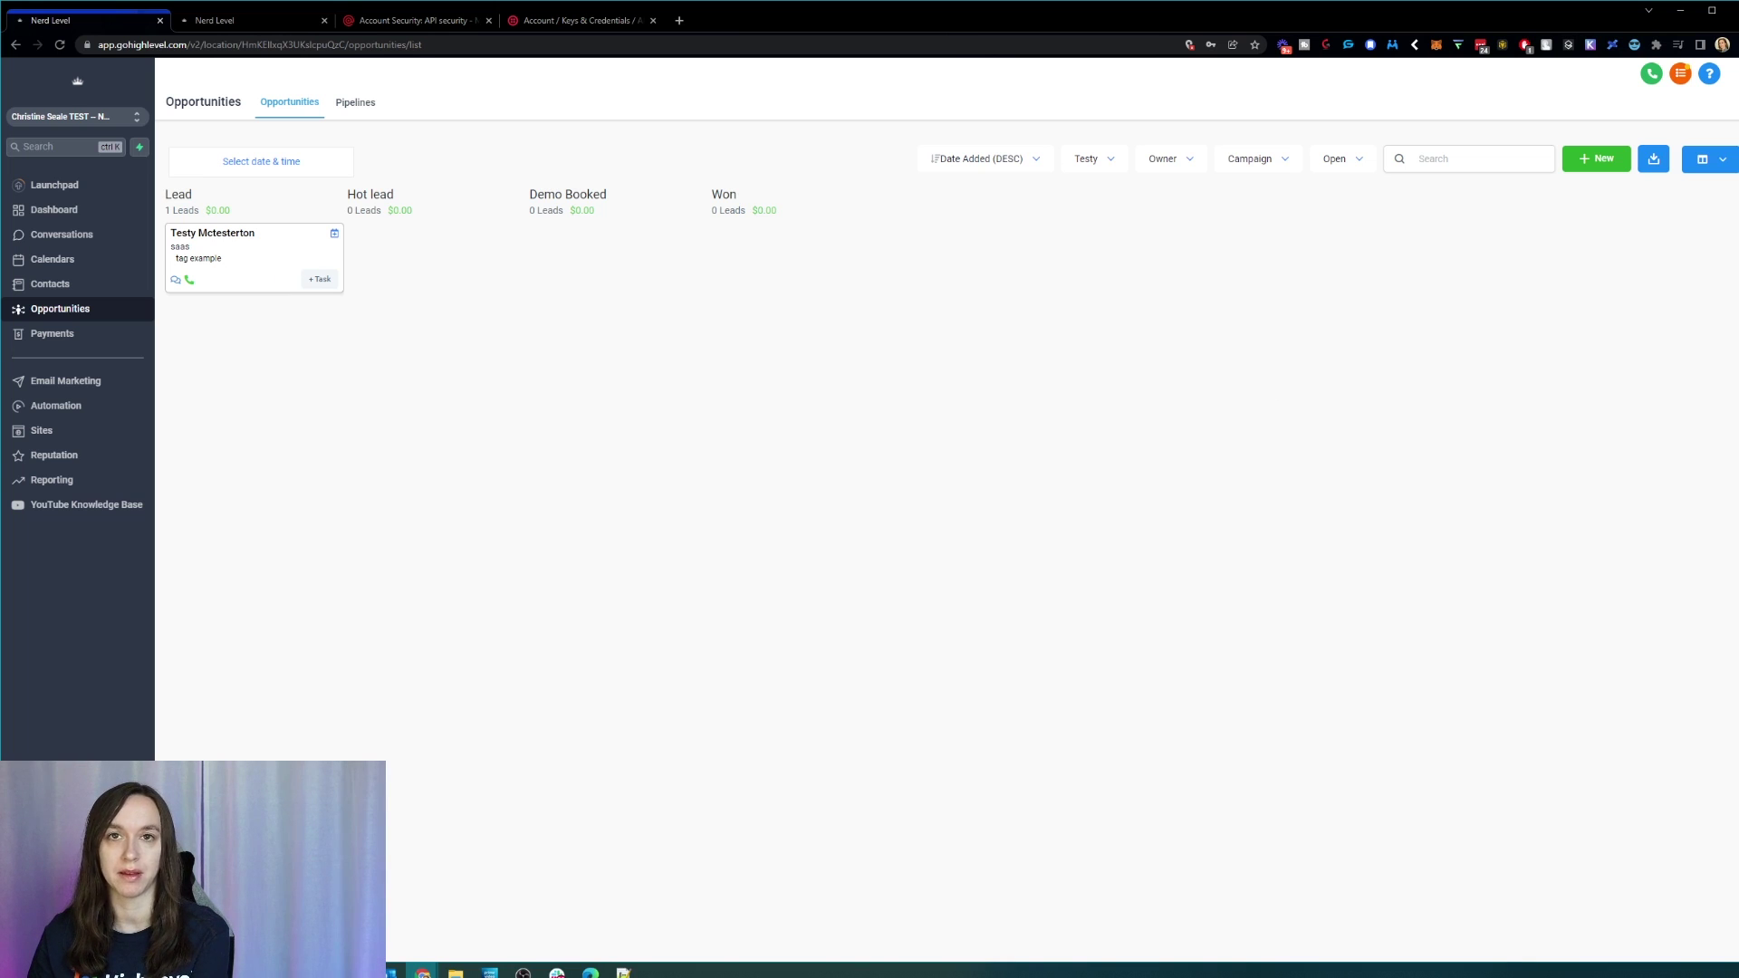
{"action": "left_click_drag", "start_coordinate": [242, 262], "coordinate": [293, 269]}
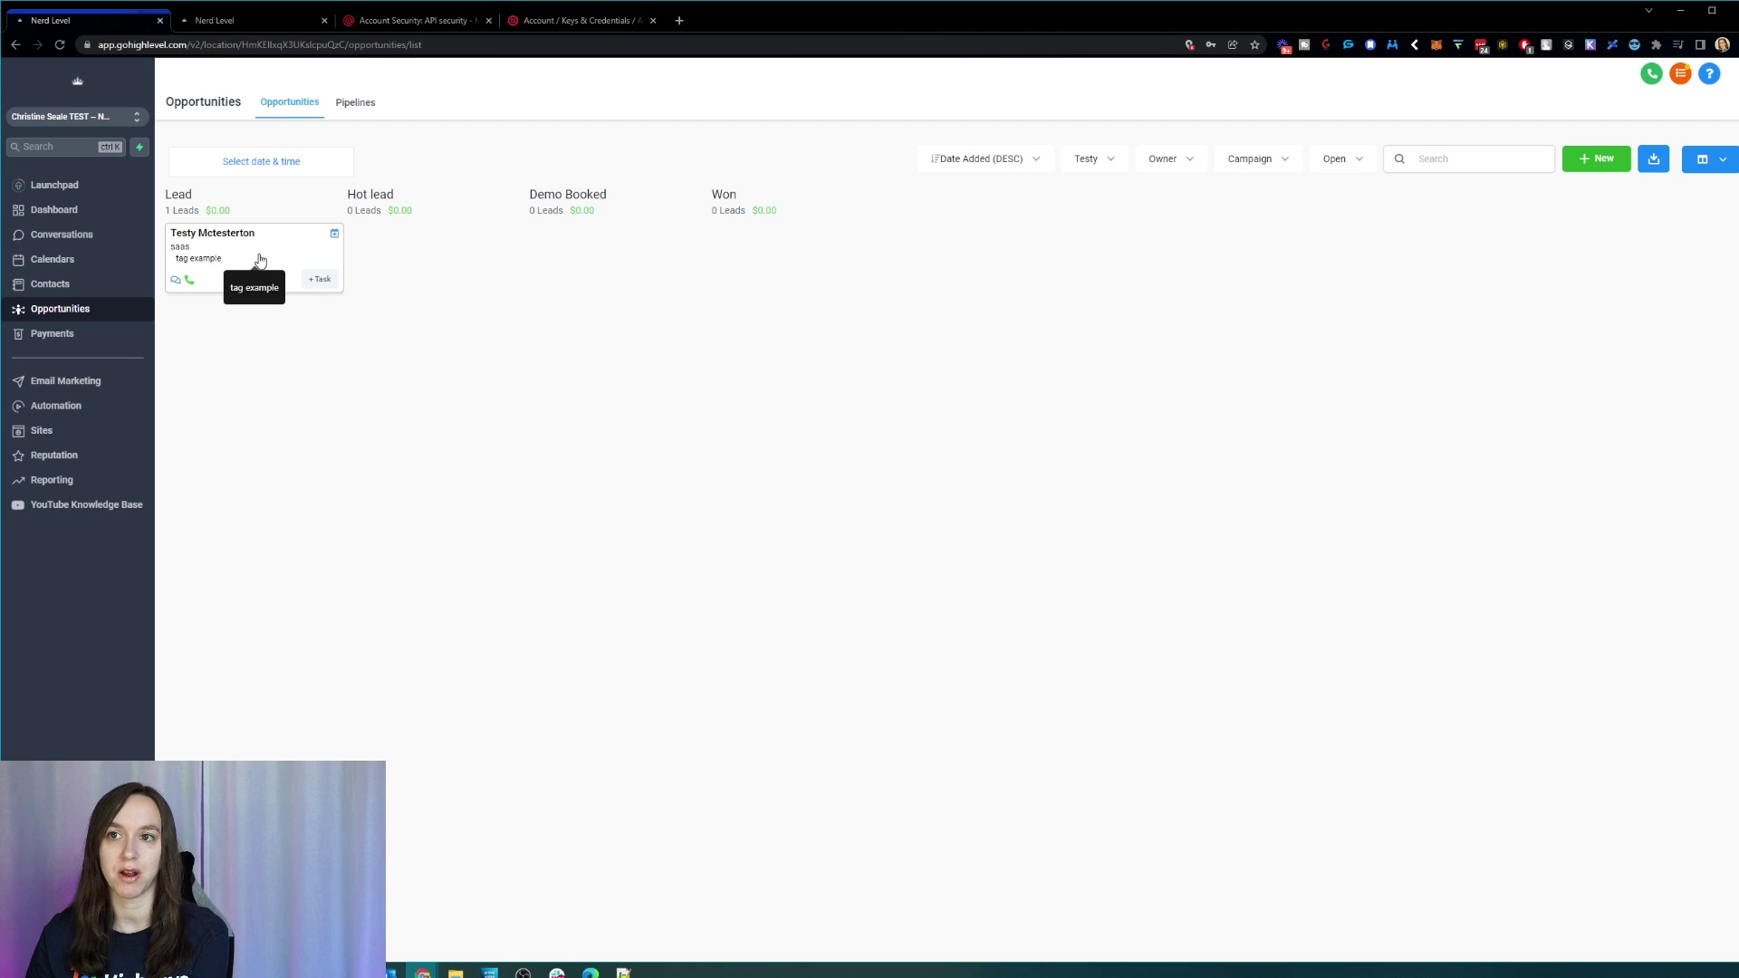
{"action": "left_click_drag", "start_coordinate": [258, 259], "coordinate": [773, 270]}
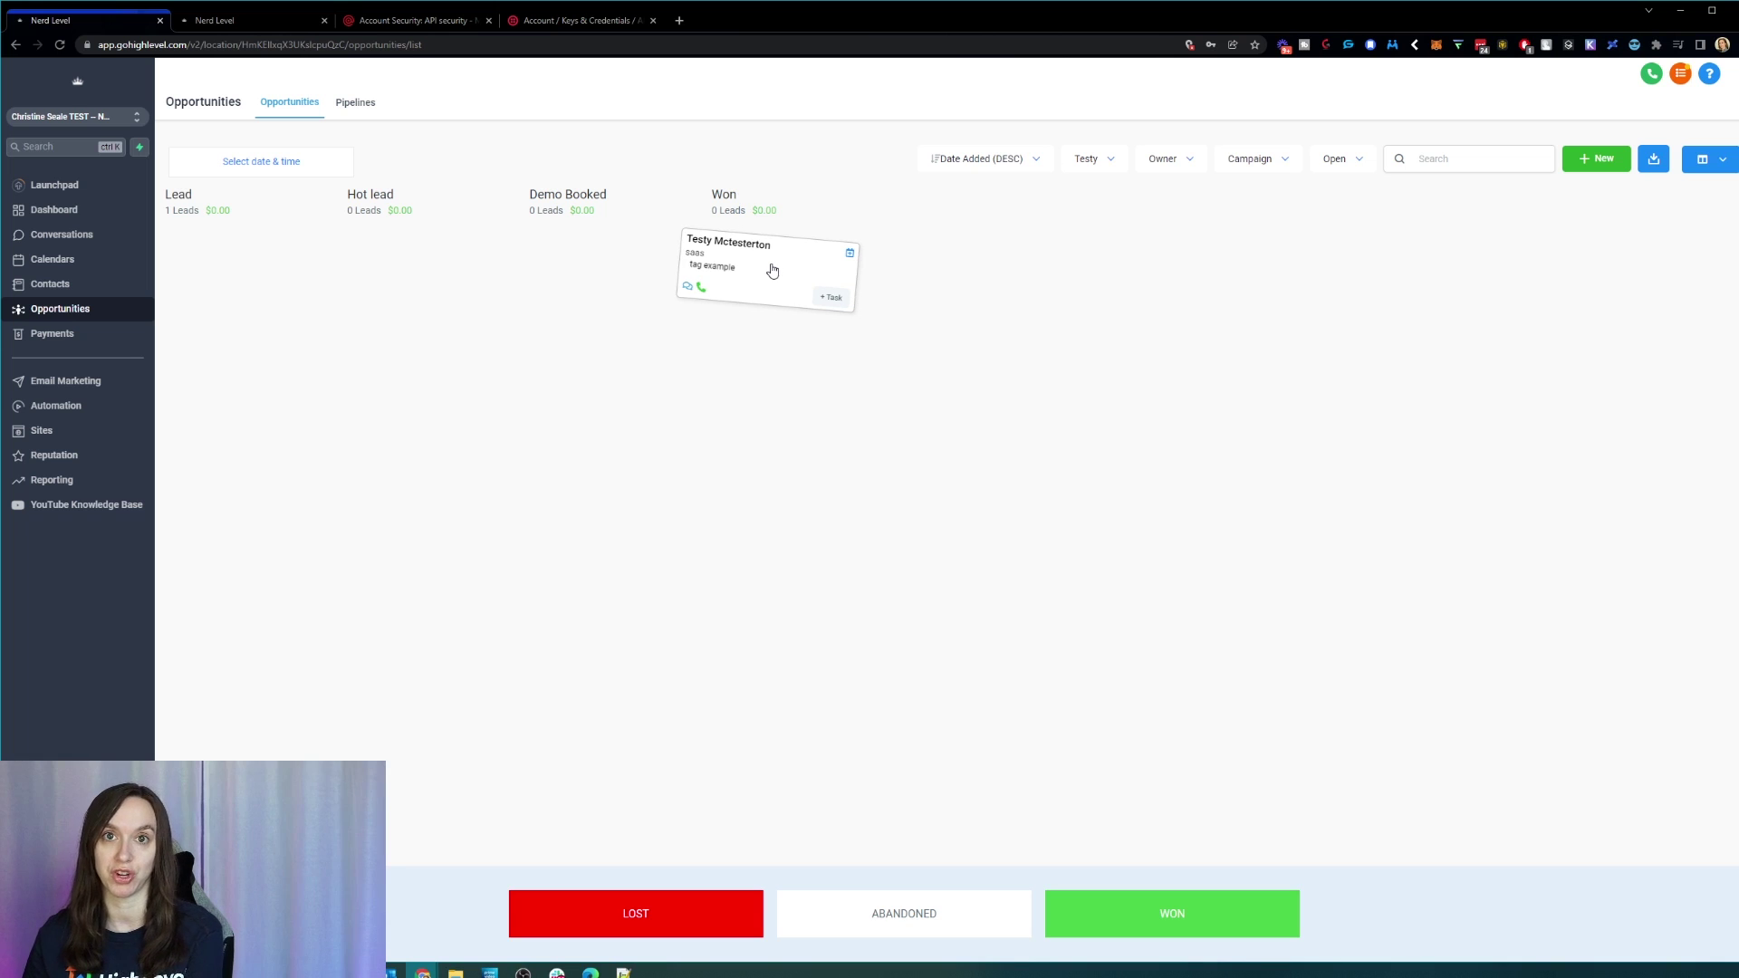
{"action": "left_click_drag", "start_coordinate": [773, 270], "coordinate": [775, 271]}
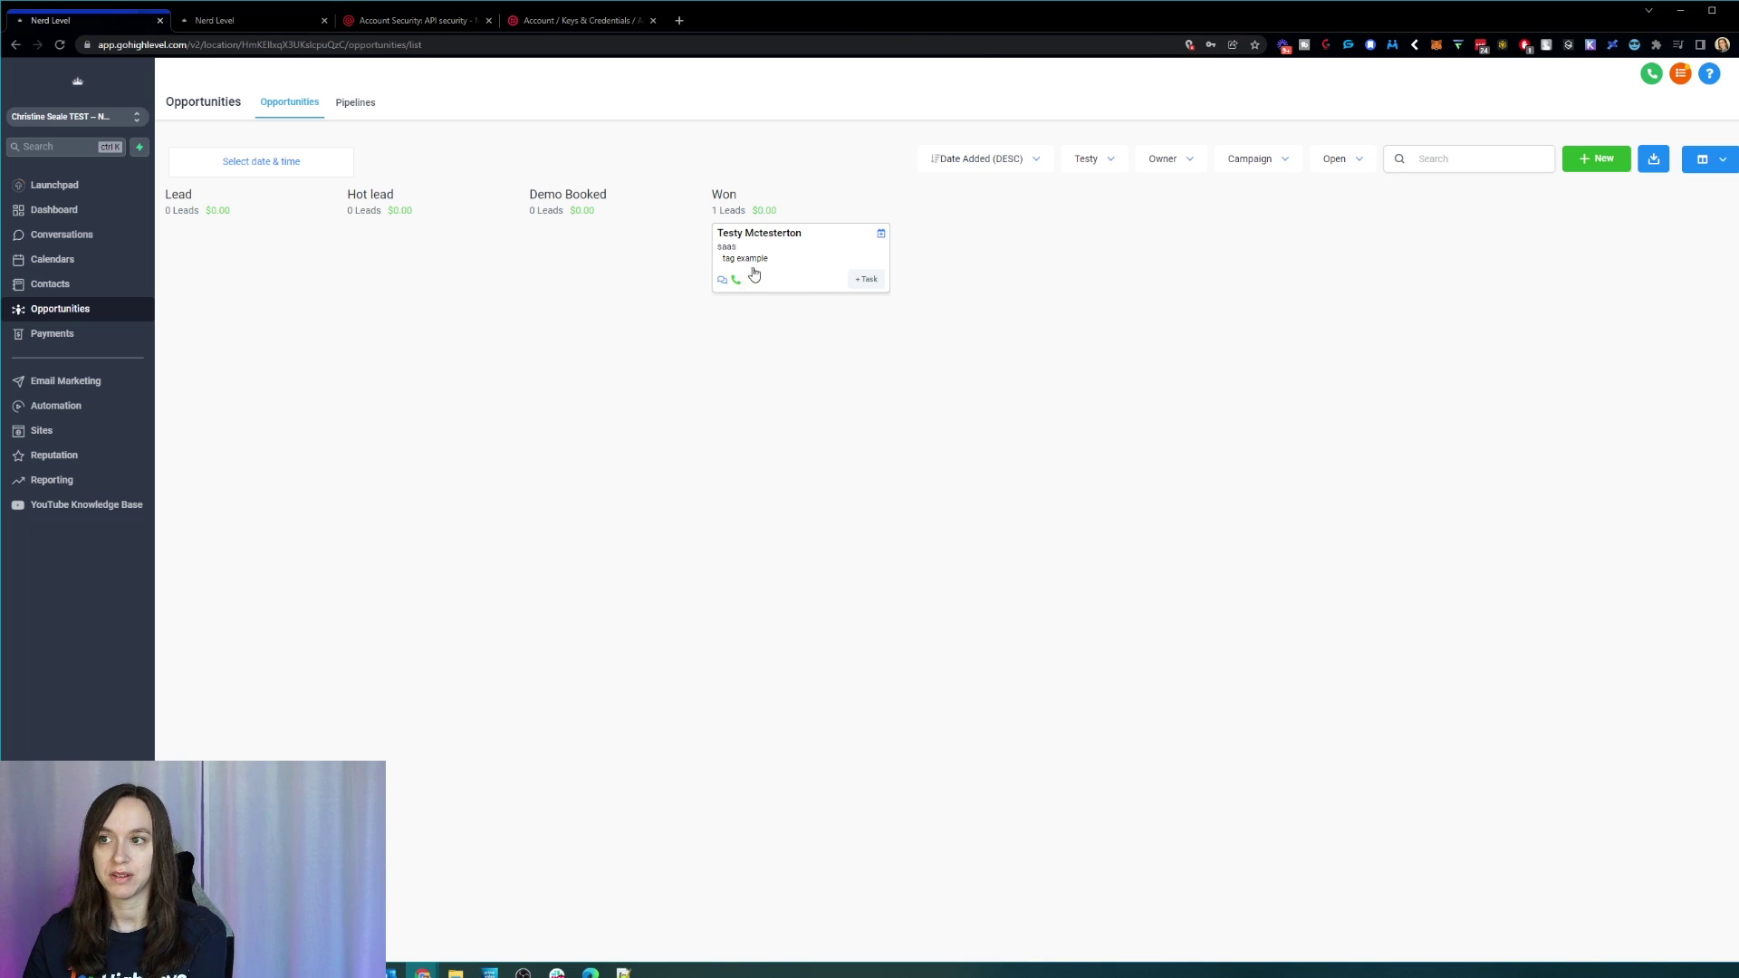
{"action": "left_click_drag", "start_coordinate": [822, 268], "coordinate": [779, 277]}
{"action": "left_click", "coordinate": [813, 266]}
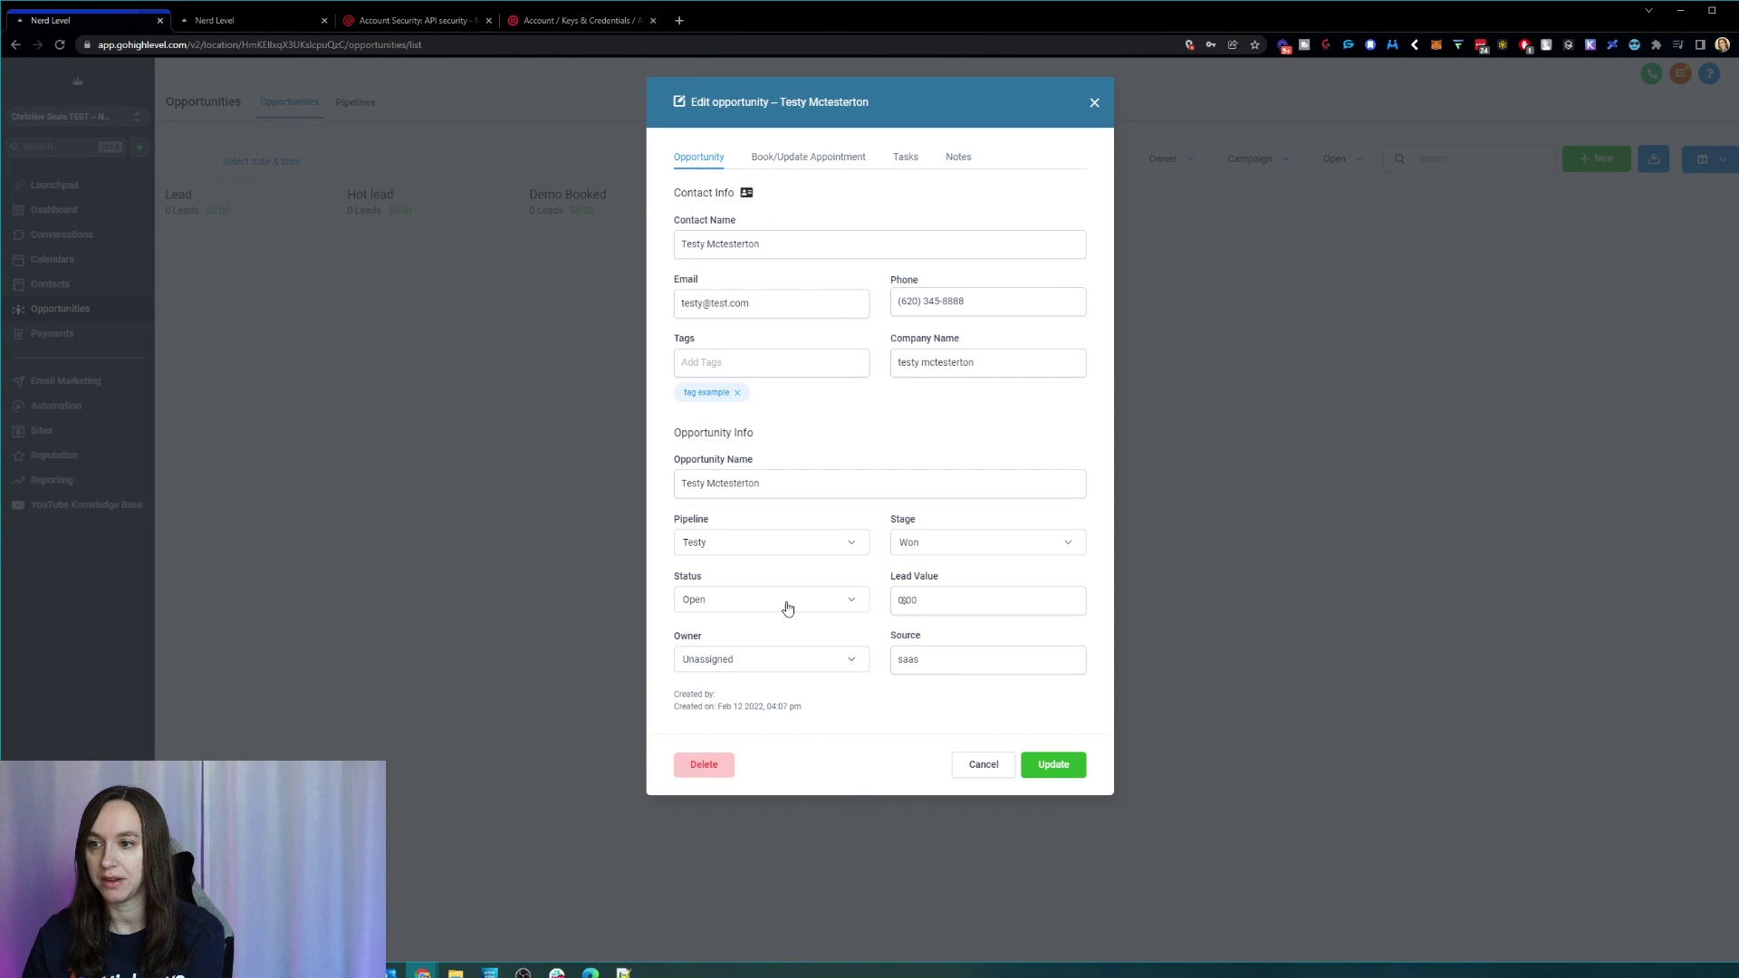
{"action": "left_click", "coordinate": [786, 601]}
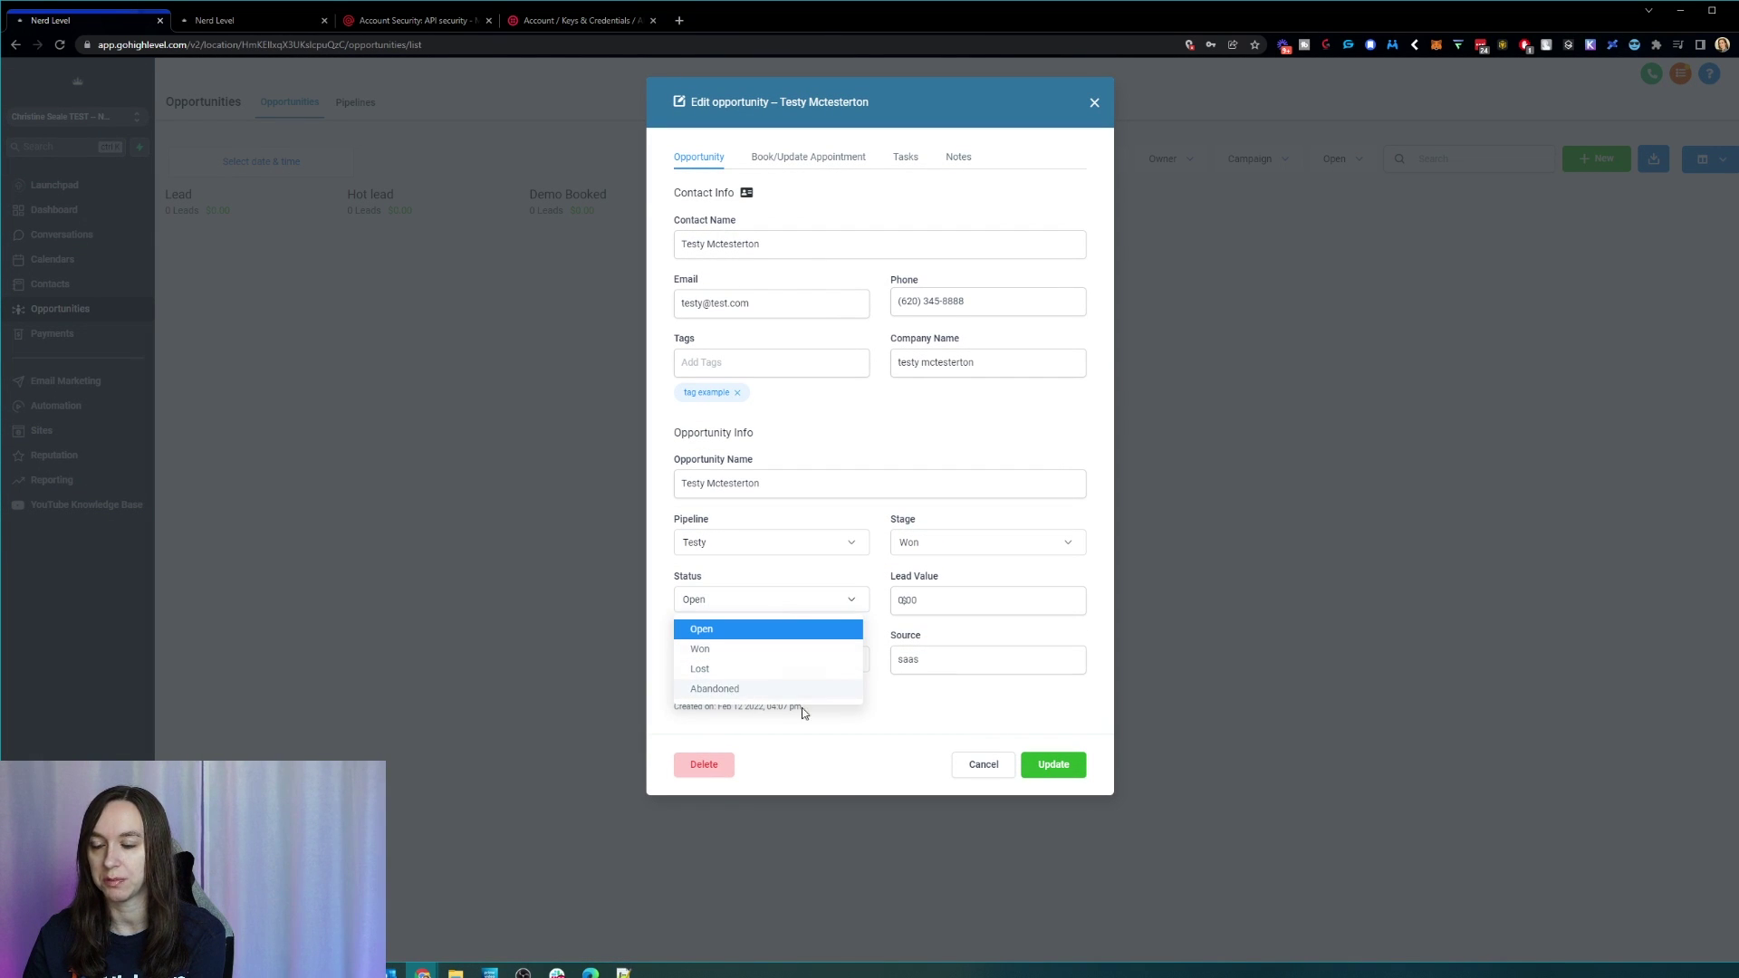
{"action": "left_click", "coordinate": [981, 765]}
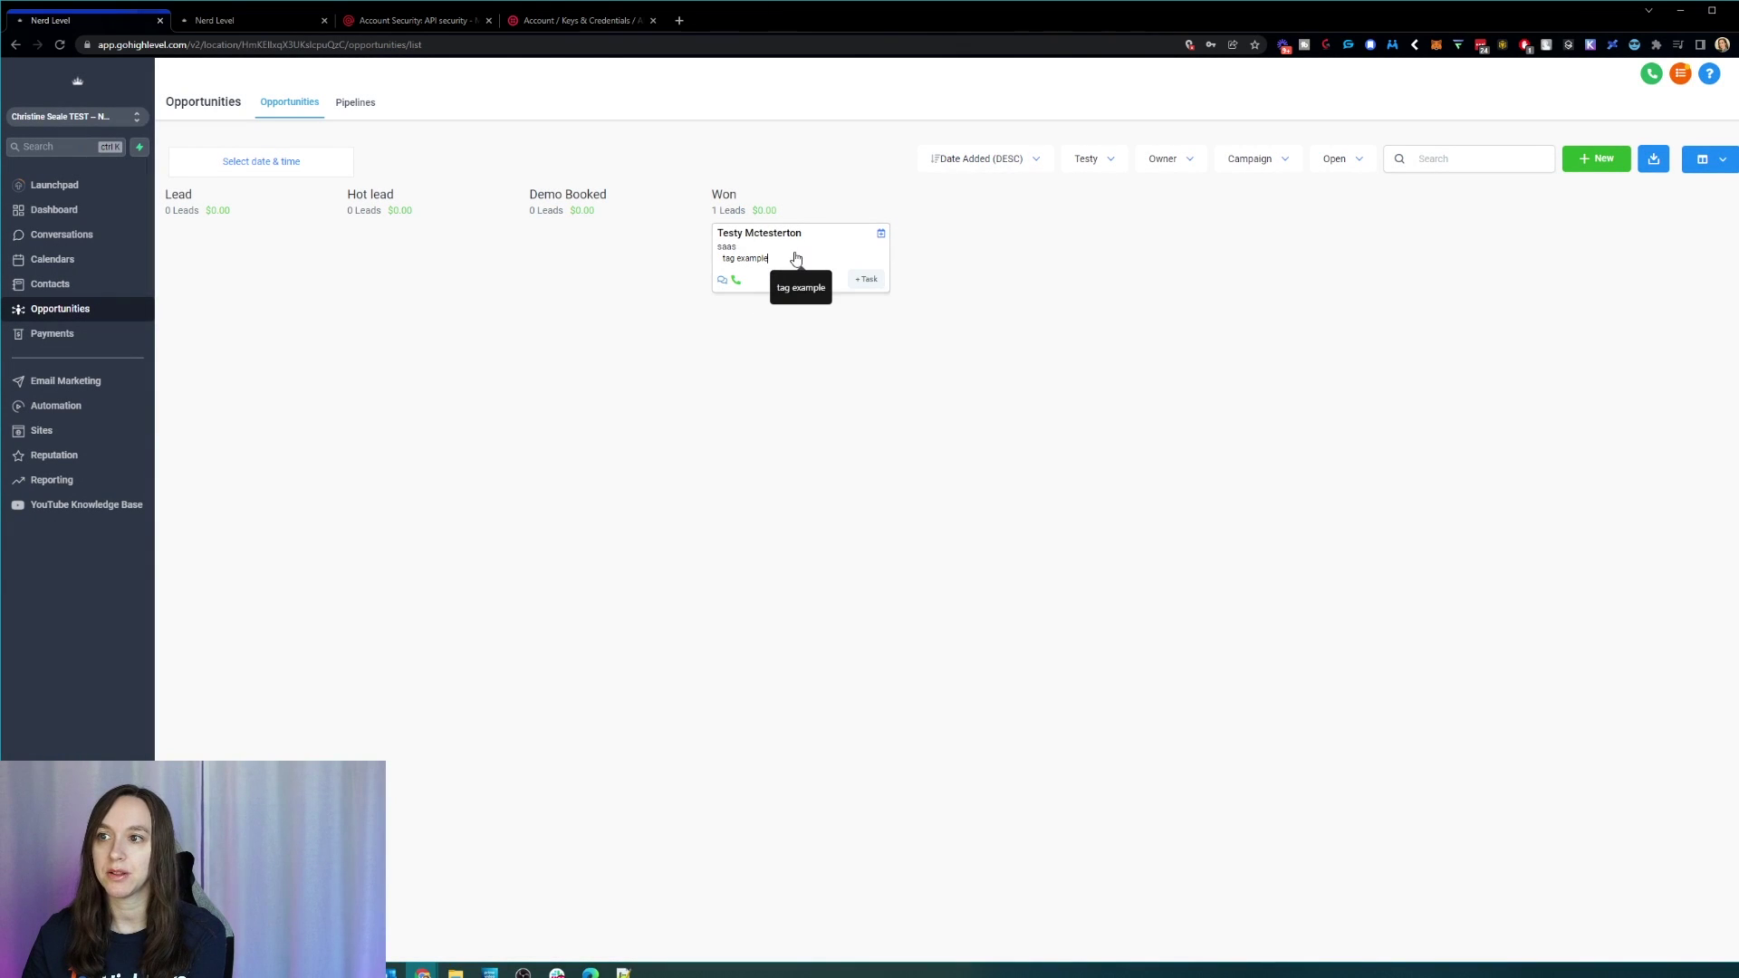
{"action": "mouse_move", "coordinate": [796, 258]}
{"action": "left_mouse_down"}
{"action": "mouse_move", "coordinate": [804, 933]}
{"action": "mouse_move", "coordinate": [761, 933]}
{"action": "mouse_move", "coordinate": [1228, 935]}
{"action": "mouse_move", "coordinate": [524, 272]}
{"action": "mouse_move", "coordinate": [815, 288]}
{"action": "left_mouse_up"}
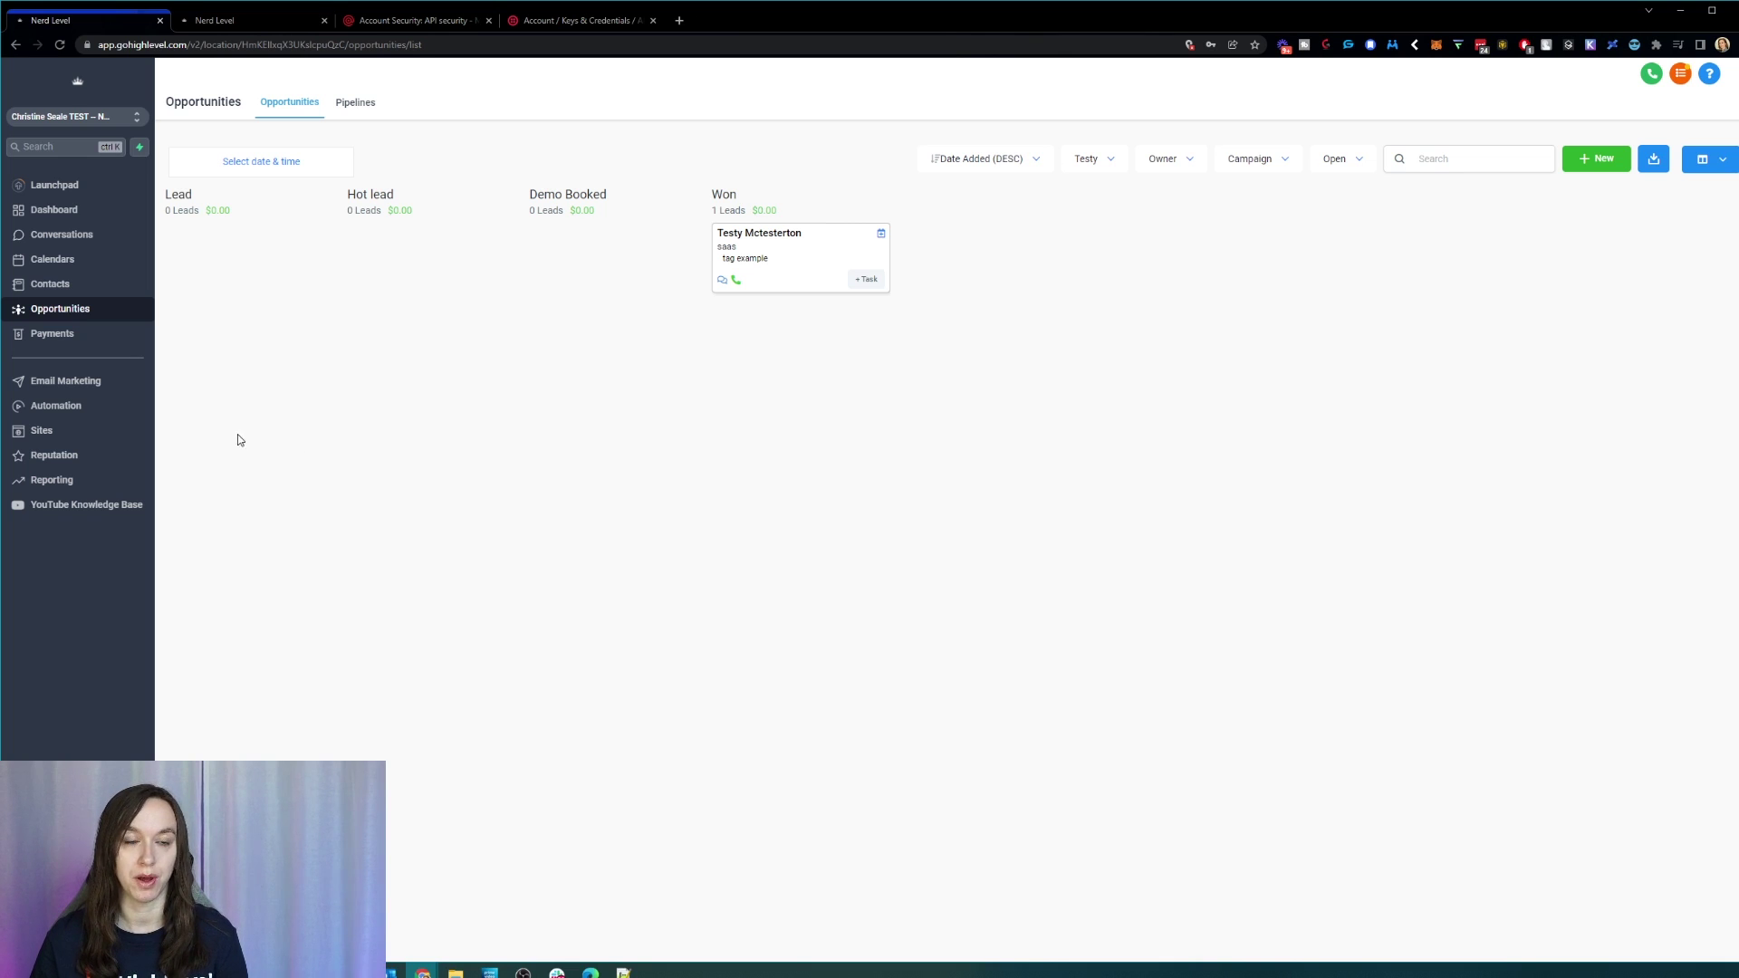
Step: Under Automation, create a workflow, browse the templates, and choose Start from scratch
{"action": "left_click", "coordinate": [125, 409]}
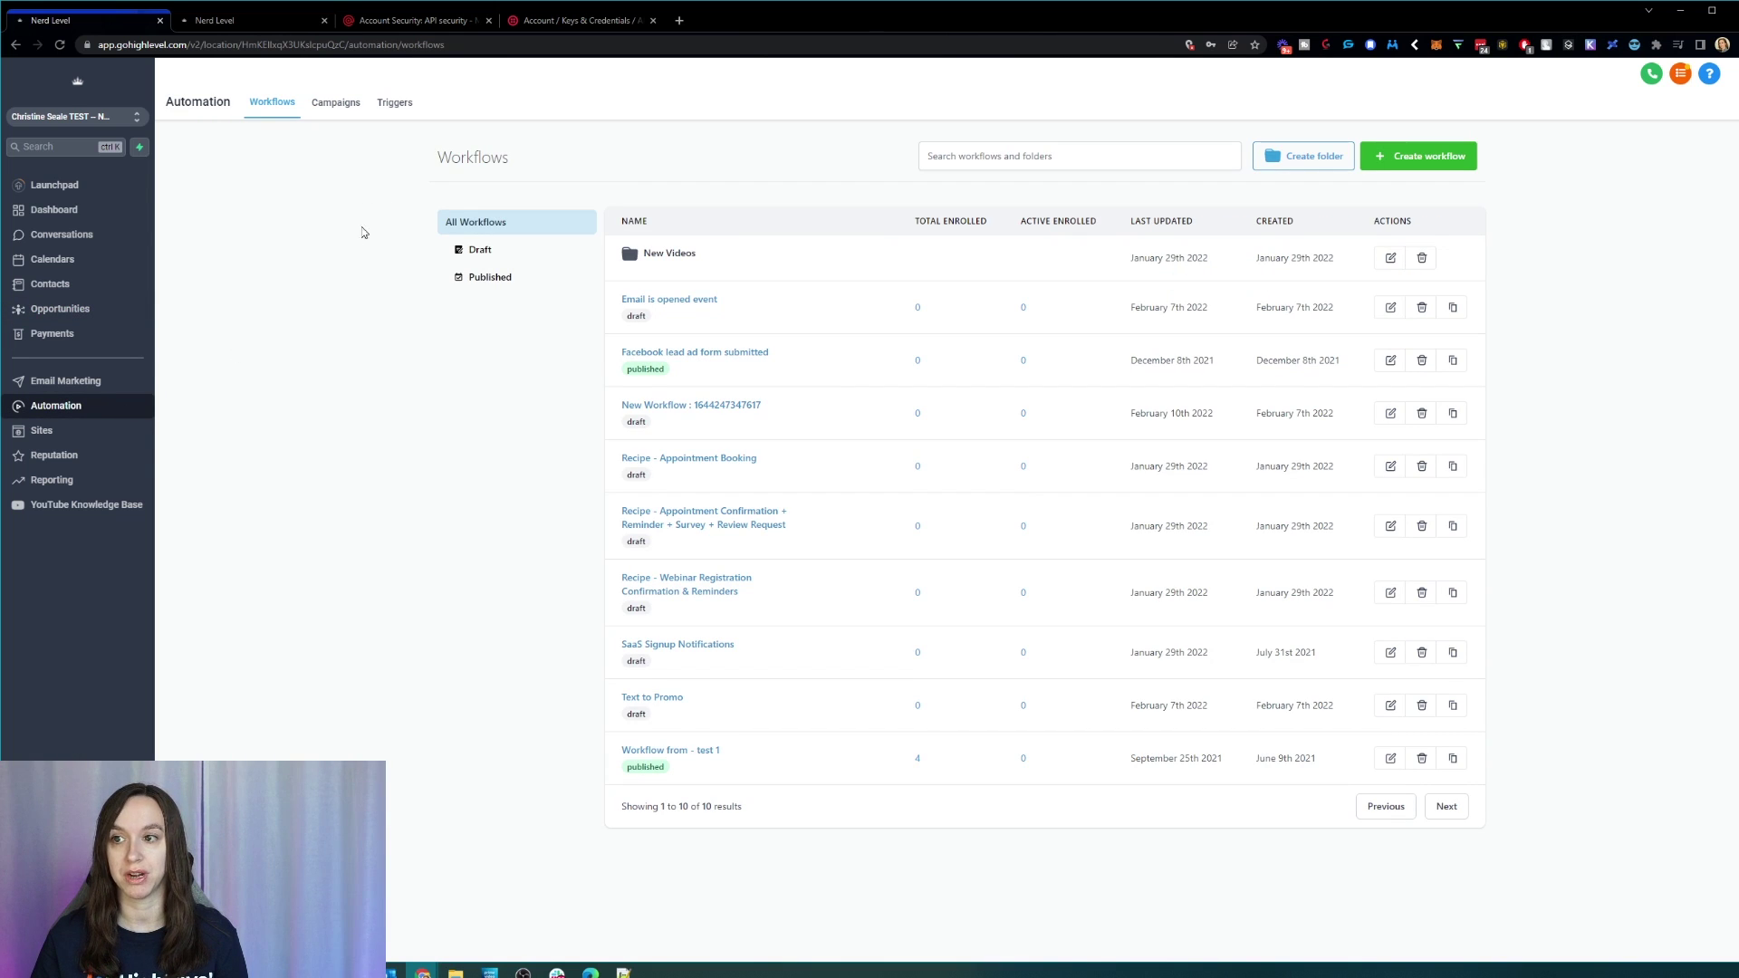
{"action": "left_click", "coordinate": [1442, 164]}
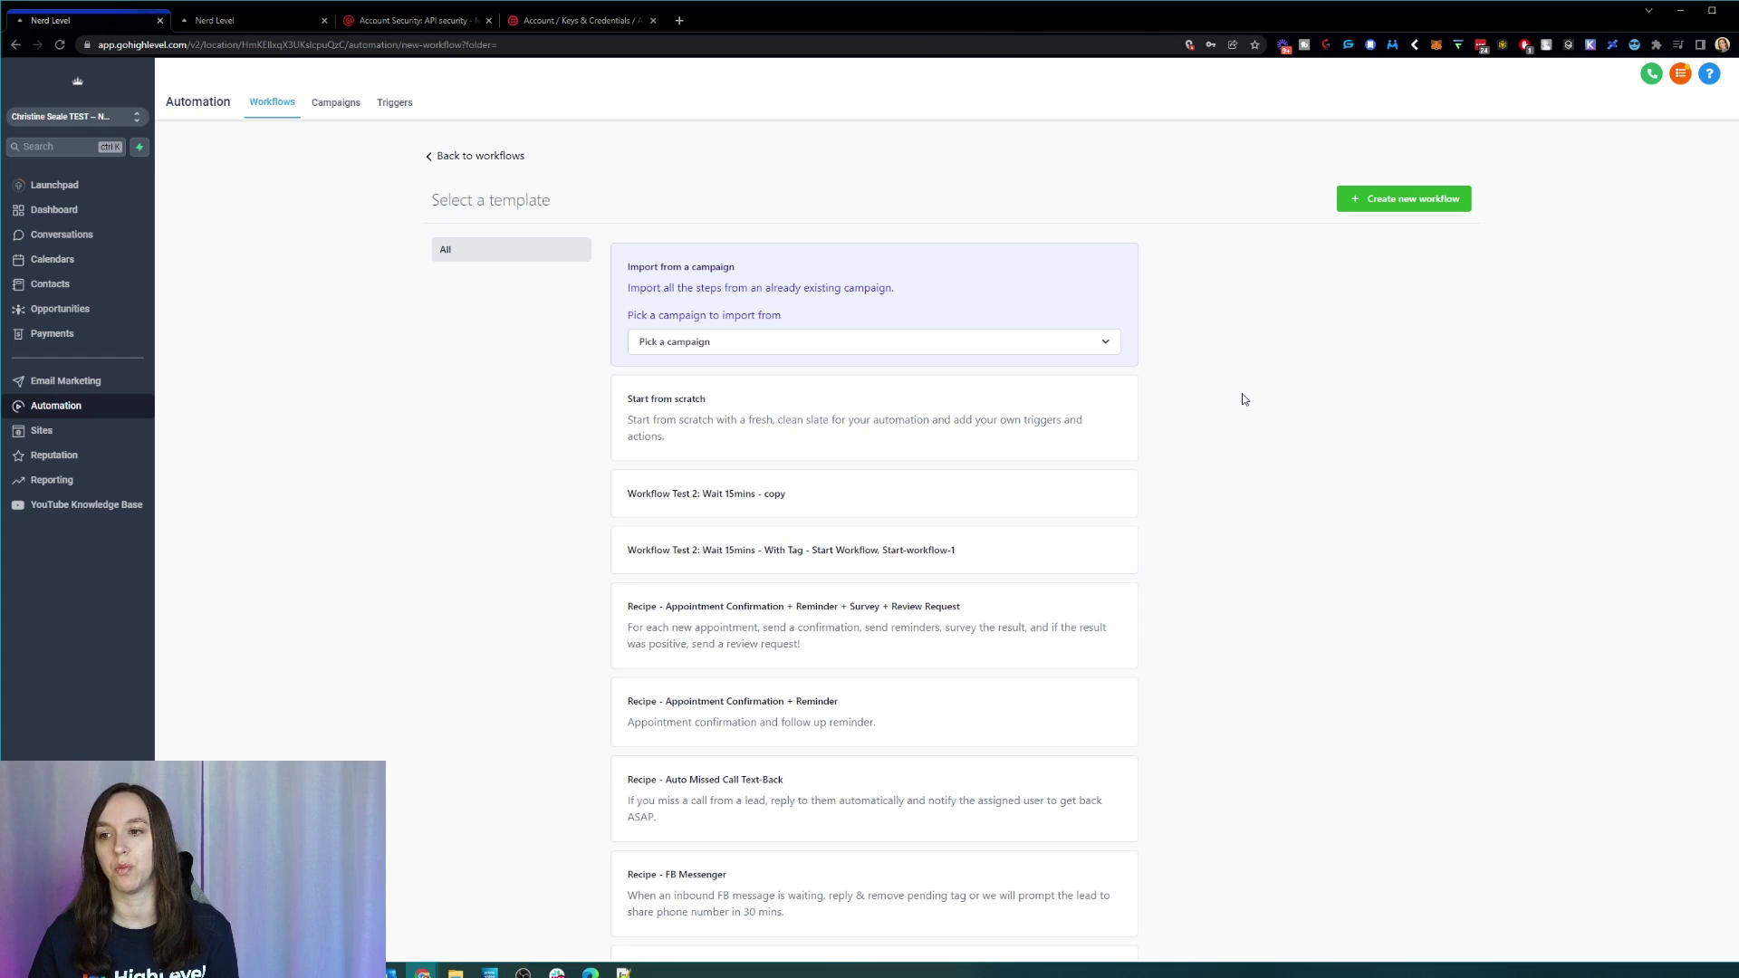
{"action": "scroll", "coordinate": [1244, 400], "scroll_direction": "down", "scroll_amount": 3}
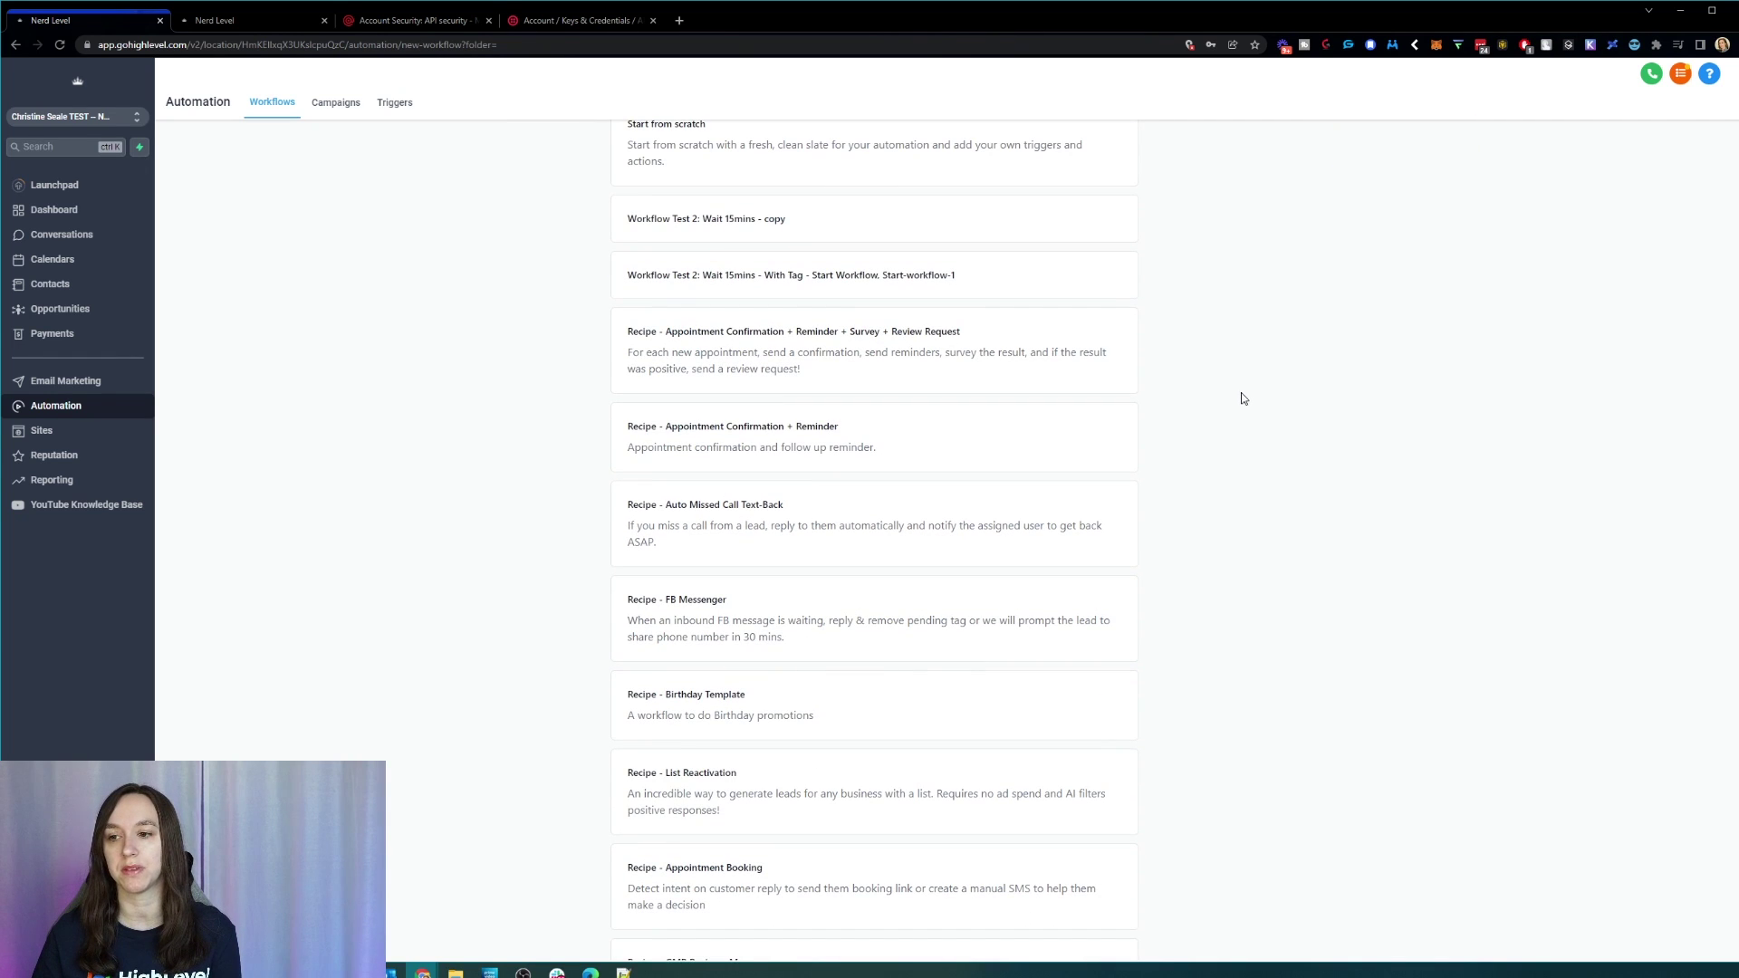
{"action": "scroll", "coordinate": [1238, 392], "scroll_direction": "down", "scroll_amount": 2}
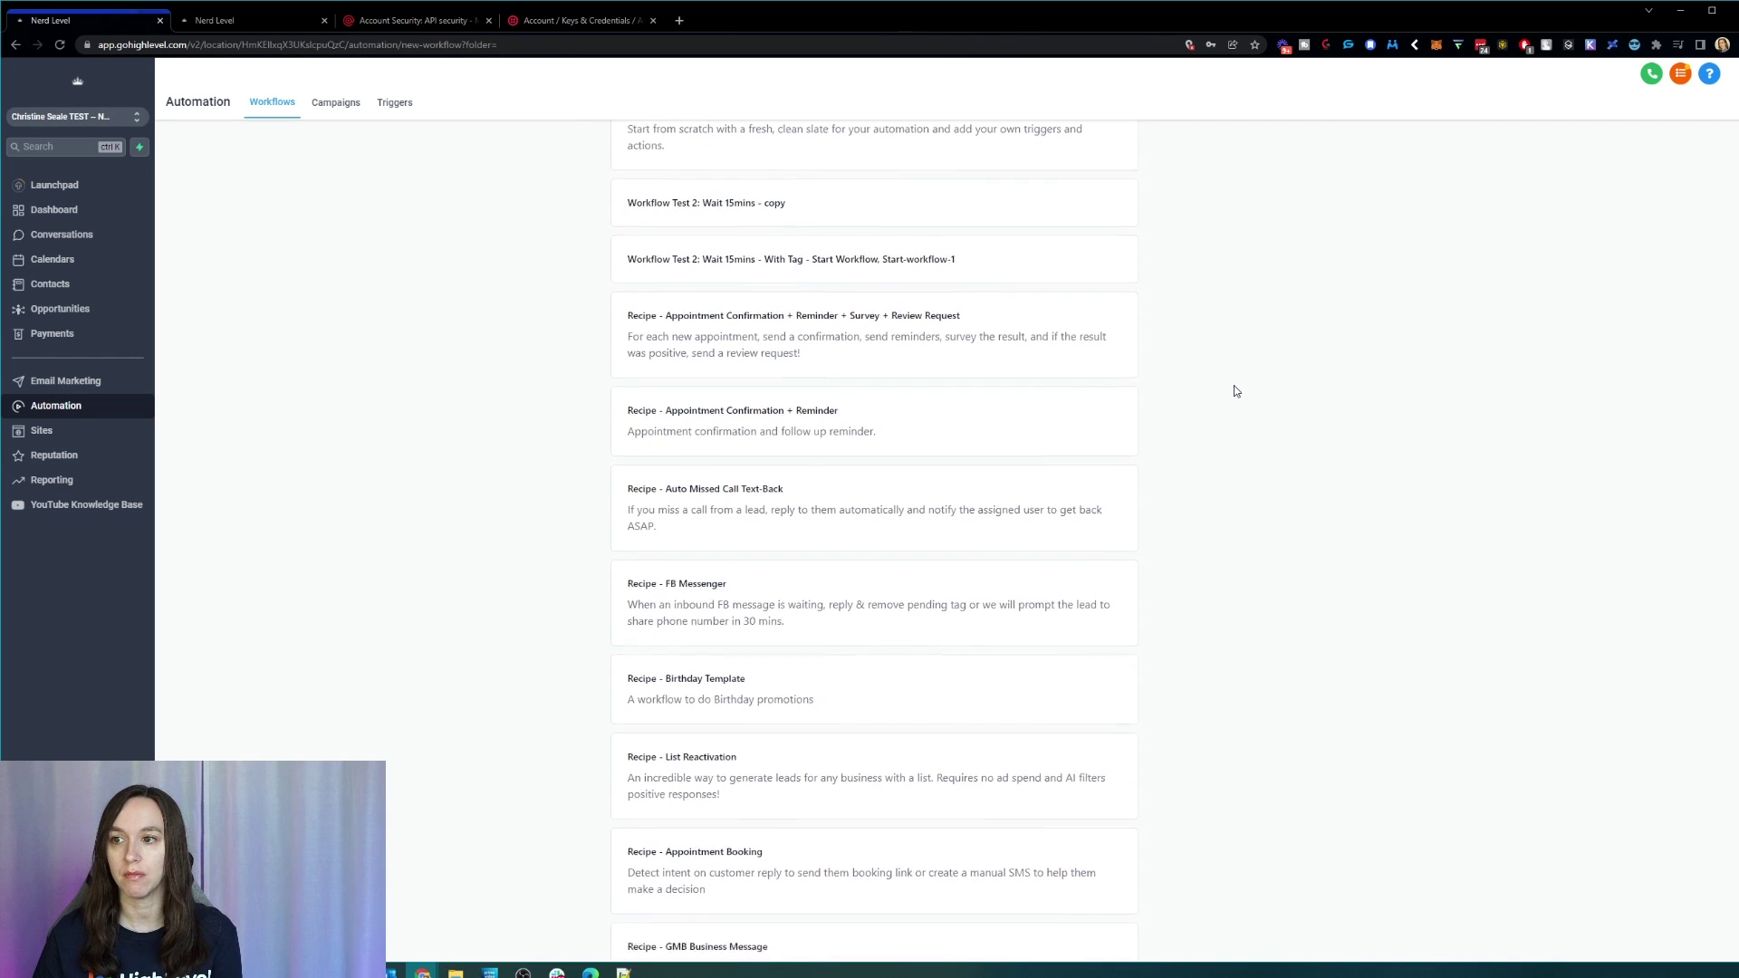
{"action": "scroll", "coordinate": [1233, 387], "scroll_direction": "down", "scroll_amount": 3}
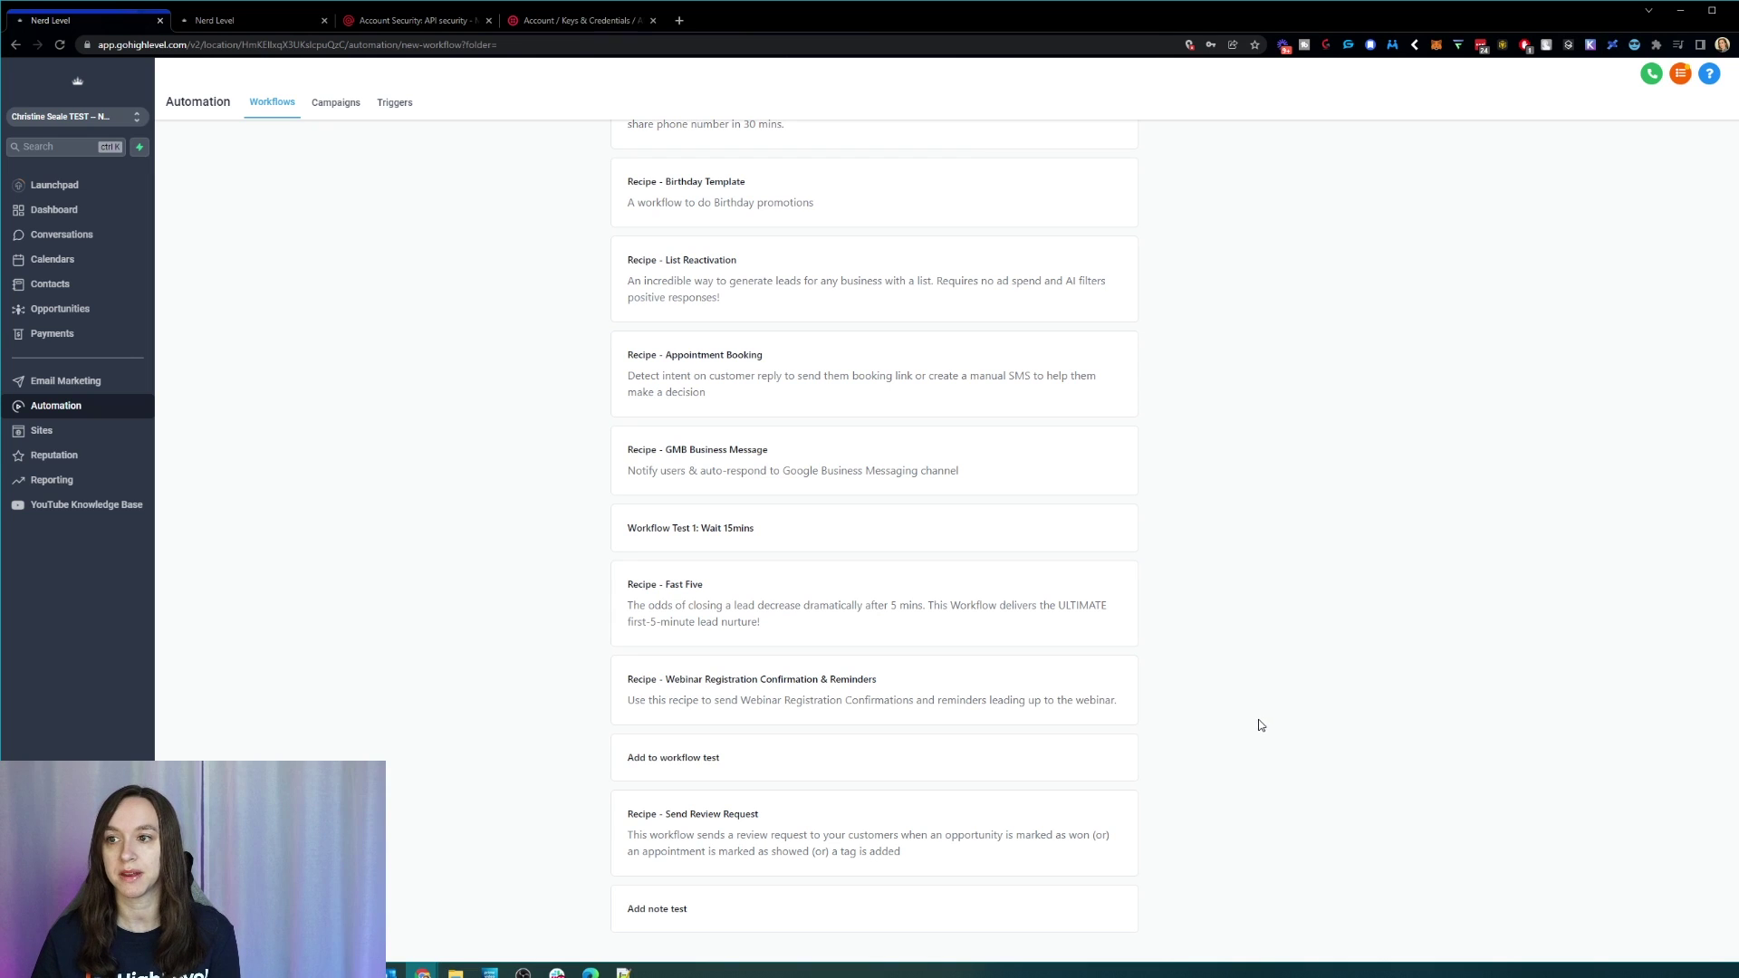
{"action": "scroll", "coordinate": [1254, 722], "scroll_direction": "up", "scroll_amount": 3}
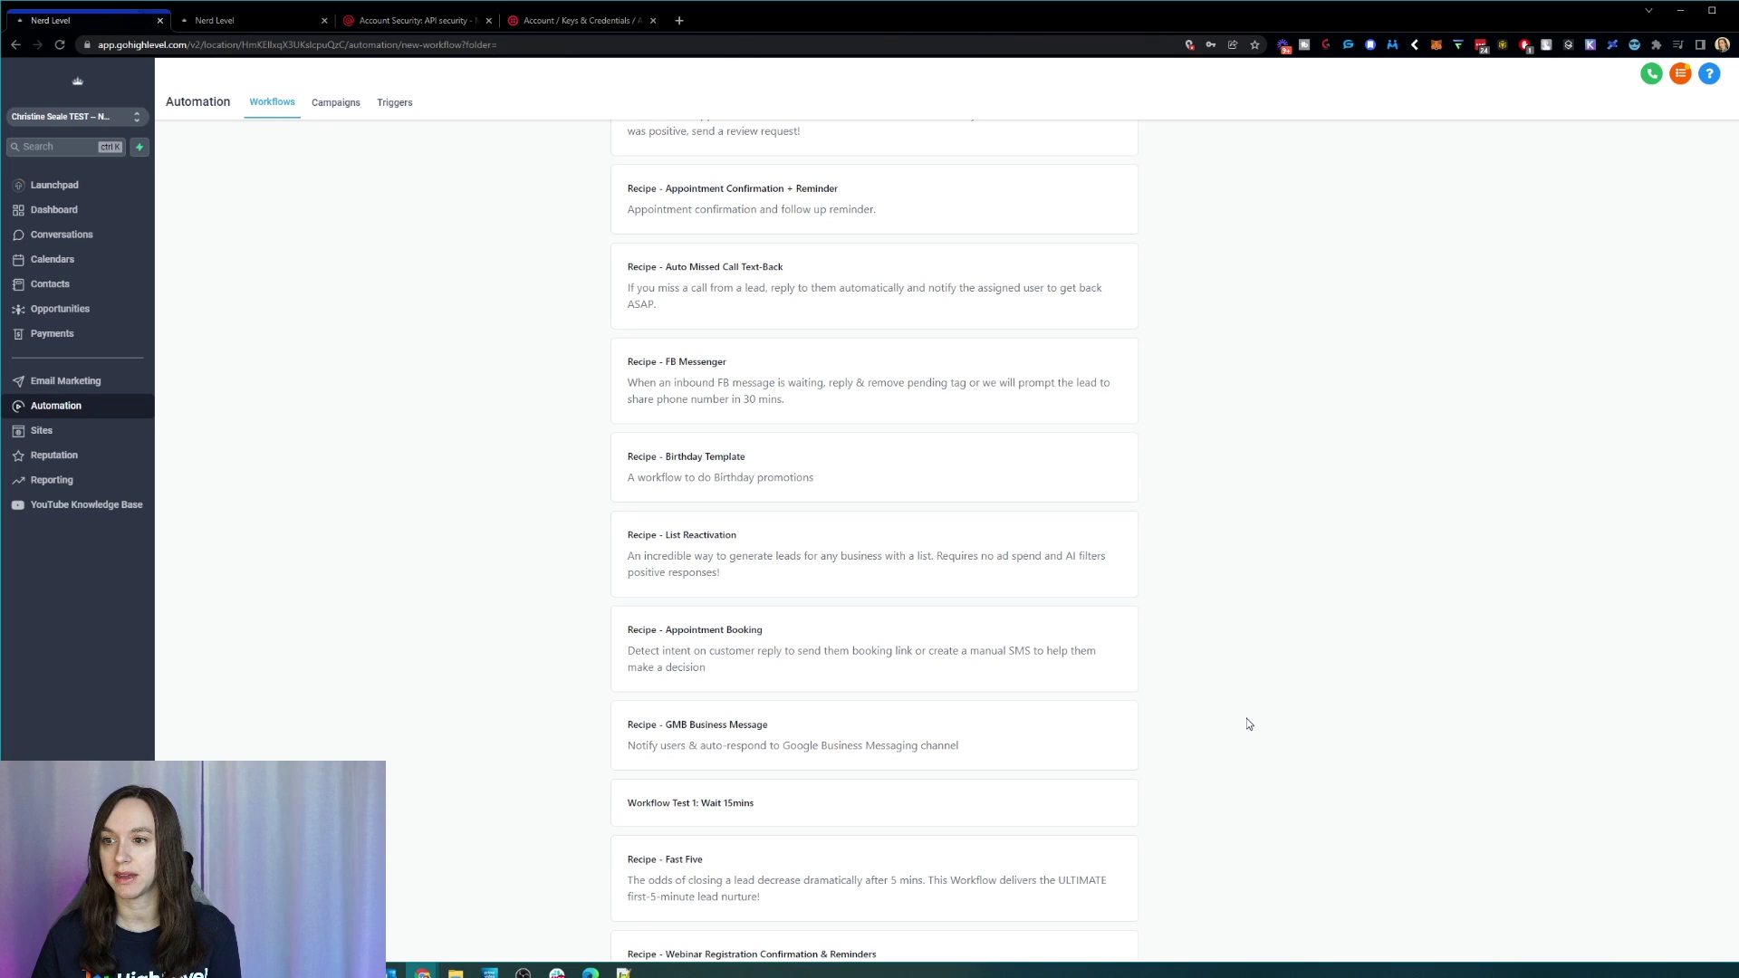
{"action": "scroll", "coordinate": [1247, 723], "scroll_direction": "up", "scroll_amount": 3}
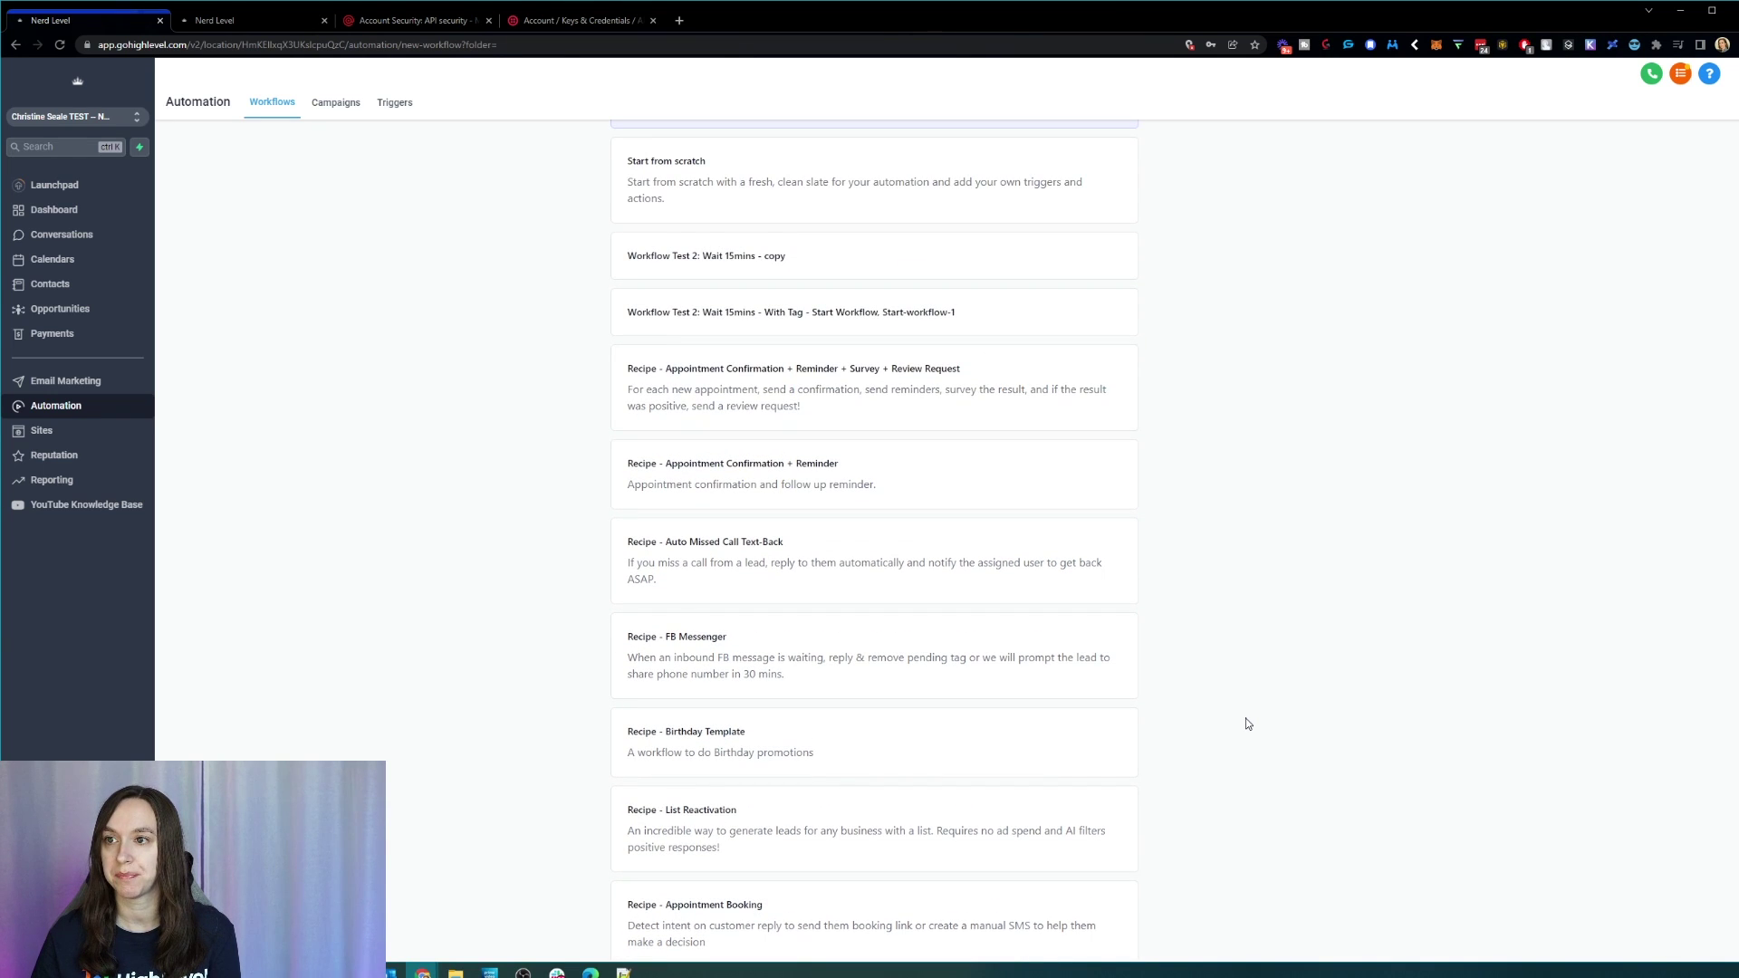
{"action": "scroll", "coordinate": [1241, 719], "scroll_direction": "up", "scroll_amount": 2}
{"action": "scroll", "coordinate": [1233, 717], "scroll_direction": "down", "scroll_amount": 5}
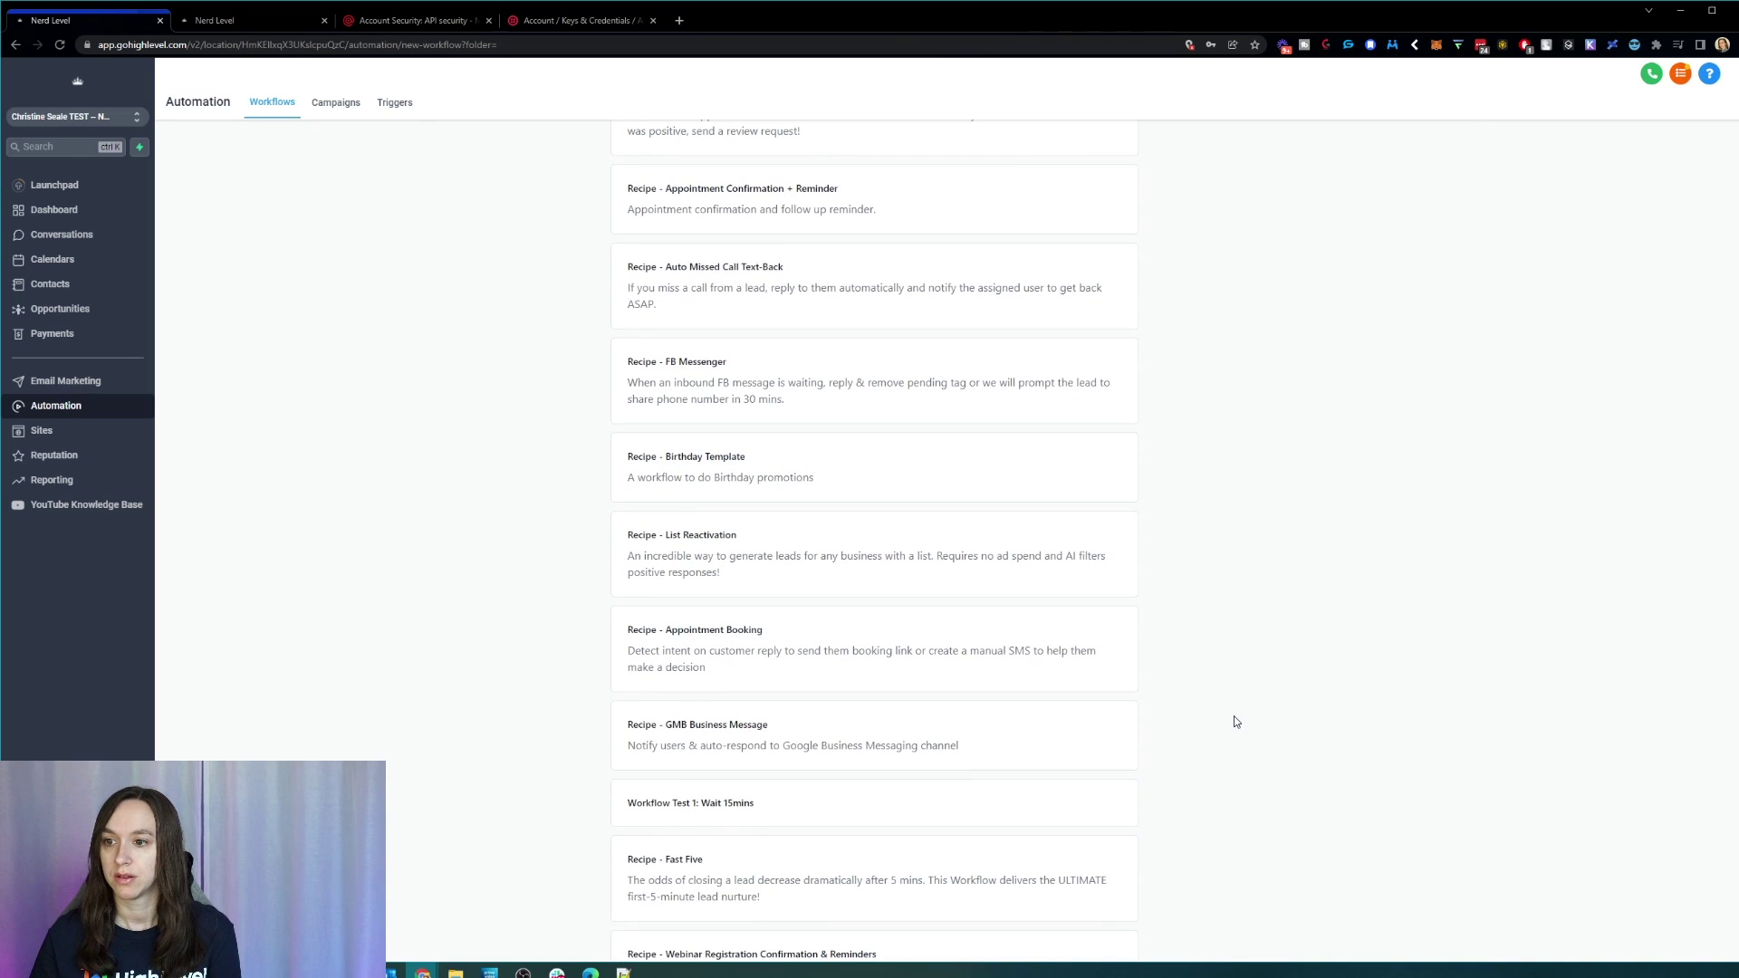
{"action": "scroll", "coordinate": [1233, 717], "scroll_direction": "down", "scroll_amount": 3}
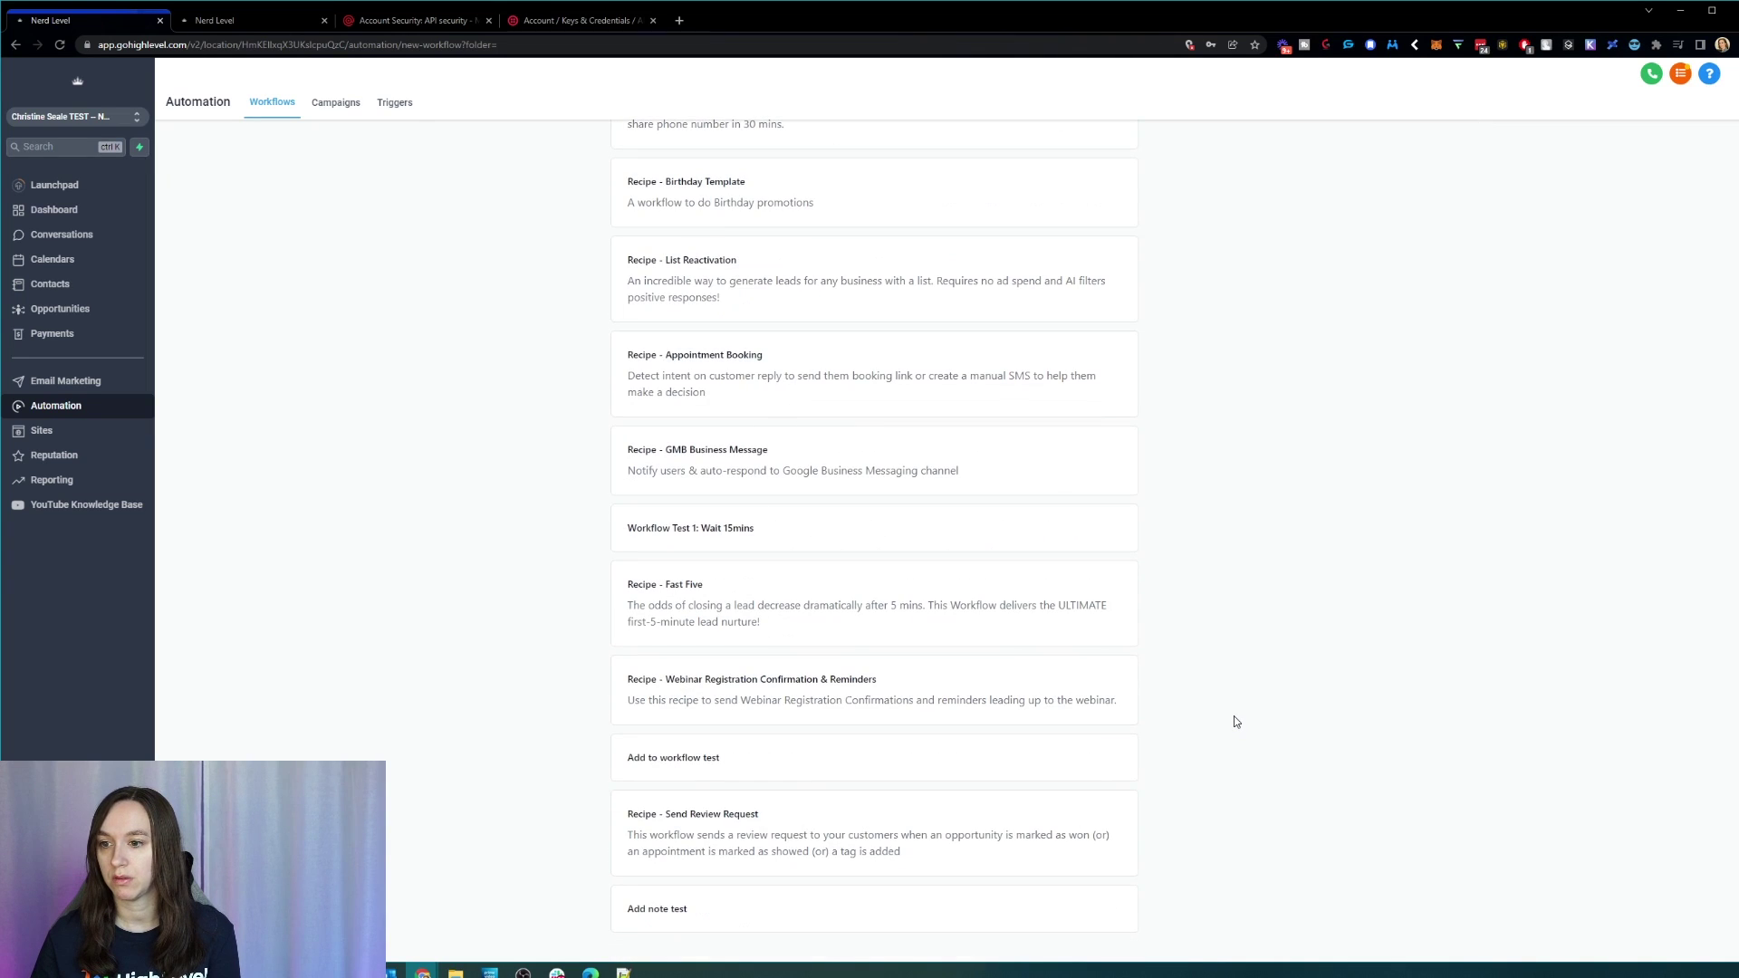
{"action": "scroll", "coordinate": [1241, 720], "scroll_direction": "up", "scroll_amount": 8}
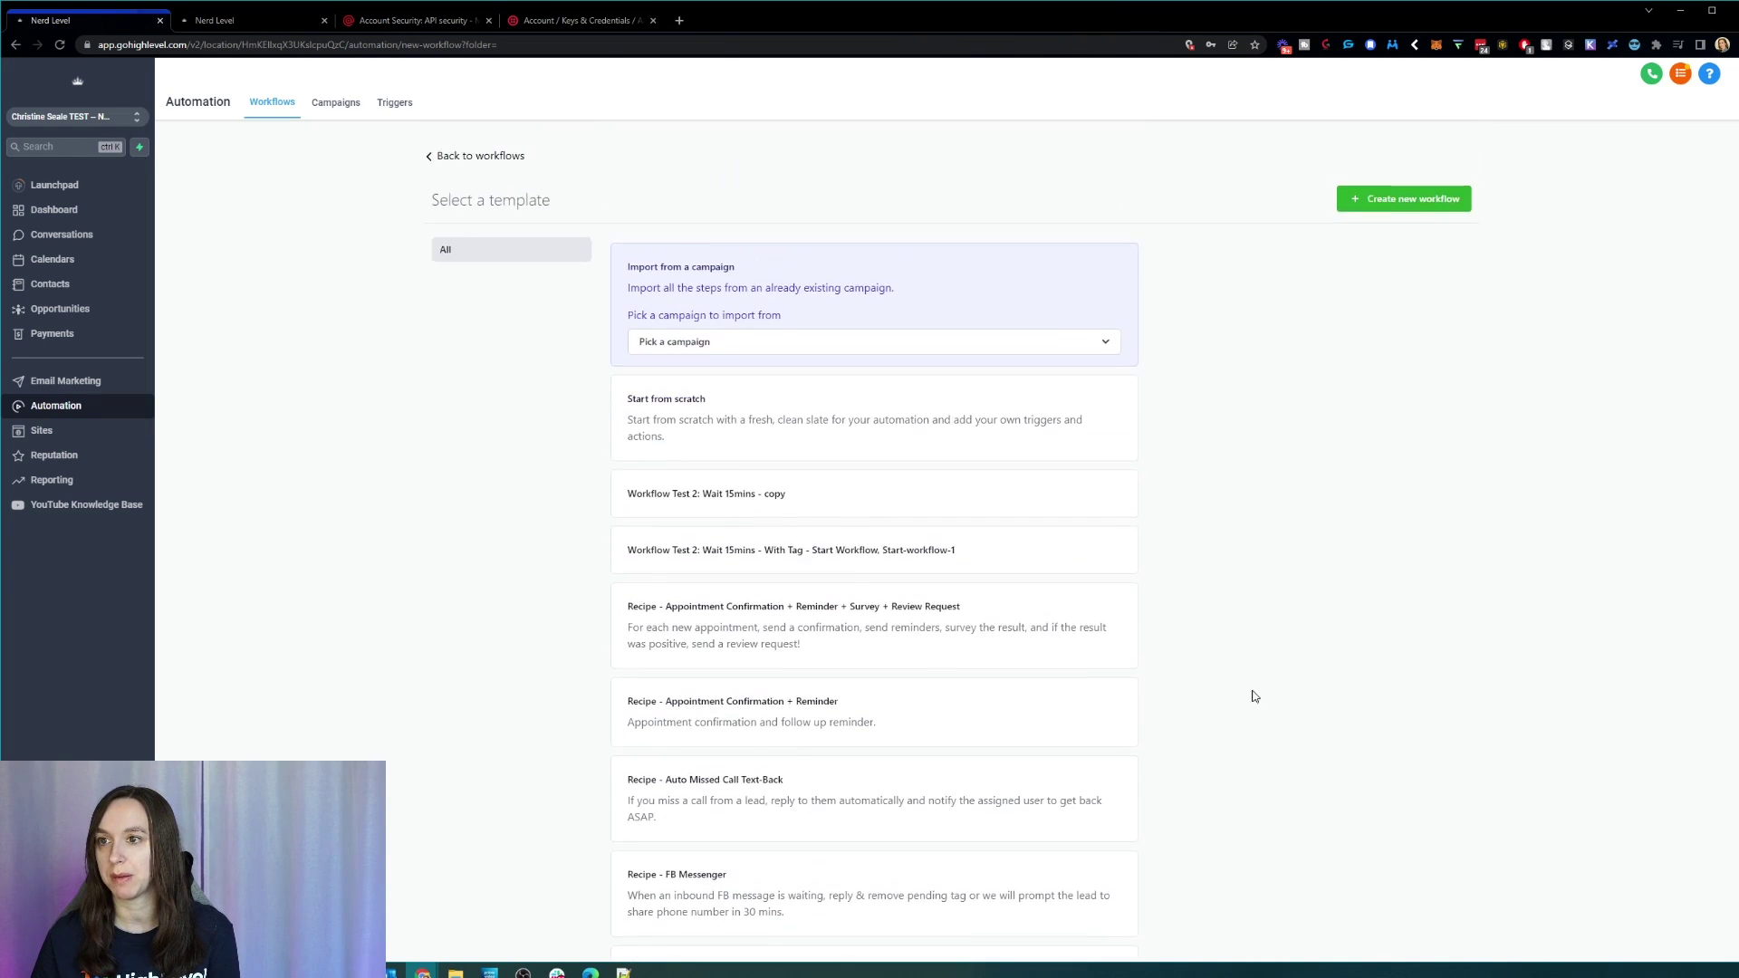
{"action": "left_click", "coordinate": [925, 440]}
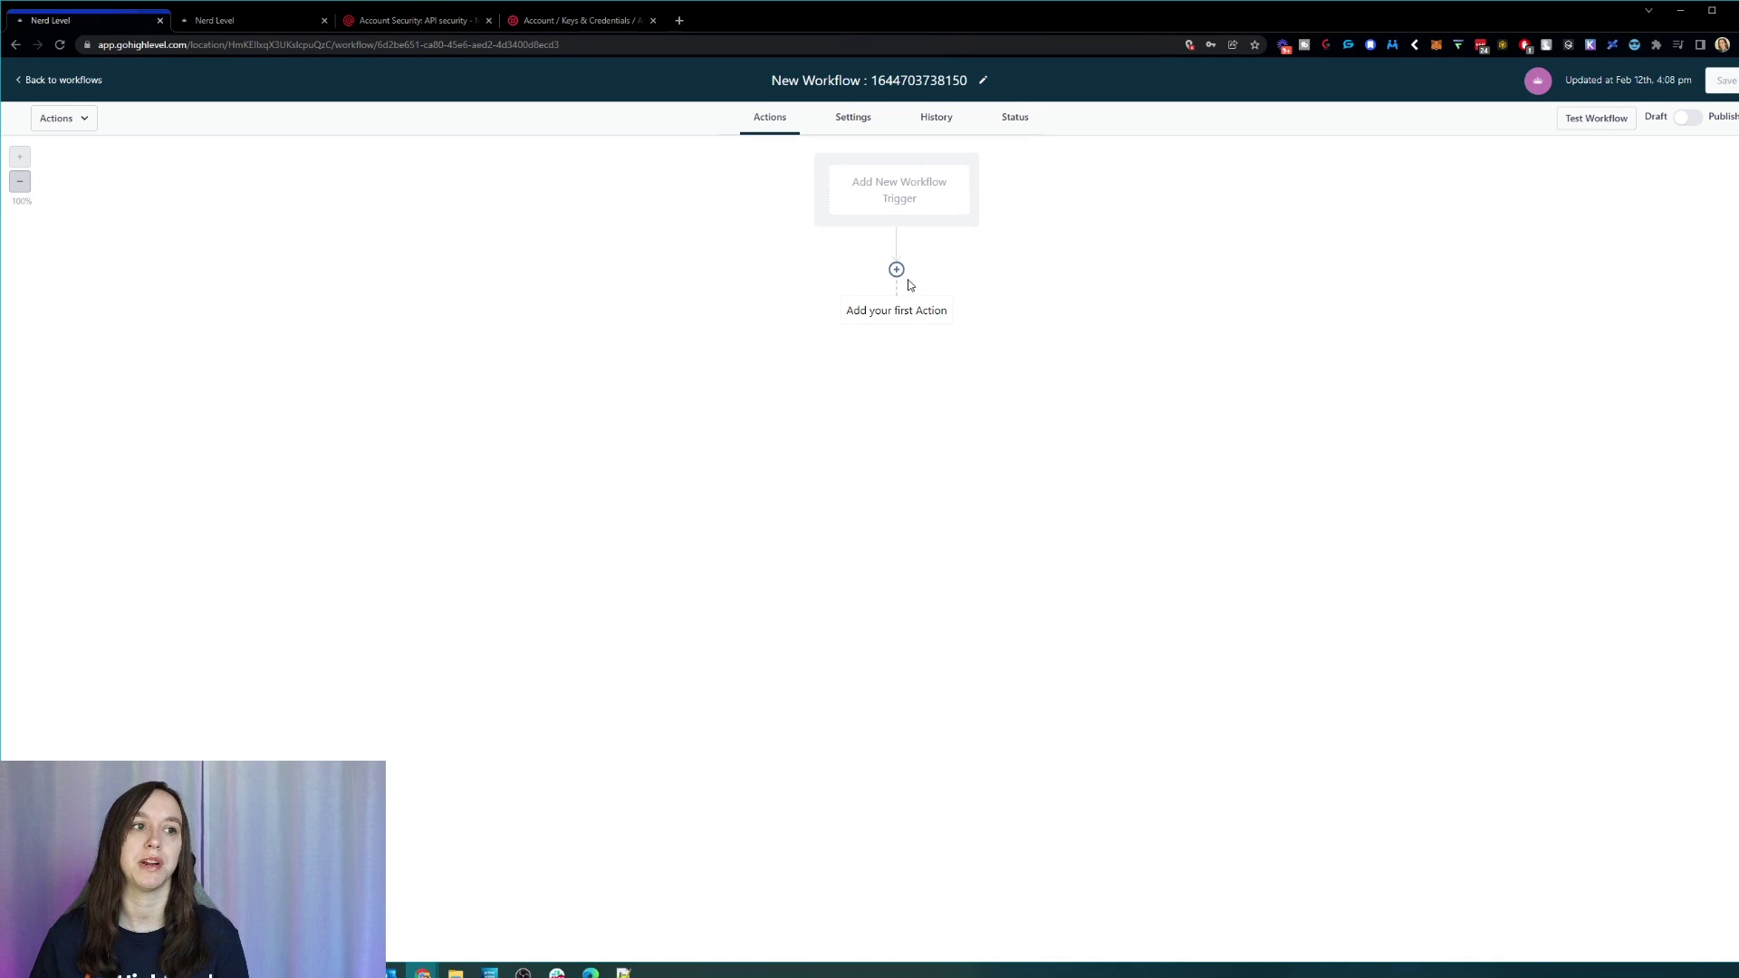
Step: Add a Facebook Lead Form Submitted trigger to the workflow and save it
{"action": "left_click", "coordinate": [899, 195]}
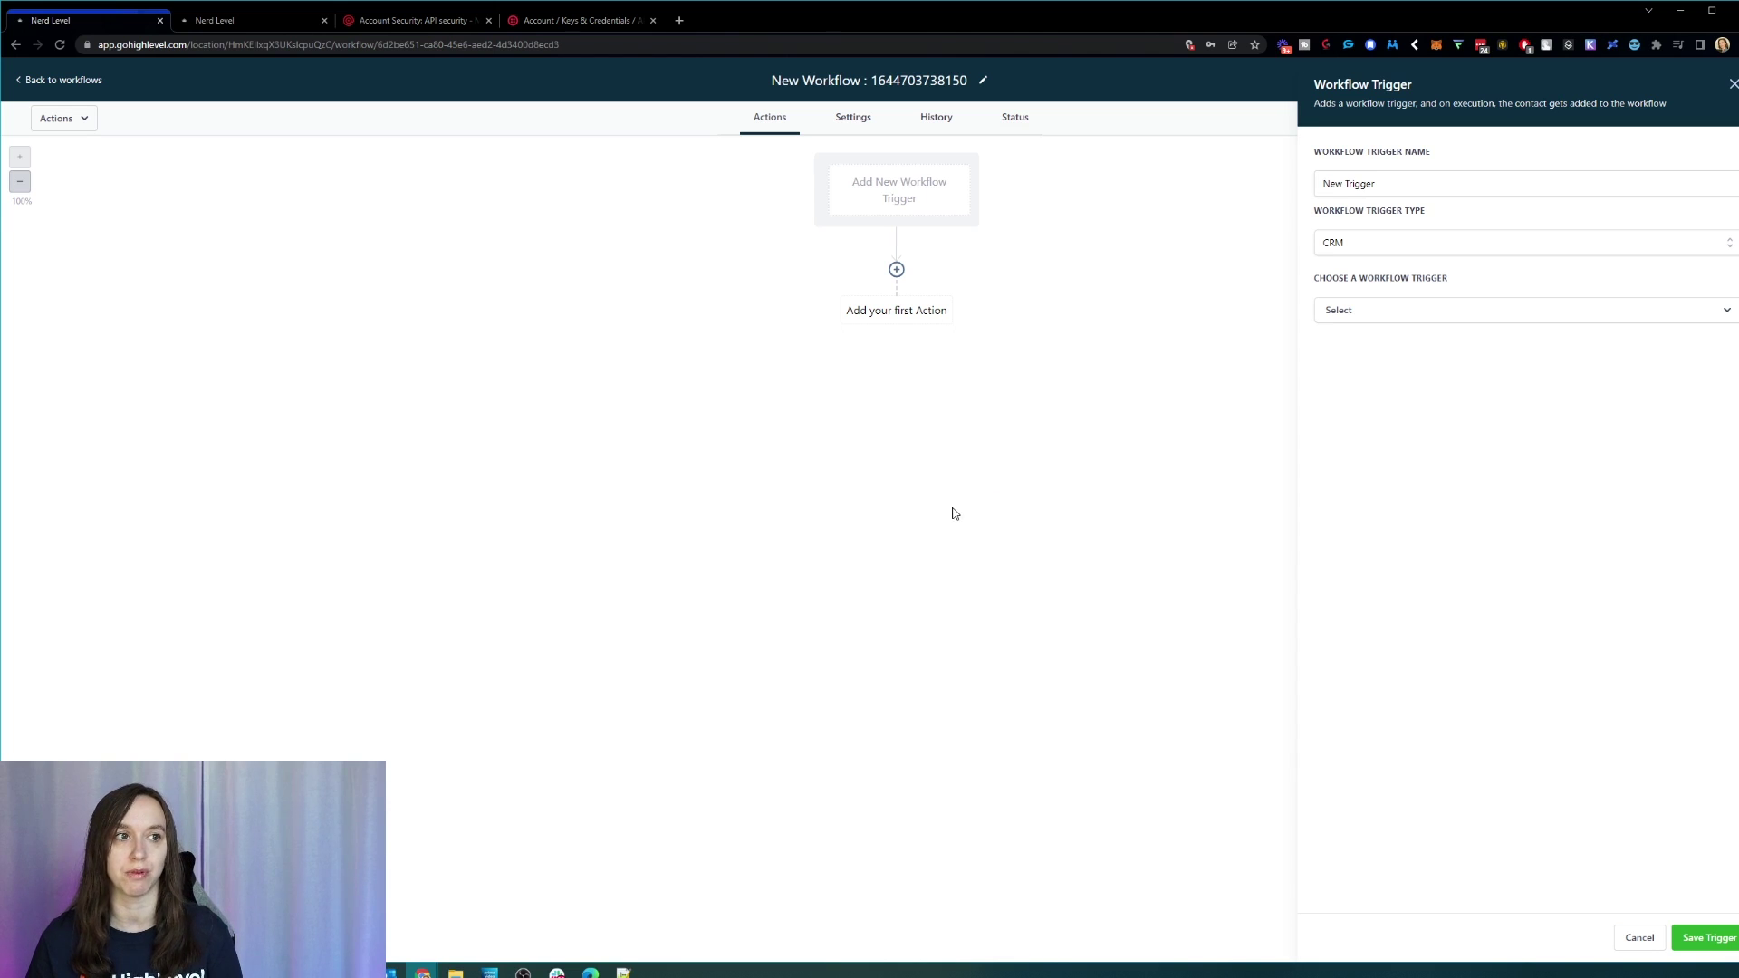
{"action": "left_click", "coordinate": [1427, 313]}
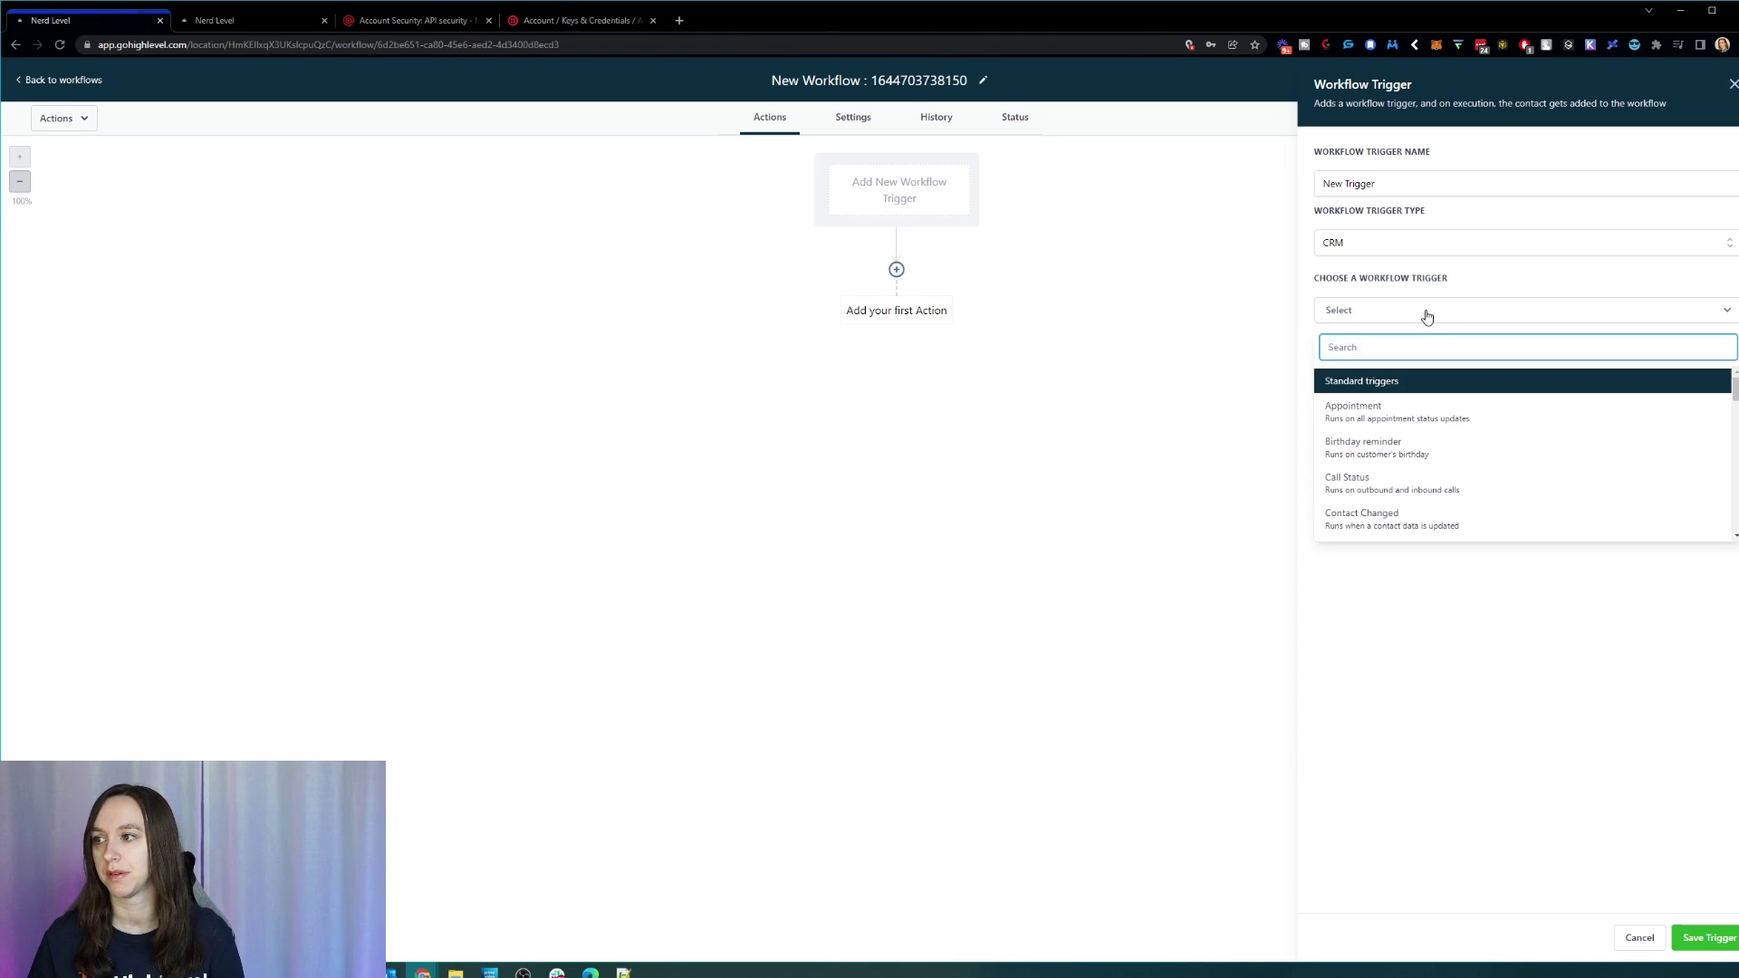
{"action": "scroll", "coordinate": [1495, 454], "scroll_direction": "down", "scroll_amount": 3}
{"action": "scroll", "coordinate": [1495, 453], "scroll_direction": "up", "scroll_amount": 3}
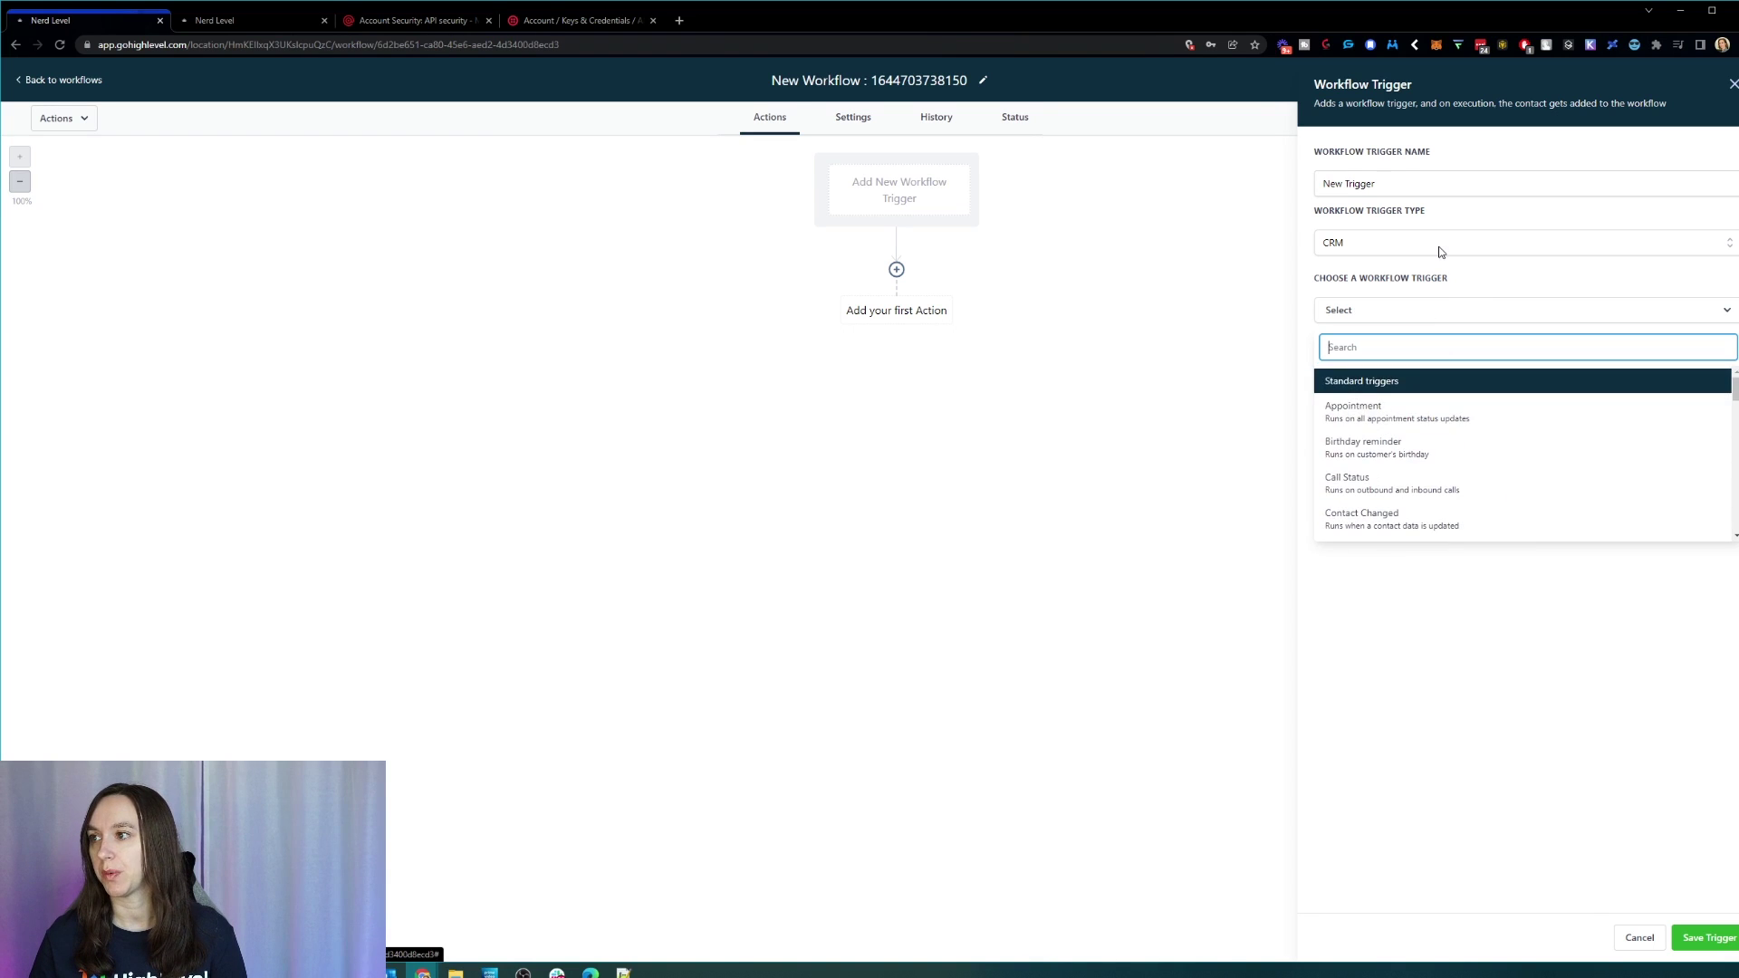
{"action": "left_click", "coordinate": [1440, 252]}
{"action": "left_click", "coordinate": [1387, 300]}
{"action": "left_click", "coordinate": [1398, 311]}
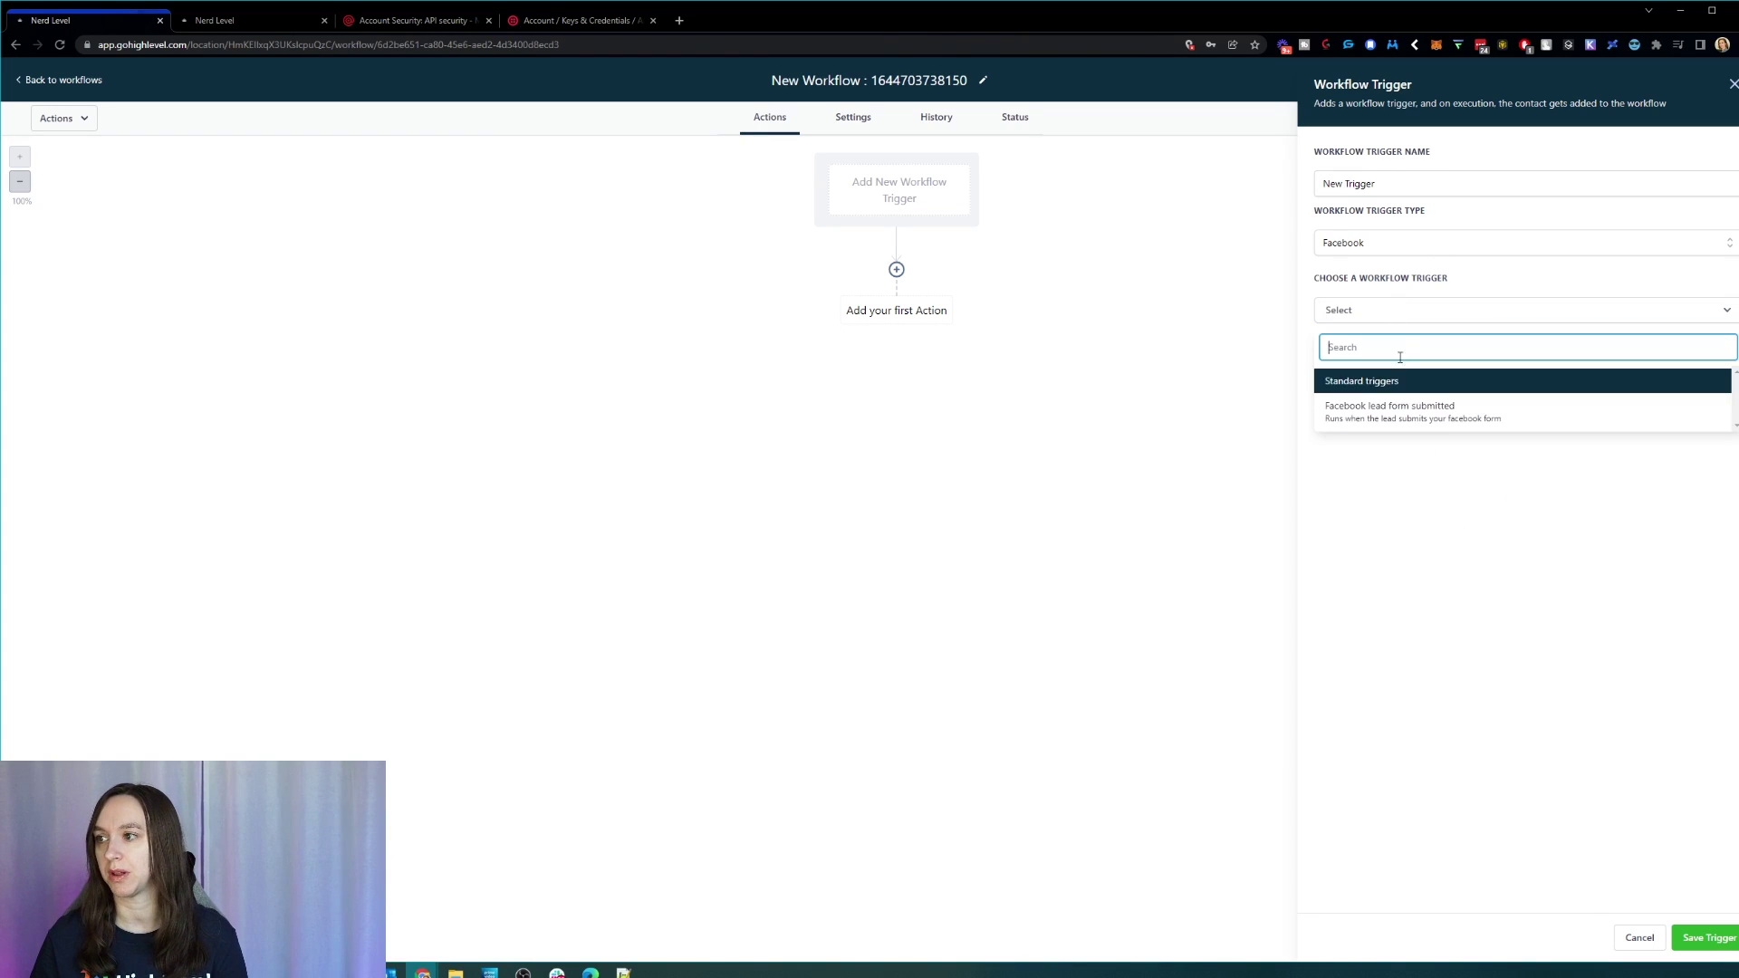
{"action": "left_click", "coordinate": [1397, 410]}
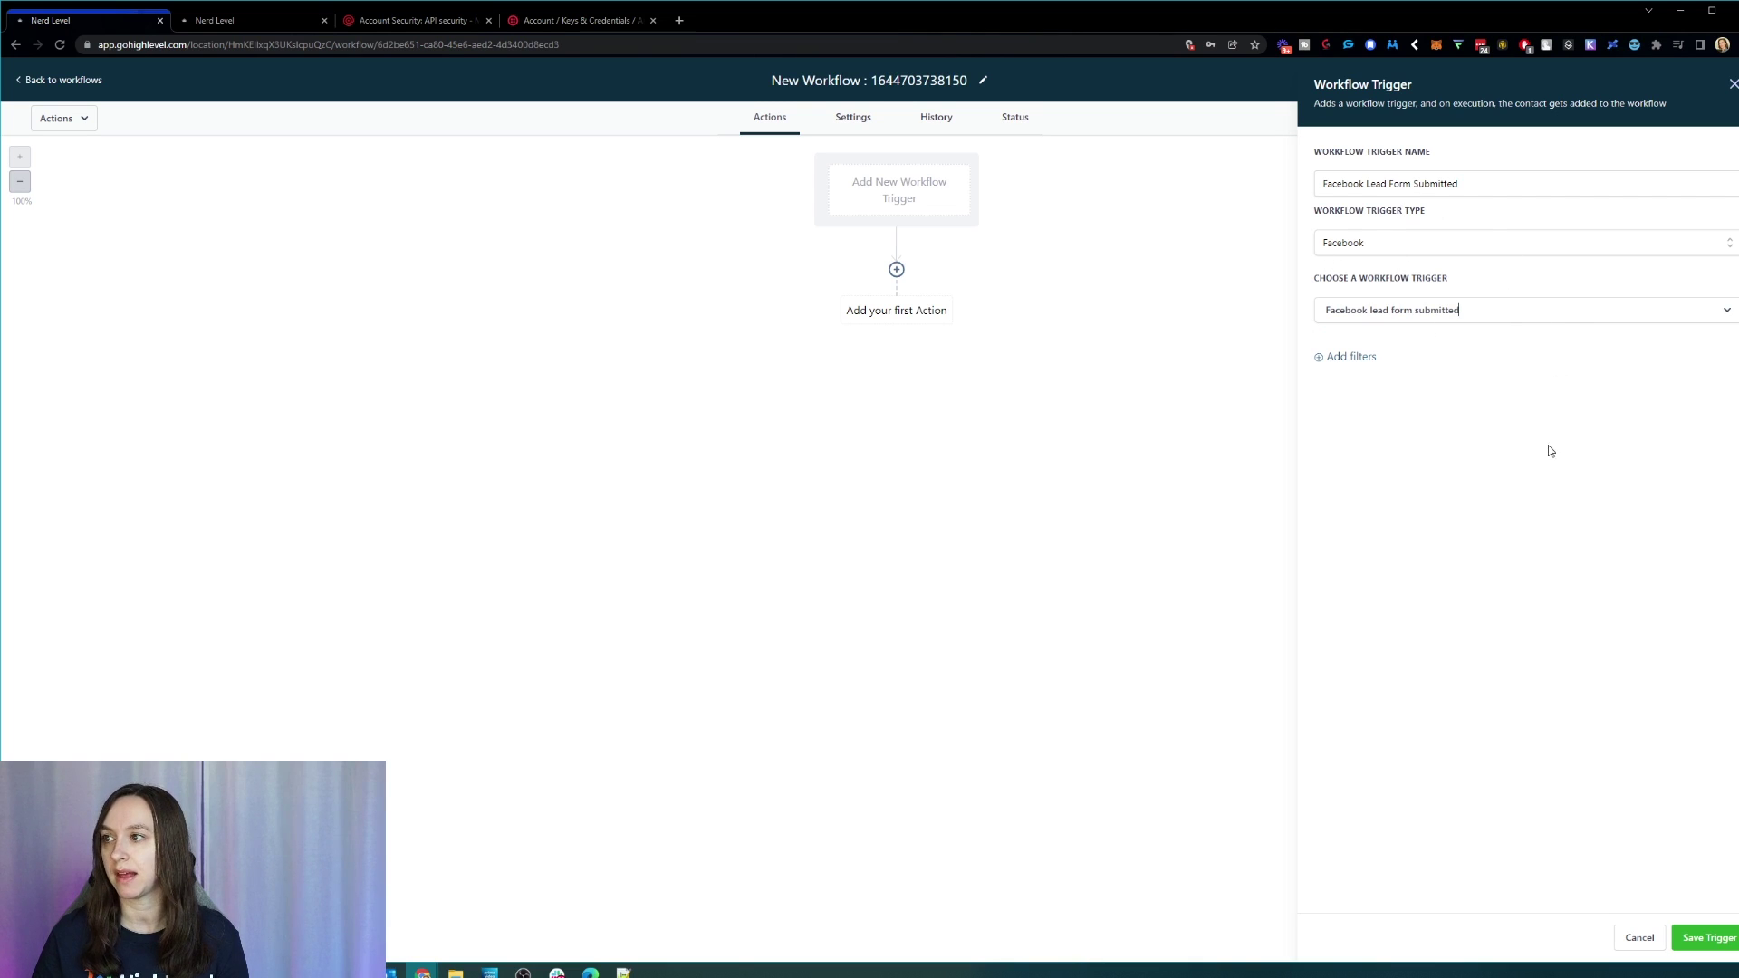
{"action": "left_click", "coordinate": [1708, 947]}
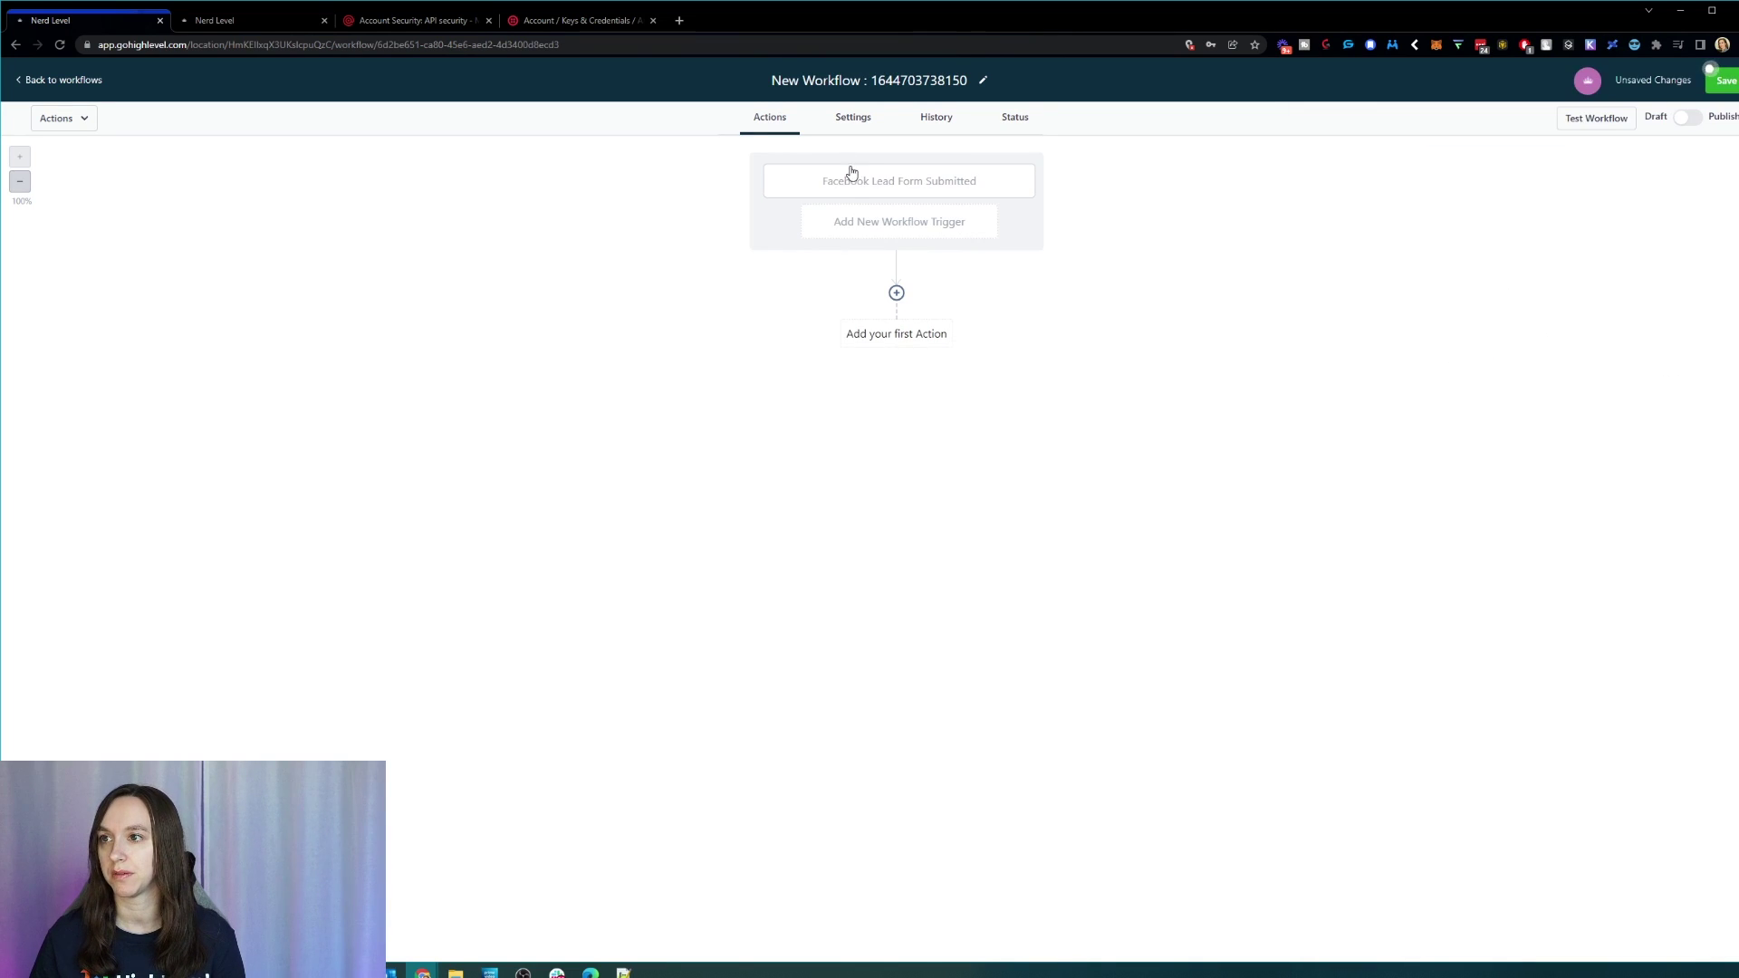
Step: Remove a trial In Form filter, resave the trigger unfiltered, and bring up the actions list
{"action": "left_click", "coordinate": [858, 197]}
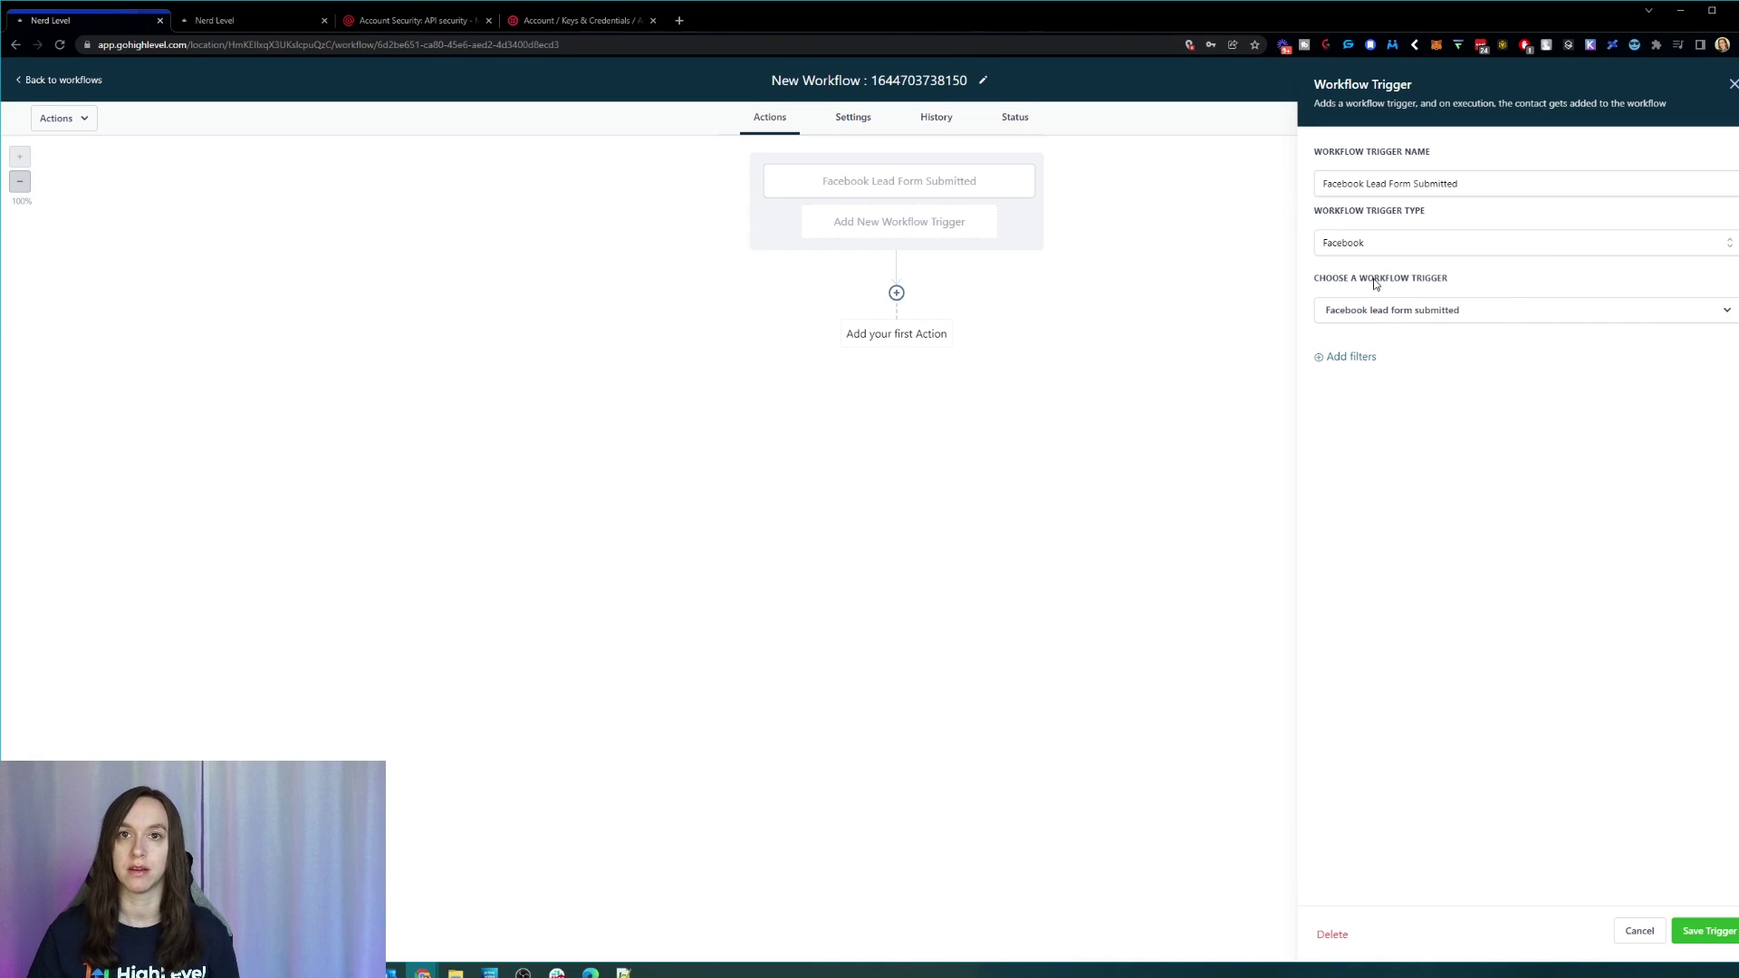
{"action": "left_click", "coordinate": [1334, 357]}
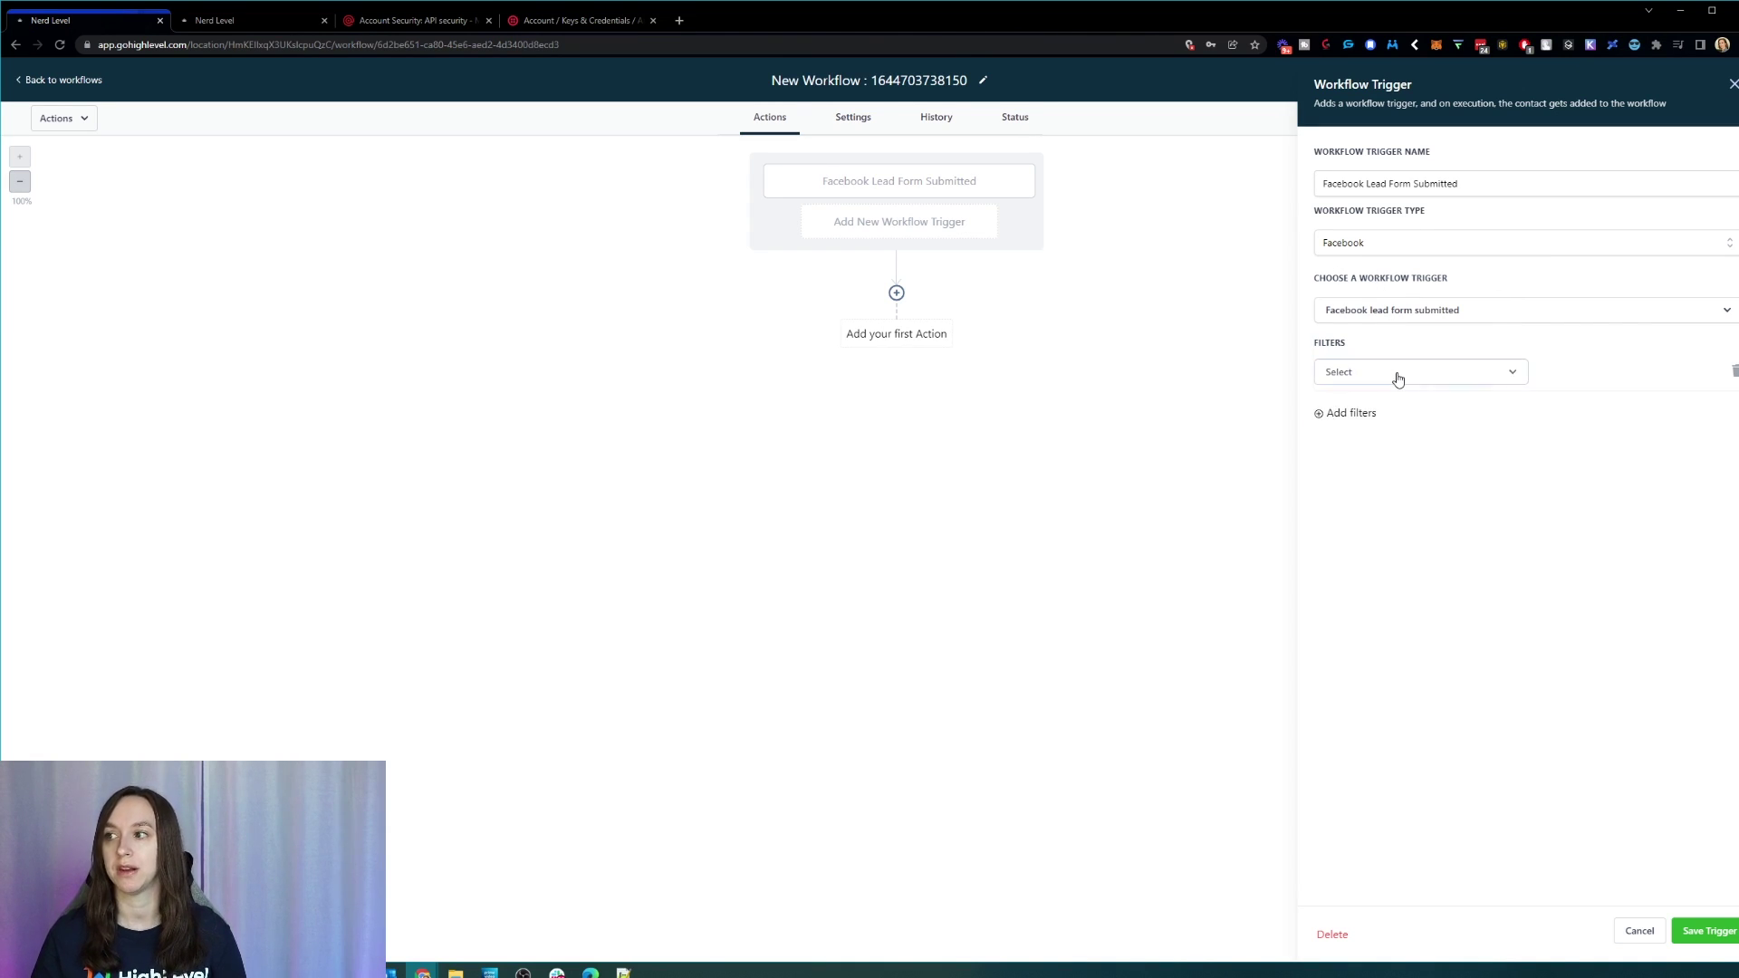
{"action": "left_click", "coordinate": [1396, 375]}
{"action": "left_click", "coordinate": [1442, 470]}
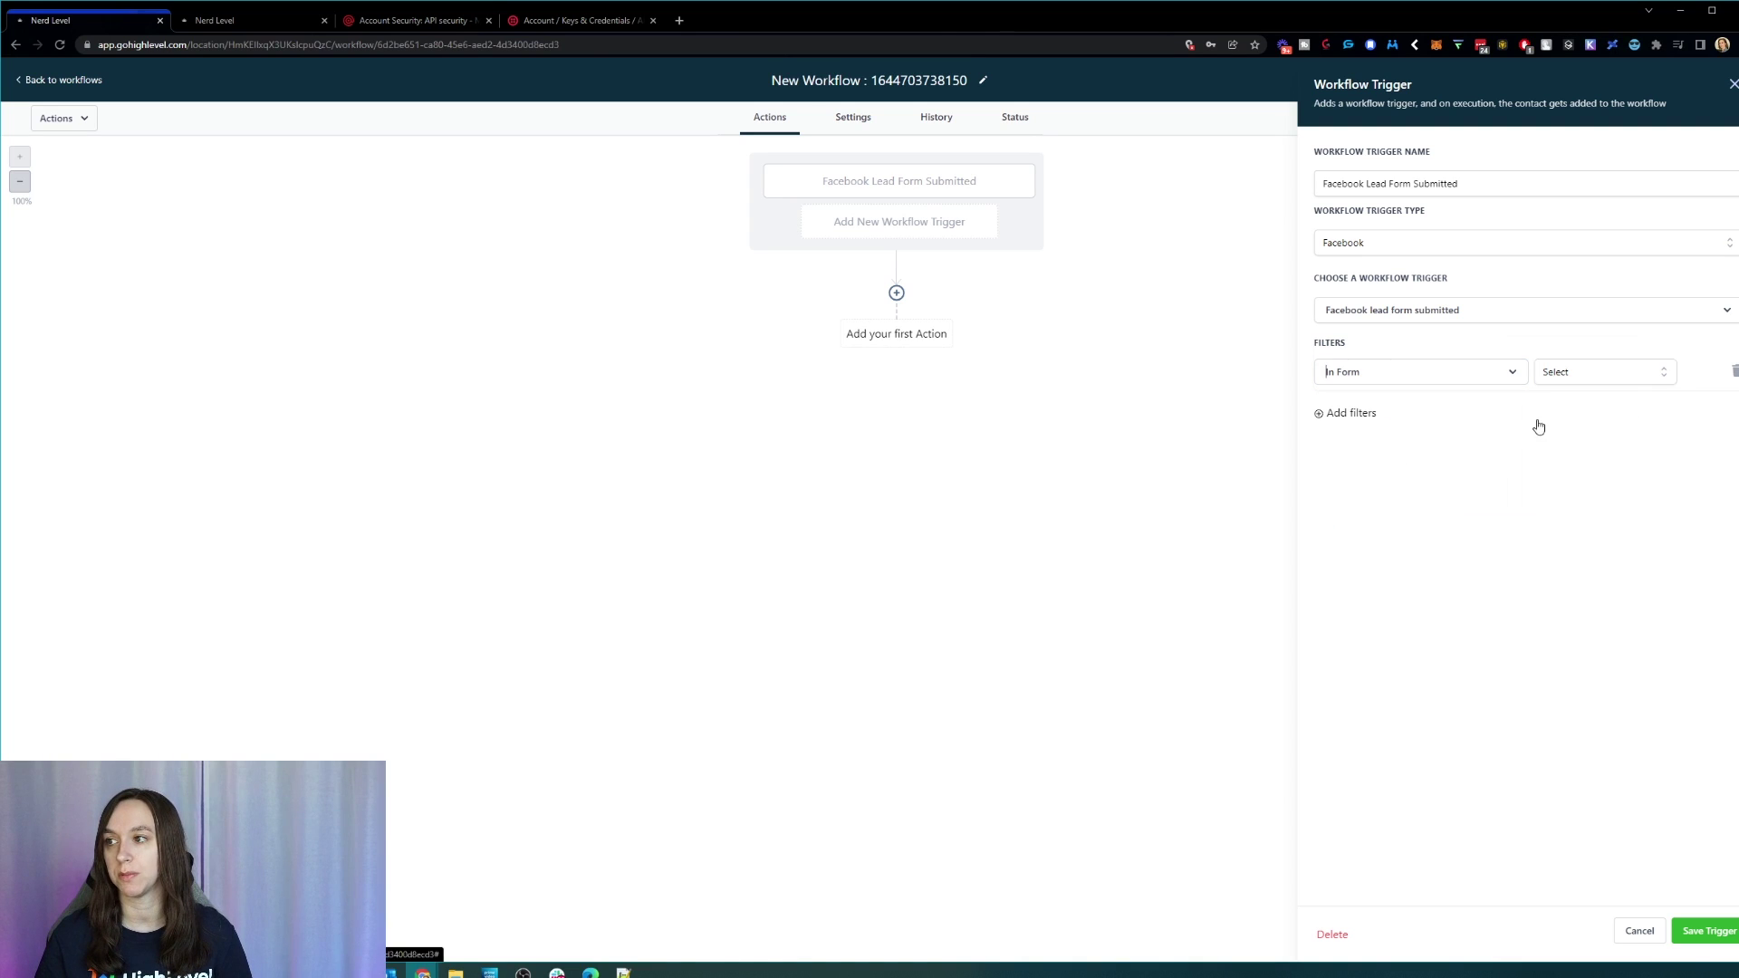
{"action": "left_click", "coordinate": [1626, 377]}
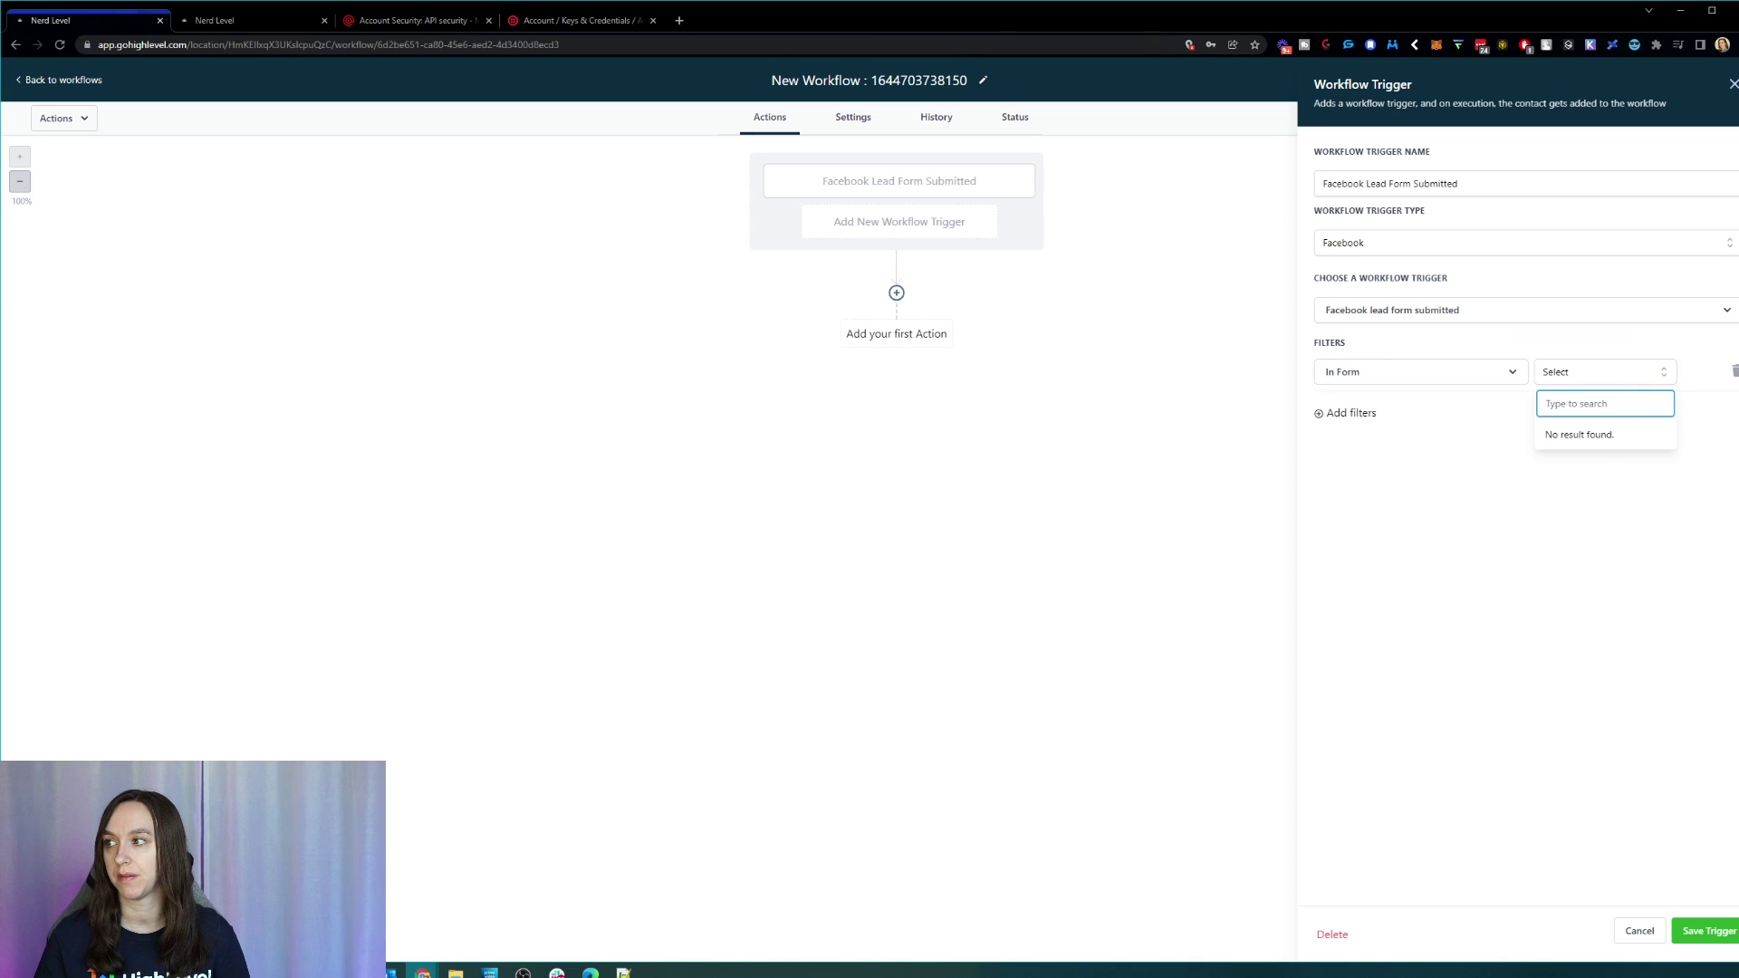
{"action": "left_click", "coordinate": [1735, 372]}
{"action": "left_click", "coordinate": [1735, 372]}
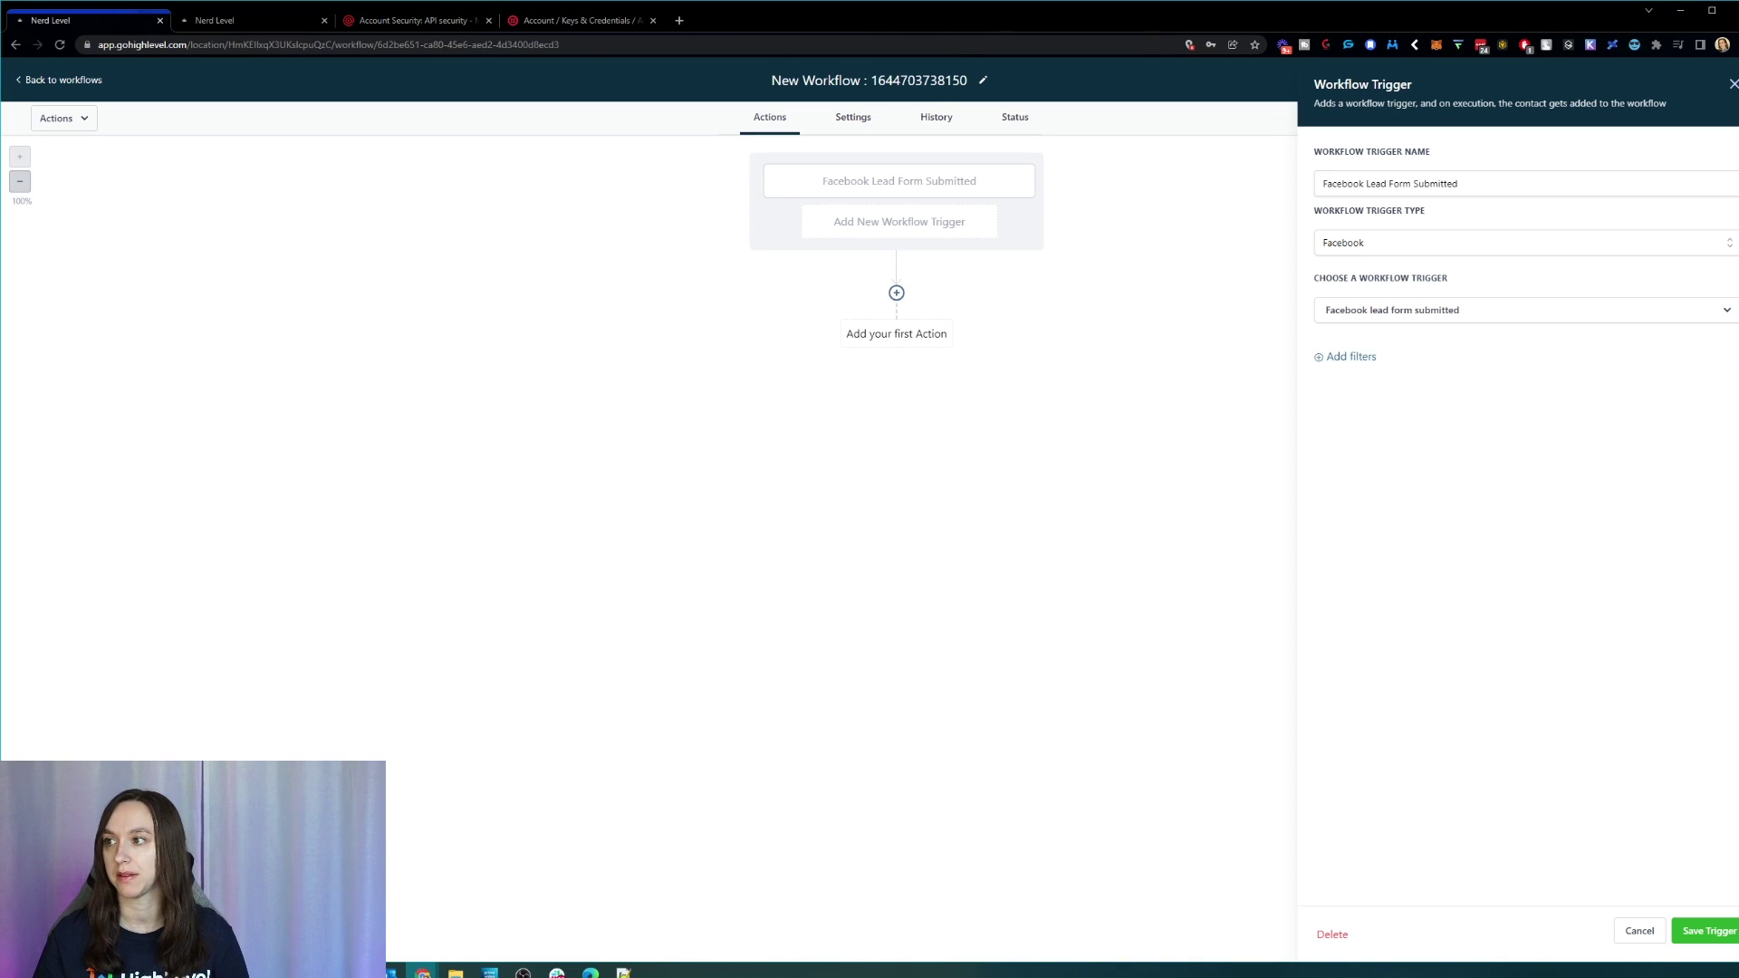
{"action": "left_click", "coordinate": [1704, 931]}
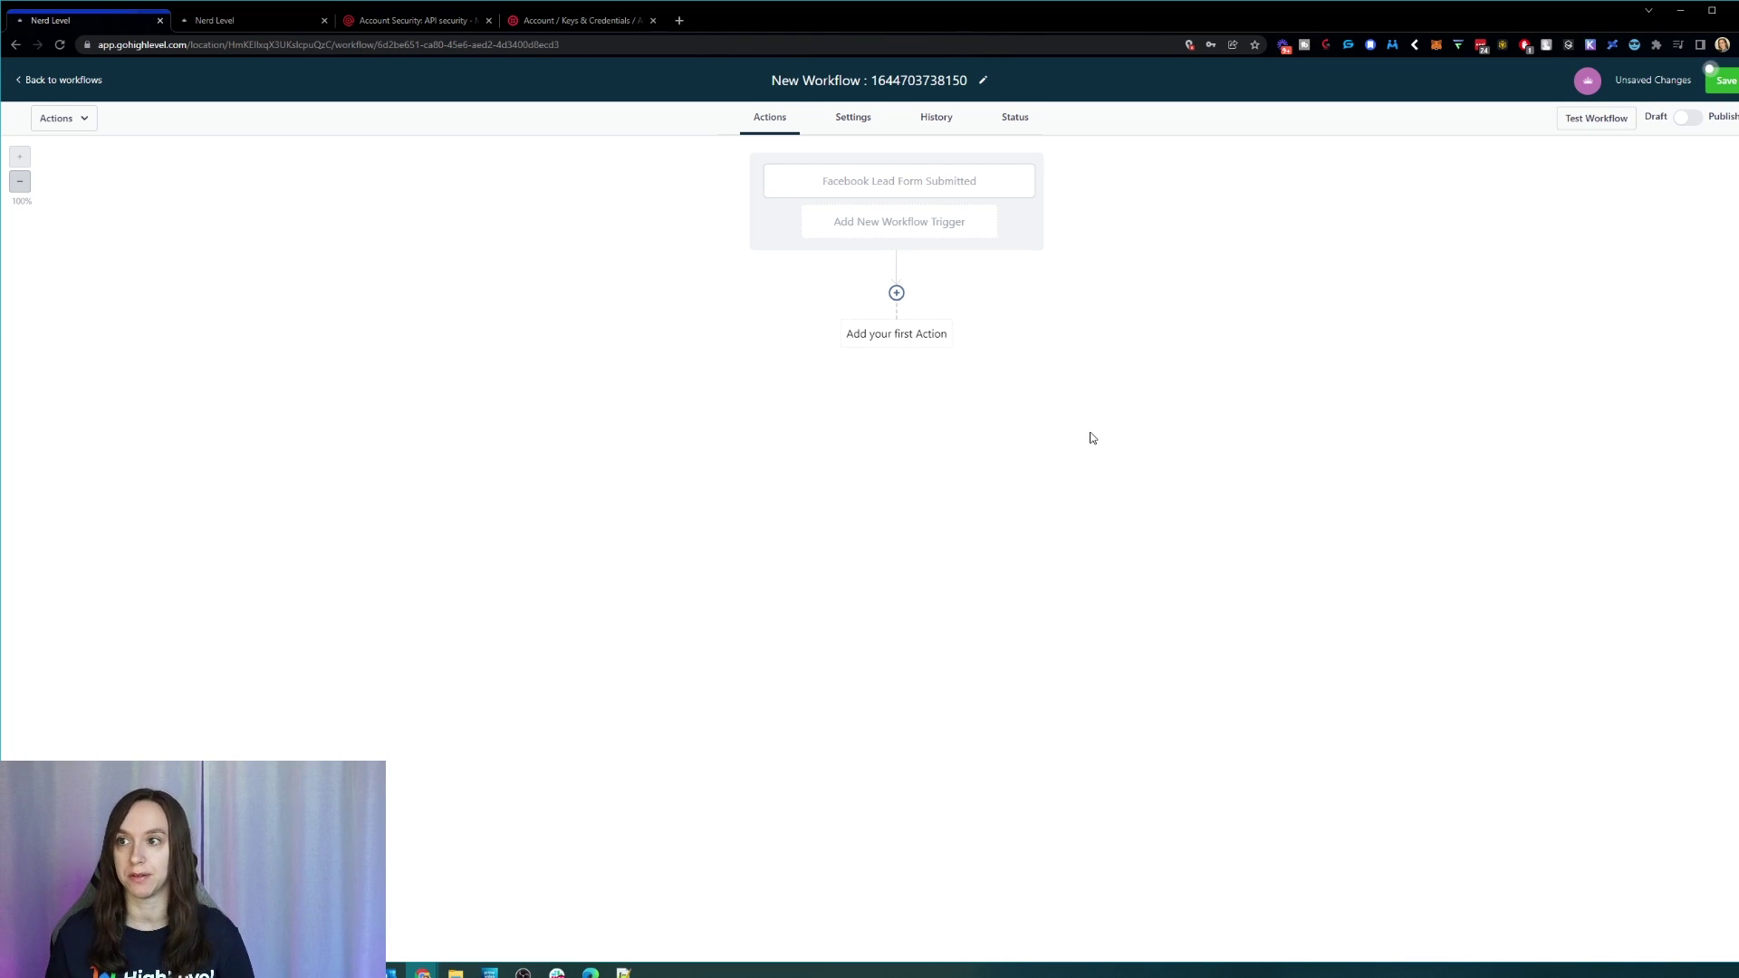
{"action": "left_click", "coordinate": [899, 334]}
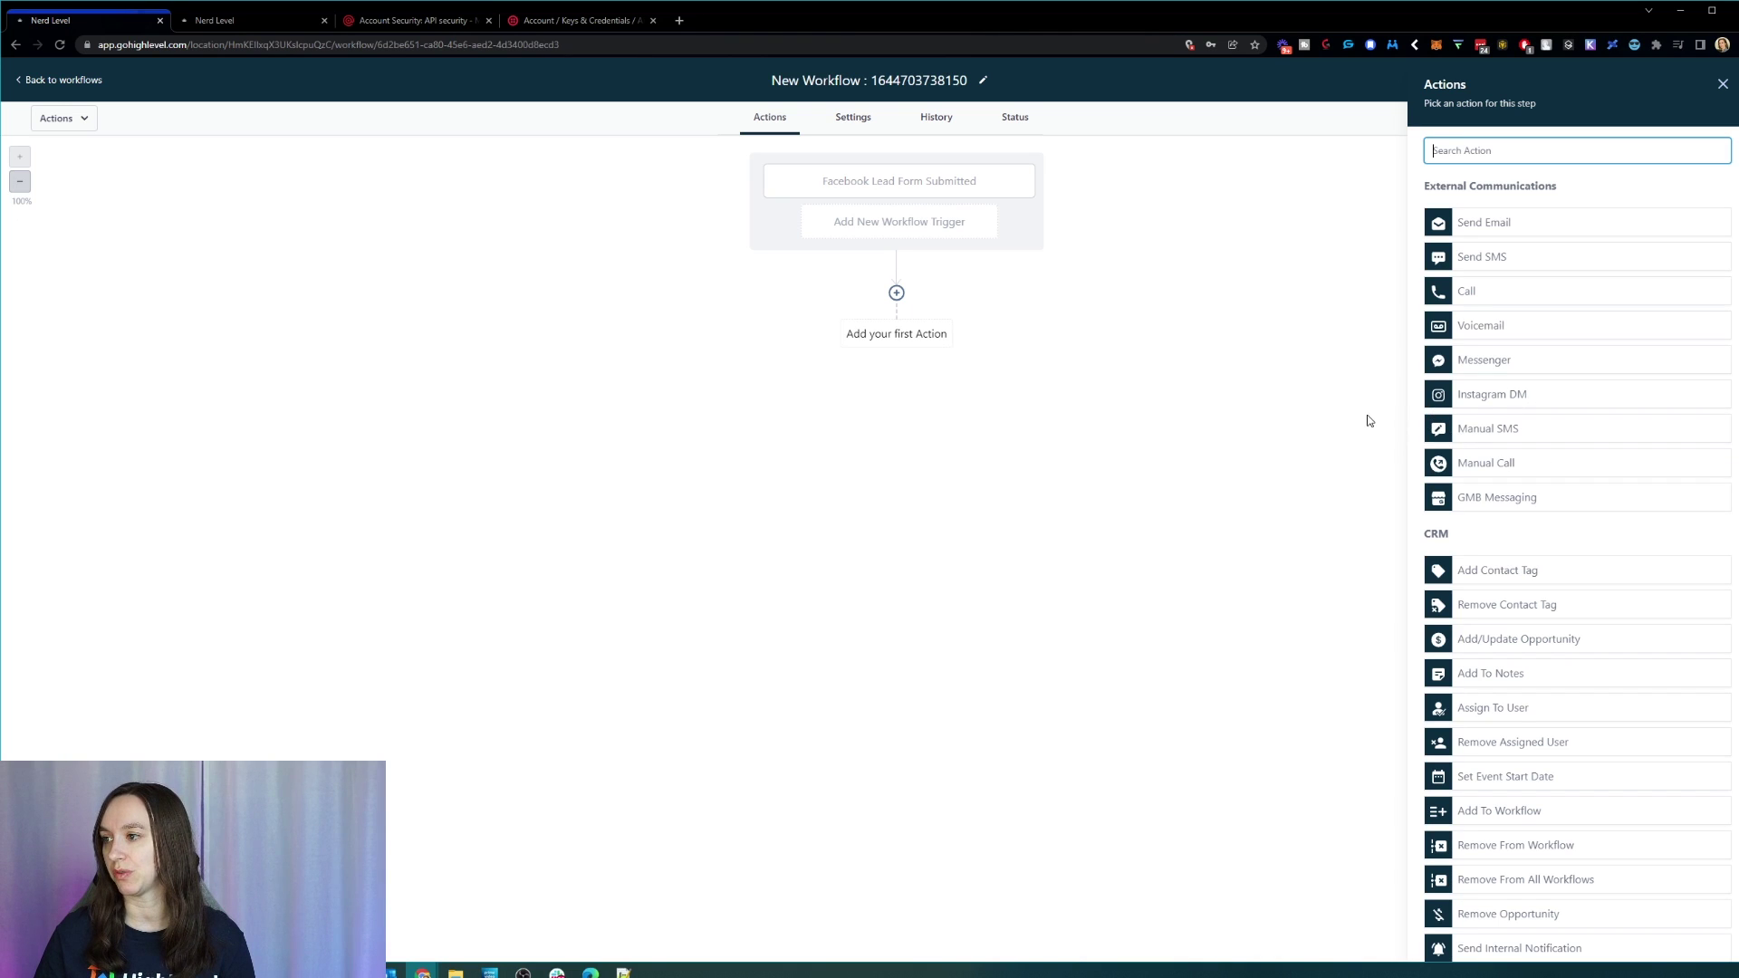
Step: Pick Send SMS from the Actions panel as the workflow's first step
{"action": "scroll", "coordinate": [1594, 448], "scroll_direction": "down", "scroll_amount": 2}
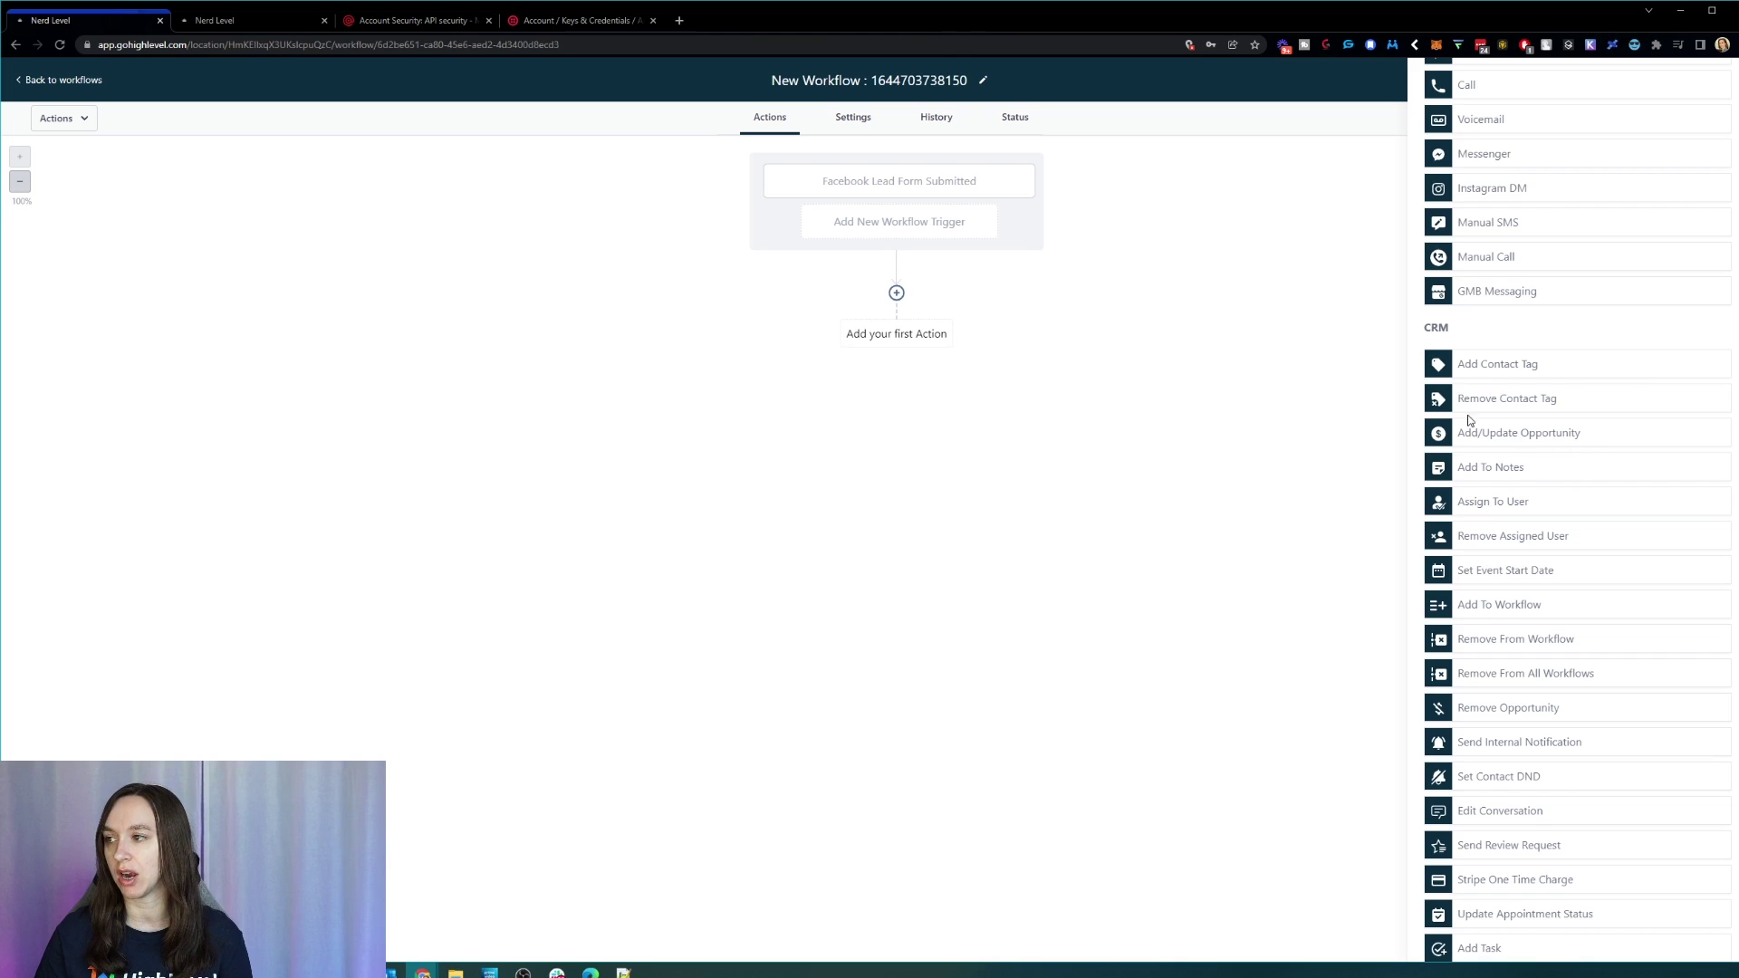
{"action": "scroll", "coordinate": [1553, 569], "scroll_direction": "down", "scroll_amount": 2}
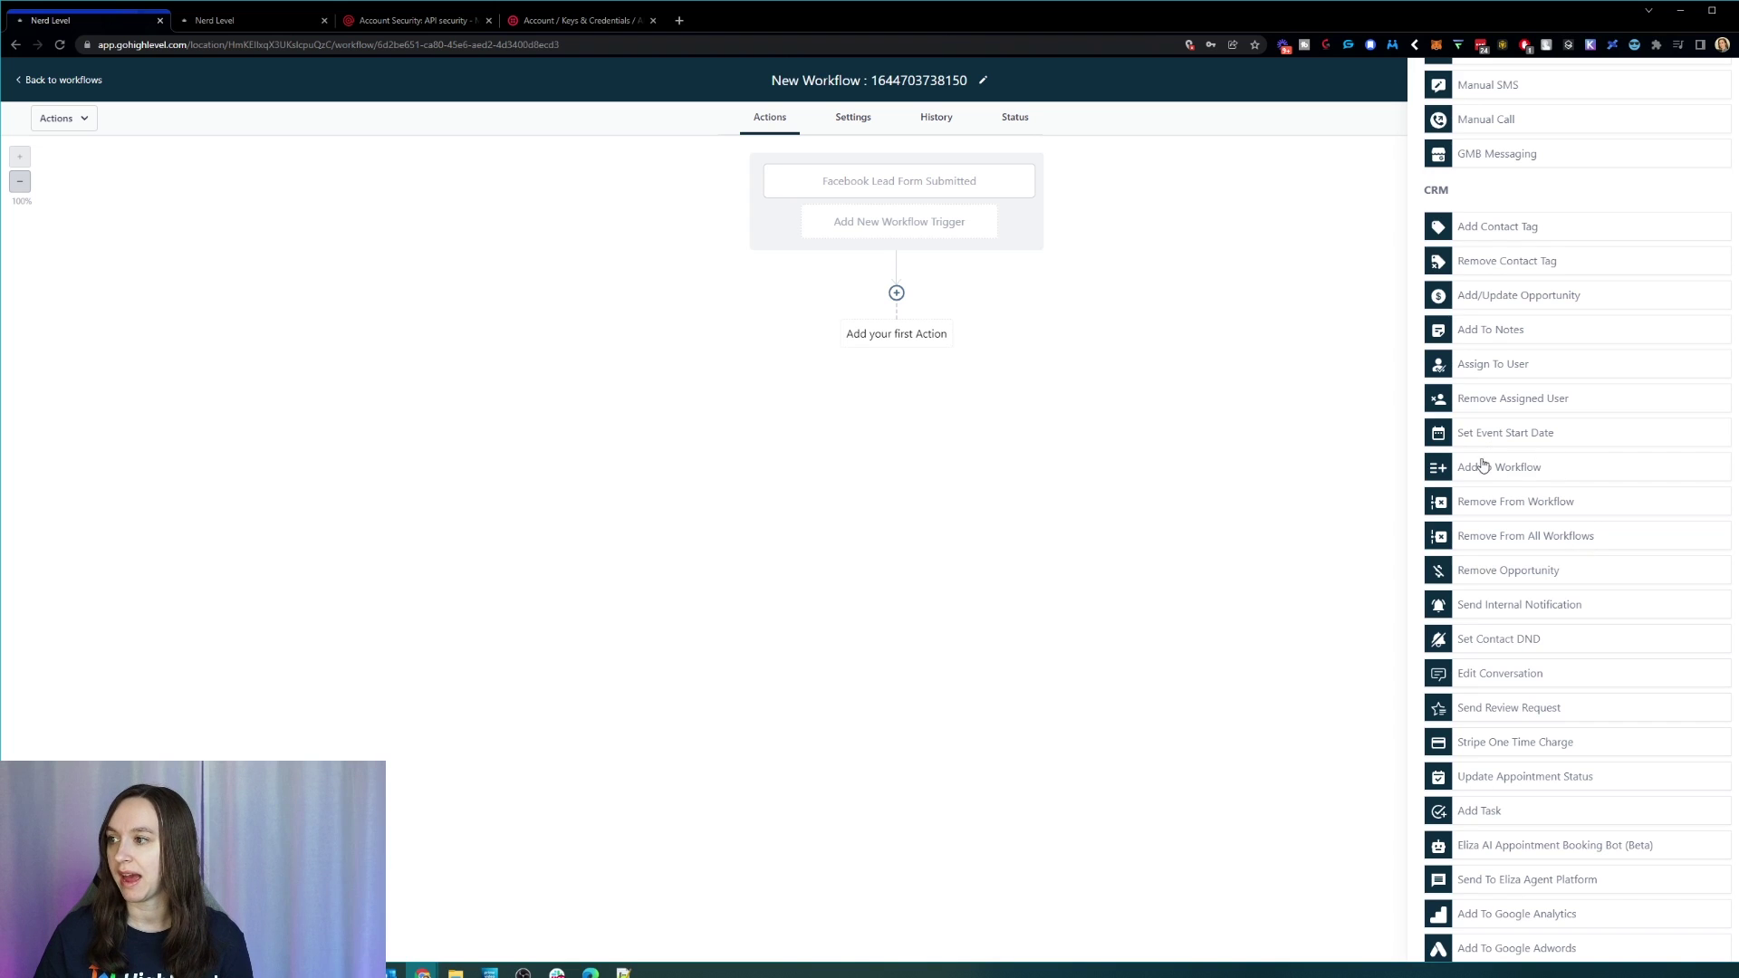
{"action": "scroll", "coordinate": [1591, 516], "scroll_direction": "up", "scroll_amount": 5}
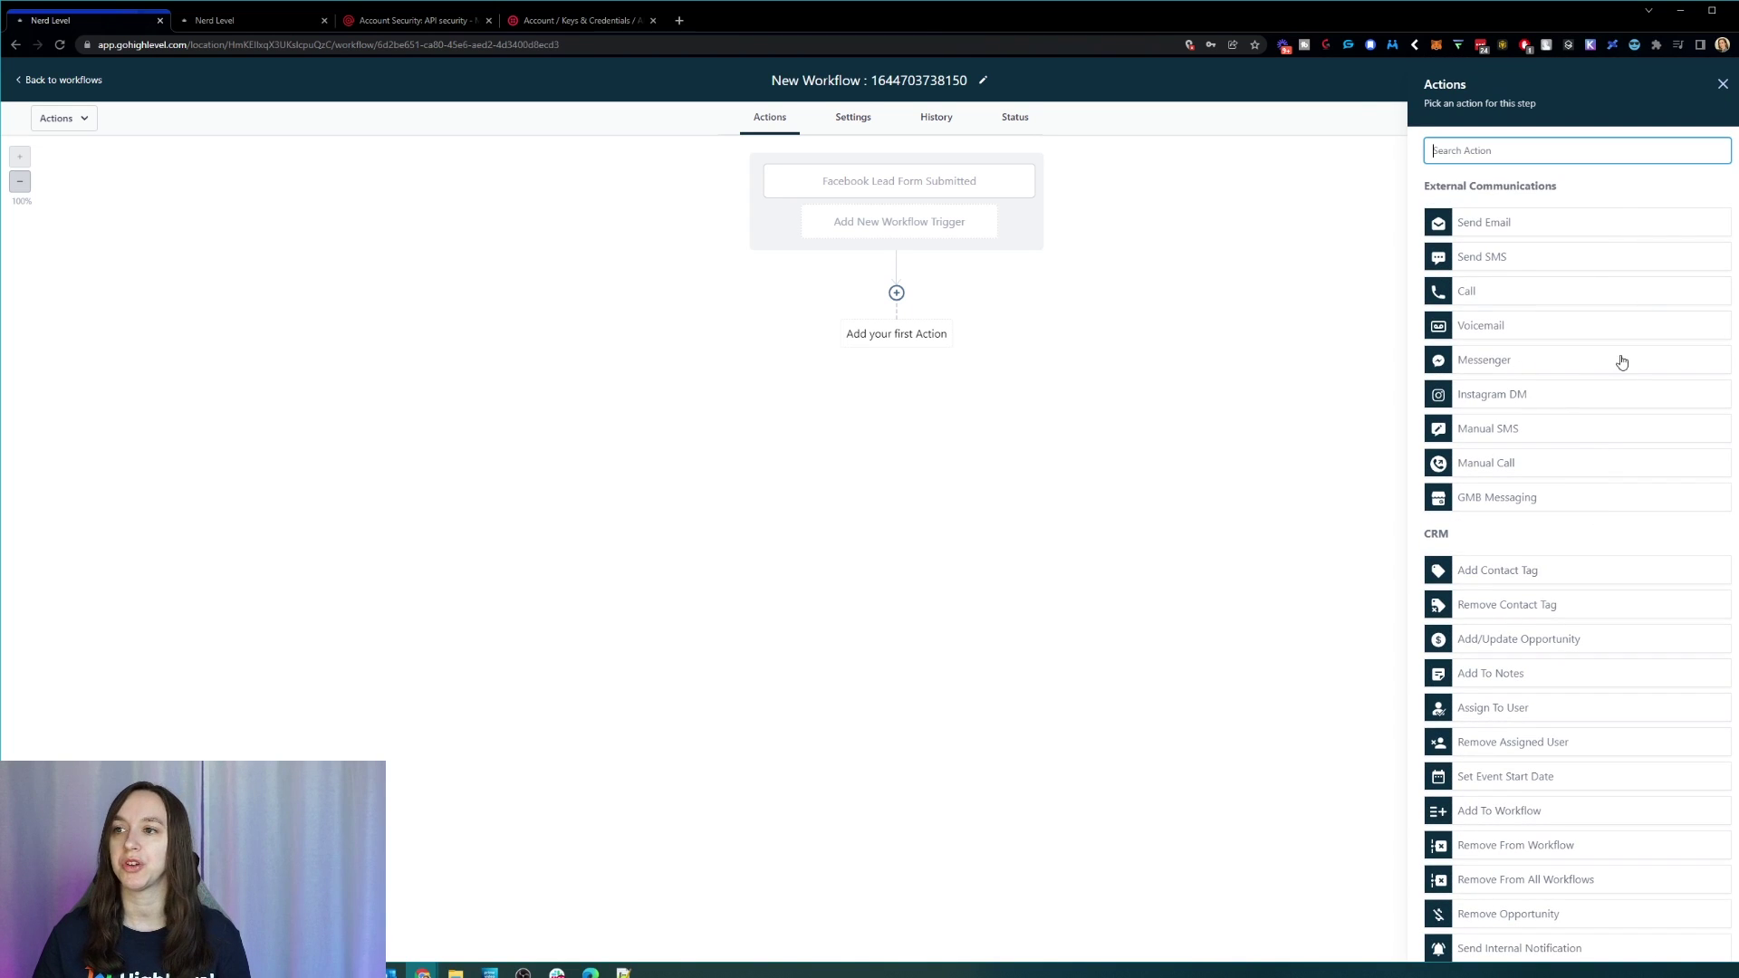
{"action": "left_click", "coordinate": [1529, 266]}
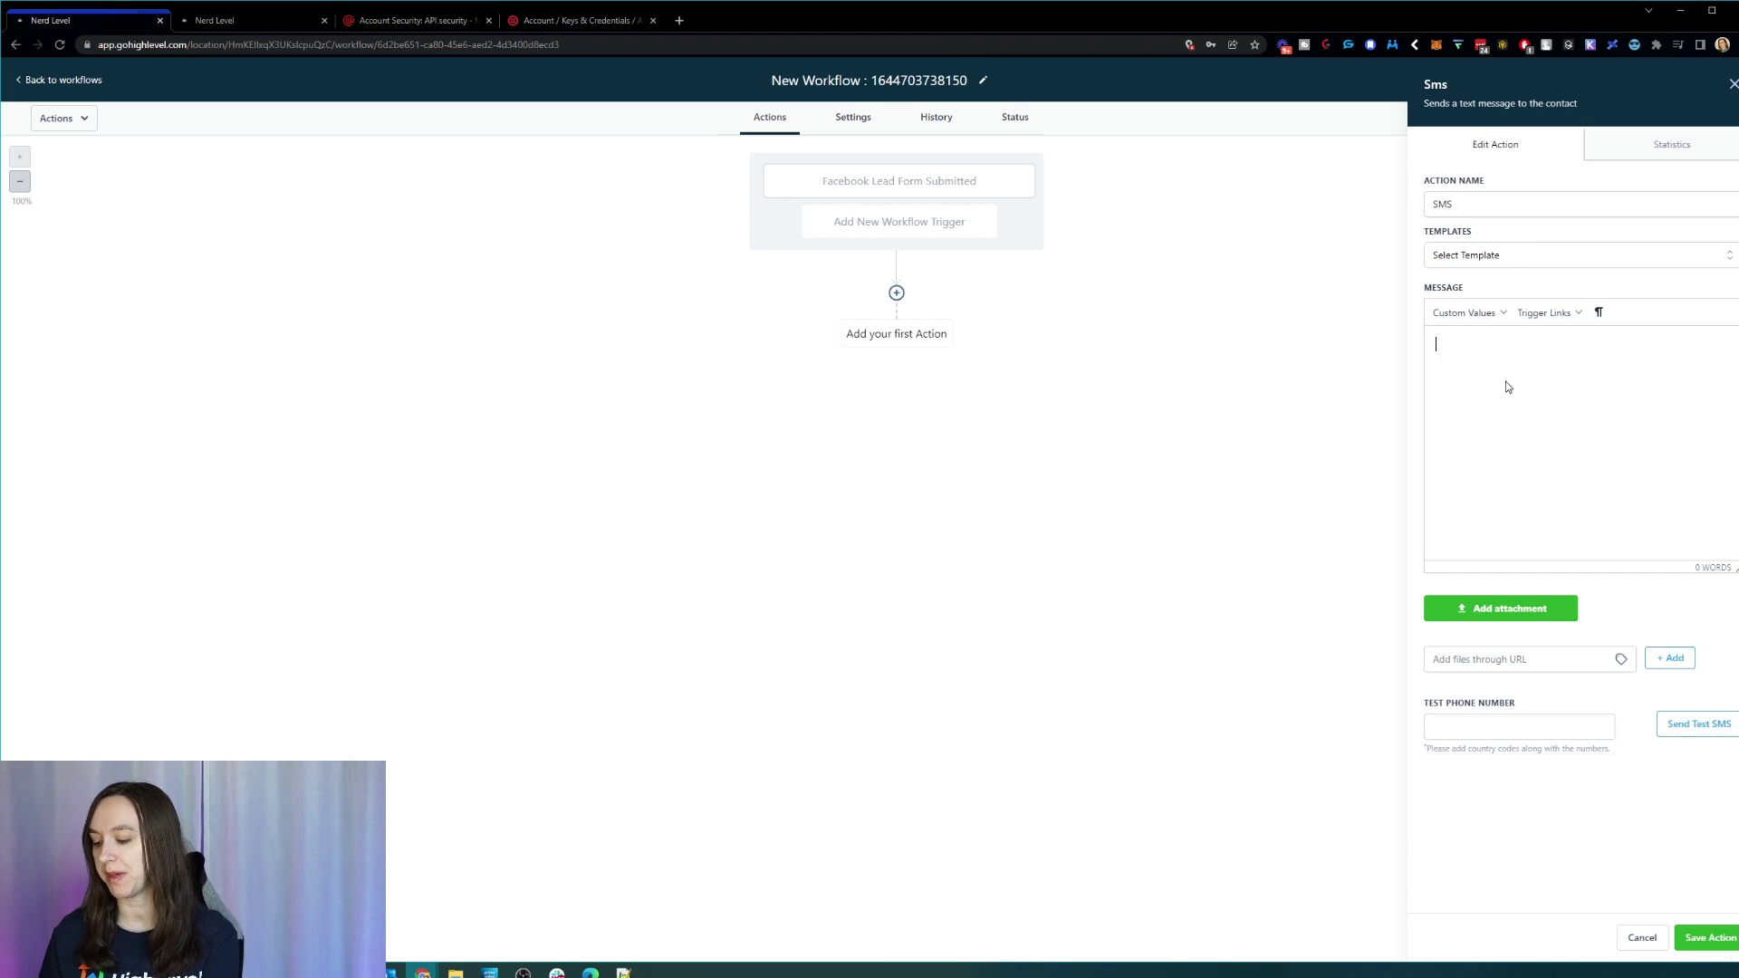
Step: Draft the SMS greeting the contact by first name, introducing the sender from ABC Carpet Cleaning about an estimate
{"action": "type", "text": "Hey"}
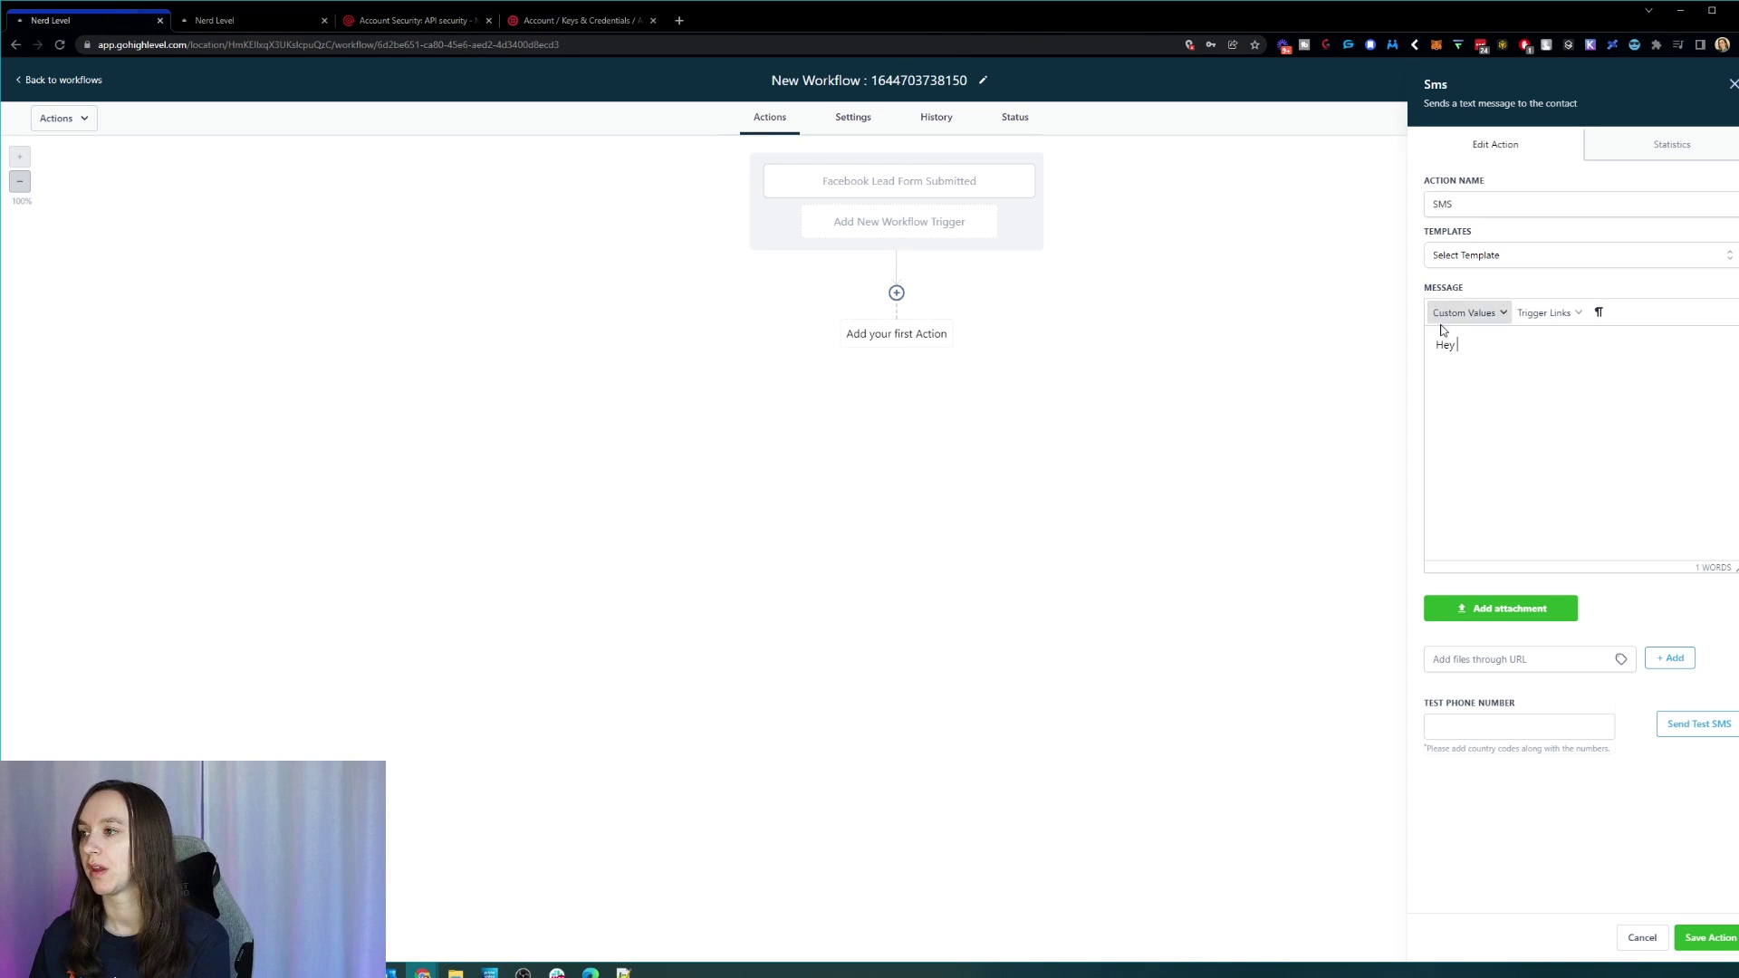
{"action": "left_click", "coordinate": [1442, 314]}
{"action": "left_click", "coordinate": [1531, 341]}
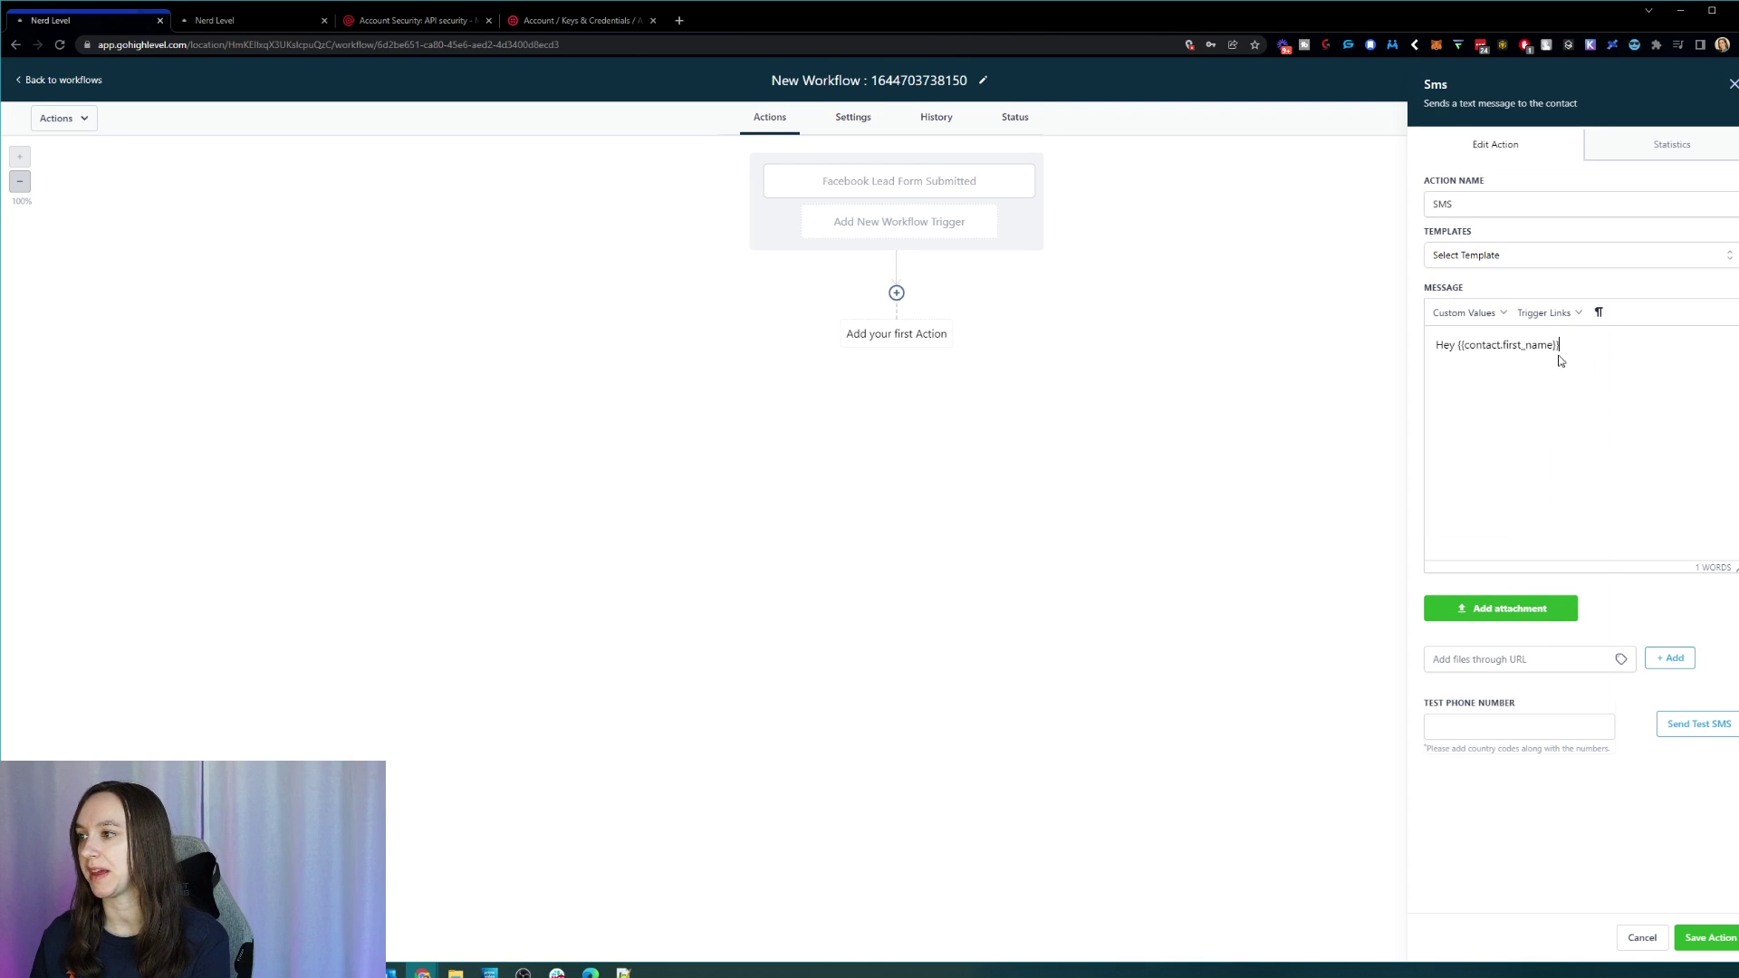
{"action": "type", "text": ","}
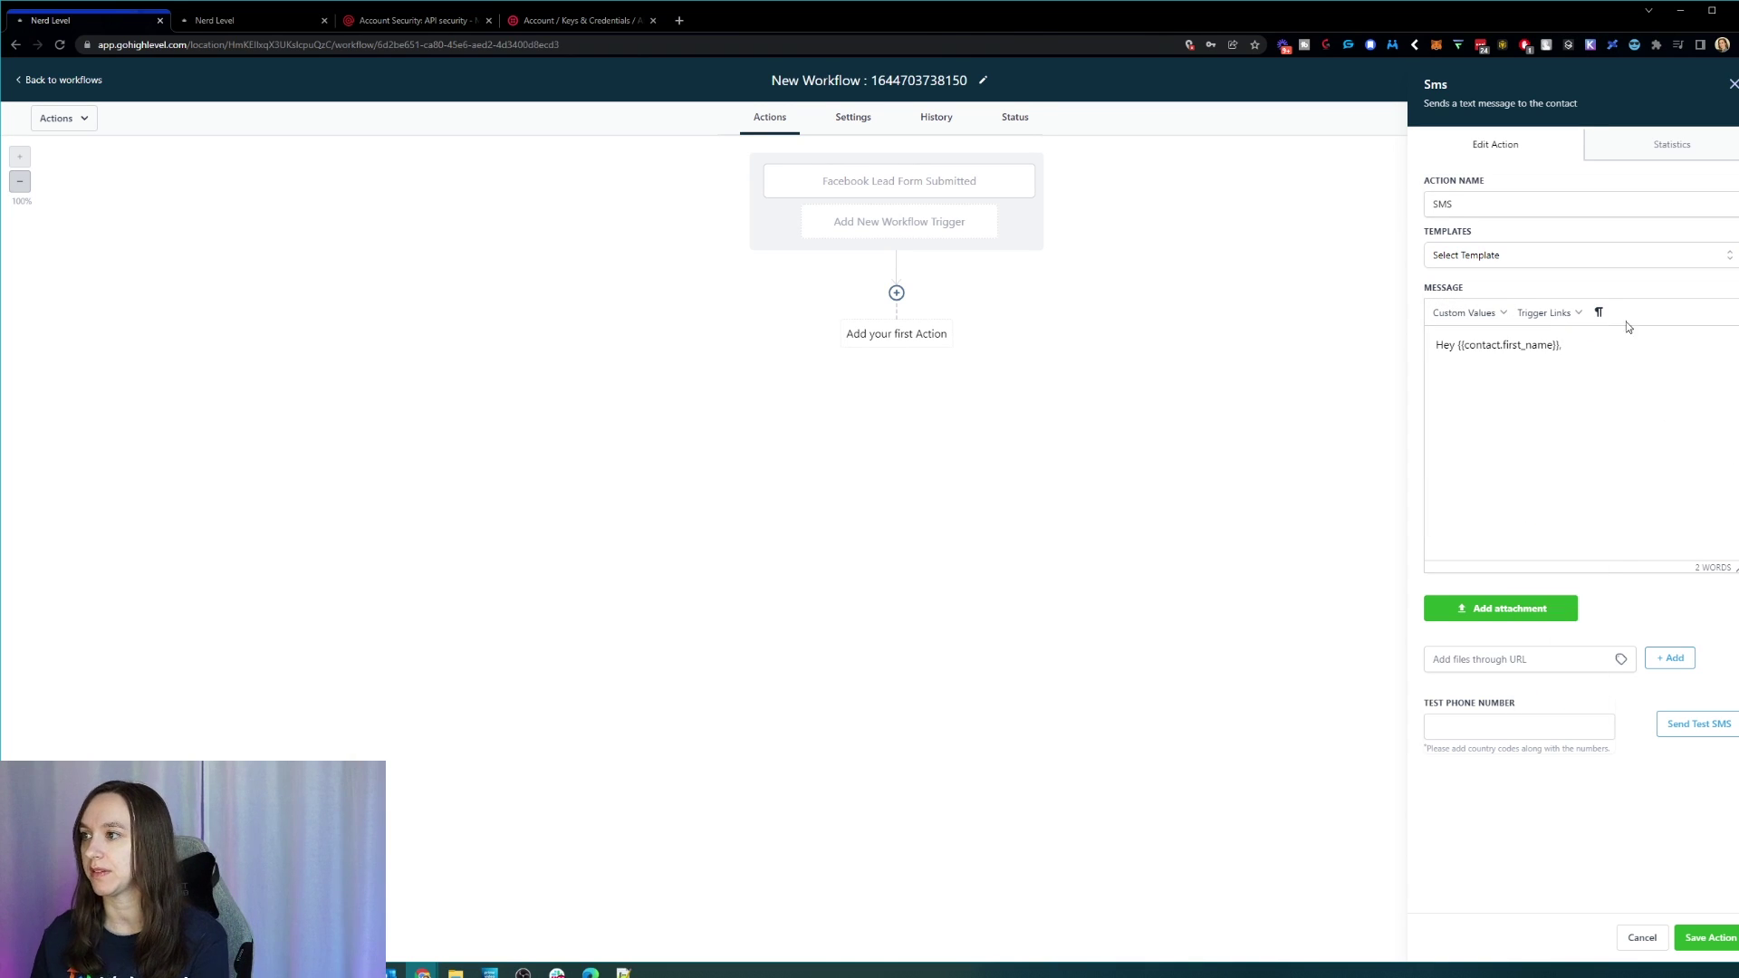
{"action": "left_click", "coordinate": [1485, 313]}
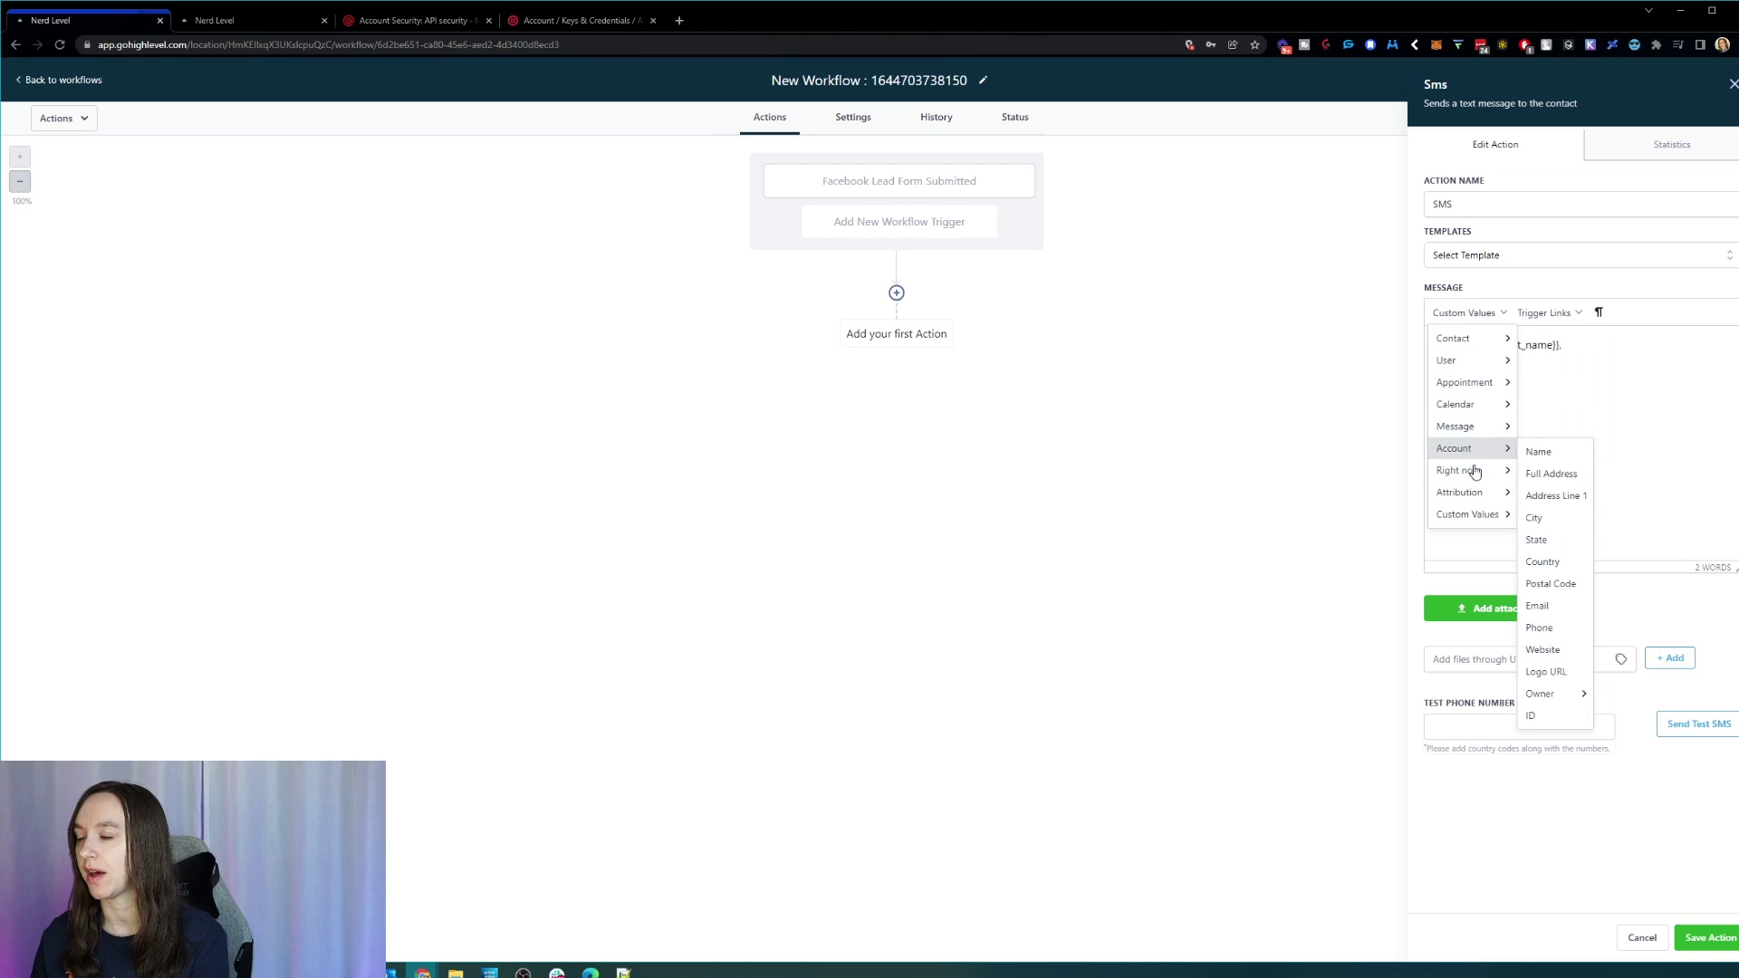
{"action": "mouse_move", "coordinate": [1471, 515]}
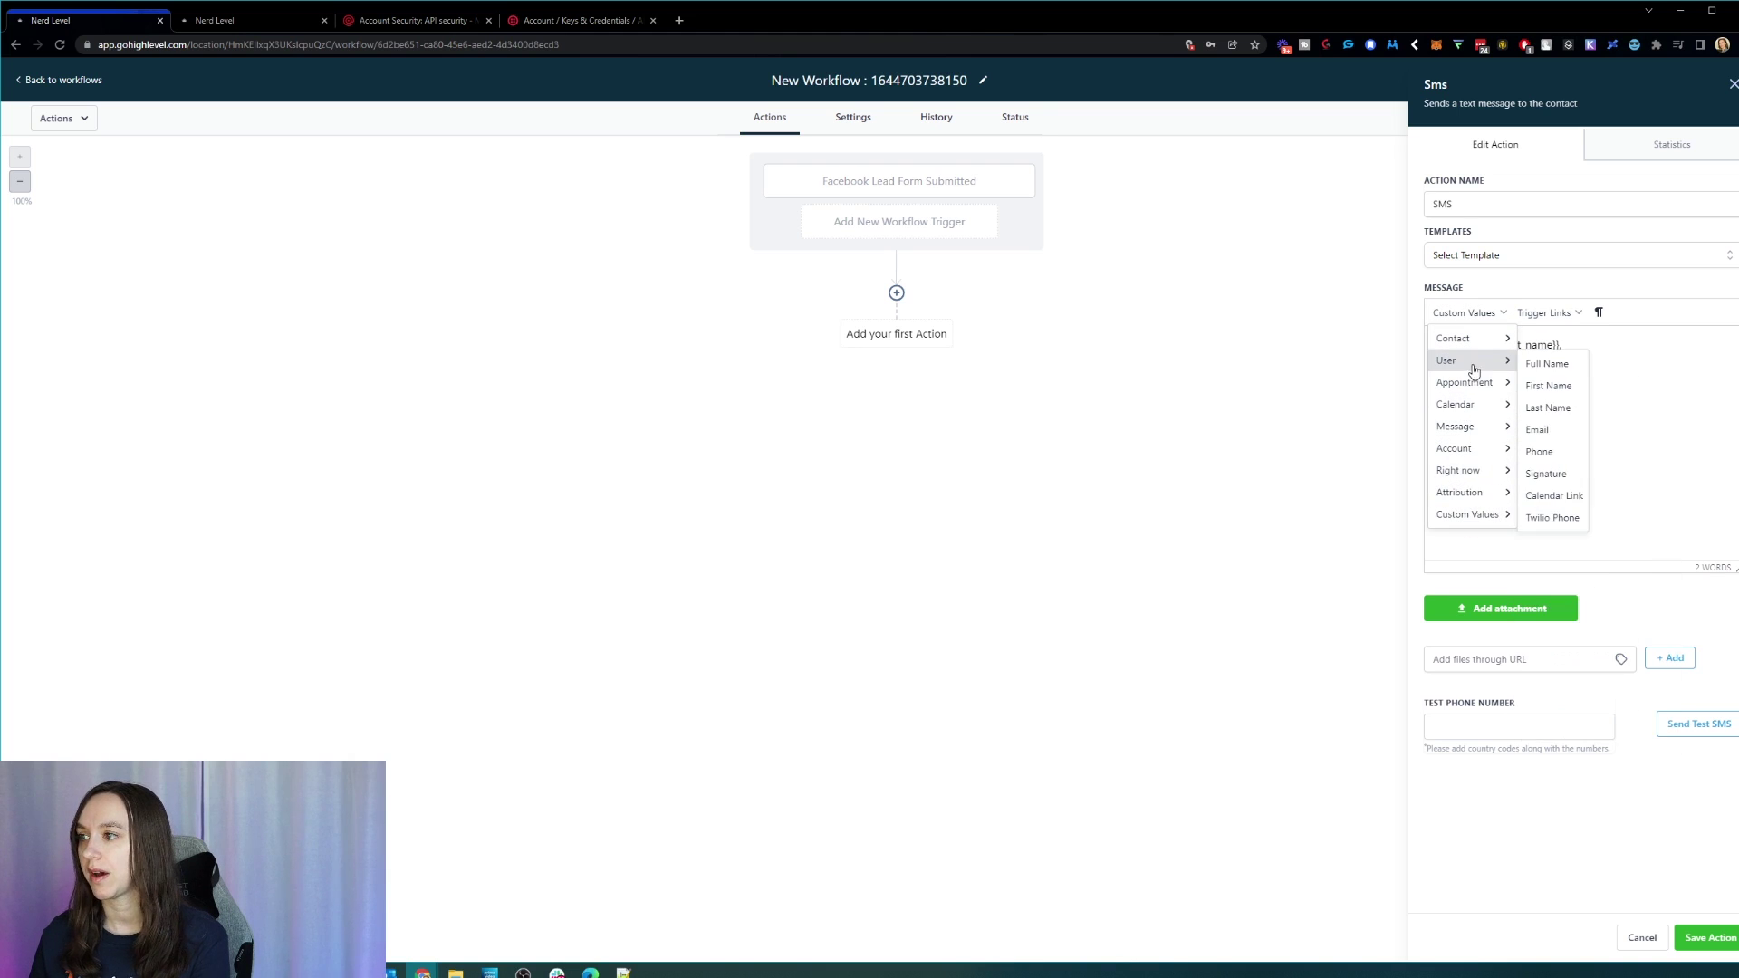
{"action": "mouse_move", "coordinate": [1482, 343]}
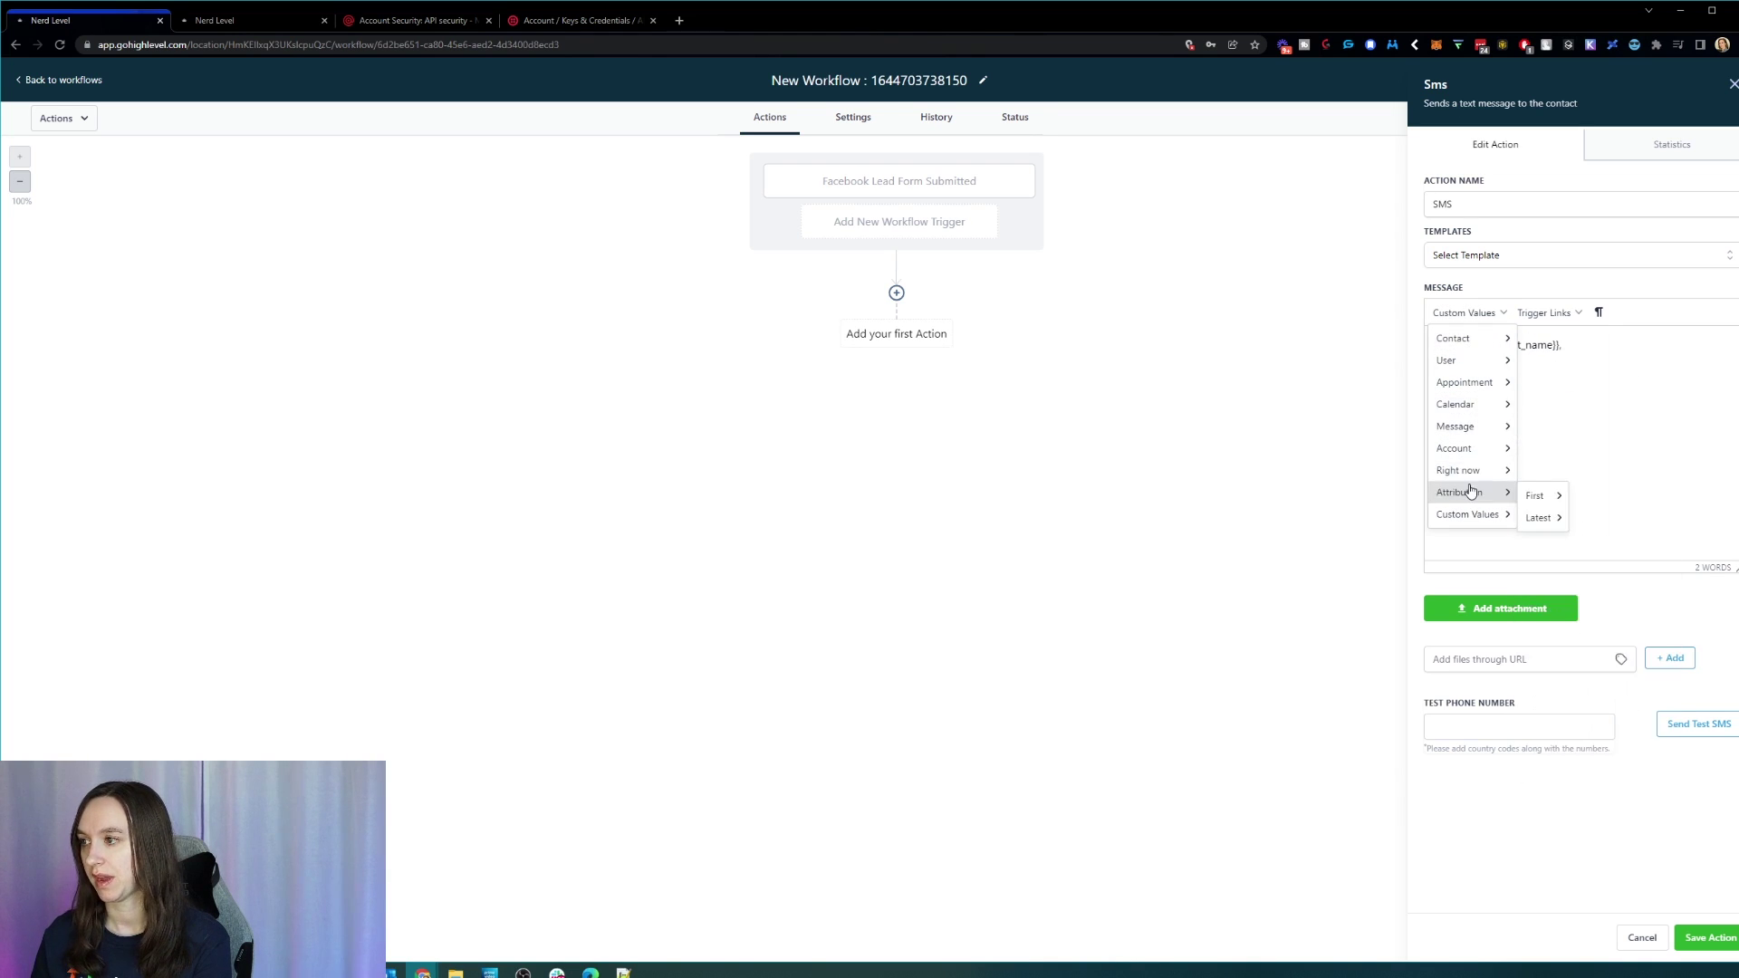
{"action": "left_click", "coordinate": [1647, 344]}
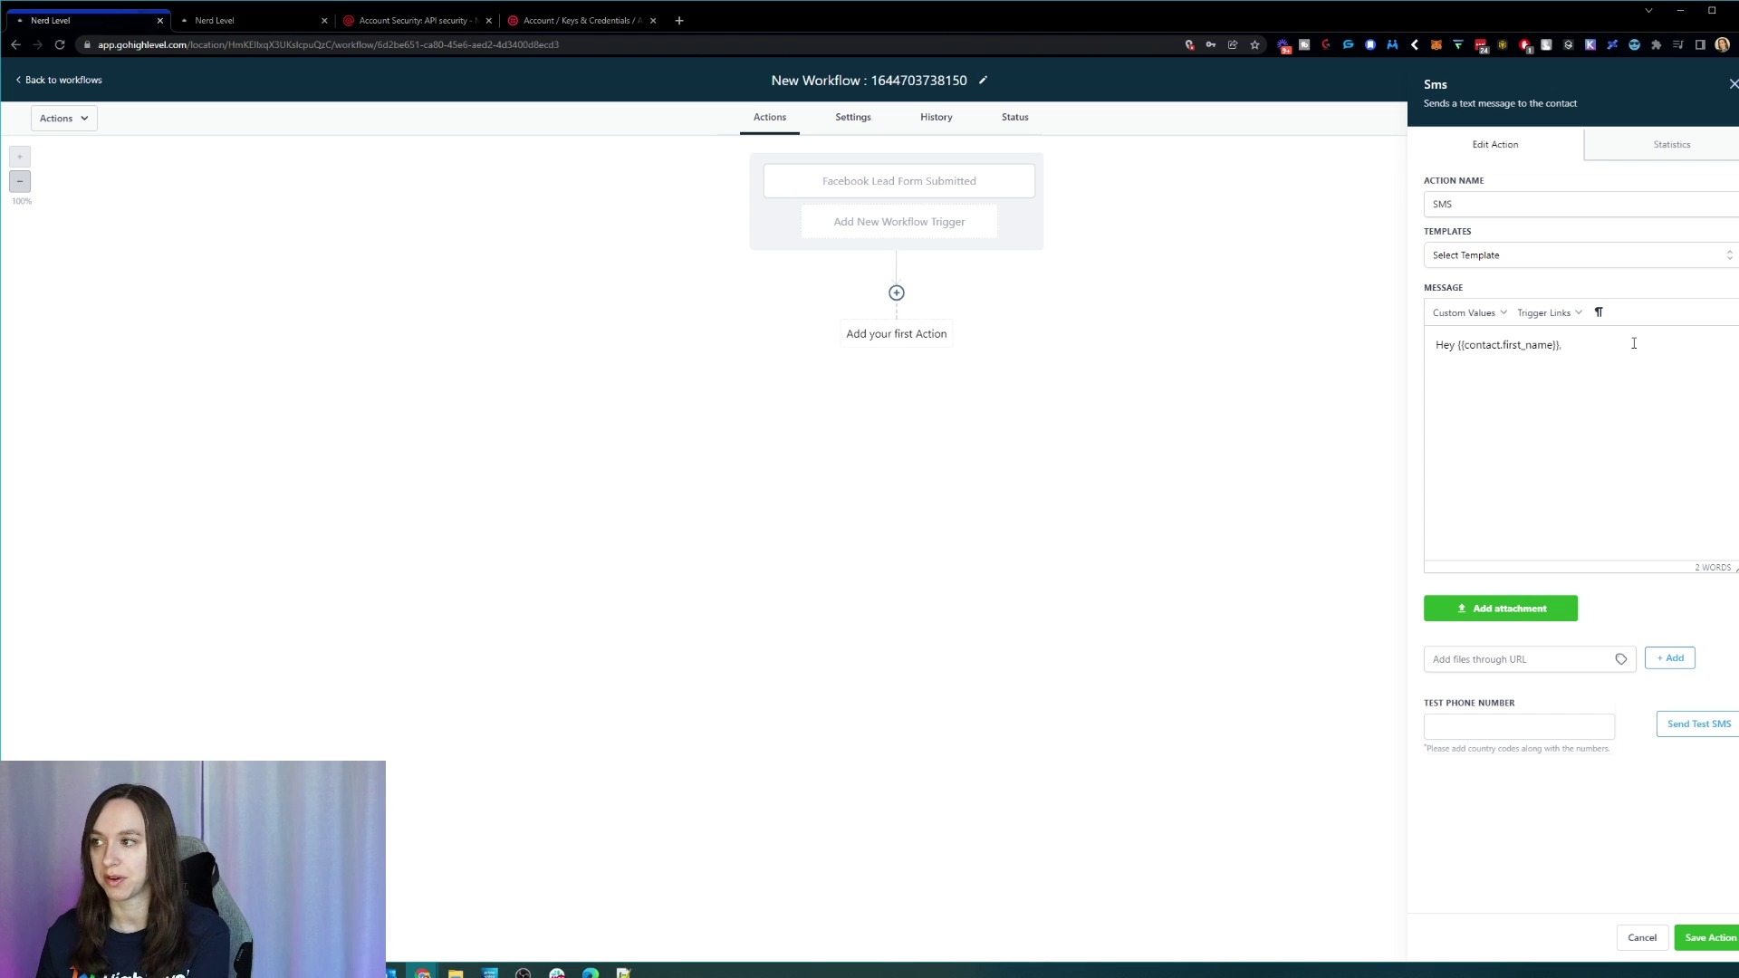
{"action": "type", "text": "it's"}
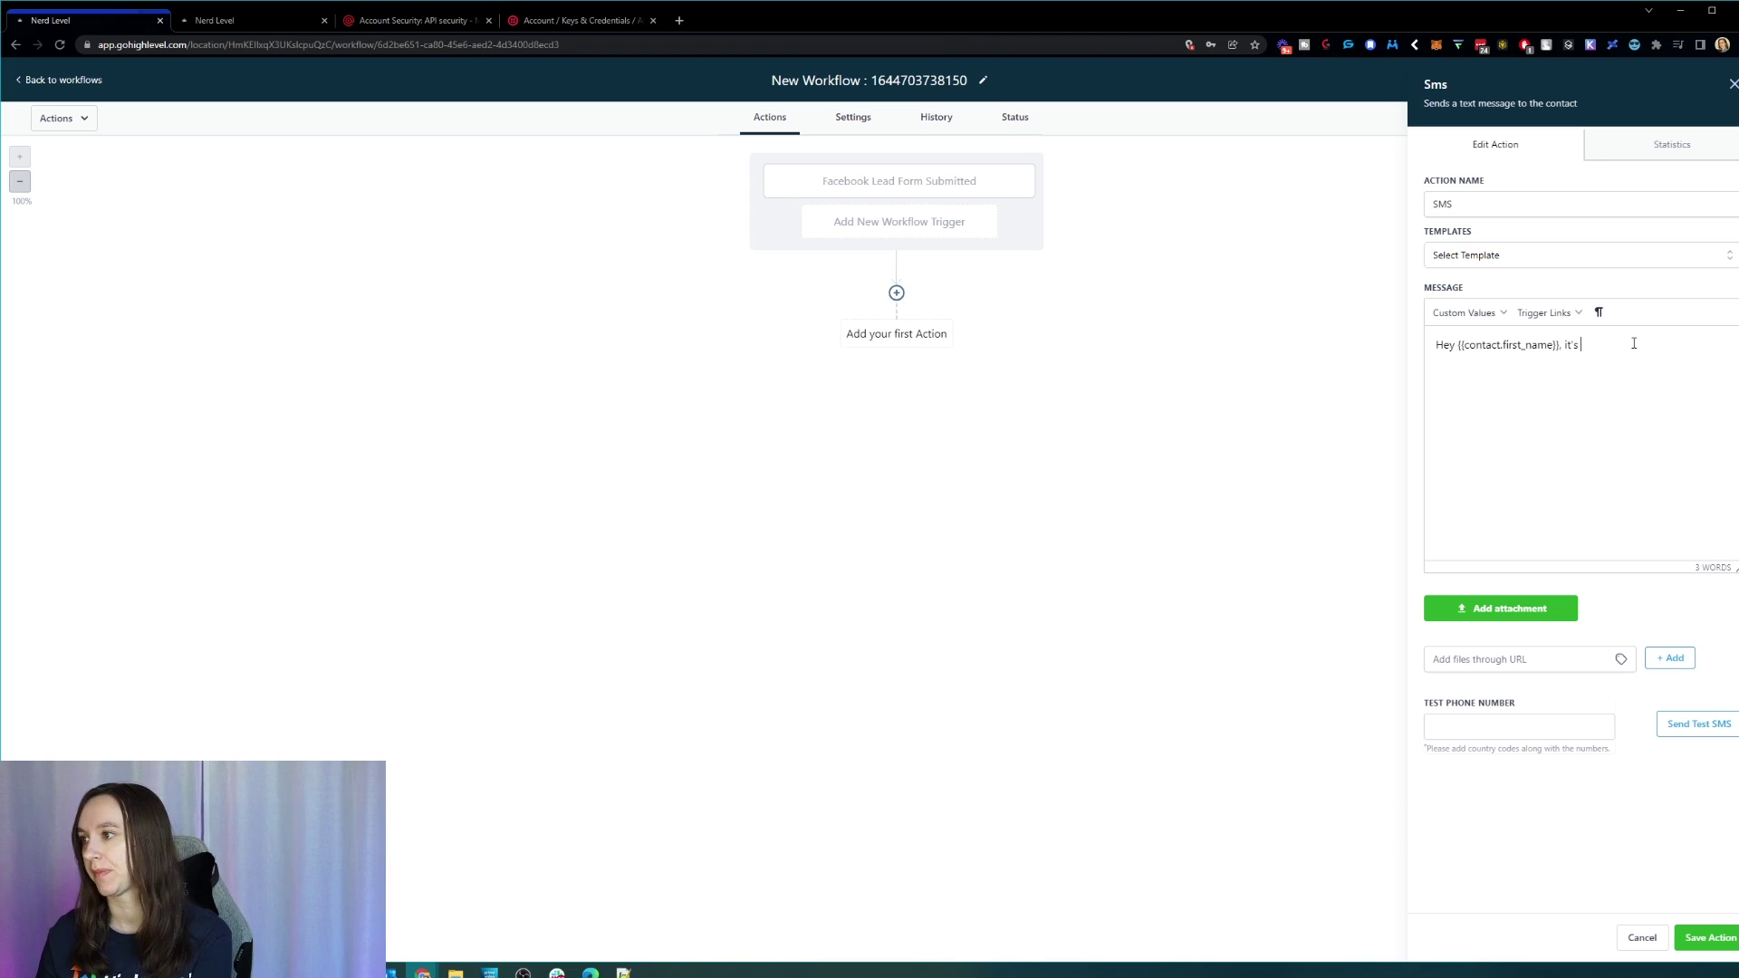
{"action": "type", "text": " Christine"}
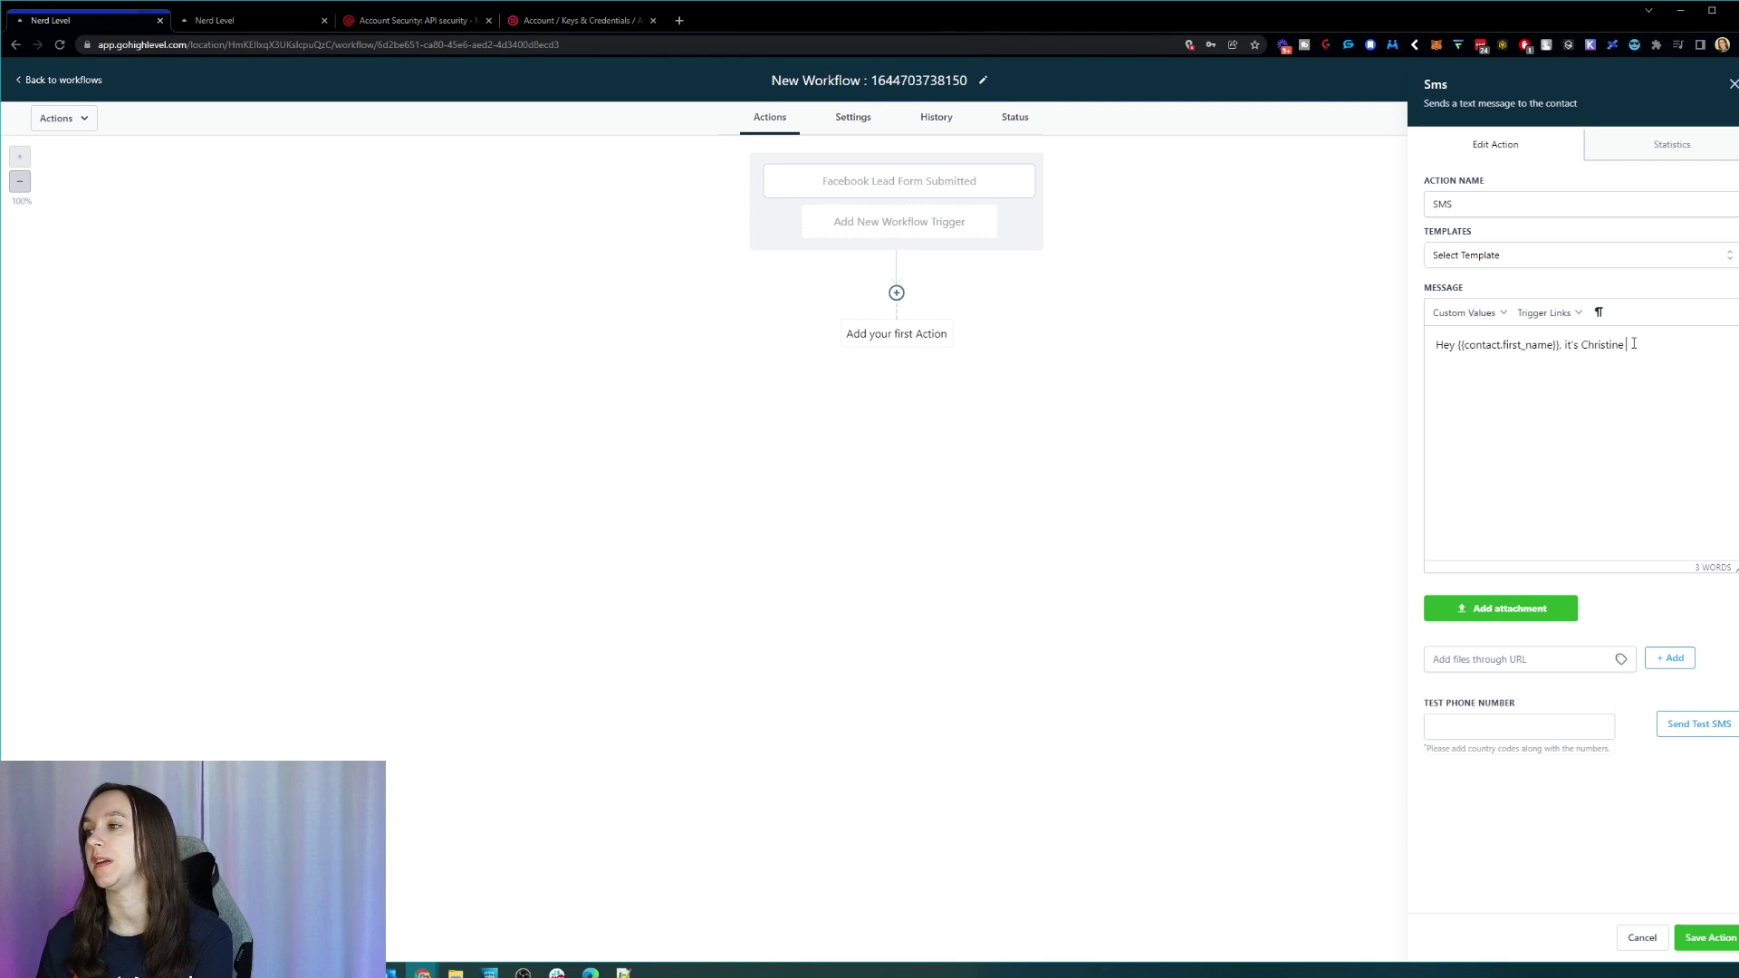
{"action": "type", "text": " from ABC C"}
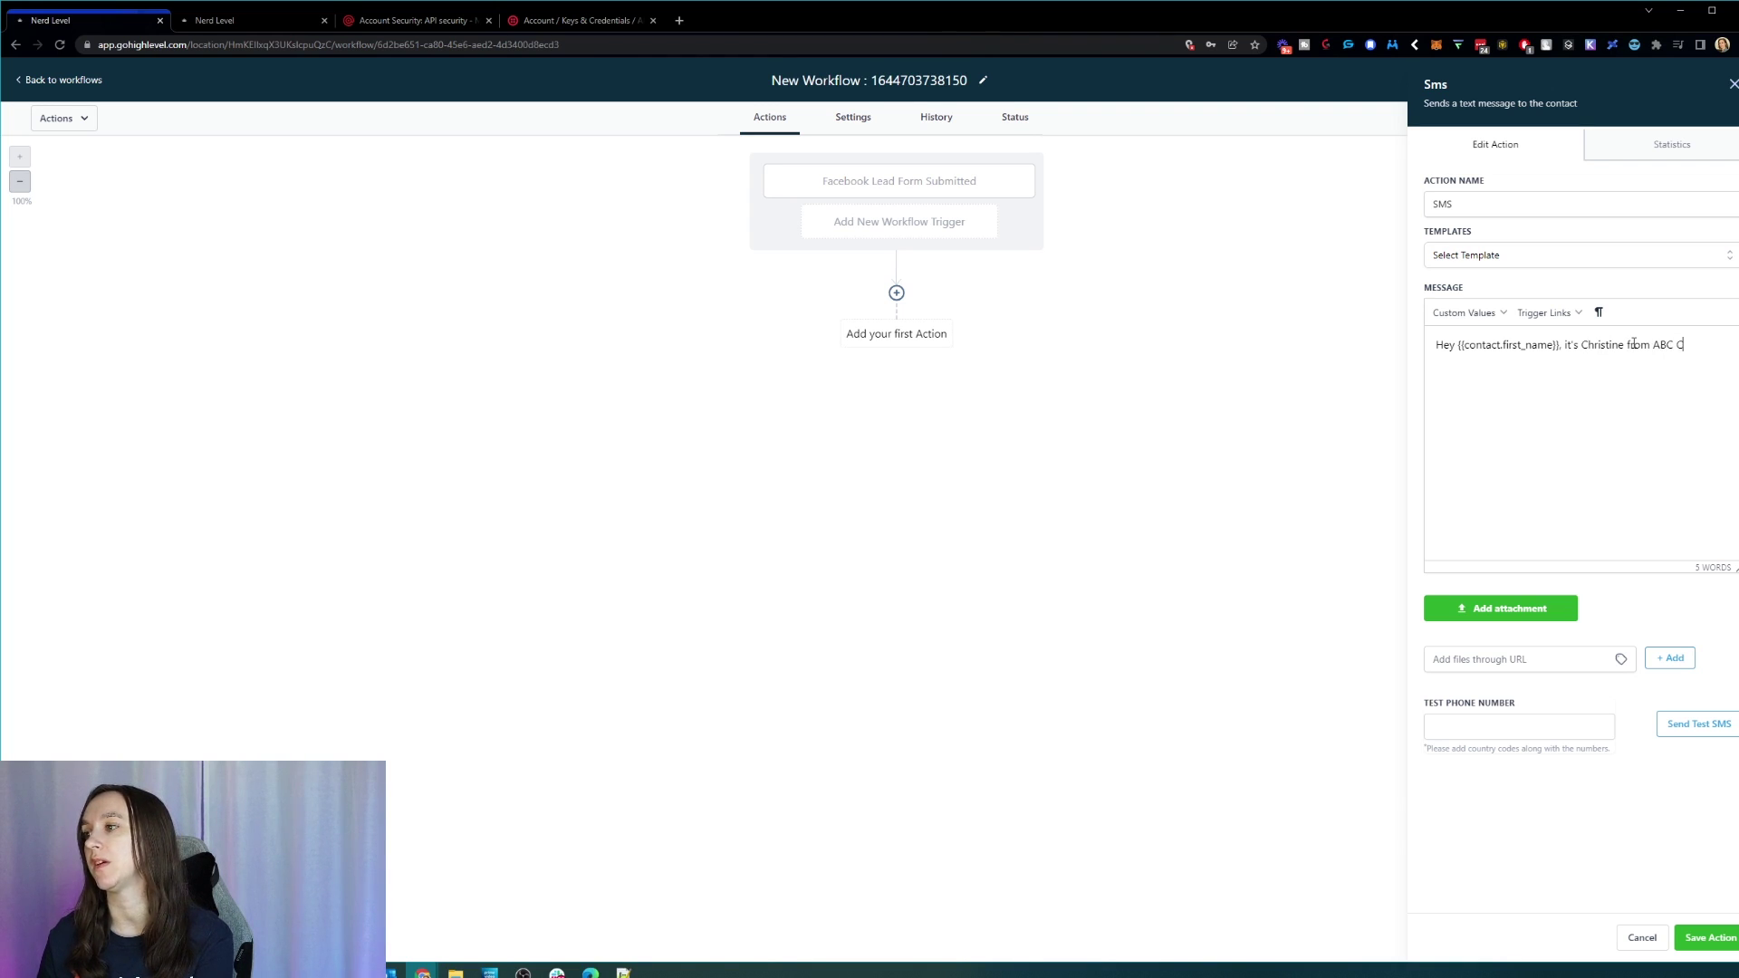
{"action": "type", "text": "arbet Cleaning!"}
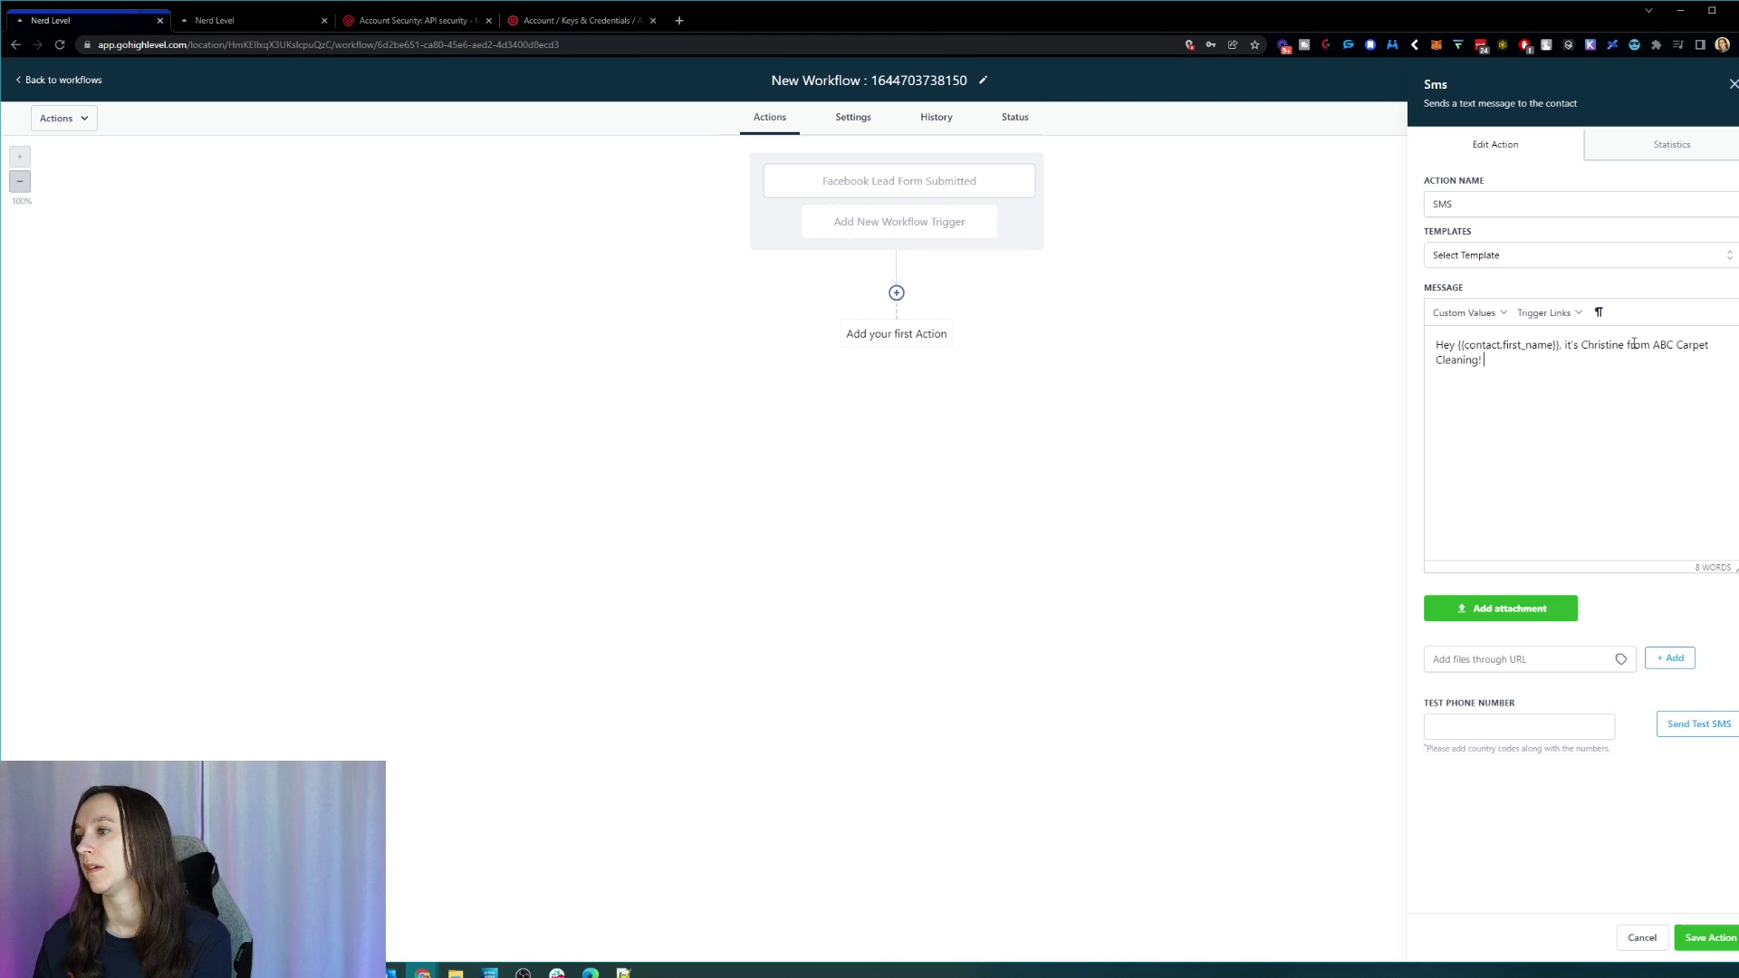
{"action": "type", "text": " I saw you submit"}
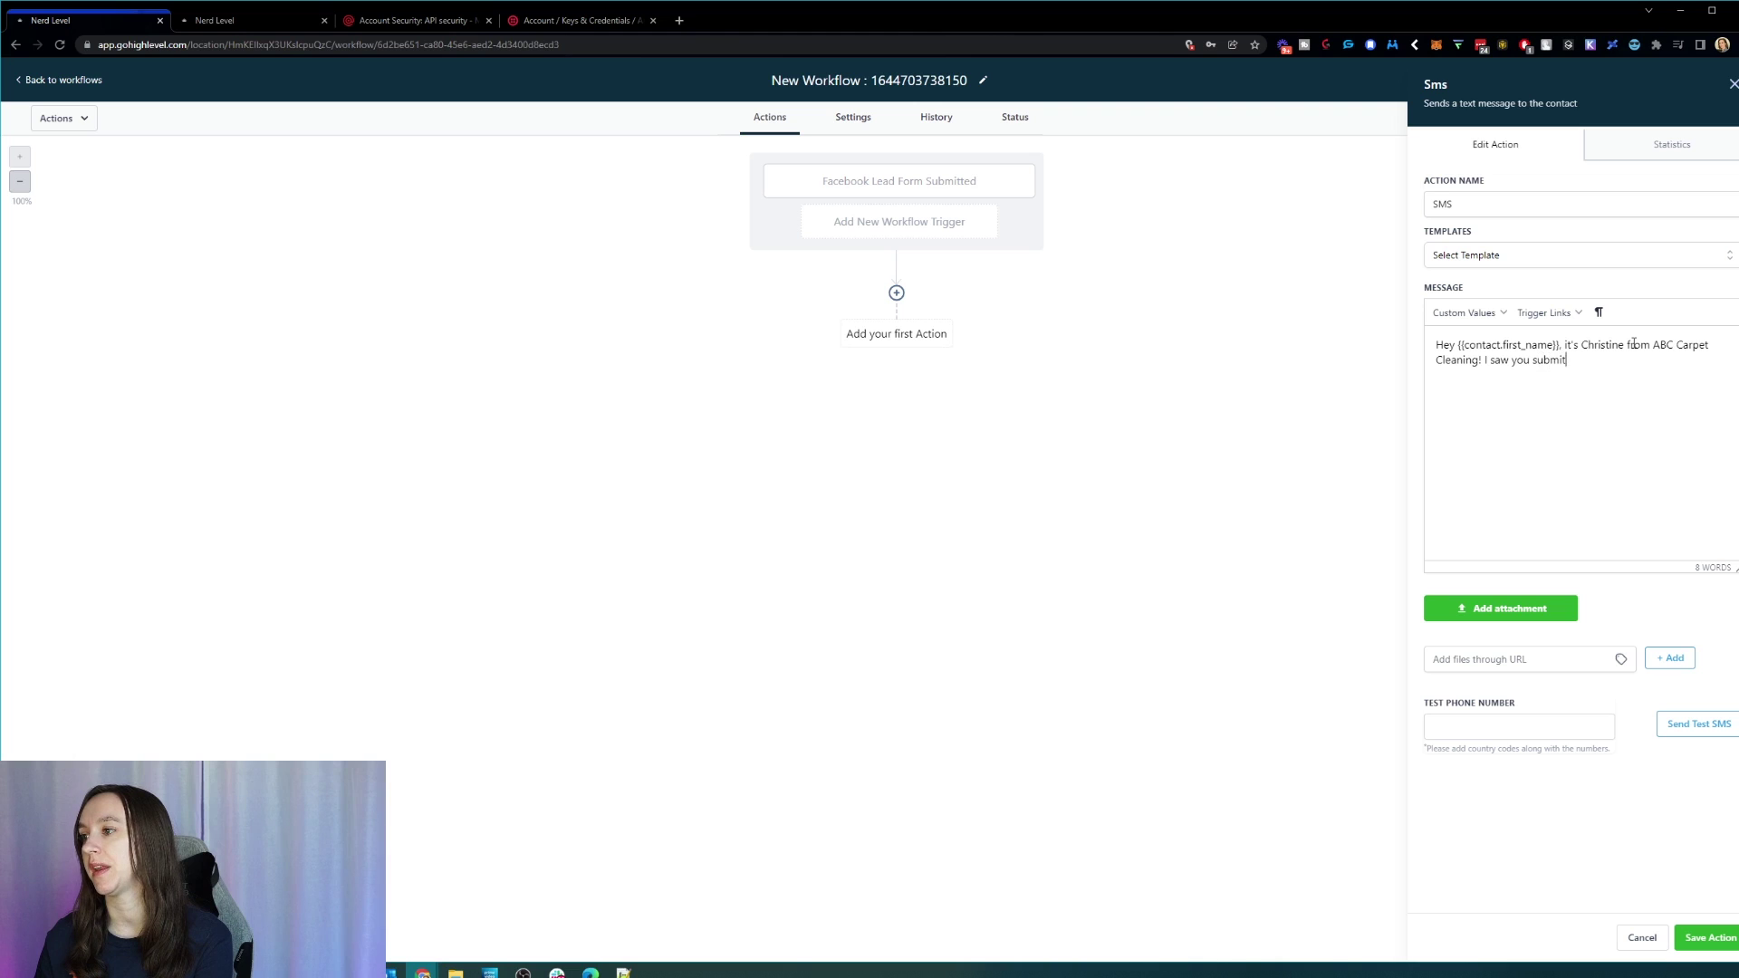
{"action": "type", "text": "ted your info "}
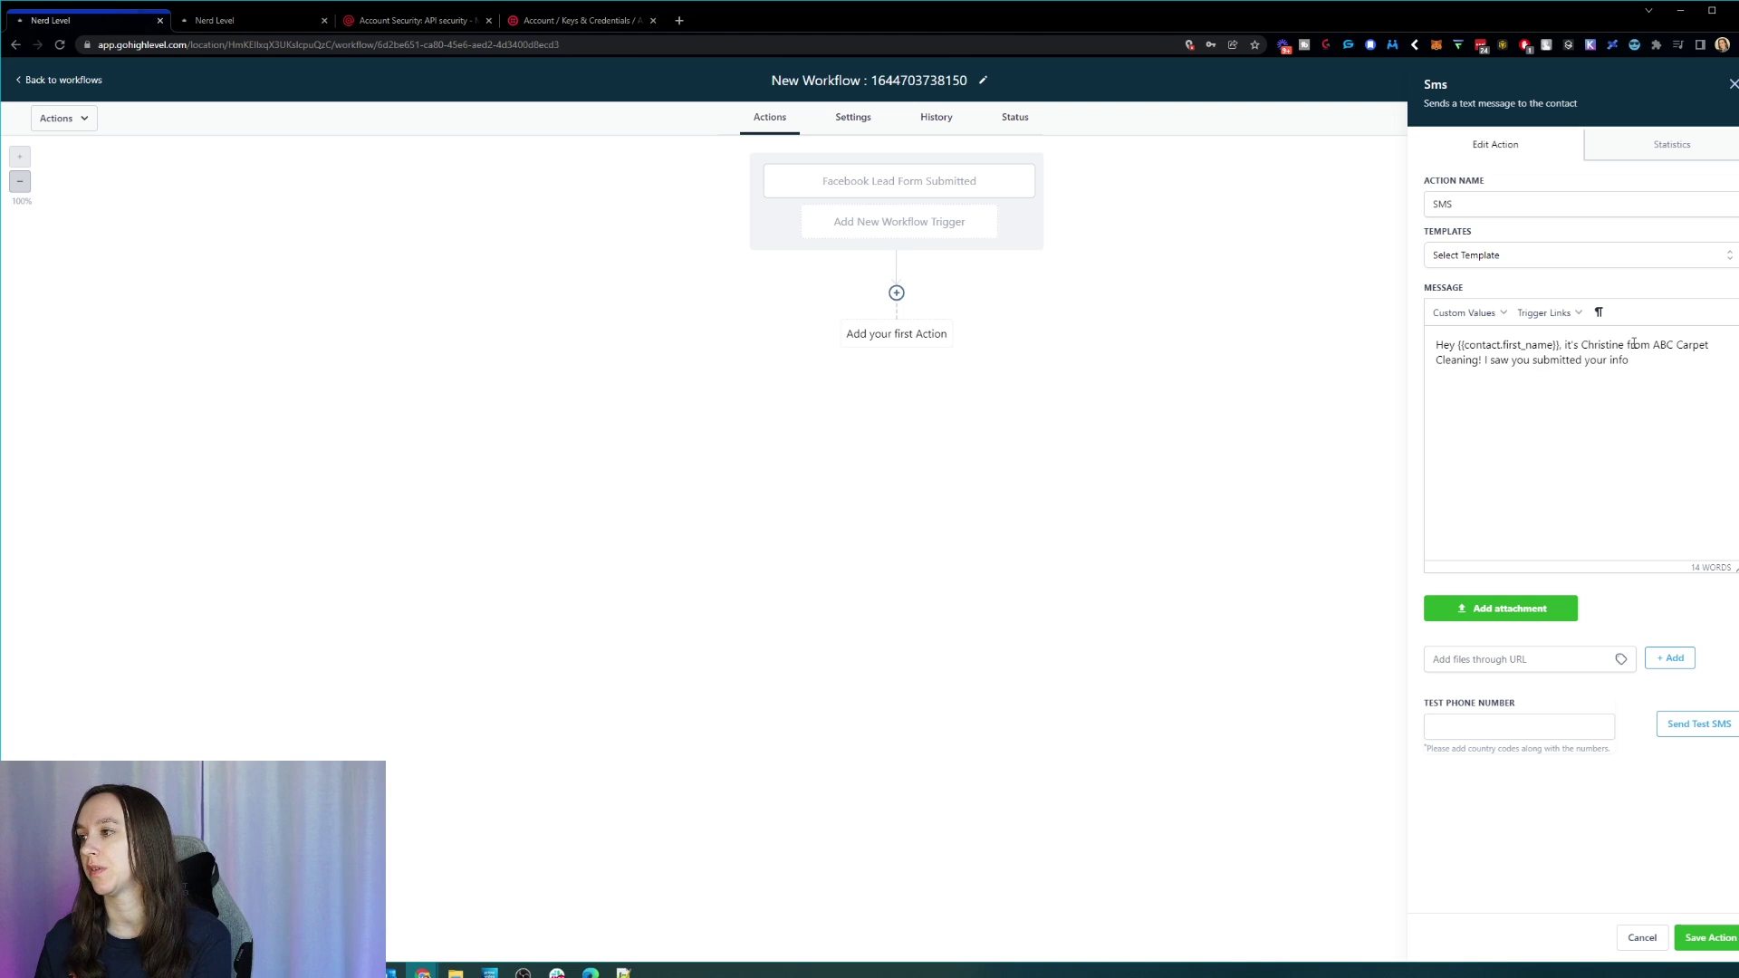
{"action": "type", "text": "to ge"}
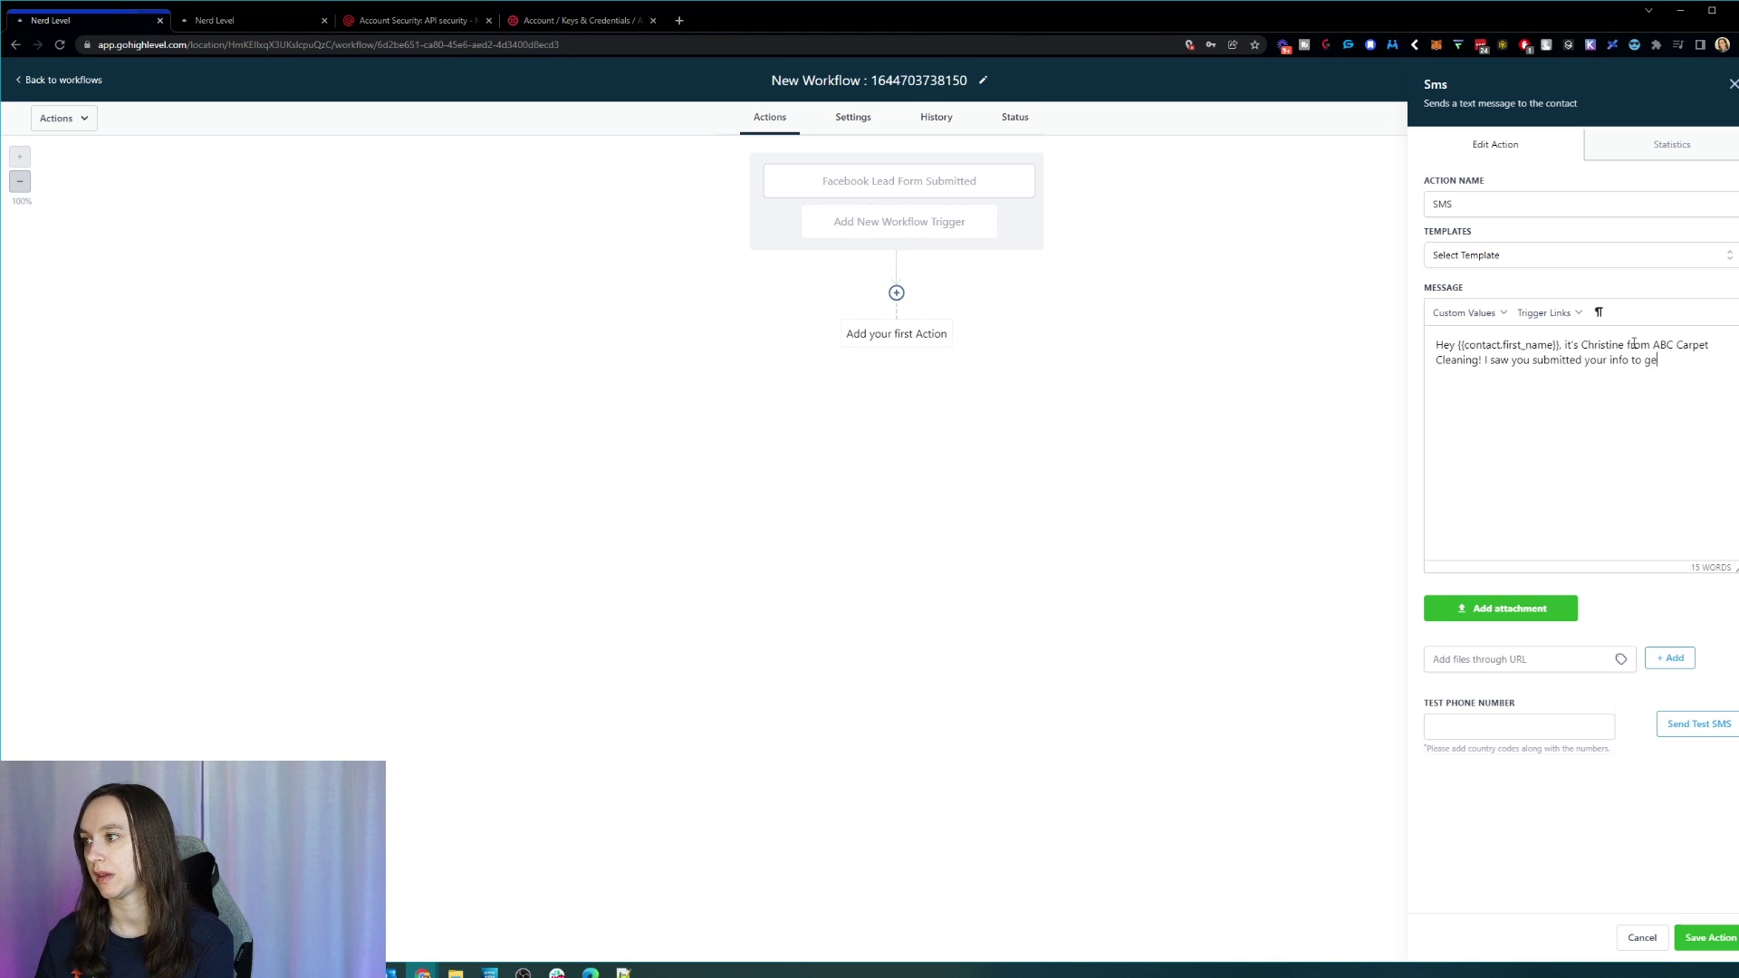
{"action": "type", "text": "t an estimate"}
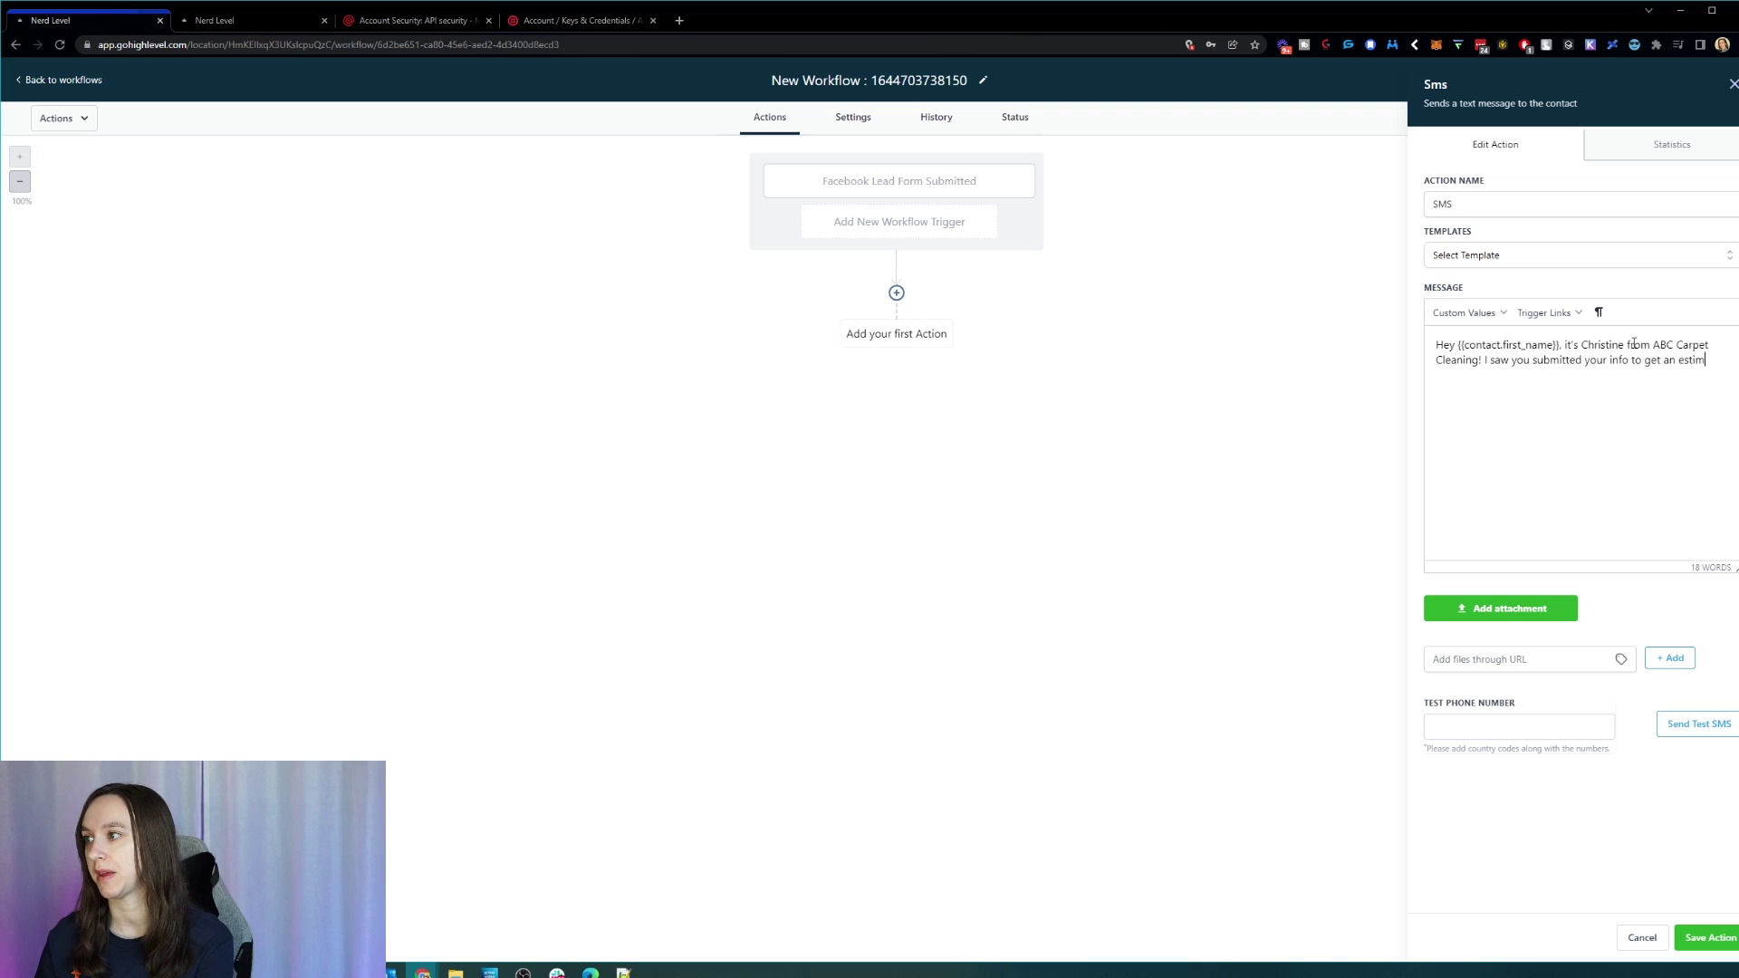
{"action": "type", "text": "cl"}
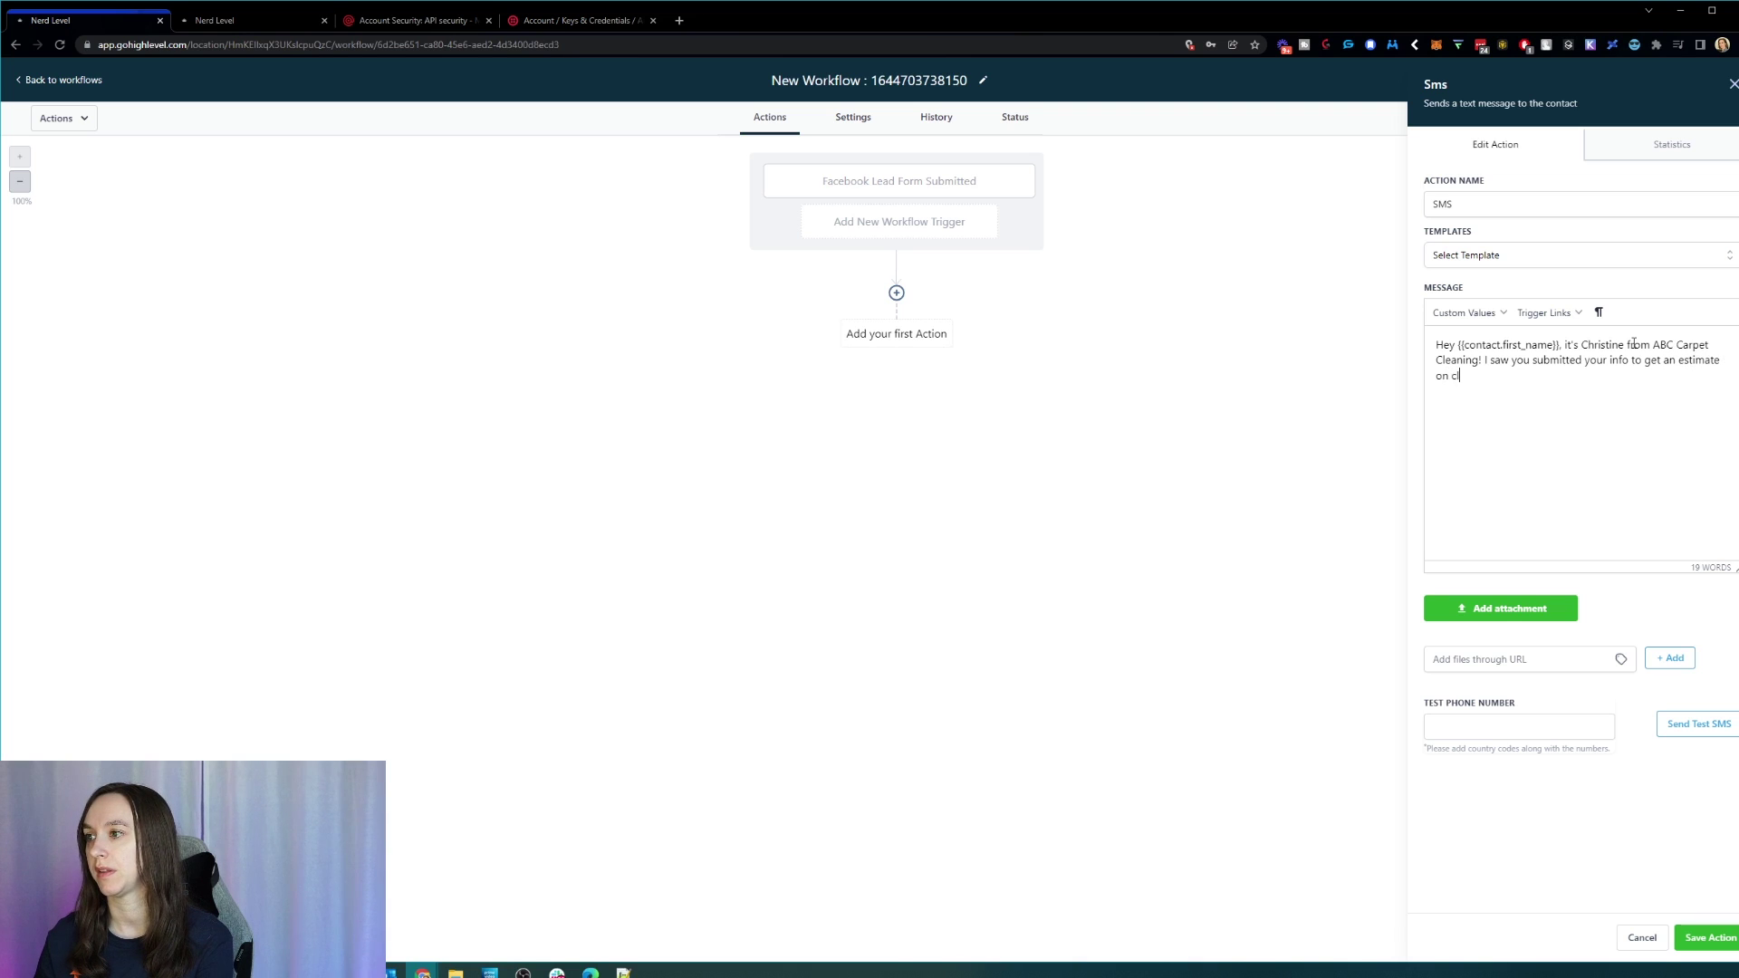
{"action": "type", "text": "eaning your carpet."}
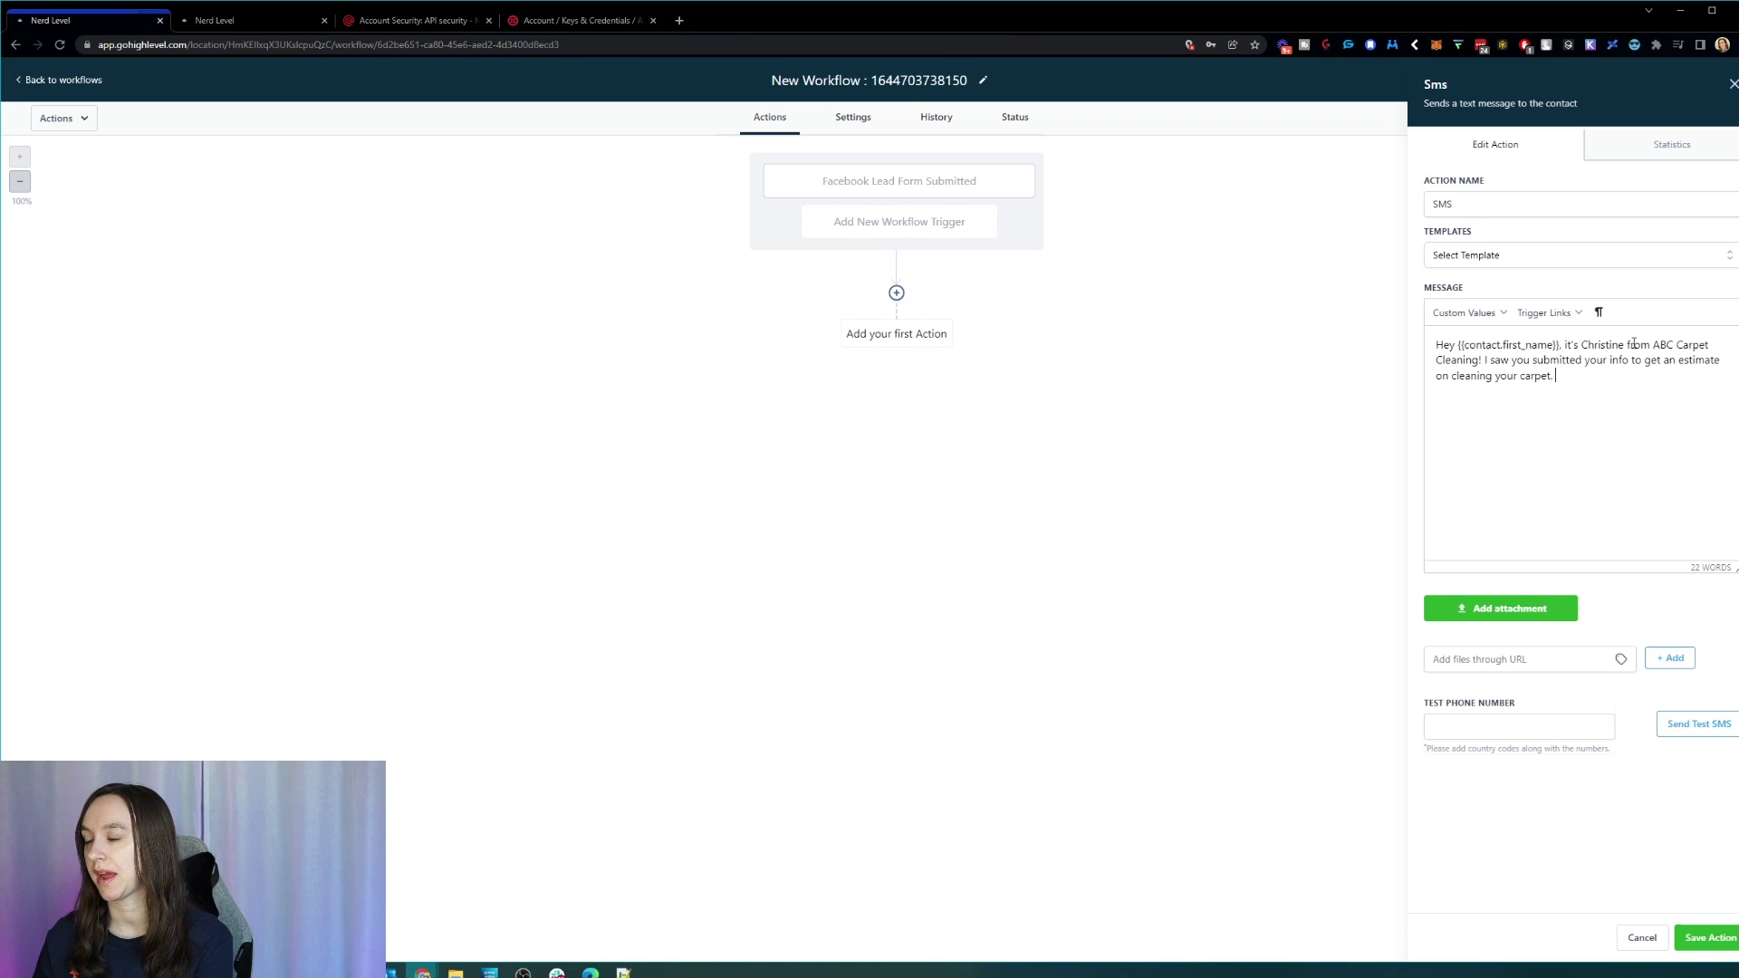
{"action": "type", "text": "What is a good time for you?"}
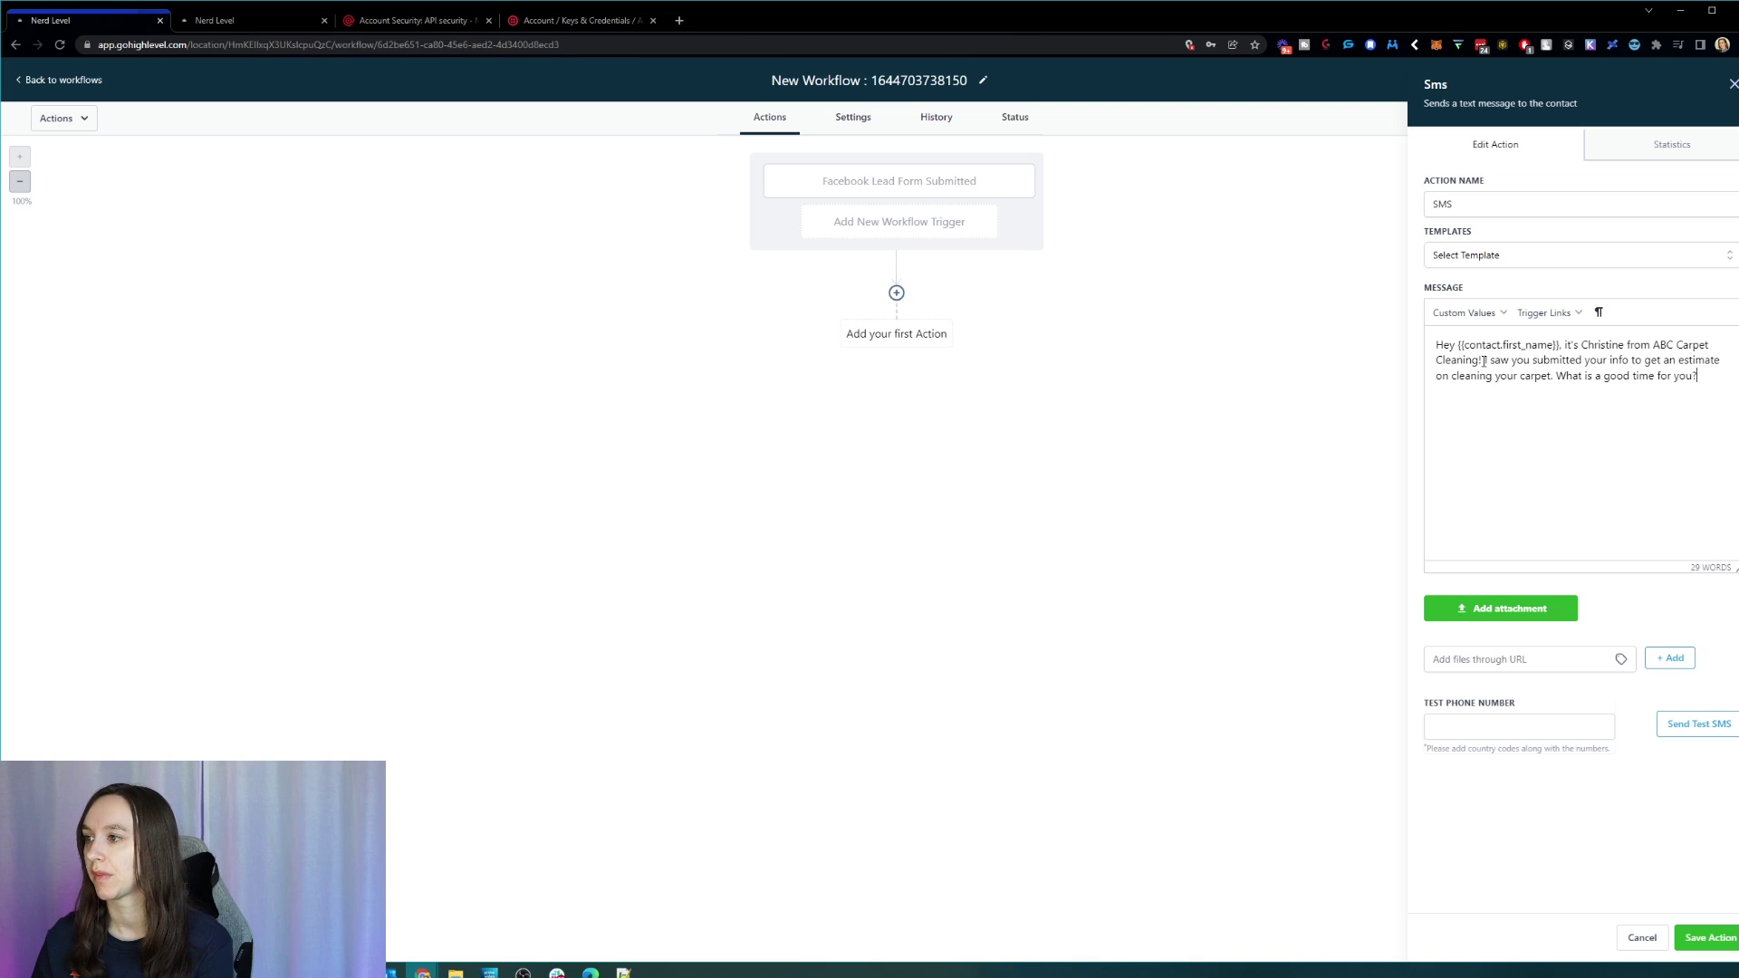
Step: Rewrite the SMS closing to 'Is Monday or Tuesday better for you?' and save the action
{"action": "left_click_drag", "start_coordinate": [1485, 360], "coordinate": [1581, 363]}
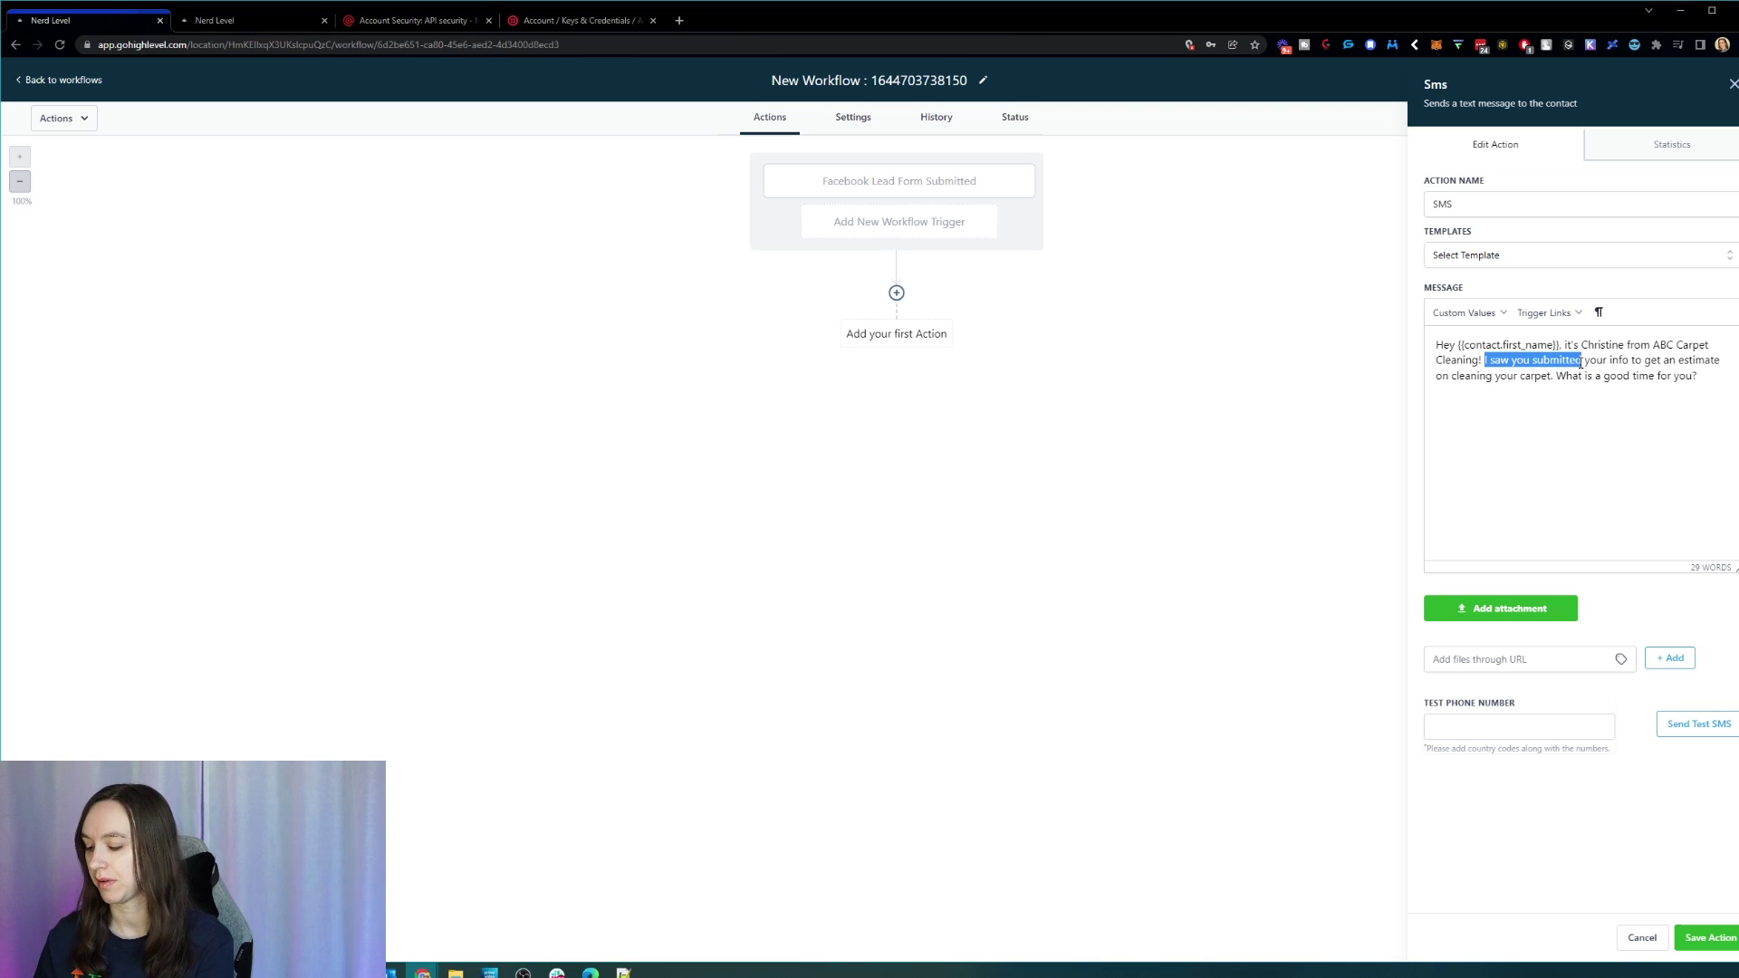
{"action": "type", "text": "When wo"}
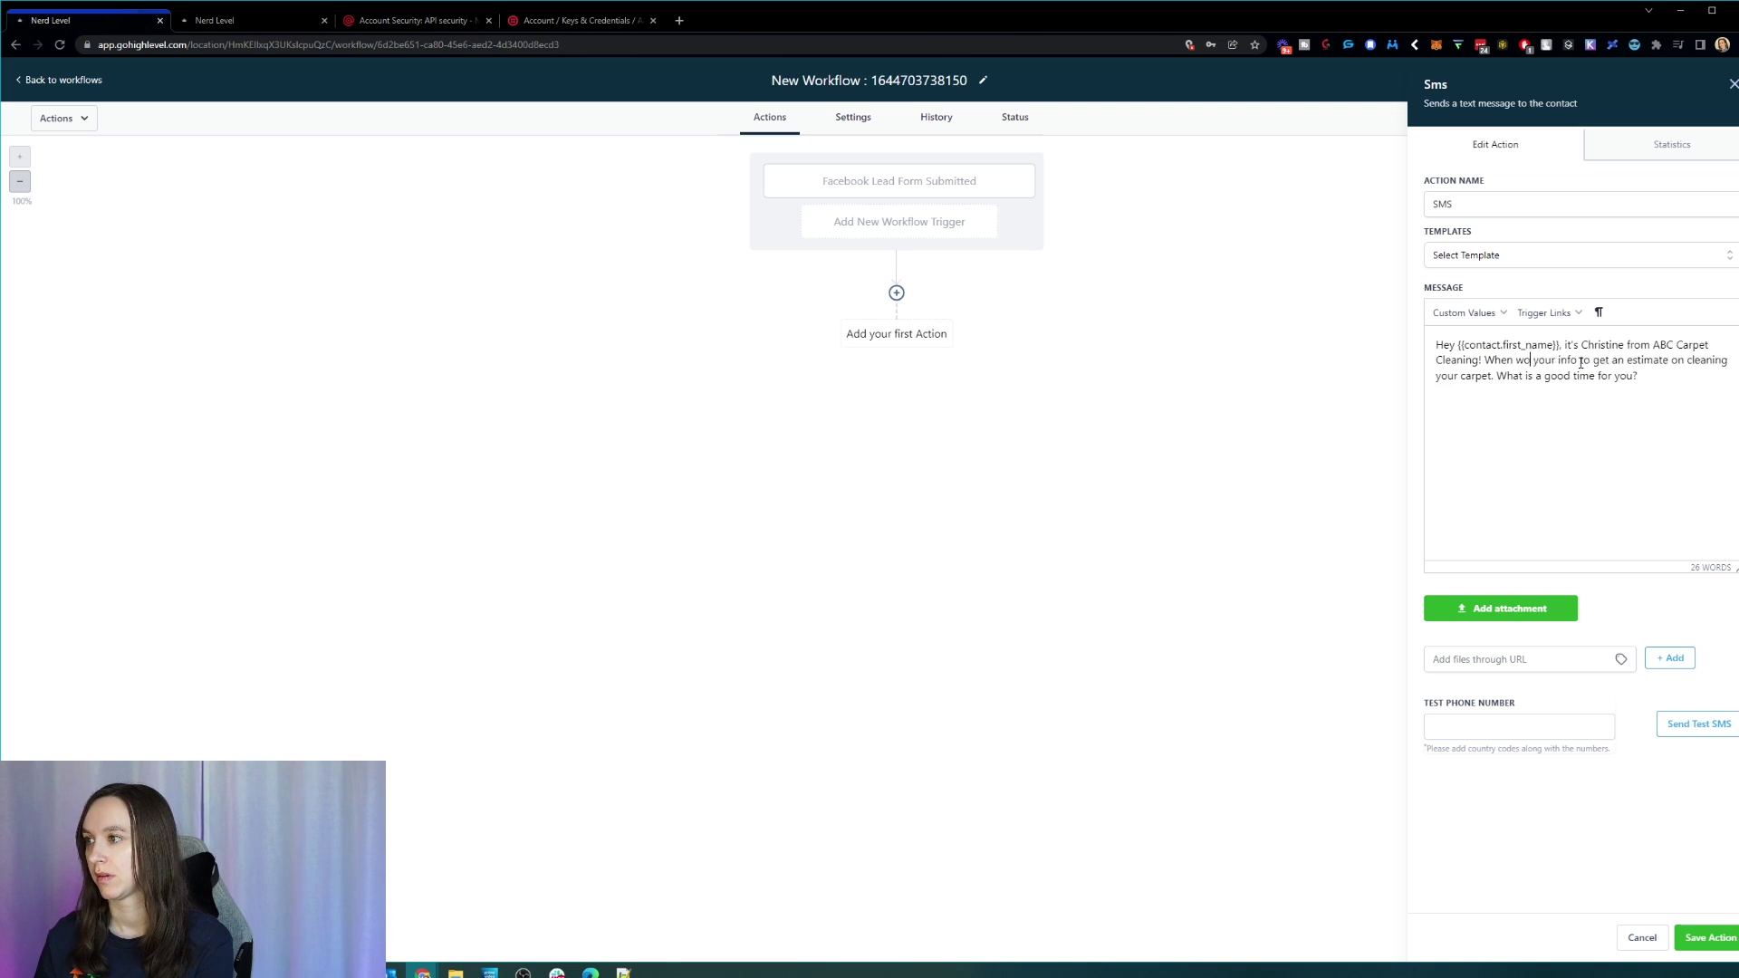
{"action": "type", "text": "uld you like to setu"}
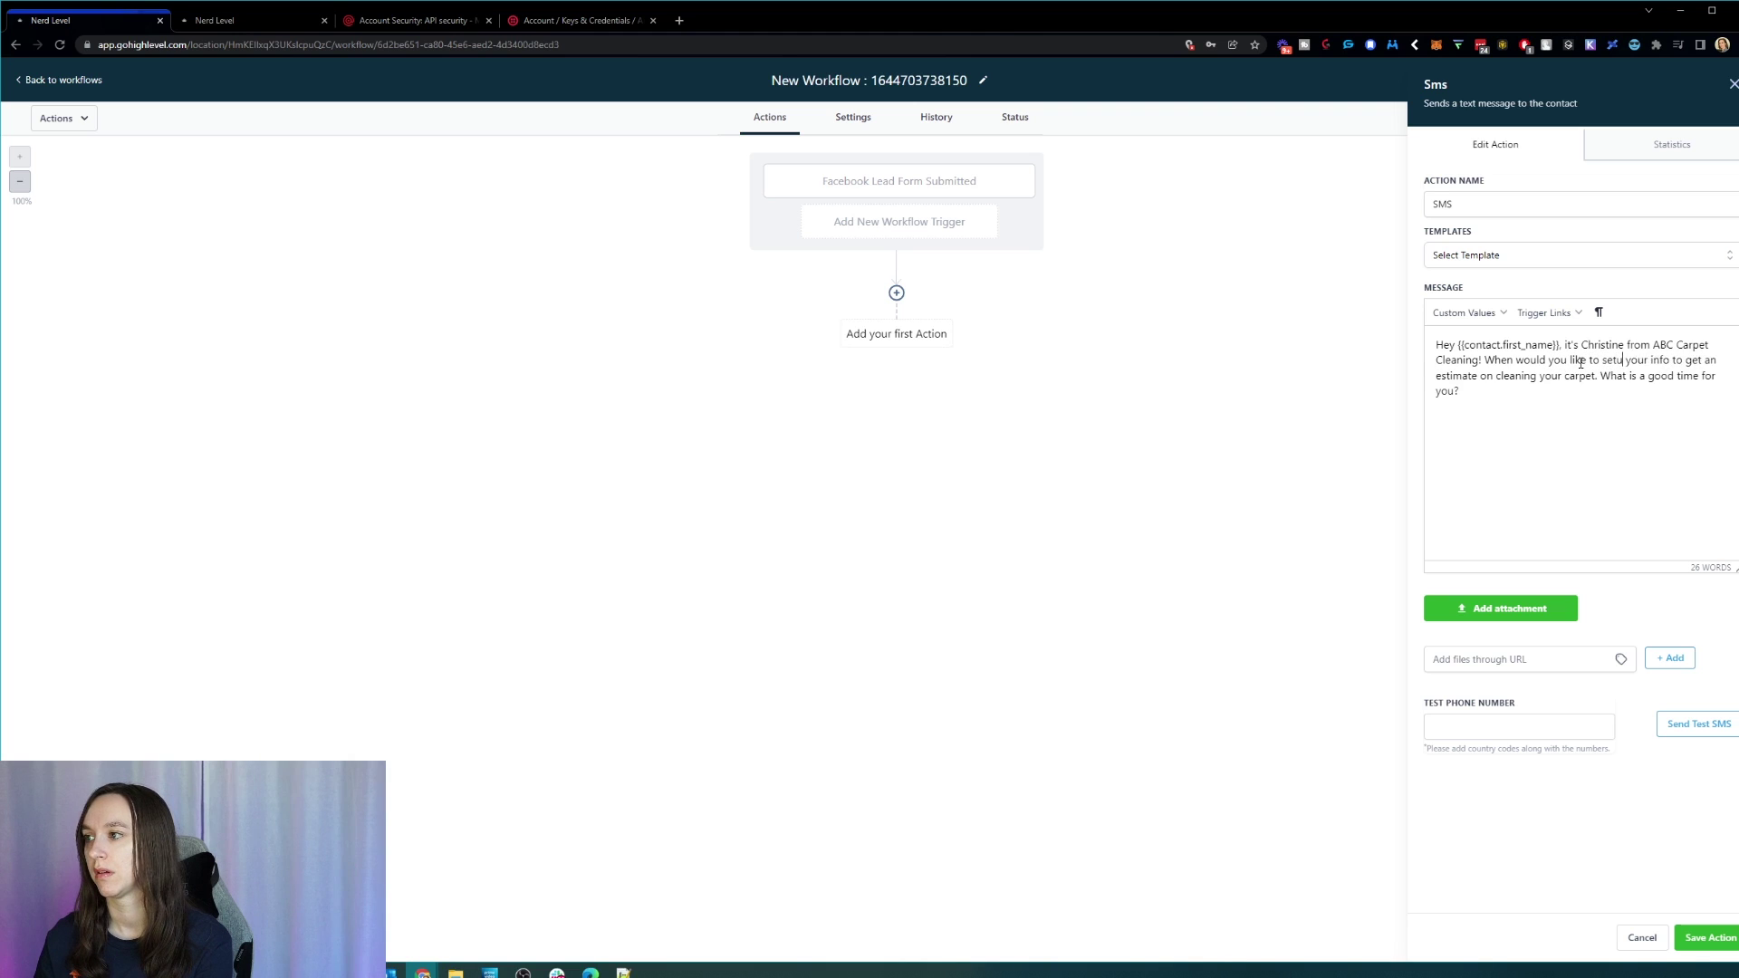
{"action": "type", "text": "p an appointment?"}
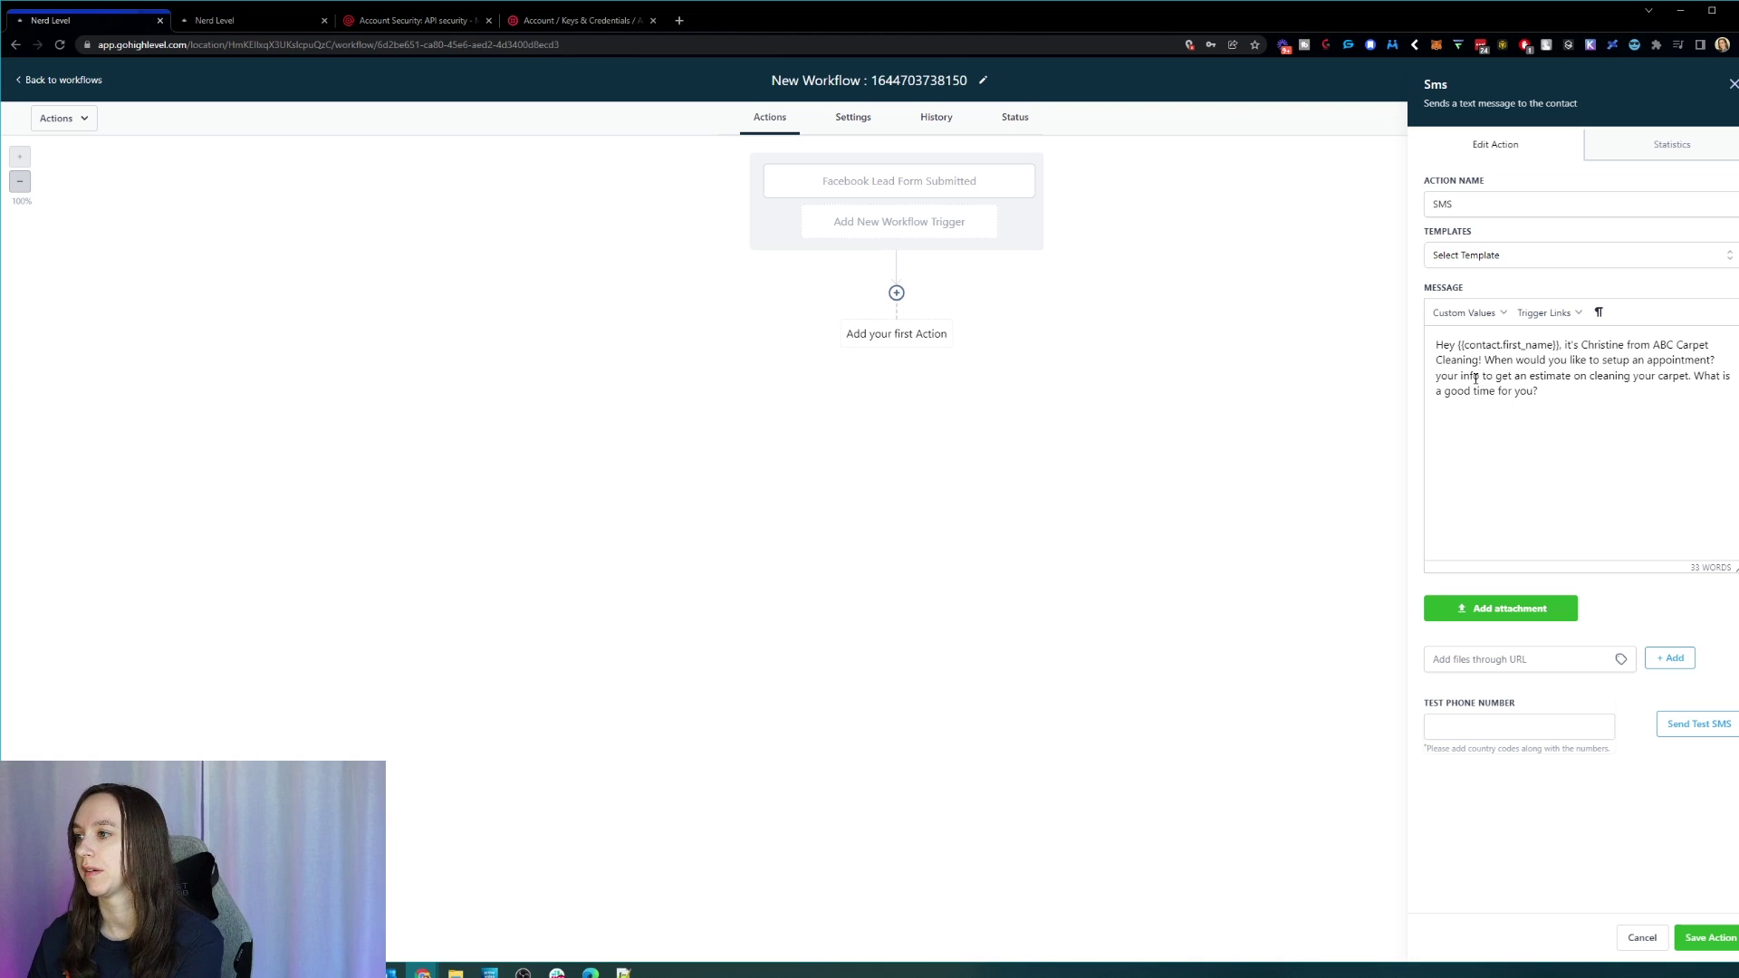
{"action": "left_click_drag", "start_coordinate": [1574, 375], "coordinate": [1435, 375]}
{"action": "key", "text": "BackSpace"}
{"action": "left_click", "coordinate": [1714, 376]}
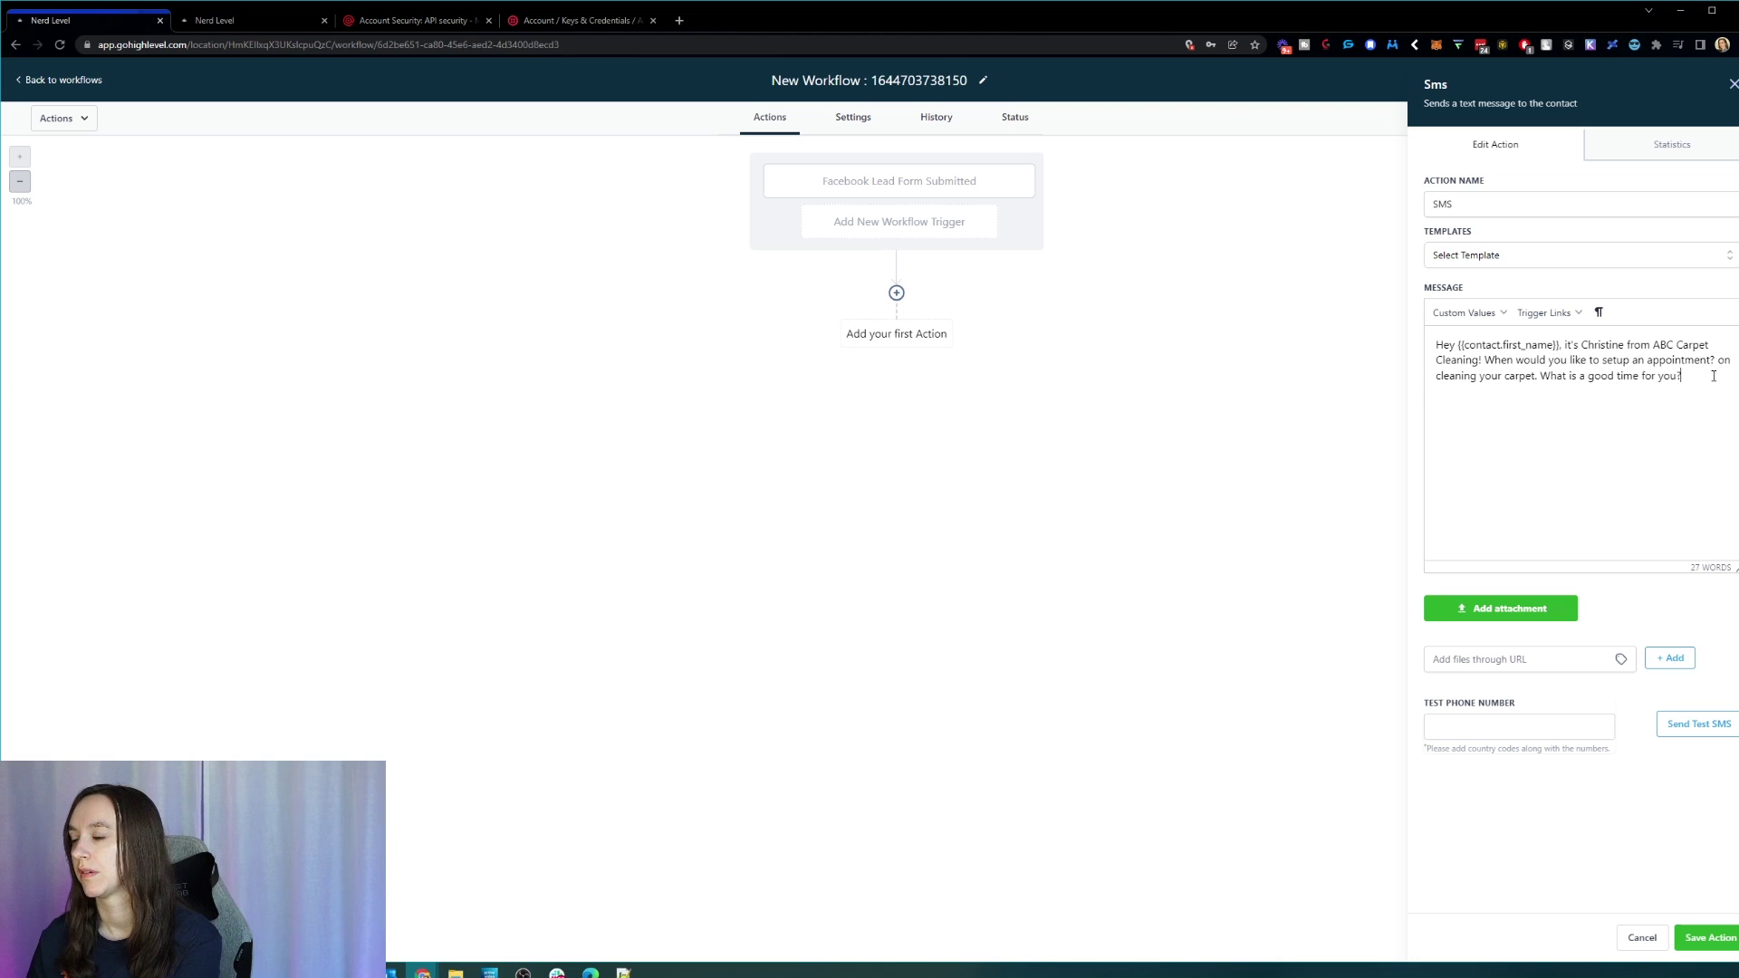
{"action": "left_click_drag", "start_coordinate": [1713, 376], "coordinate": [1719, 360]}
{"action": "key", "text": "BackSpace"}
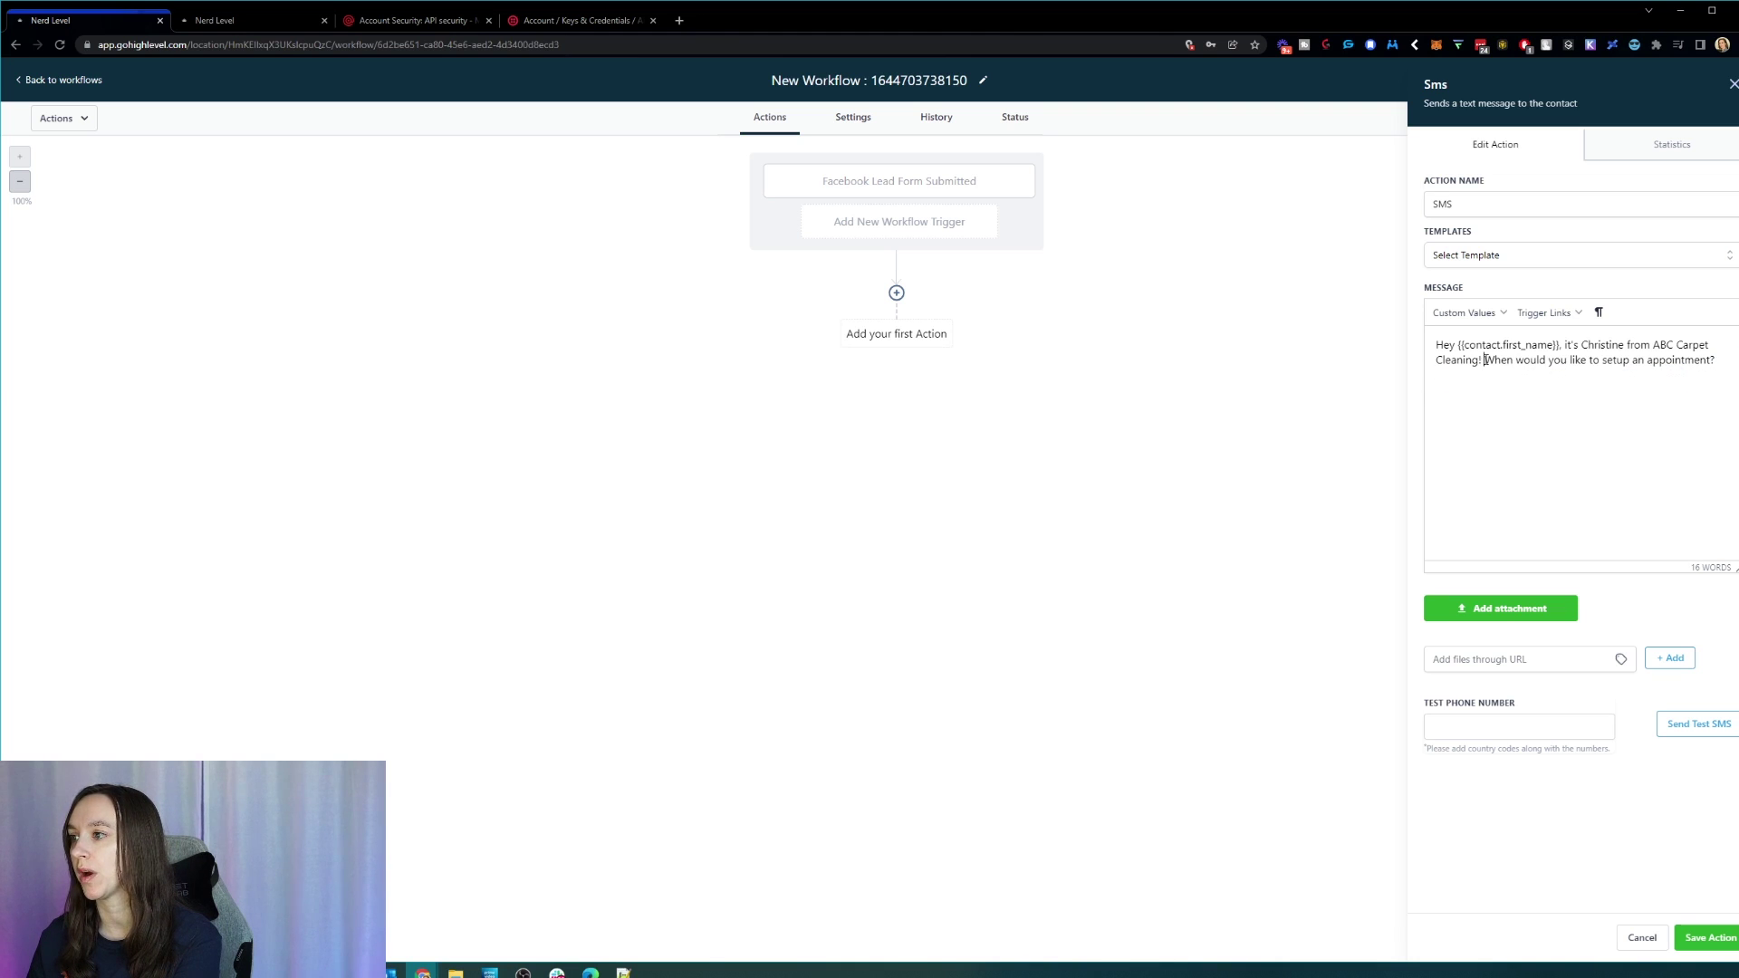
{"action": "left_click_drag", "start_coordinate": [1485, 360], "coordinate": [1721, 361]}
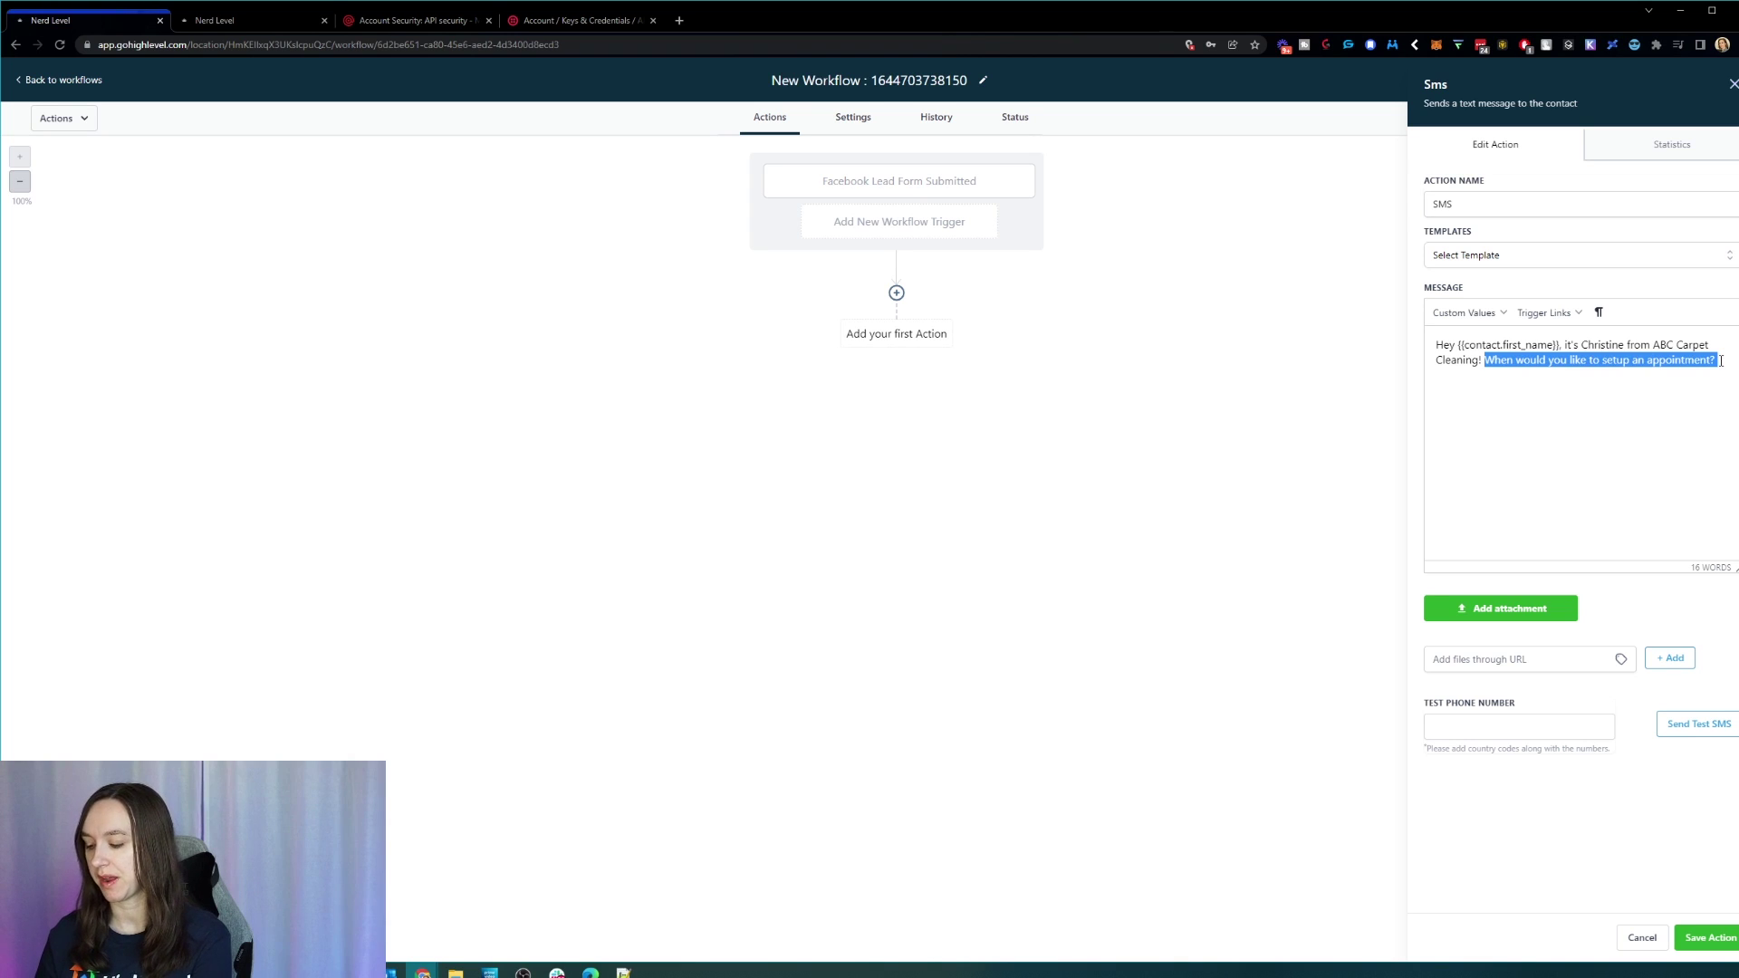
{"action": "type", "text": "Is Monday or T"}
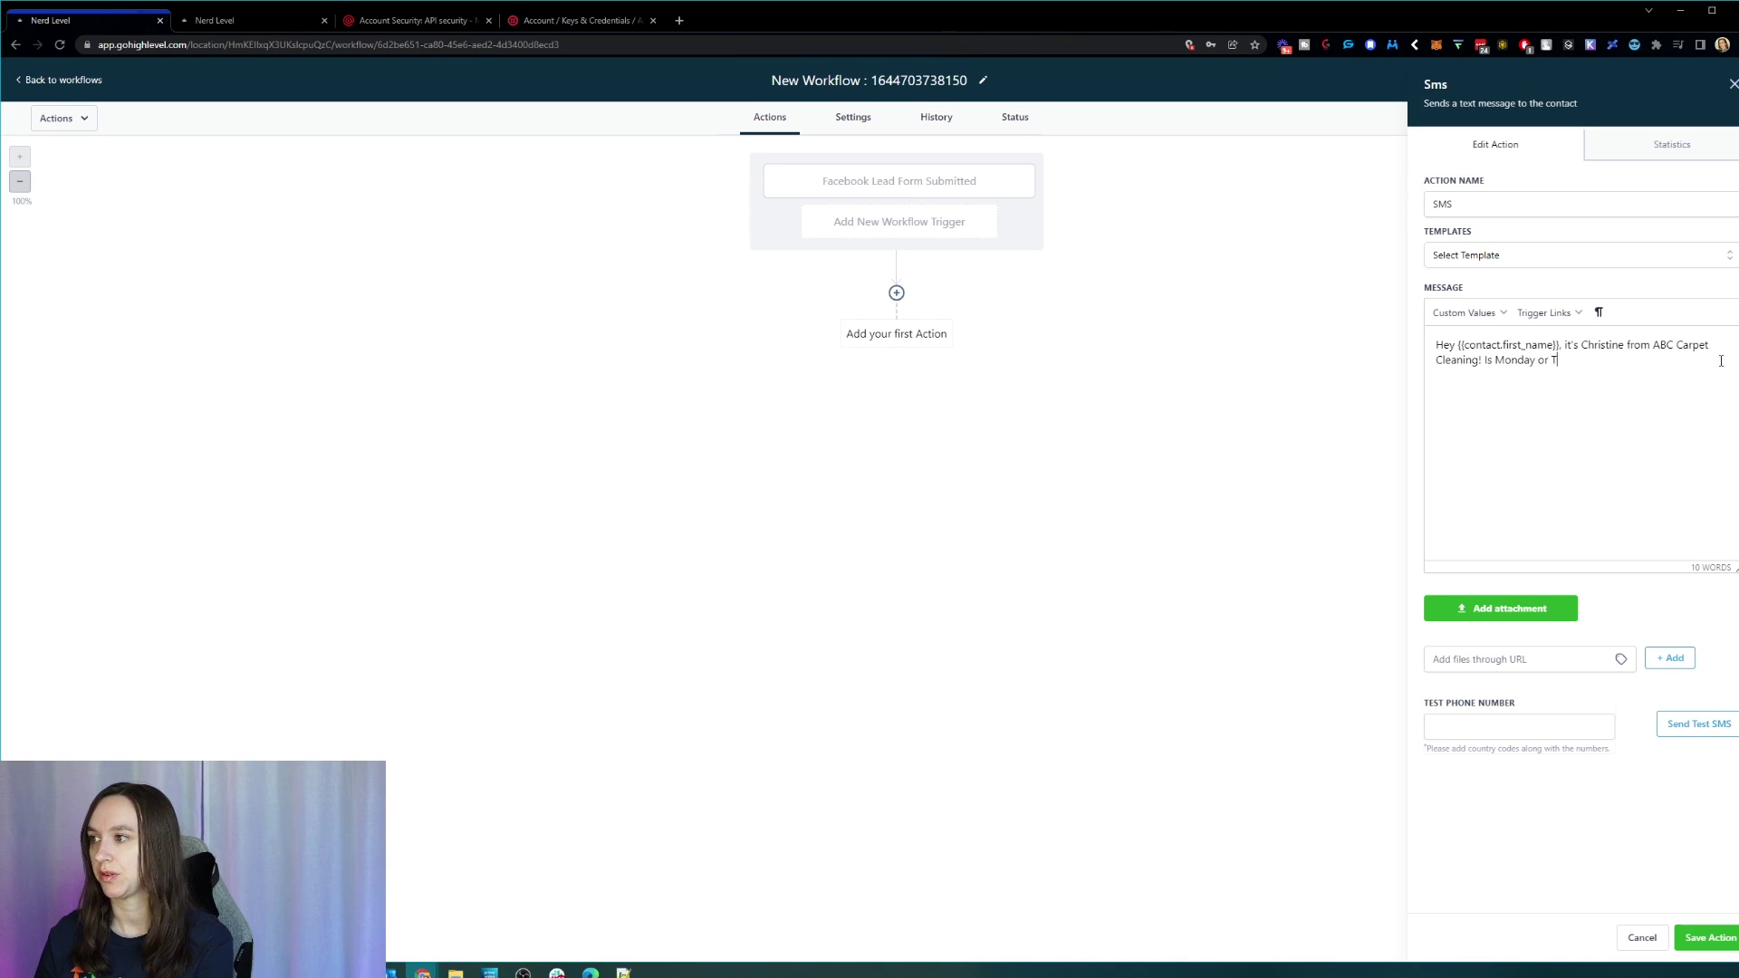
{"action": "type", "text": "uesday better "}
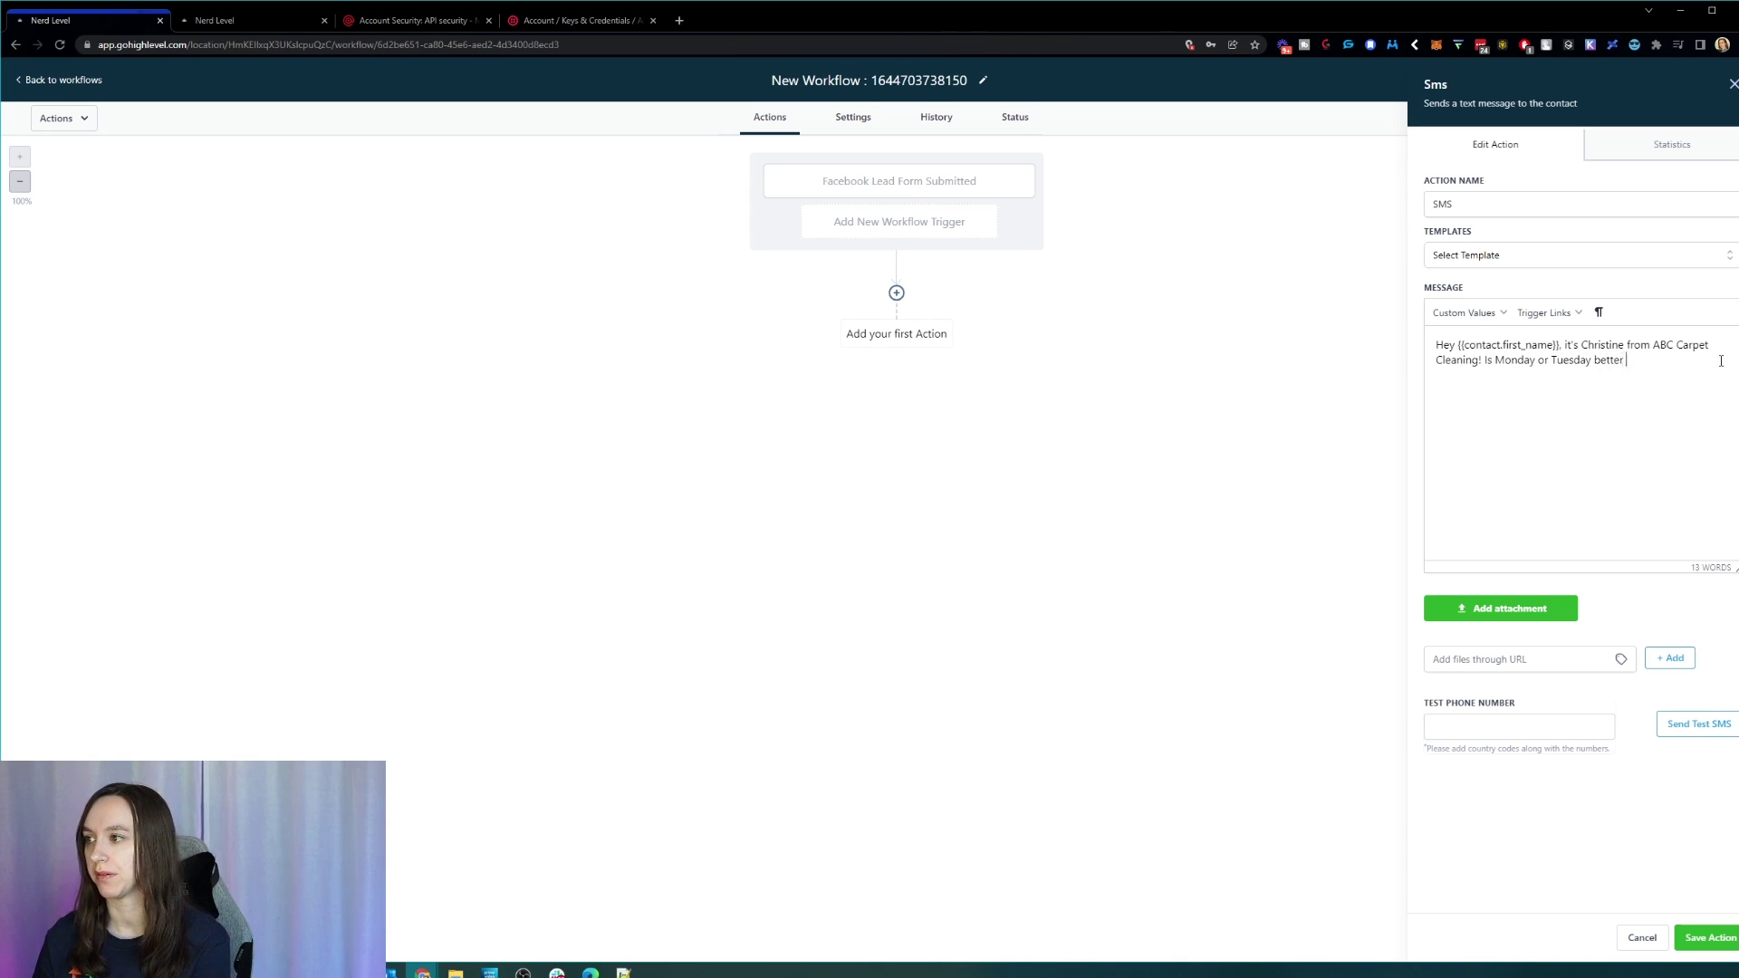
{"action": "type", "text": "for you?"}
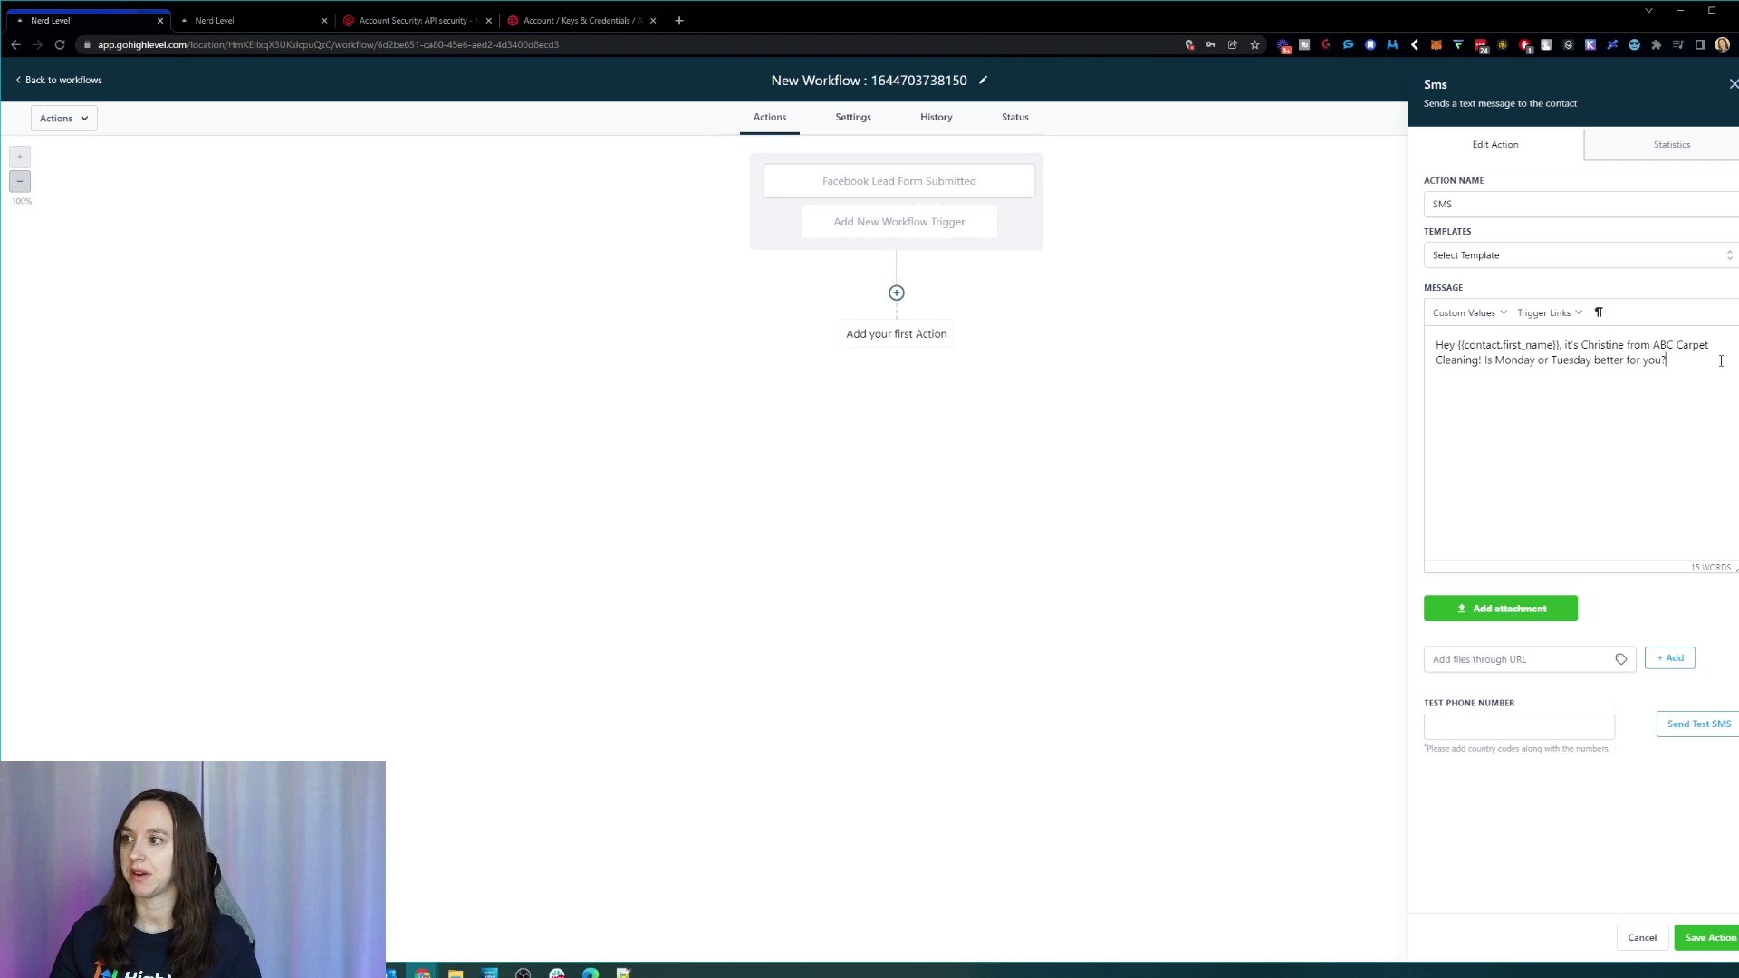
{"action": "left_click", "coordinate": [1710, 938]}
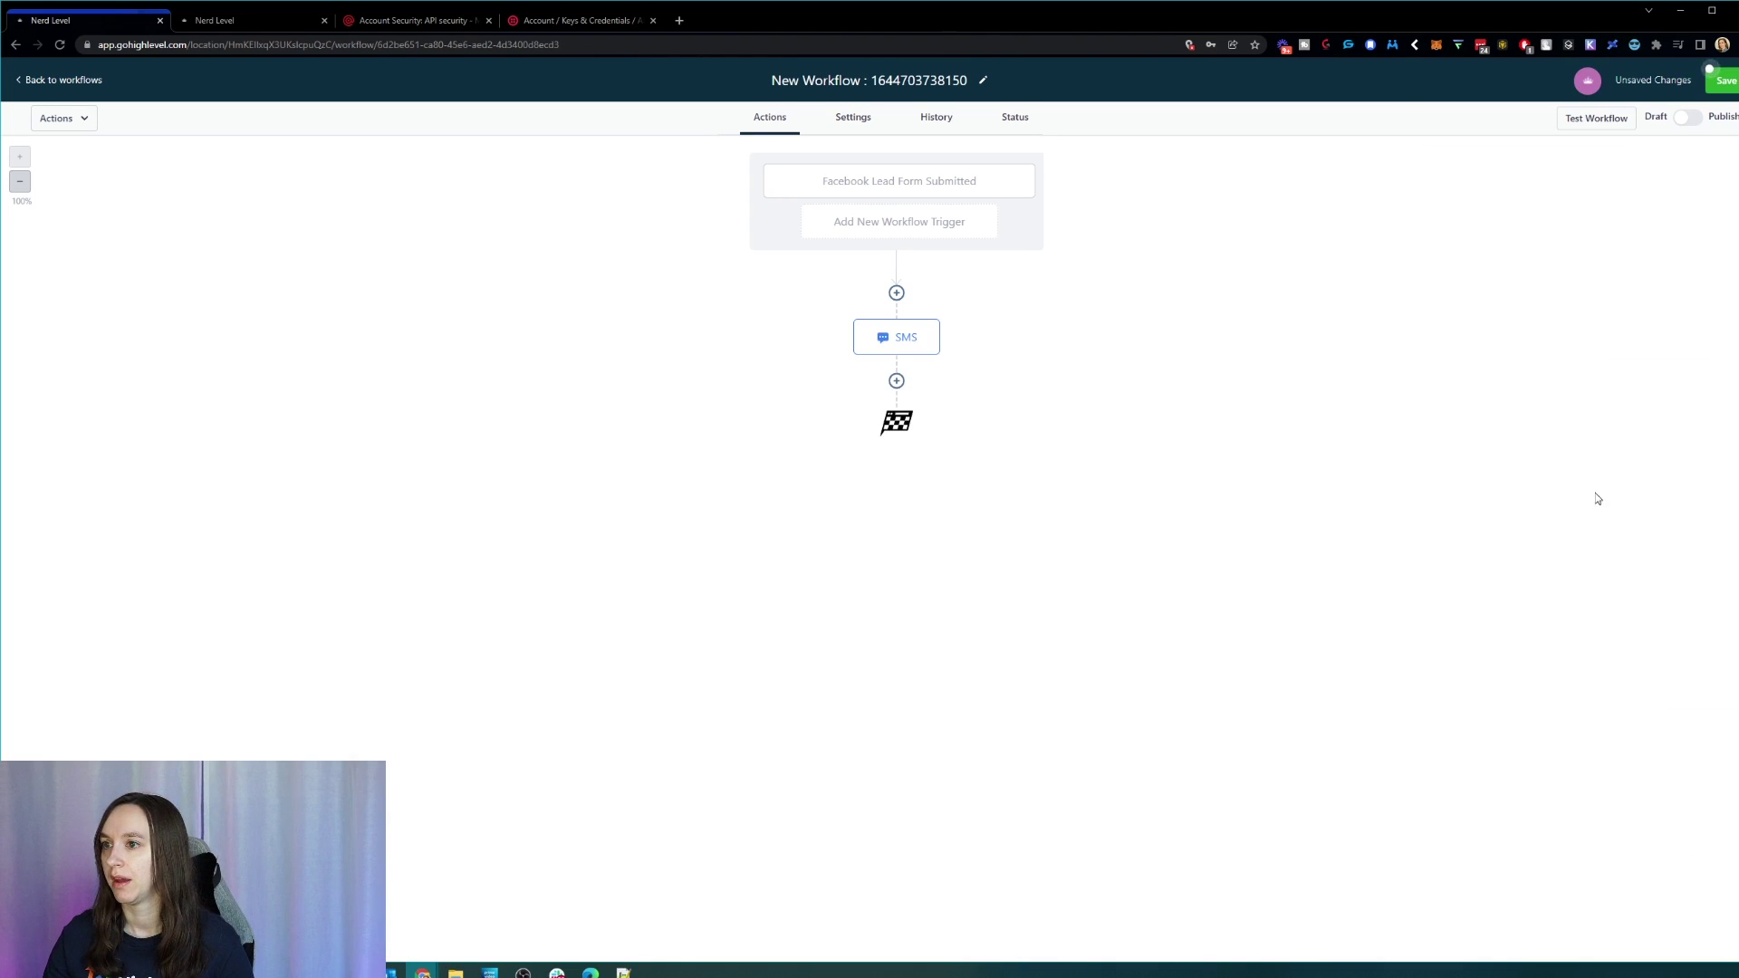
Step: Add a Send Email step after the SMS with subject 'Limited time offer! ABC Carpet Cleaning (Expires Saturday)'
{"action": "left_click", "coordinate": [896, 381]}
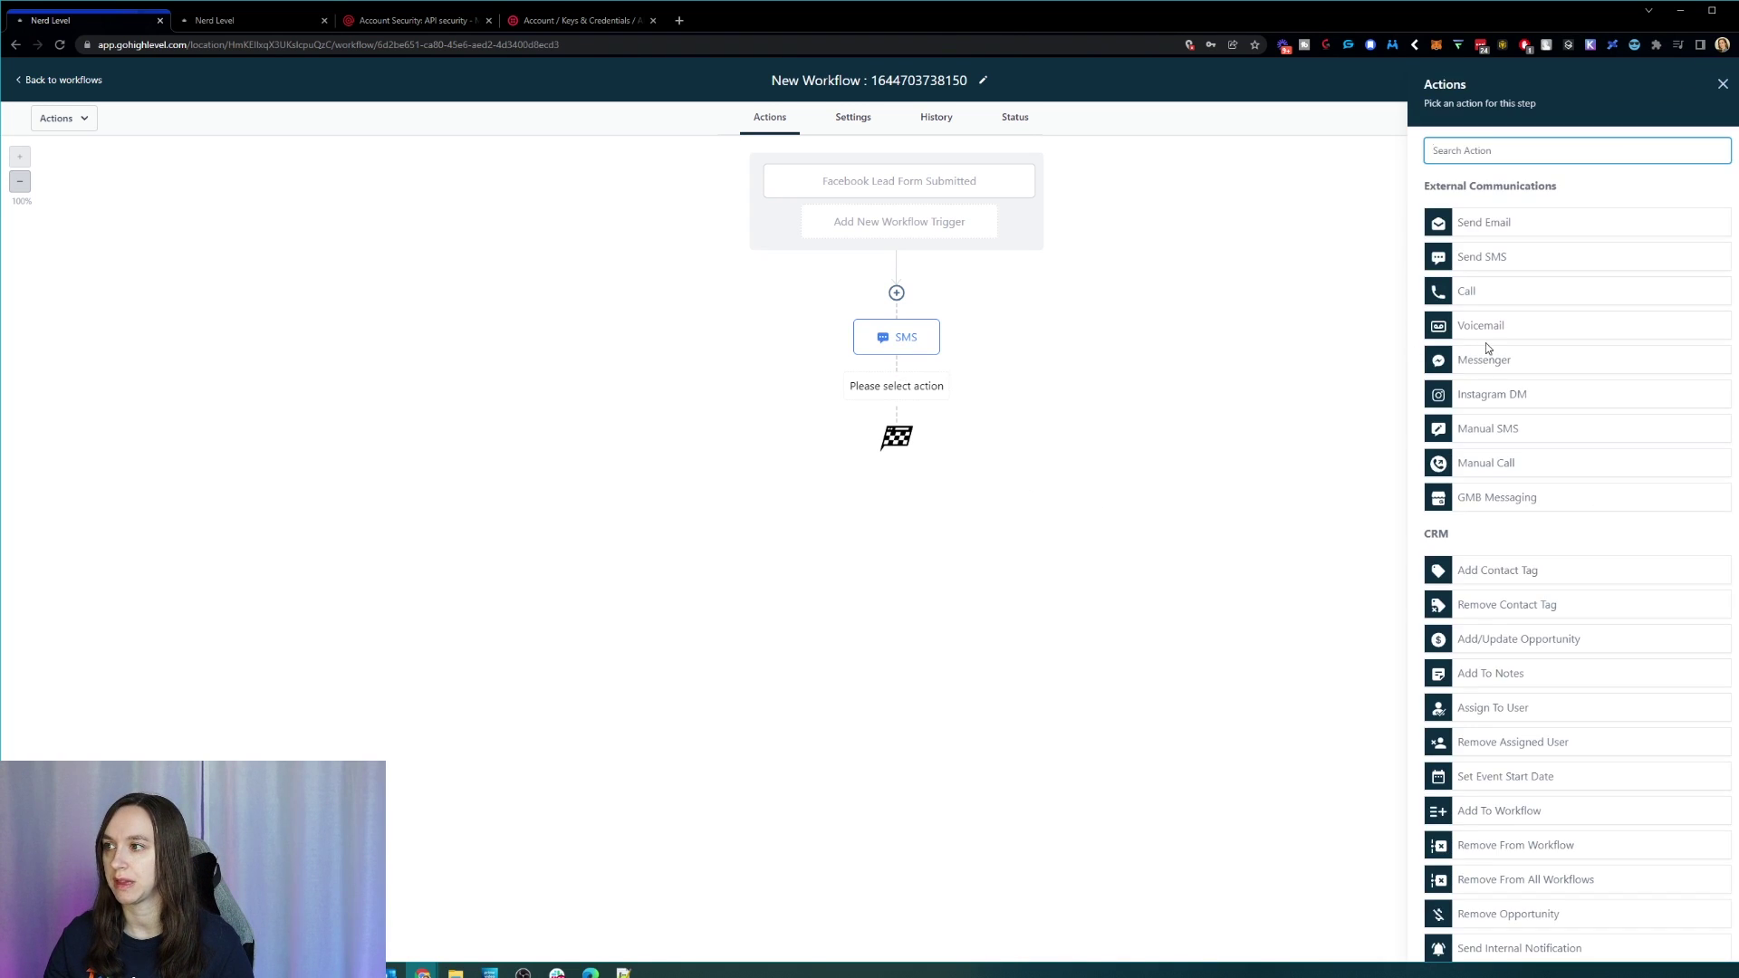
{"action": "left_click", "coordinate": [1505, 231]}
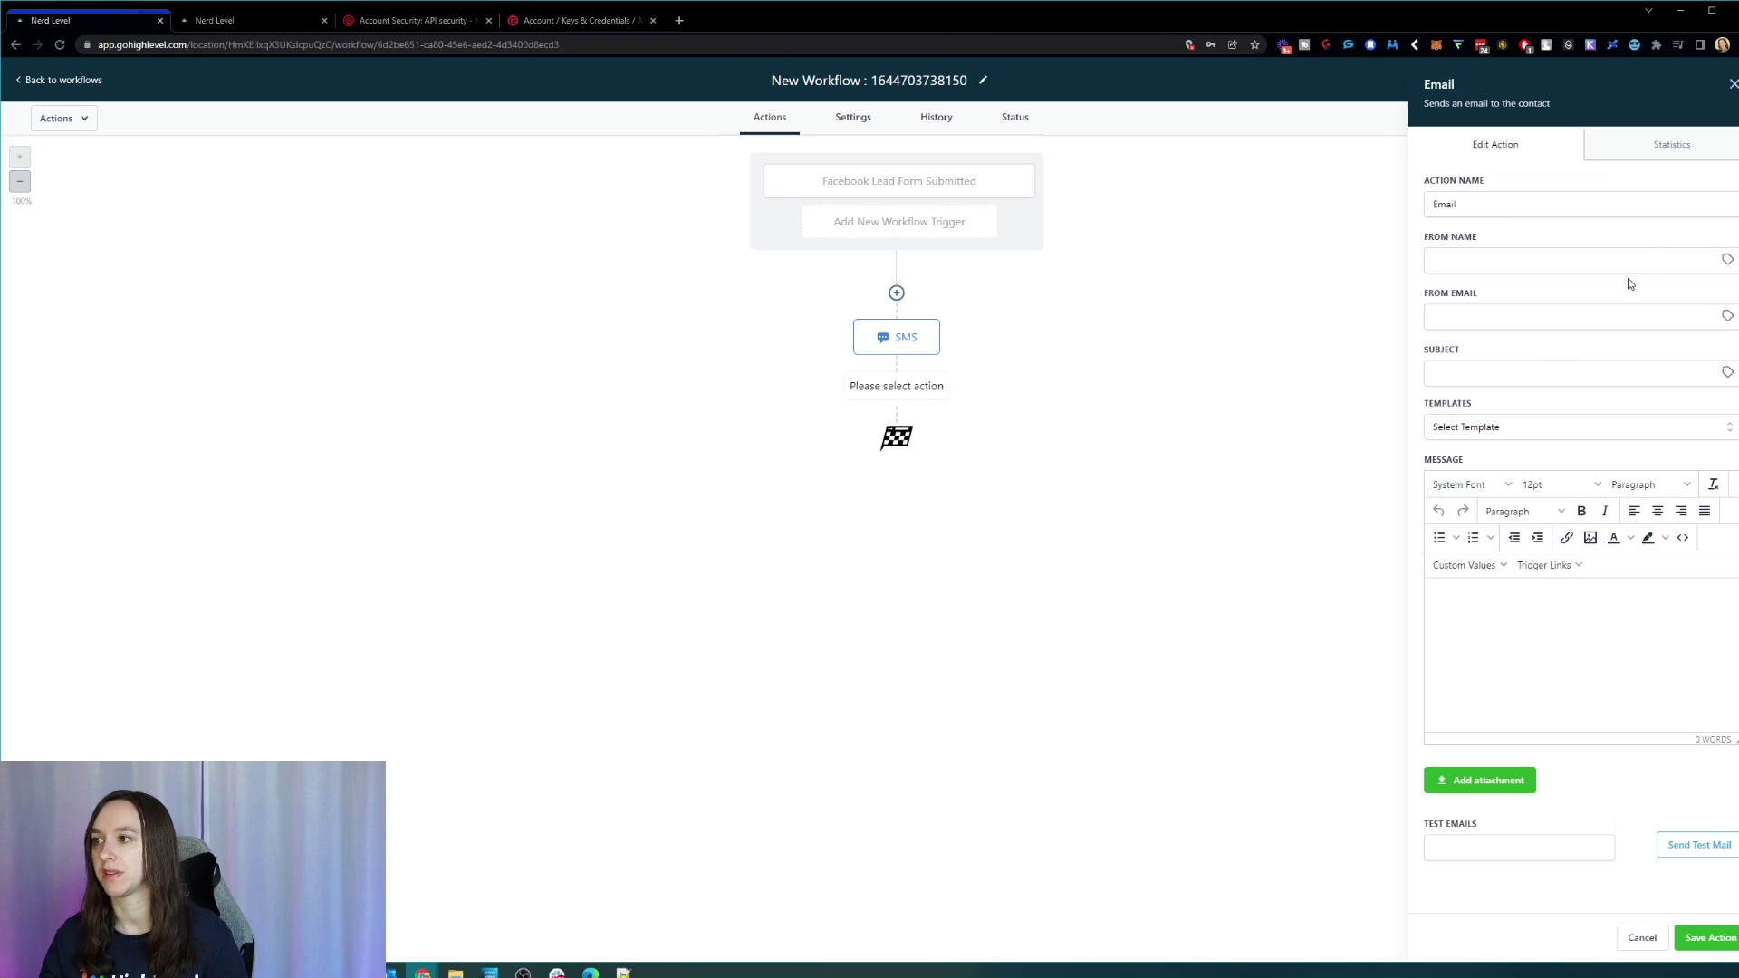
{"action": "left_click", "coordinate": [1537, 379]}
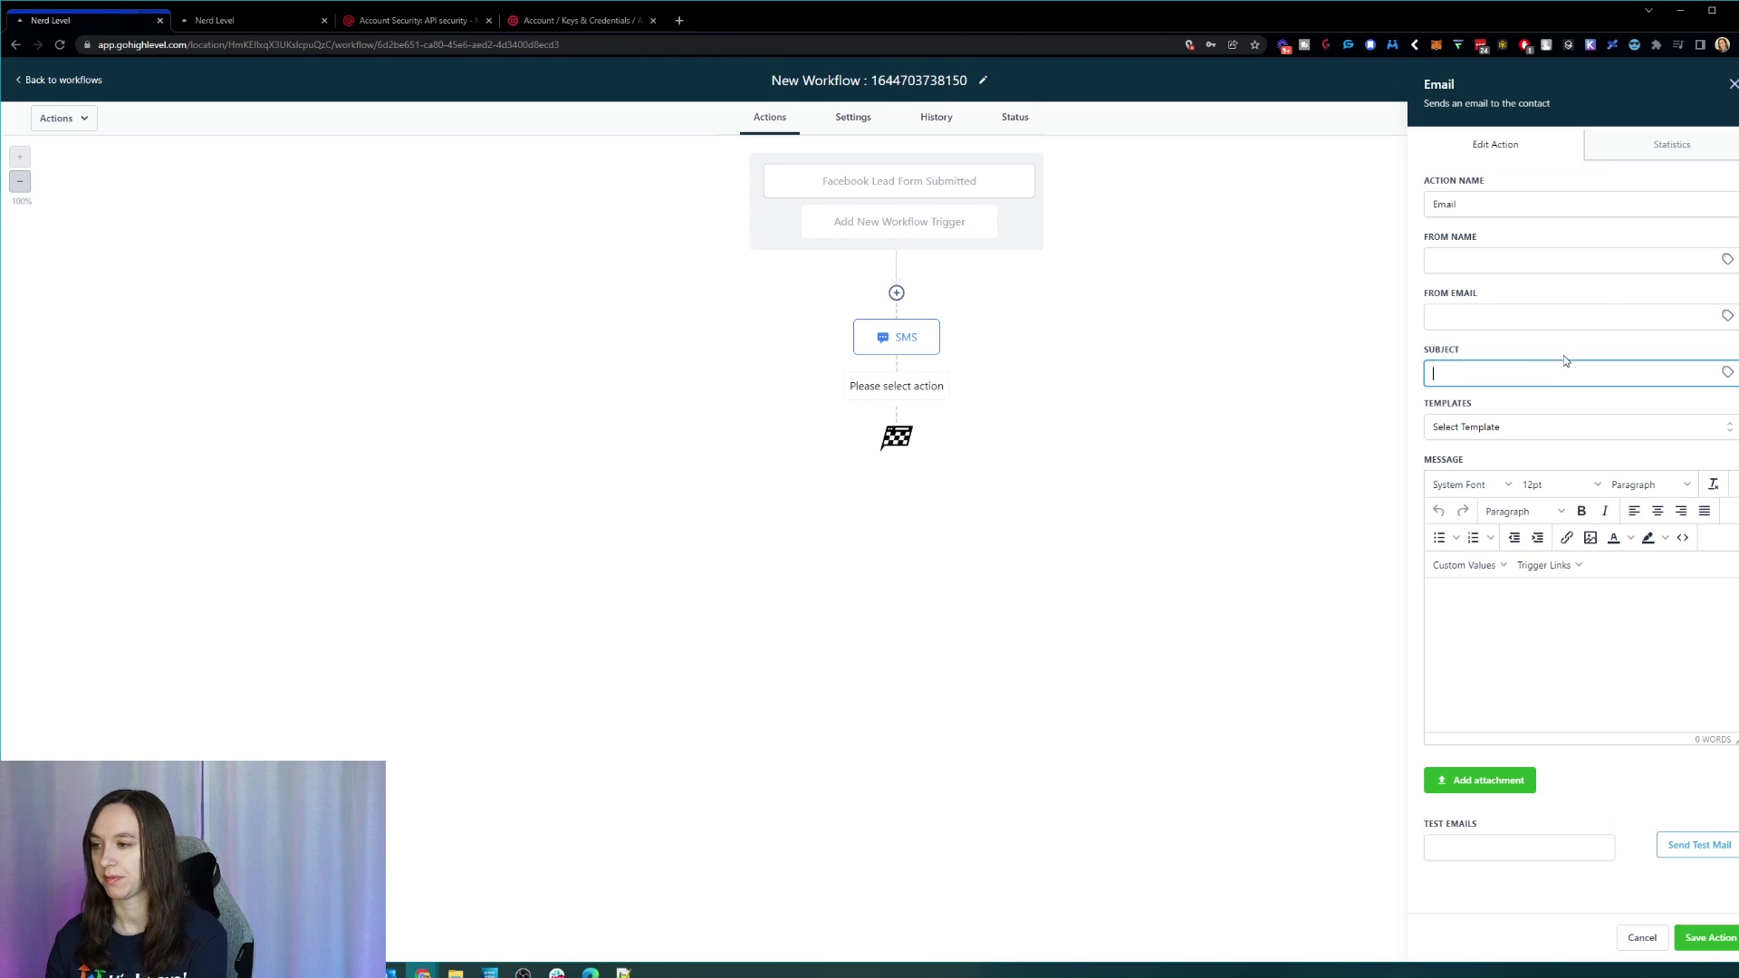
{"action": "type", "text": "Eww! Why you"}
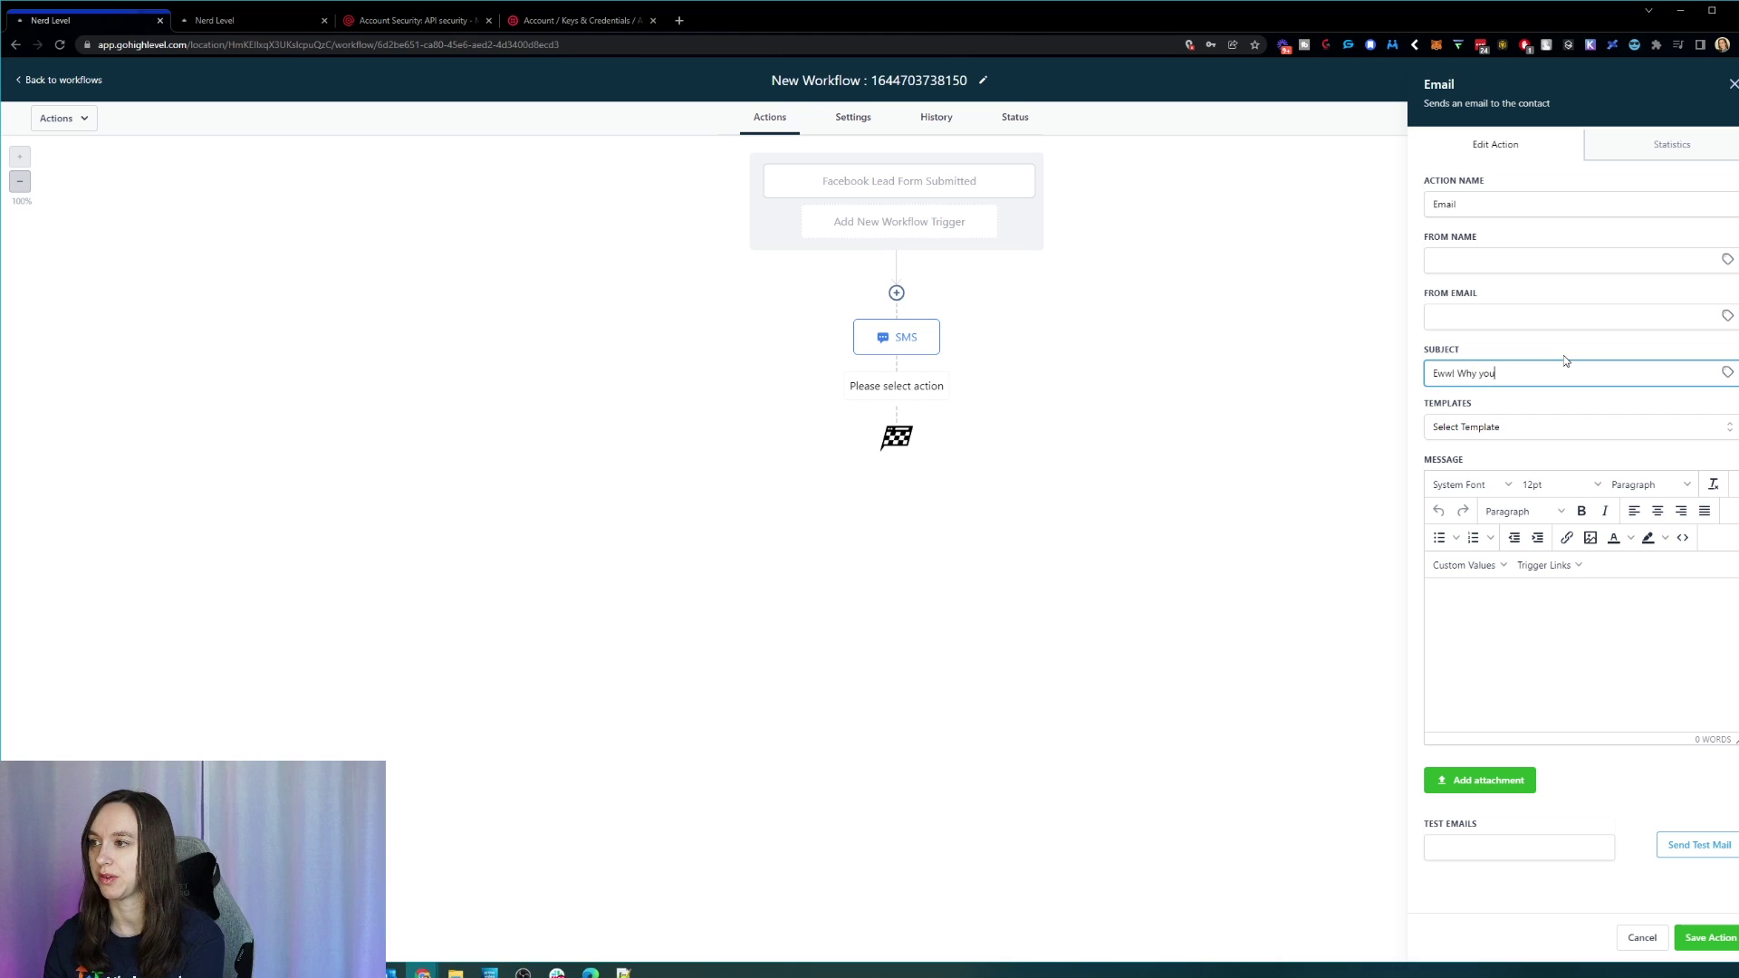
{"action": "type", "text": " should clean your carpet"}
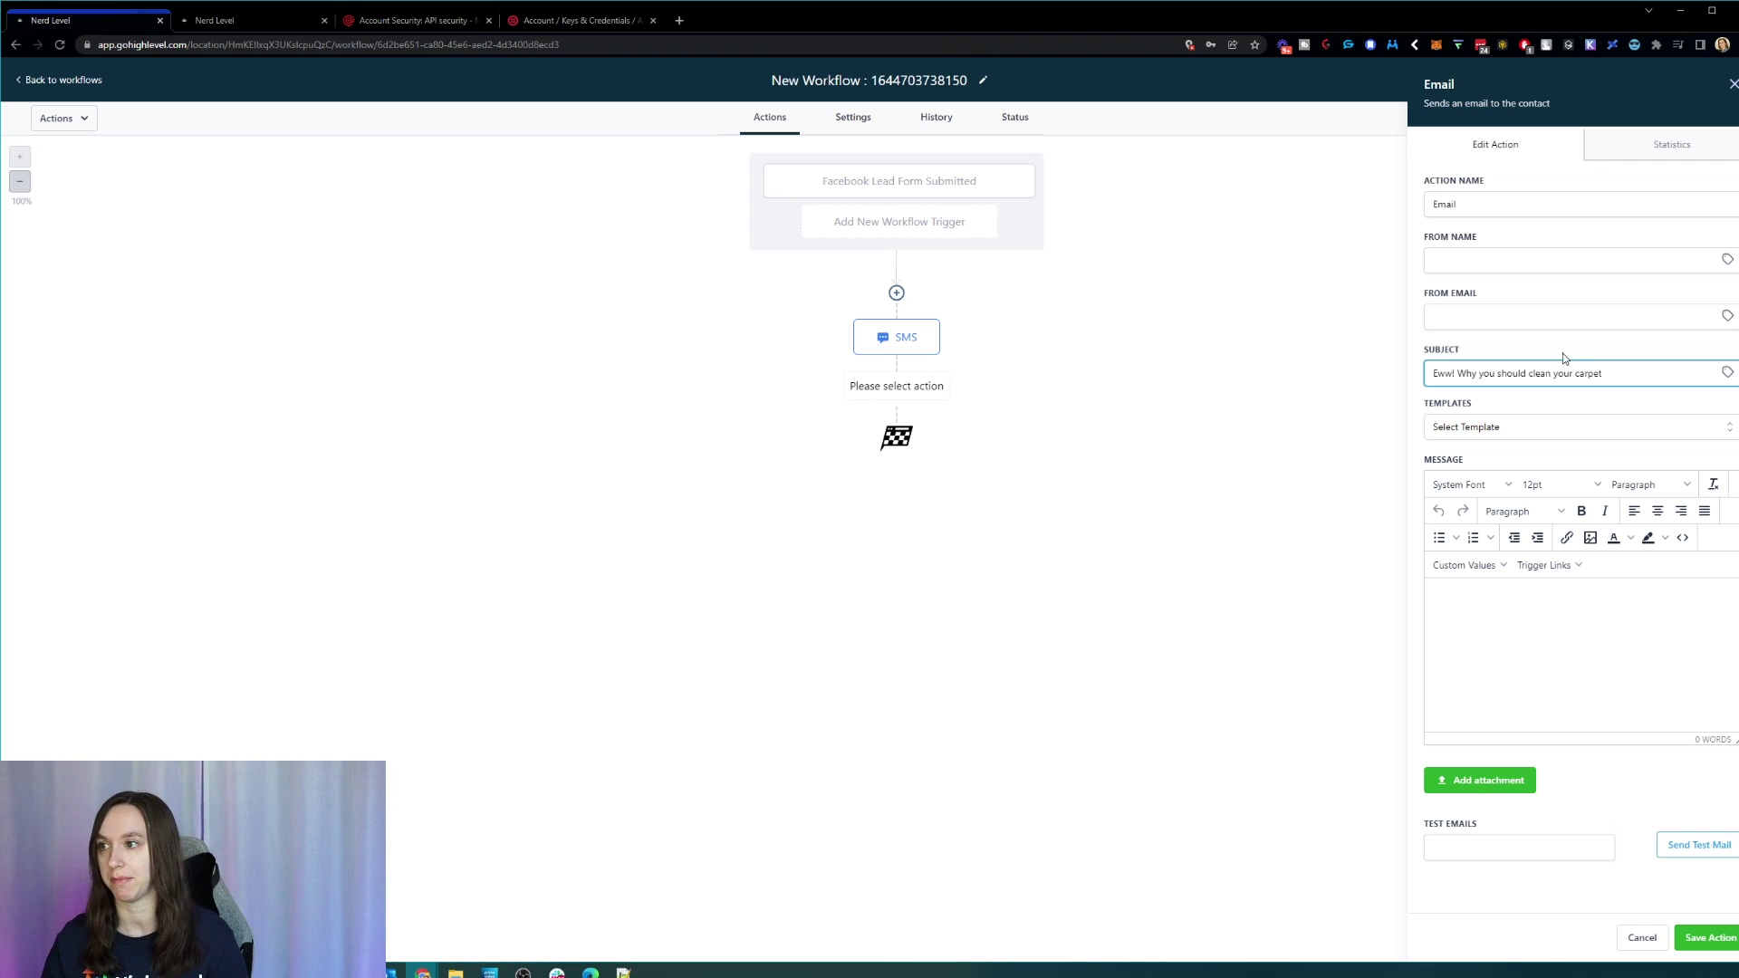
{"action": "left_click_drag", "start_coordinate": [1602, 373], "coordinate": [1356, 373]}
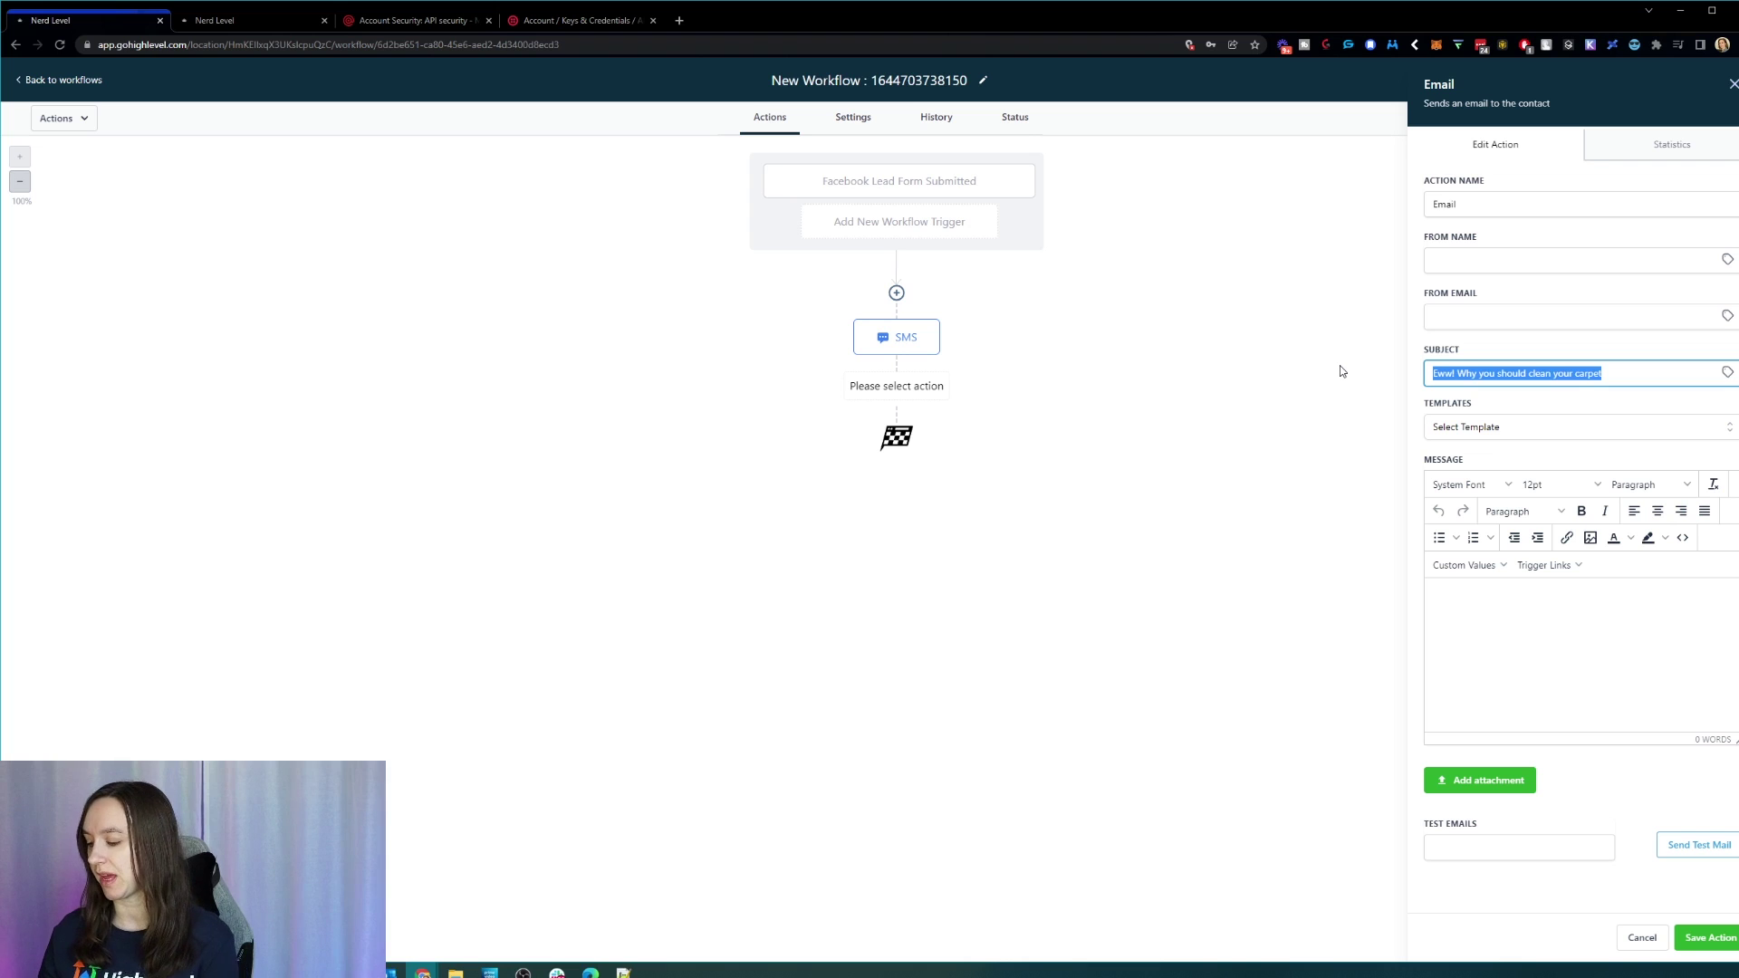
{"action": "key", "text": "BackSpace"}
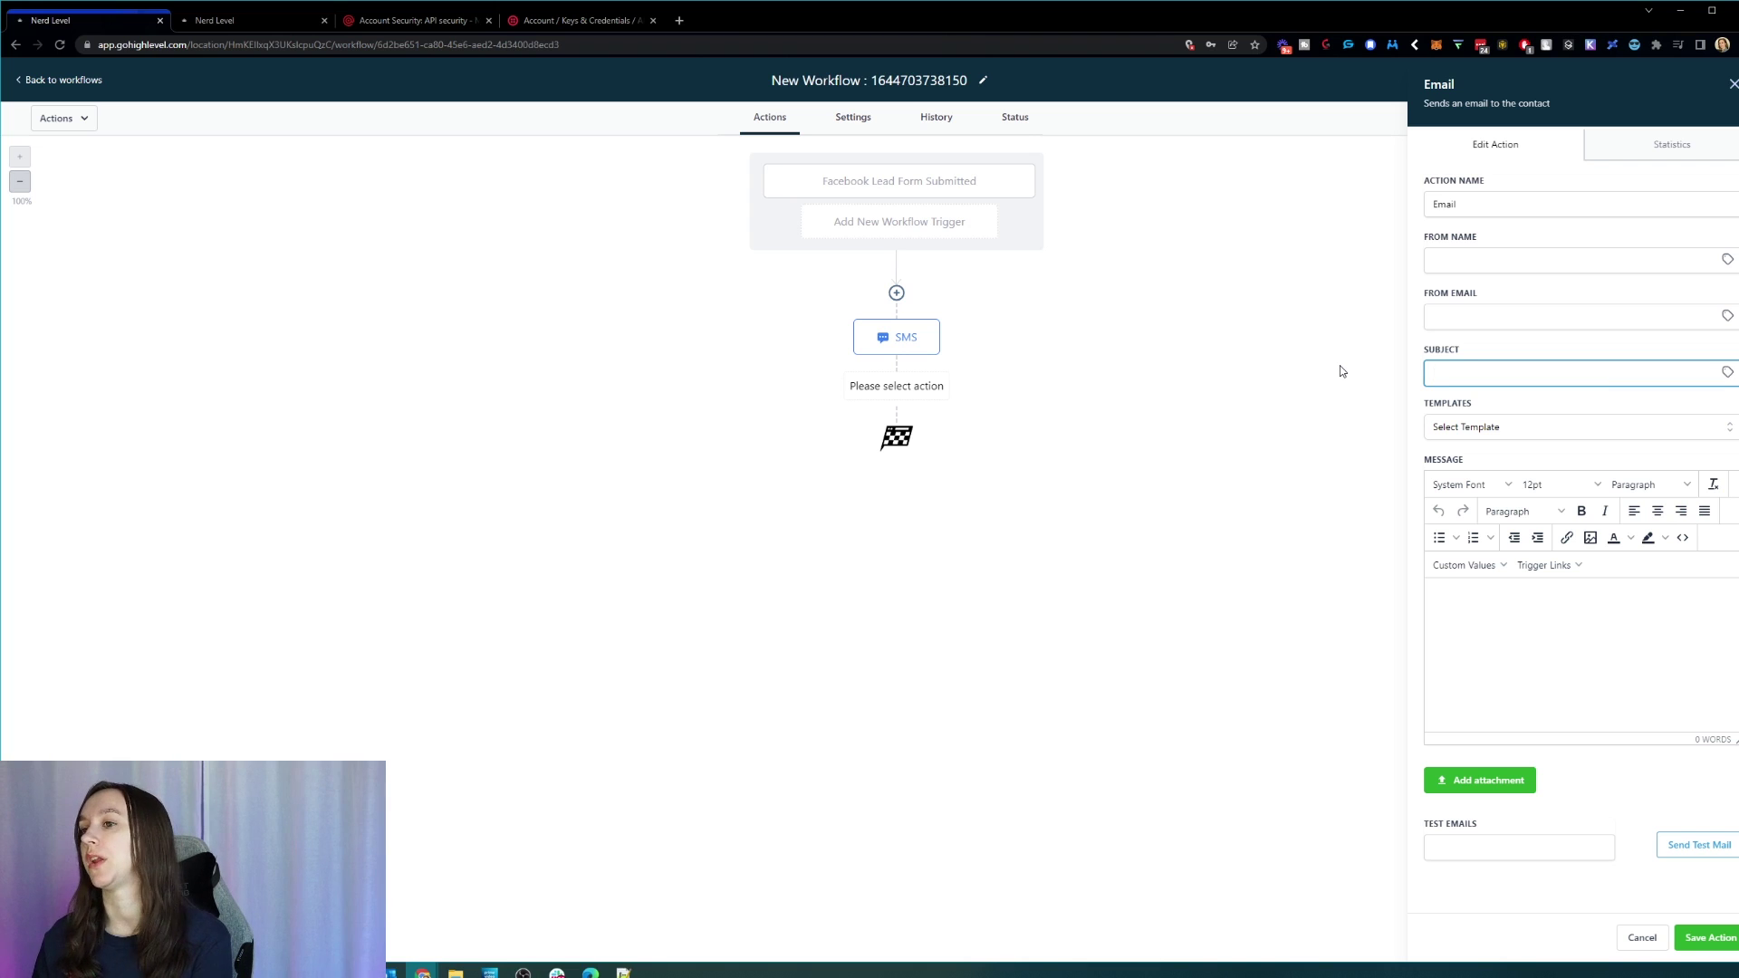
{"action": "type", "text": "Limited"}
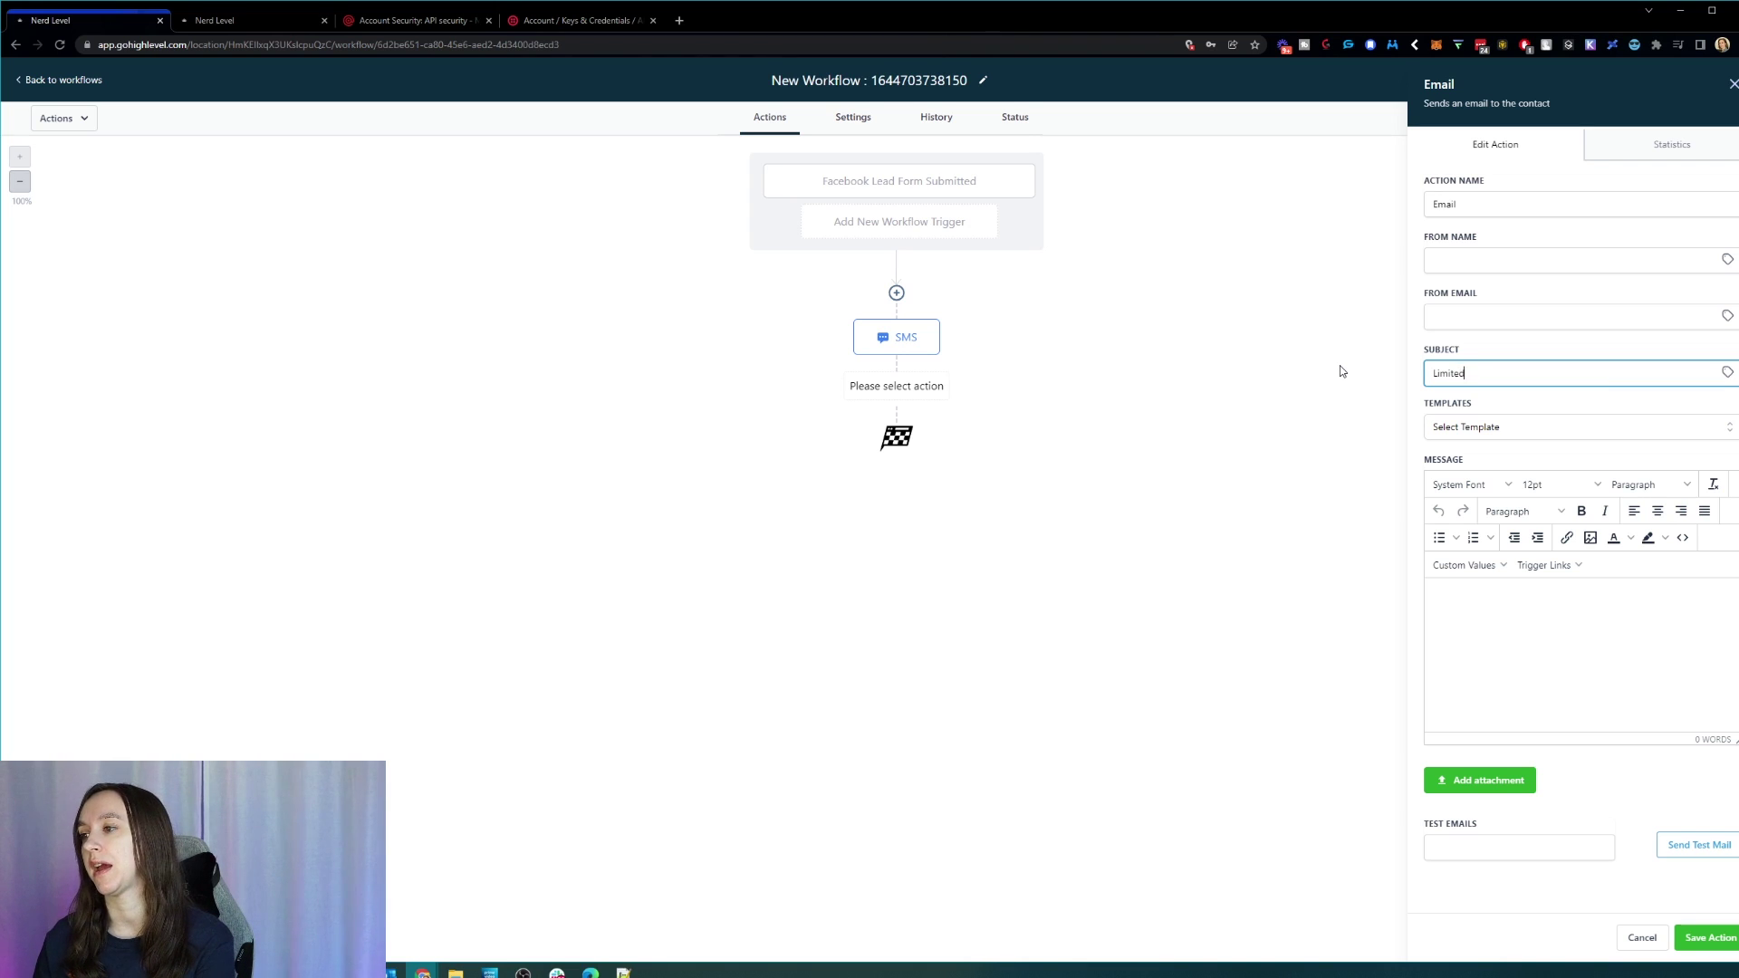
{"action": "type", "text": " time offer! "}
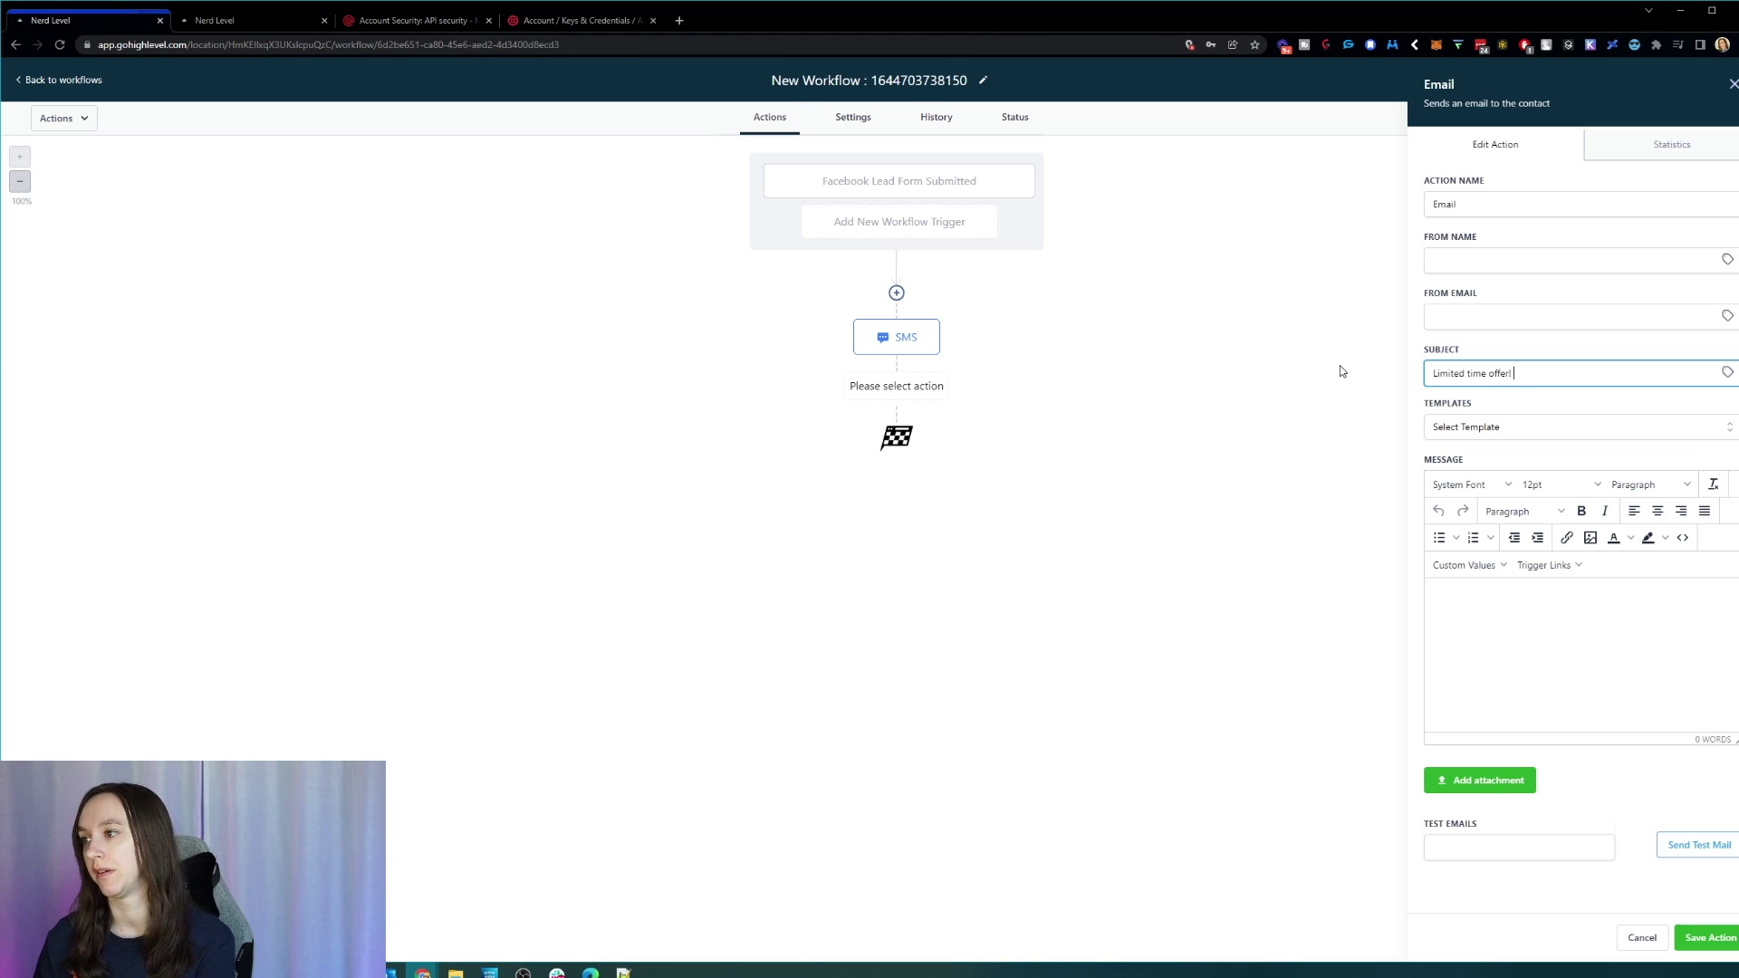
{"action": "type", "text": "ABC C"}
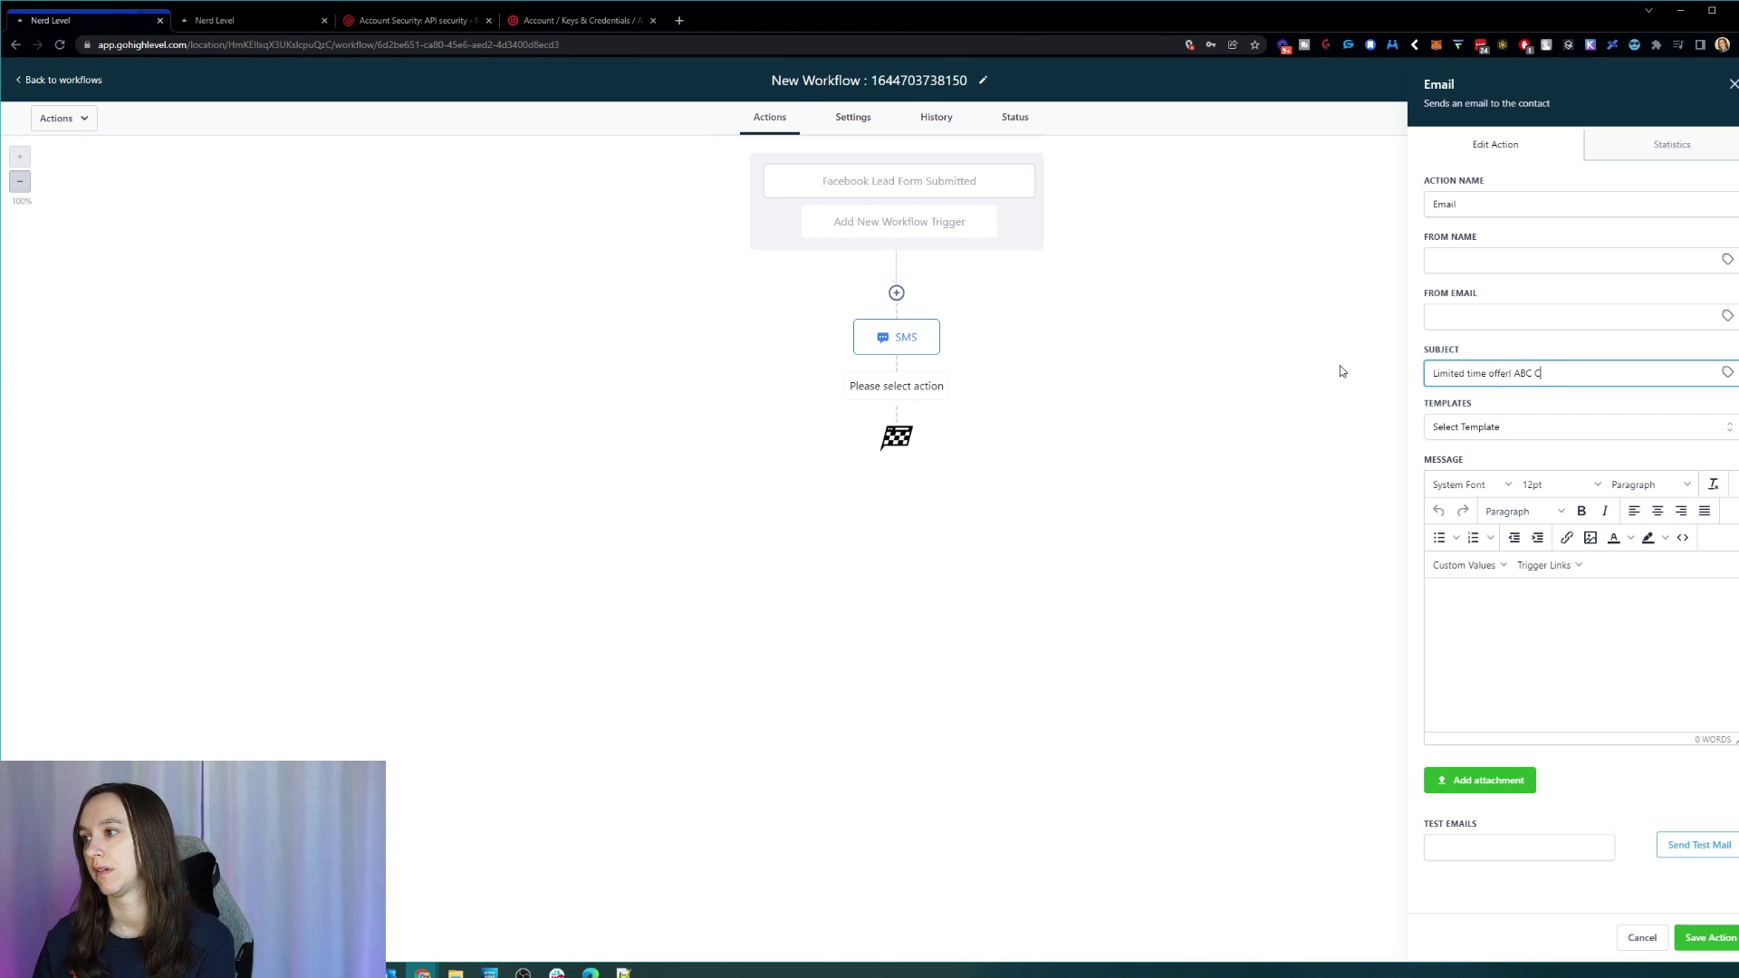
{"action": "type", "text": "arpet Cleaning ("}
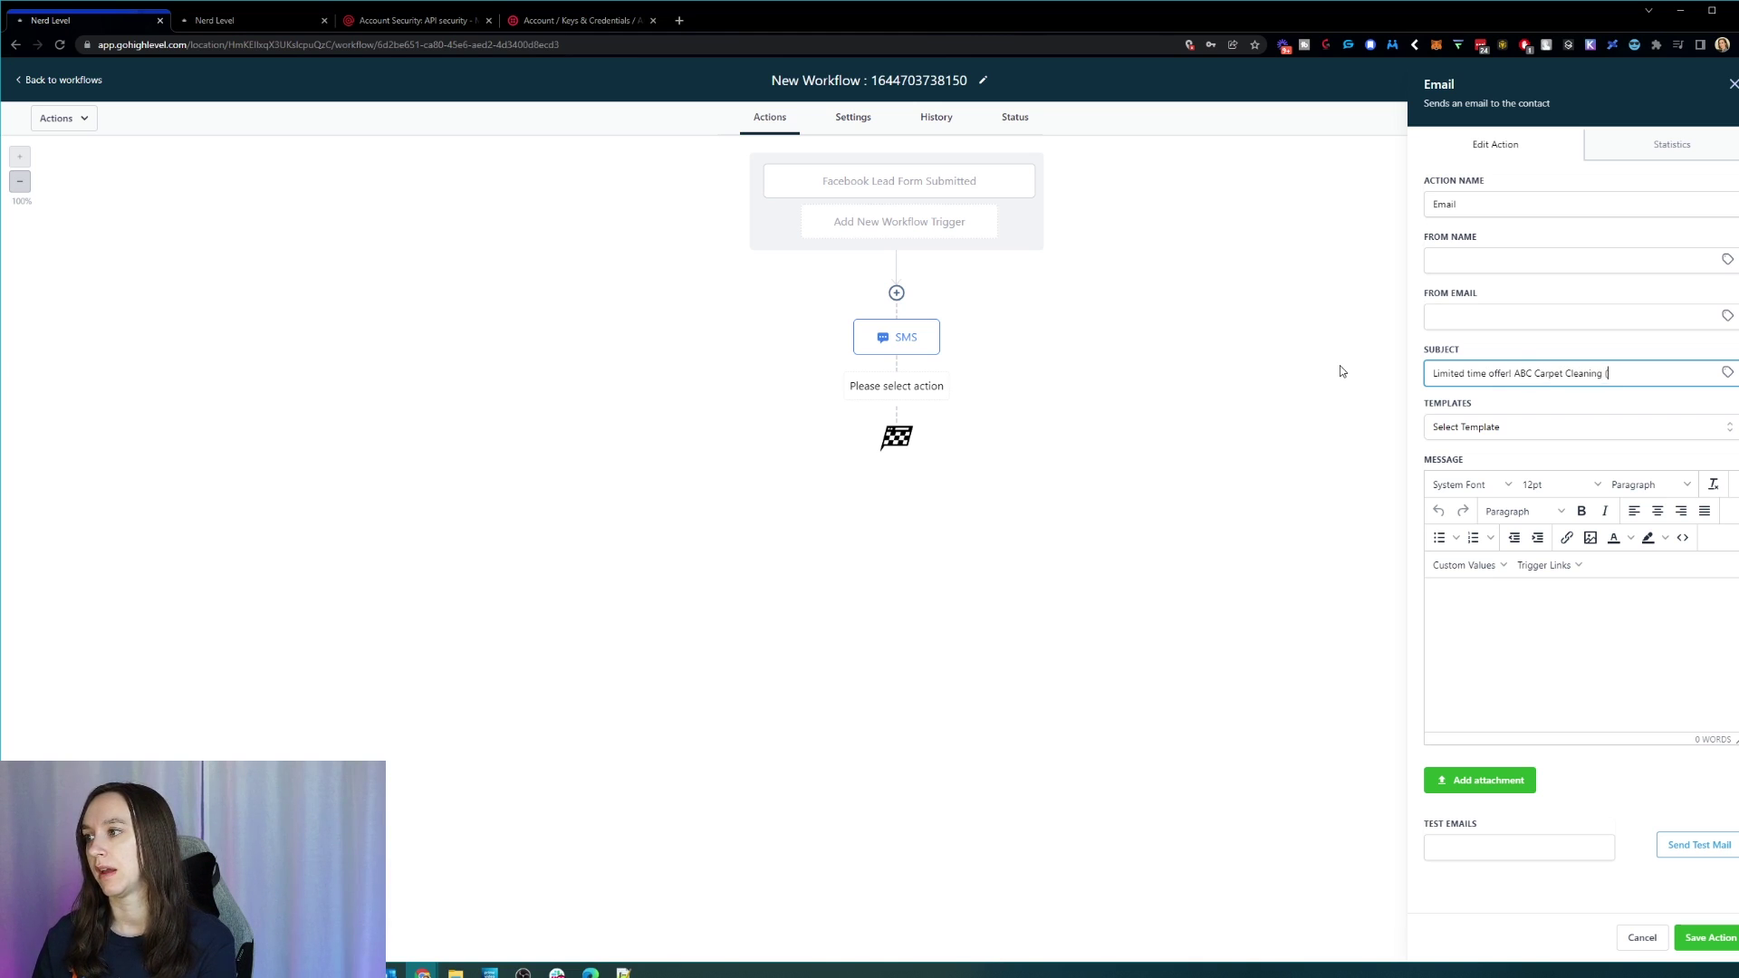
{"action": "type", "text": "Expires Saturday)"}
{"action": "left_click", "coordinate": [1486, 611]}
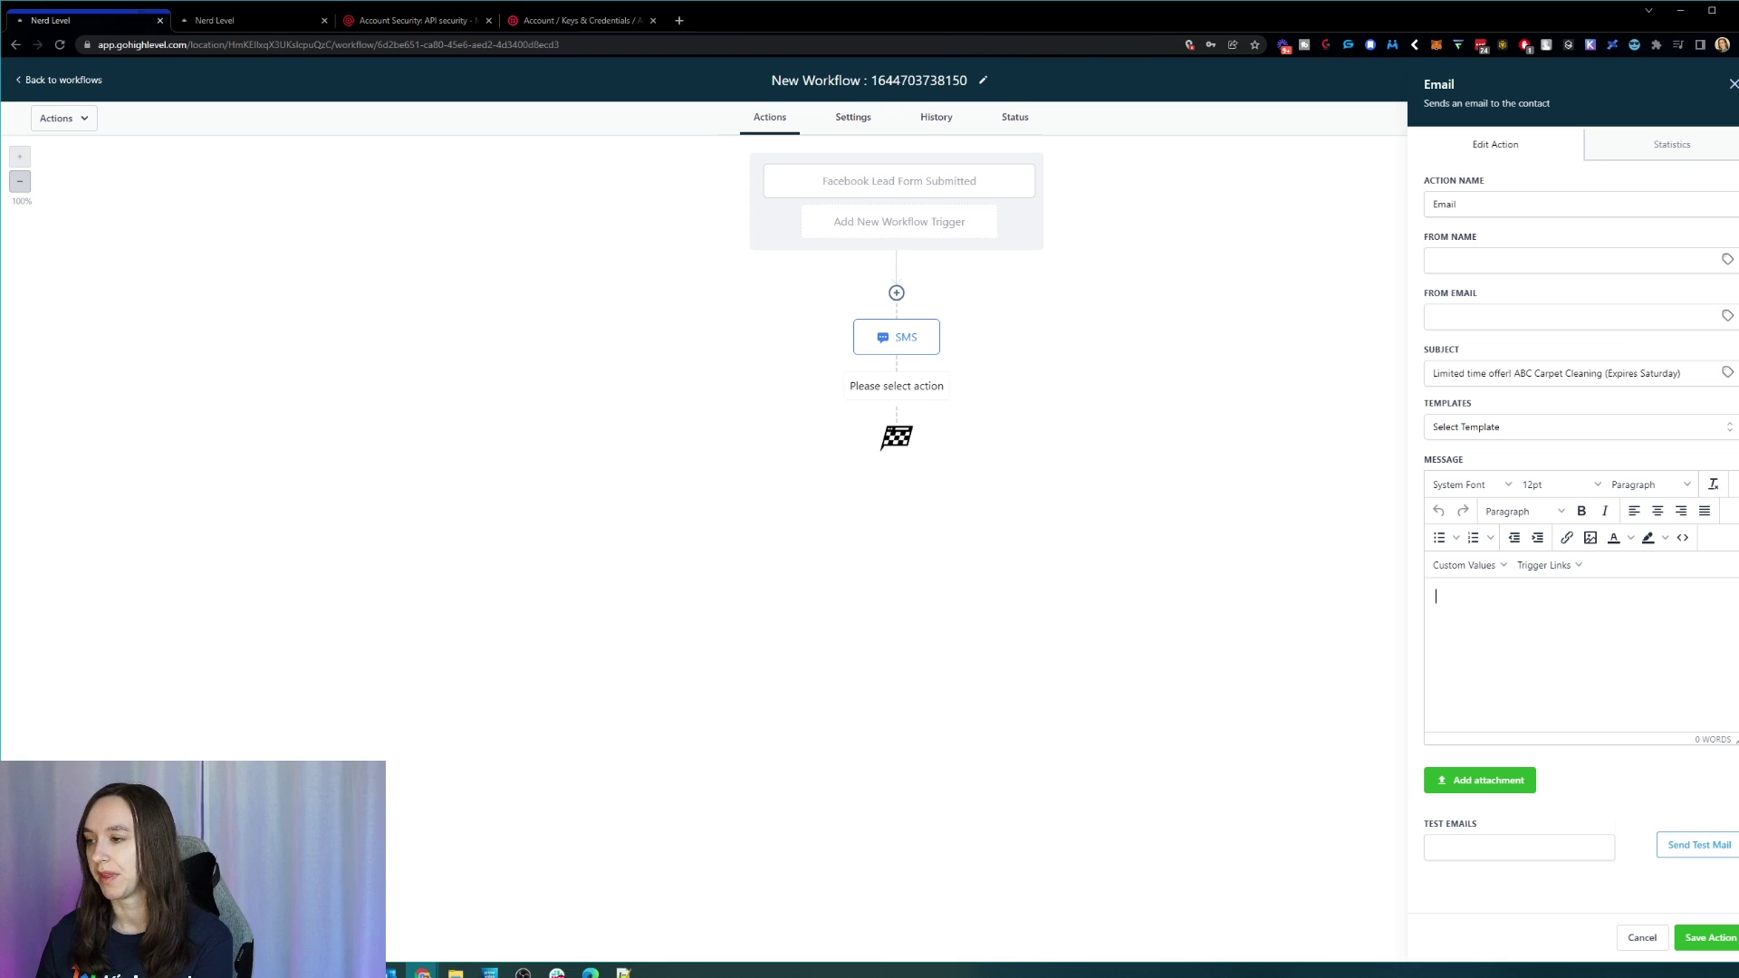
Step: Write the email 'Hey {First Name}, thanks for submitting your info on Facebook...' with a booking line, and save it
{"action": "type", "text": "Hey"}
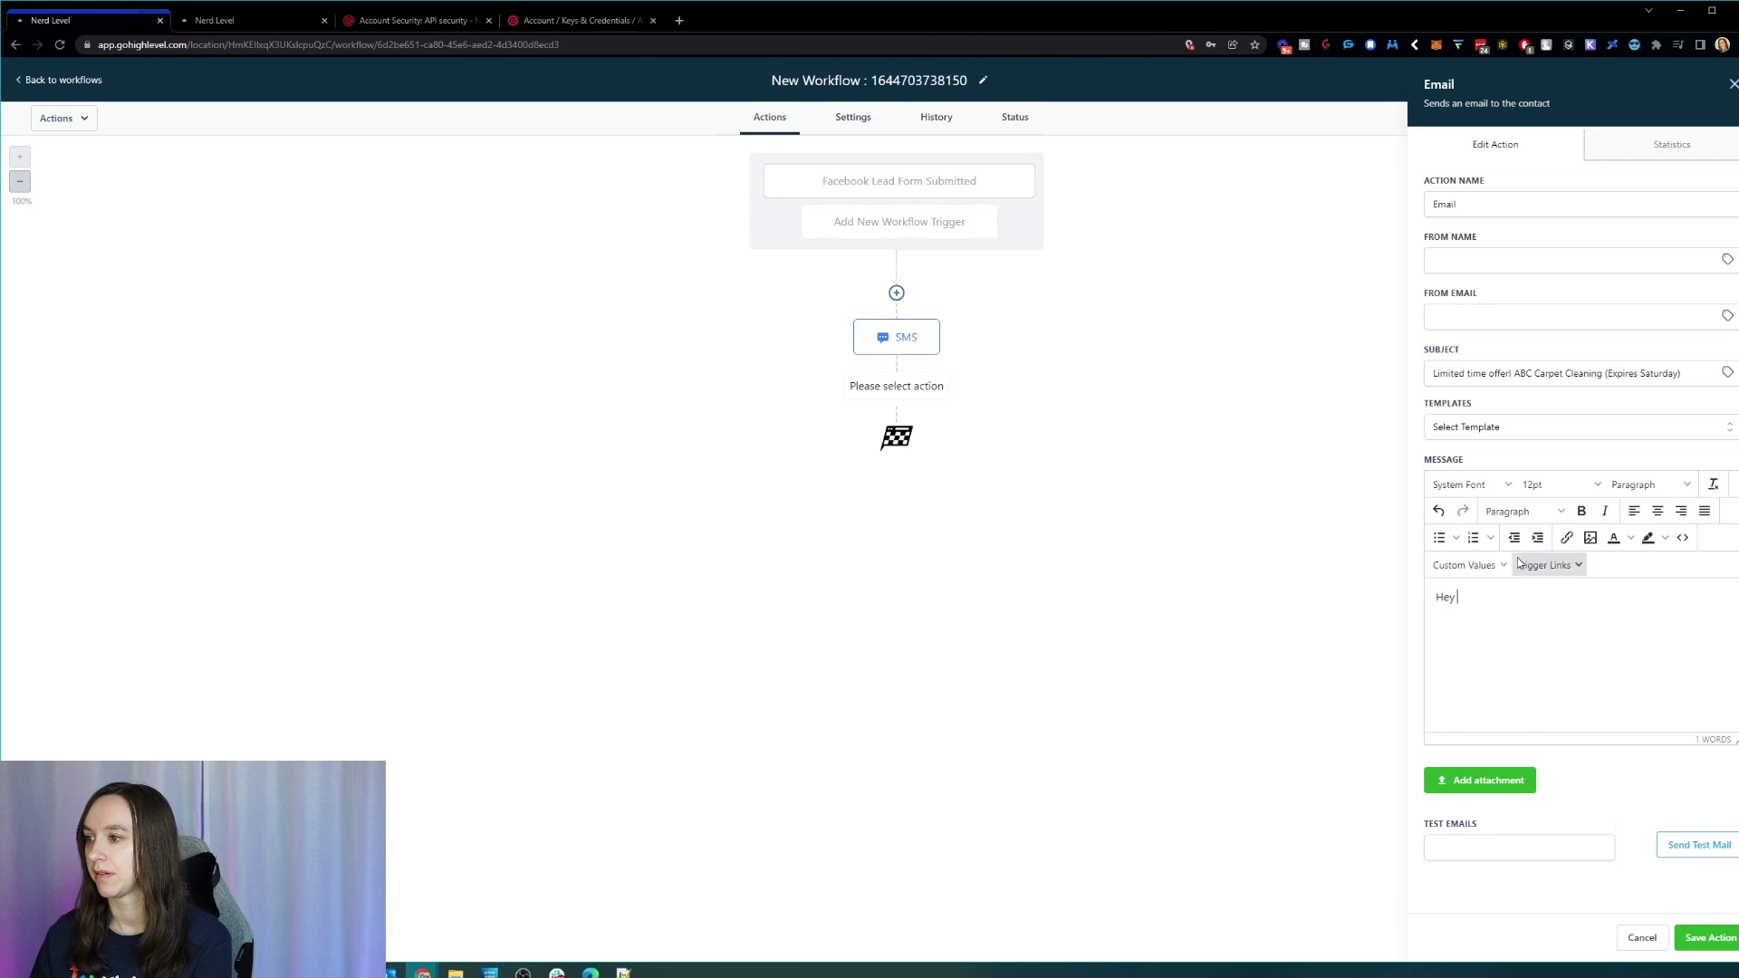
{"action": "left_click", "coordinate": [1476, 564]}
{"action": "mouse_move", "coordinate": [1503, 591]}
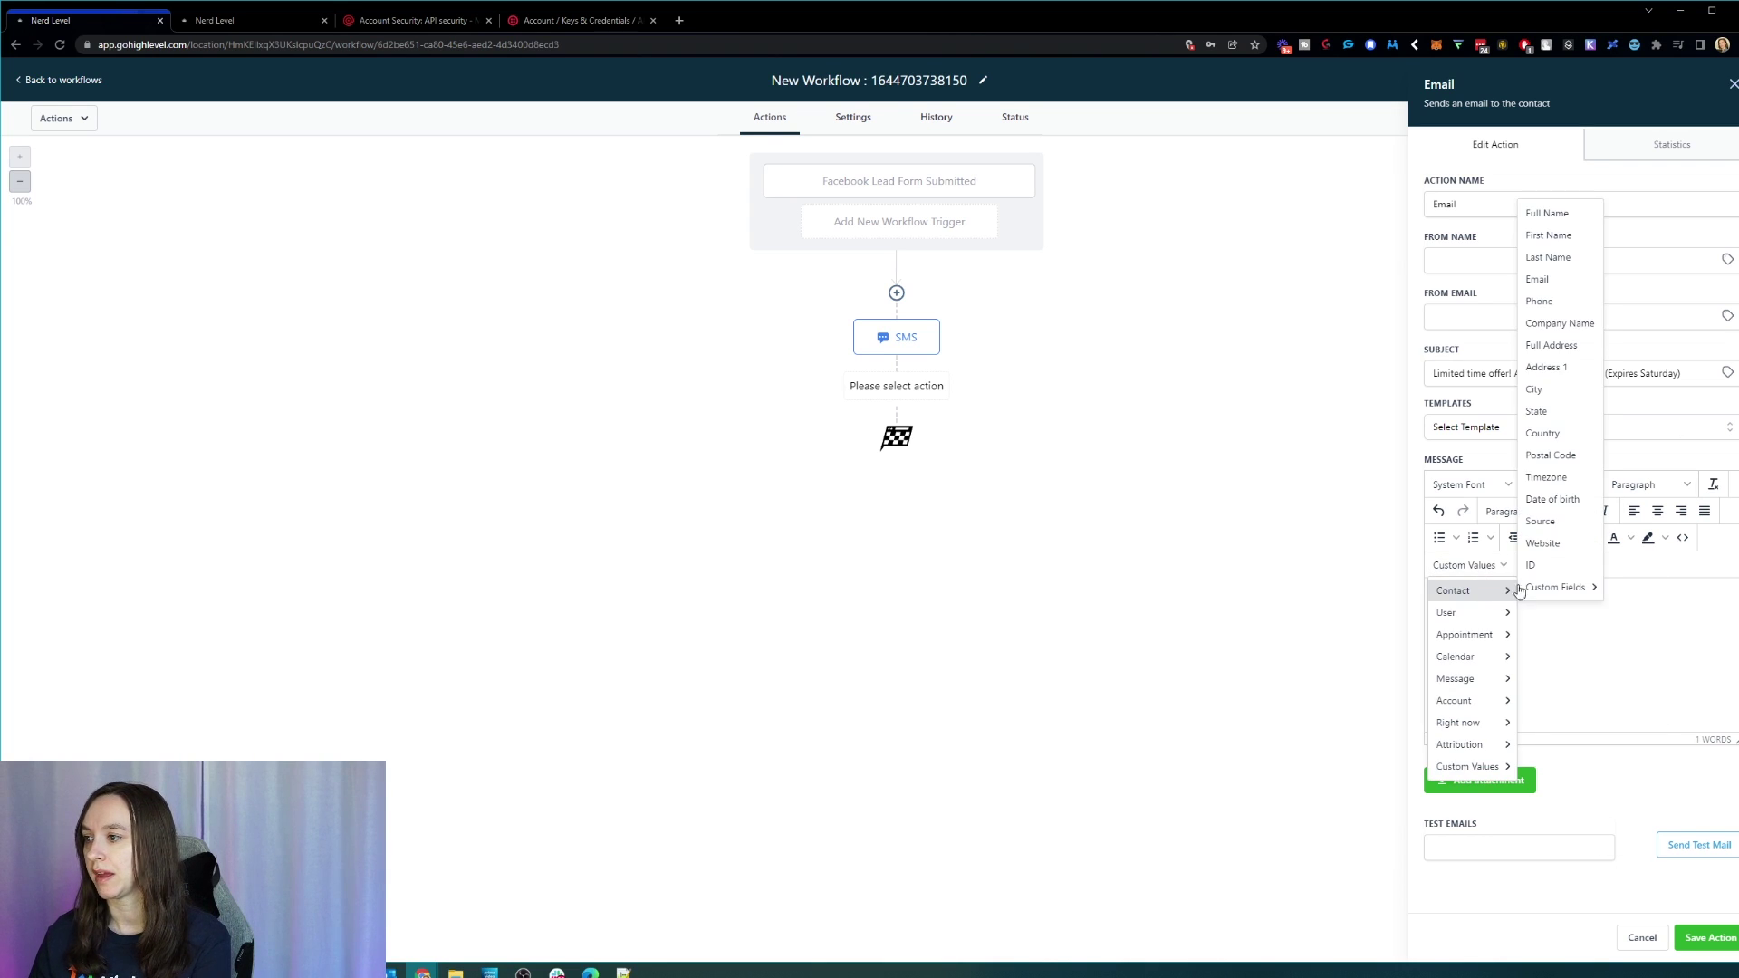
{"action": "left_click", "coordinate": [1556, 235]}
{"action": "type", "text": ", th"}
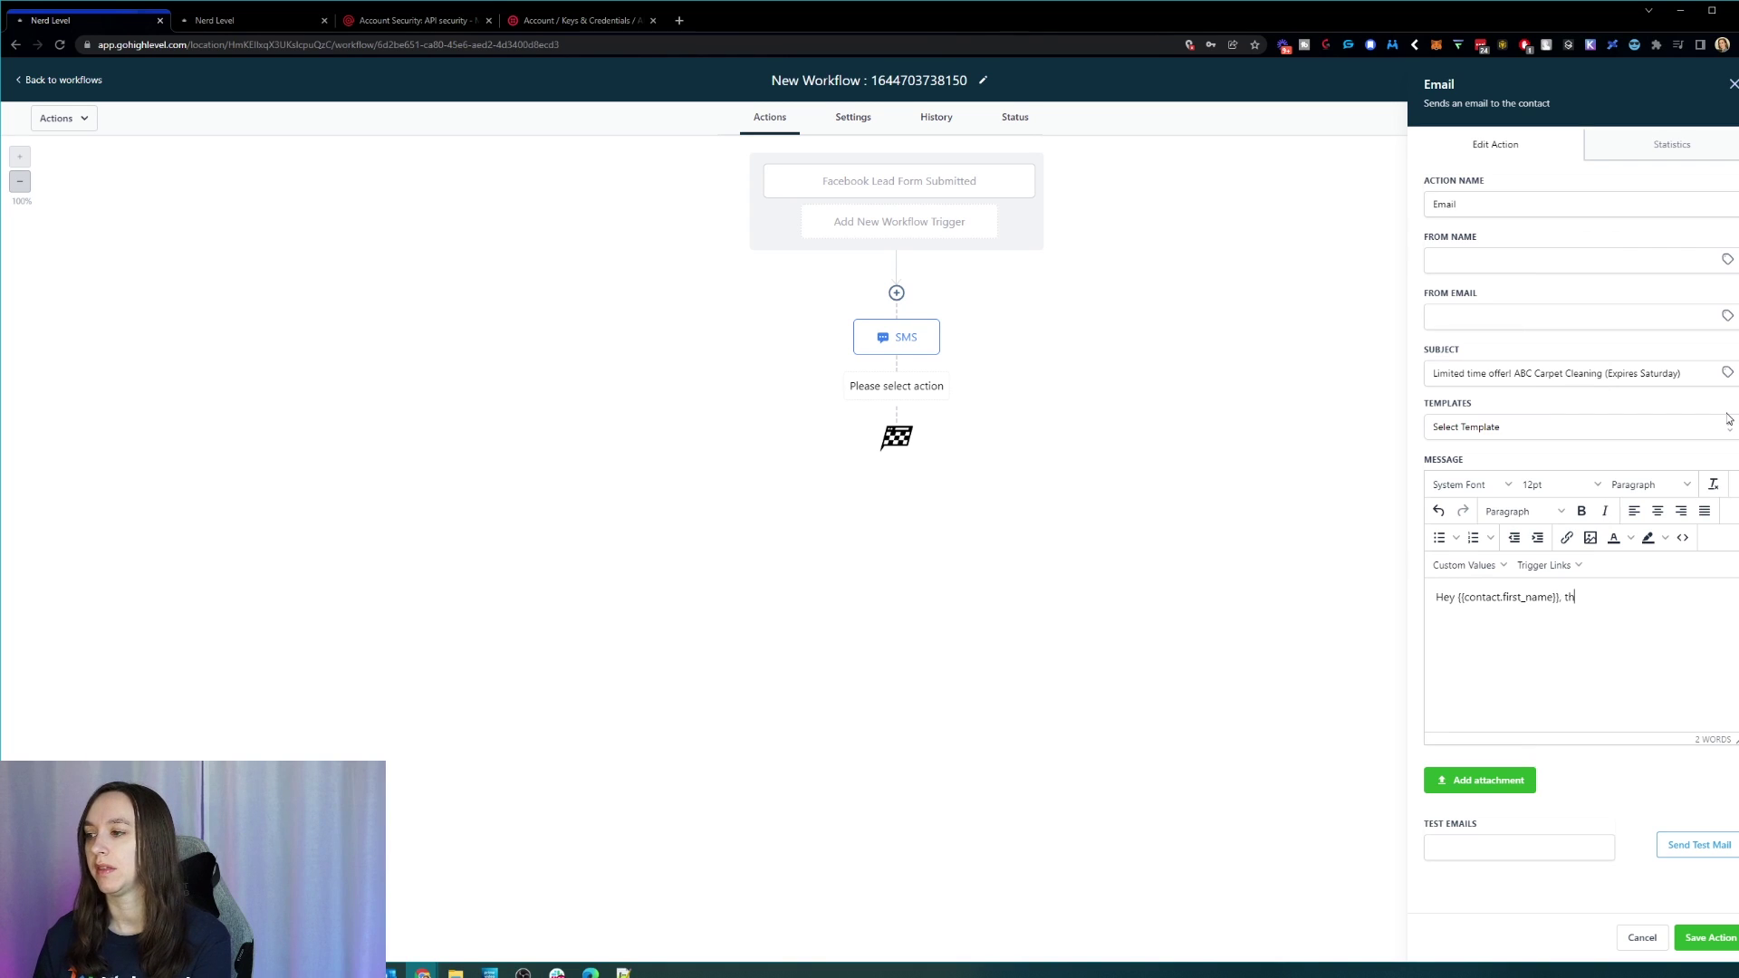
{"action": "type", "text": "anks for submitting"}
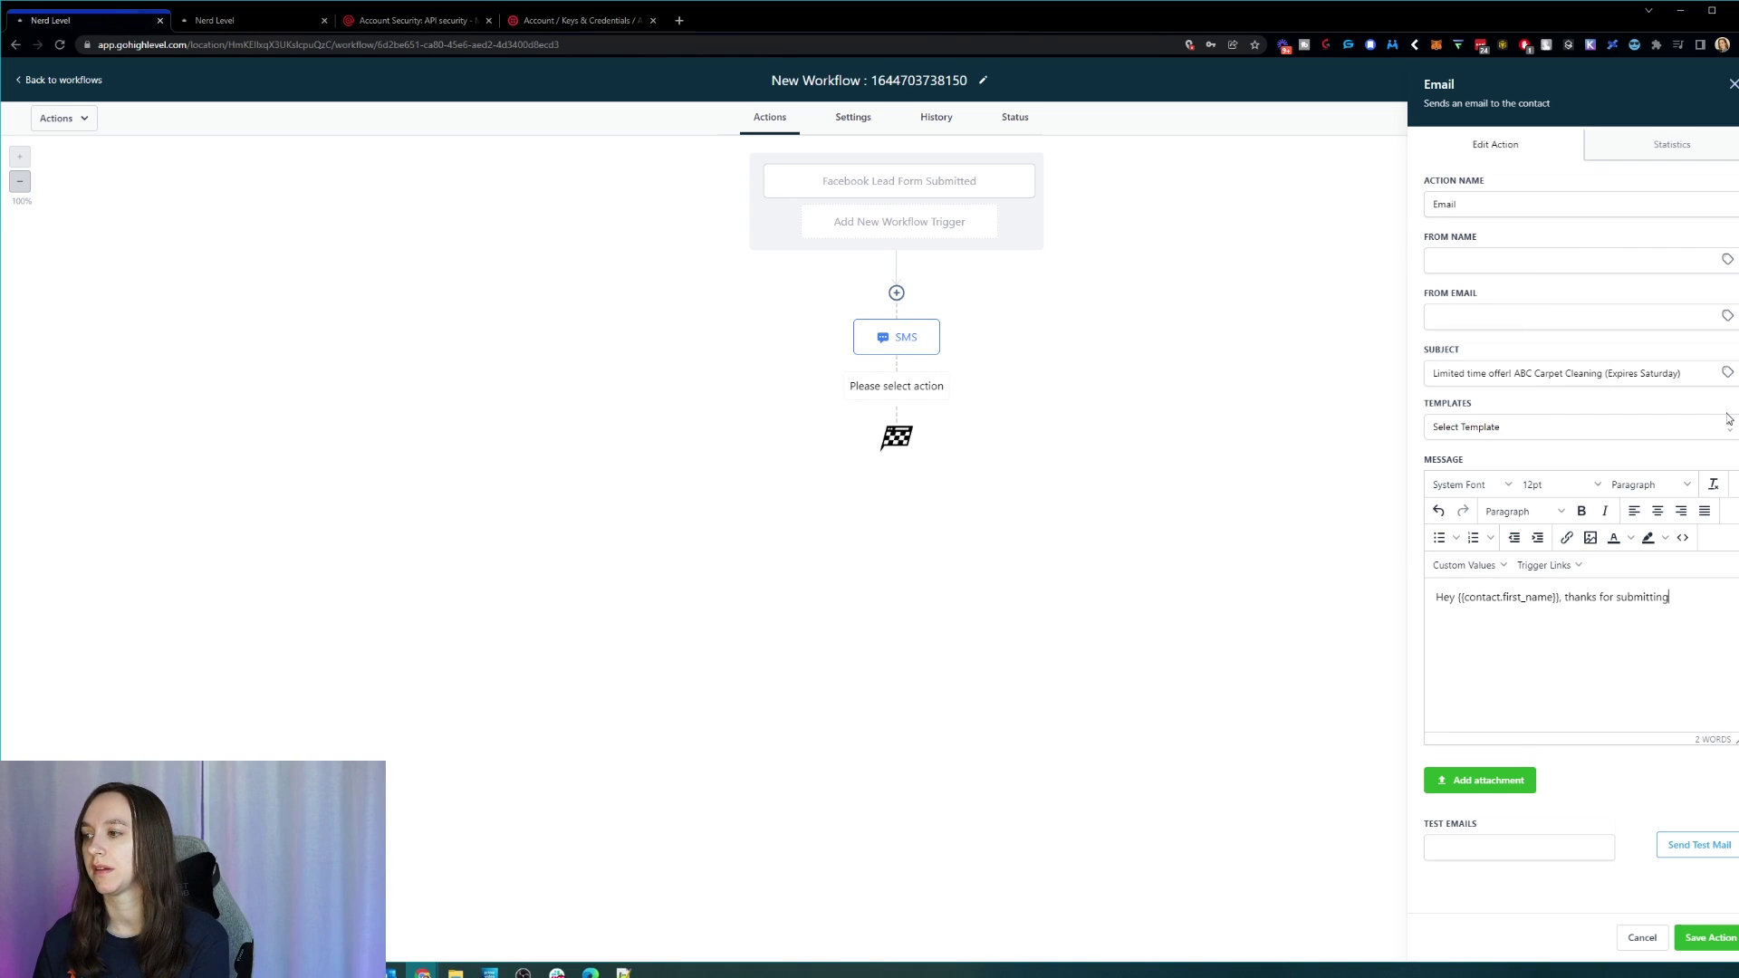
{"action": "type", "text": " your info on "}
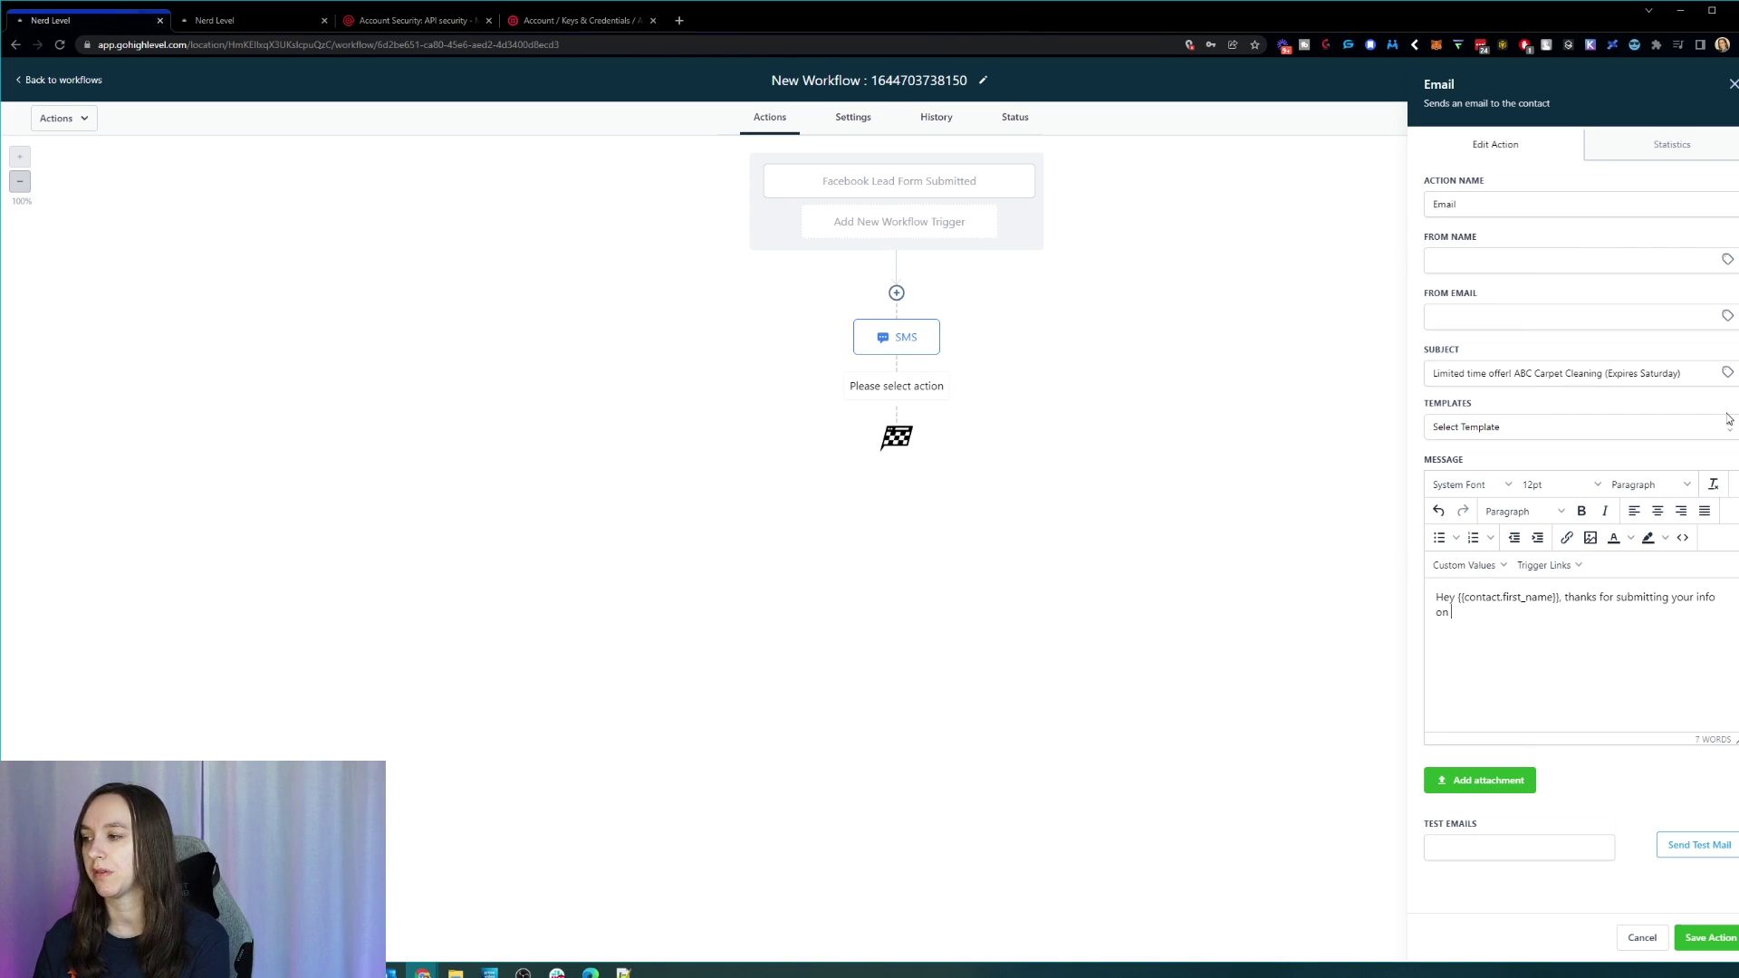
{"action": "type", "text": "Facebook to get y"}
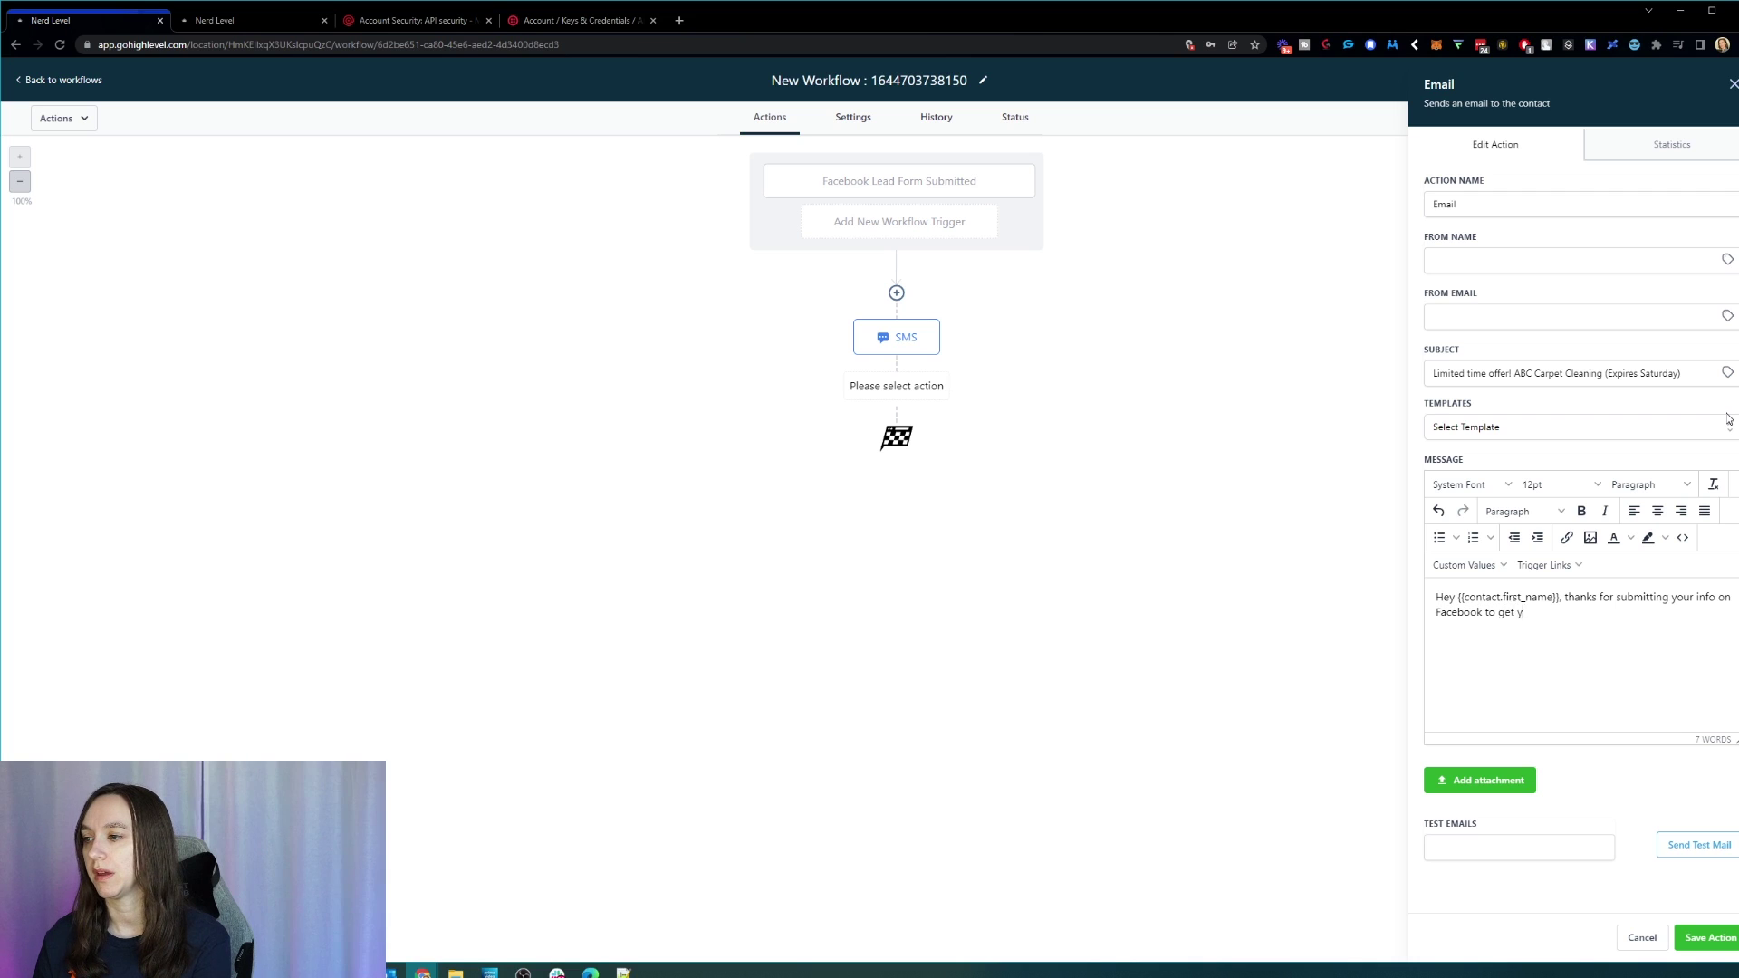
{"action": "type", "text": "our carpets clea"}
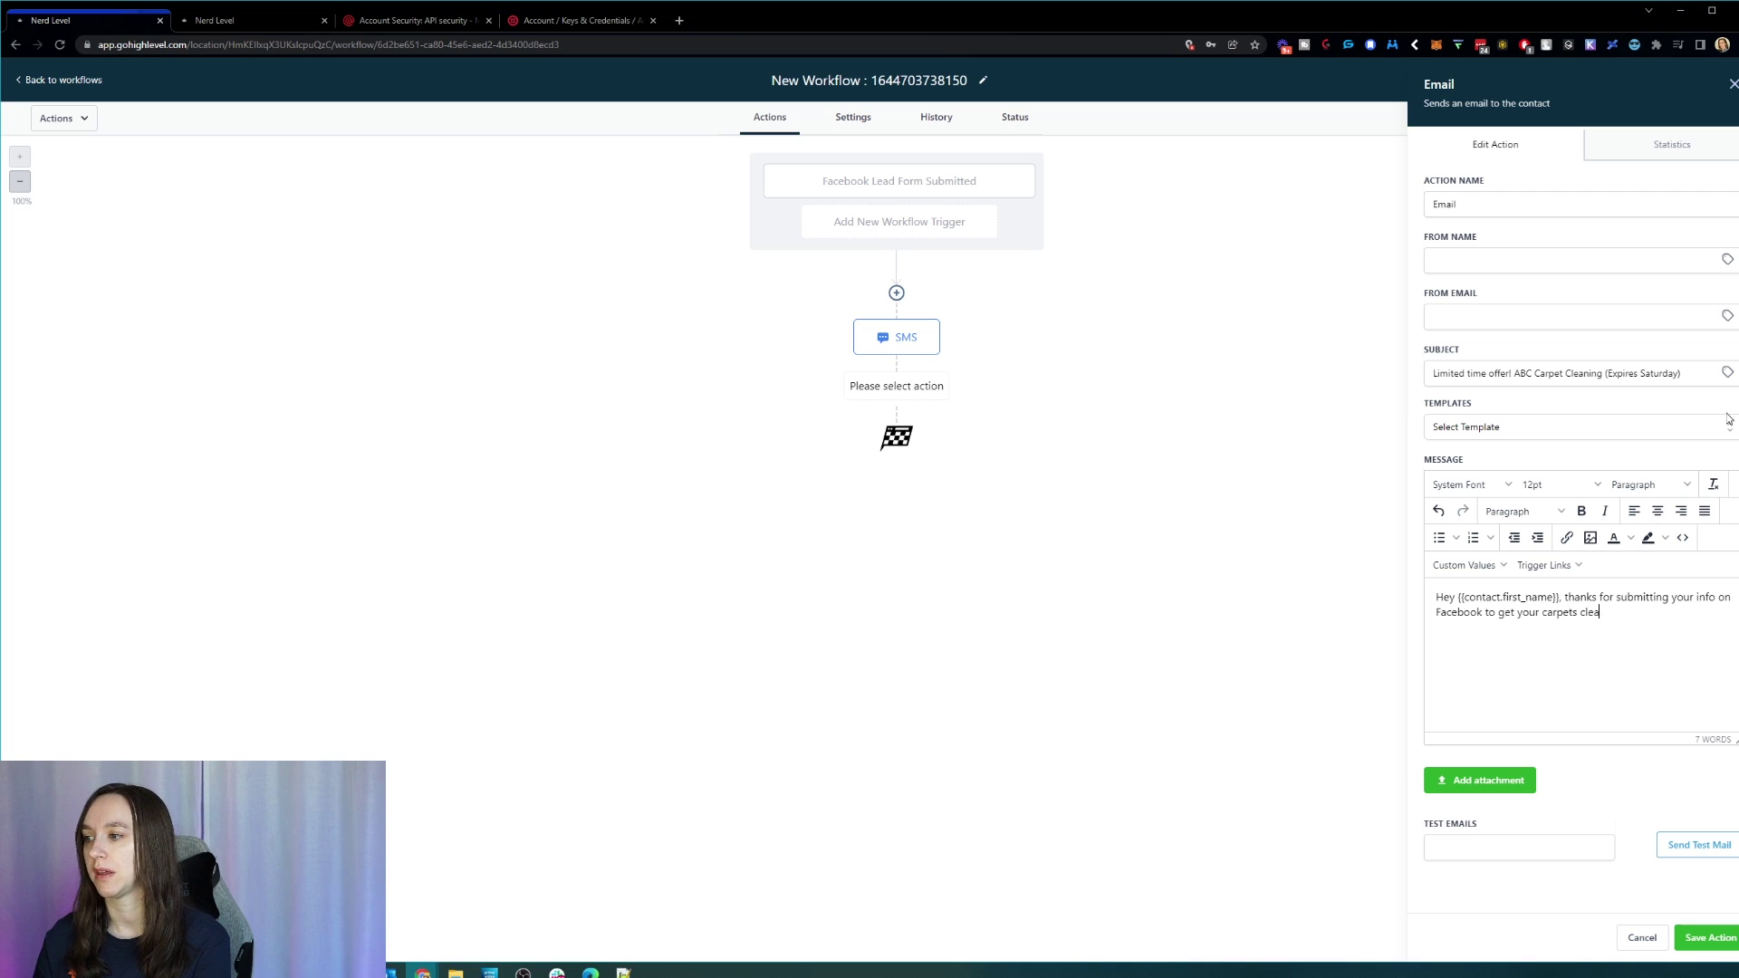
{"action": "type", "text": "ned. You can book "}
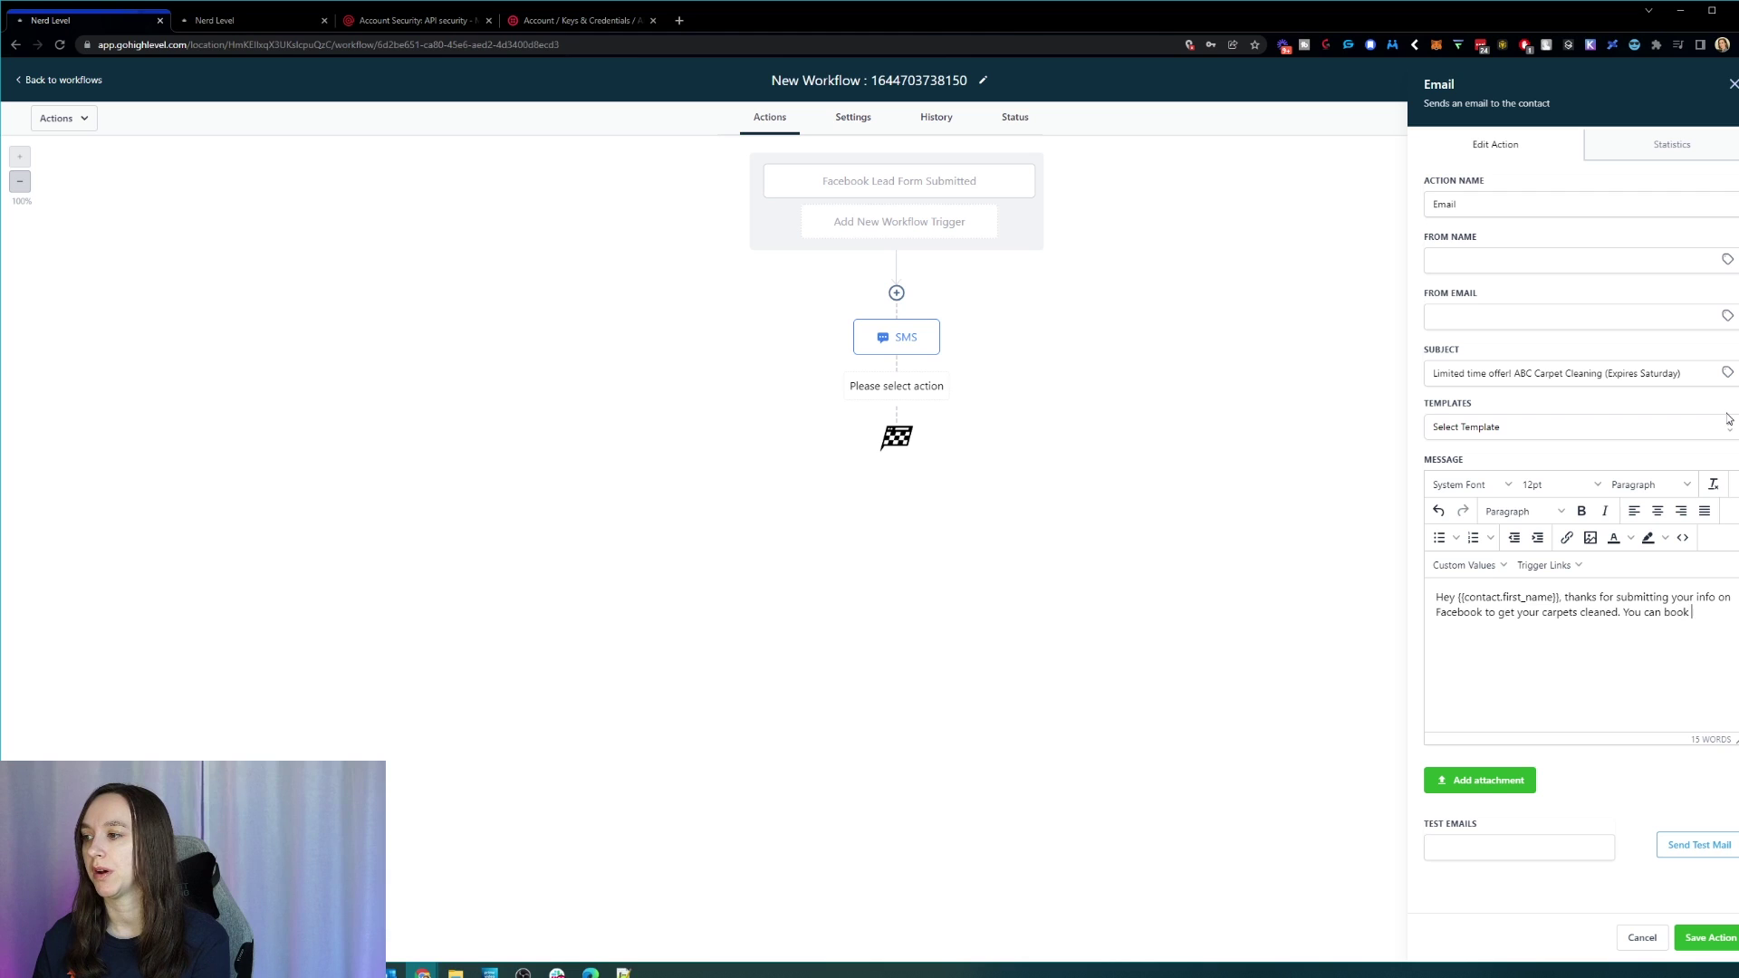
{"action": "type", "text": "an appointment here:"}
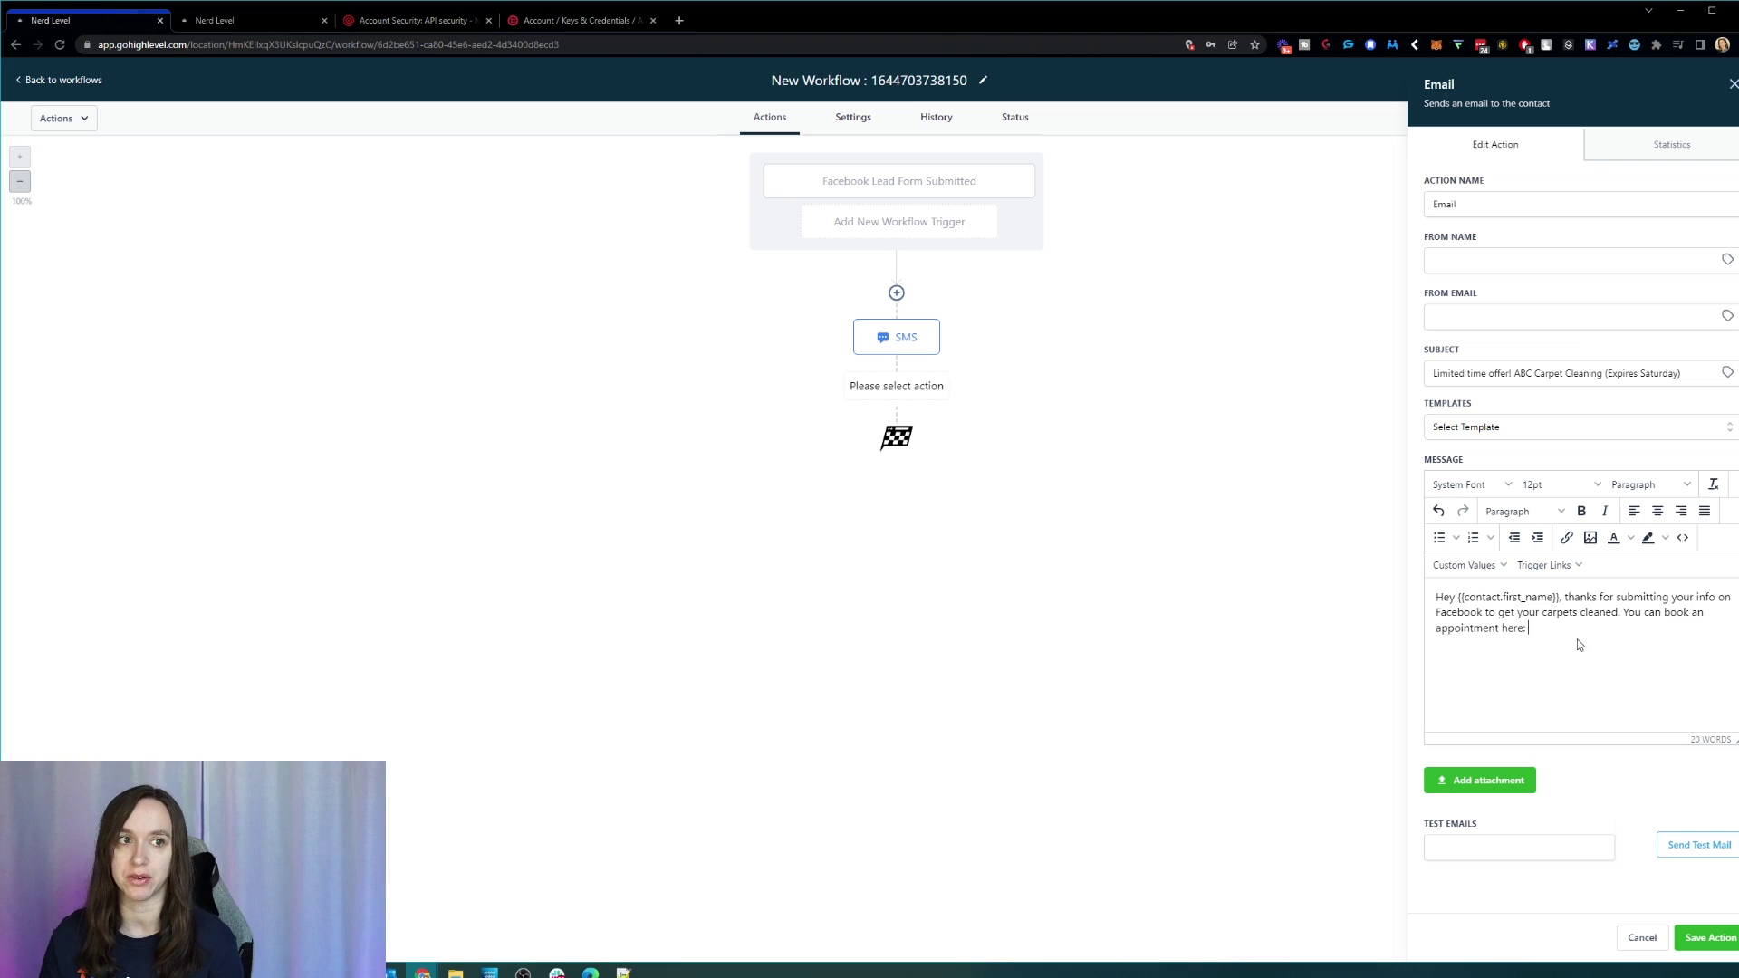
{"action": "left_click", "coordinate": [1709, 938]}
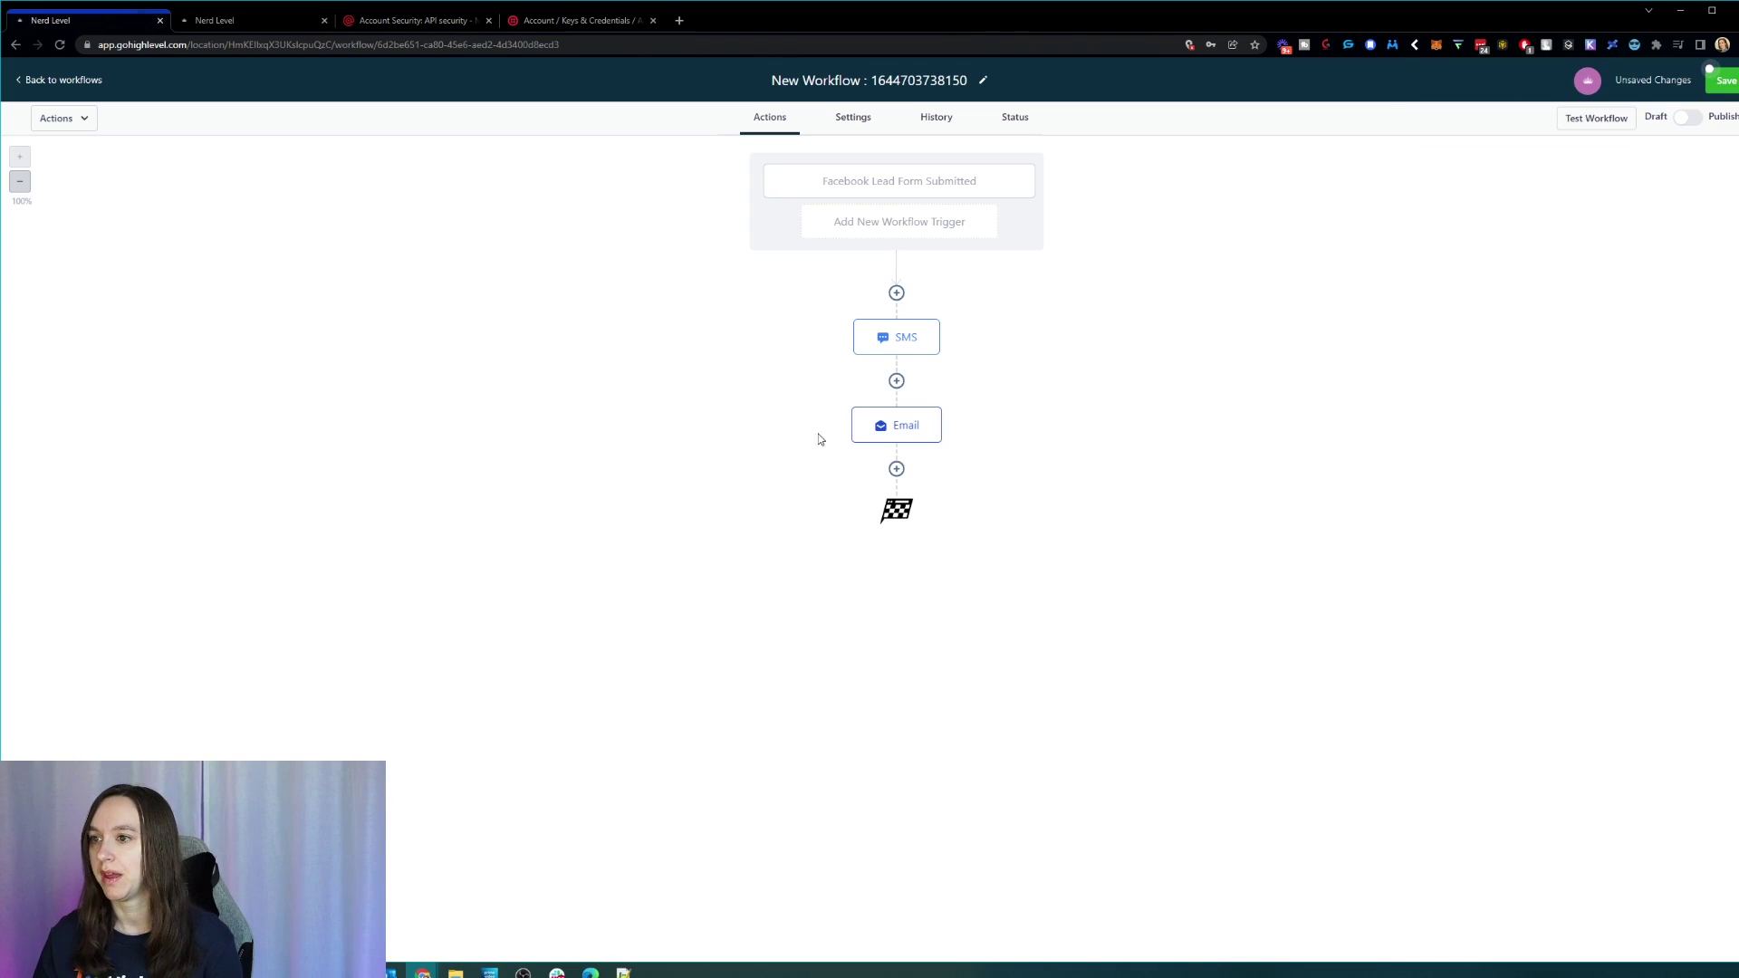
Step: Add a Voicemail action as the next step below the Email
{"action": "left_click", "coordinate": [896, 470]}
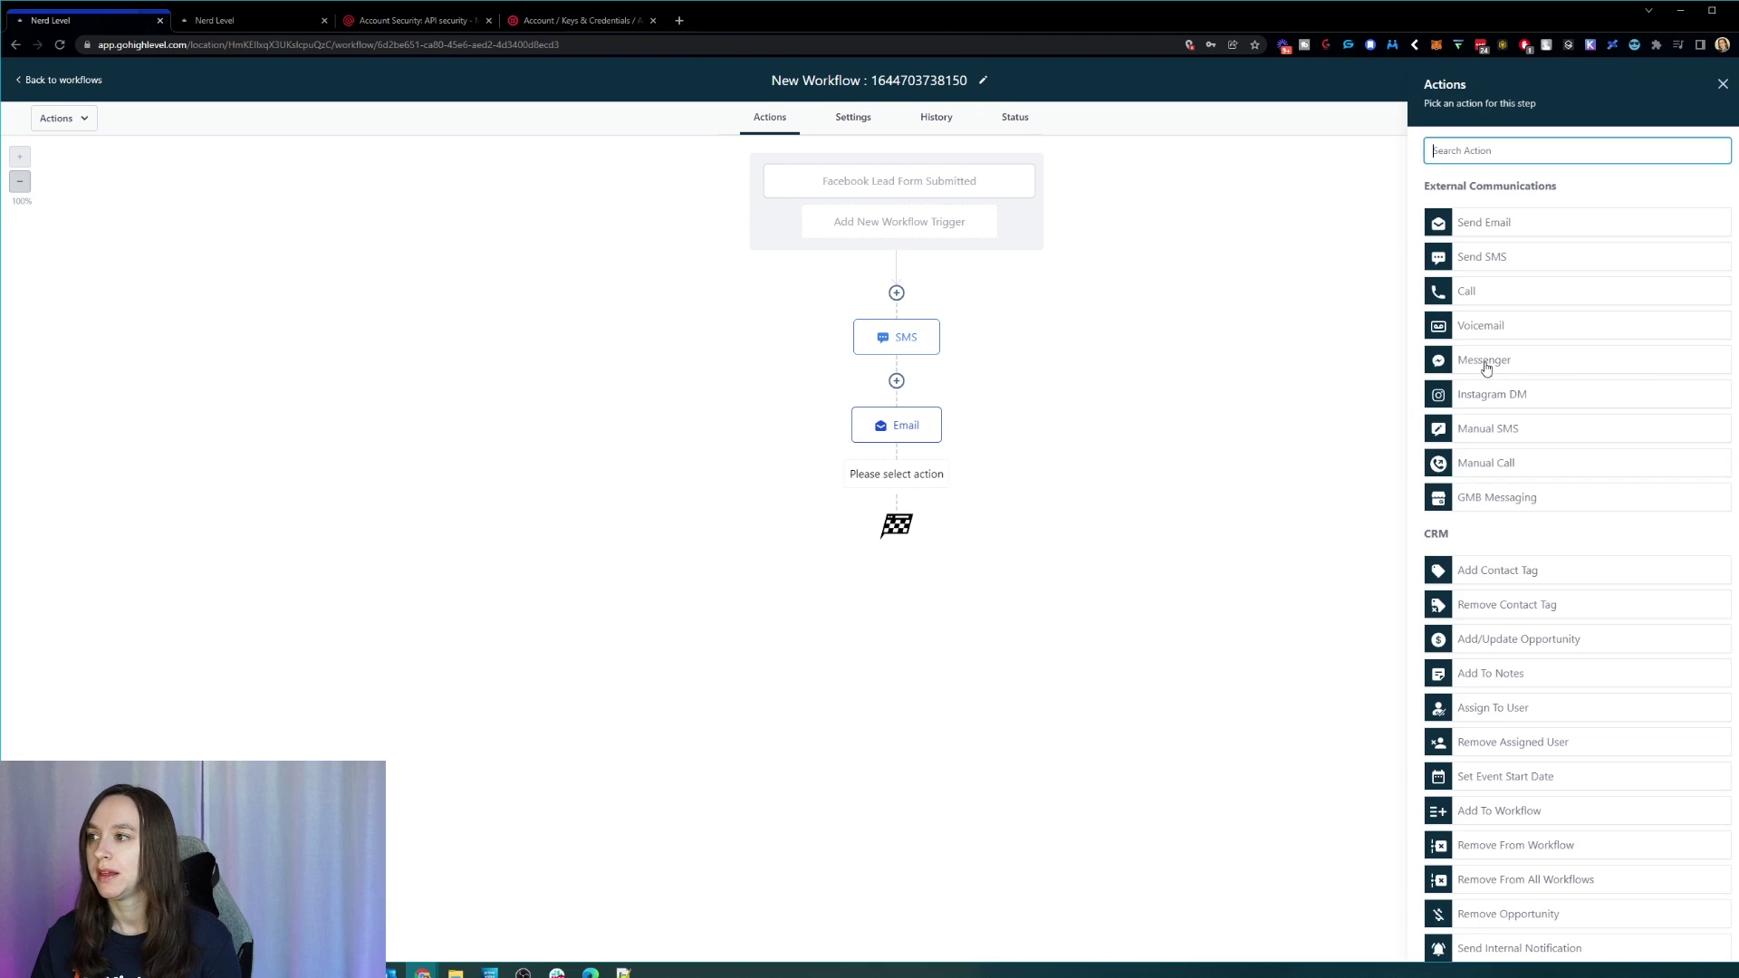
{"action": "left_click", "coordinate": [1546, 333]}
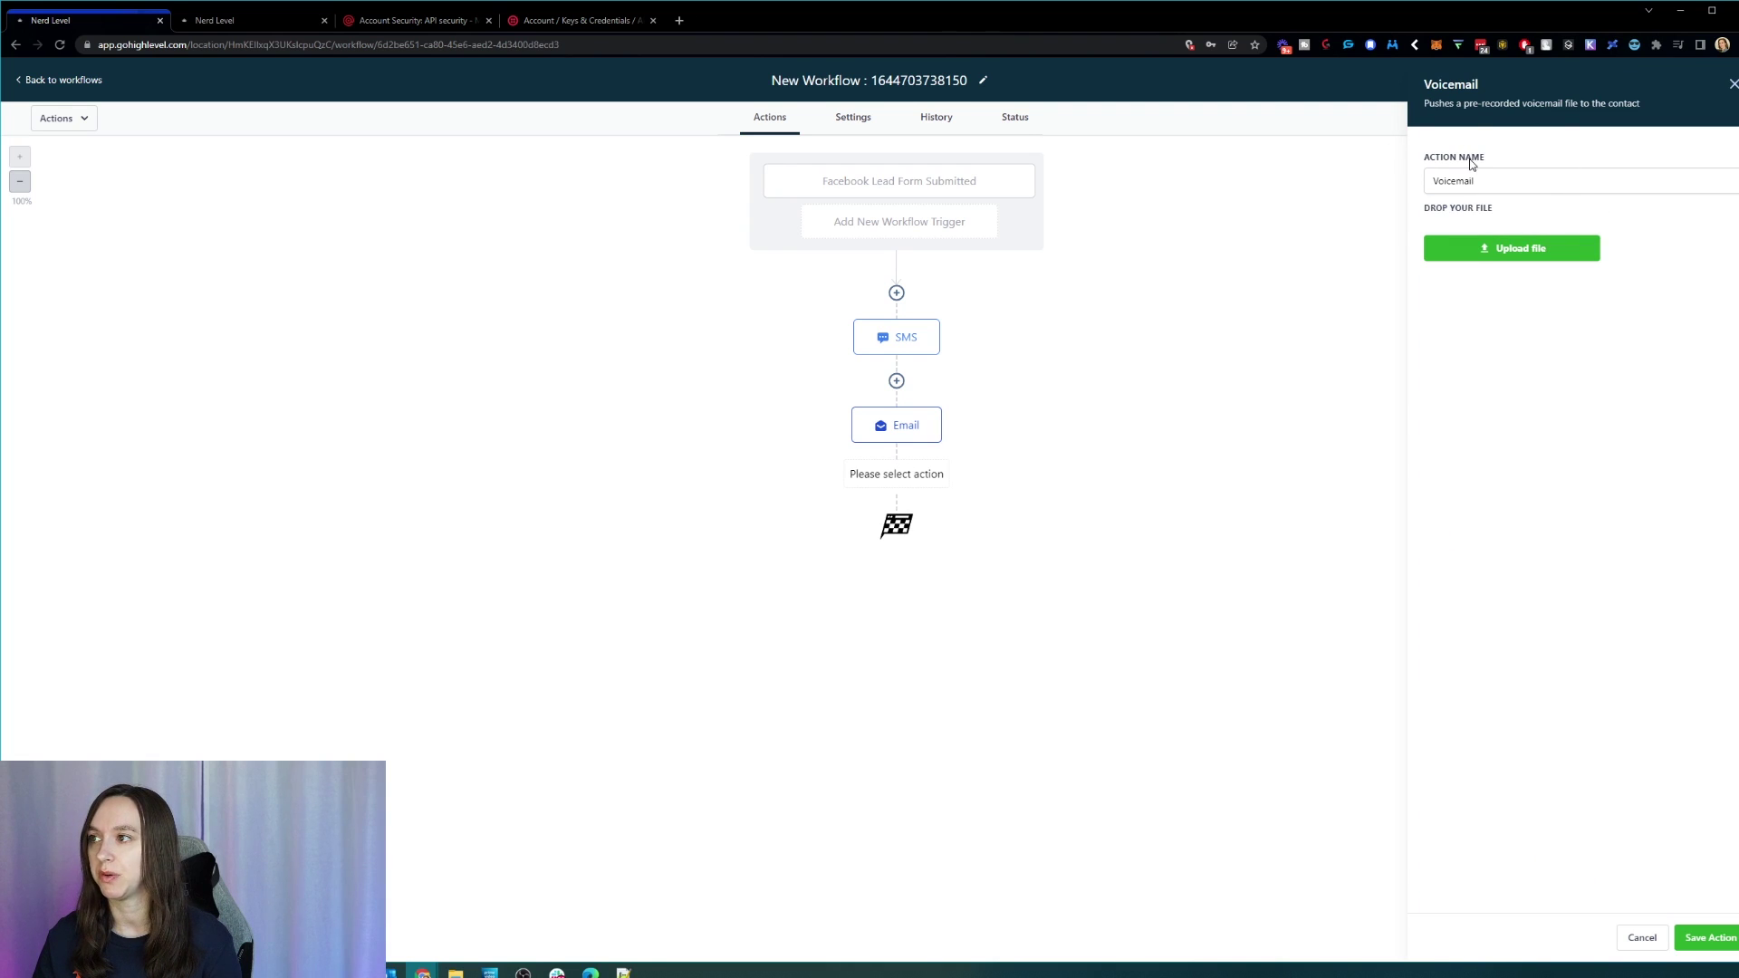
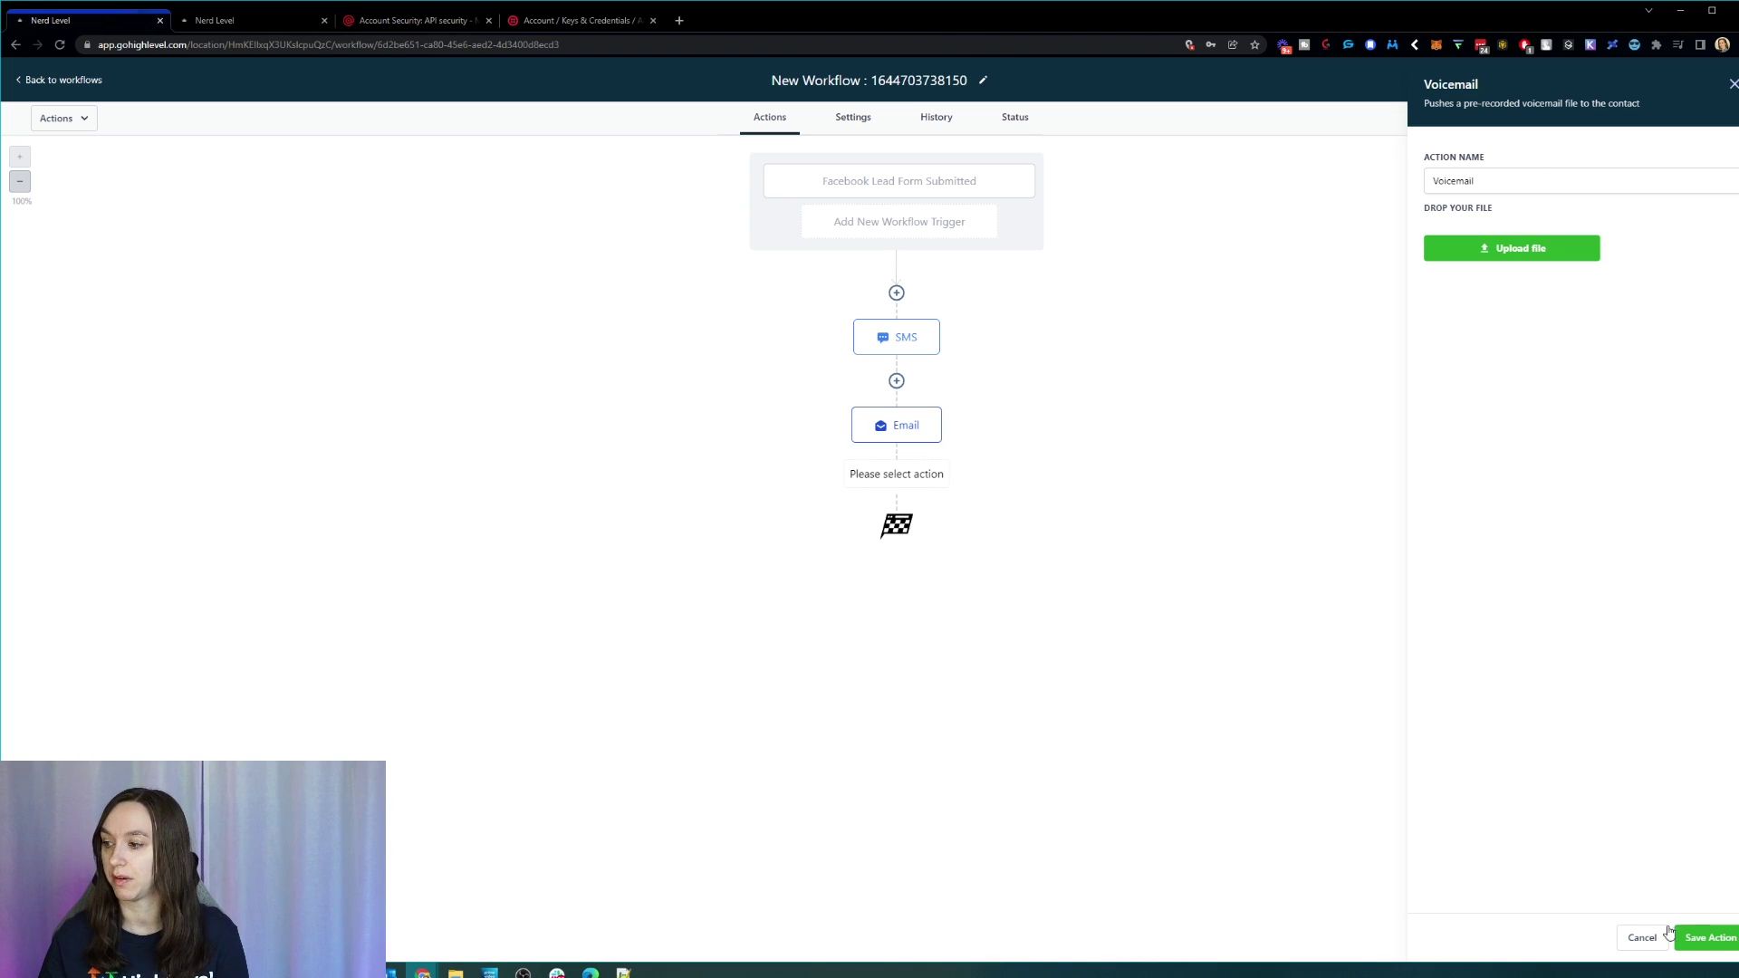
Step: Discard the unfinished Voicemail step after its save fails for a missing file
{"action": "left_click", "coordinate": [1726, 939]}
{"action": "left_click", "coordinate": [1732, 84]}
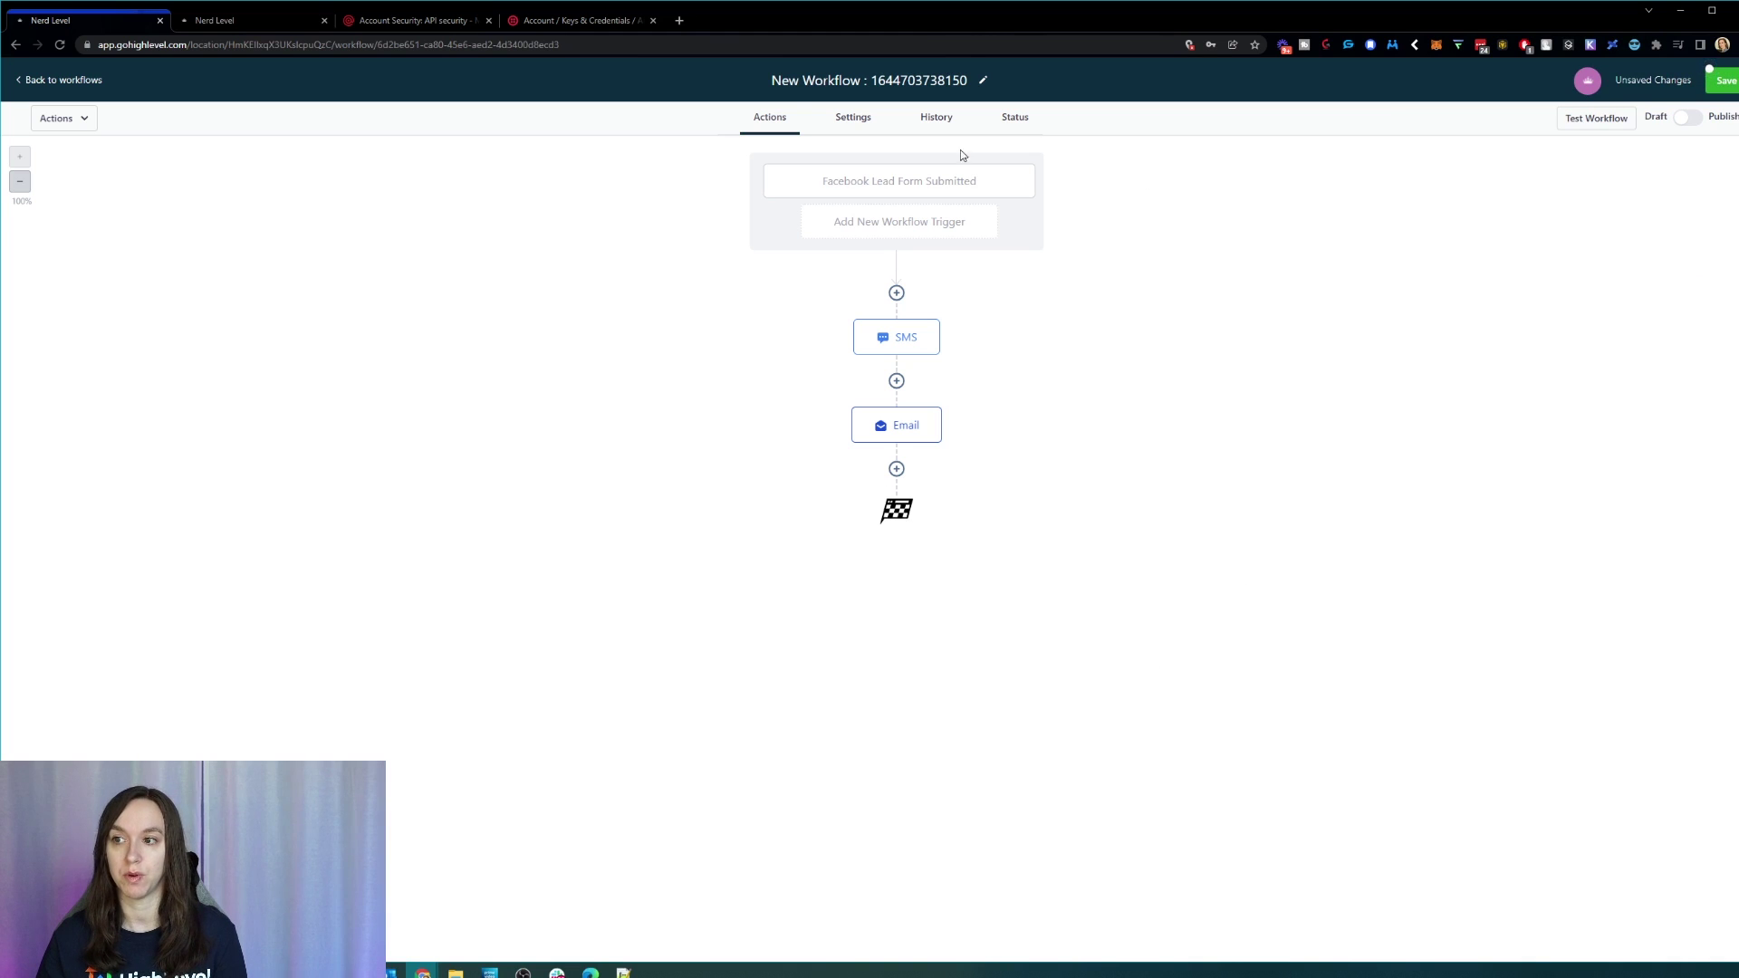
Step: Save and publish the workflow, retitling it 'Facebook Lead Form Submitted (Form 1)'
{"action": "left_click", "coordinate": [1726, 81]}
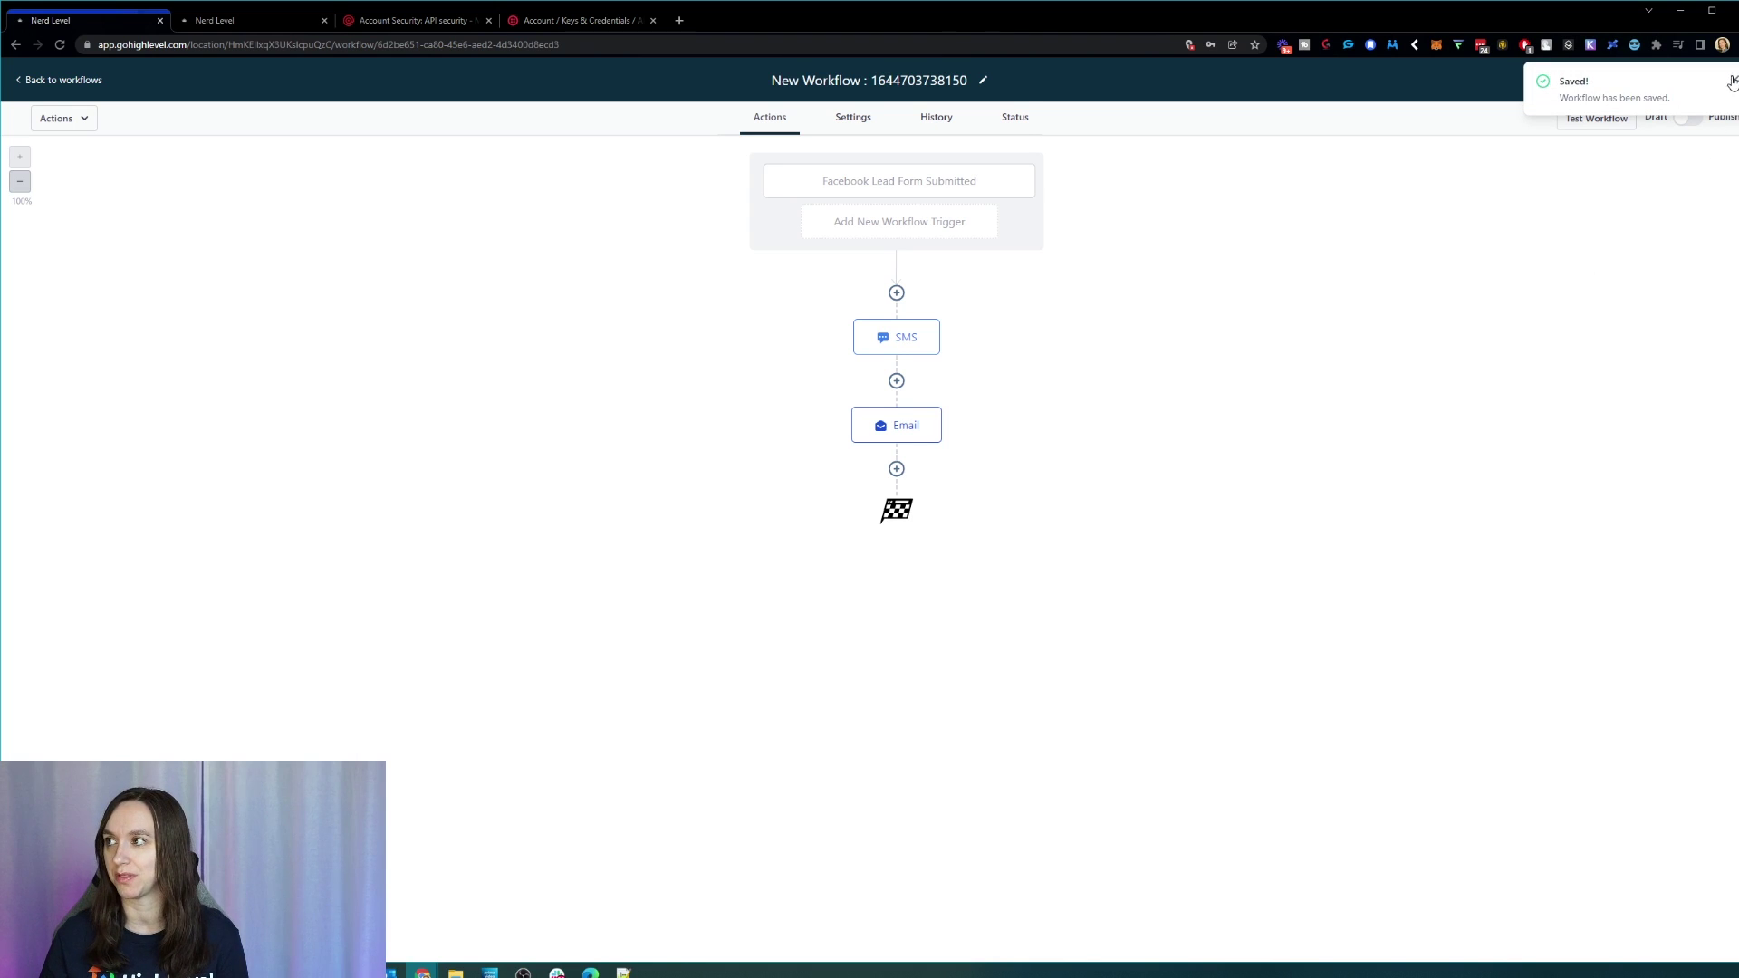
{"action": "left_click", "coordinate": [1690, 119]}
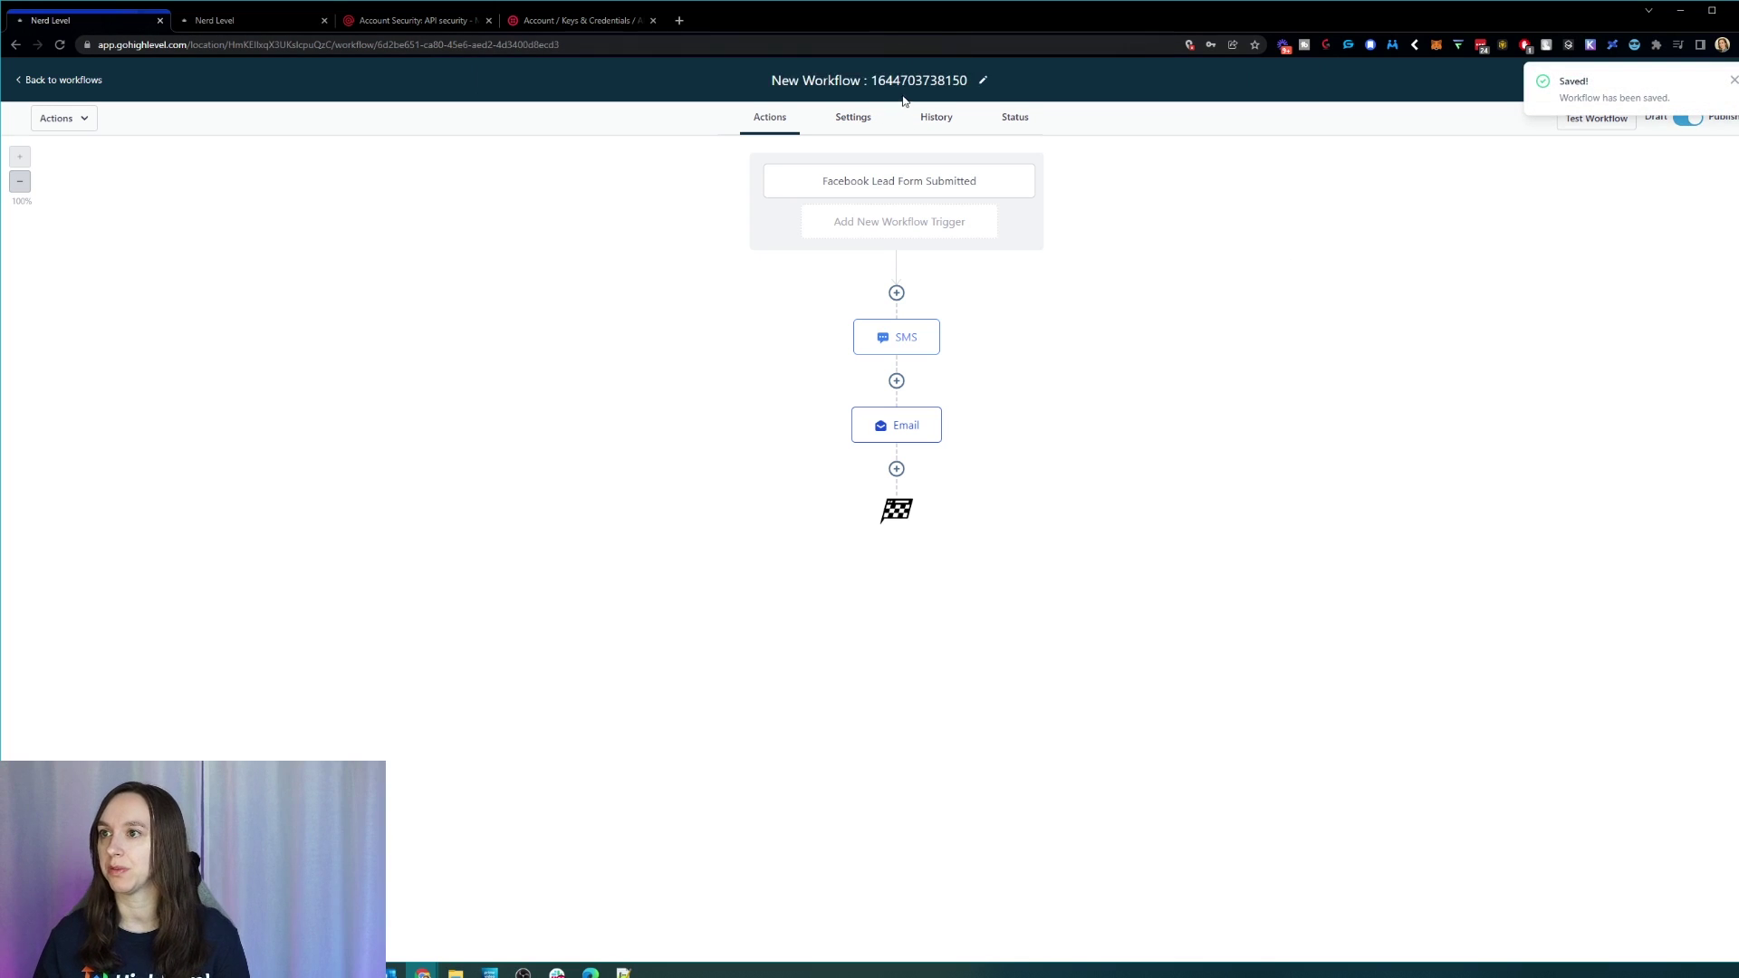
{"action": "key", "text": "BackSpace"}
{"action": "type", "text": "Face"}
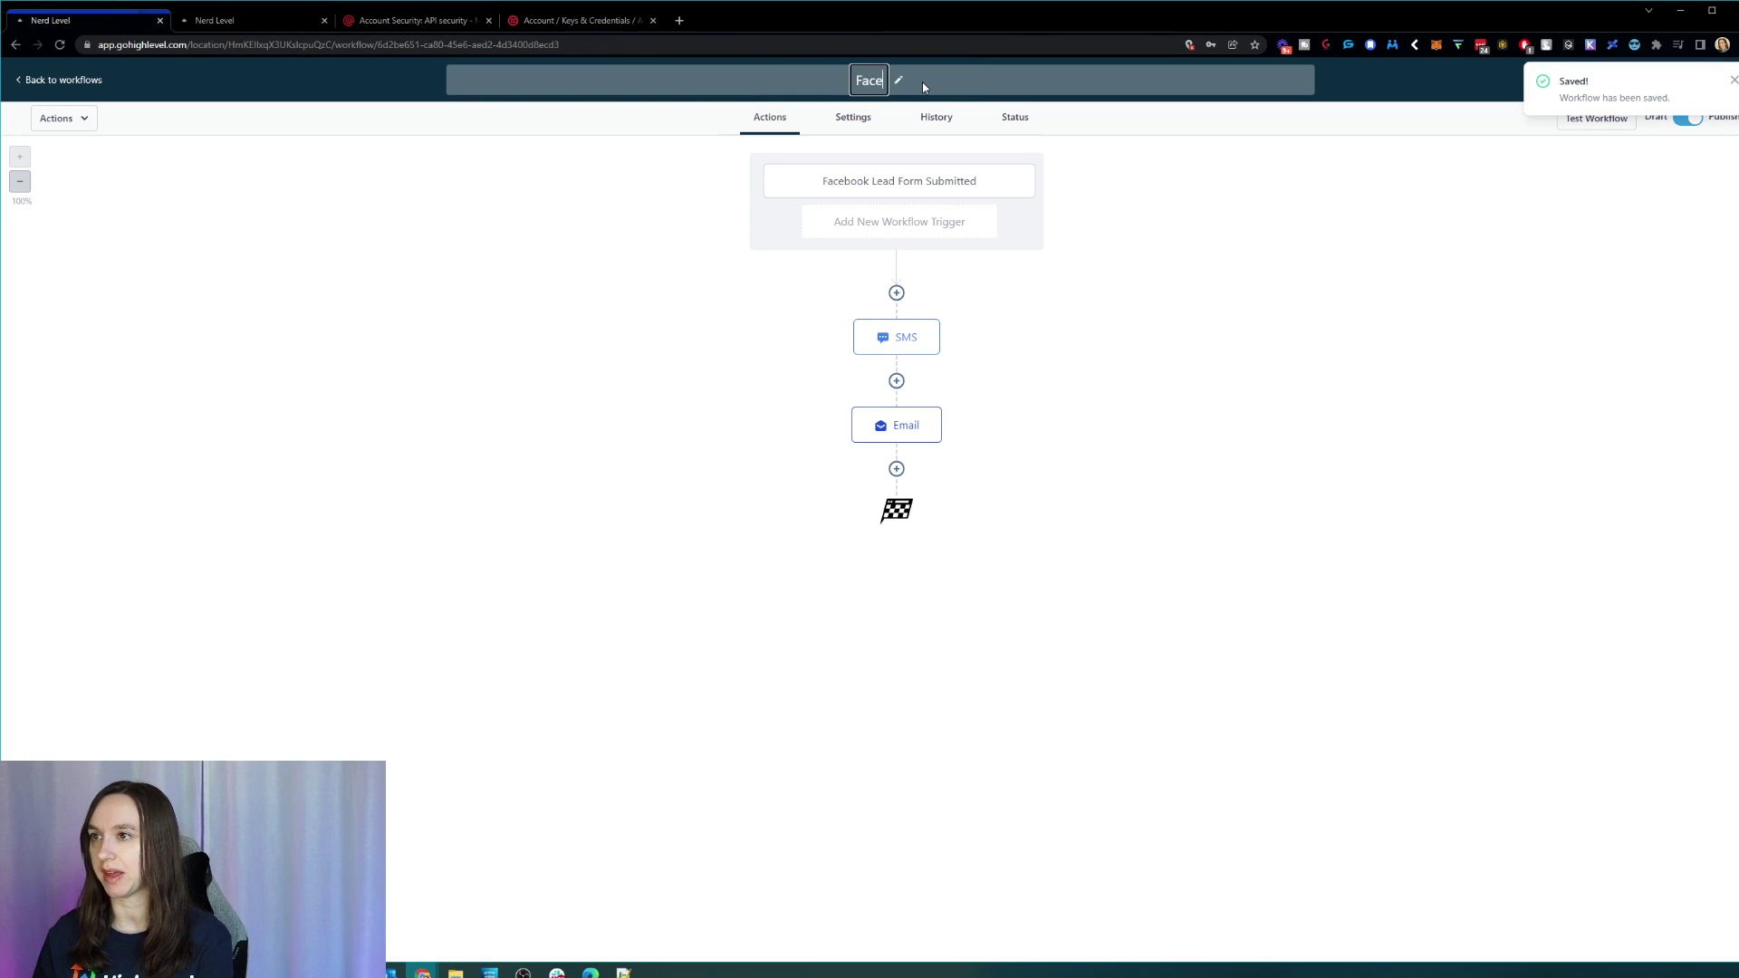
{"action": "type", "text": "book Lead"}
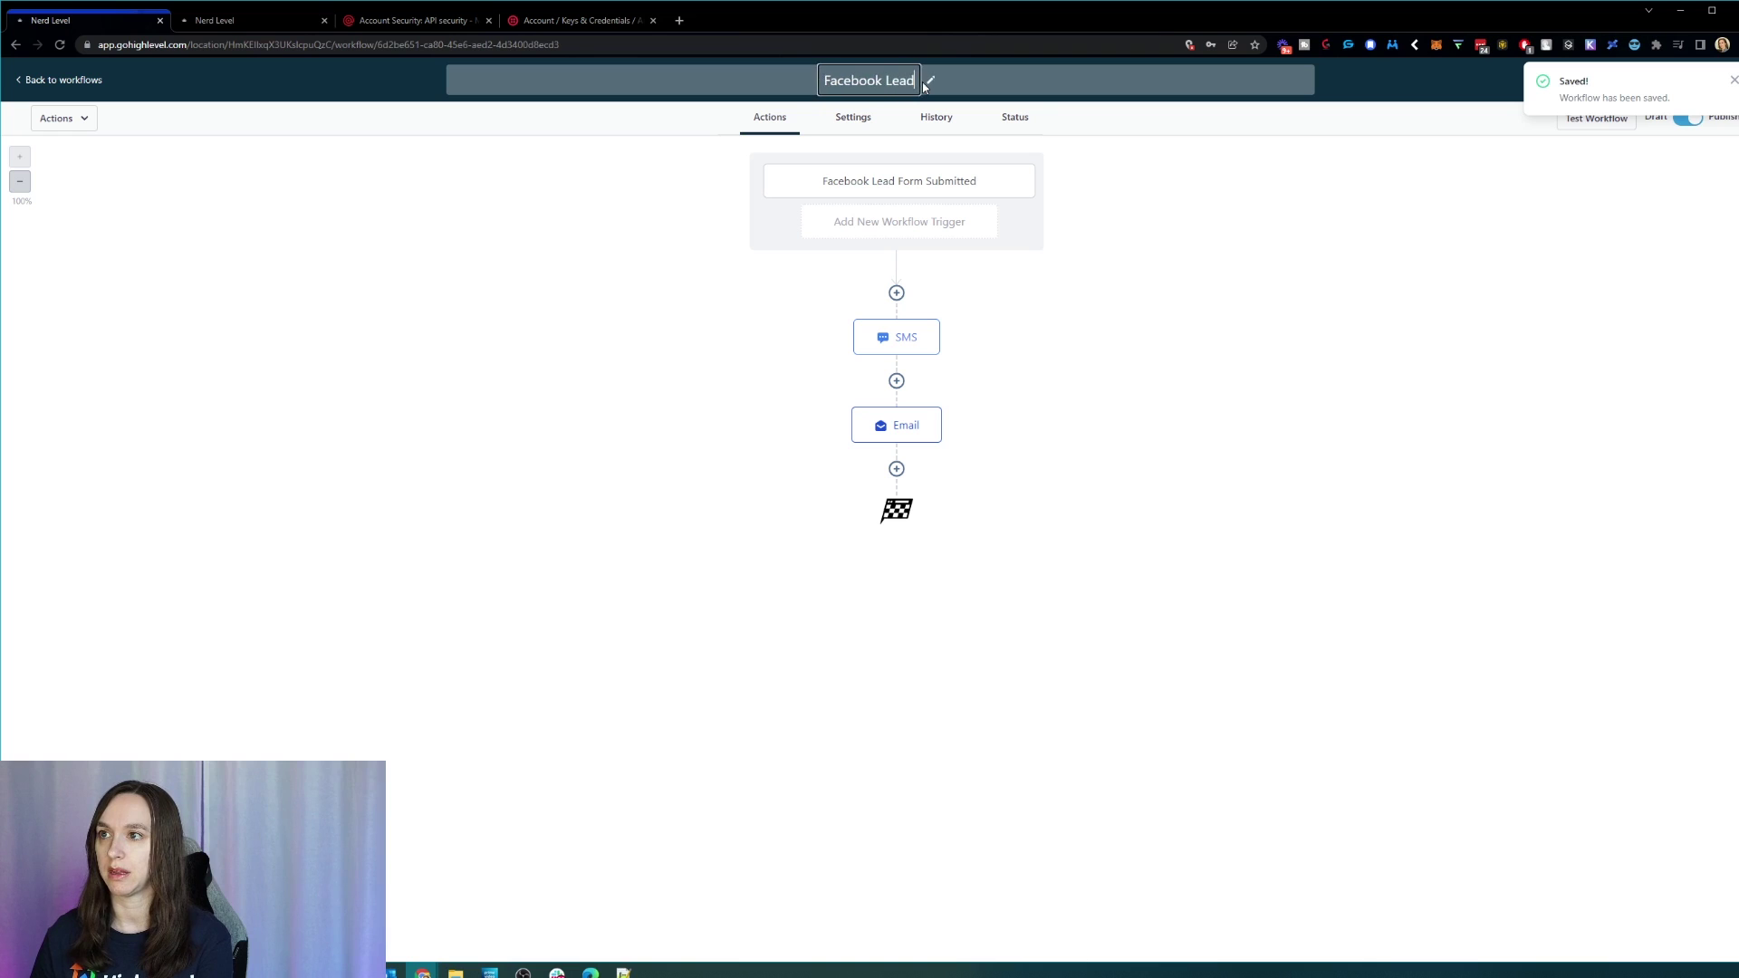
{"action": "type", "text": " Form Submitted"}
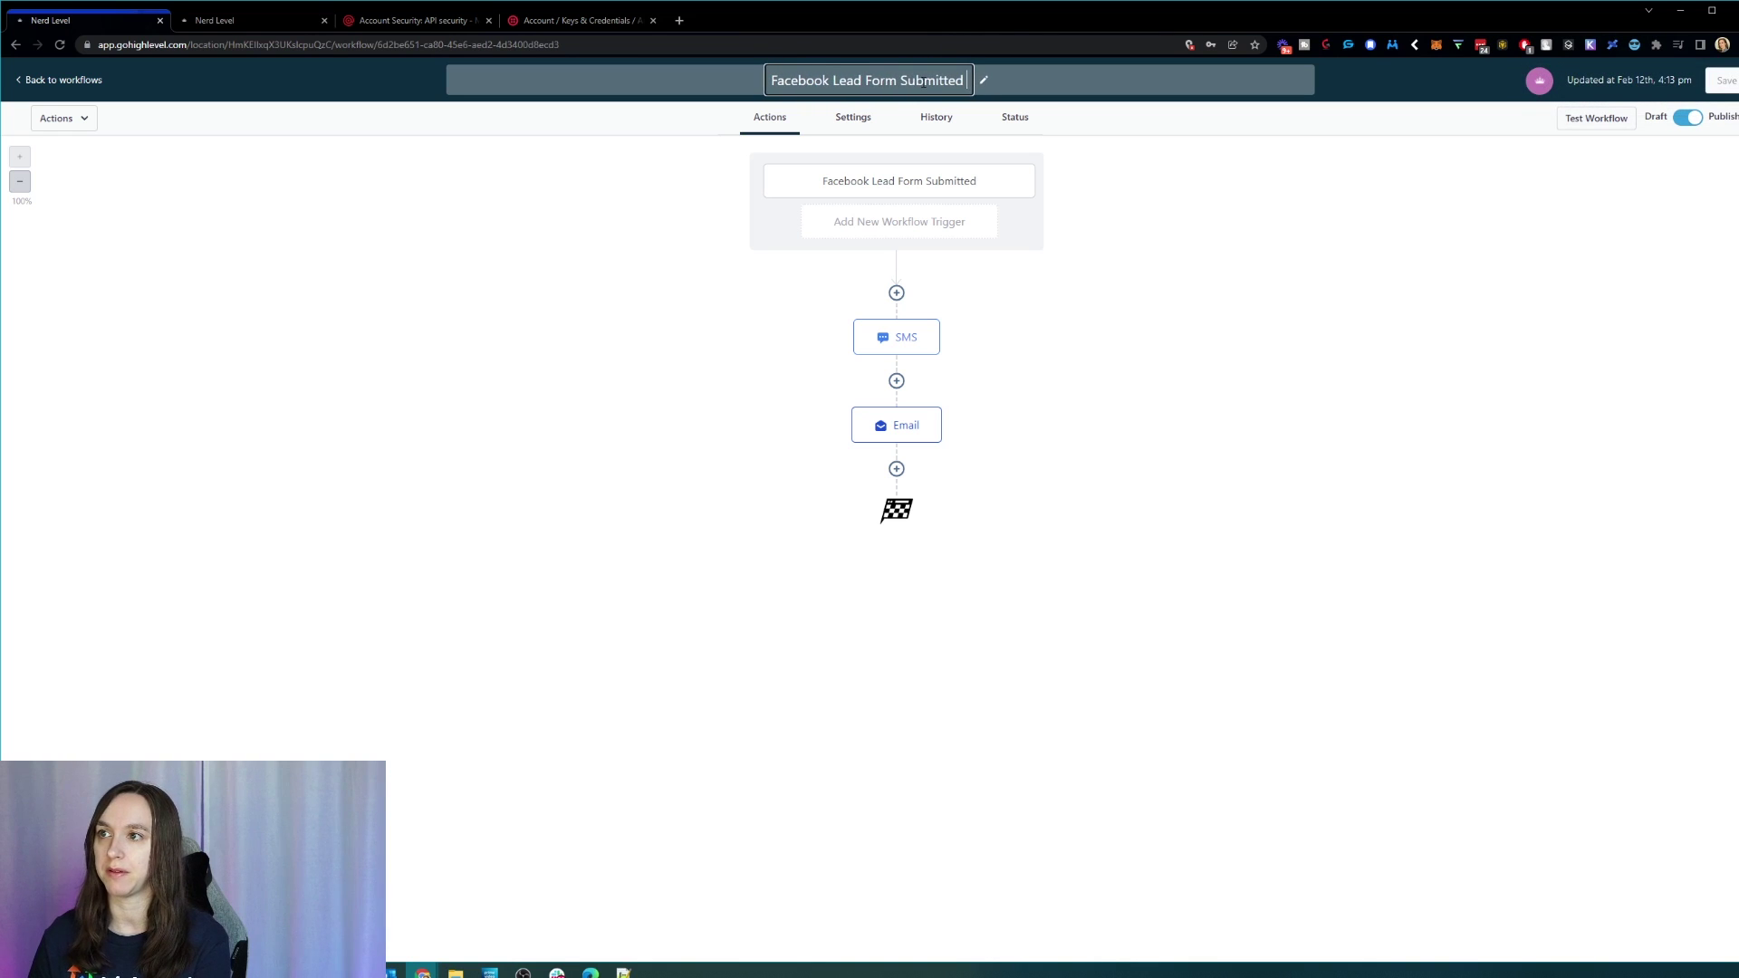
{"action": "type", "text": " (Form 1)"}
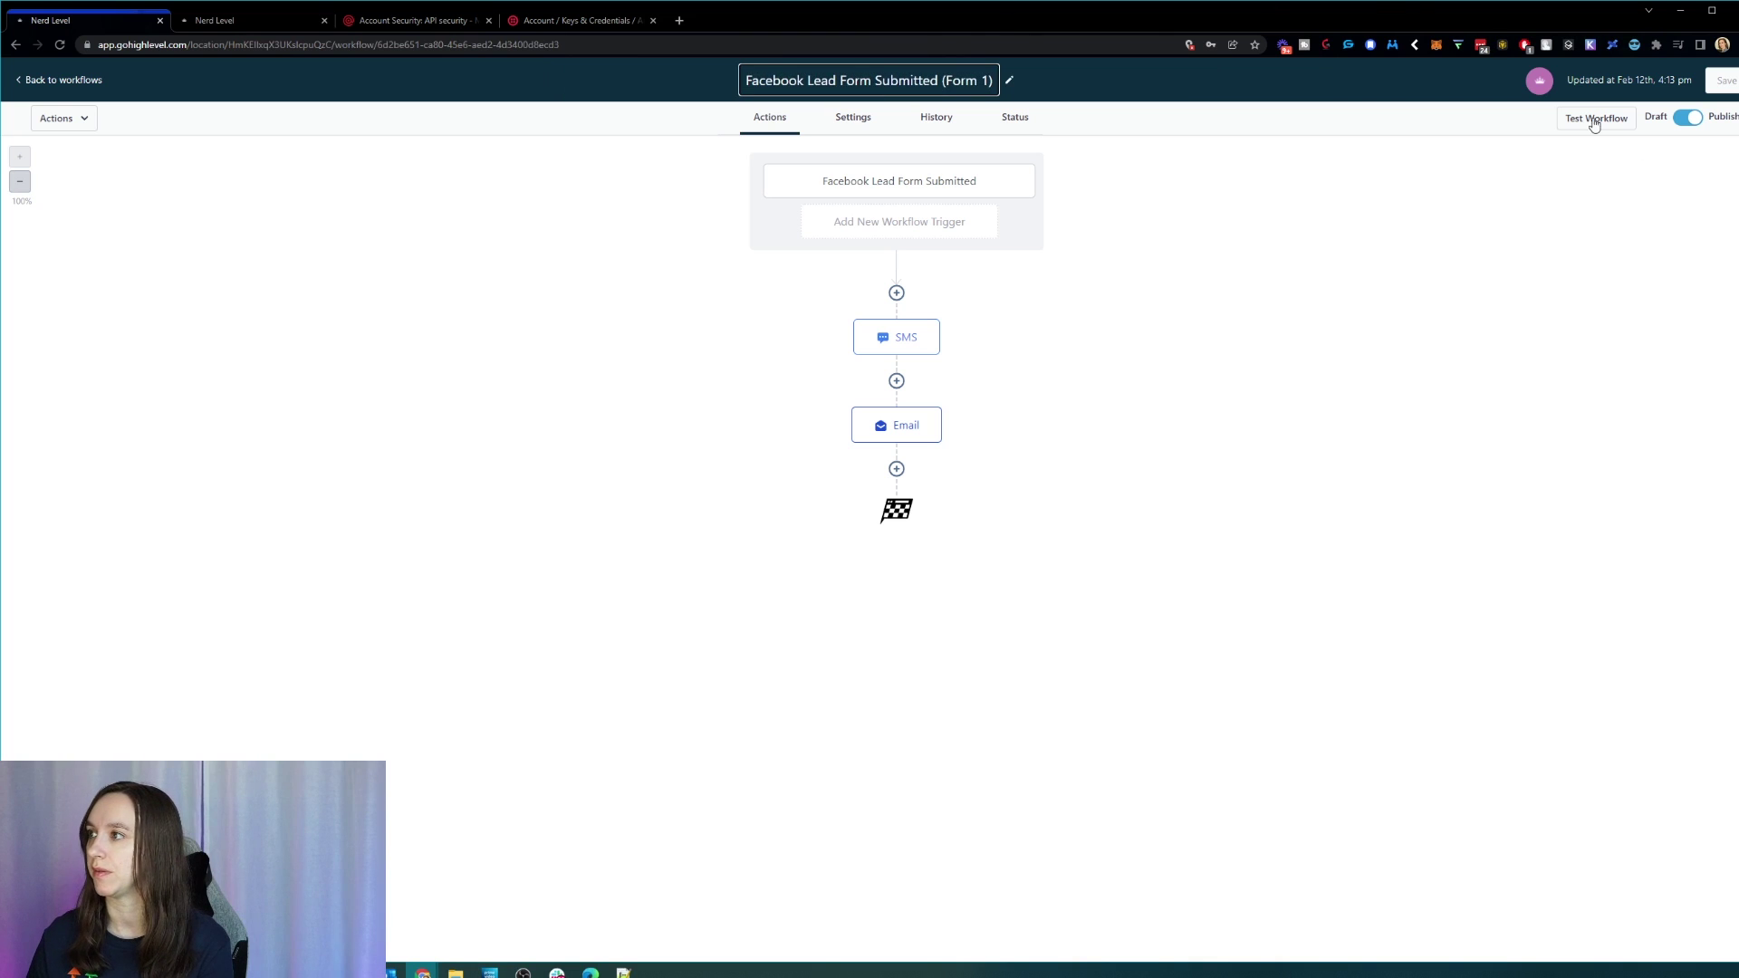
{"action": "left_click", "coordinate": [1725, 81]}
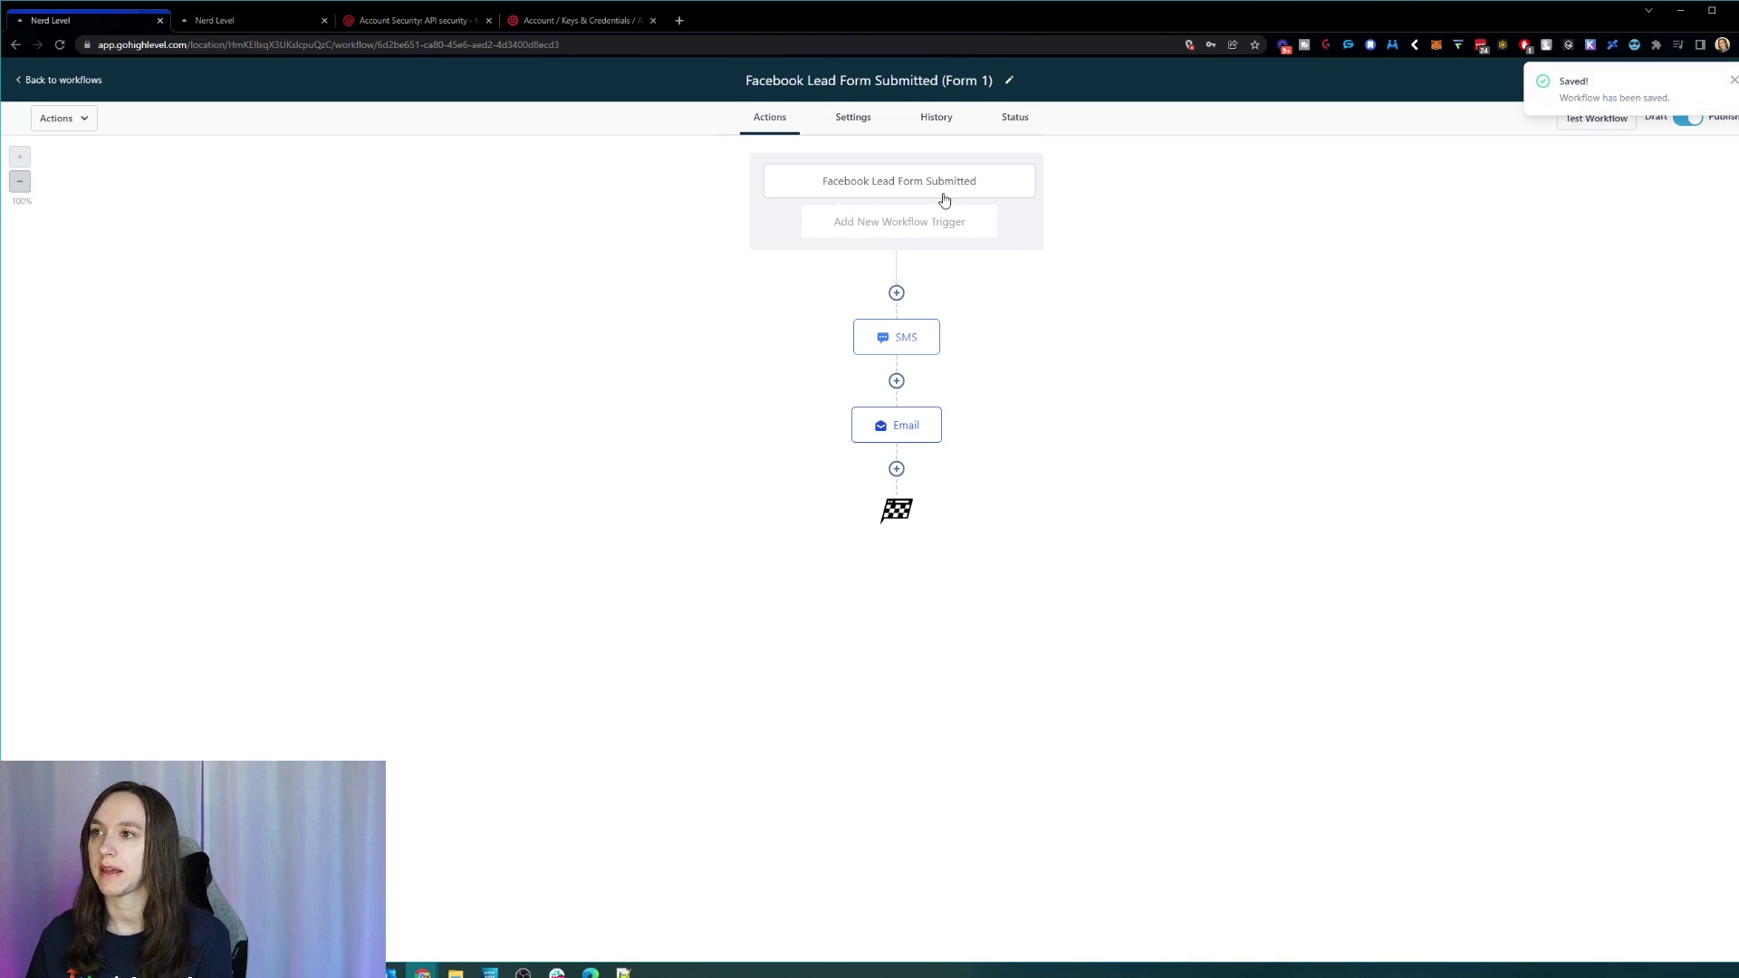
{"action": "left_click", "coordinate": [1734, 82]}
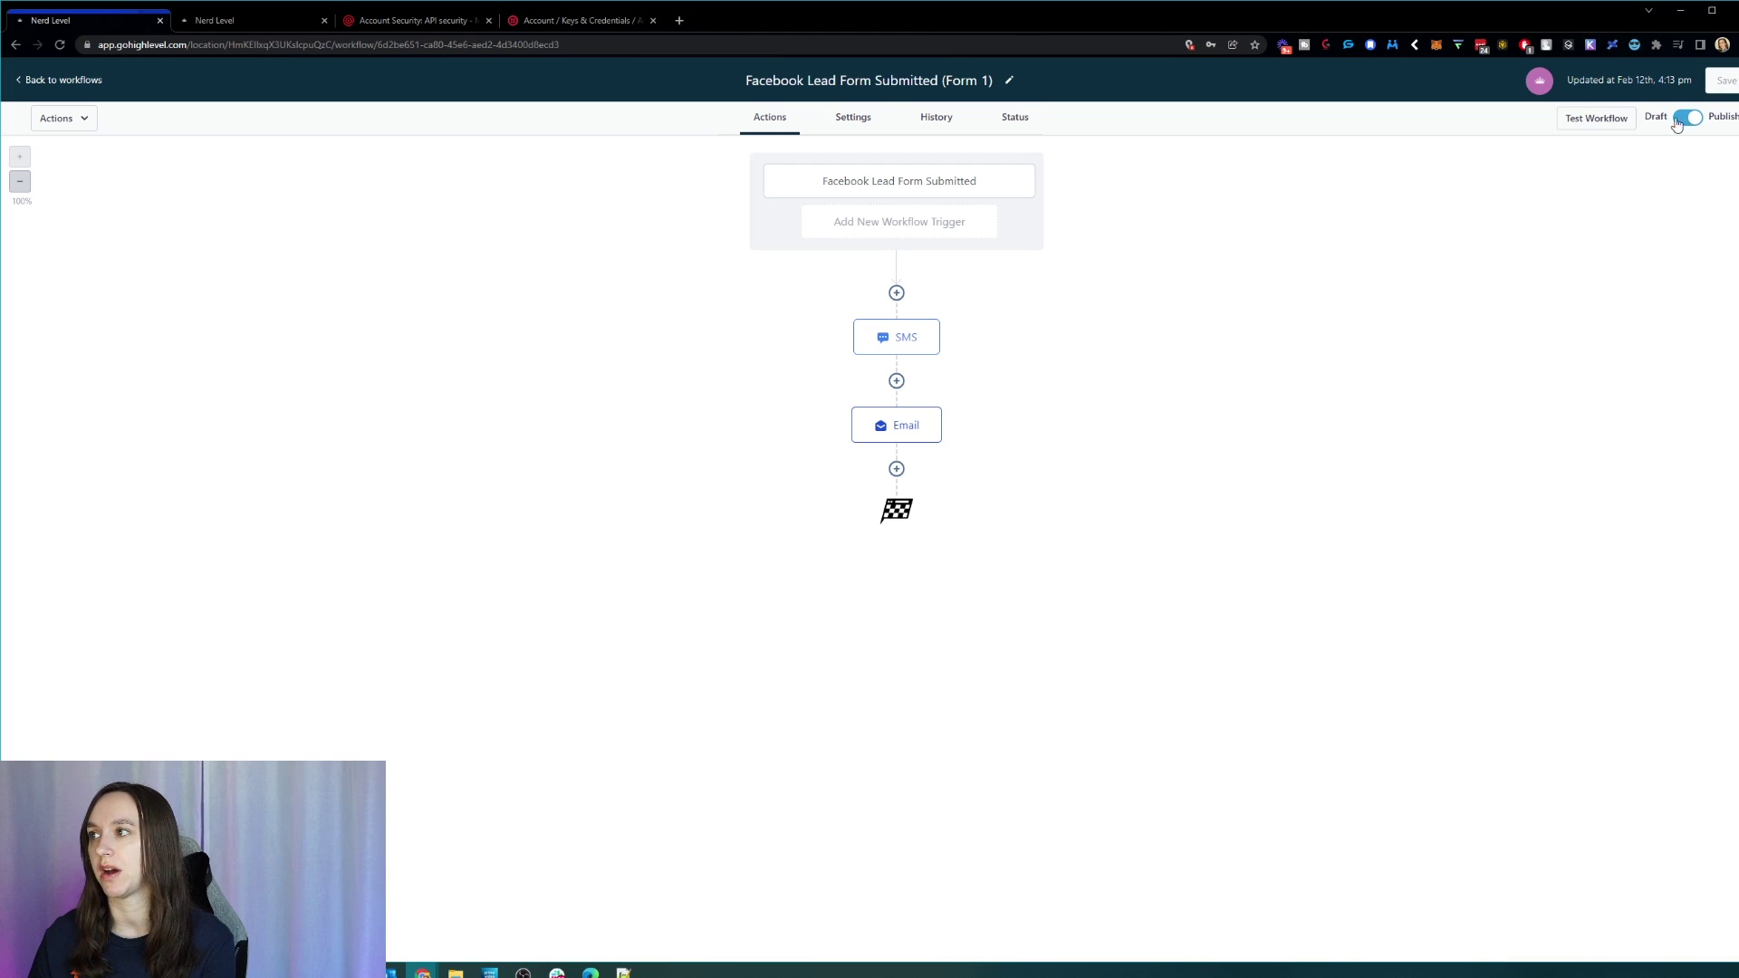
{"action": "left_click", "coordinate": [1601, 119]}
{"action": "left_click", "coordinate": [1527, 178]}
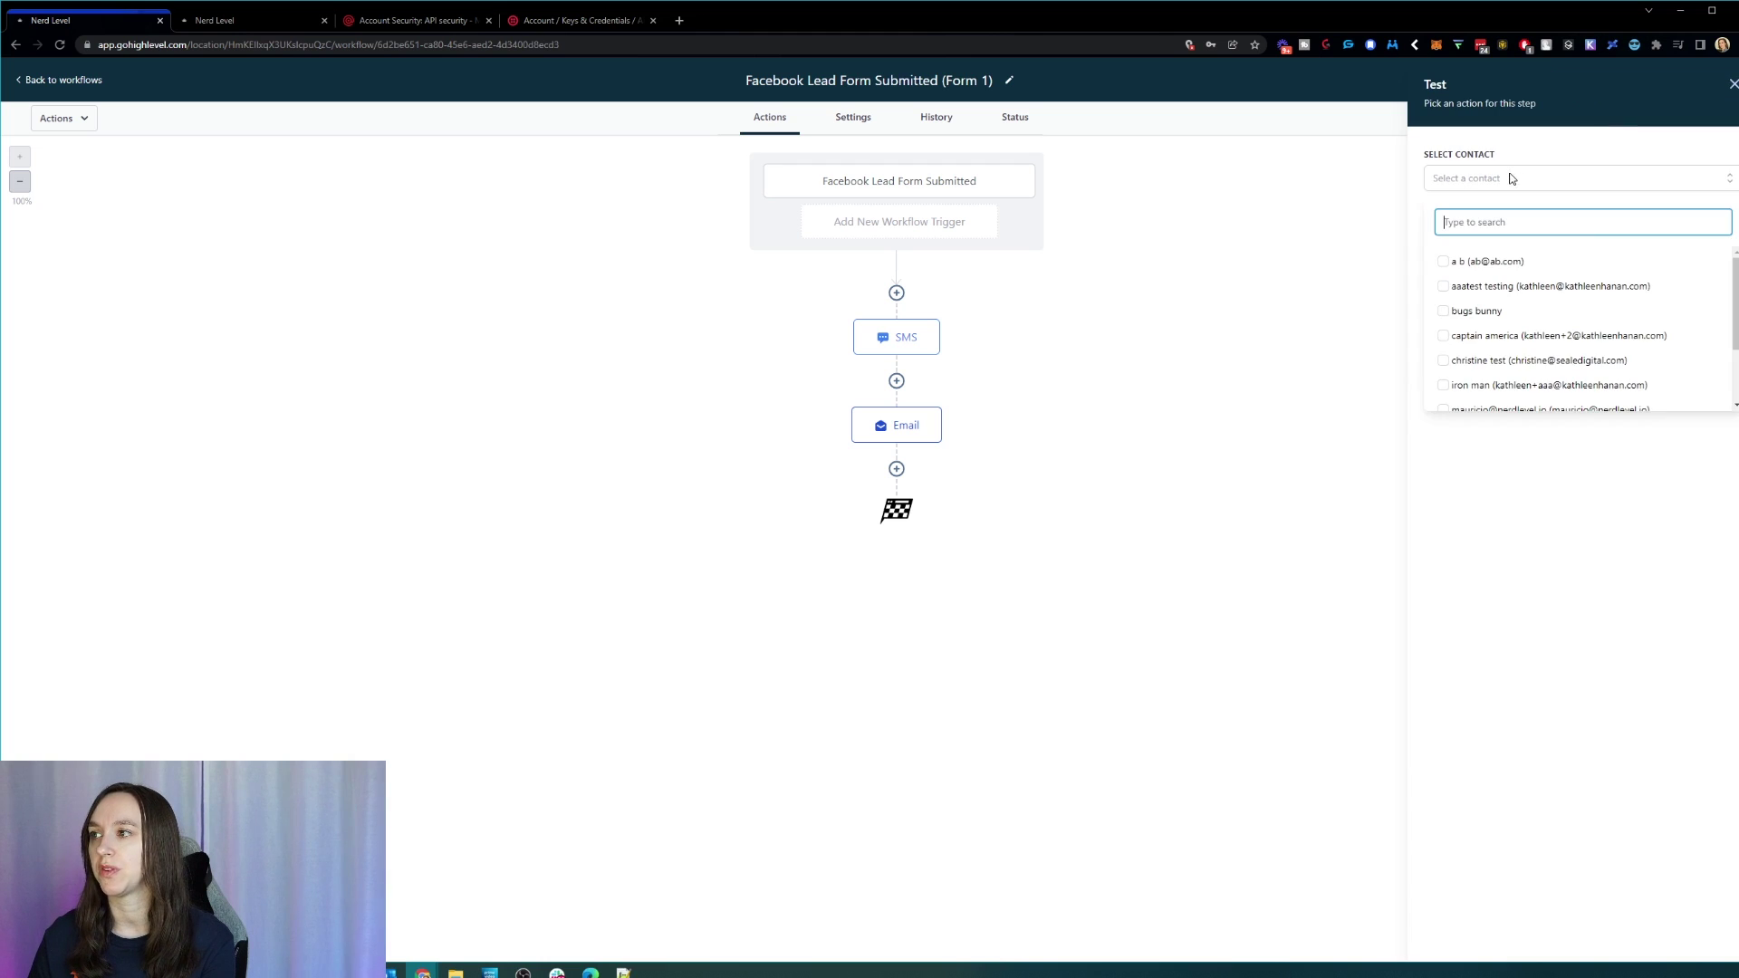
{"action": "left_click", "coordinate": [1605, 286]}
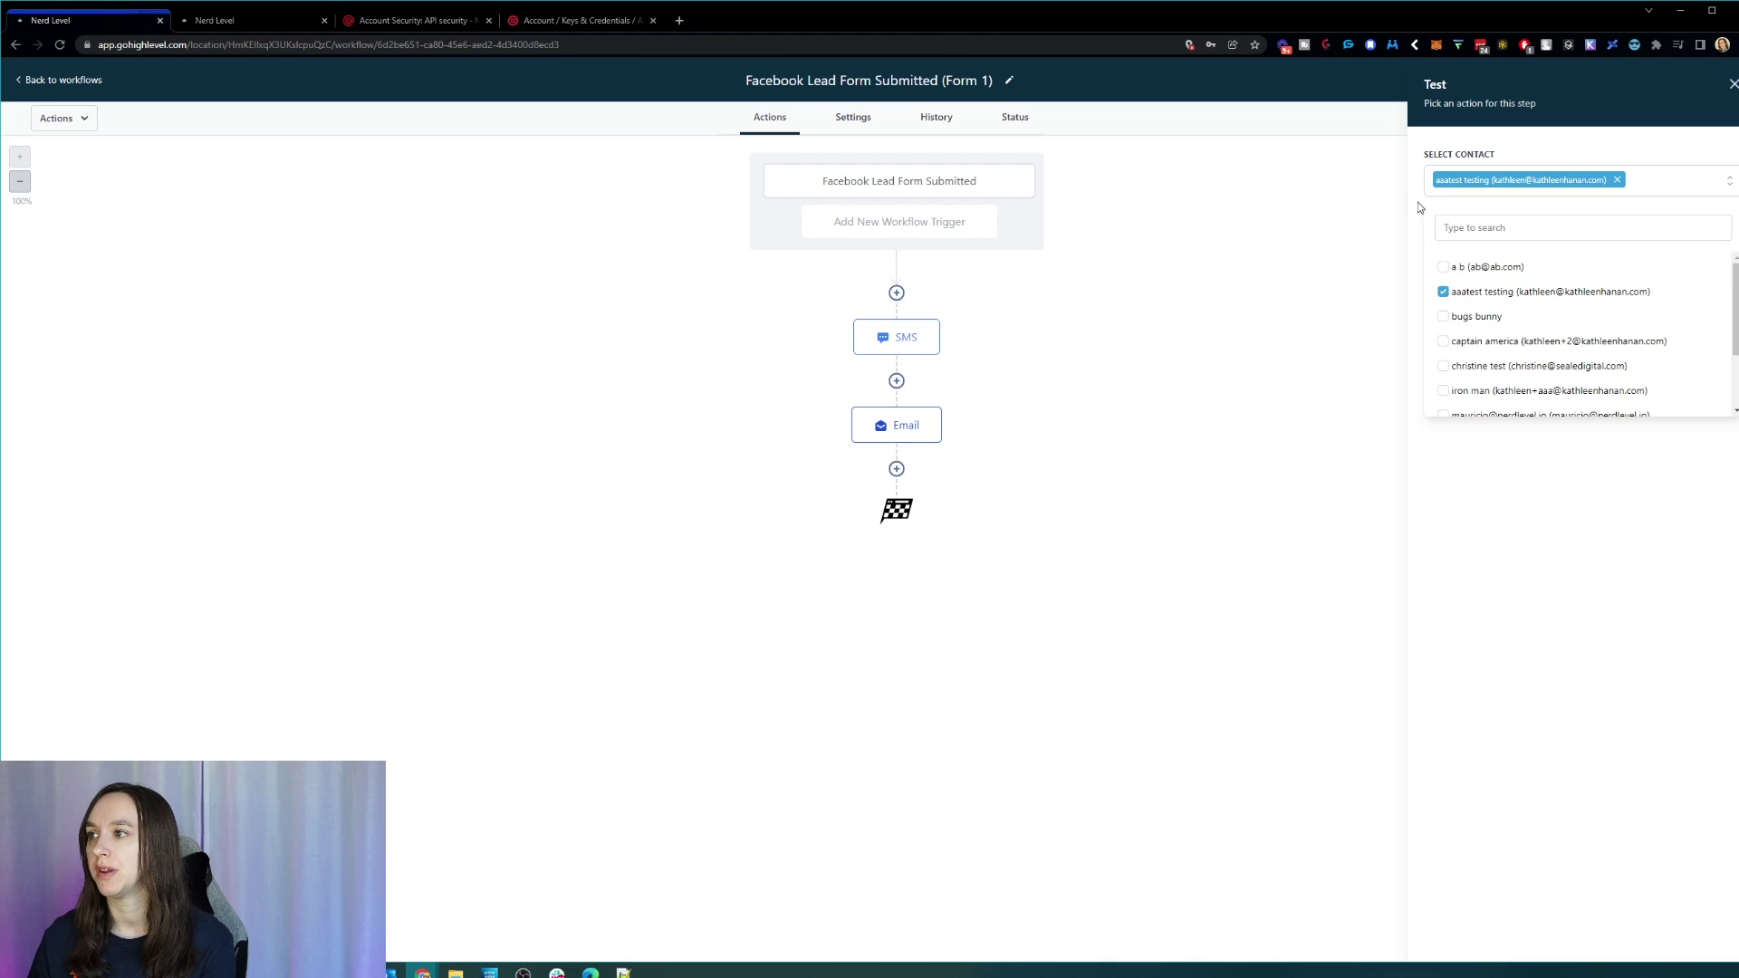
{"action": "left_click", "coordinate": [1417, 203]}
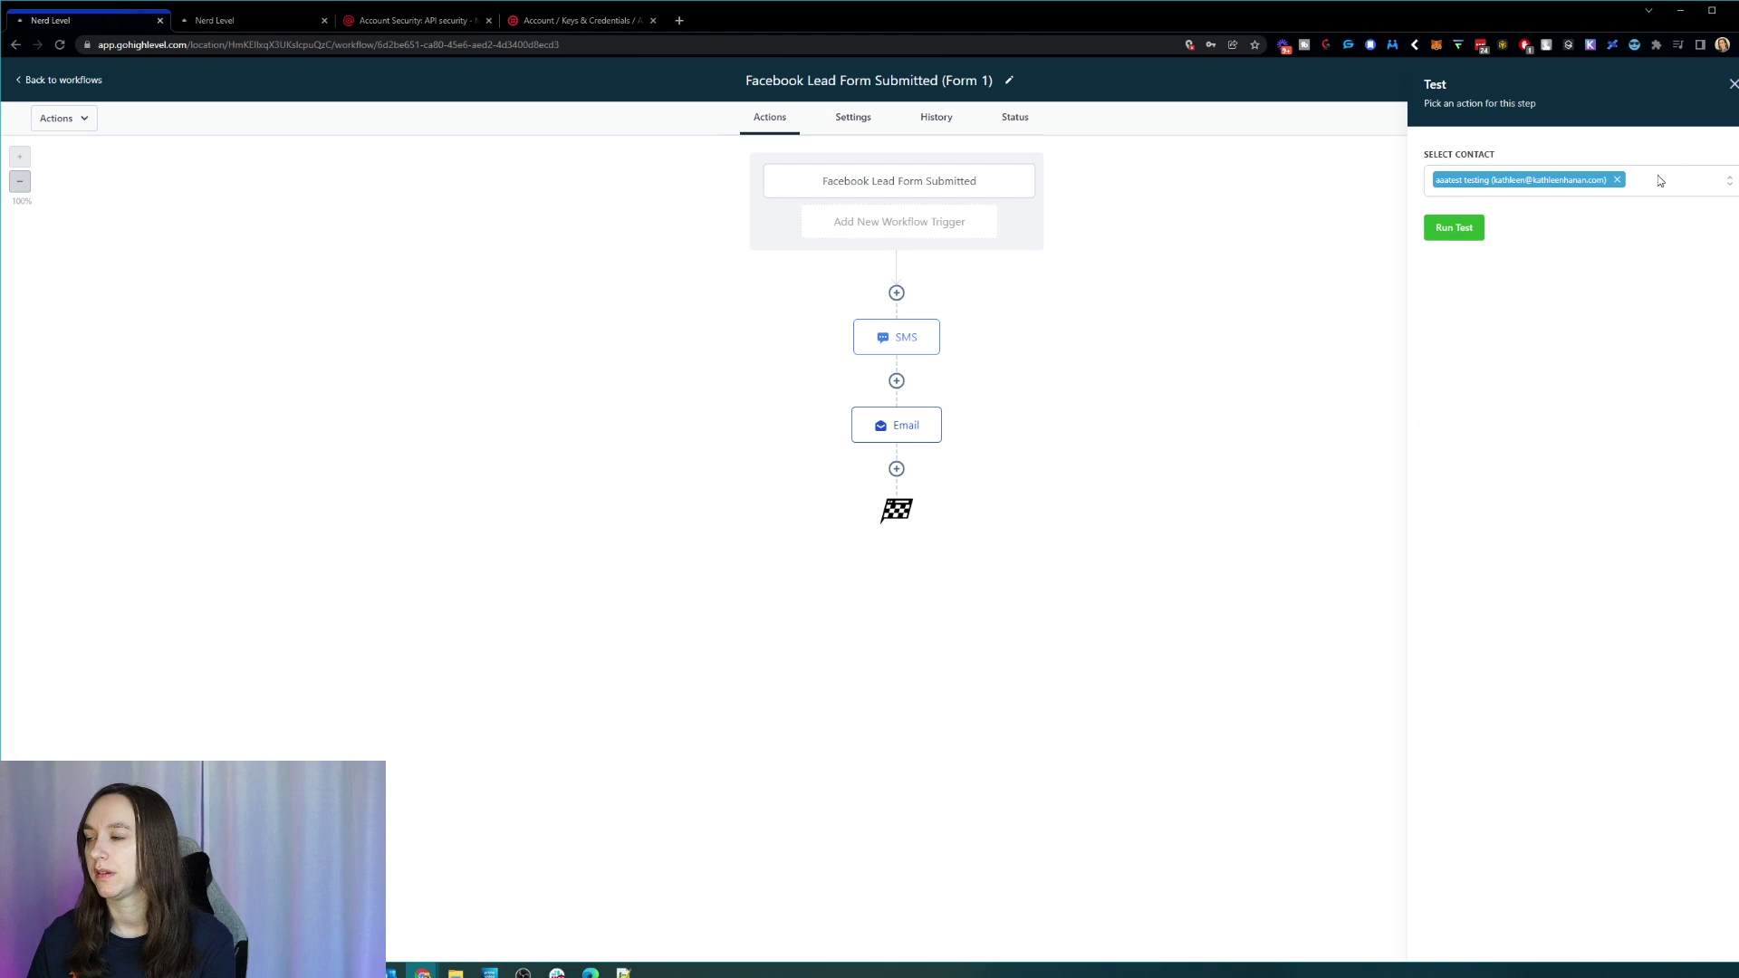
{"action": "left_click", "coordinate": [1681, 181]}
{"action": "left_click", "coordinate": [1682, 179]}
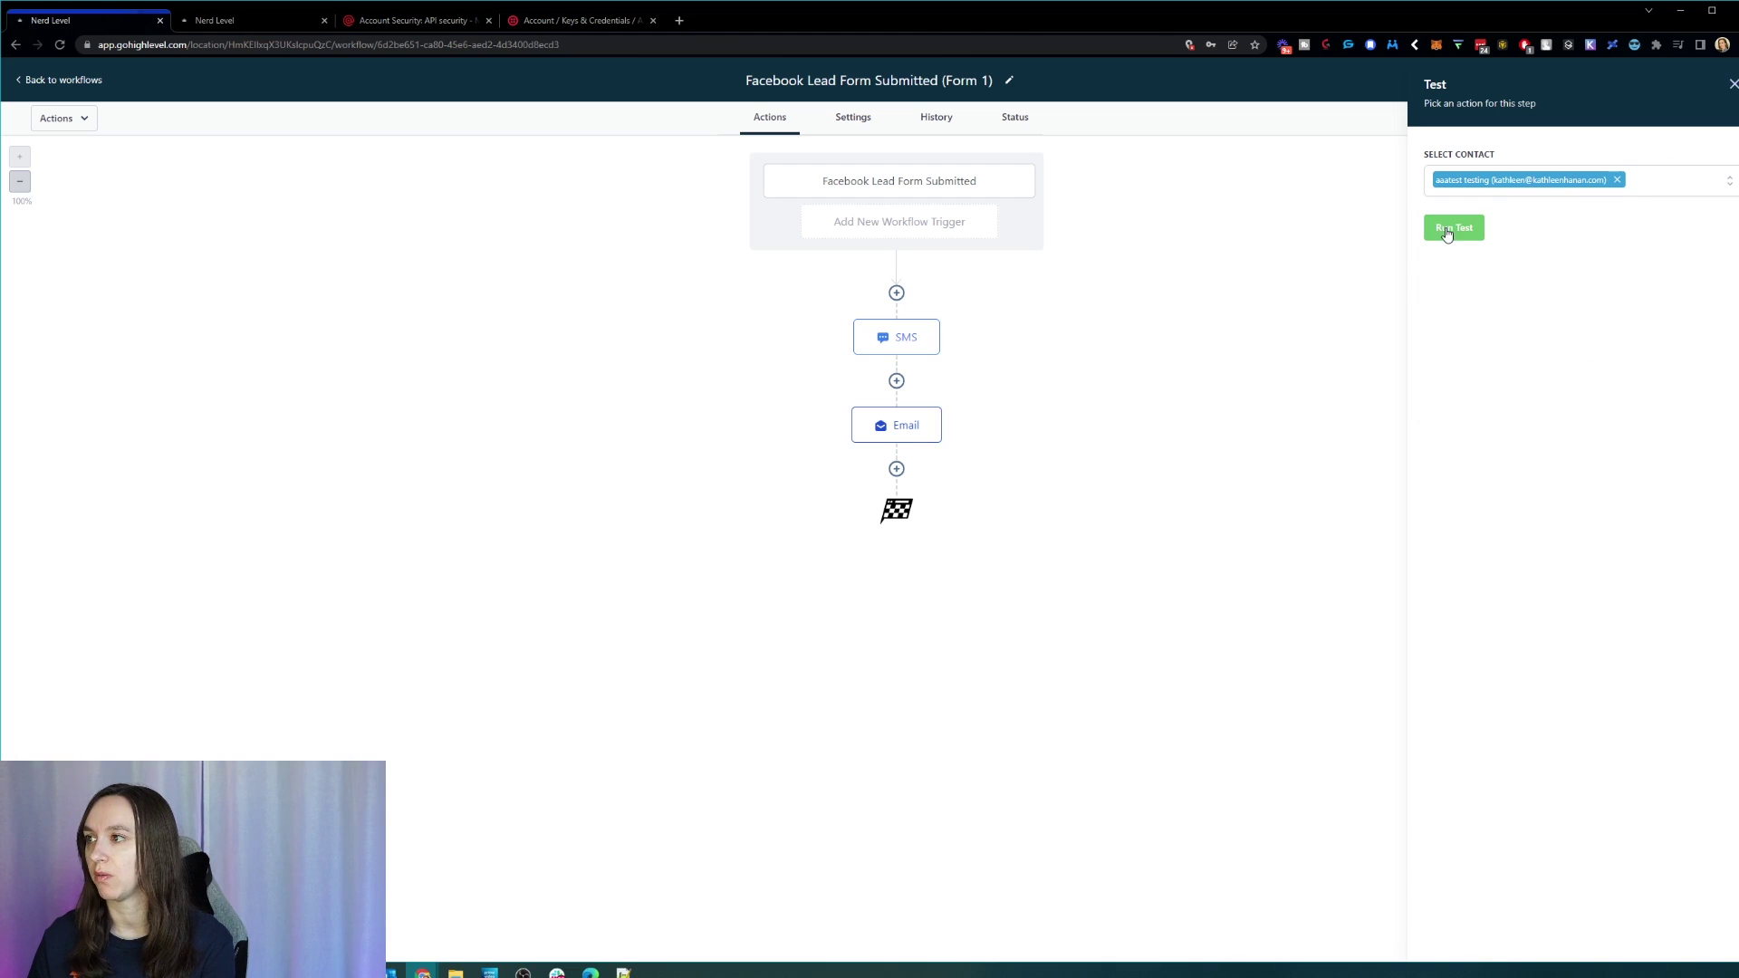
{"action": "left_click", "coordinate": [1733, 85]}
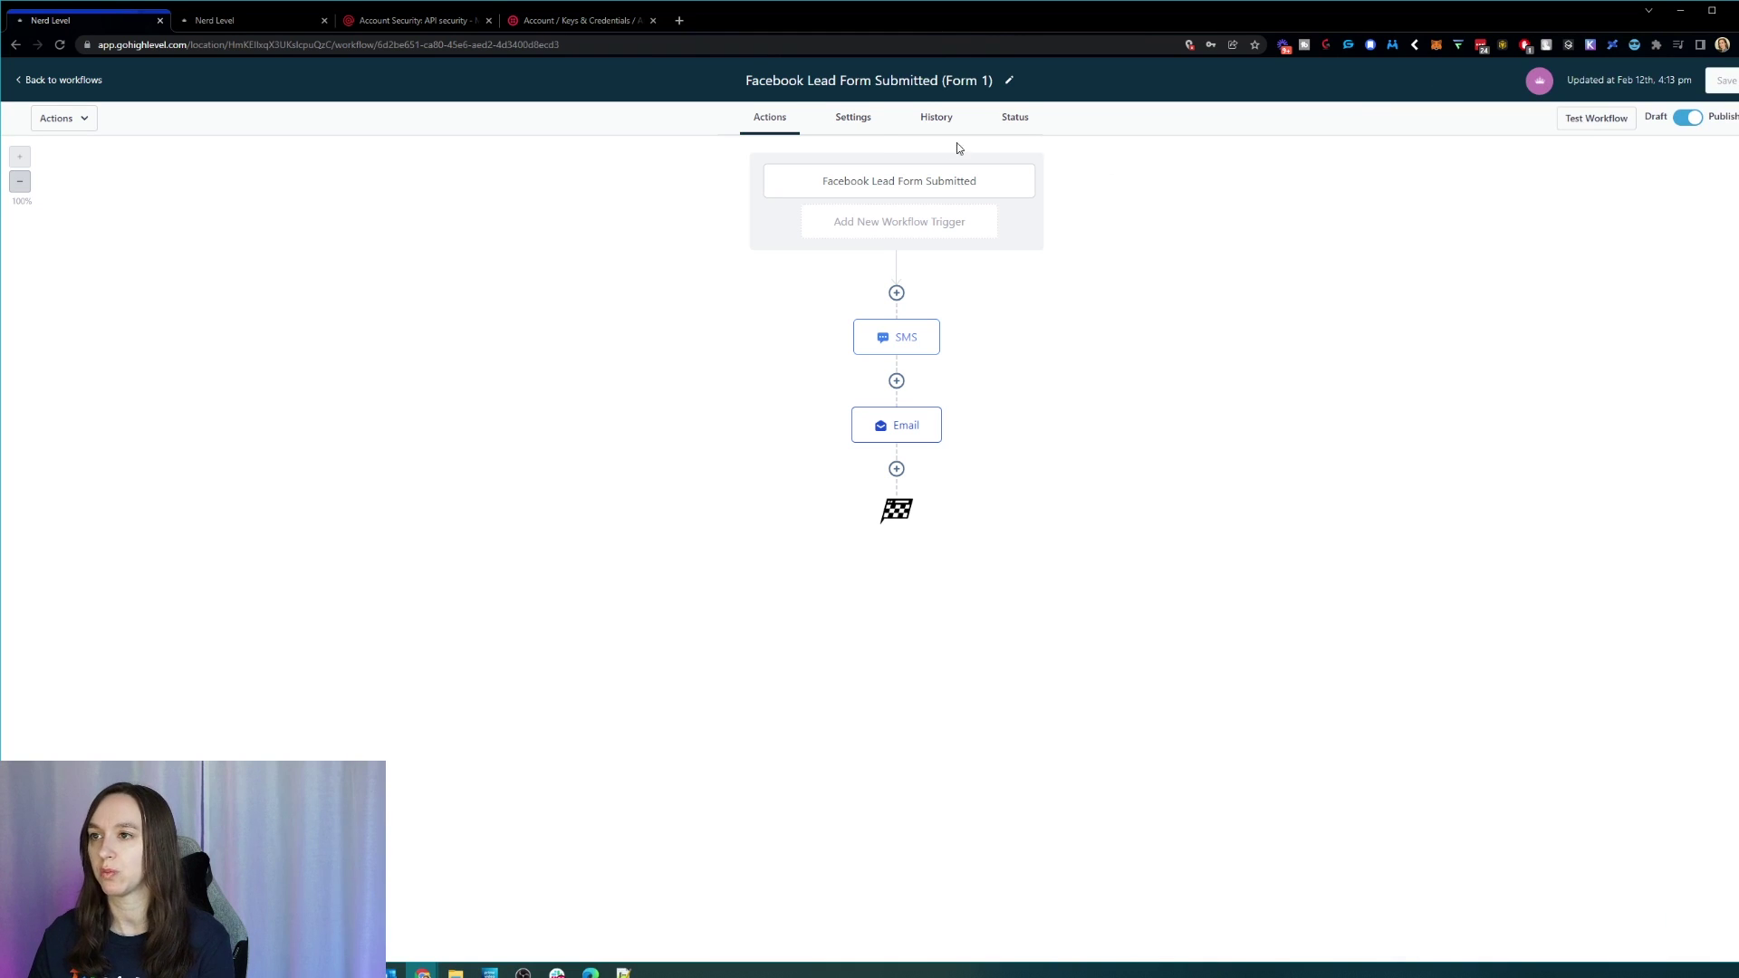
Step: Enter a default sender name and from-email address in workflow Settings, then save
{"action": "left_click", "coordinate": [863, 126]}
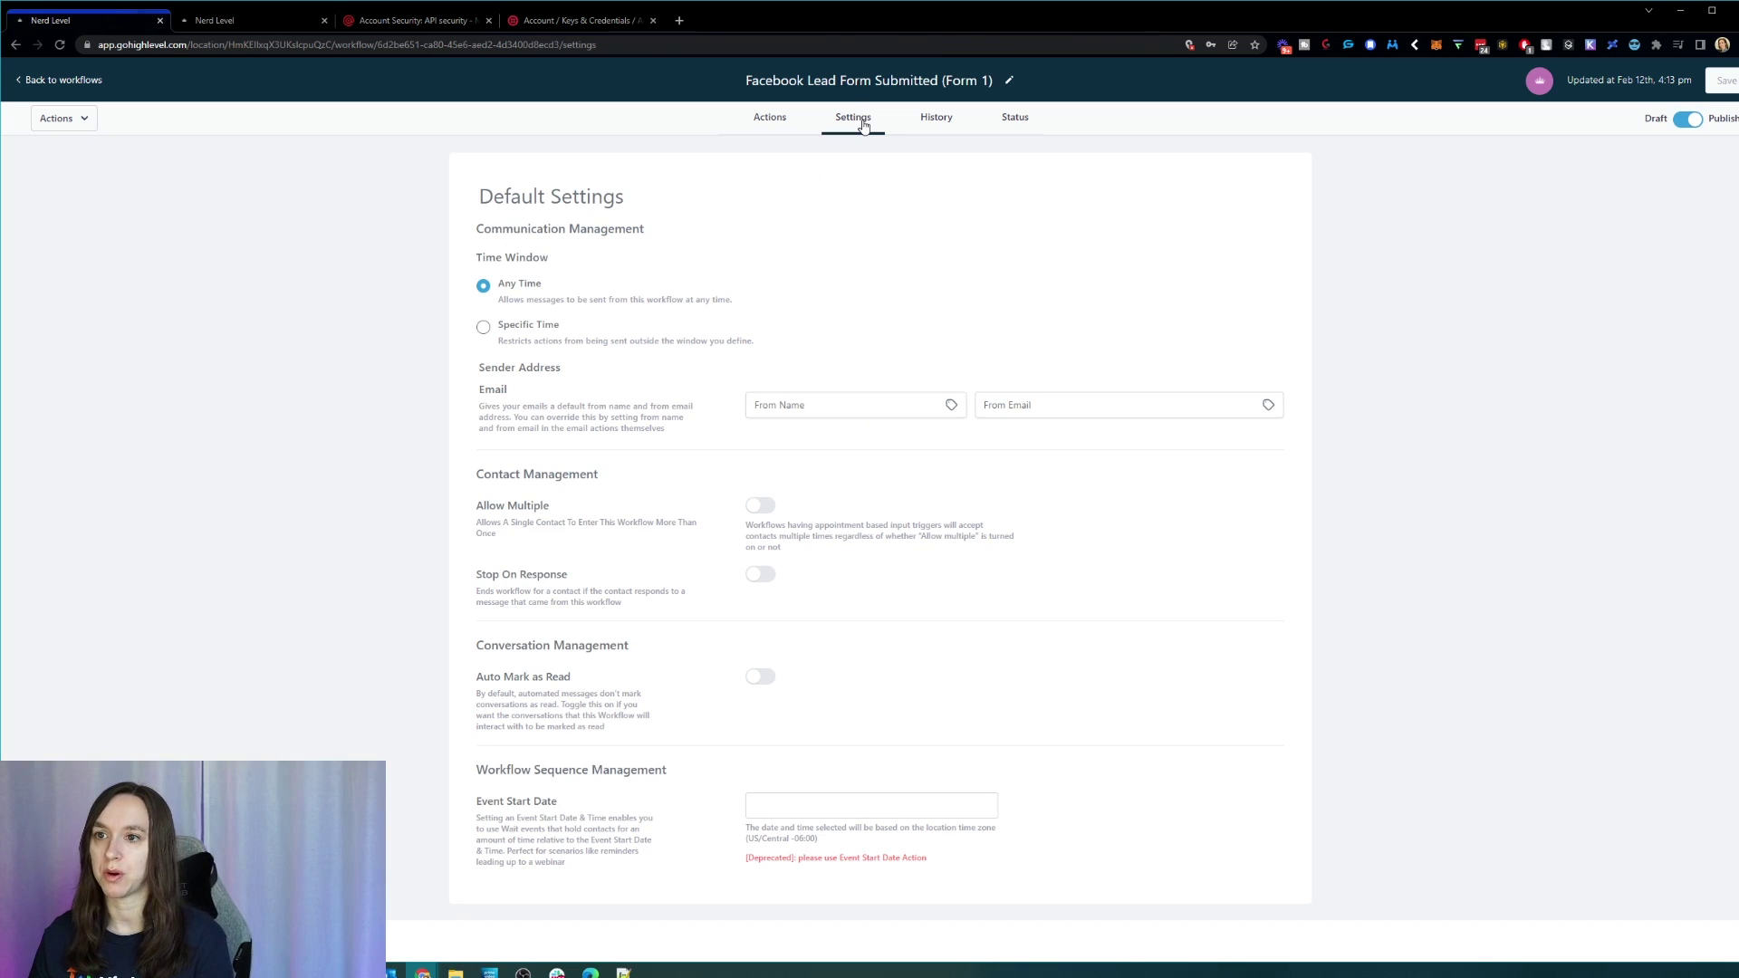
{"action": "left_click", "coordinate": [821, 412]}
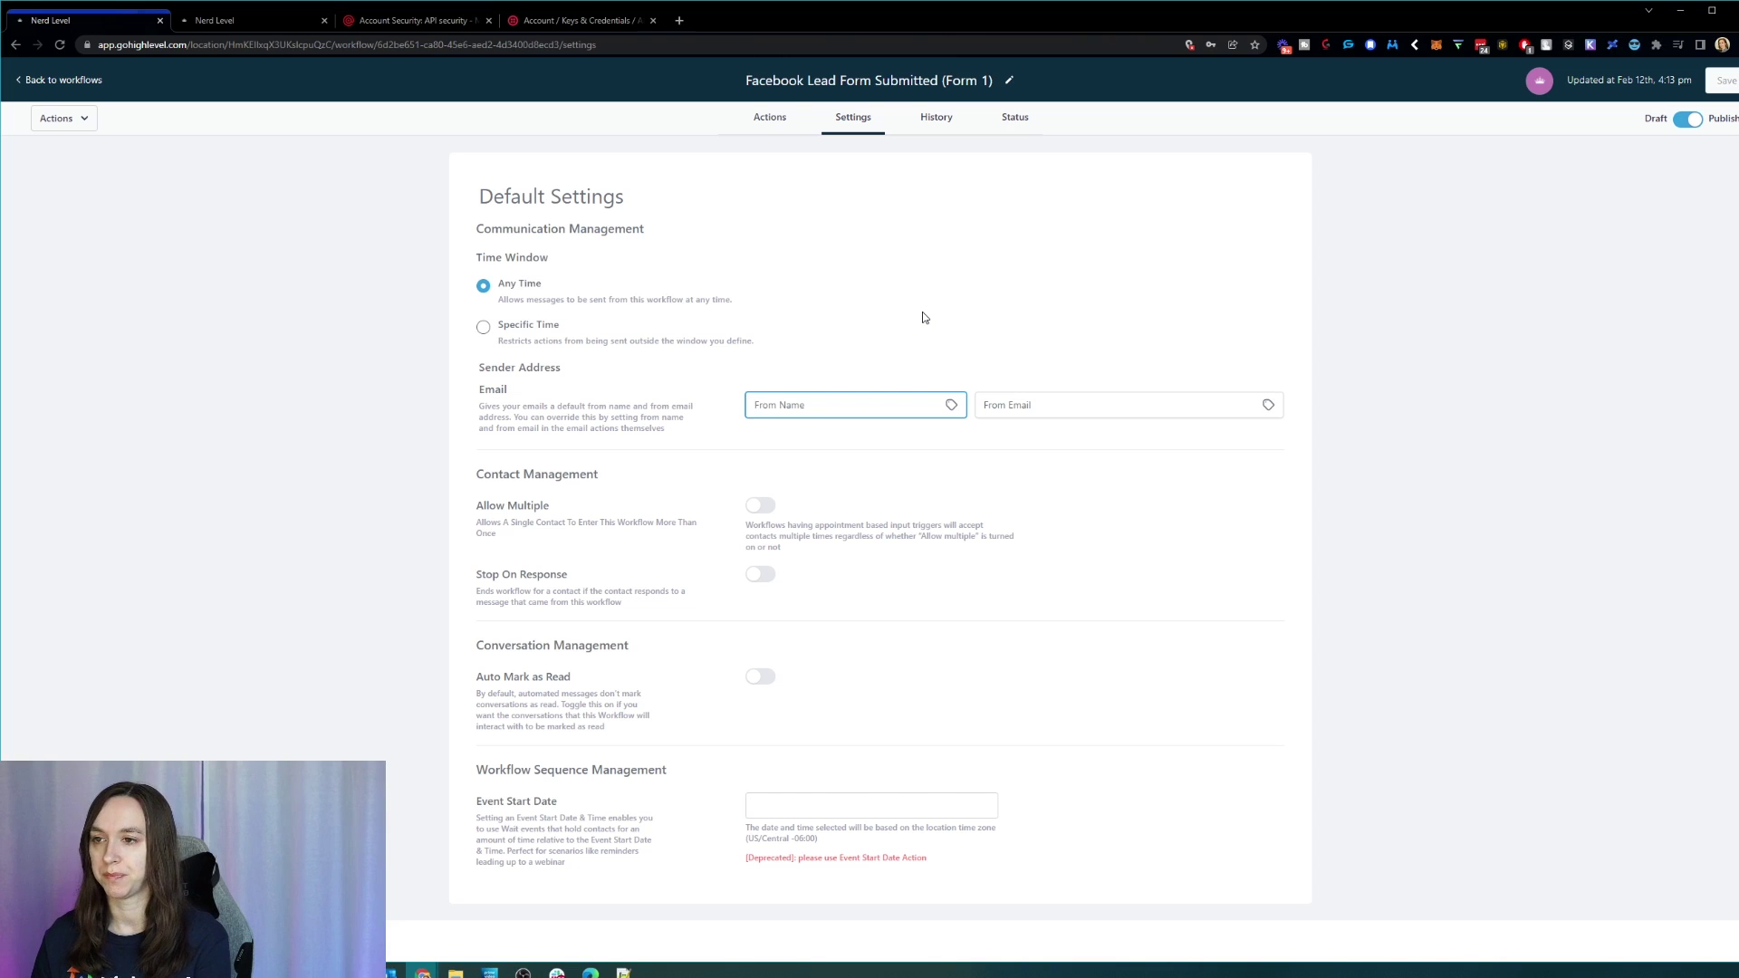
{"action": "type", "text": "Testy McTesterto"}
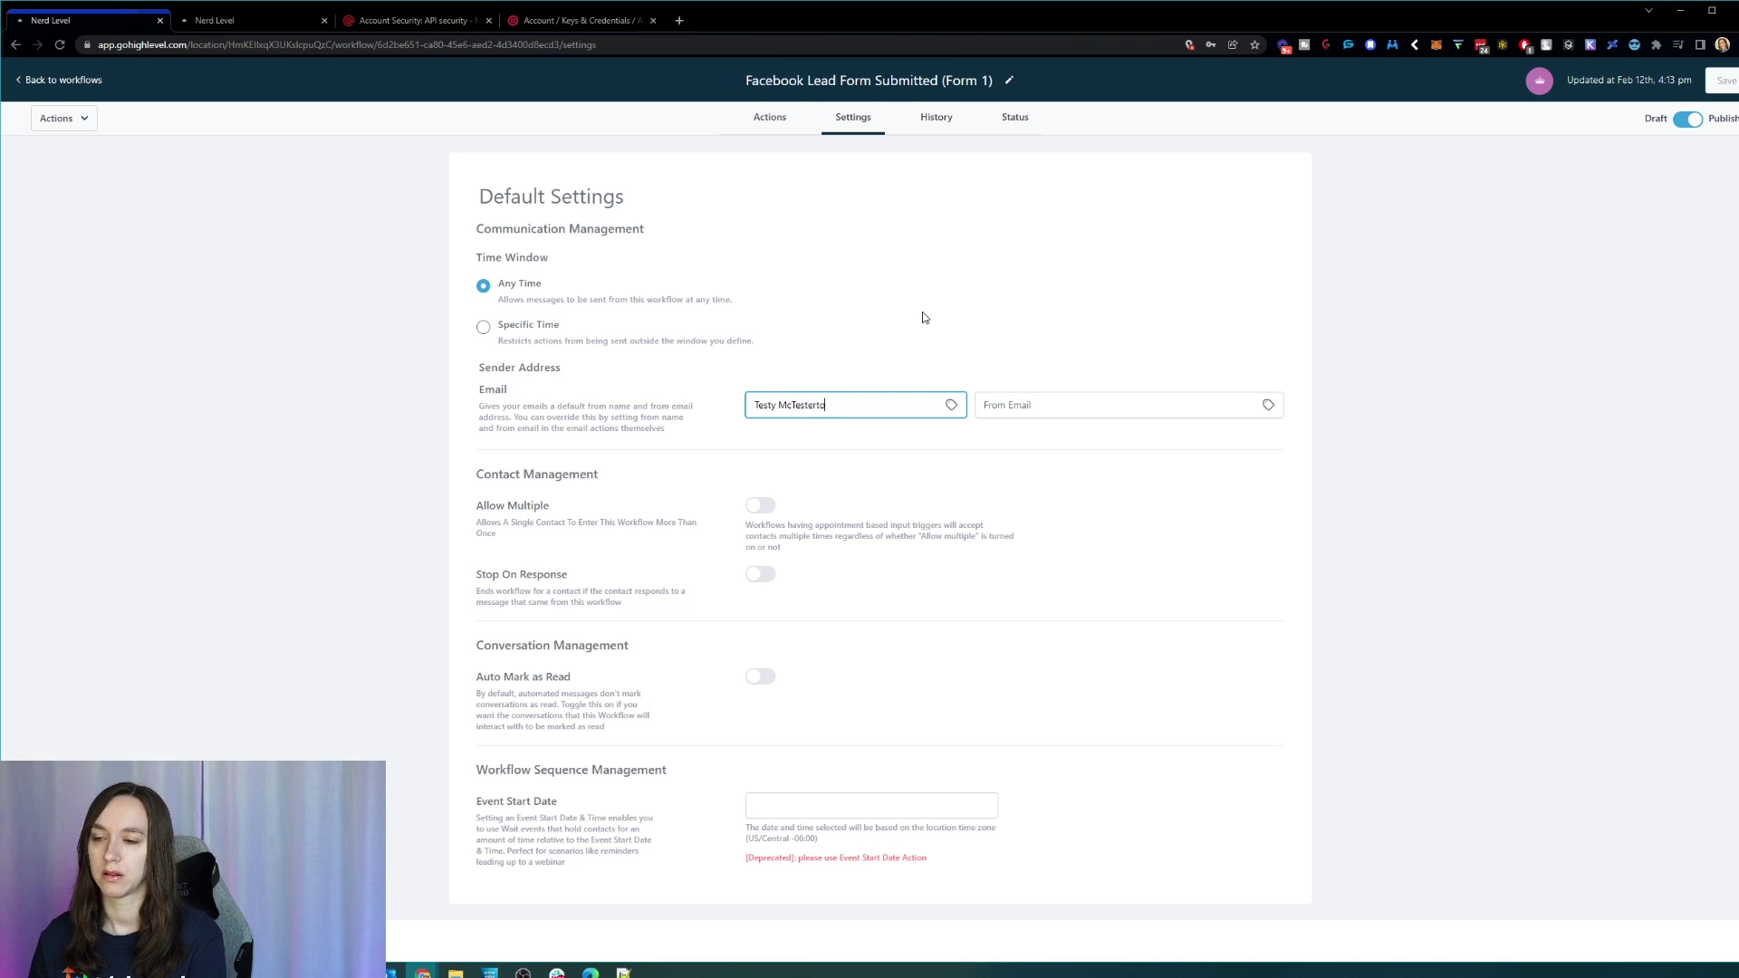
{"action": "type", "text": "n"}
{"action": "key", "text": "Tab"}
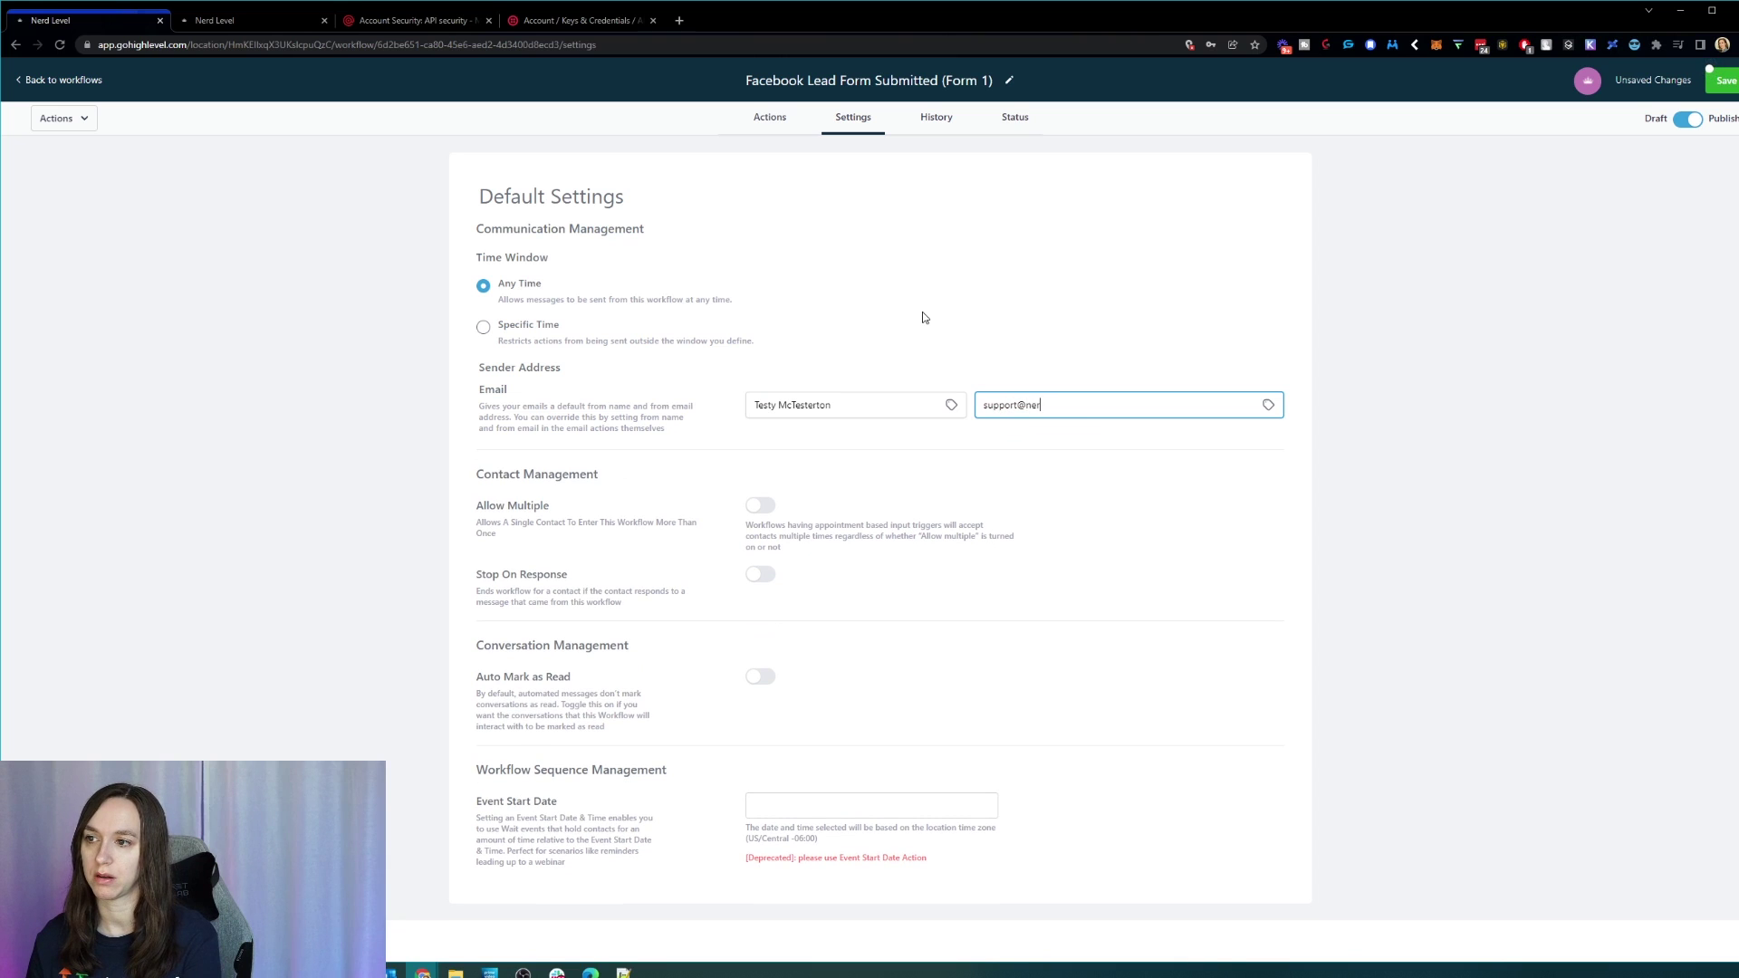
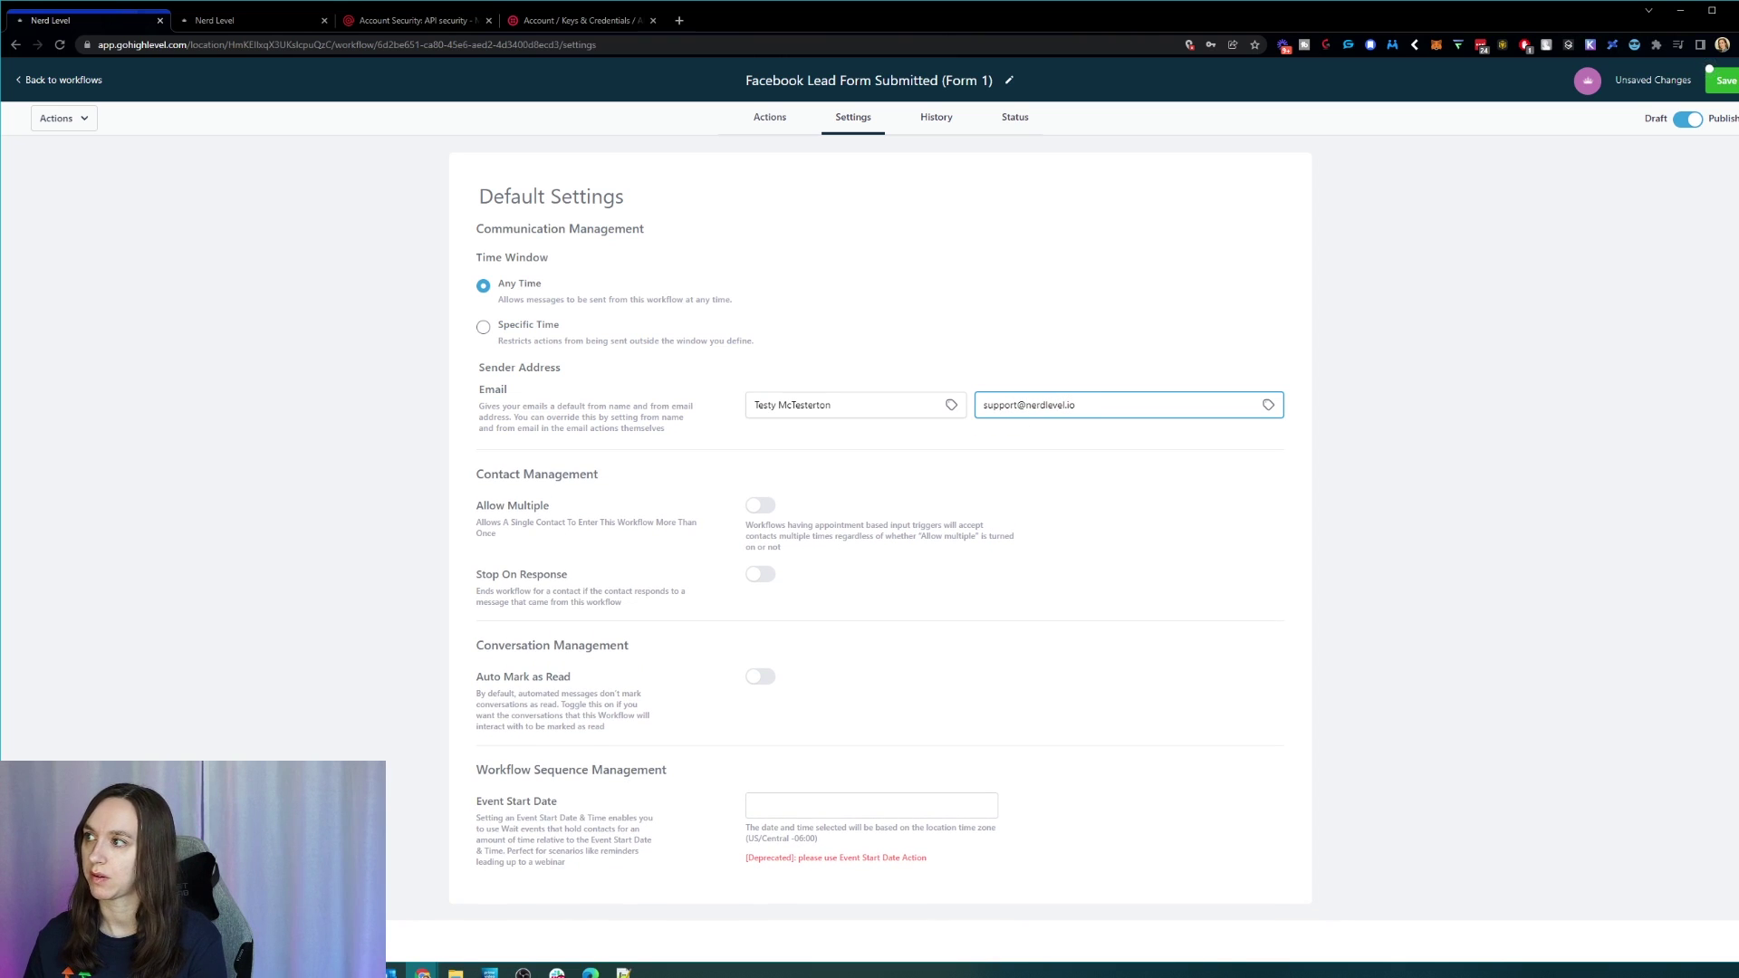
{"action": "left_click", "coordinate": [1719, 79]}
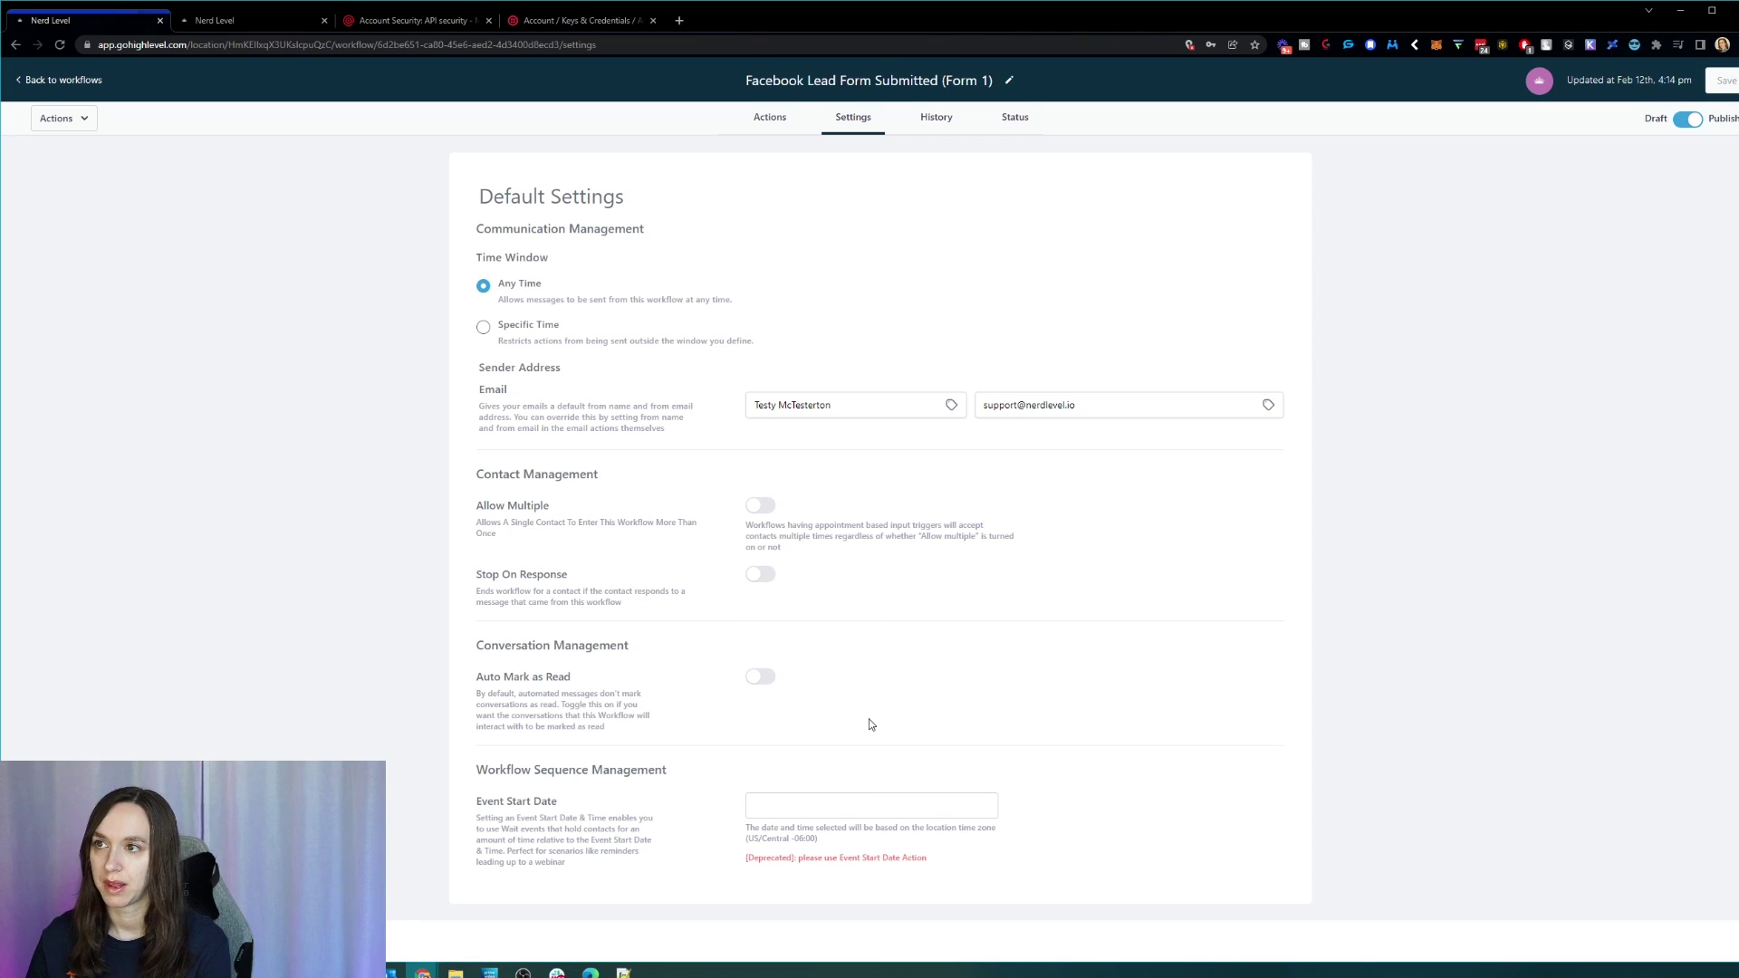
Step: Check the workflow's History and Status tabs, then go back to the Actions canvas
{"action": "left_click", "coordinate": [940, 120]}
{"action": "left_click", "coordinate": [1001, 126]}
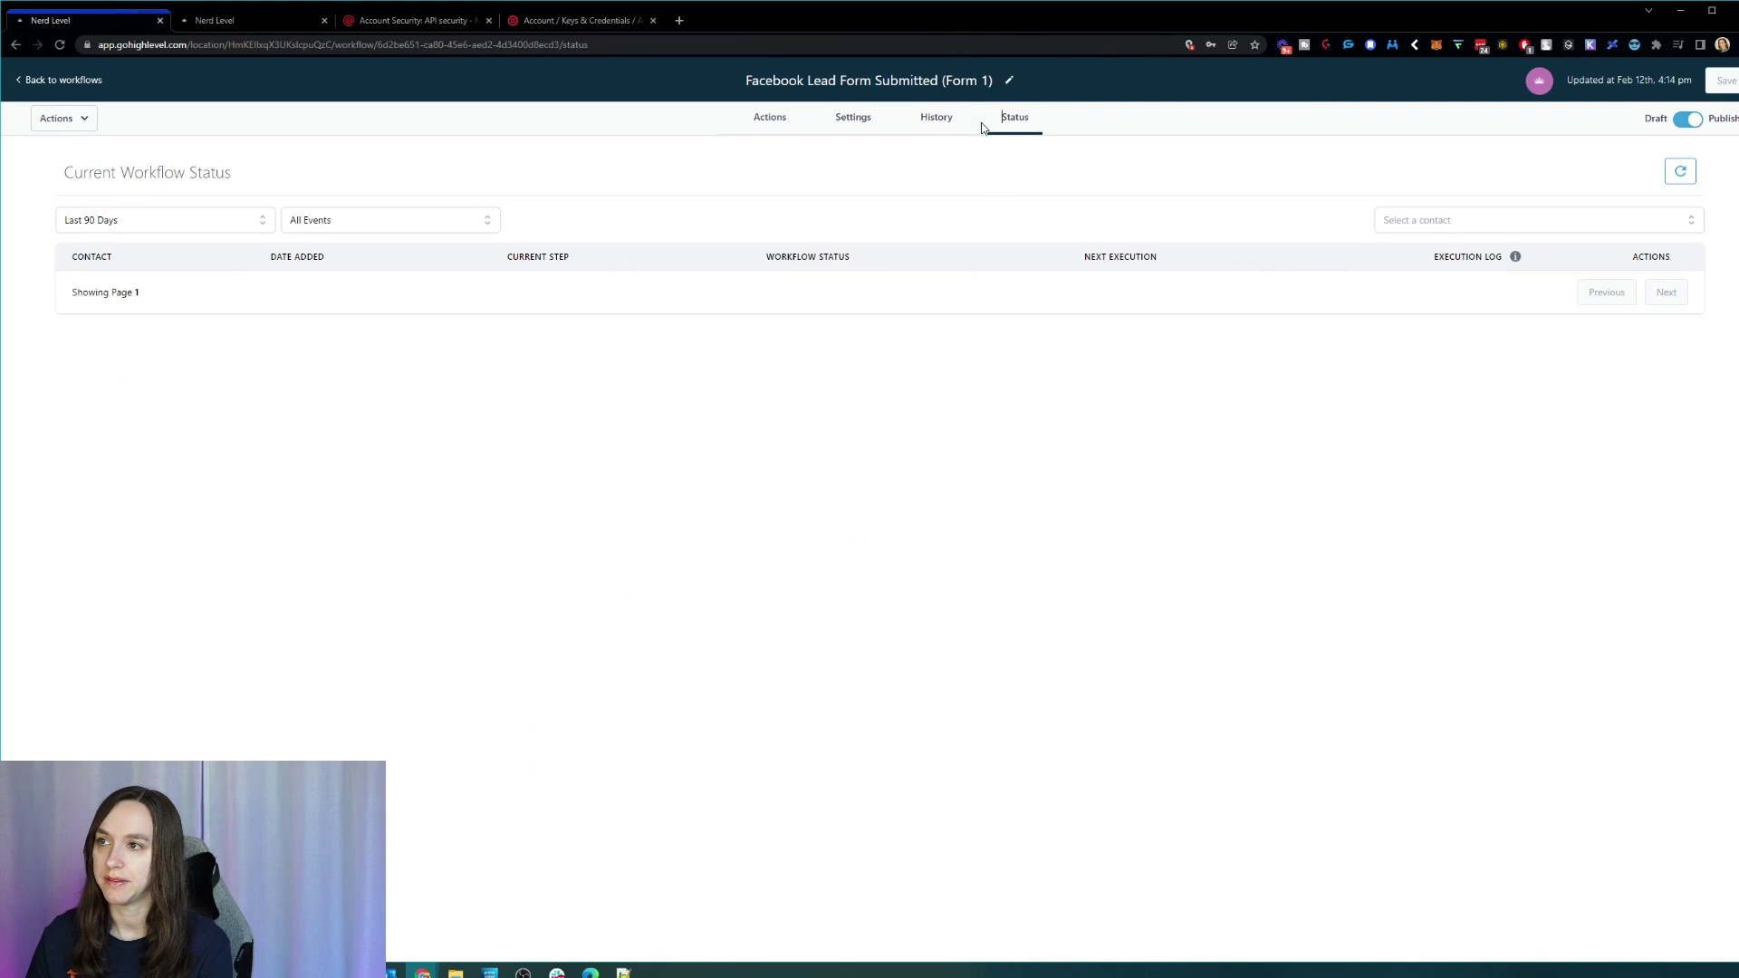
{"action": "left_click", "coordinate": [764, 130]}
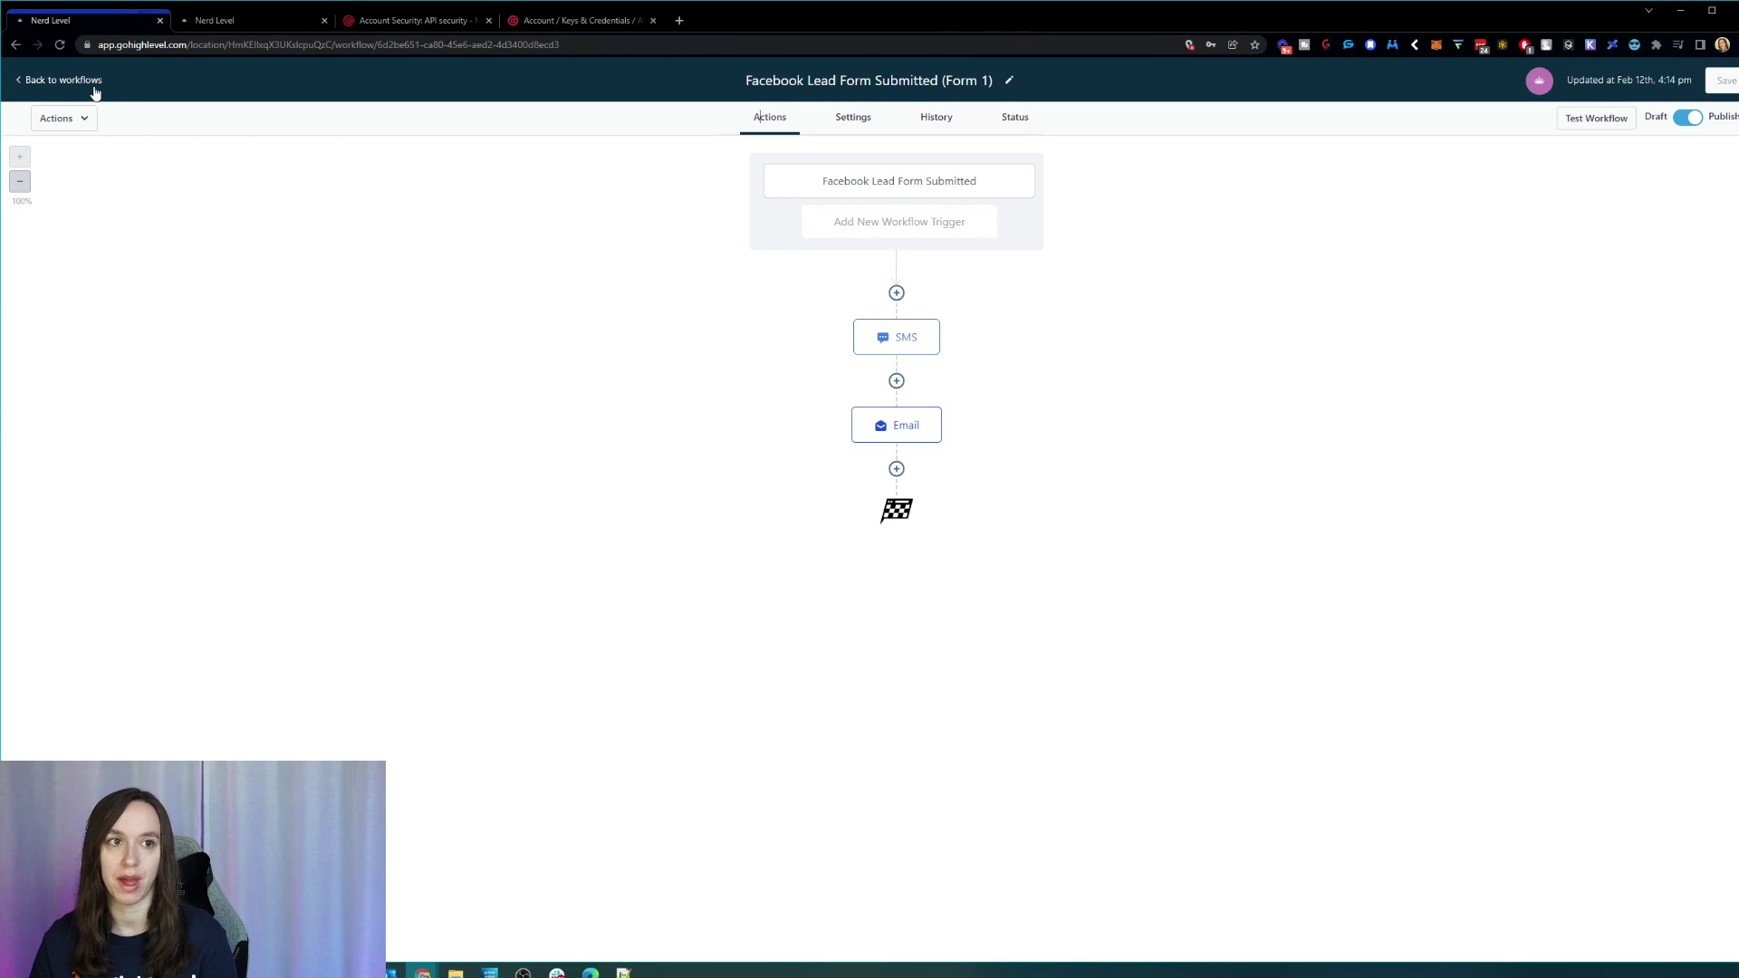
{"action": "key", "text": "alt+Tab"}
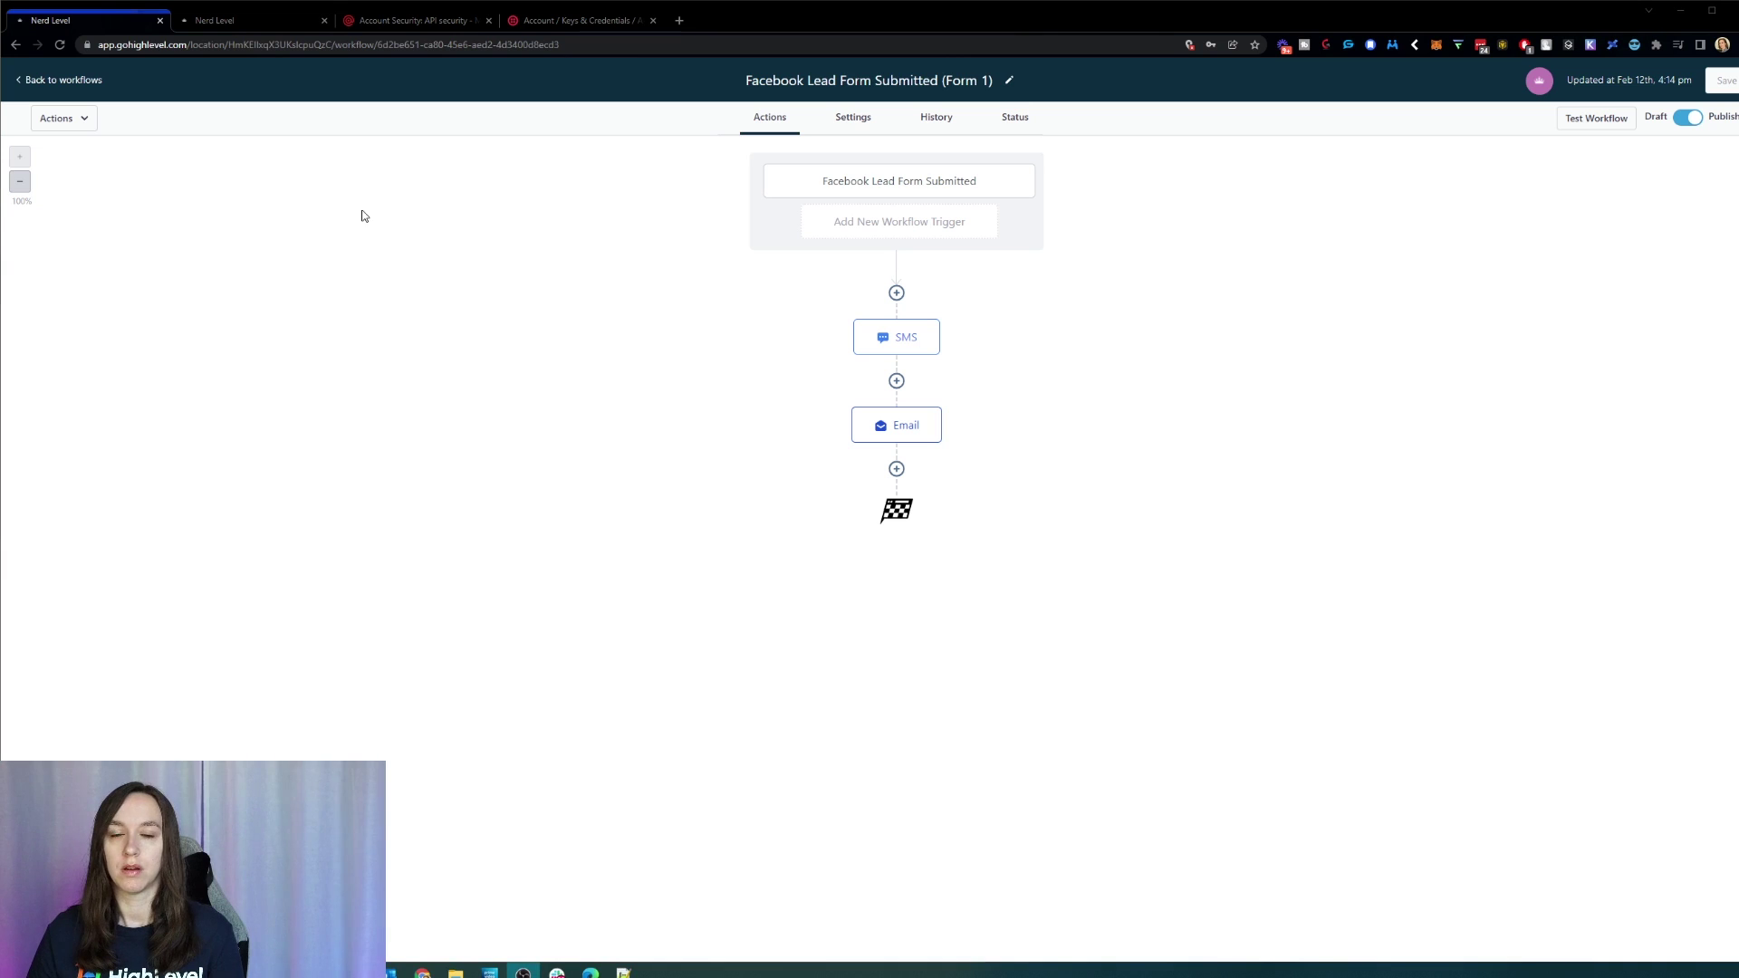
Step: Browse the new-workflow templates from the workflow list, then go to account Settings Business Info
{"action": "left_click", "coordinate": [88, 82]}
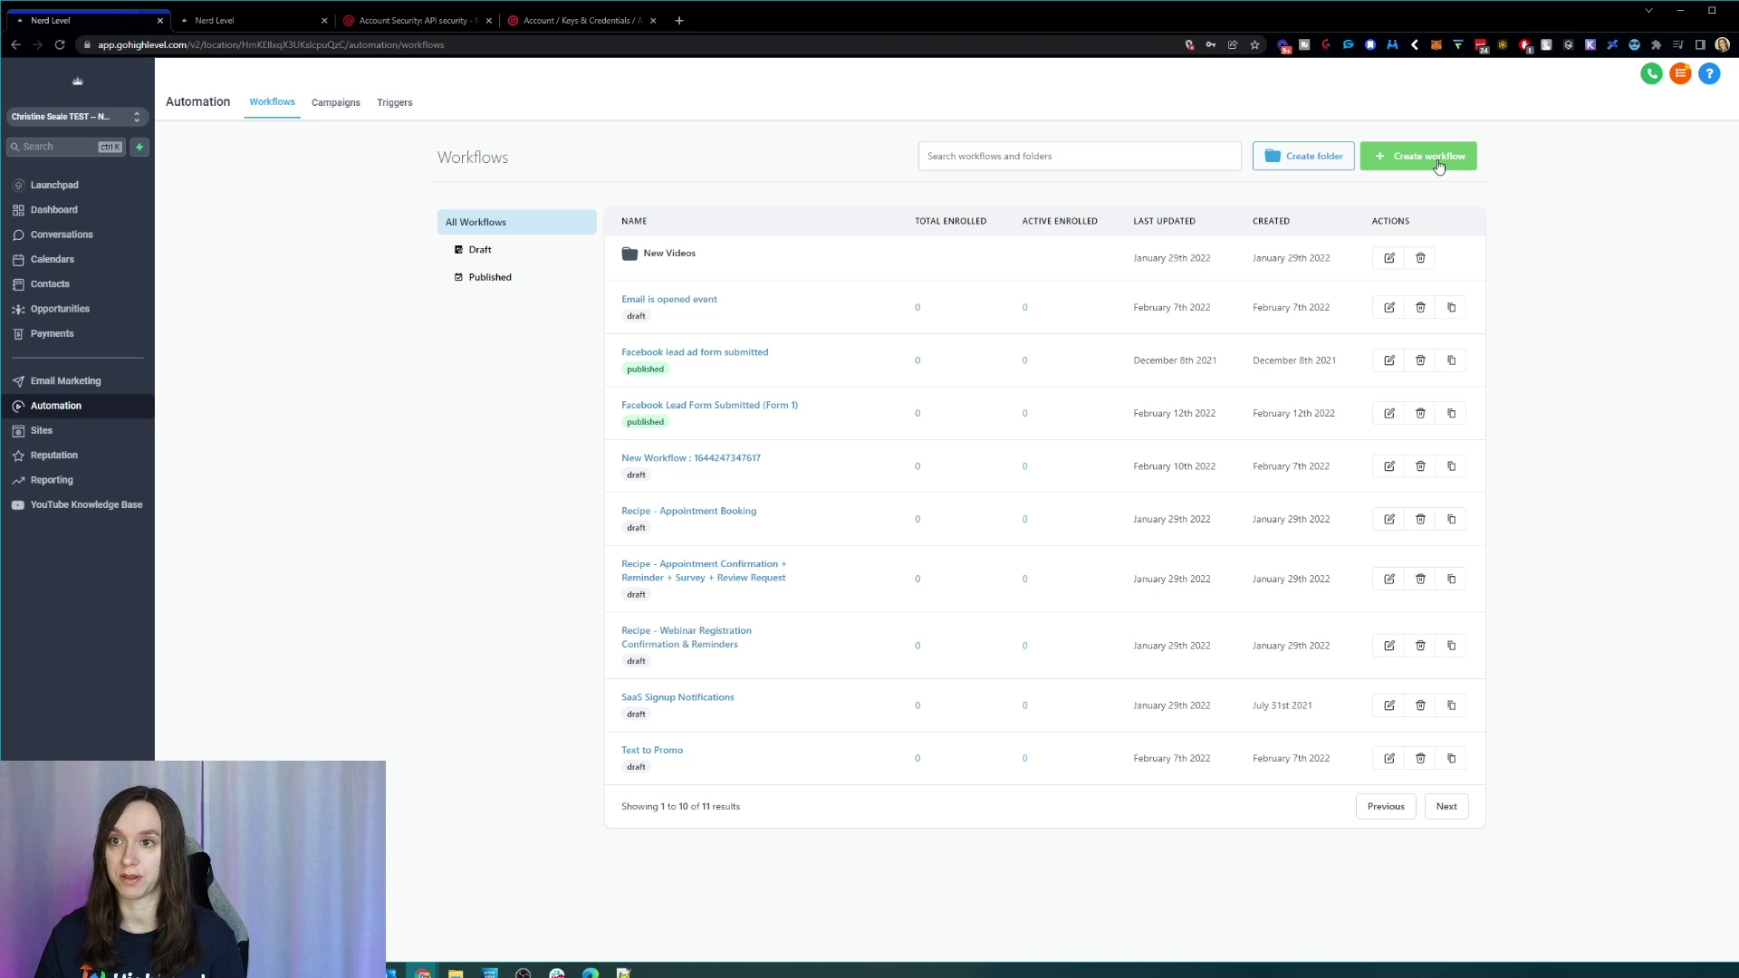
{"action": "left_click", "coordinate": [1438, 163]}
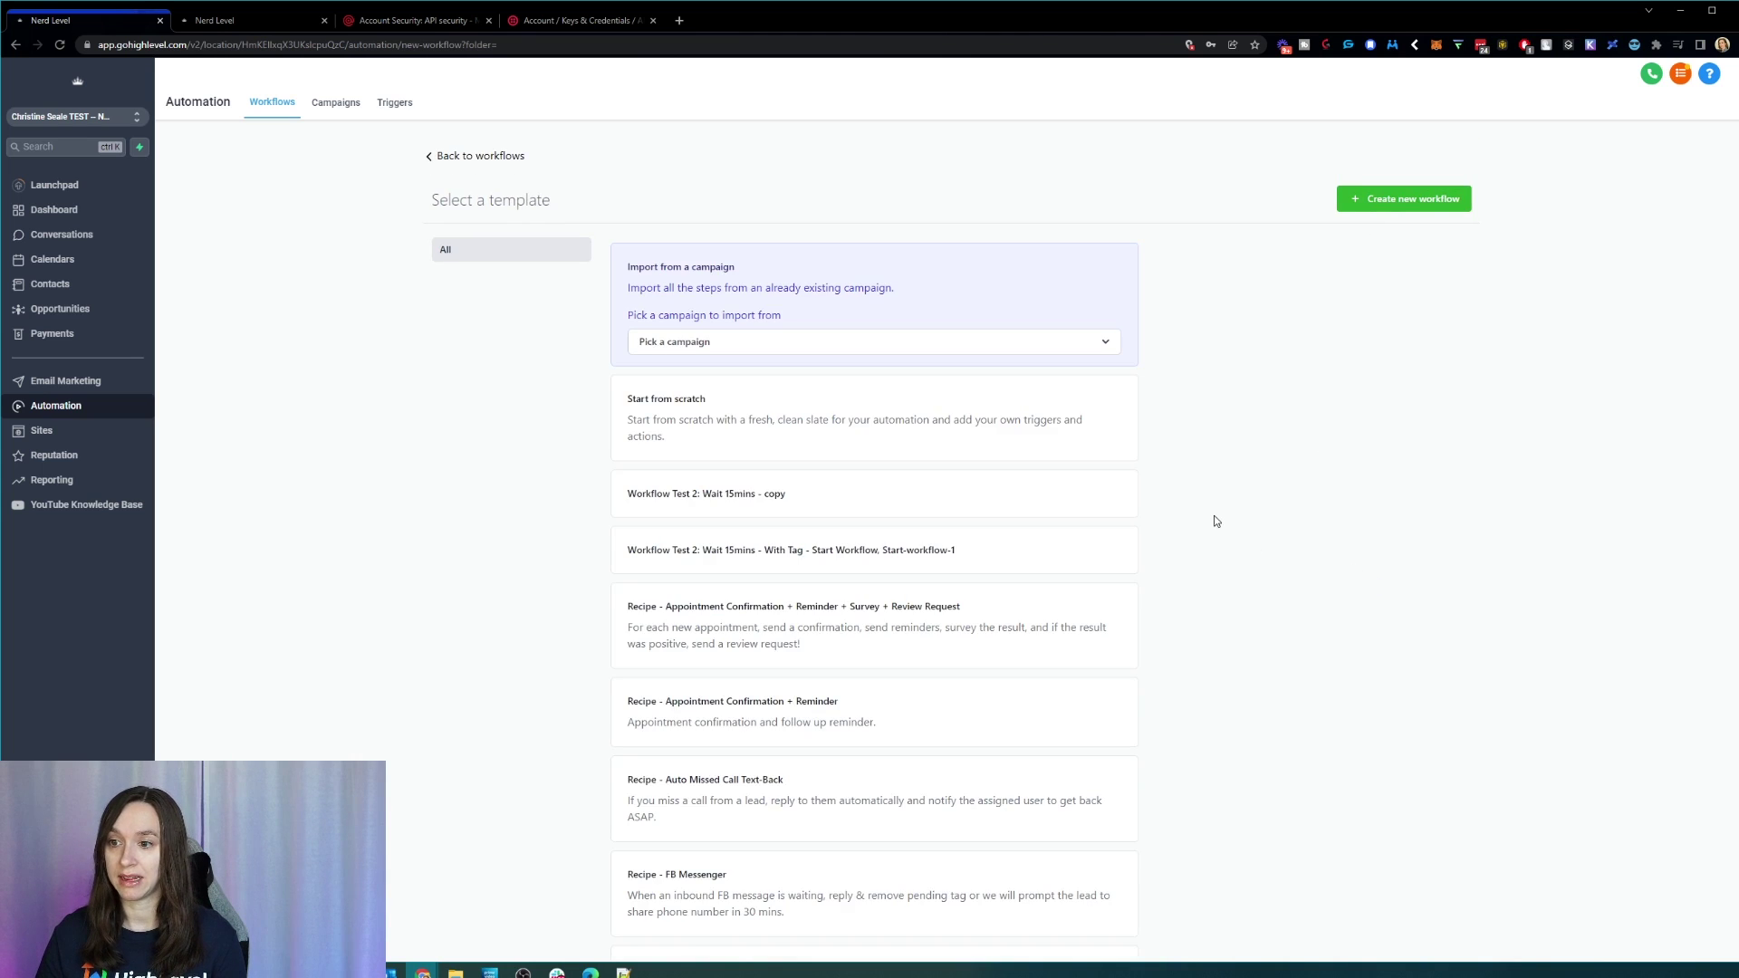
{"action": "scroll", "coordinate": [1213, 515], "scroll_direction": "down", "scroll_amount": 2}
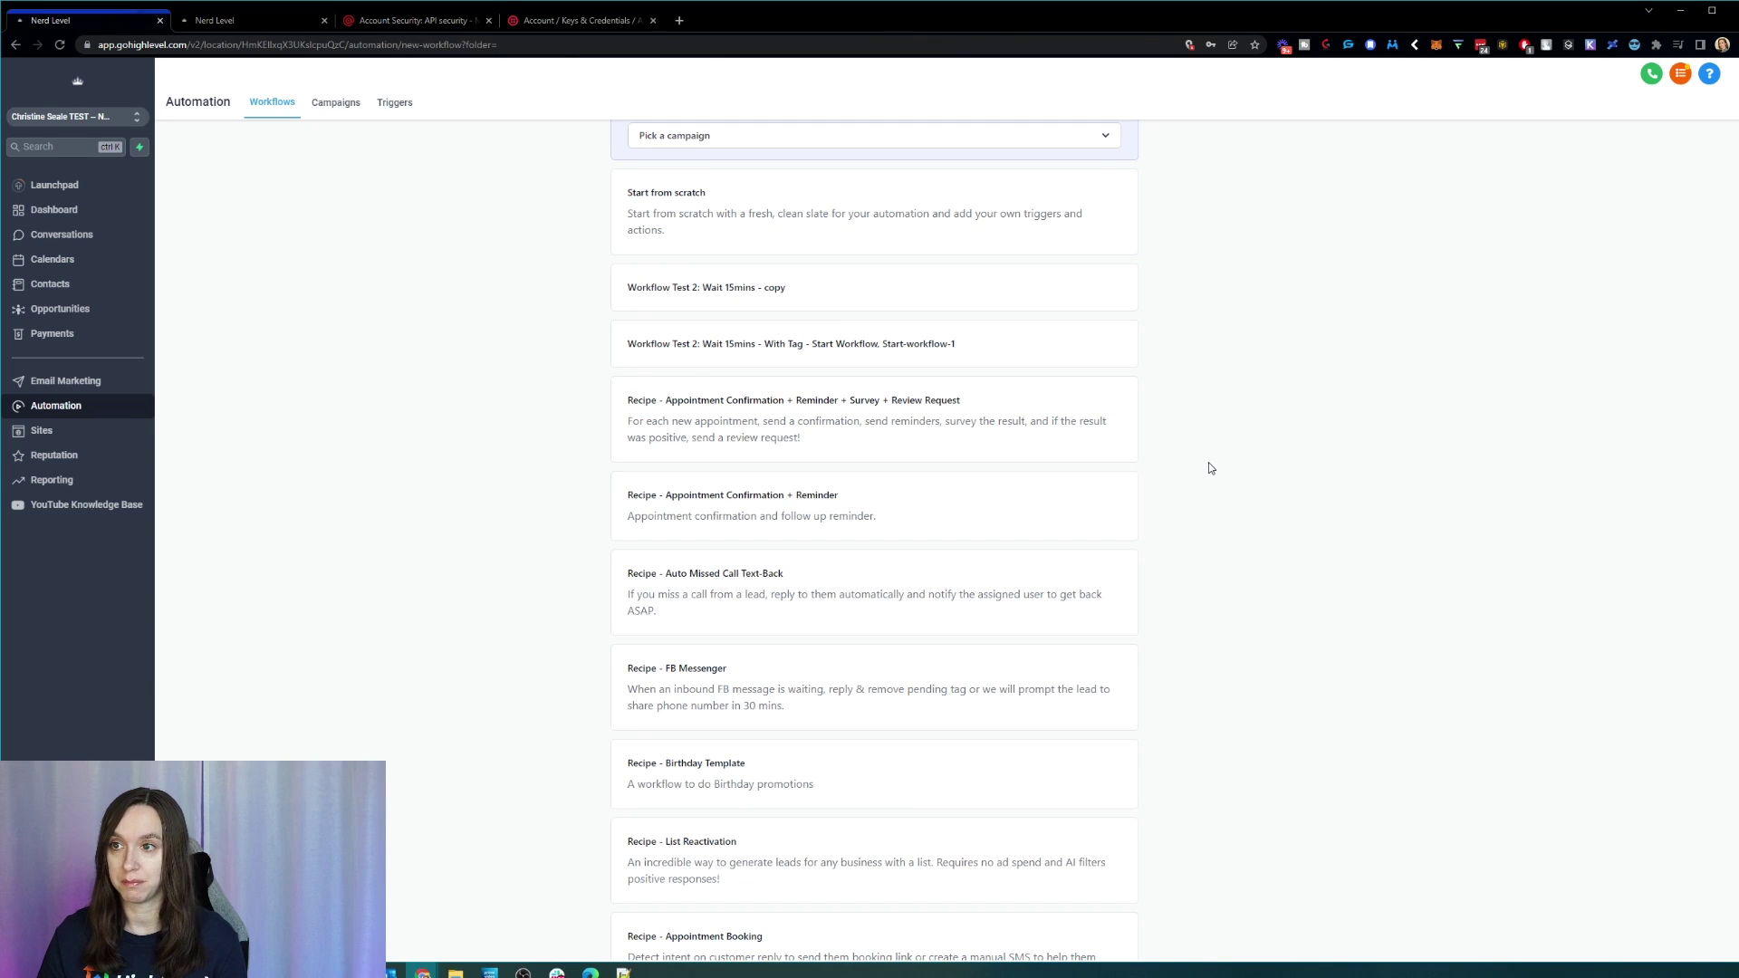
{"action": "scroll", "coordinate": [1212, 468], "scroll_direction": "down", "scroll_amount": 3}
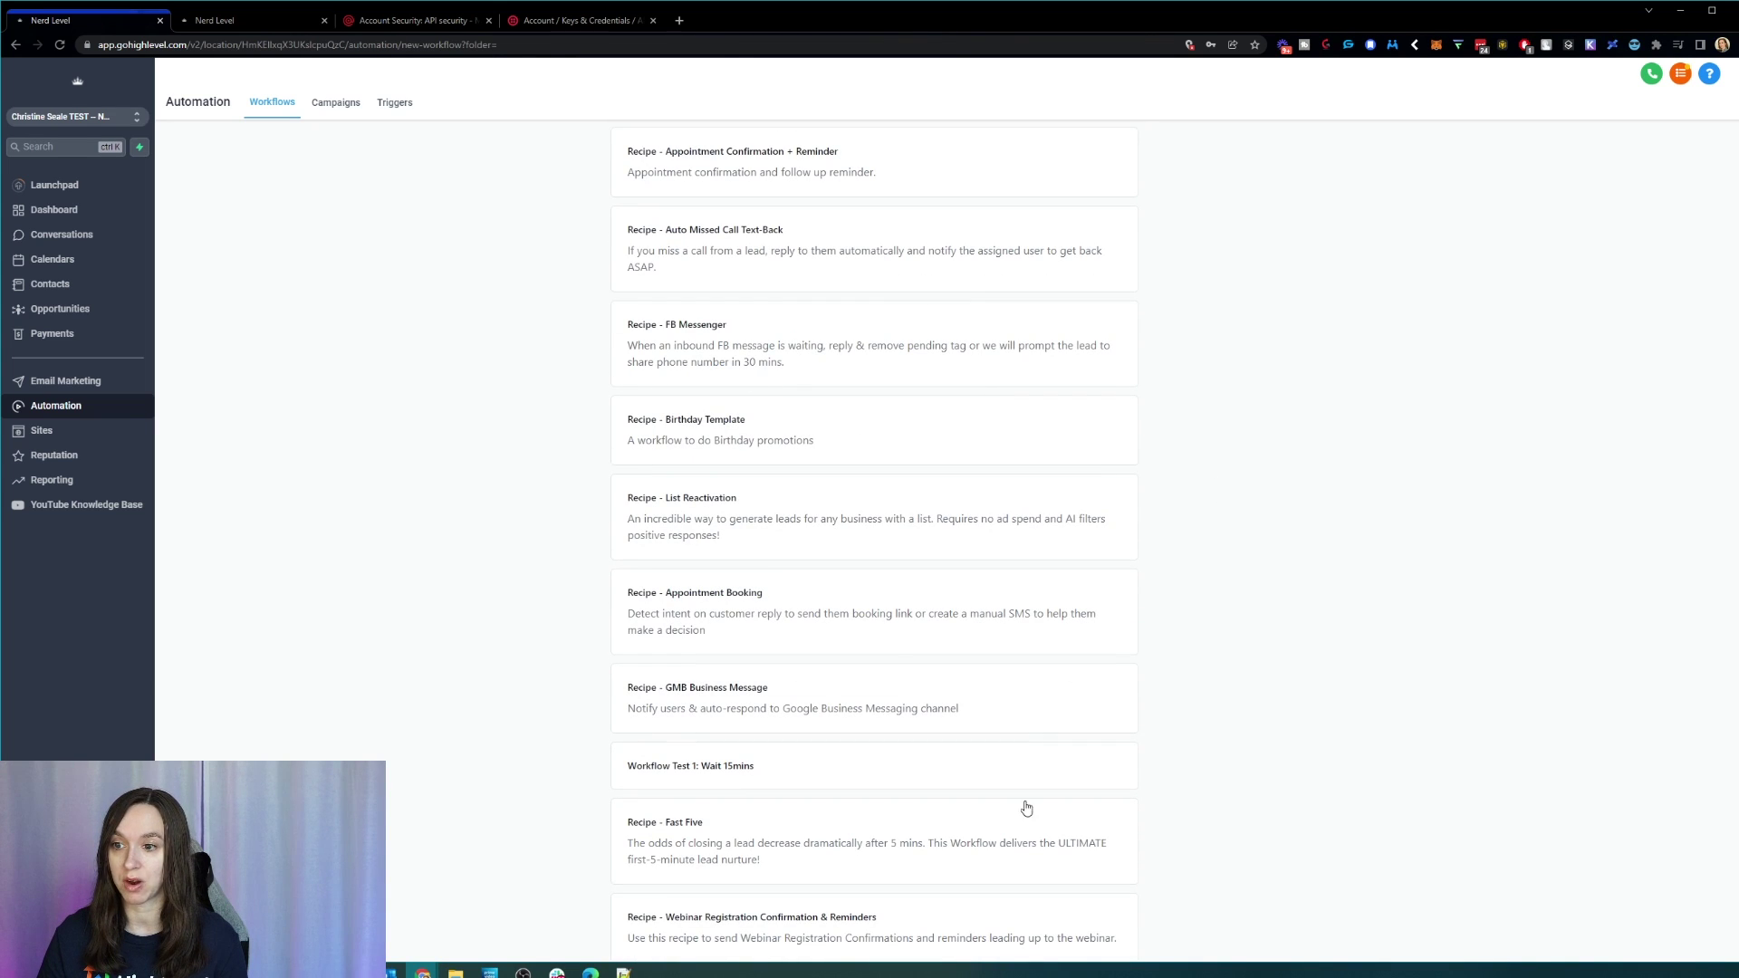
{"action": "scroll", "coordinate": [1130, 550], "scroll_direction": "down", "scroll_amount": 2}
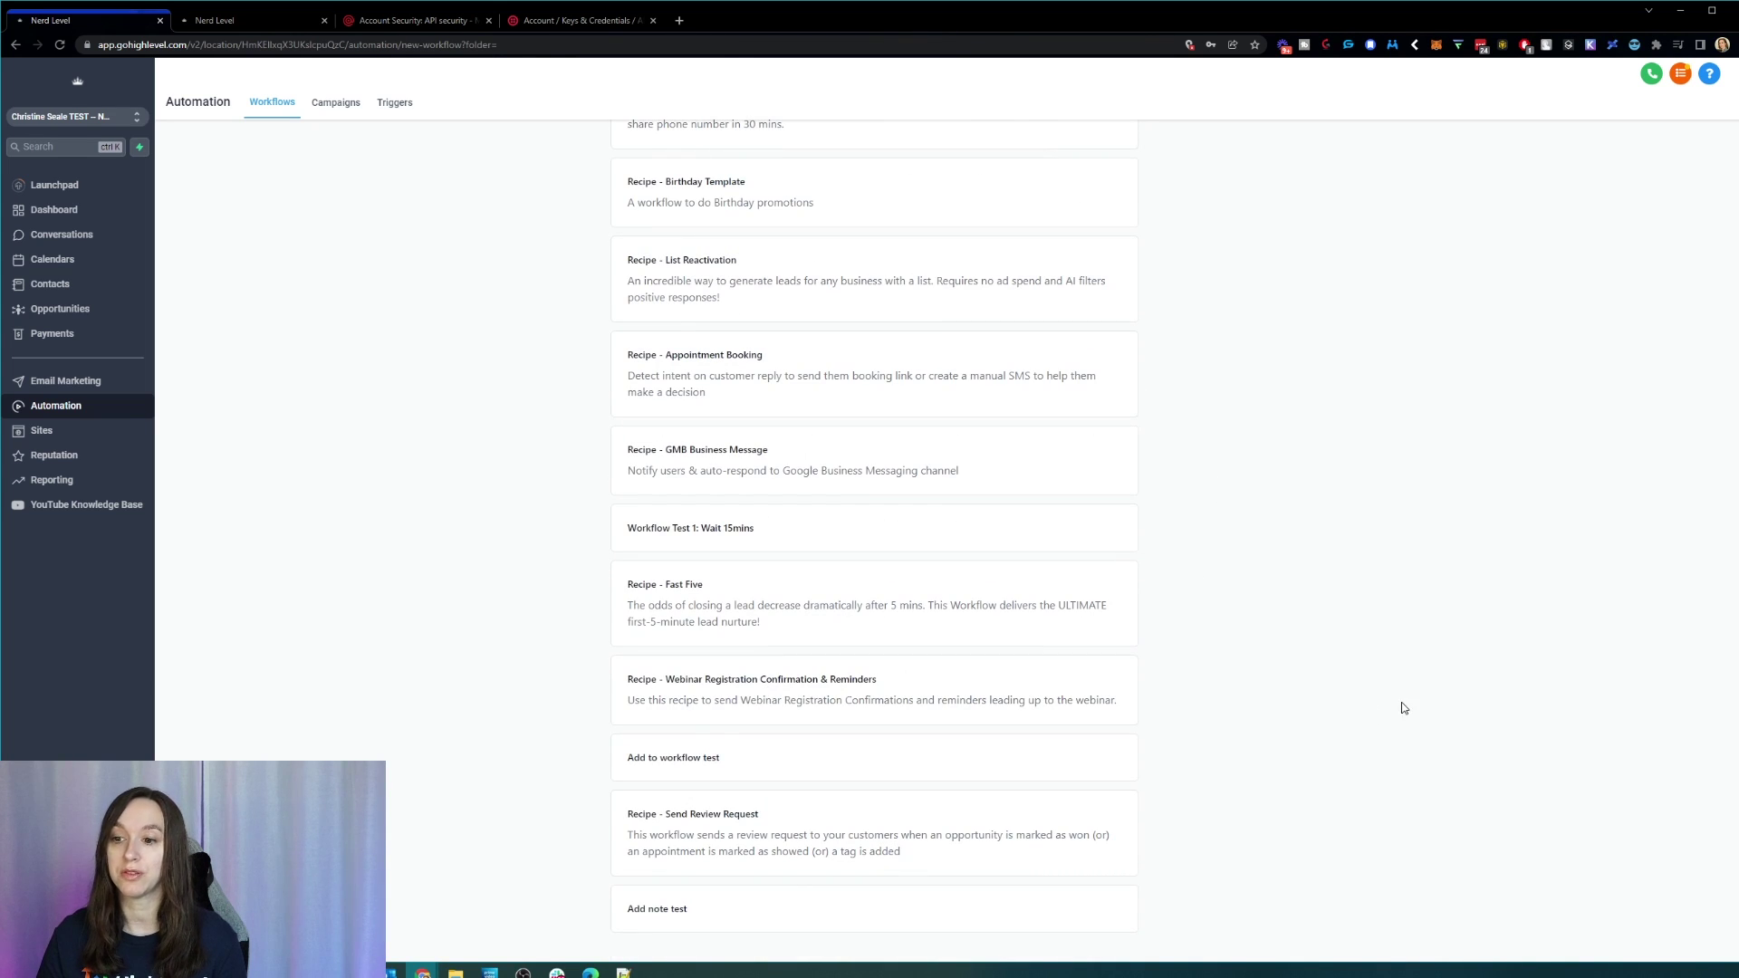
{"action": "scroll", "coordinate": [1401, 716], "scroll_direction": "up", "scroll_amount": 8}
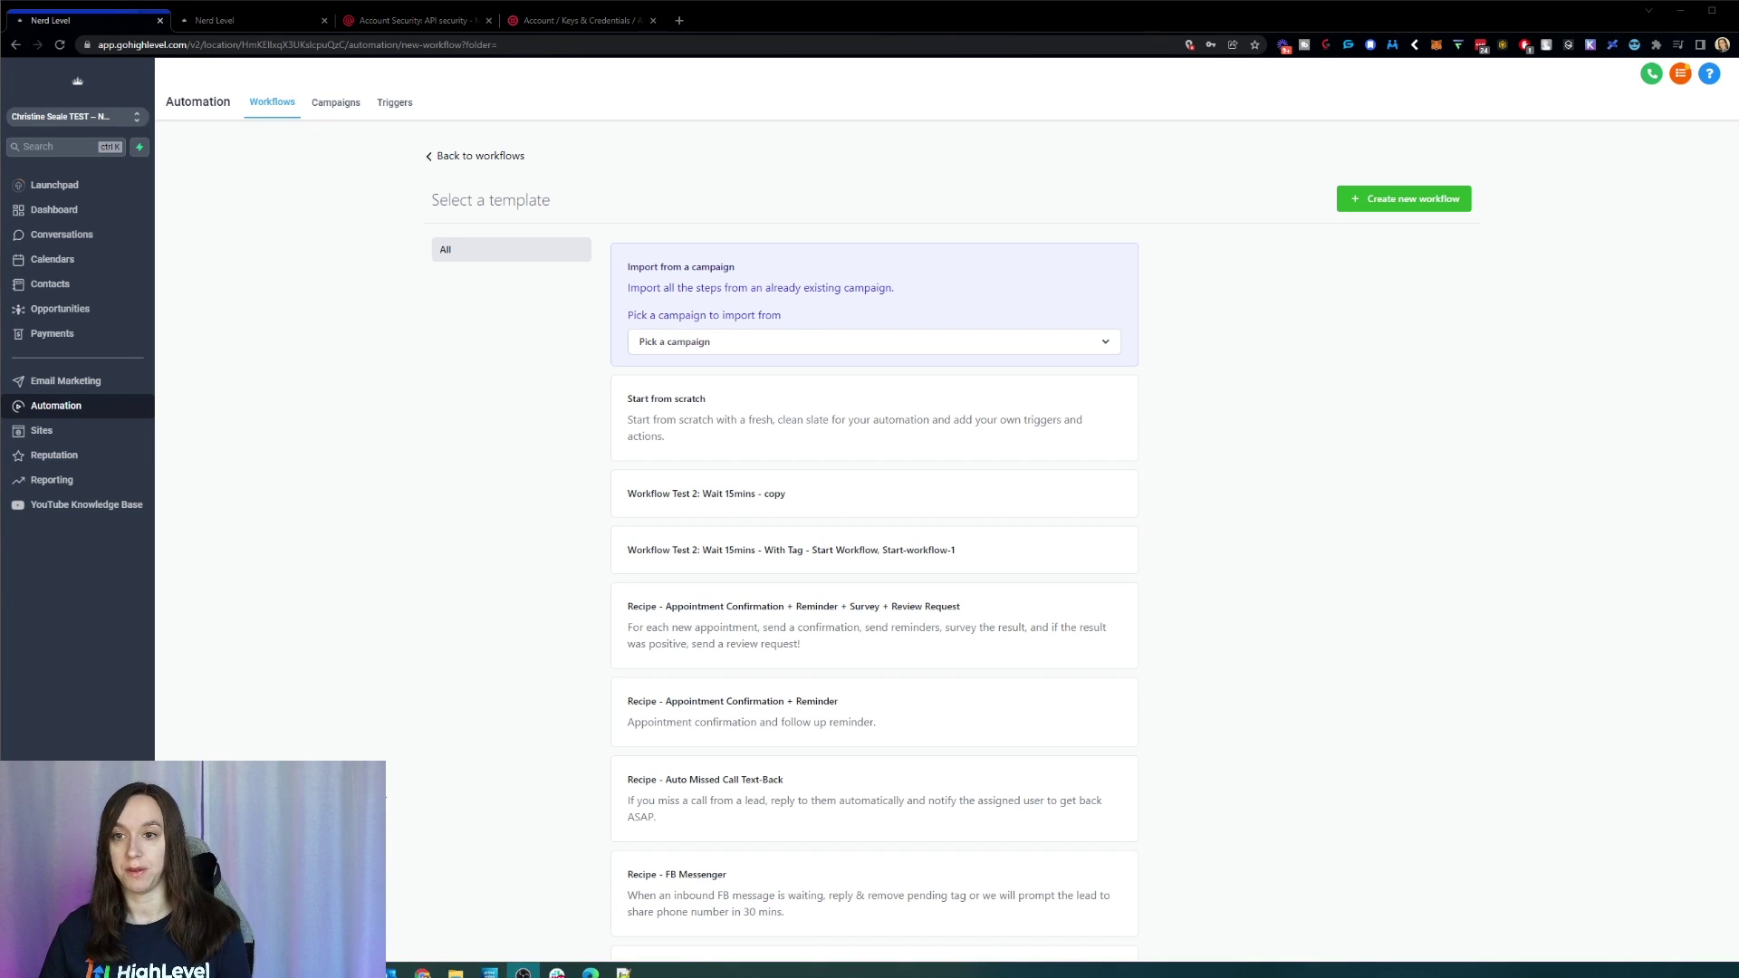
{"action": "left_click", "coordinate": [49, 940]}
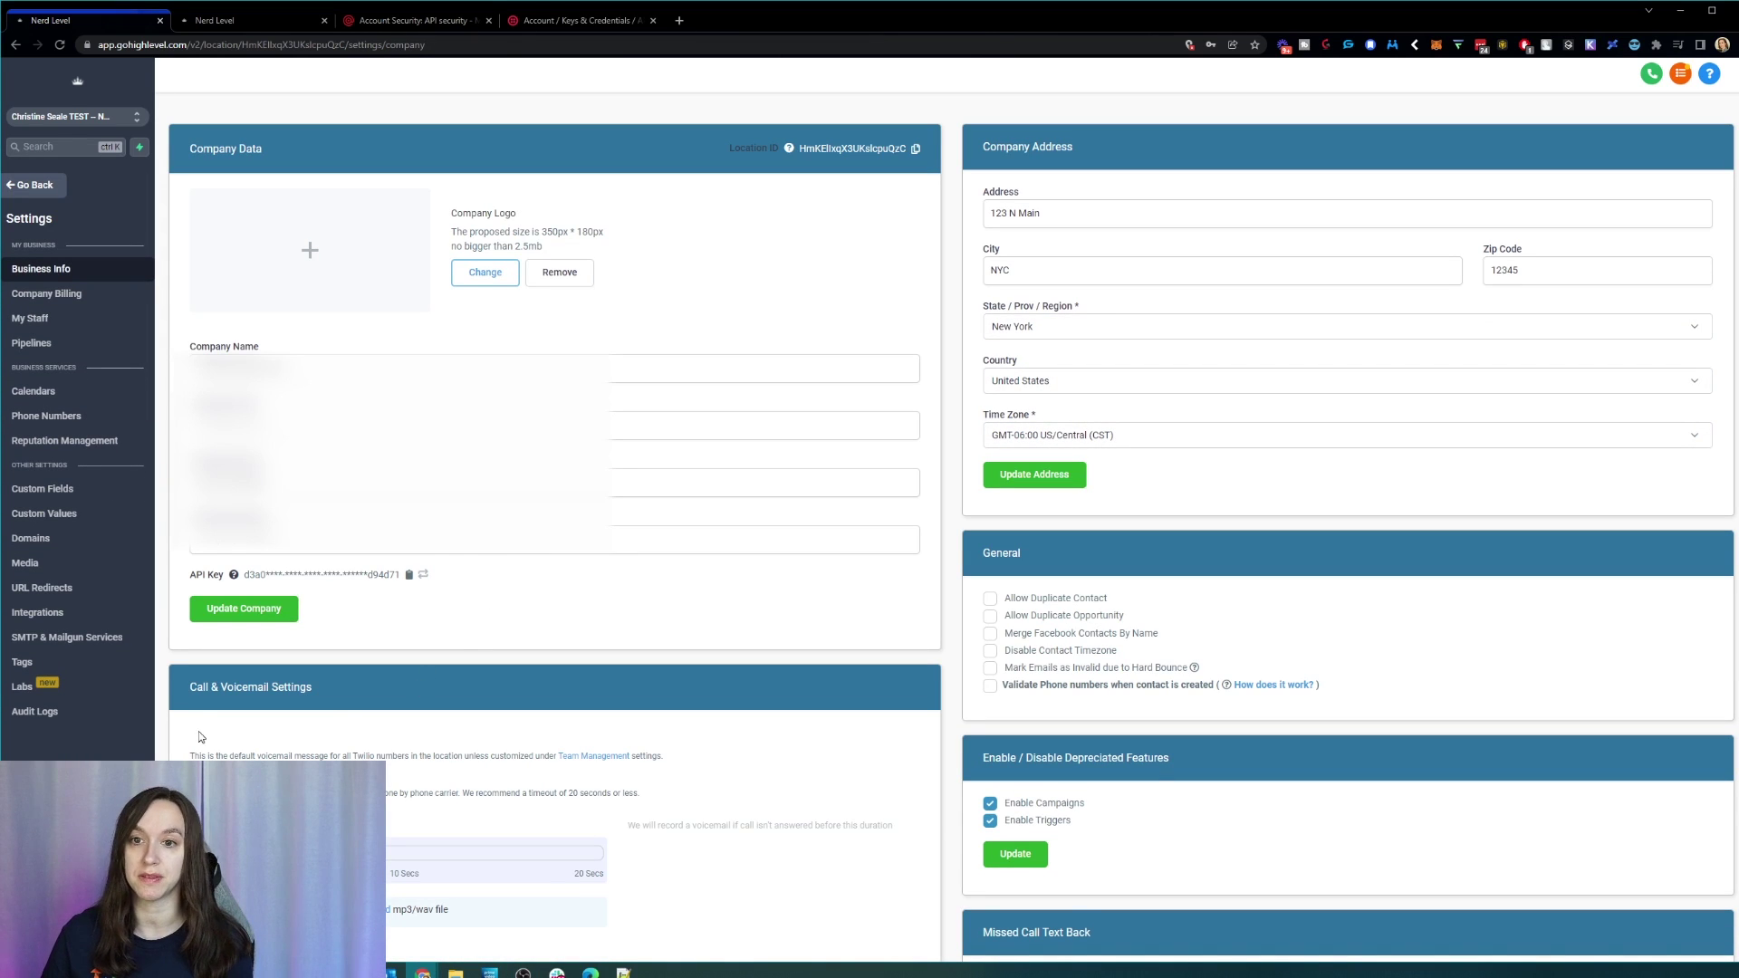
Step: Open the Calendars settings page showing the Unassigned, Christine and Sales team test groups
{"action": "left_click", "coordinate": [58, 397]}
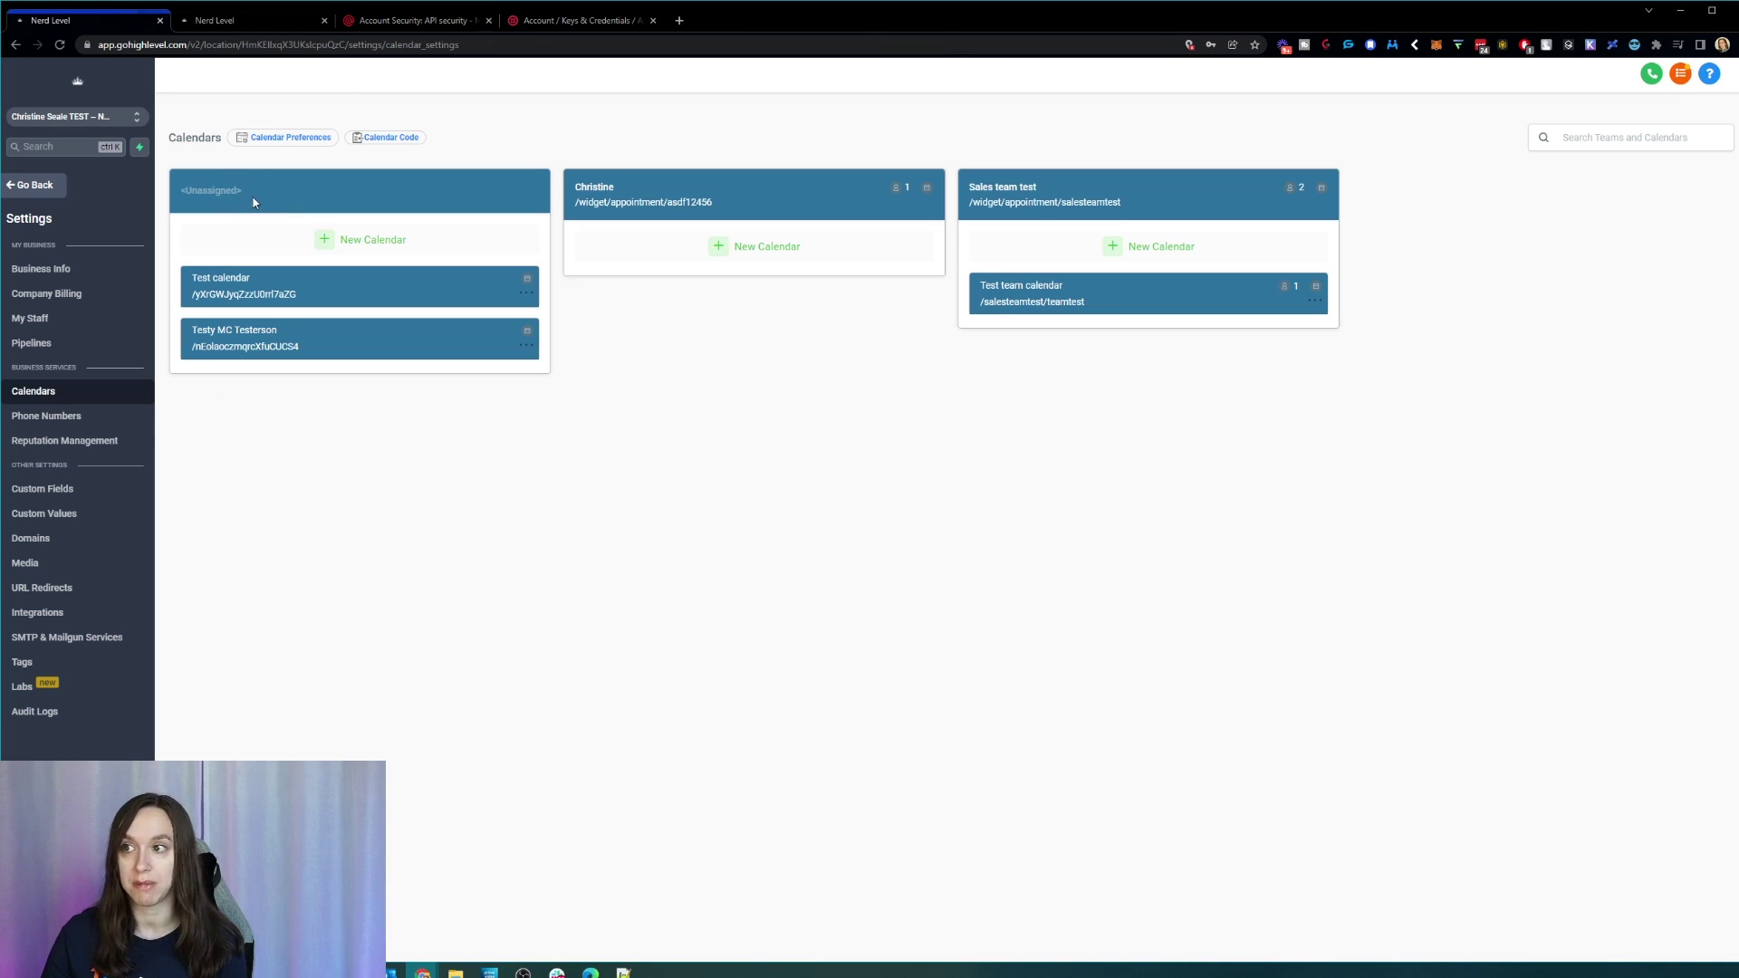
Step: Preview the Sales team test booking widget's Test team calendar, then go to My Staff
{"action": "left_click", "coordinate": [1091, 203]}
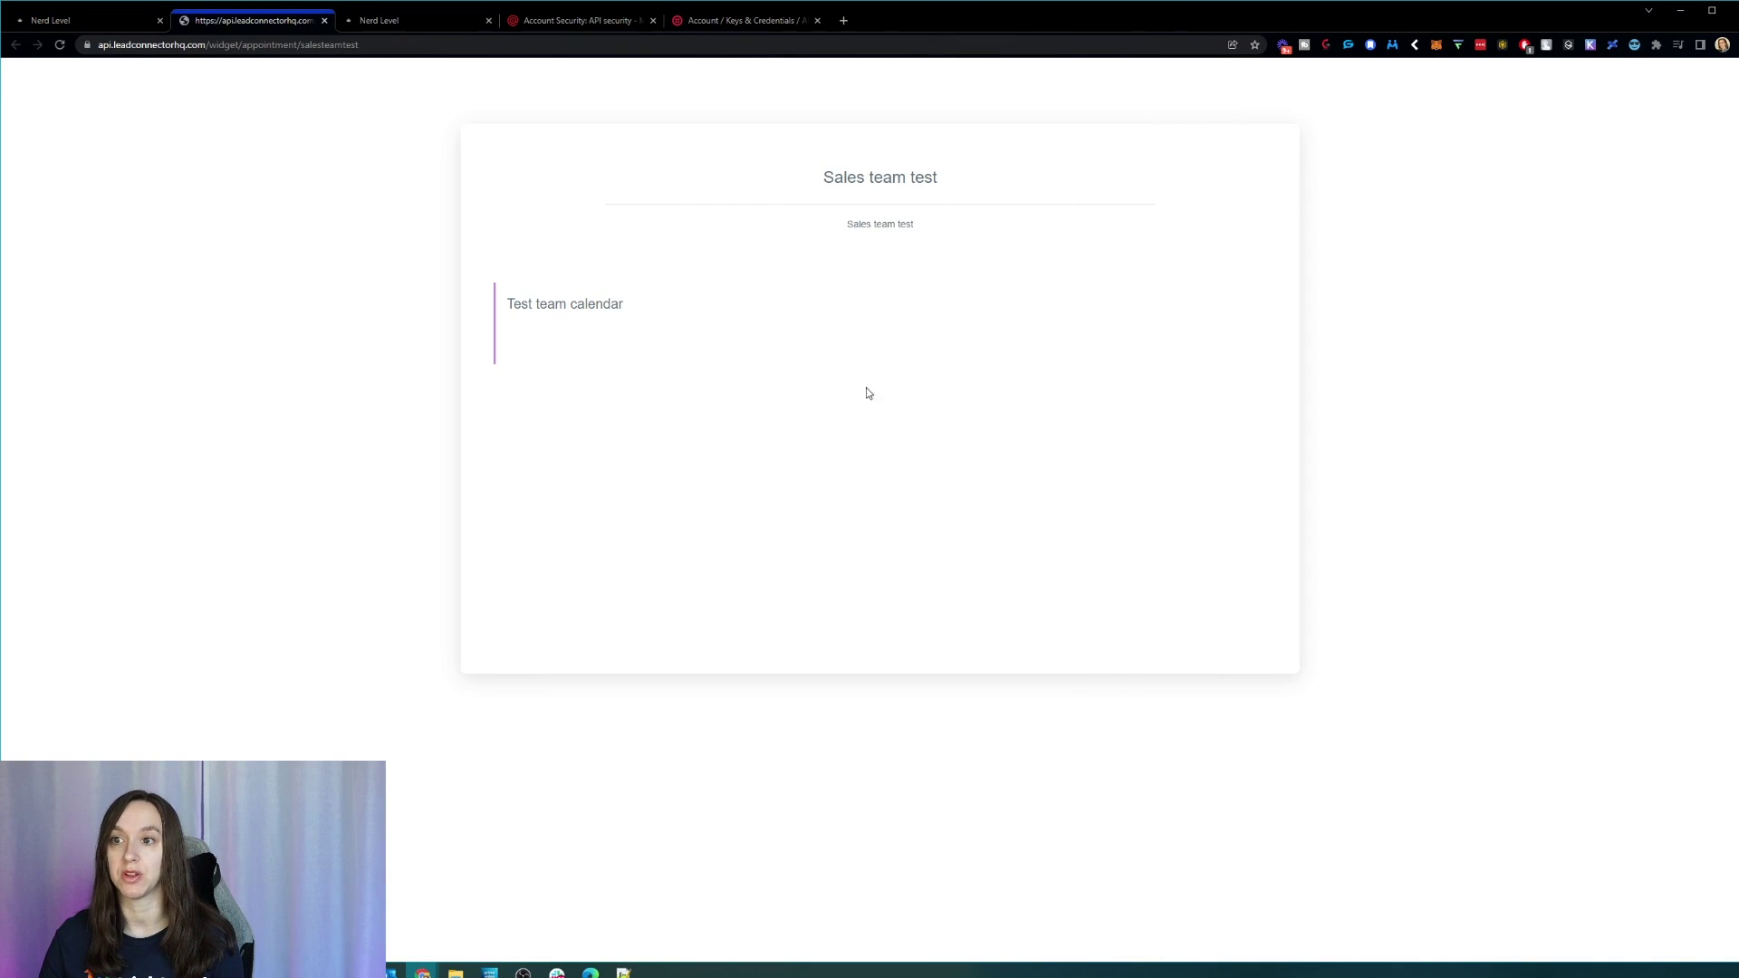
{"action": "left_click", "coordinate": [595, 319]}
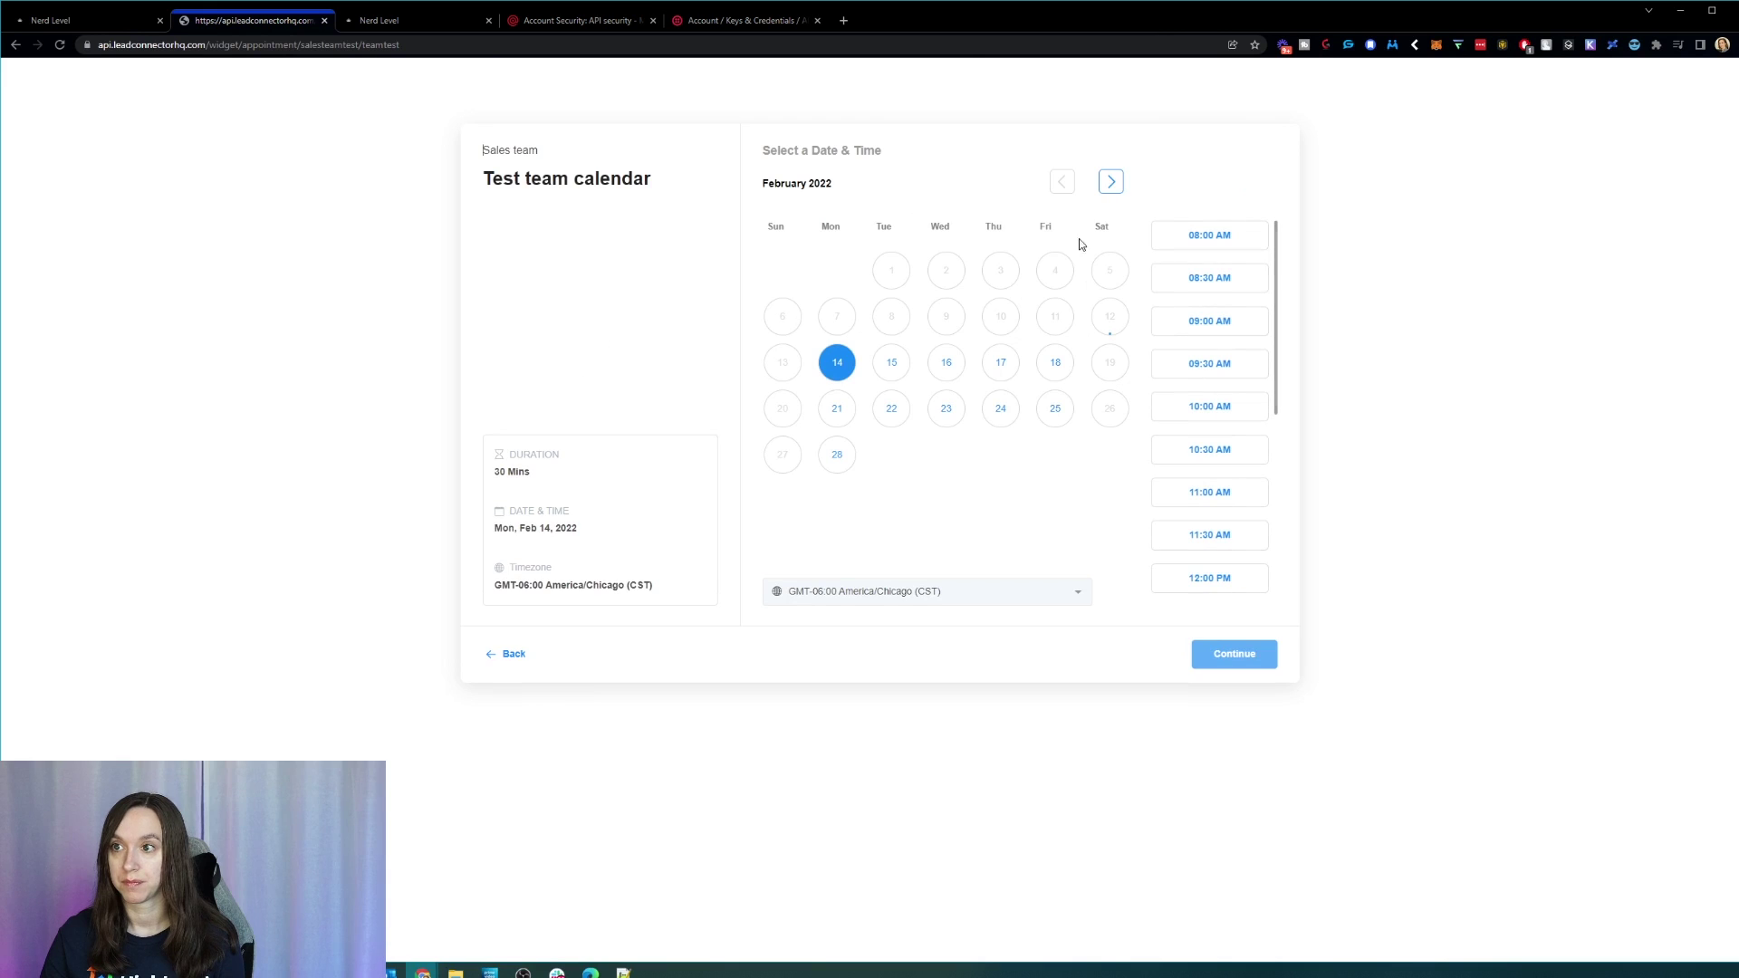
{"action": "left_click", "coordinate": [71, 24]}
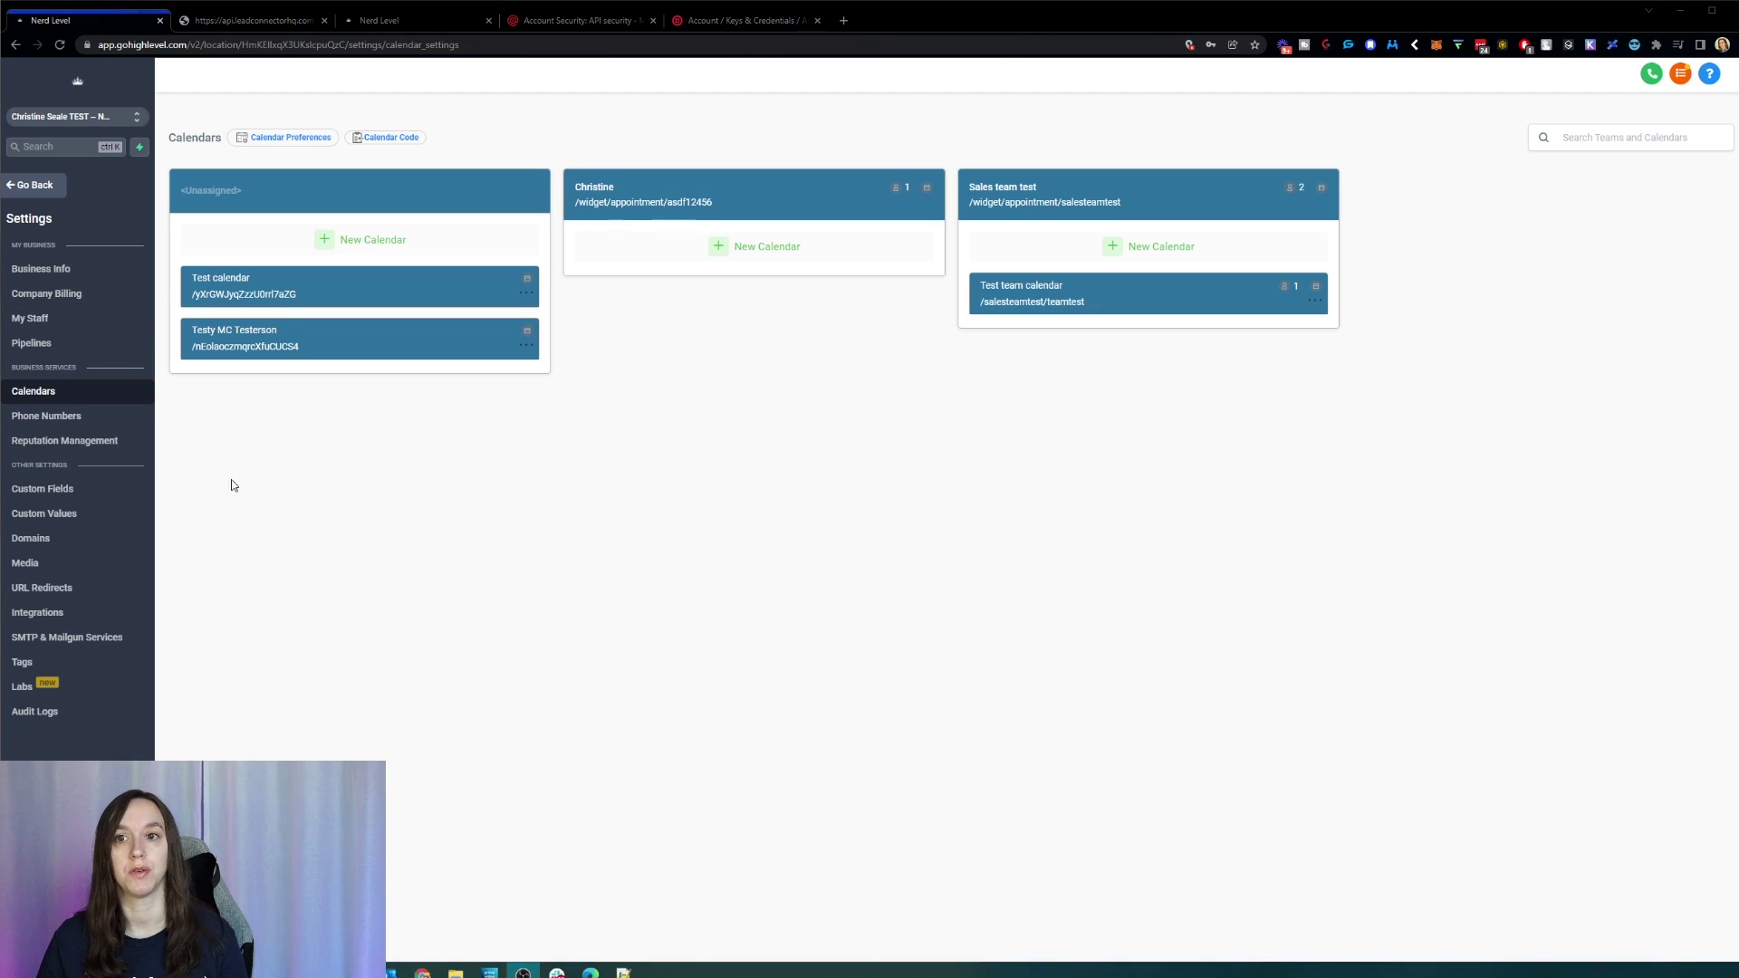
{"action": "left_click", "coordinate": [89, 319]}
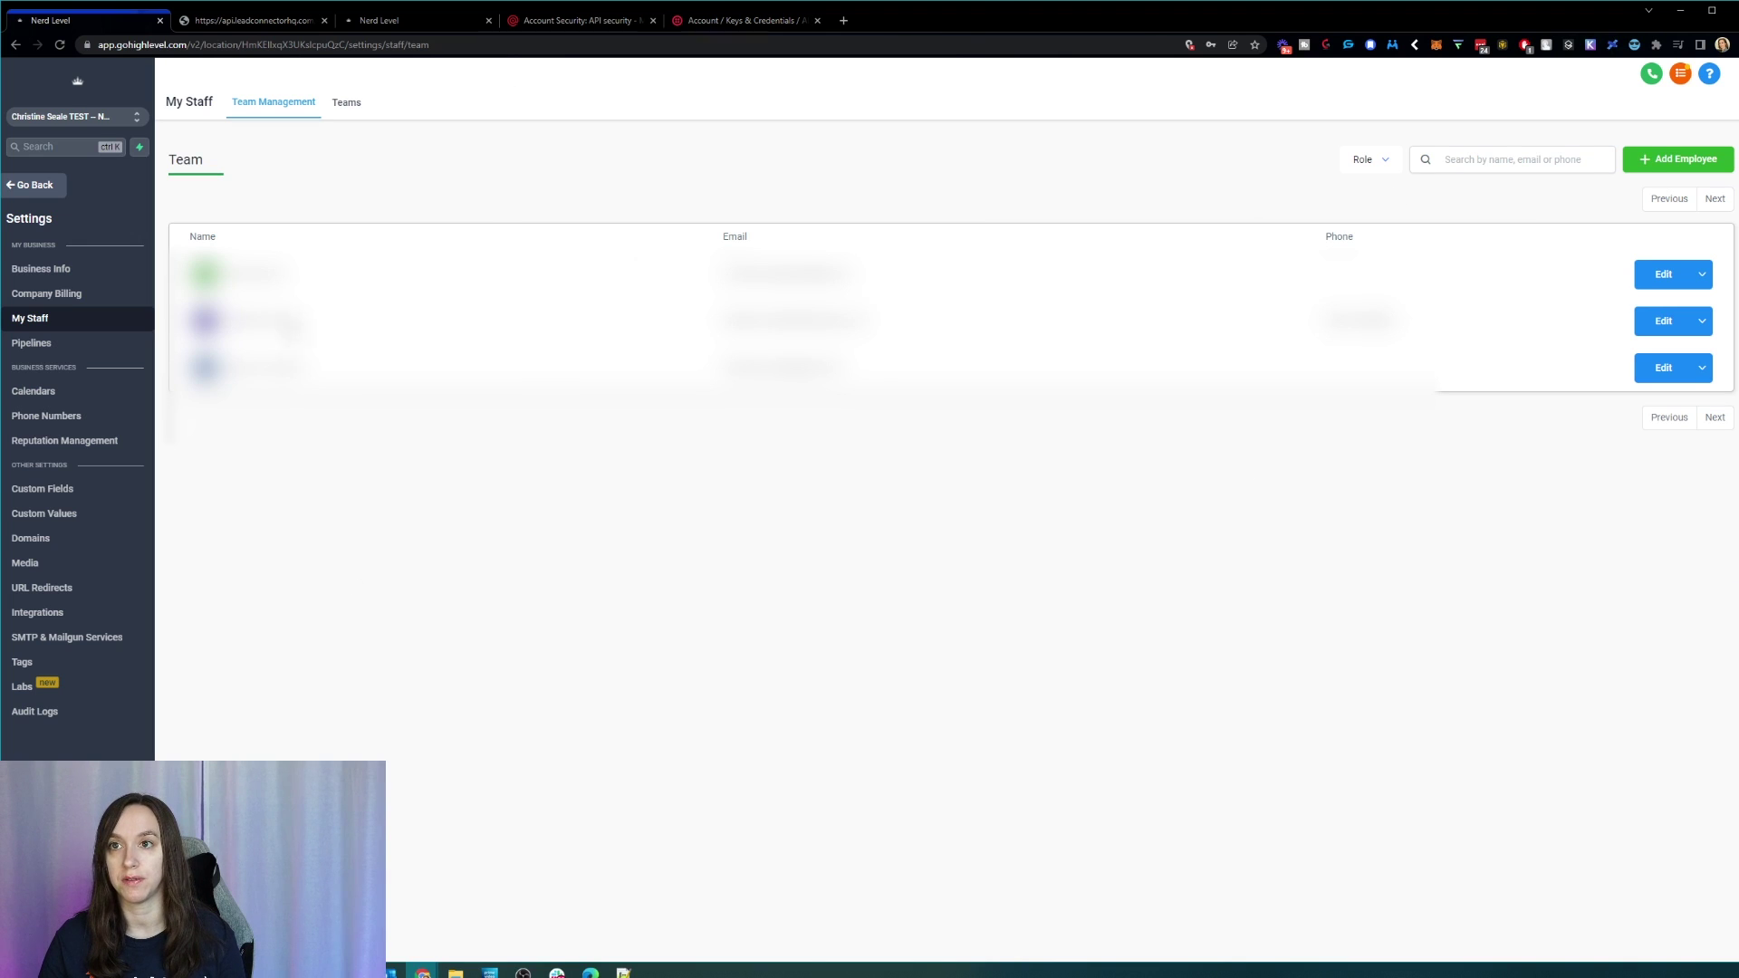
Step: Add a new team named 'Onboarding Team' with two staff members
{"action": "left_click", "coordinate": [345, 105]}
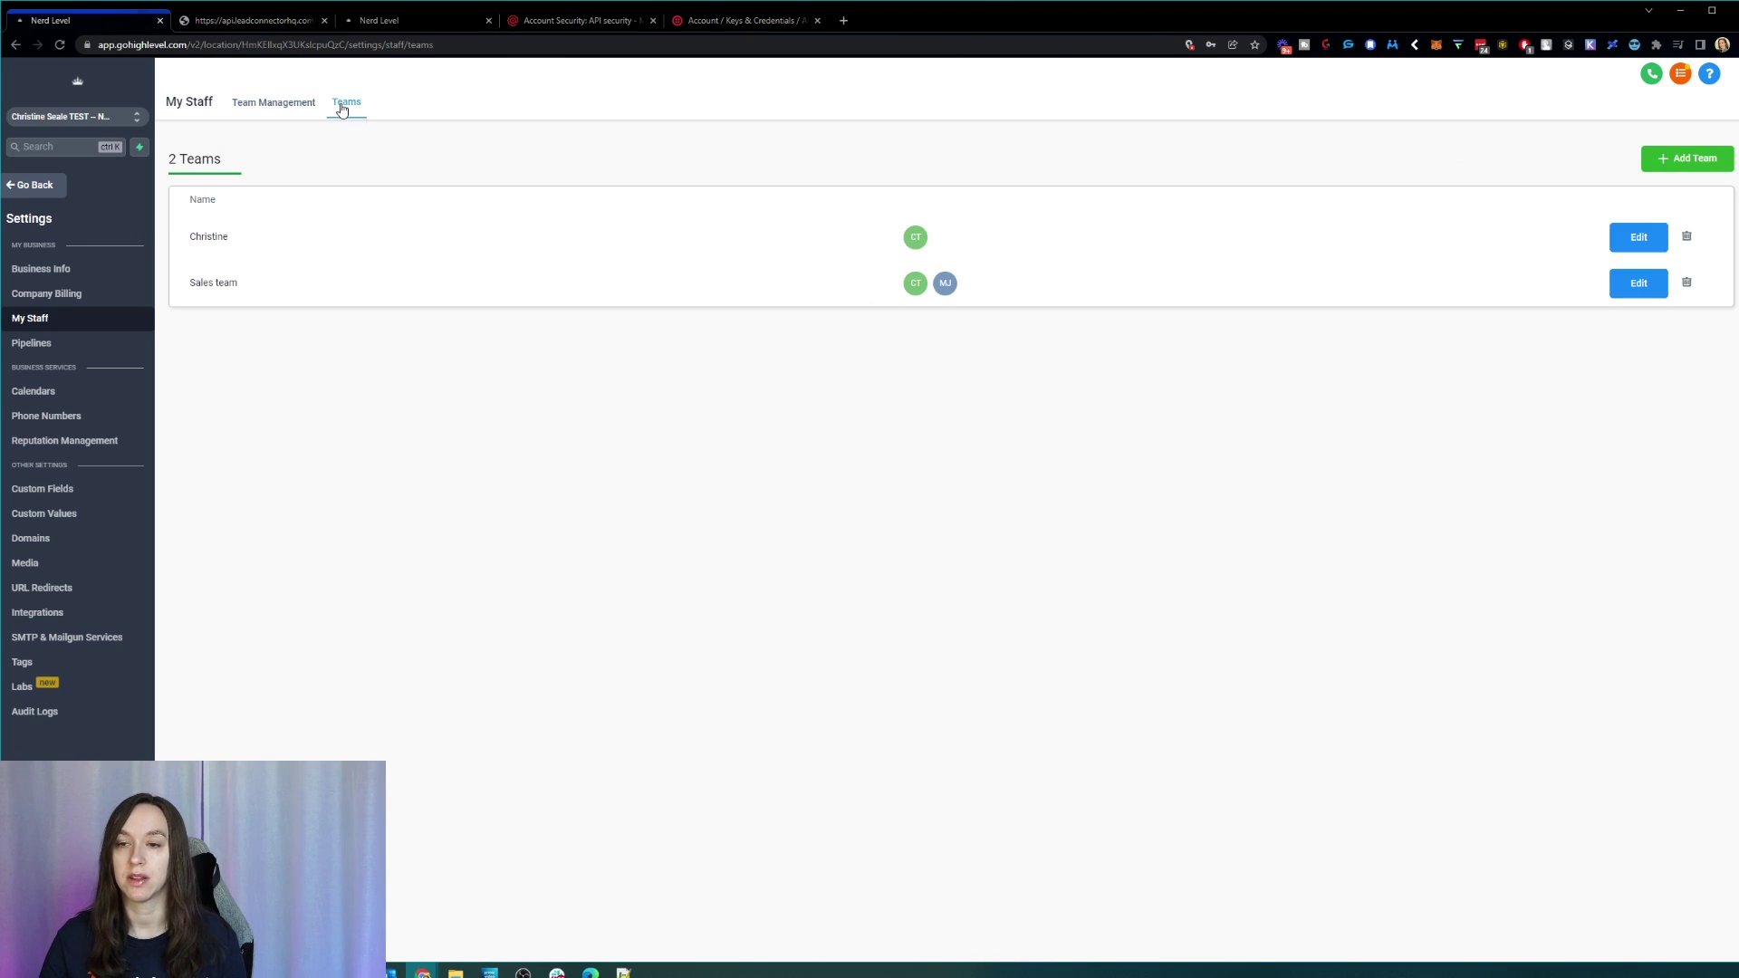
{"action": "left_click", "coordinate": [1707, 170]}
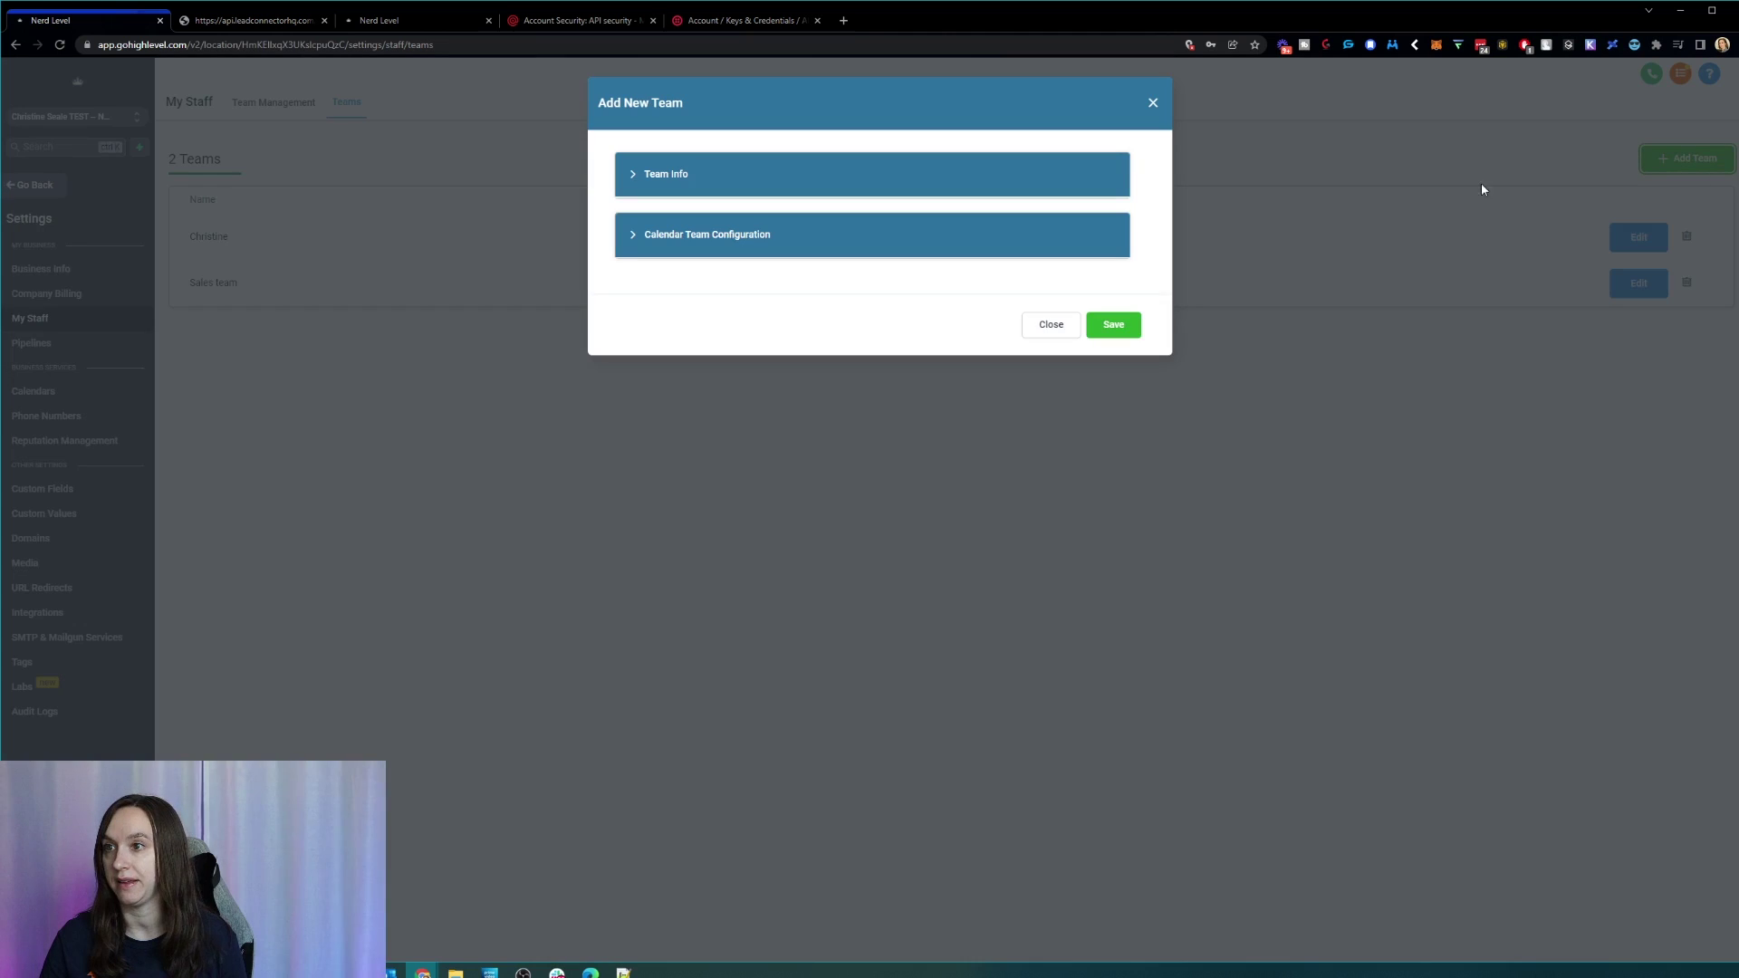
{"action": "left_click", "coordinate": [686, 181]}
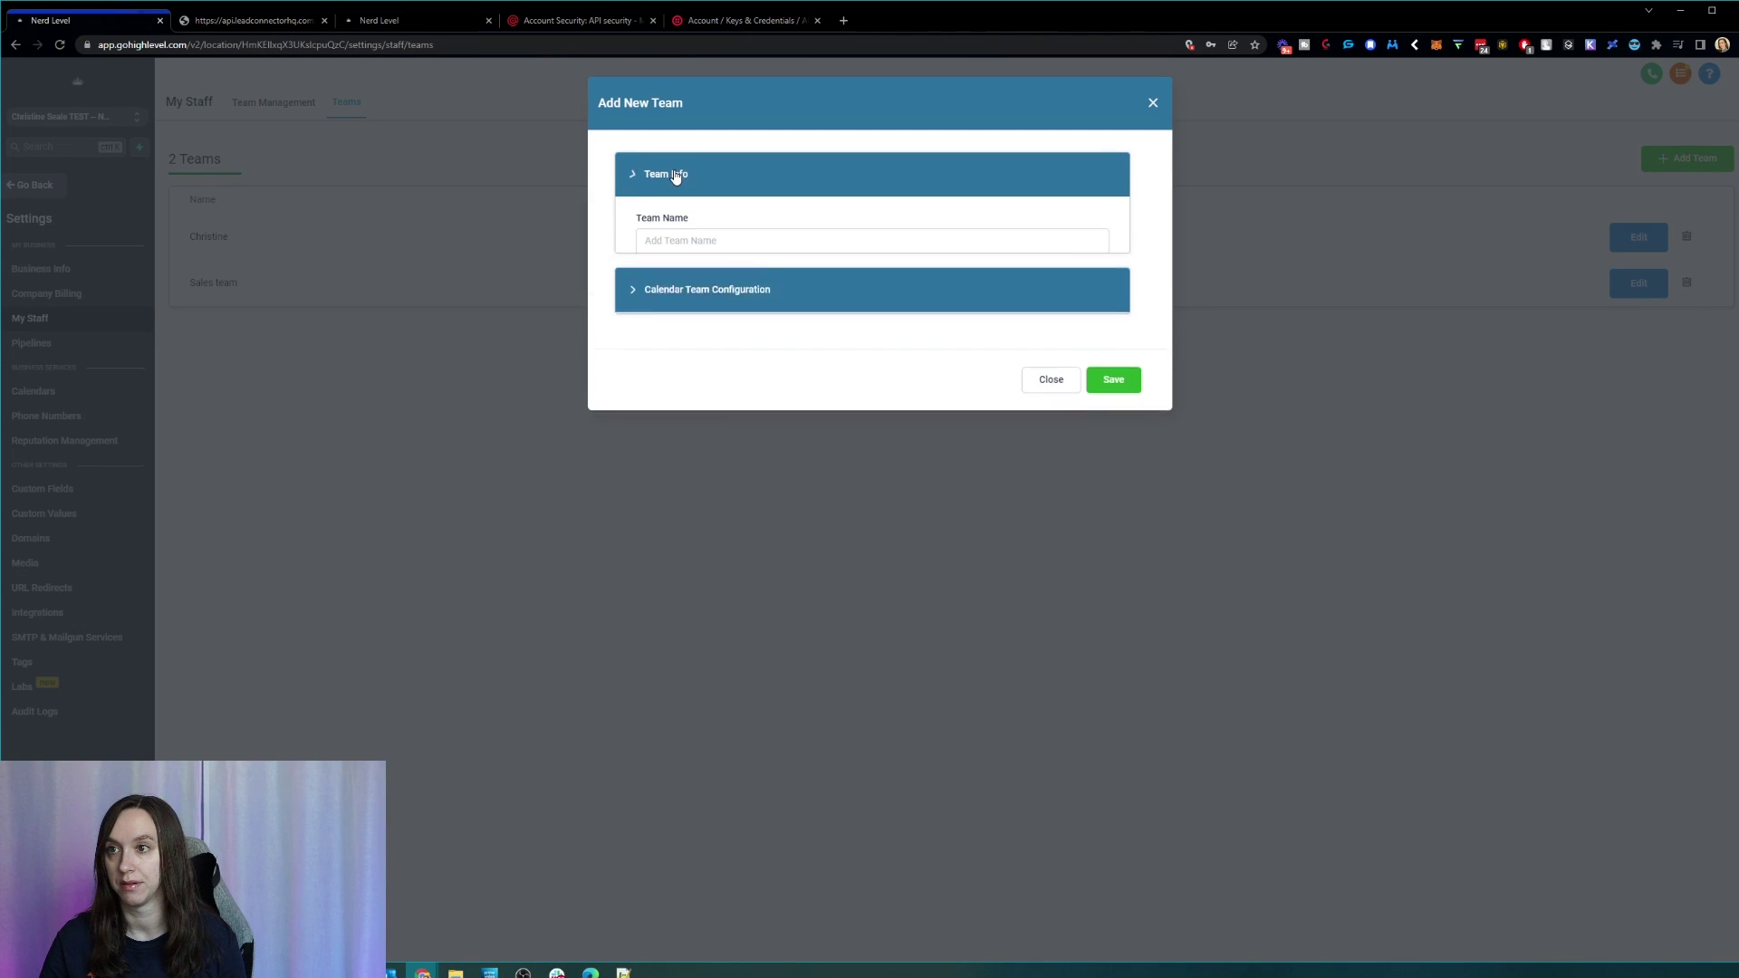
{"action": "left_click", "coordinate": [751, 247]}
{"action": "type", "text": "Onboarding Team"}
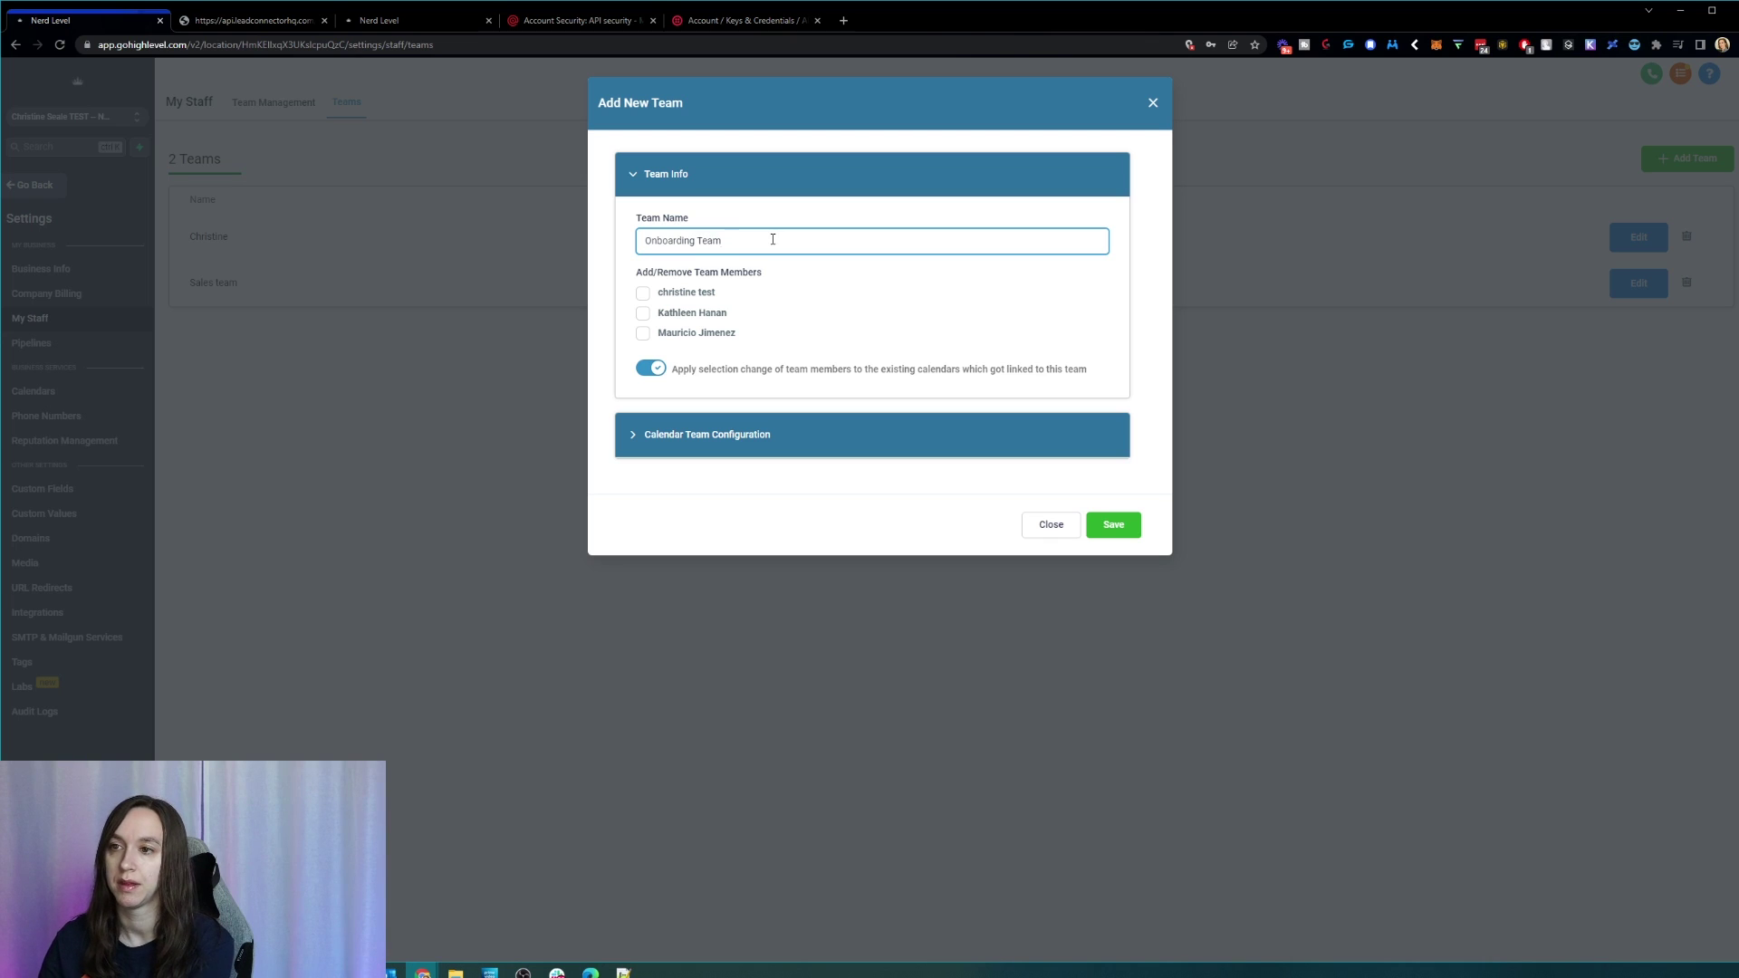
{"action": "left_click", "coordinate": [687, 291]}
{"action": "left_click", "coordinate": [686, 314]}
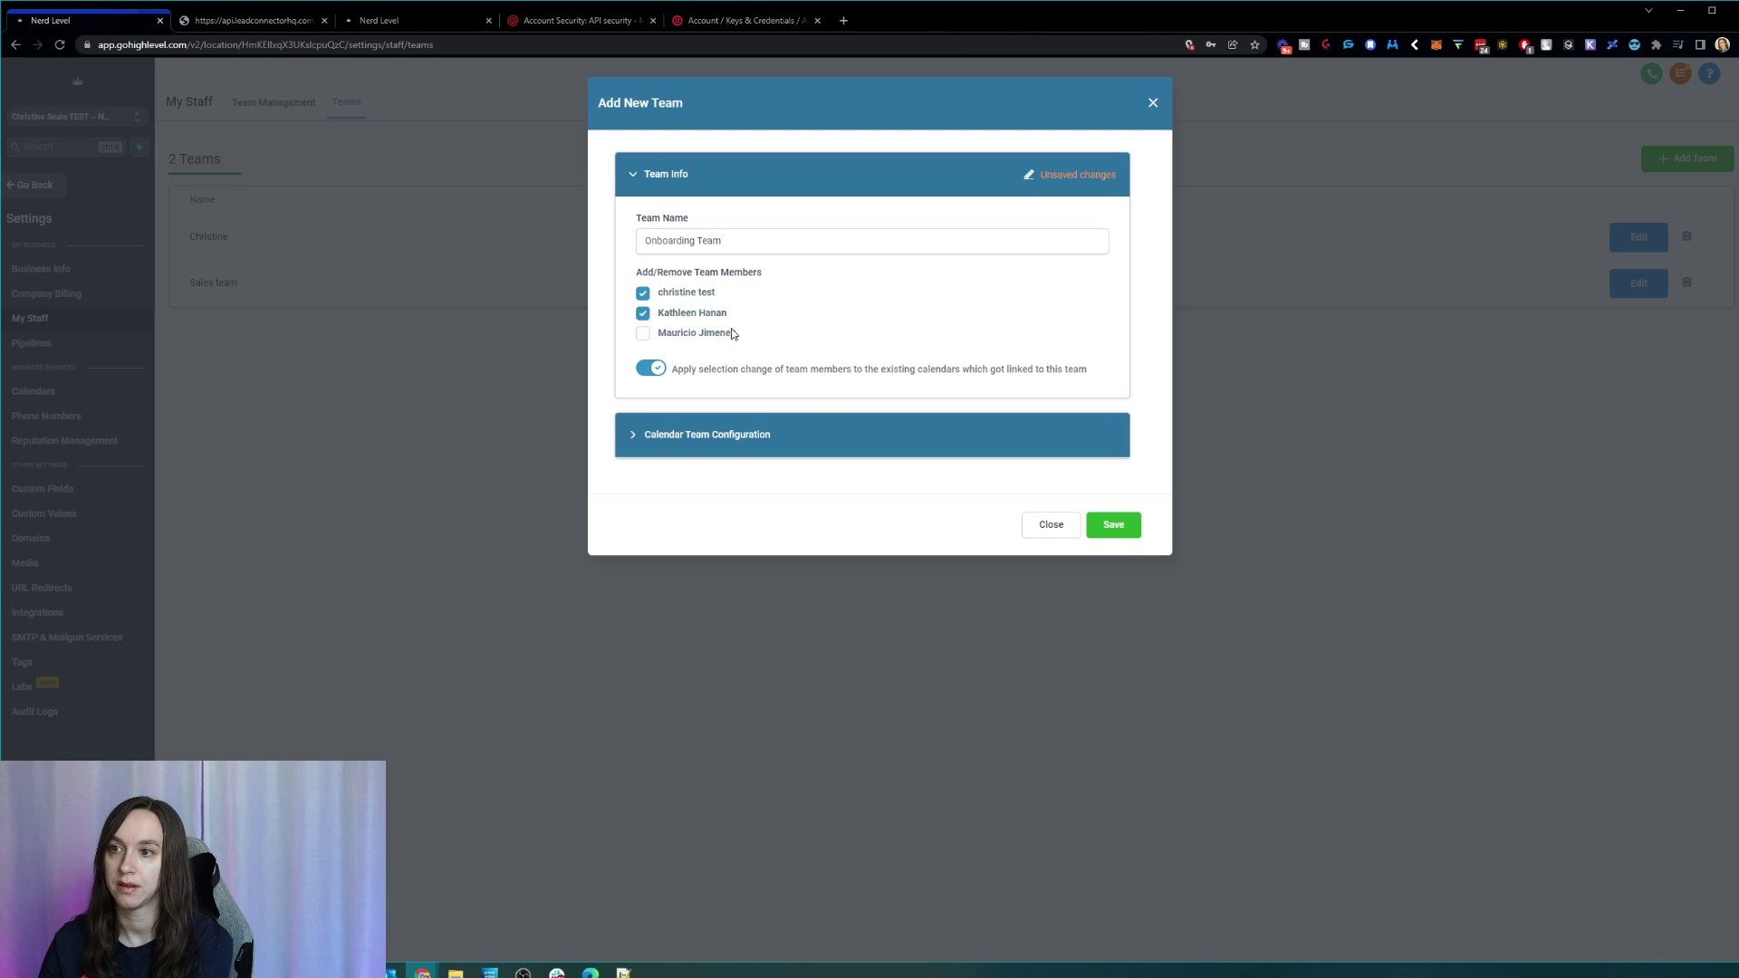
Step: Set calendar name and description to 'Onboarding Team', slug onboarding12134, and save the team
{"action": "left_click", "coordinate": [791, 432]}
{"action": "left_click", "coordinate": [780, 495]}
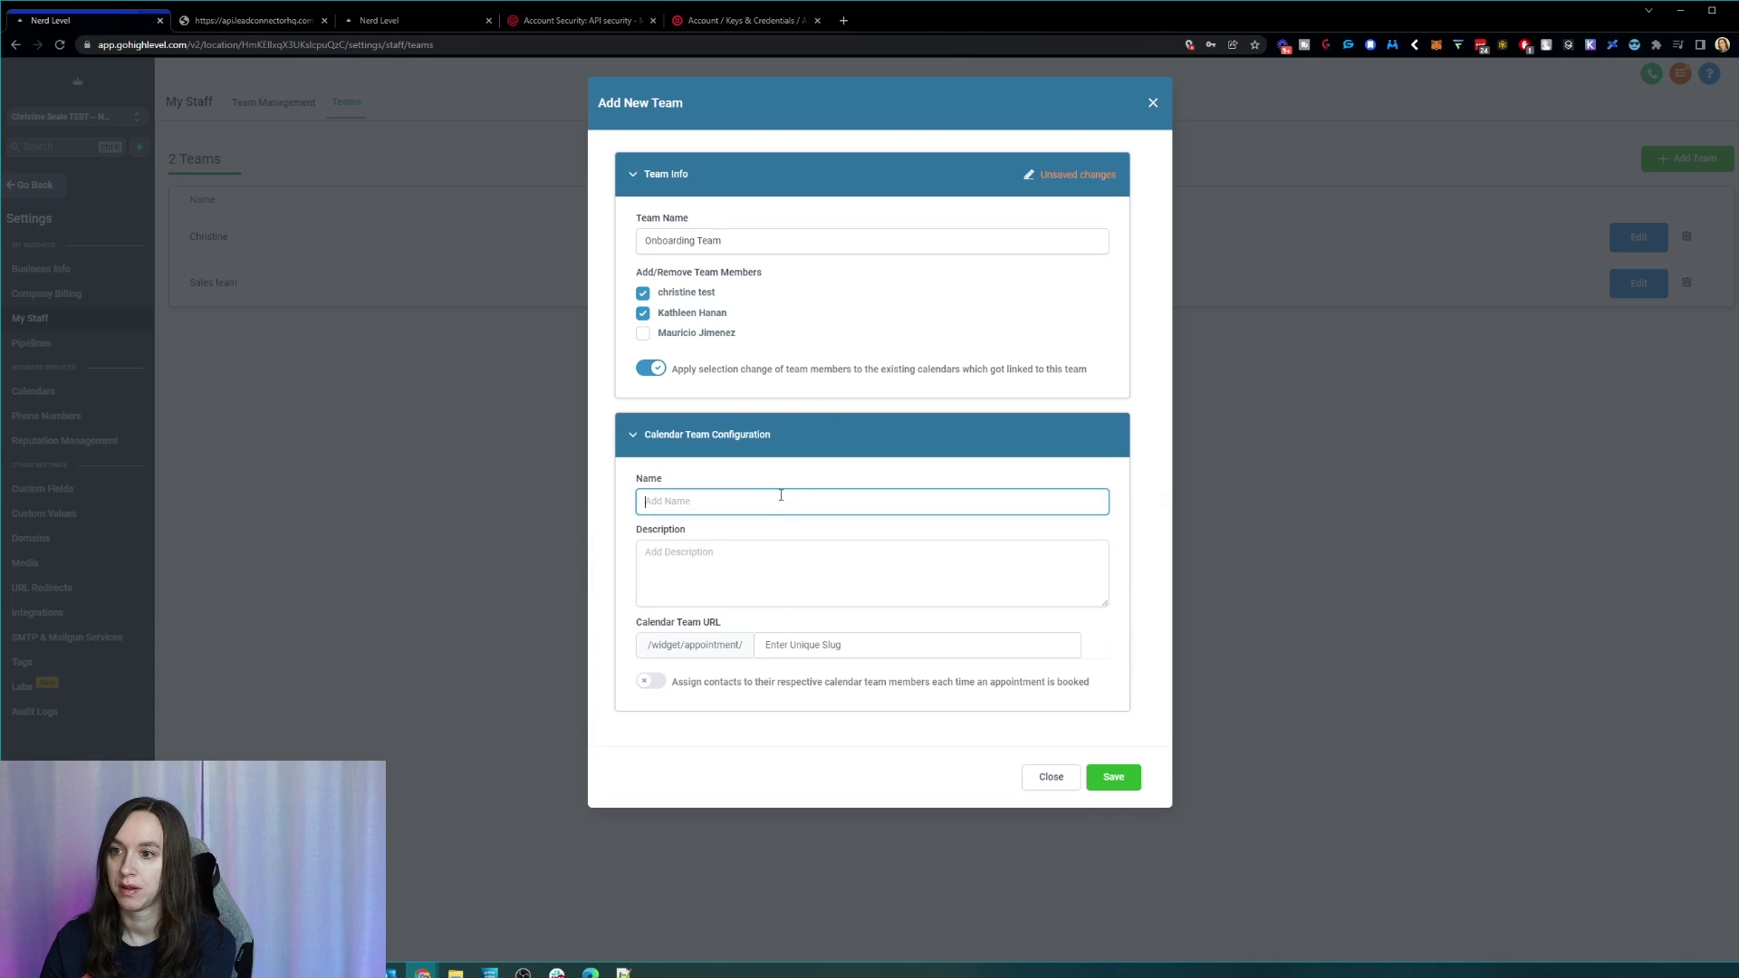
{"action": "triple_click", "coordinate": [723, 238]}
{"action": "key", "text": "ctrl+c"}
{"action": "left_click", "coordinate": [765, 501]}
{"action": "key", "text": "ctrl+v"}
{"action": "key", "text": "Tab"}
{"action": "key", "text": "ctrl+v"}
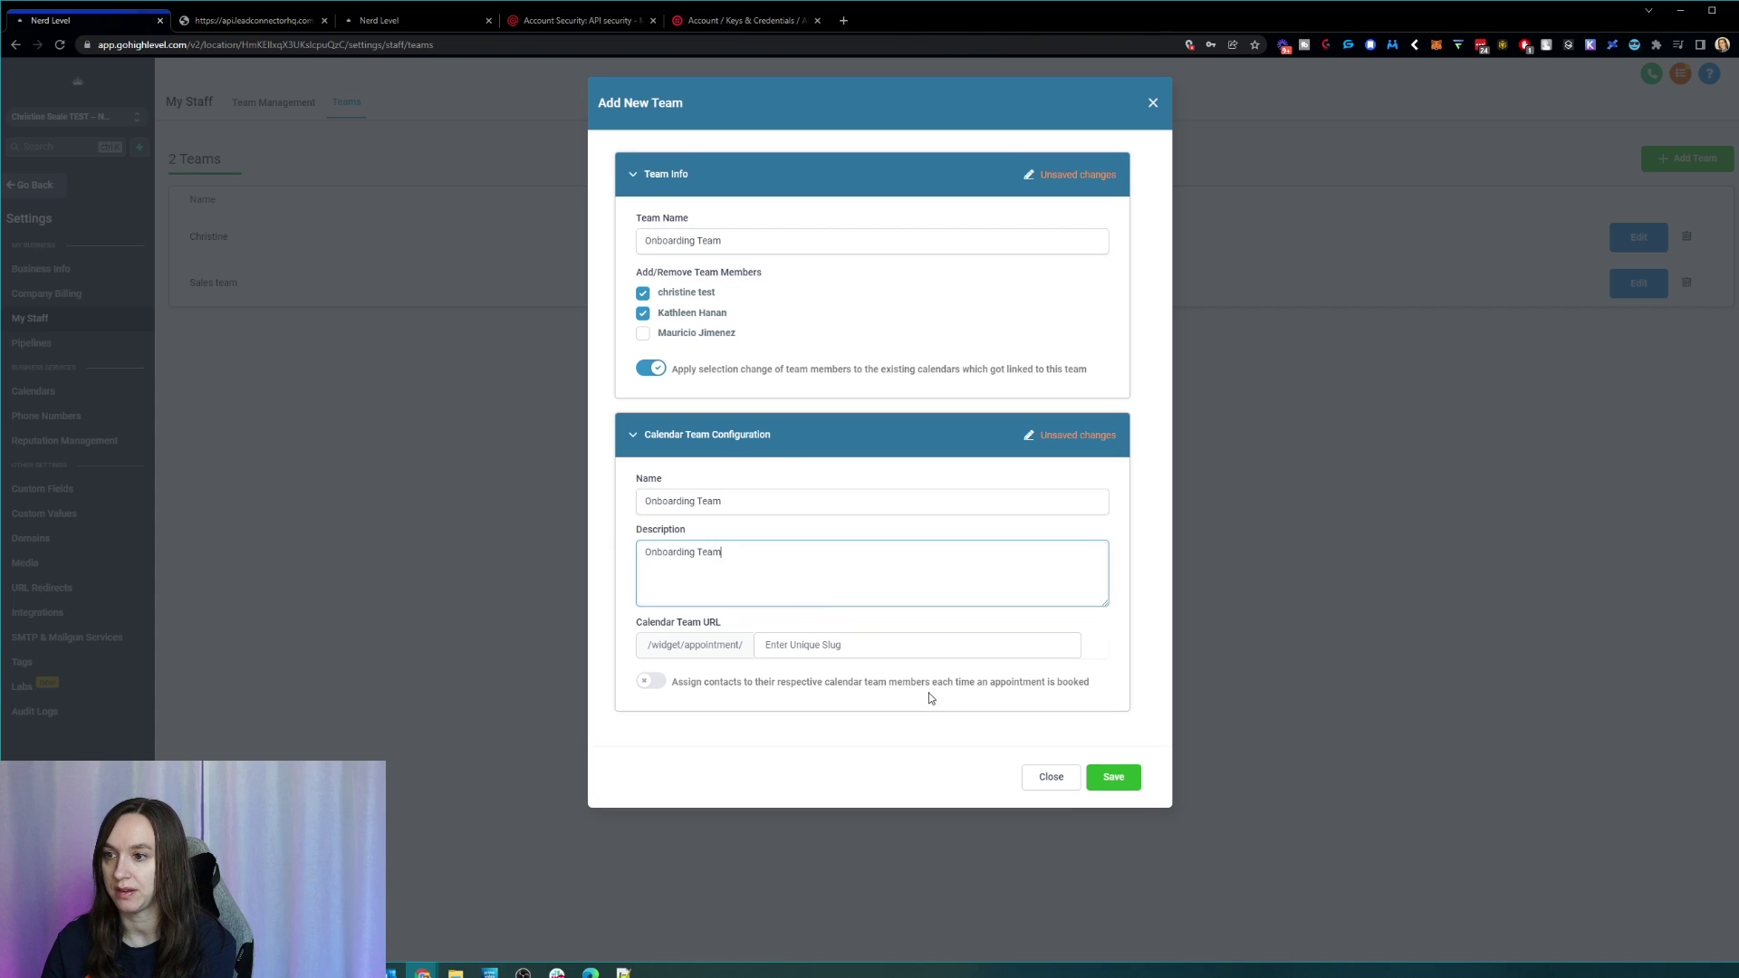
{"action": "left_click", "coordinate": [891, 643]}
{"action": "type", "text": "onboarding12134"}
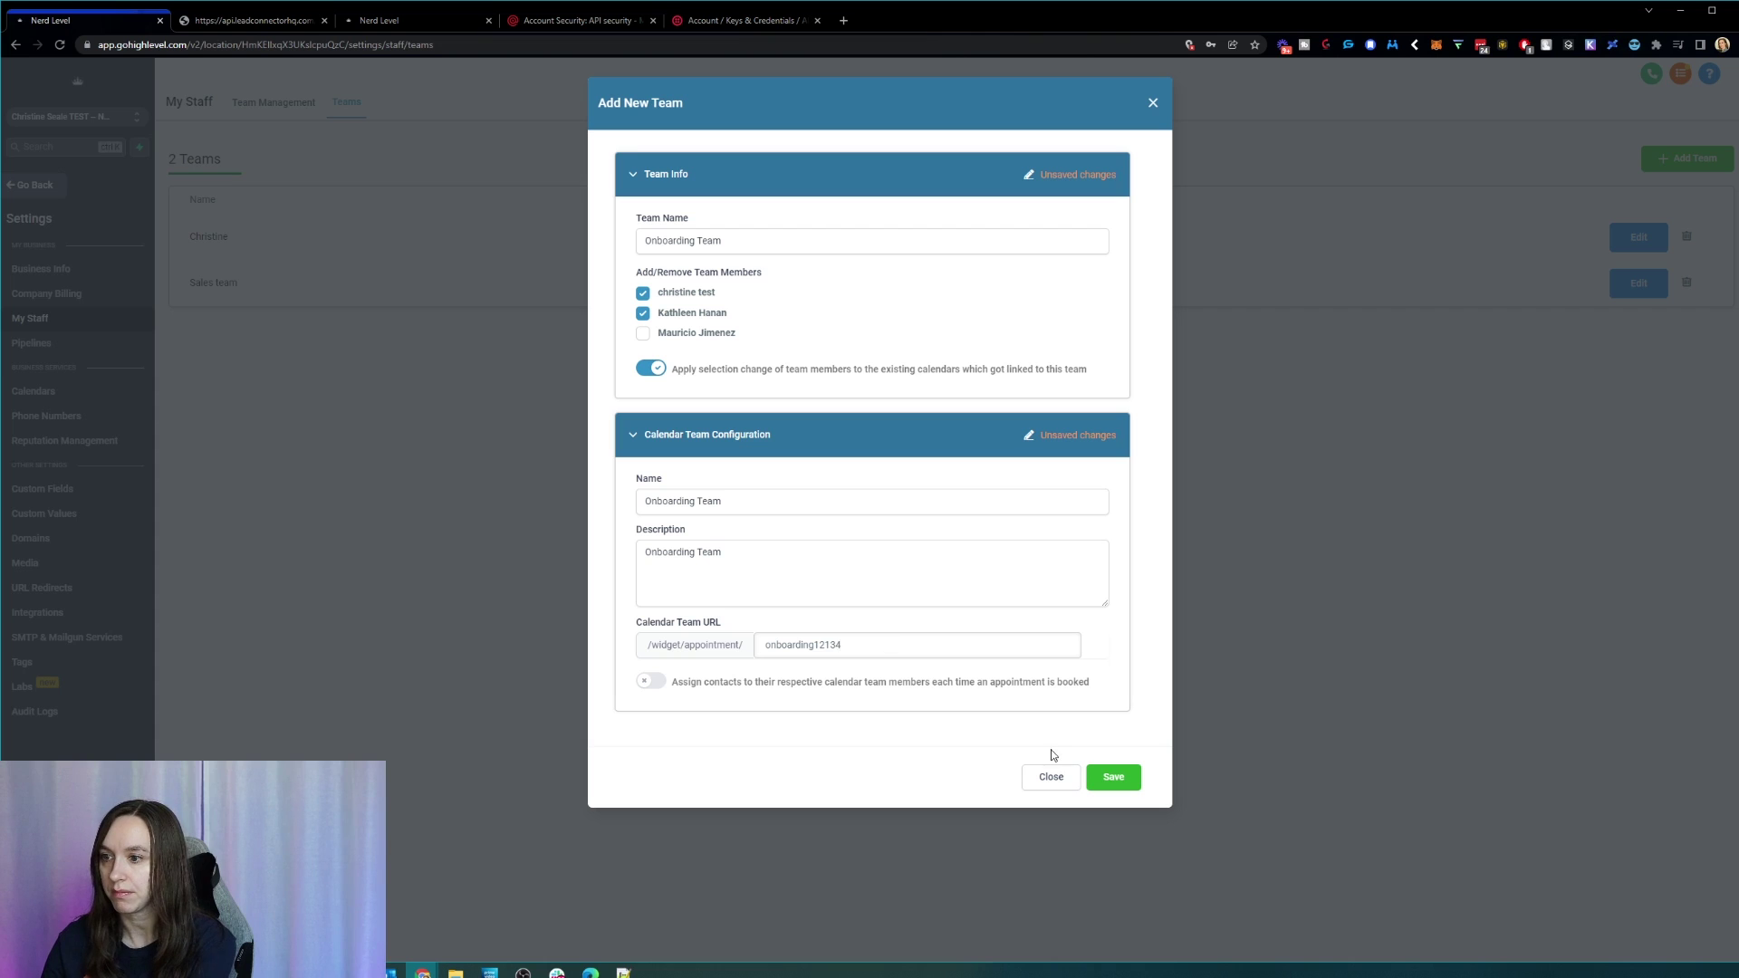
{"action": "left_click", "coordinate": [1096, 779]}
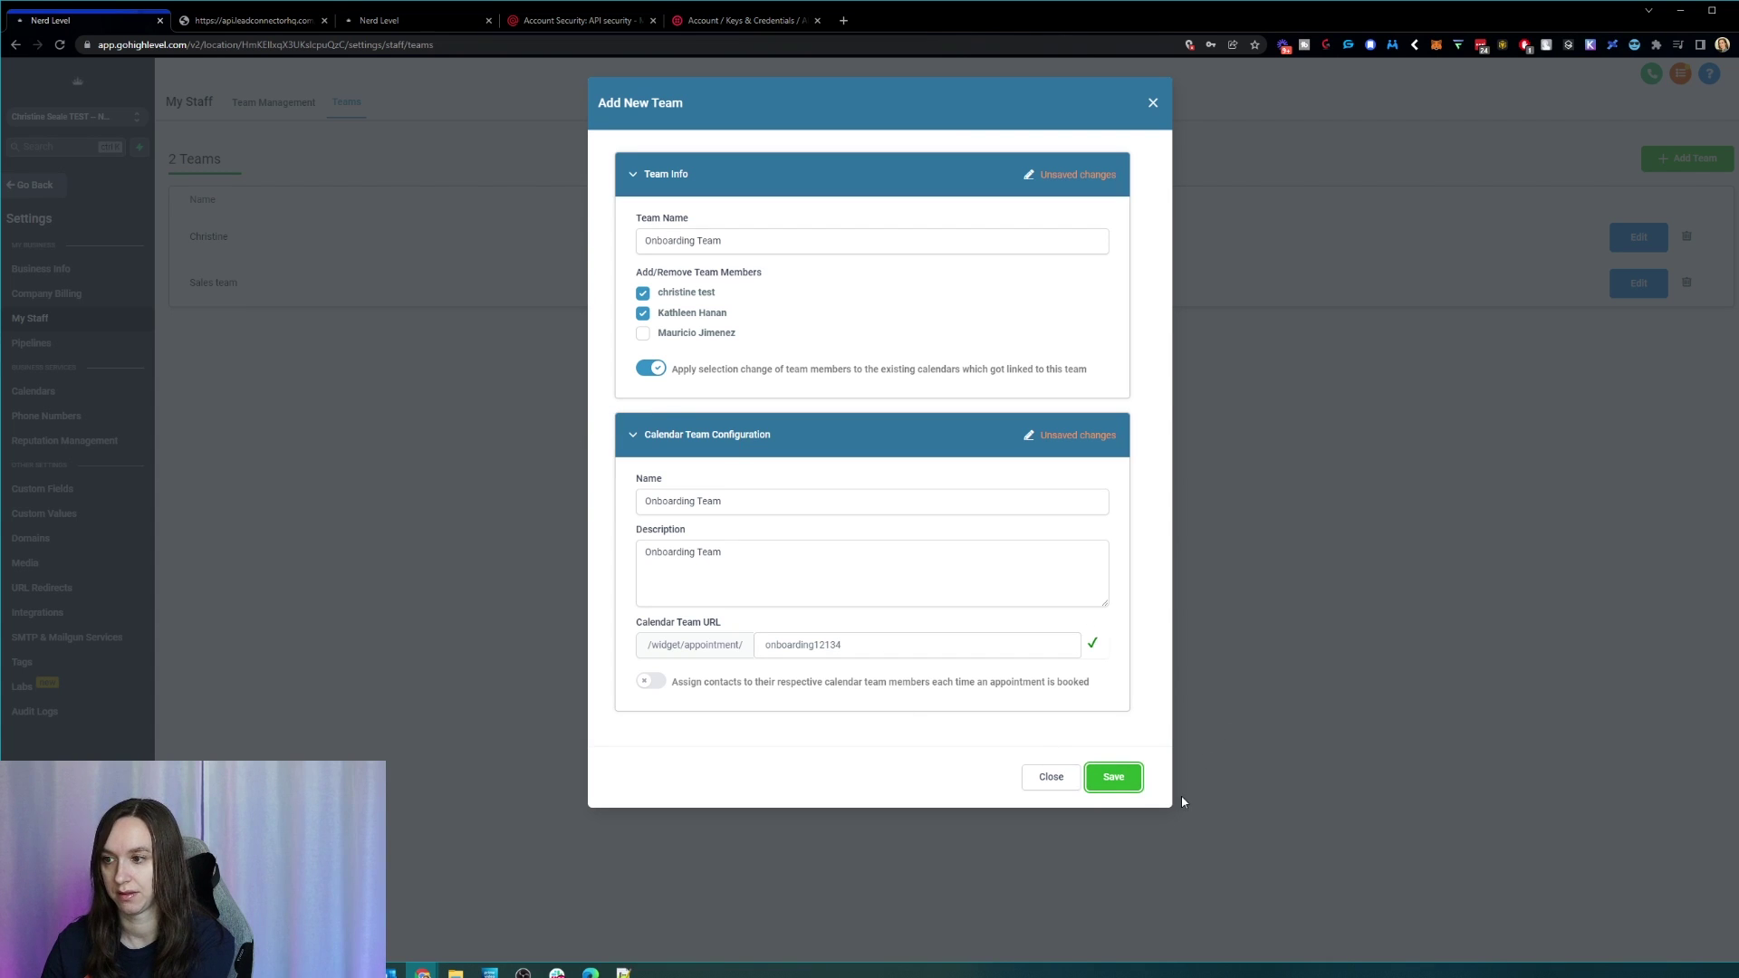
{"action": "left_click", "coordinate": [1132, 782]}
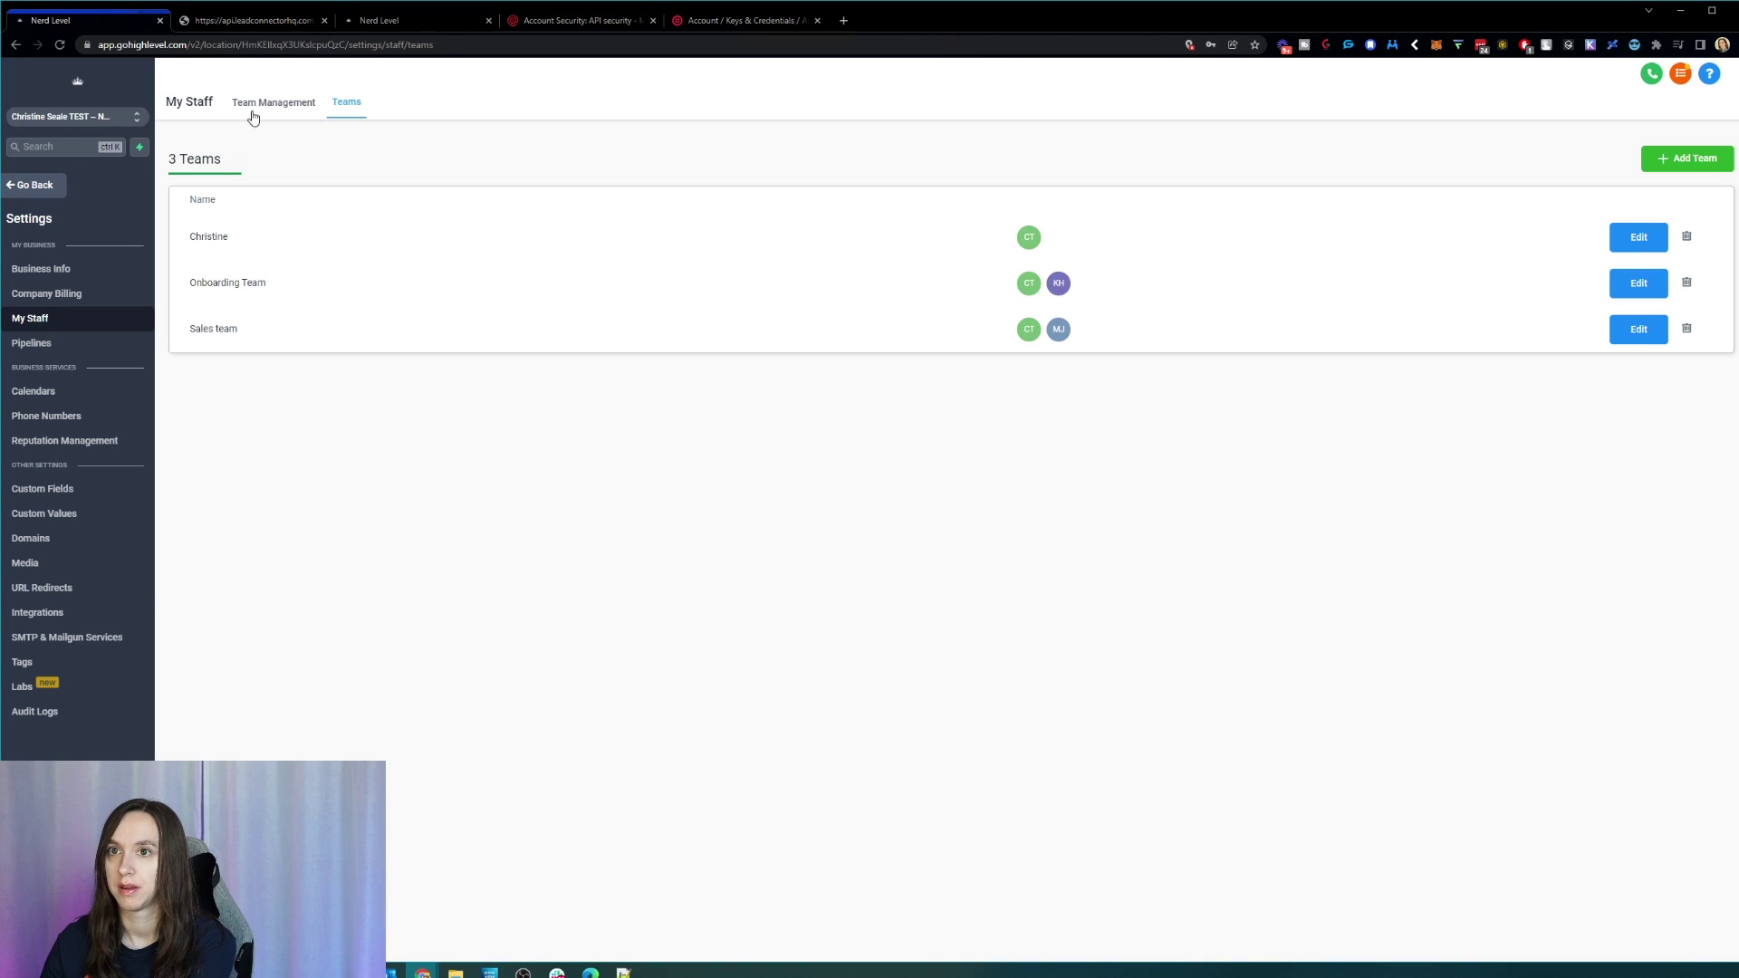
Step: Start a new calendar under the Onboarding Team column in Calendars settings
{"action": "left_click", "coordinate": [82, 397]}
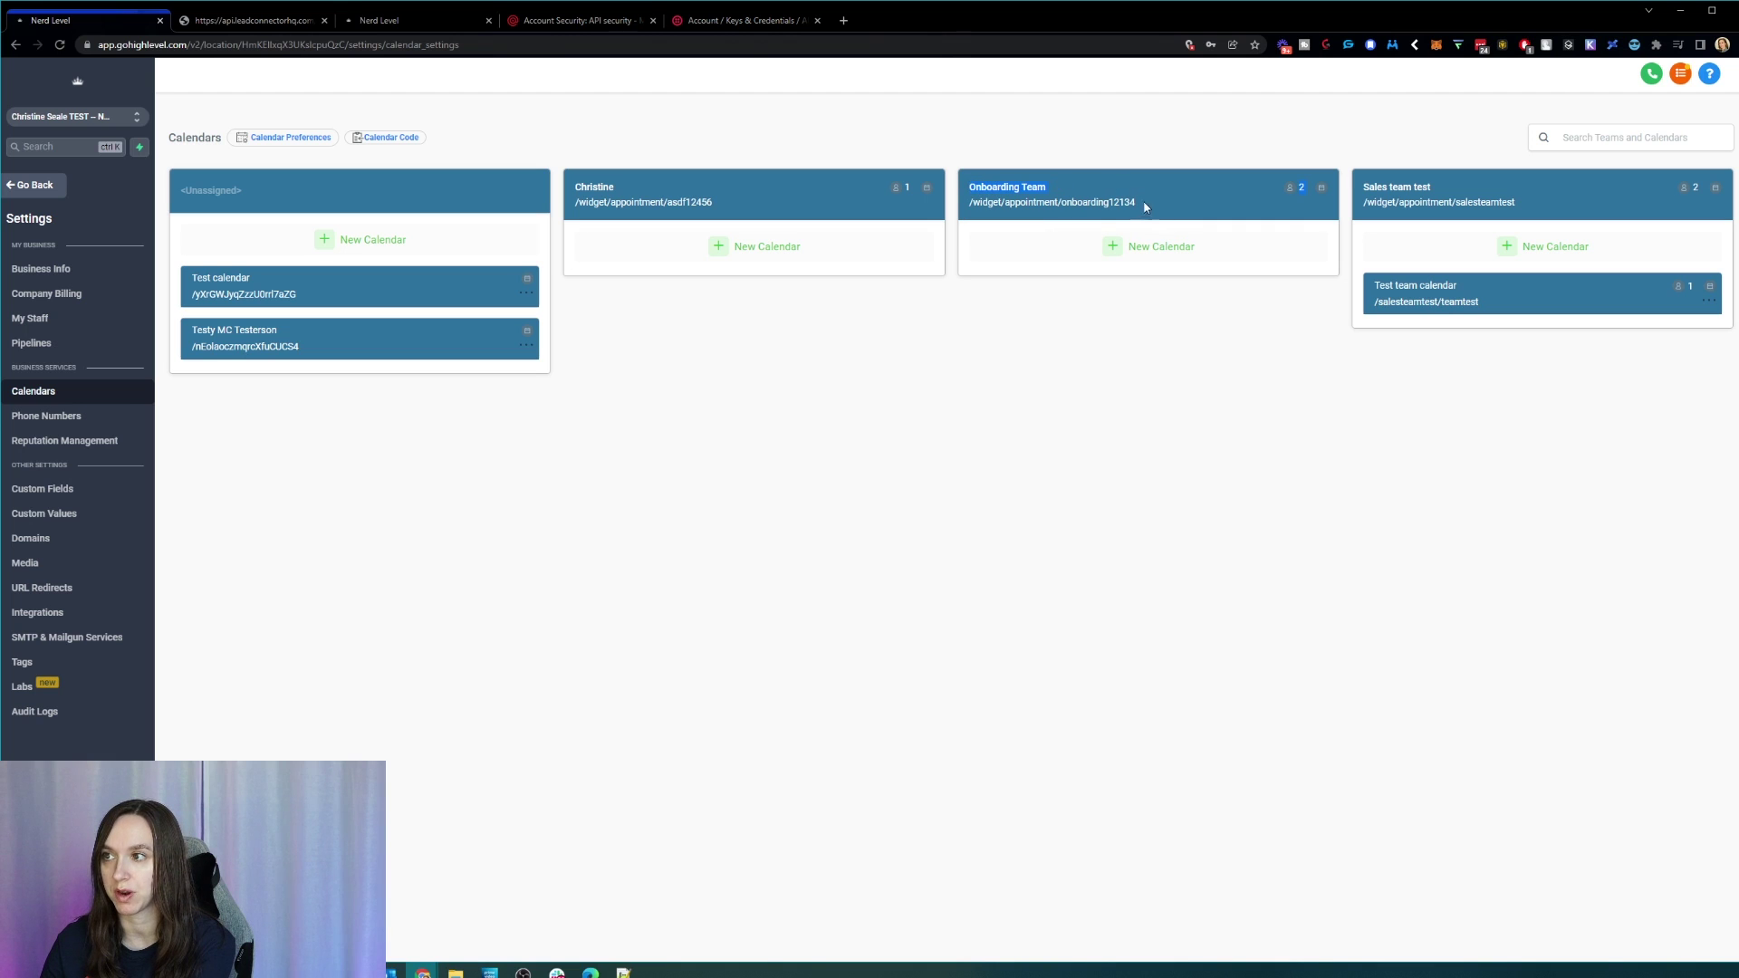
{"action": "left_click", "coordinate": [1136, 248]}
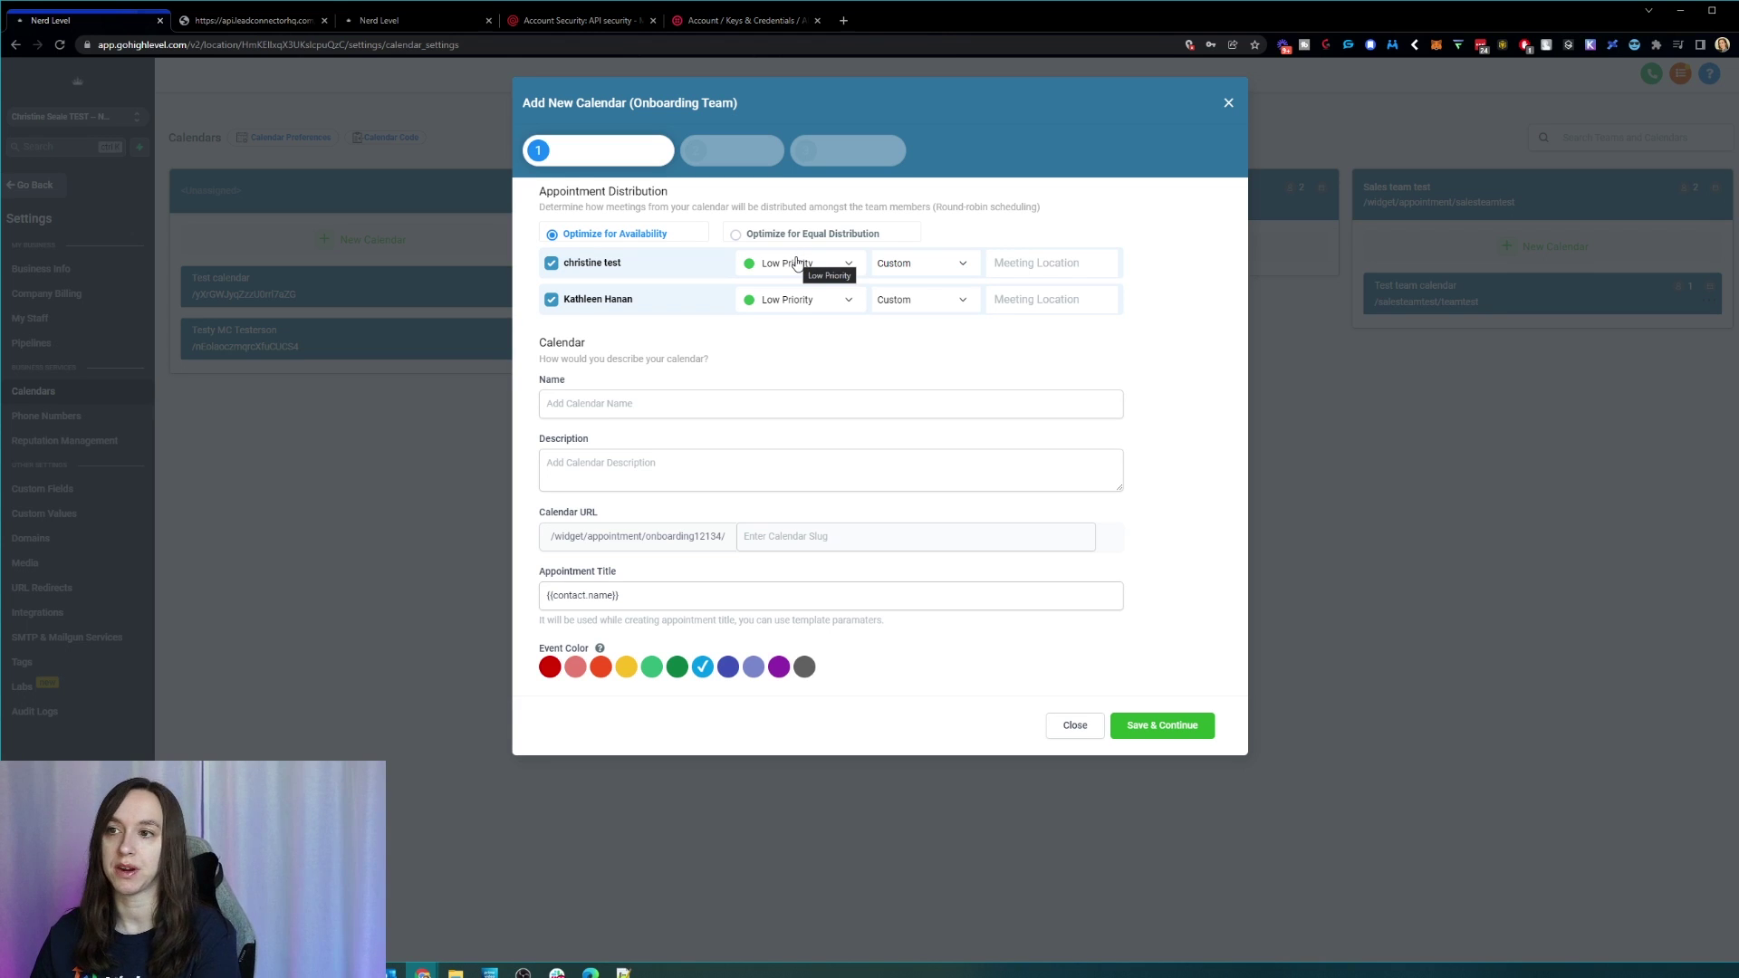
Step: Keep round-robin optimized for availability and give the first member High Priority
{"action": "left_click", "coordinate": [797, 263]}
{"action": "left_click", "coordinate": [802, 263]}
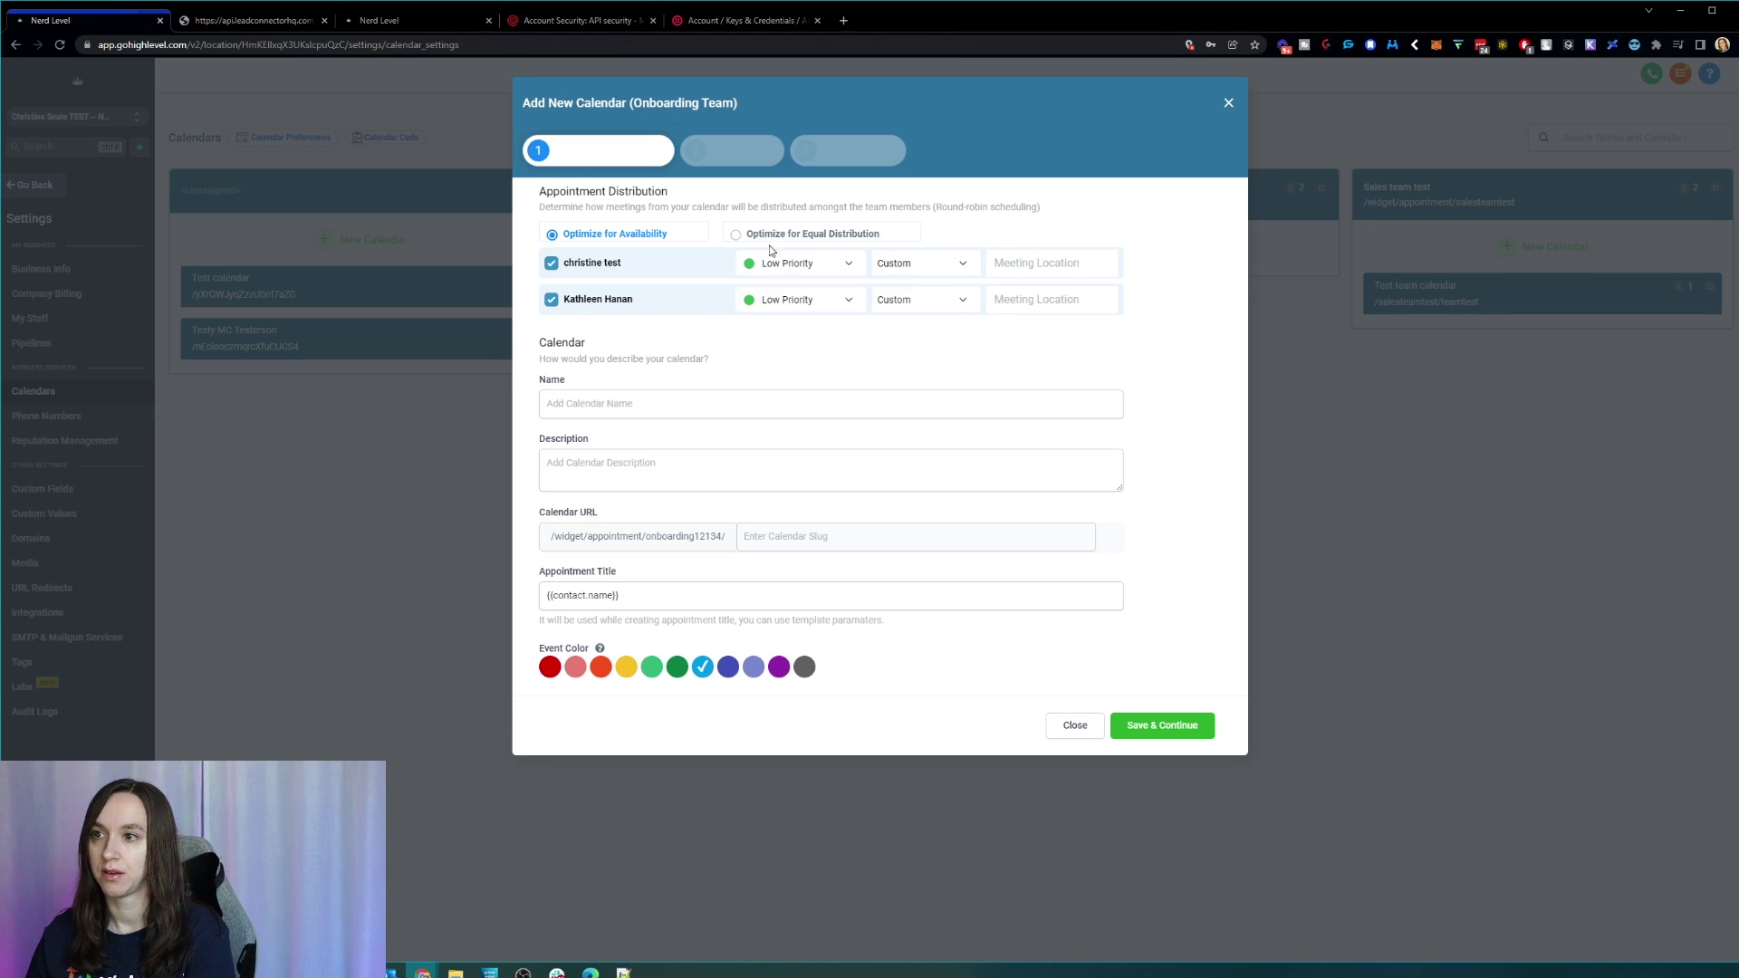
{"action": "left_click", "coordinate": [811, 234]}
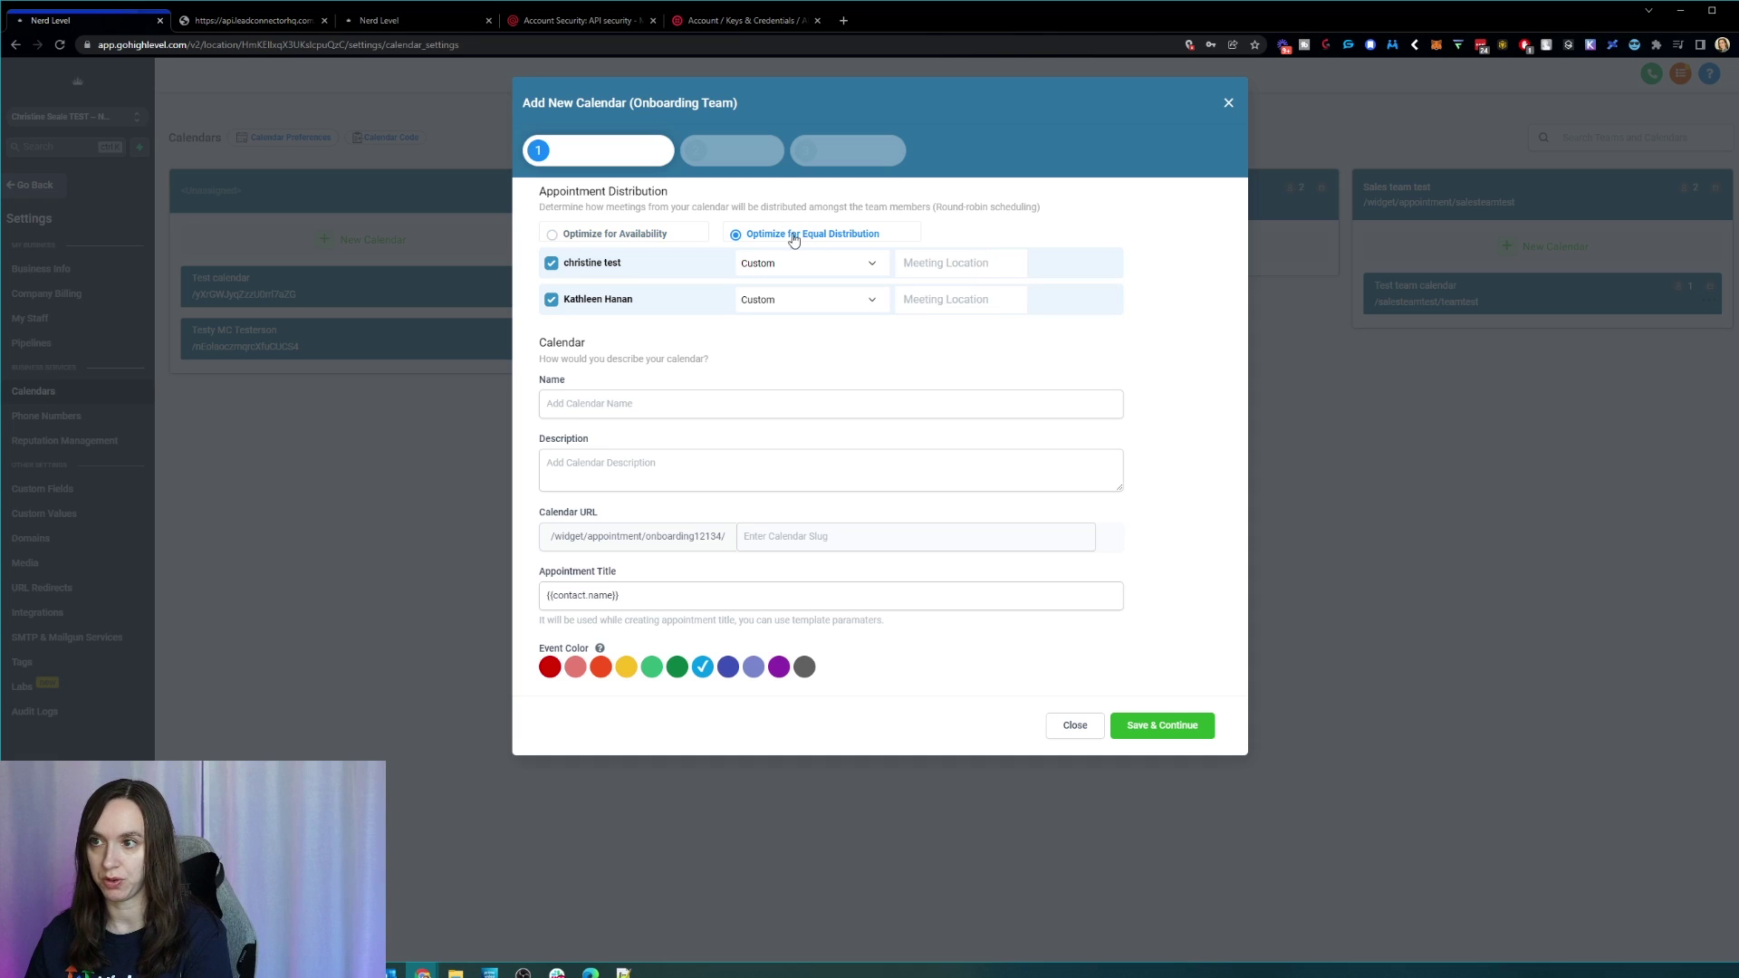
{"action": "left_click", "coordinate": [656, 235]}
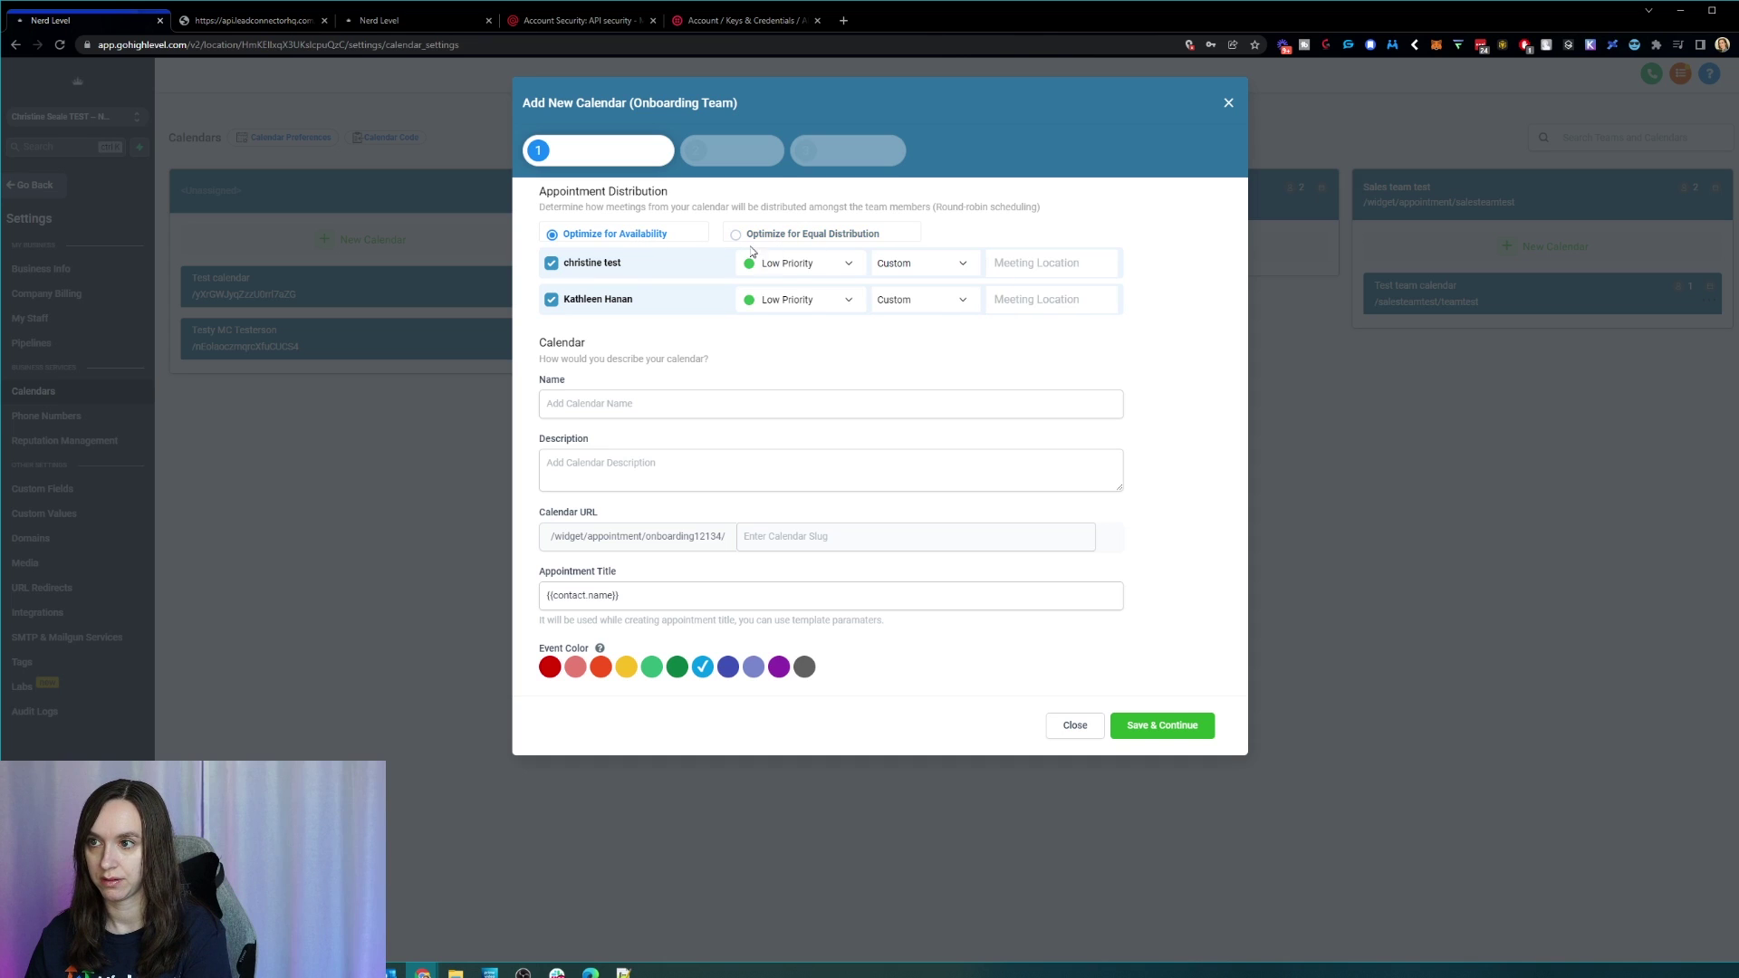
{"action": "left_click", "coordinate": [812, 271]}
{"action": "left_click", "coordinate": [837, 291]}
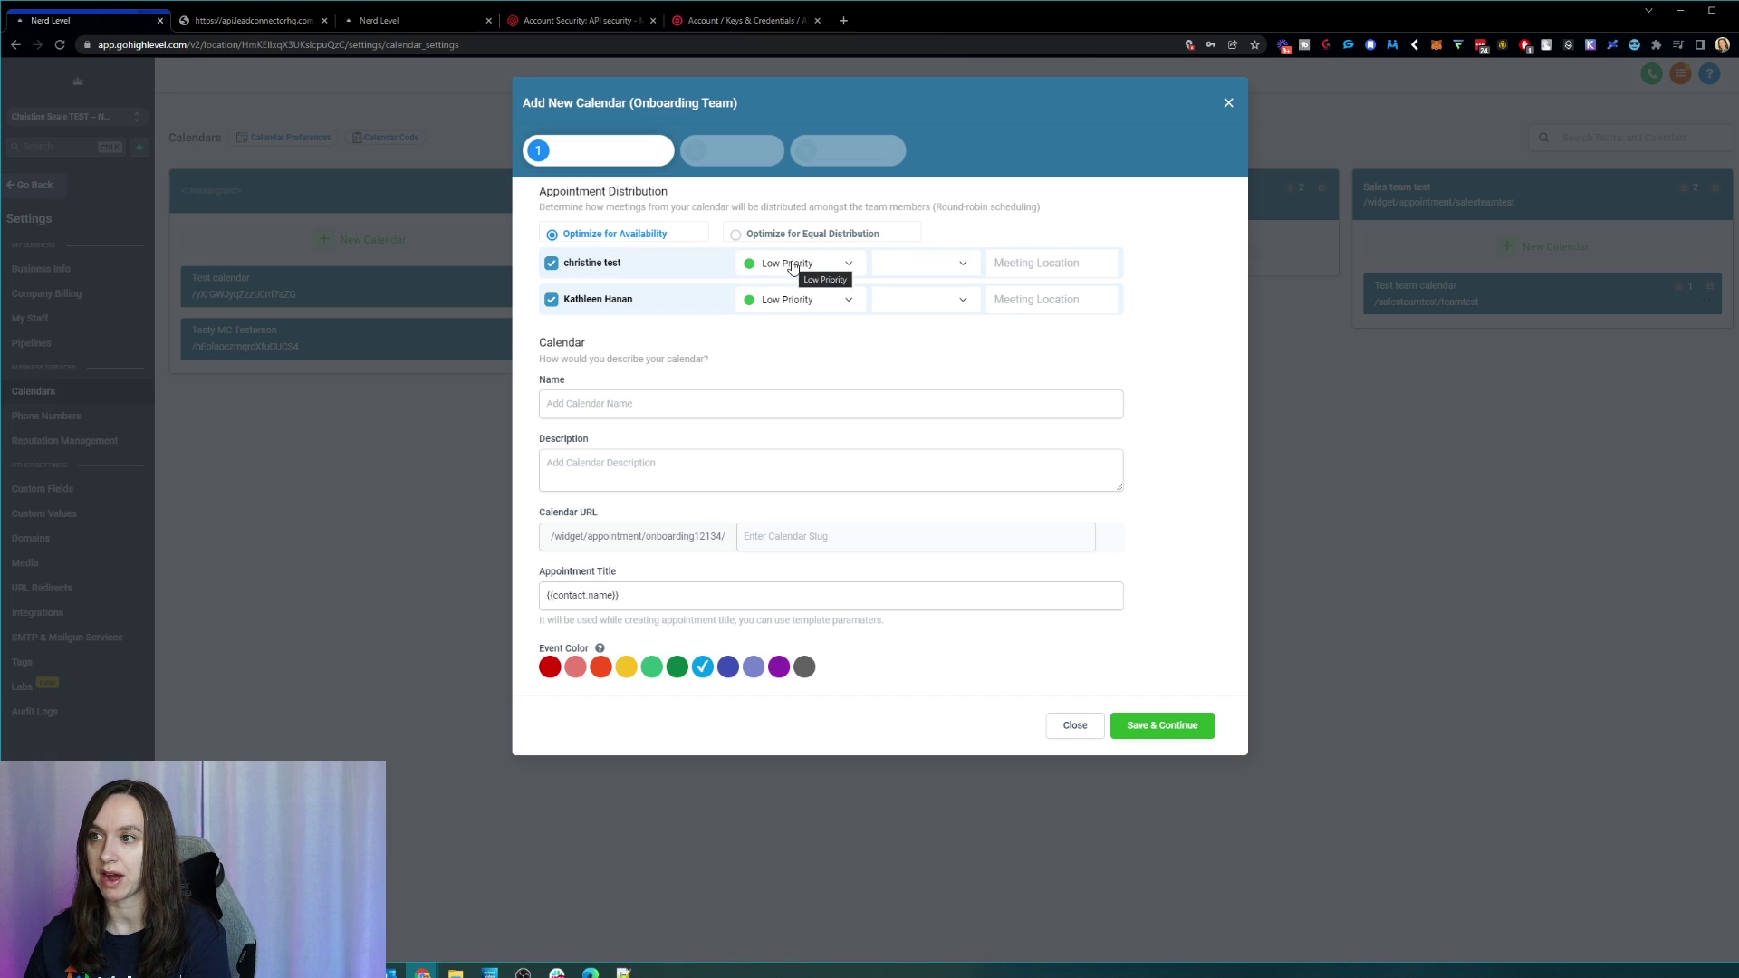
{"action": "left_click", "coordinate": [806, 267]}
{"action": "left_click", "coordinate": [819, 297]}
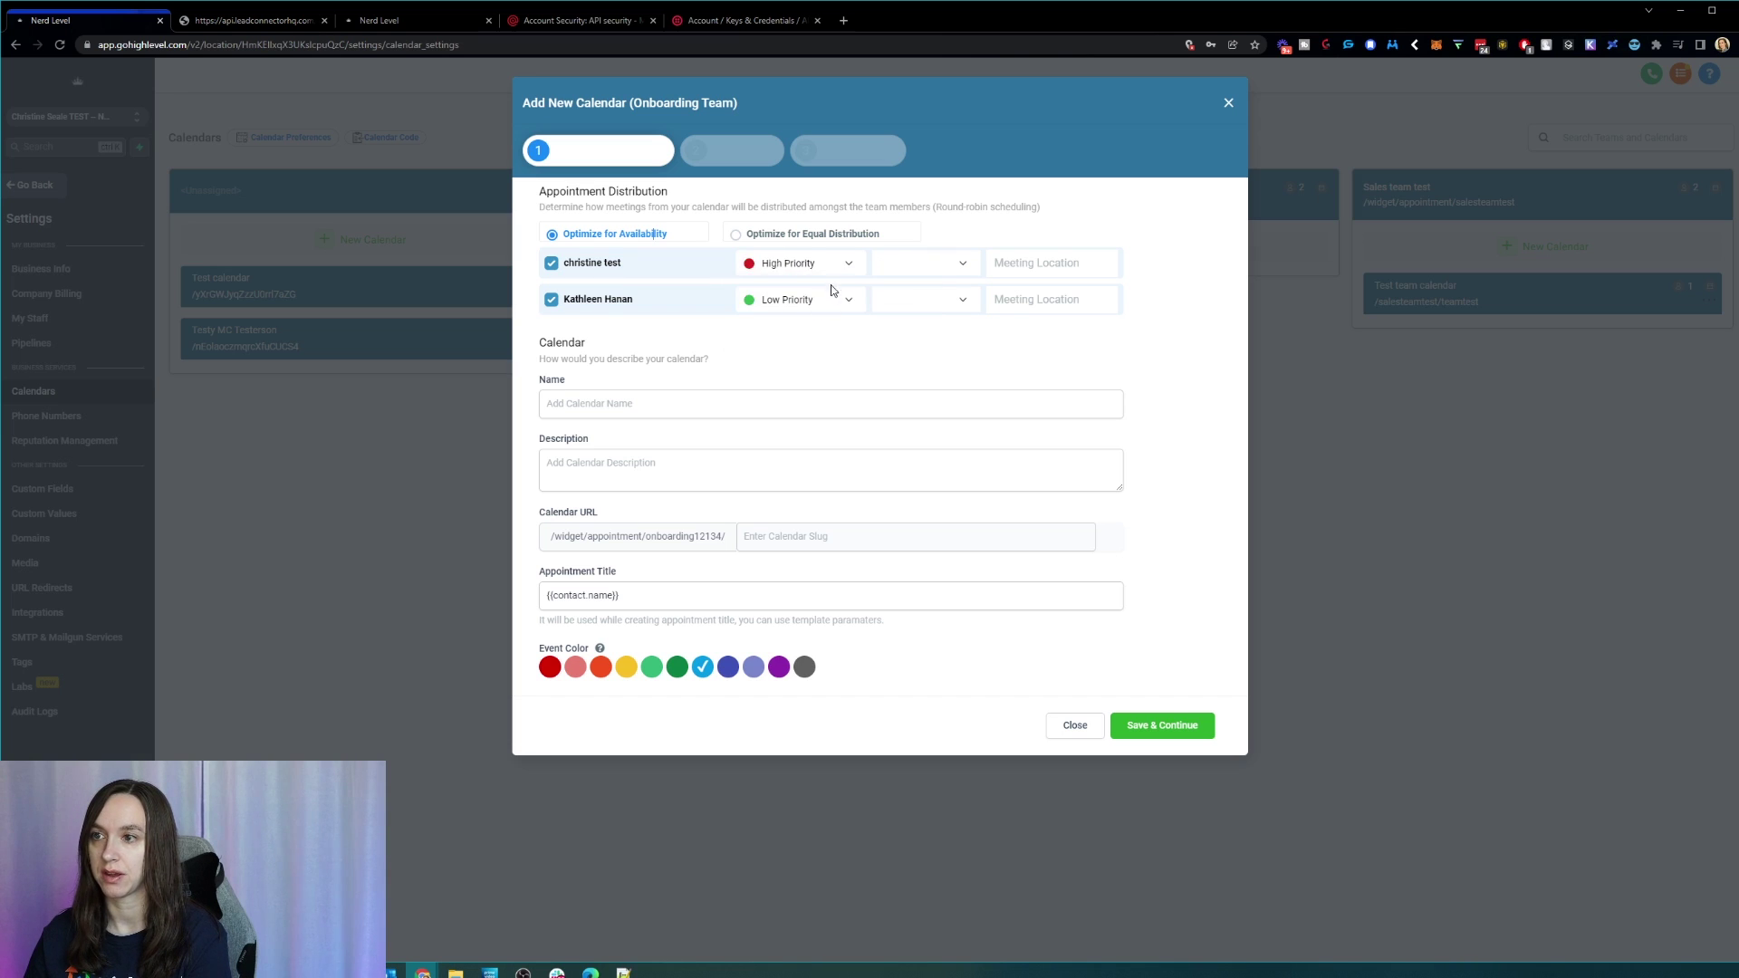
{"action": "left_click", "coordinate": [837, 272]}
{"action": "left_click", "coordinate": [832, 297]}
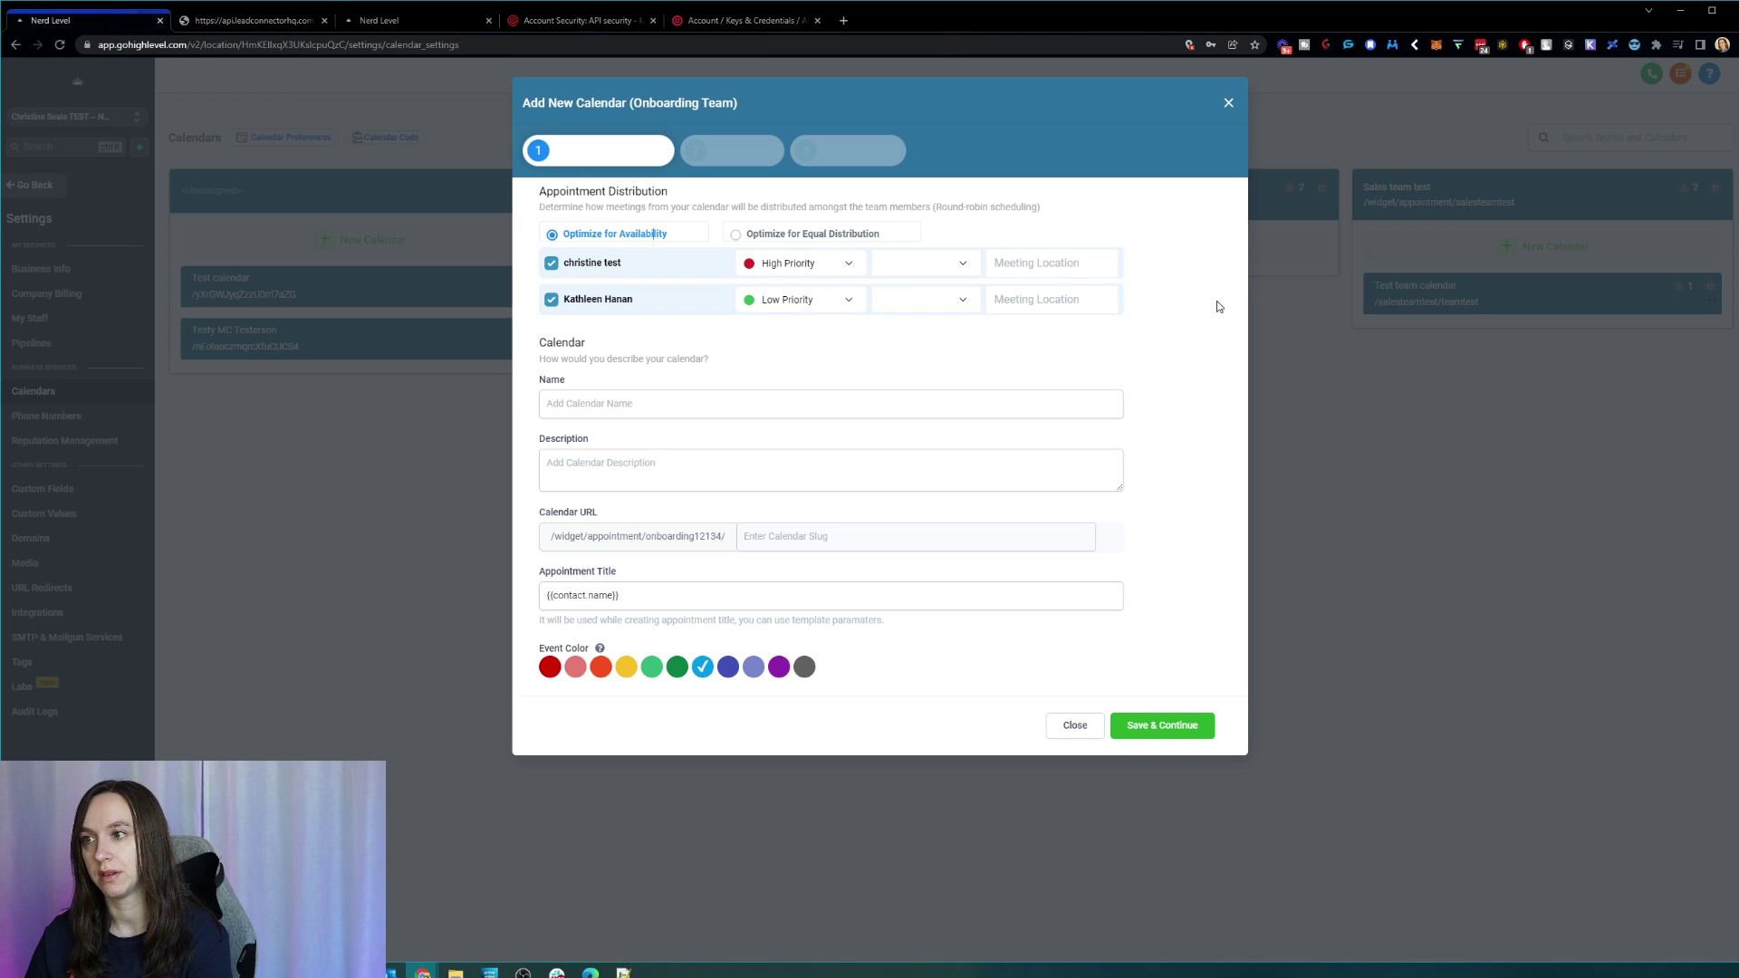
{"action": "left_click", "coordinate": [965, 264]}
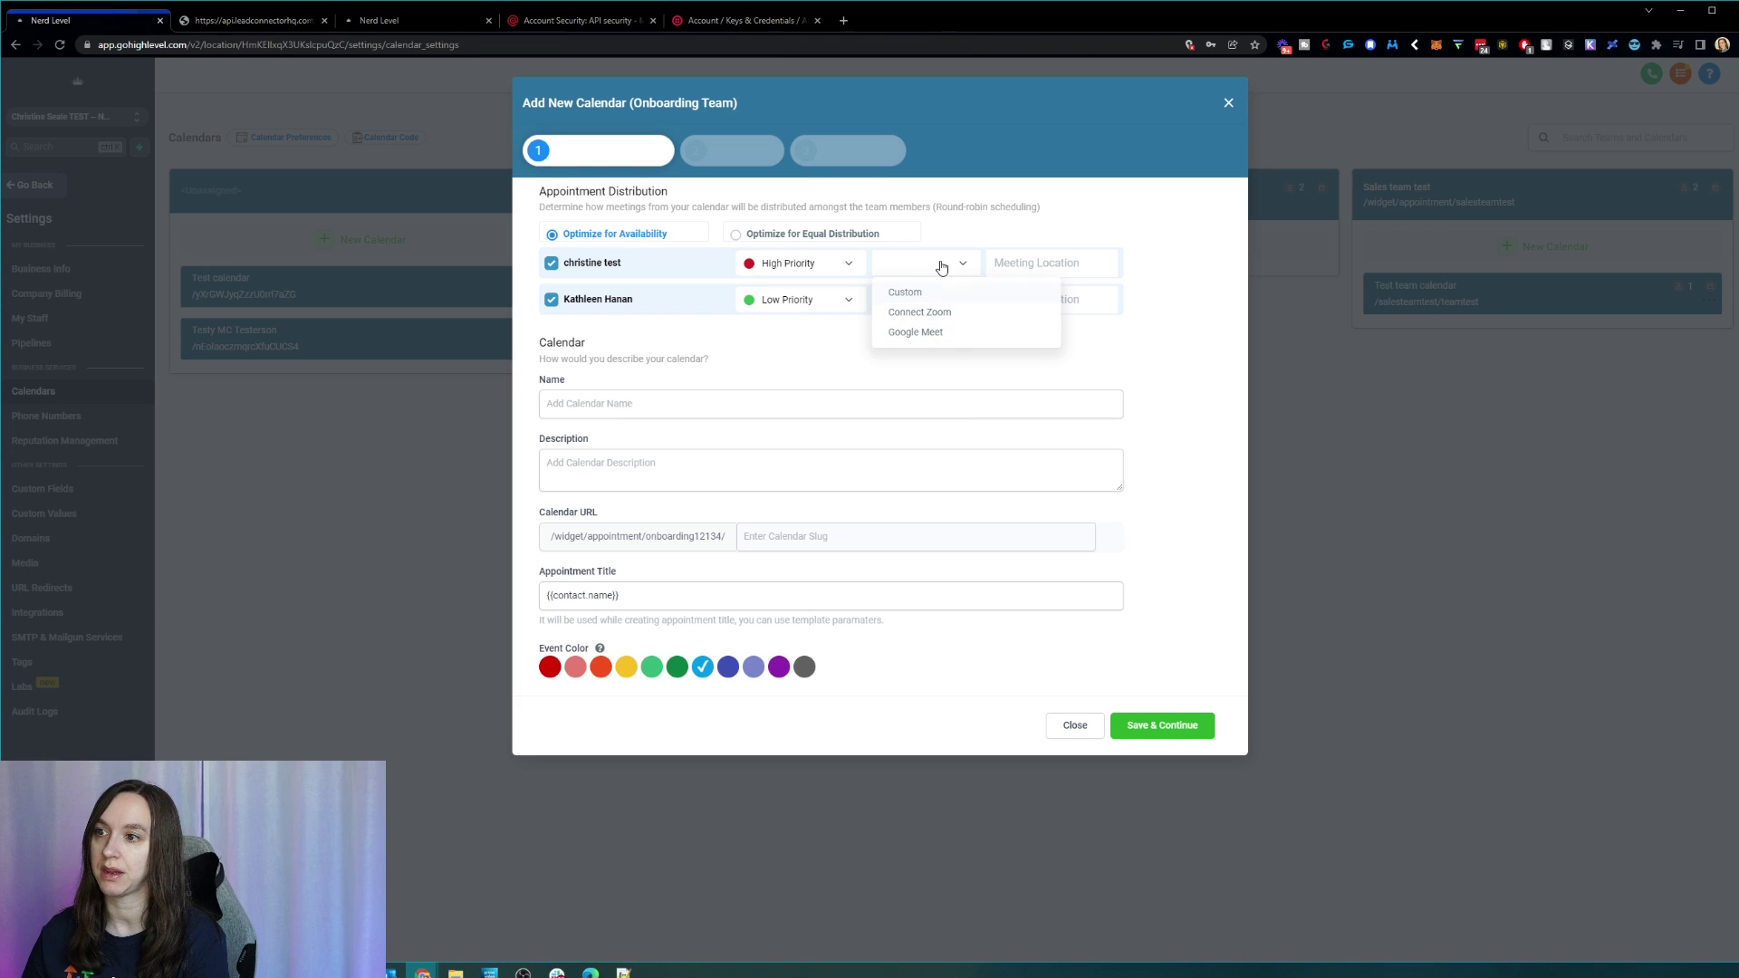
{"action": "left_click", "coordinate": [1046, 250]}
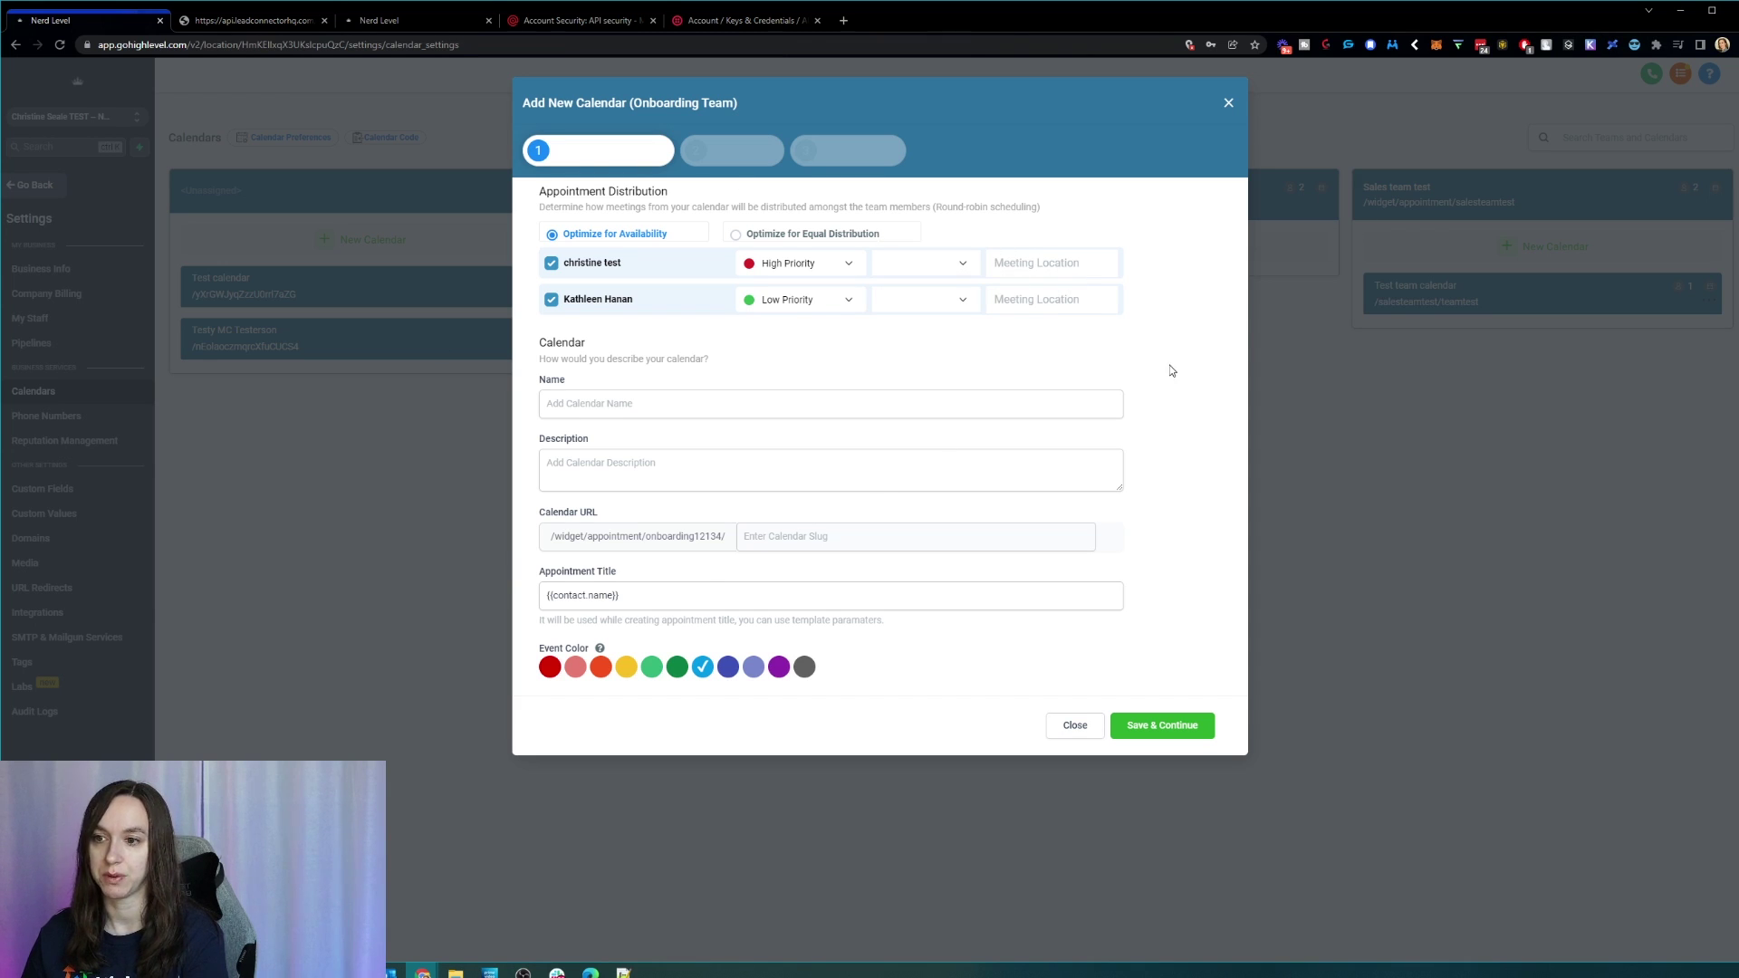
Step: Name the calendar 'test' and set the appointment title to '{{contact.name}} & YOUR COMPANY'
{"action": "left_click", "coordinate": [670, 478]}
{"action": "left_click", "coordinate": [741, 404]}
{"action": "type", "text": "test"}
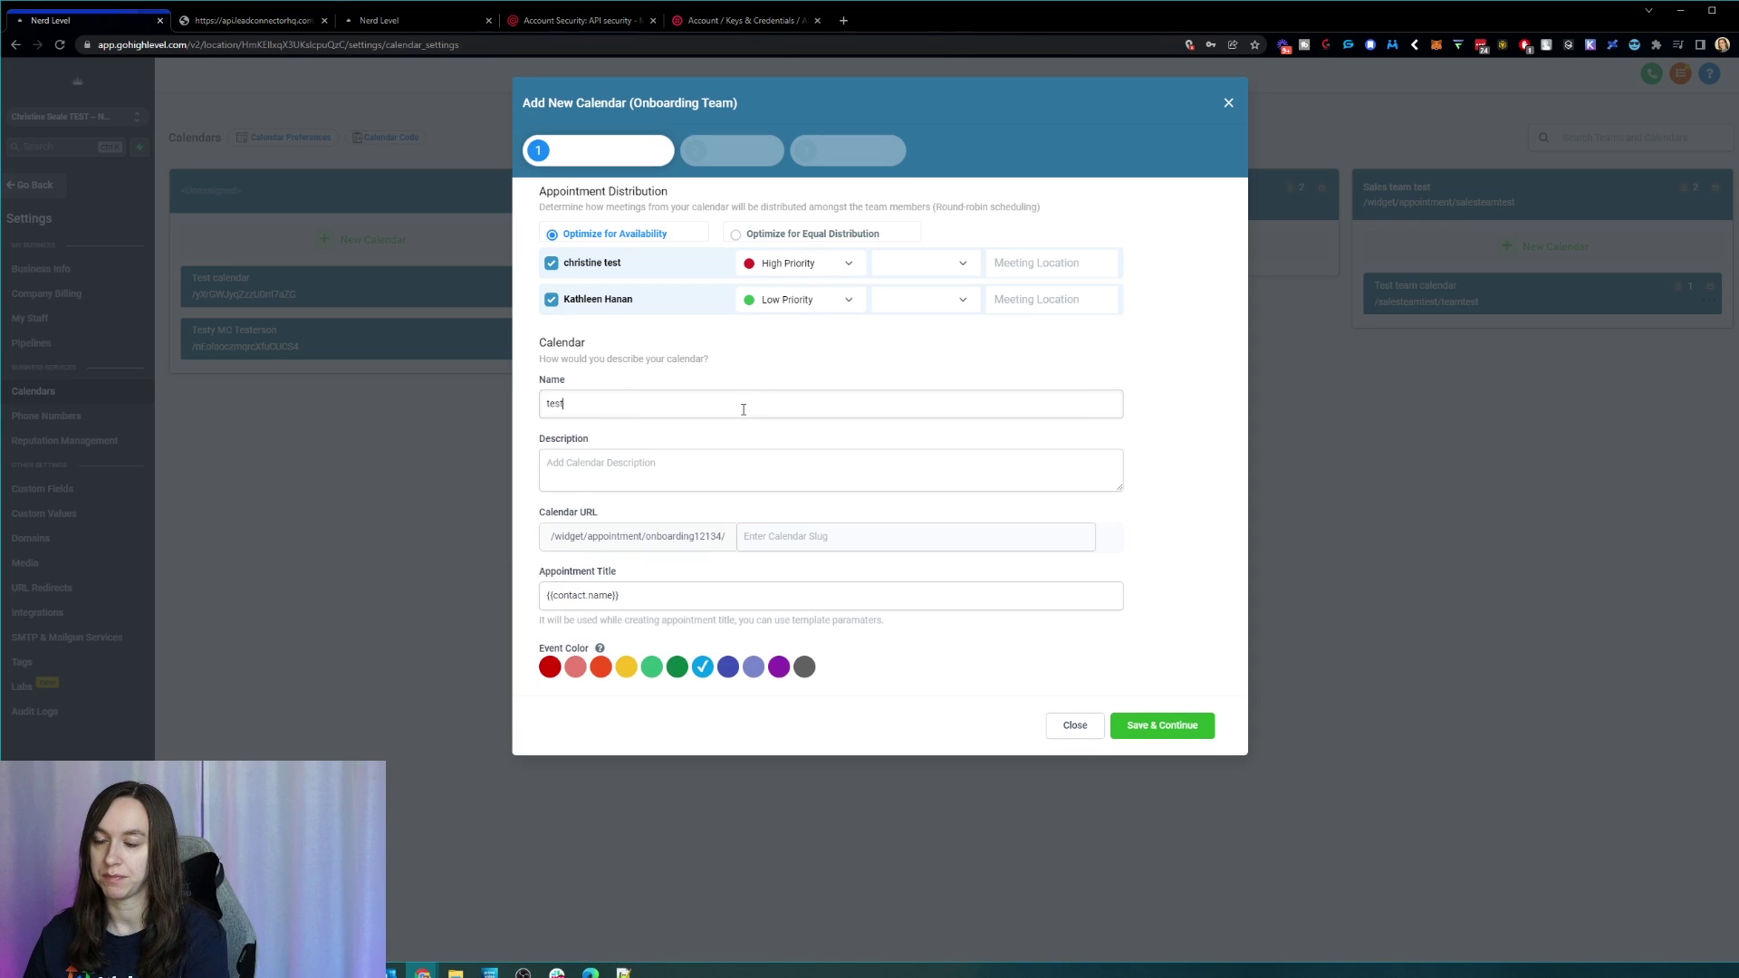
{"action": "left_click", "coordinate": [733, 167]}
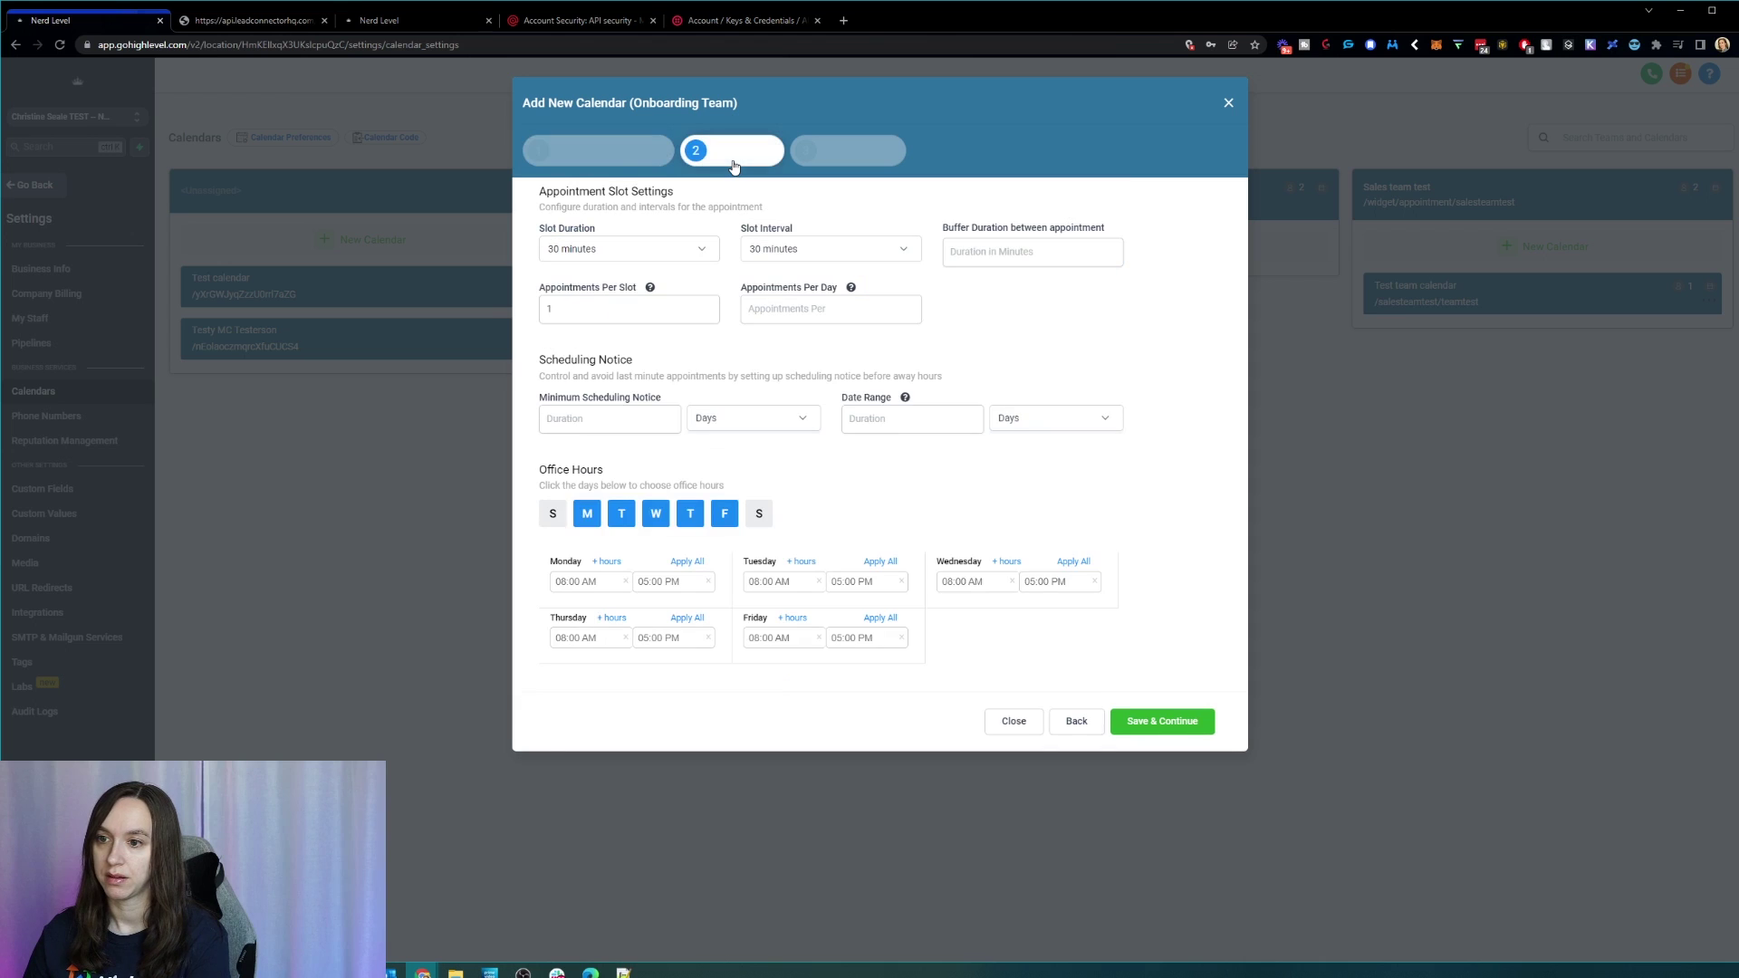
{"action": "left_click", "coordinate": [634, 151]}
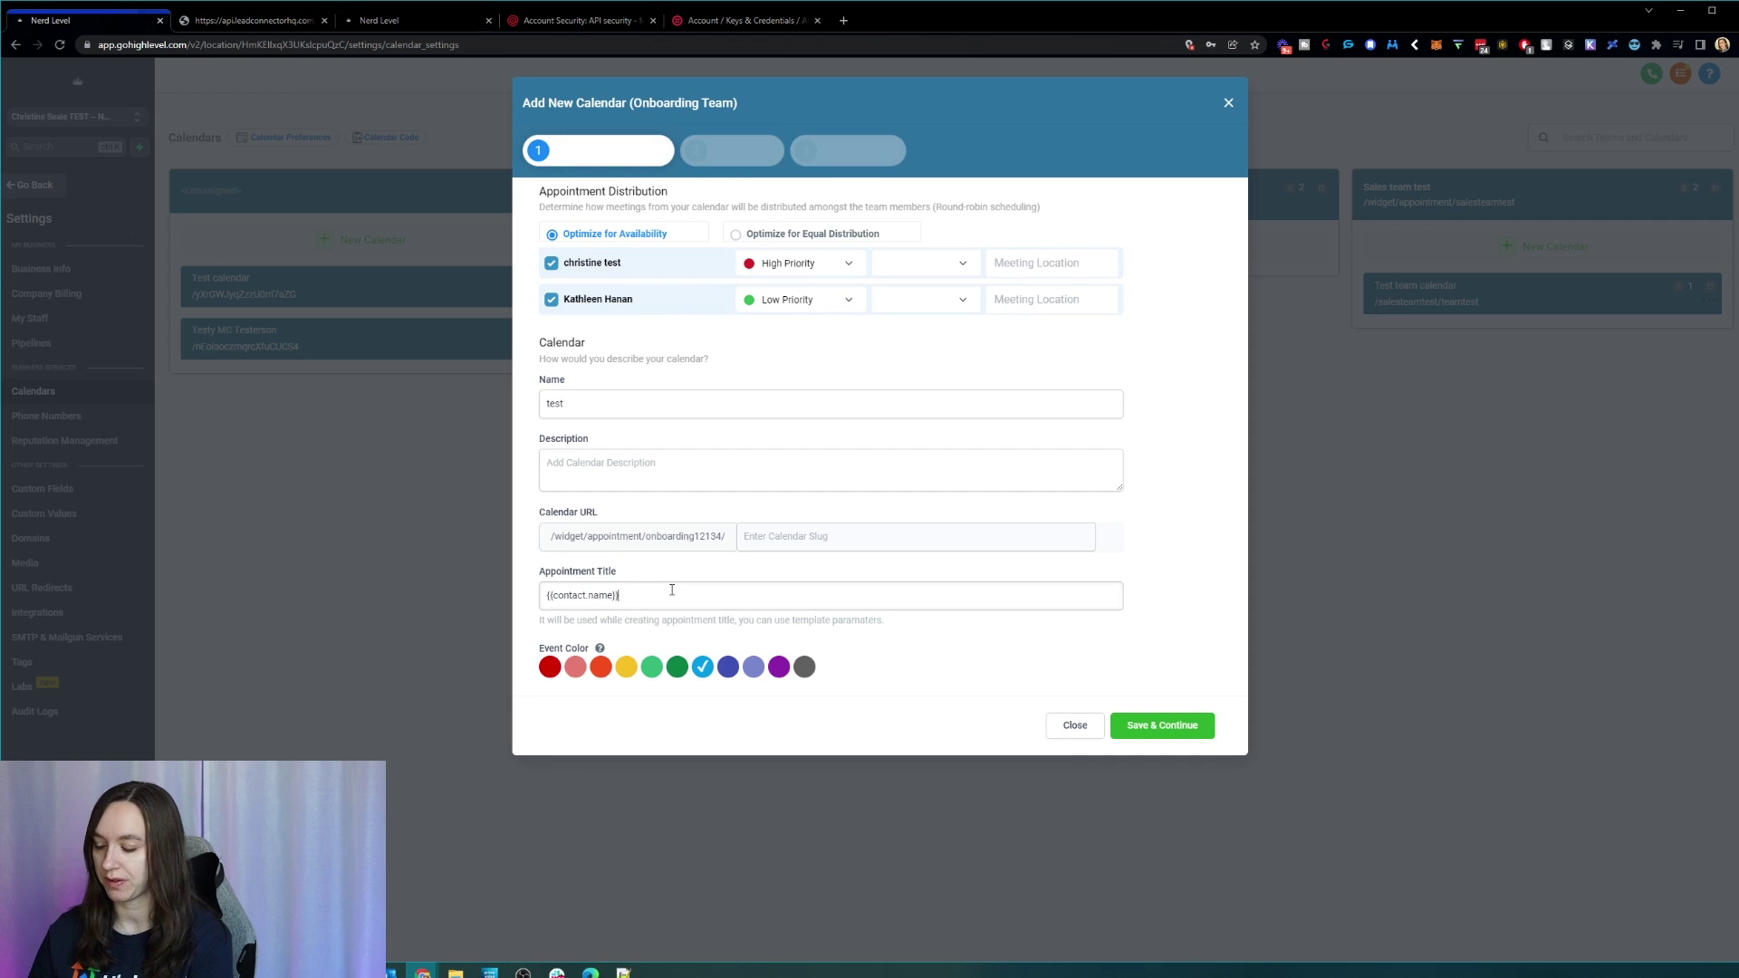
{"action": "type", "text": "YOUR COMPANY"}
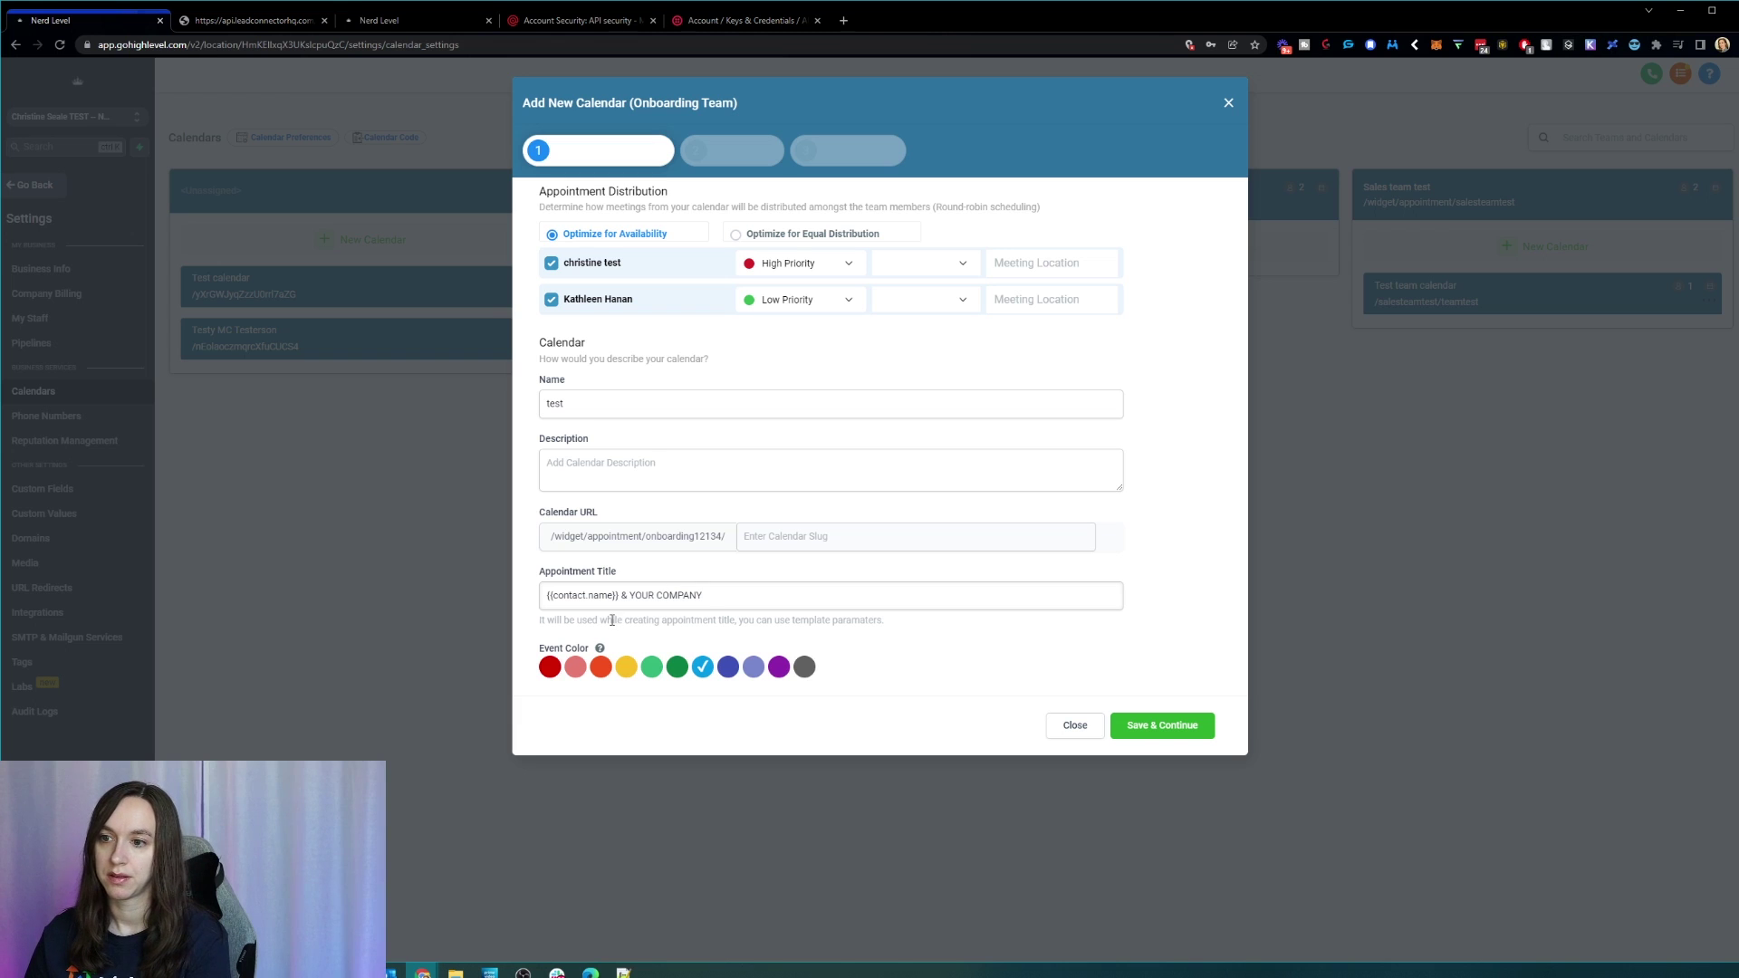
{"action": "left_click_drag", "start_coordinate": [619, 597], "coordinate": [544, 597]}
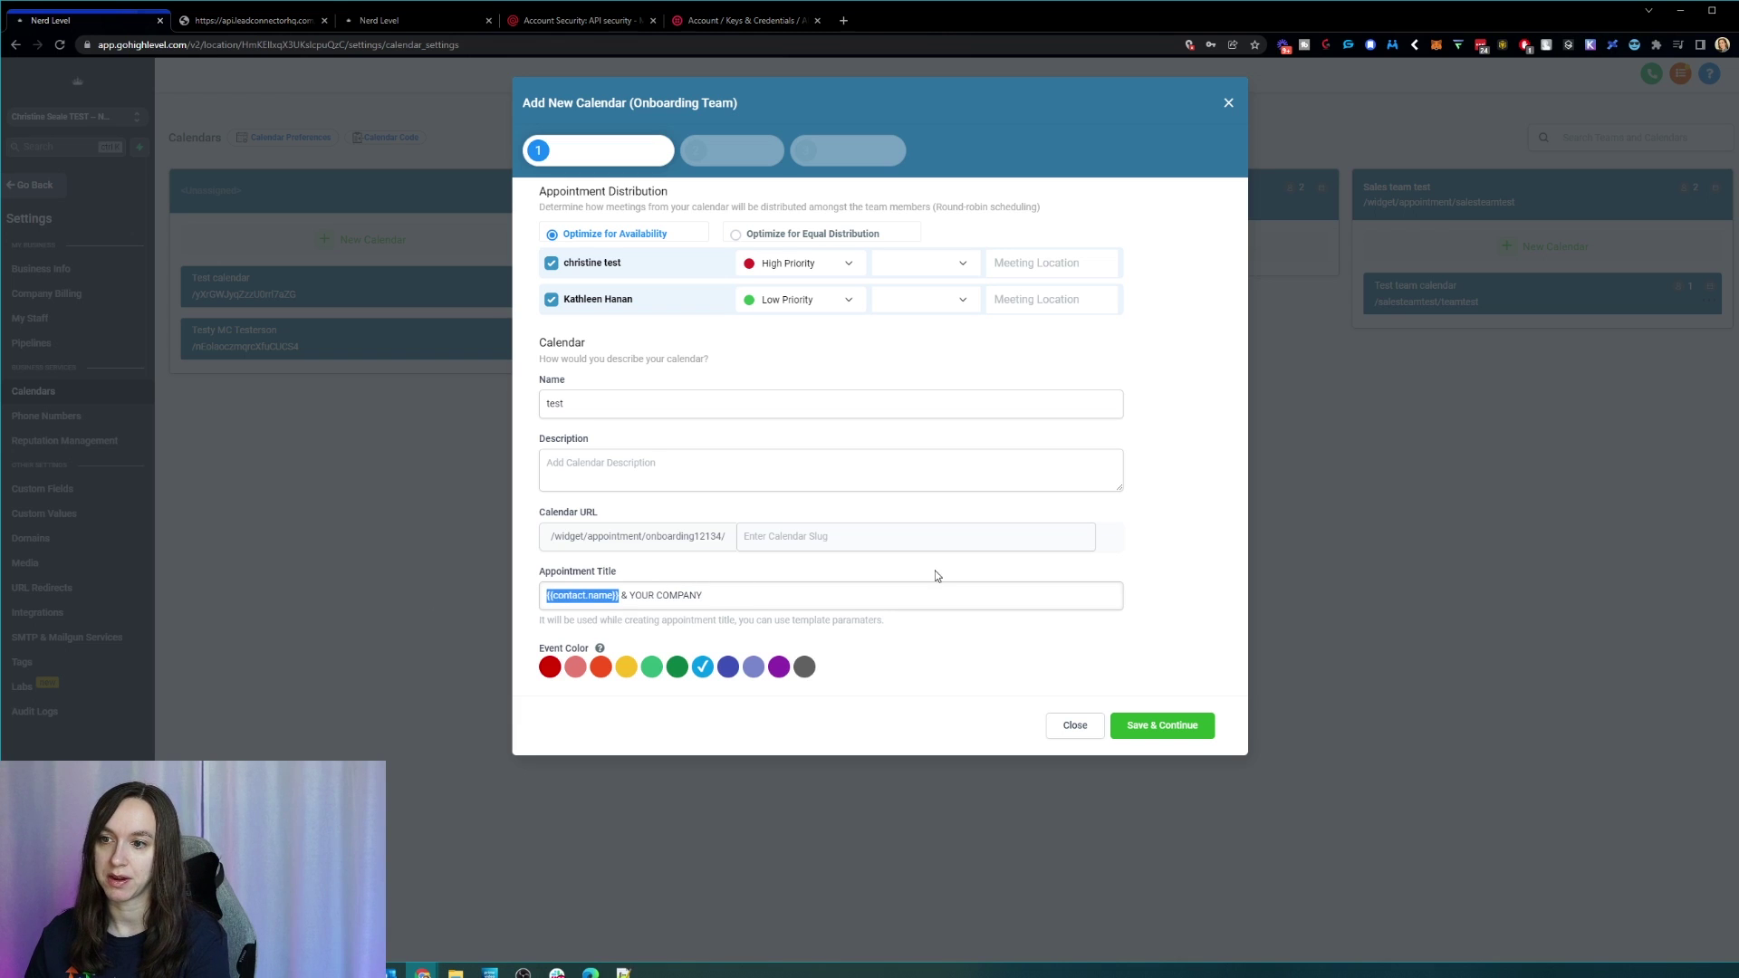
Step: Keep one appointment per slot, set a 6-hour minimum scheduling notice and a 5-day date range
{"action": "left_click", "coordinate": [733, 151]}
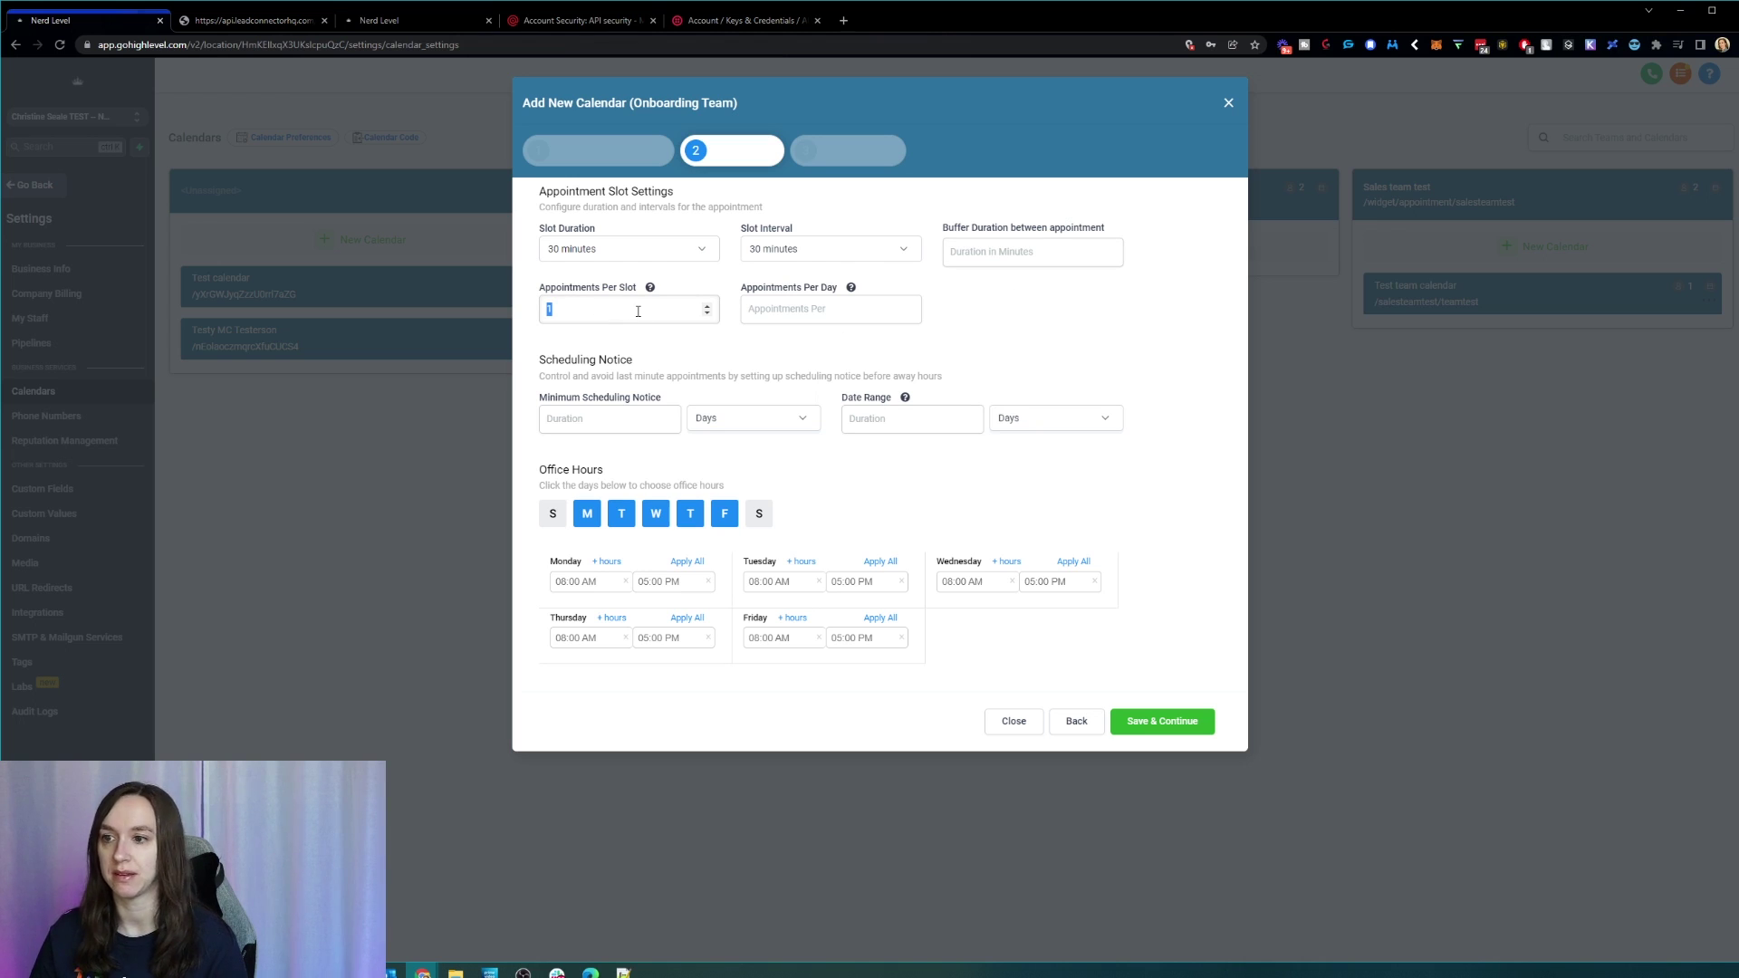
{"action": "left_click", "coordinate": [812, 308]}
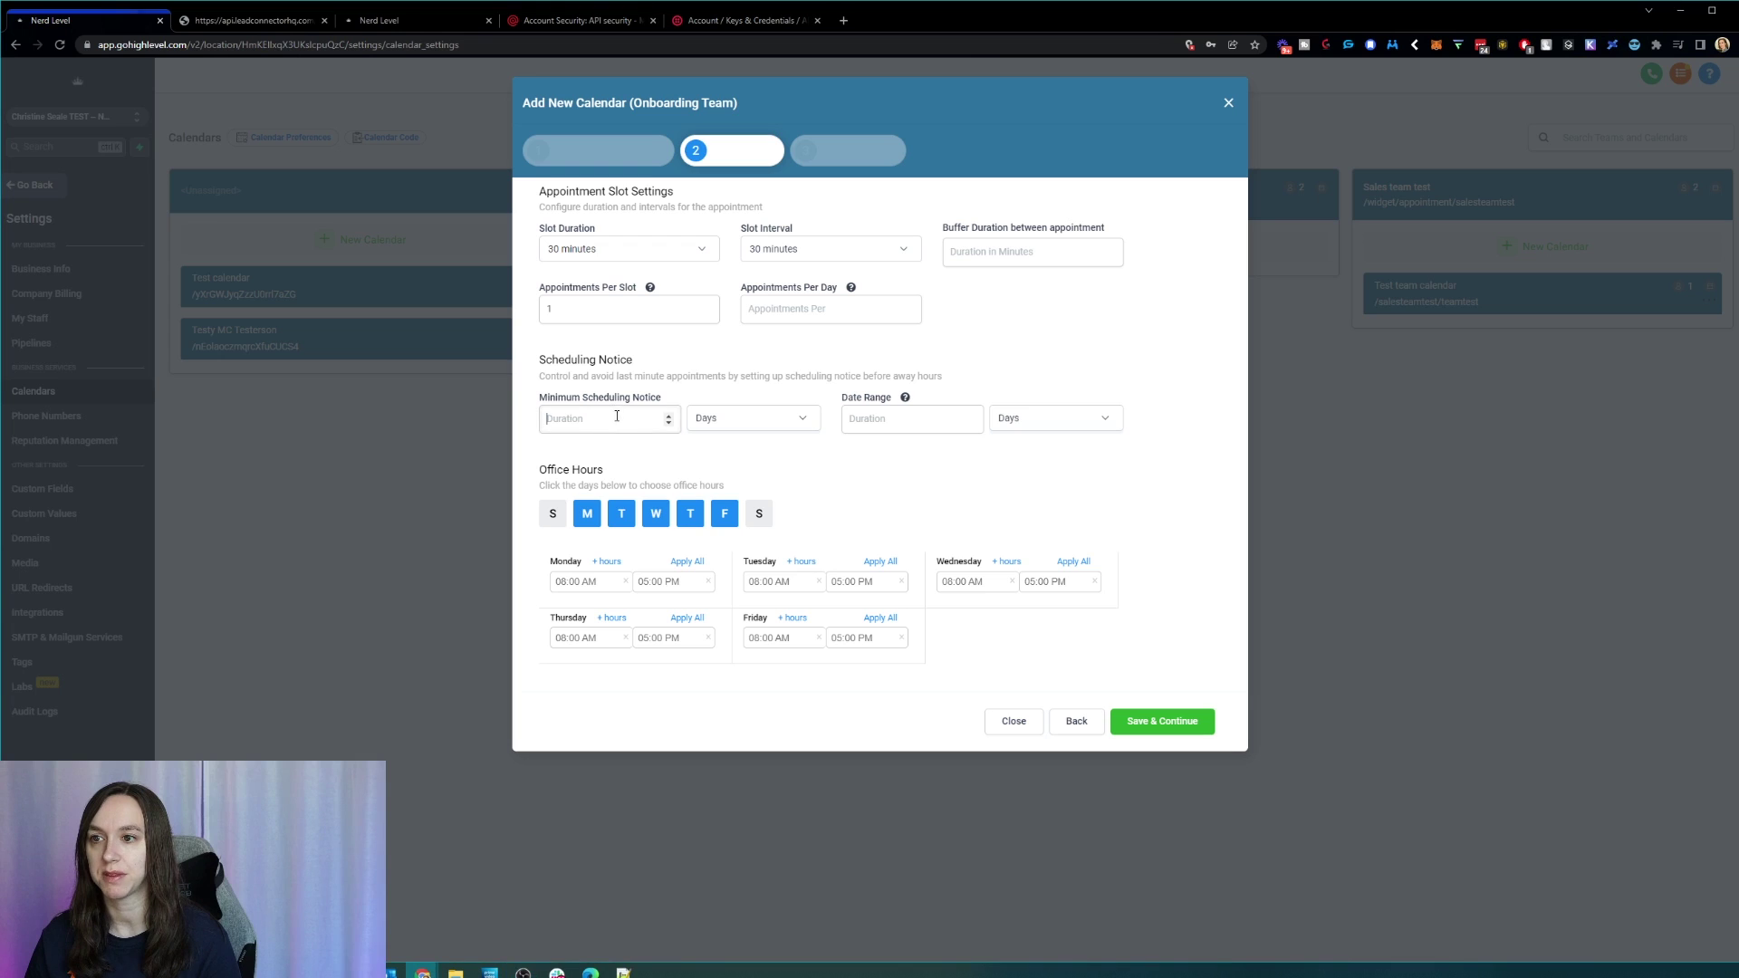
{"action": "left_click", "coordinate": [752, 424]}
{"action": "left_click", "coordinate": [717, 448]}
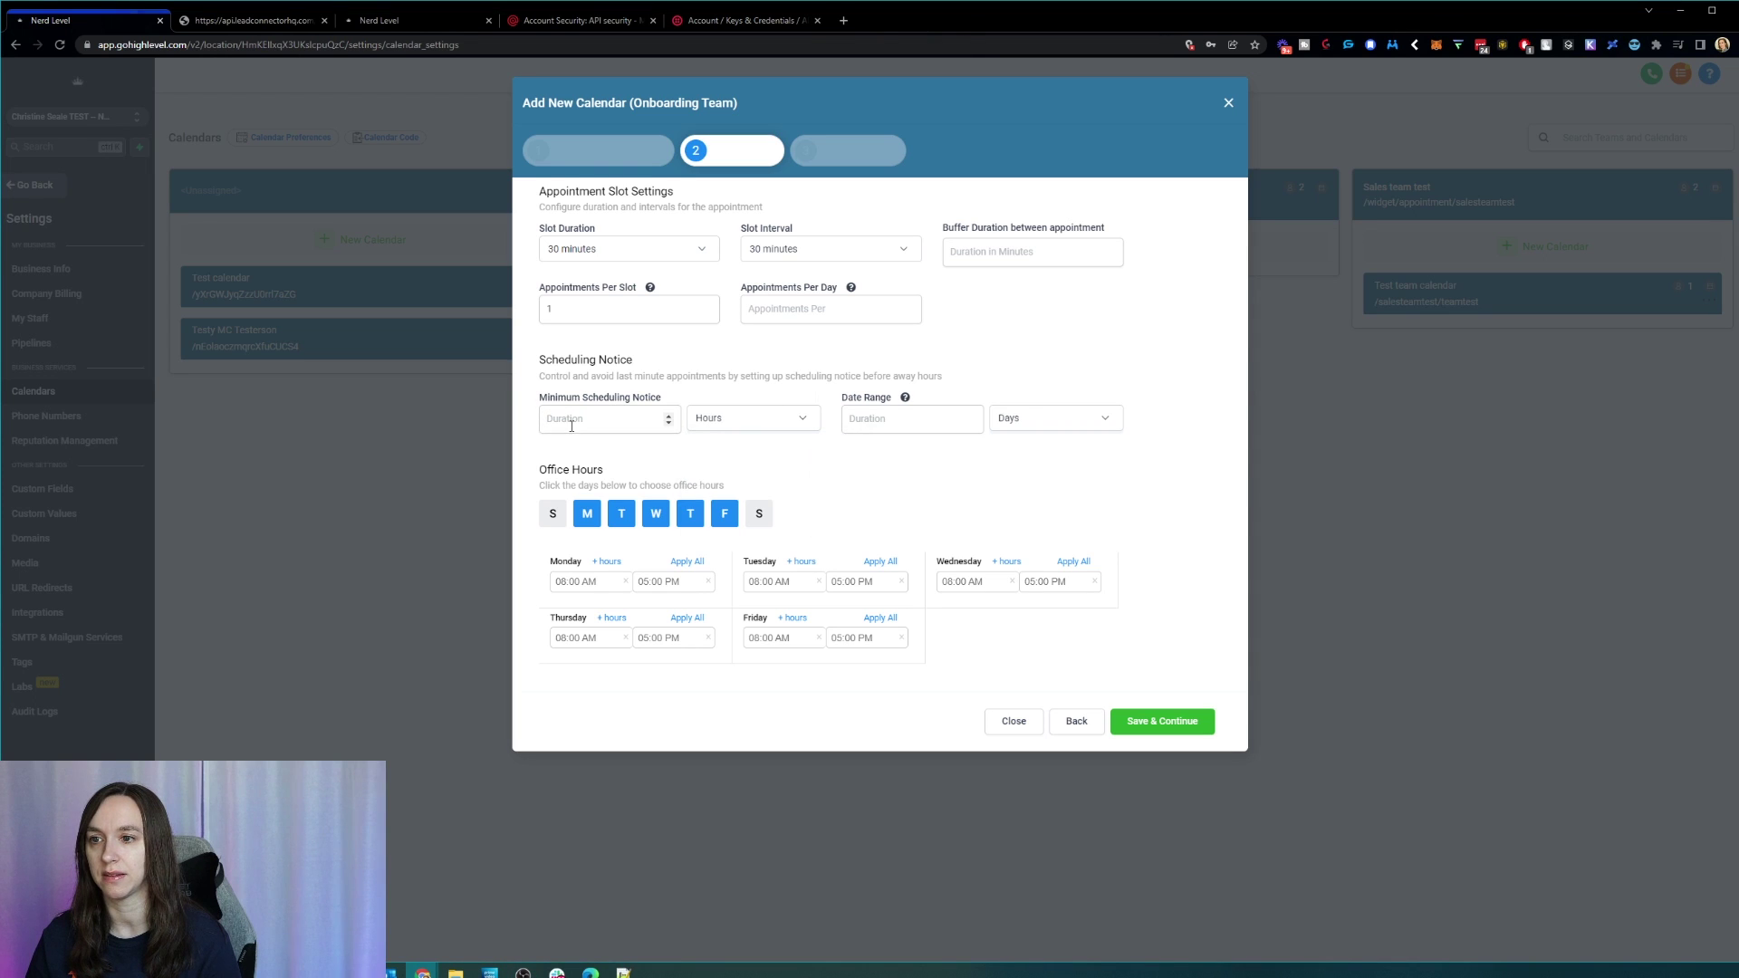
{"action": "type", "text": "6"}
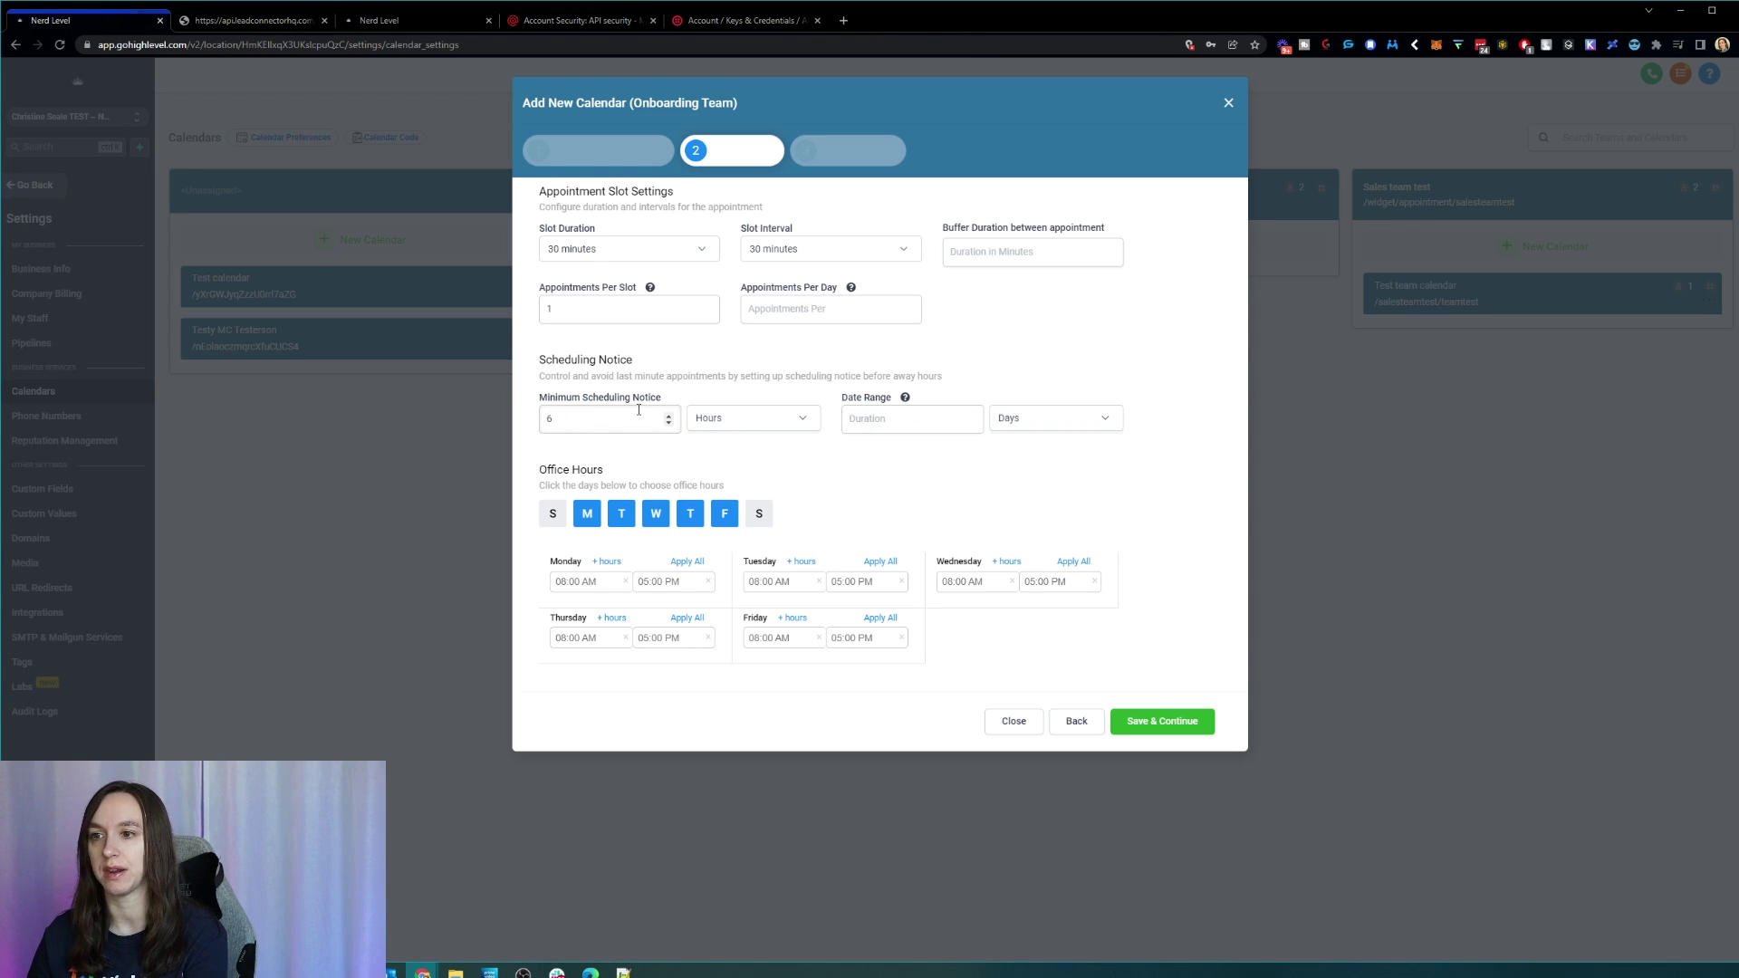
{"action": "left_click", "coordinate": [901, 421]}
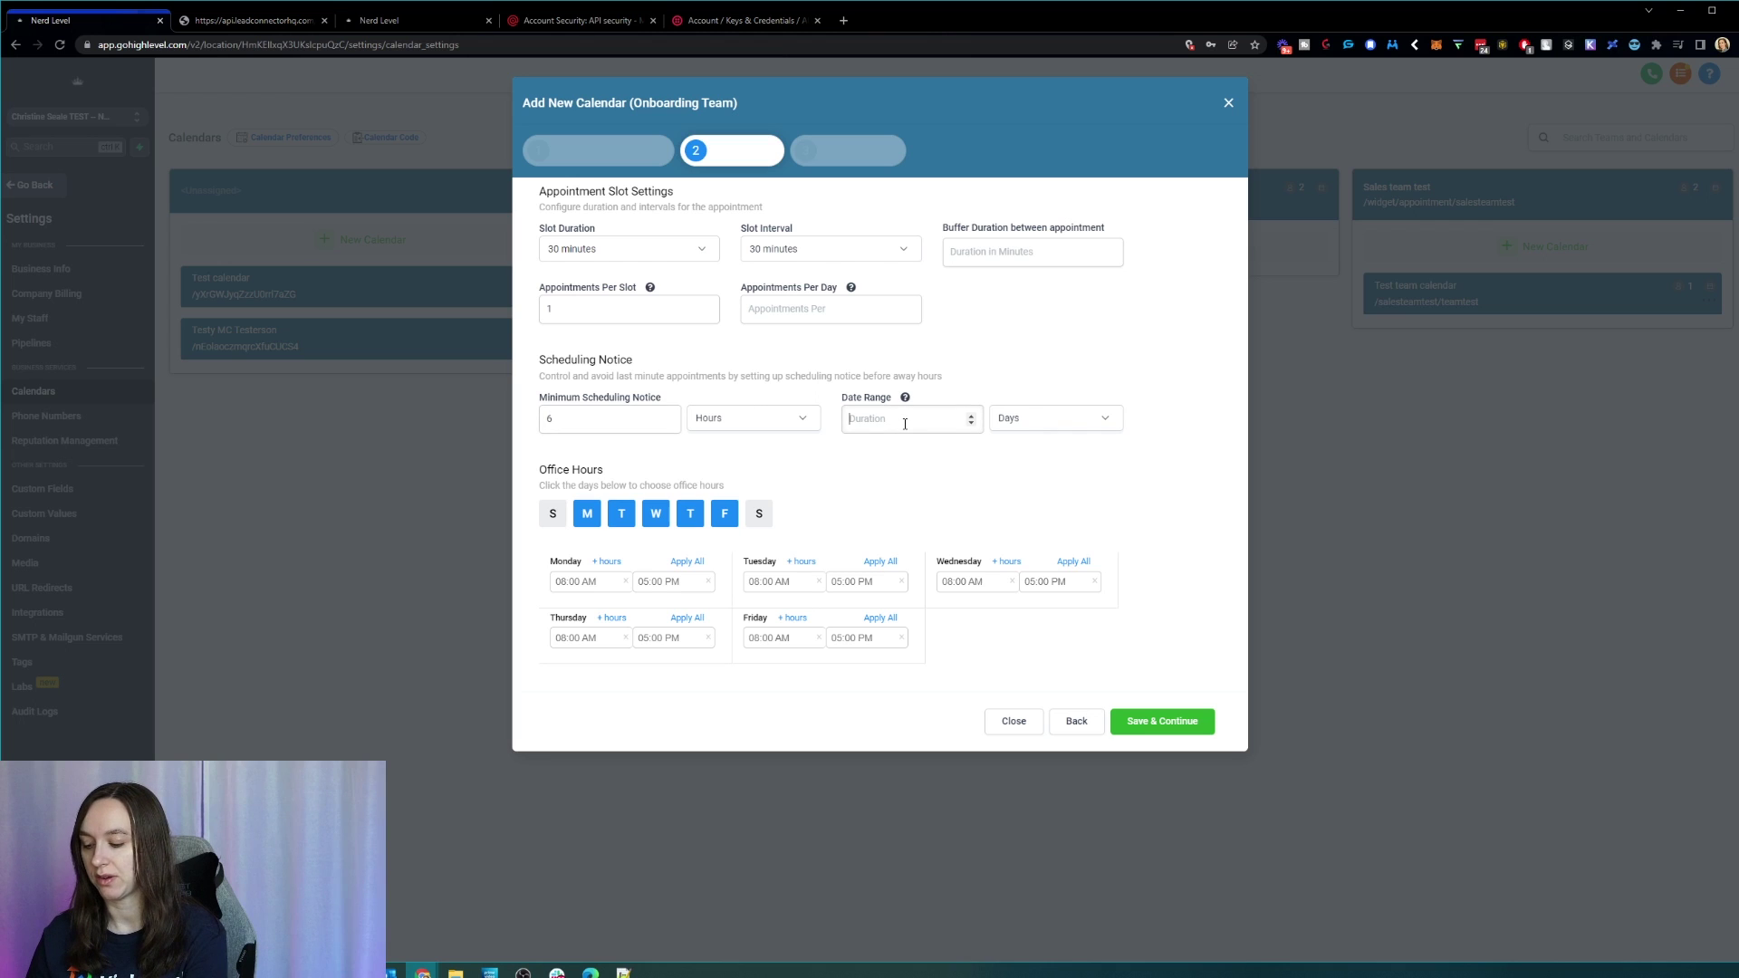
{"action": "type", "text": "5"}
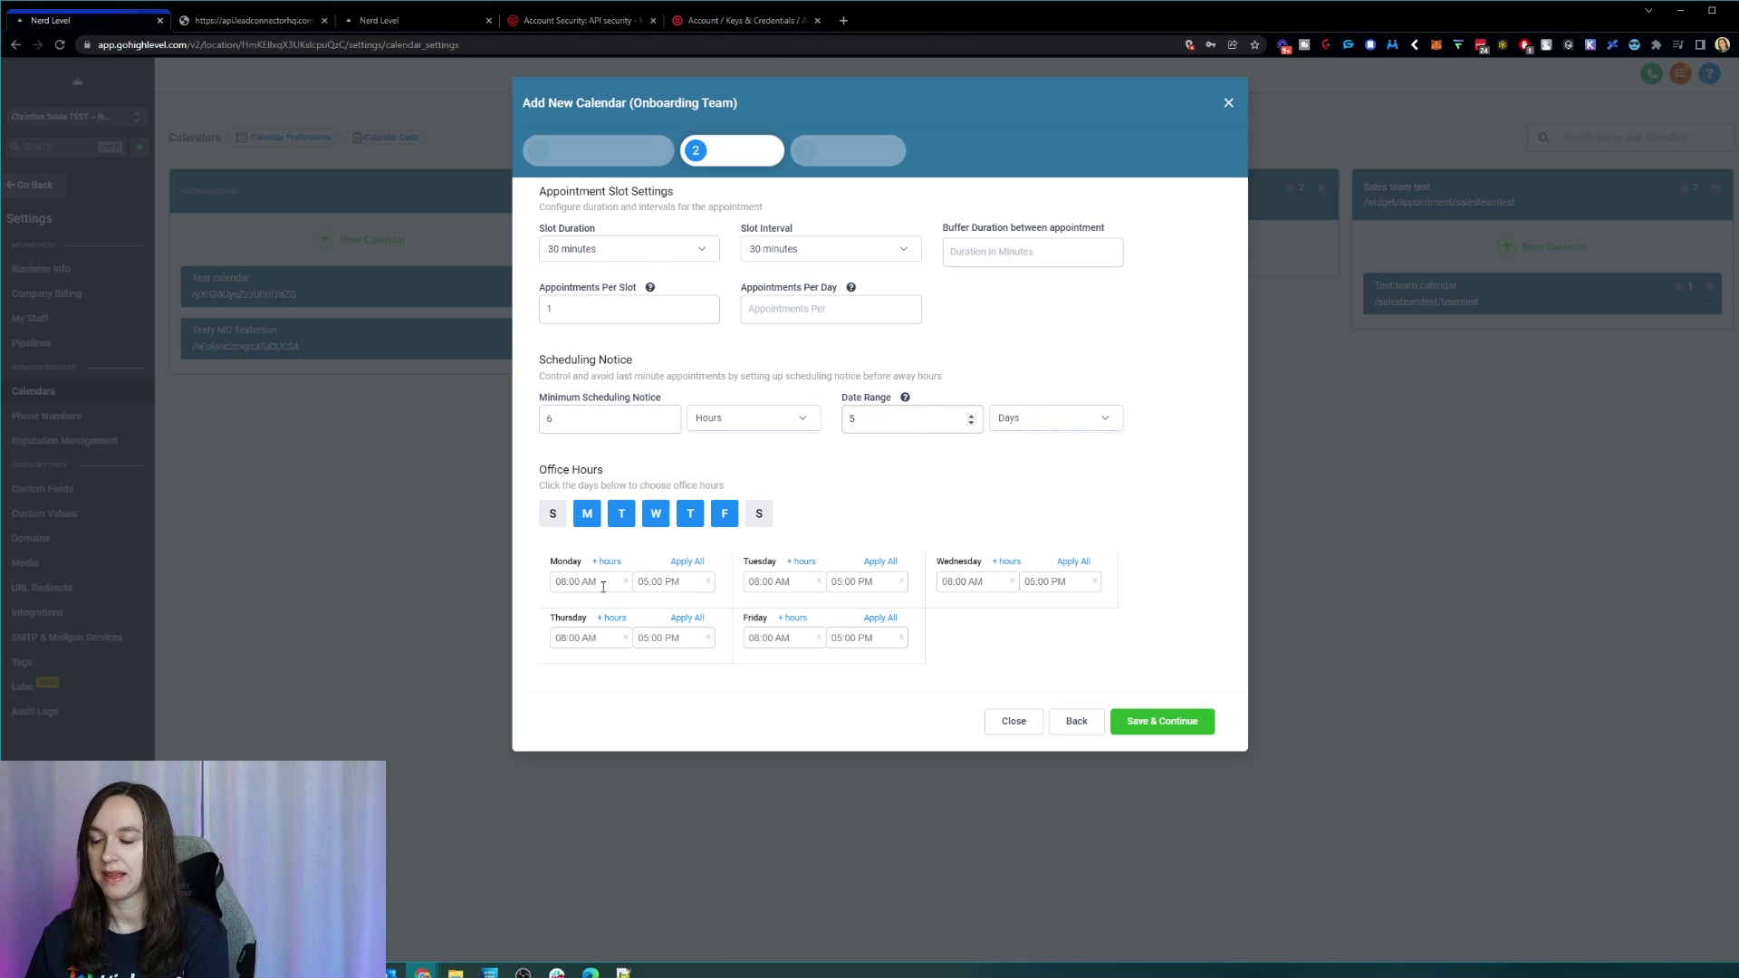
{"action": "left_click", "coordinate": [604, 584]}
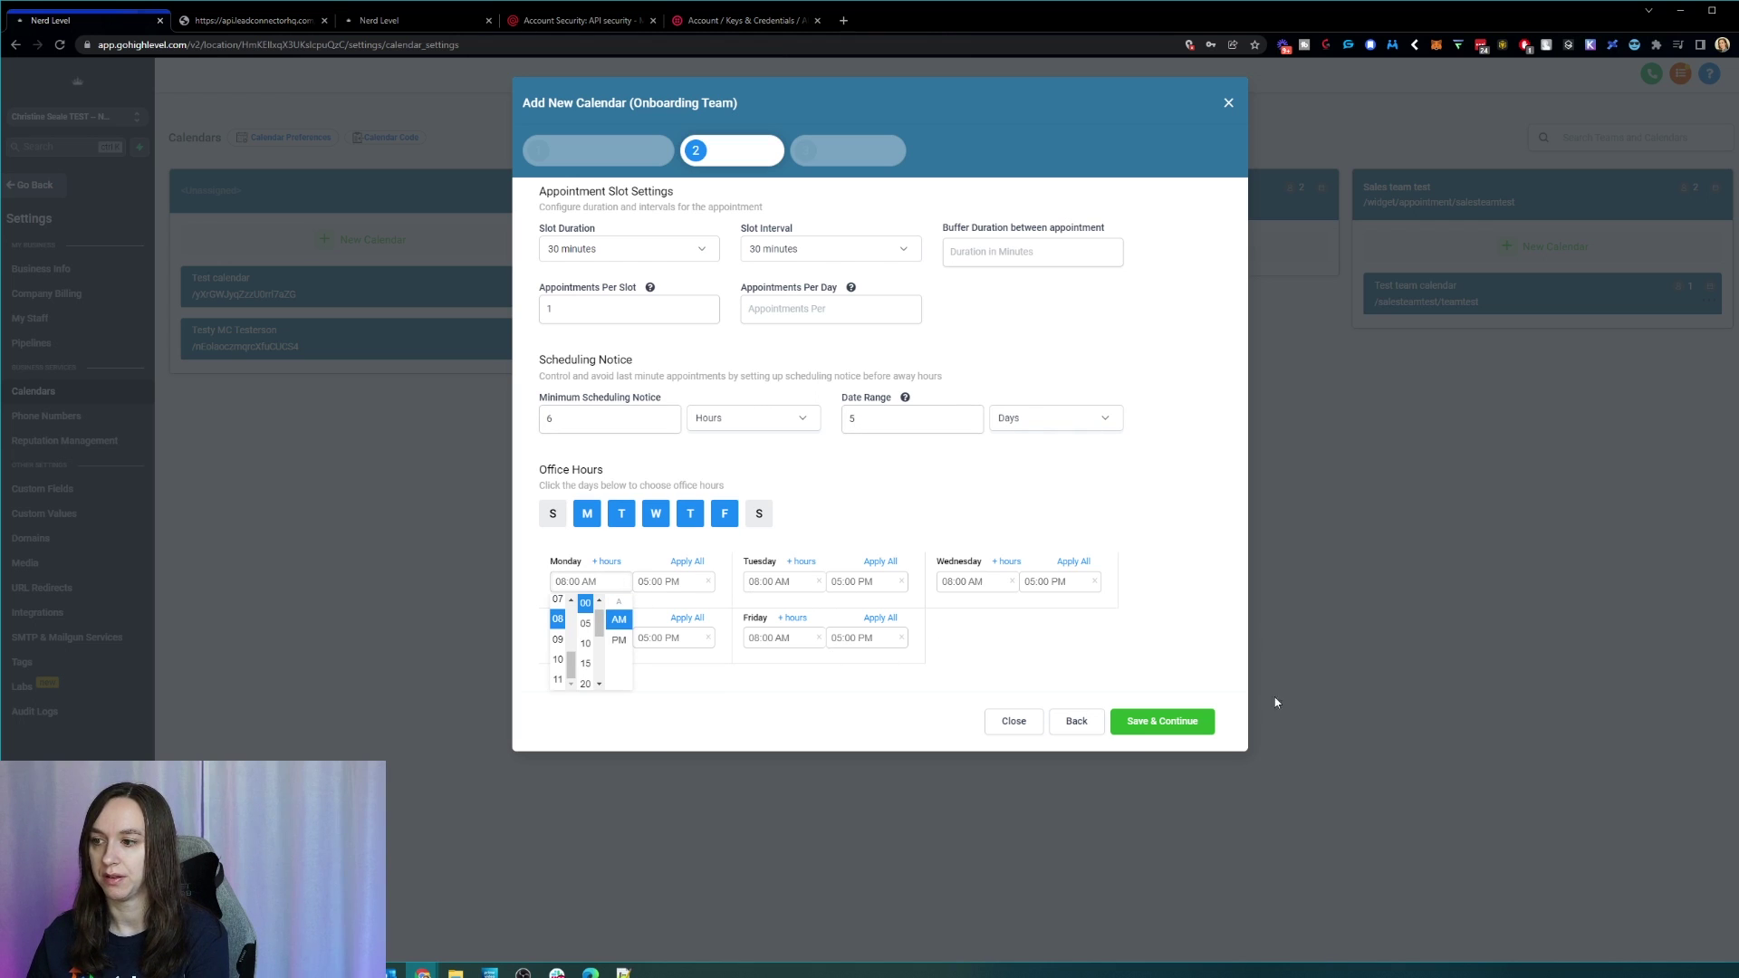
{"action": "left_click", "coordinate": [835, 143]}
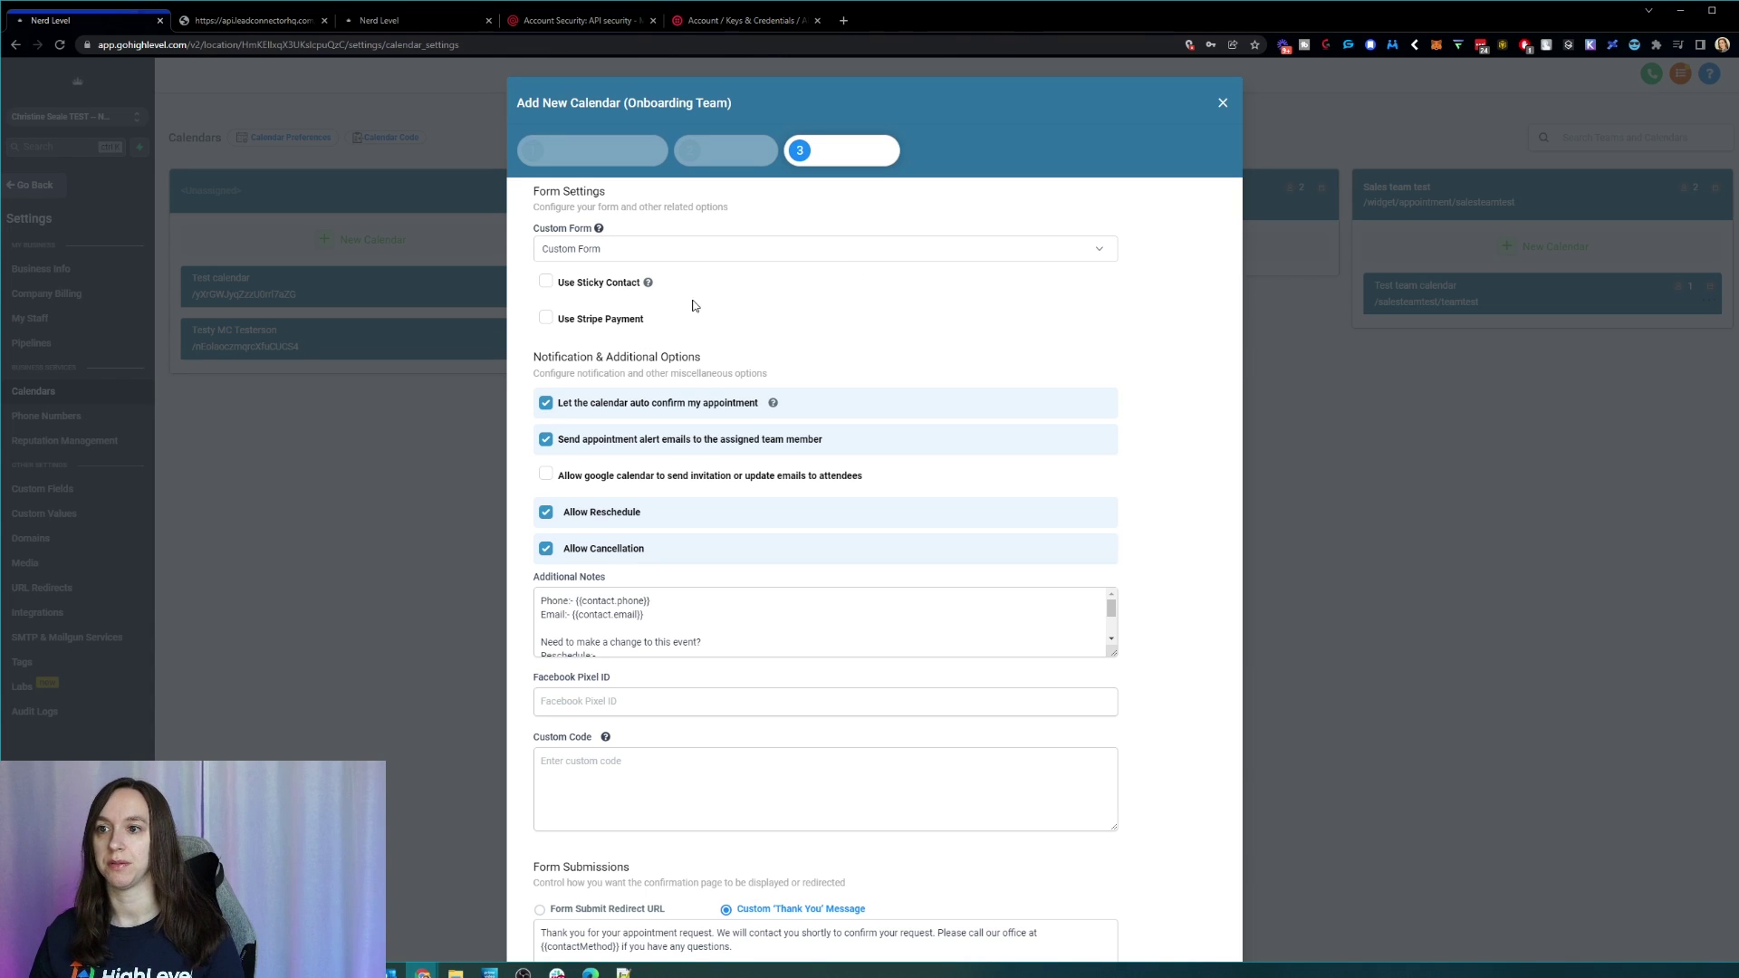
Step: Enable Google Calendar invitations, keep the custom thank-you message, then close the Onboarding Team setup
{"action": "scroll", "coordinate": [819, 330], "scroll_direction": "down", "scroll_amount": 2}
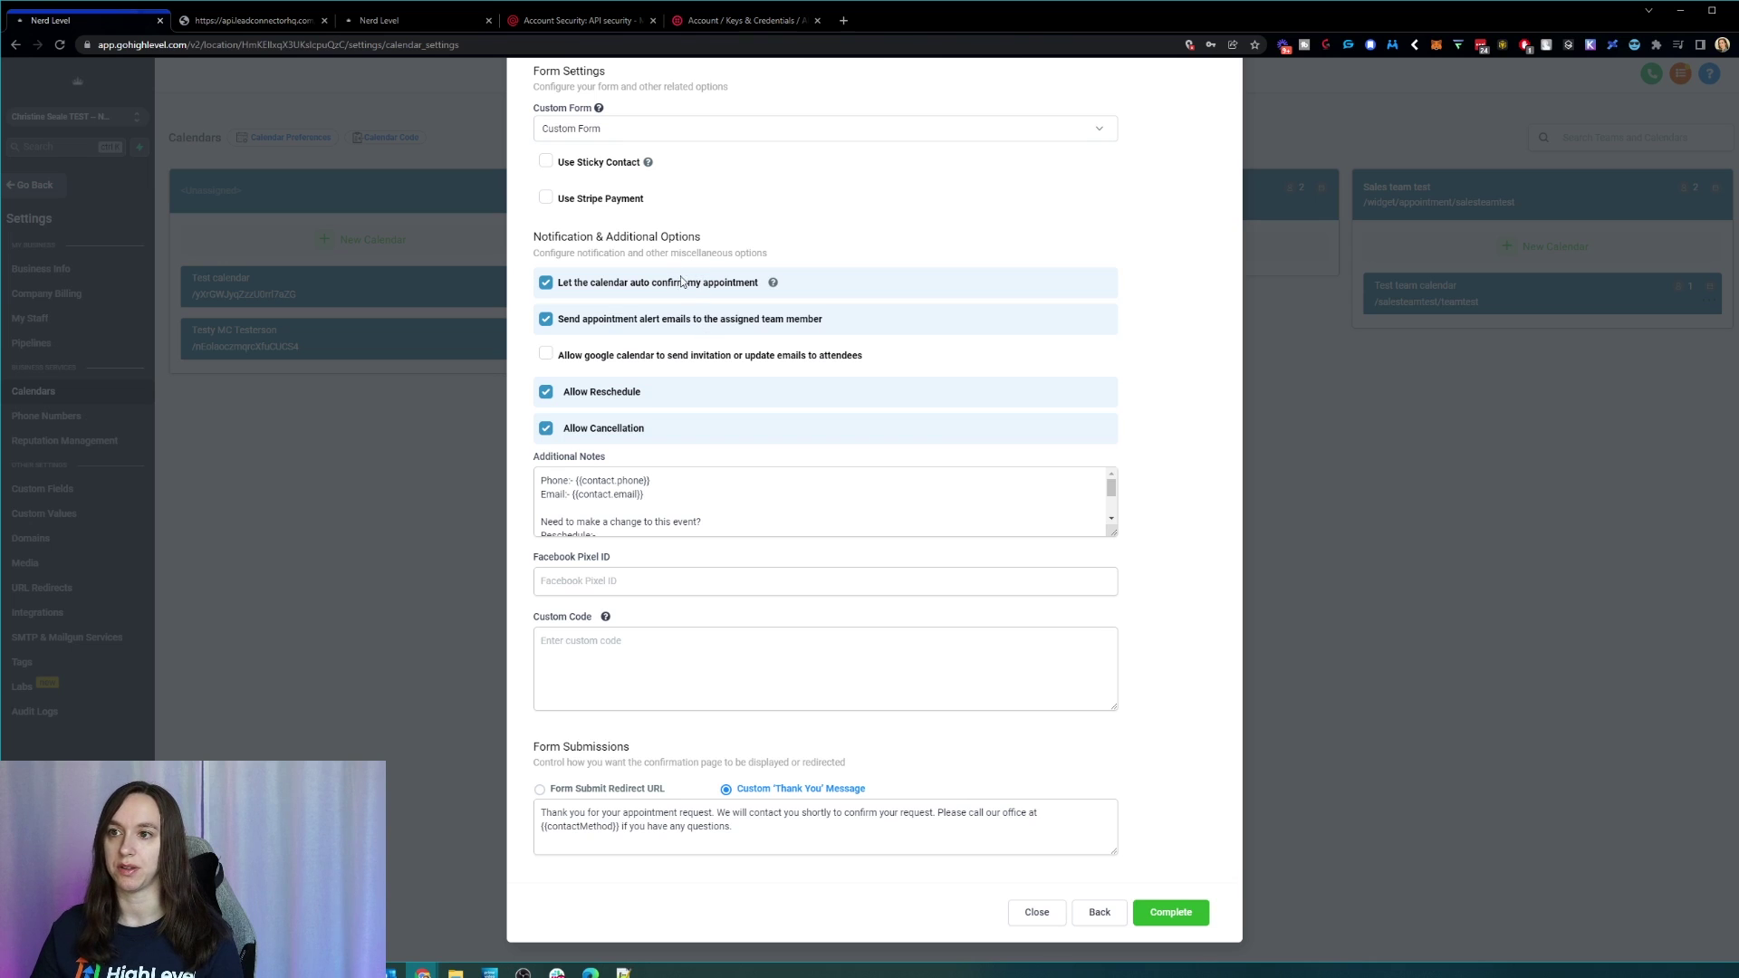
{"action": "left_click", "coordinate": [686, 362]}
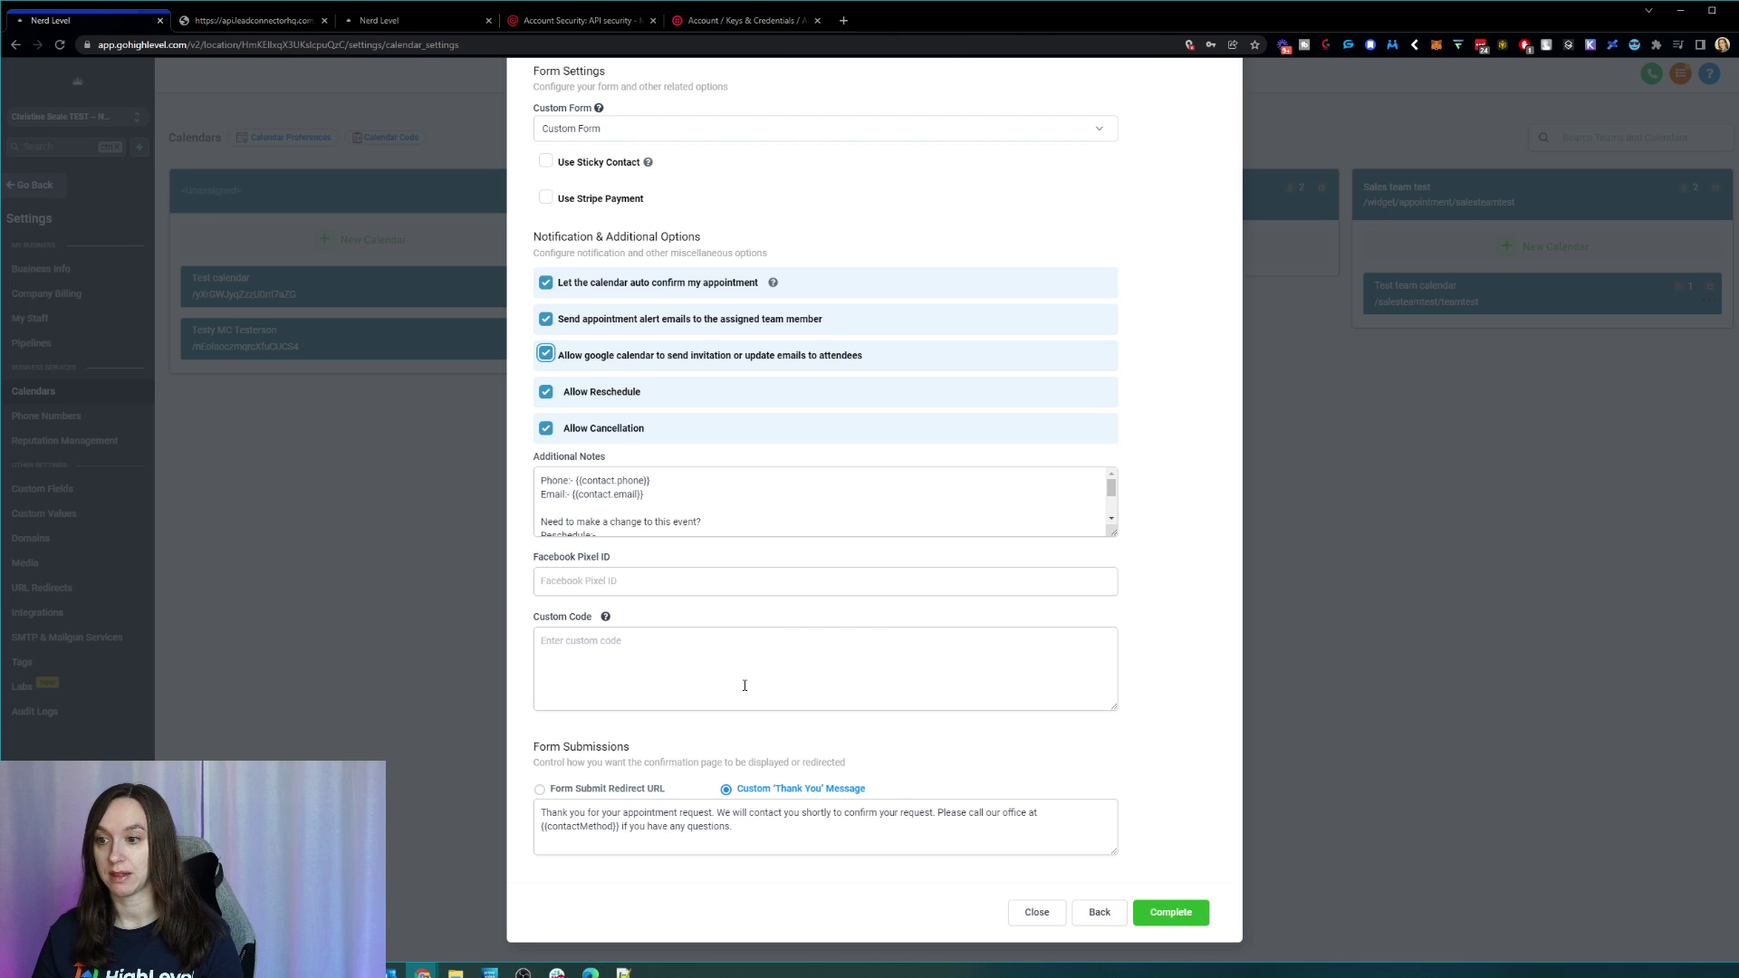
{"action": "left_click", "coordinate": [631, 790]}
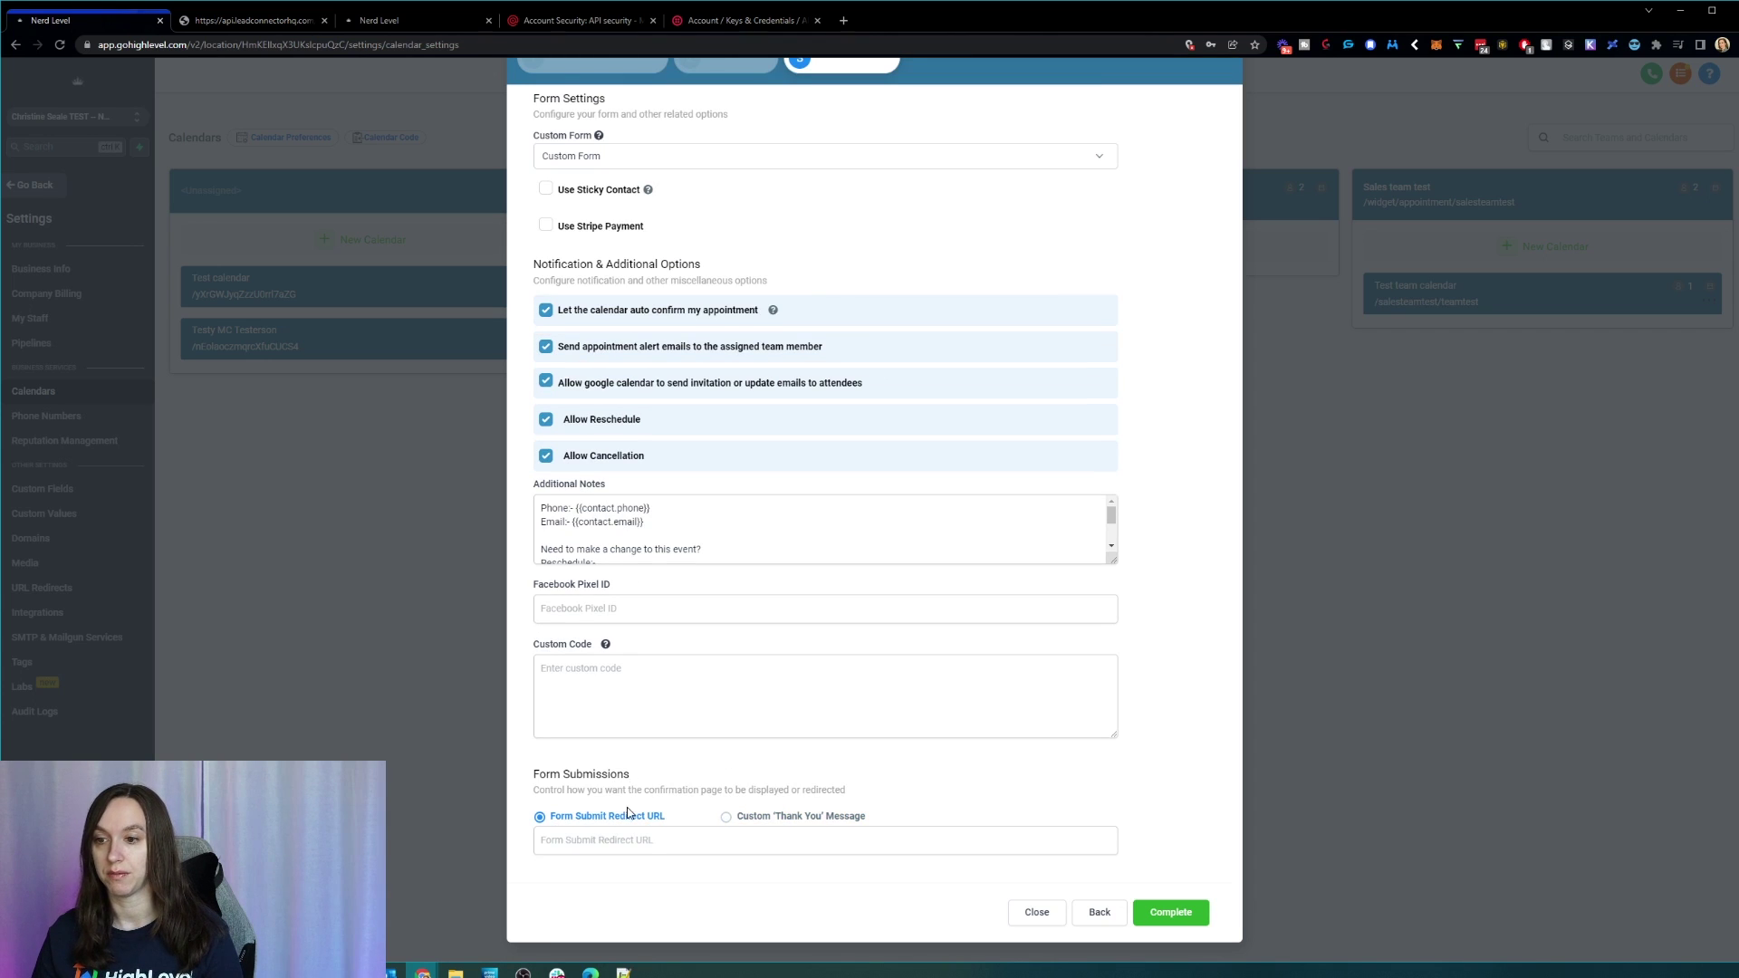
{"action": "left_click", "coordinate": [800, 820]}
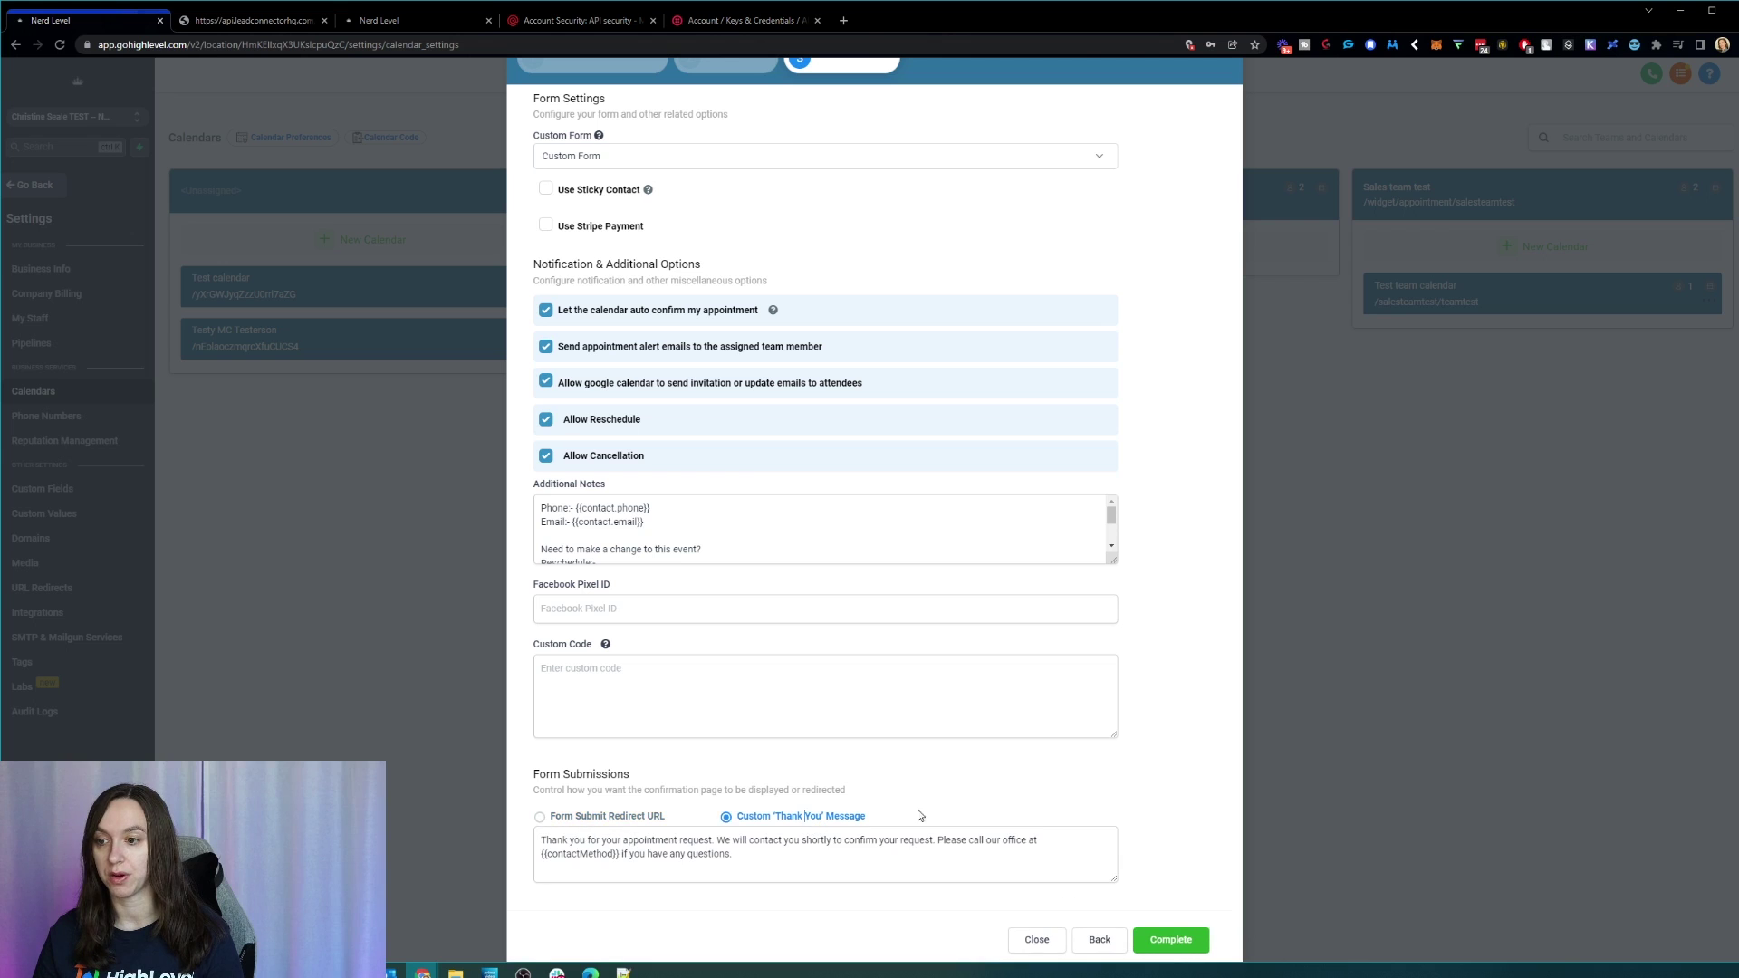
{"action": "scroll", "coordinate": [1078, 793], "scroll_direction": "down", "scroll_amount": 1}
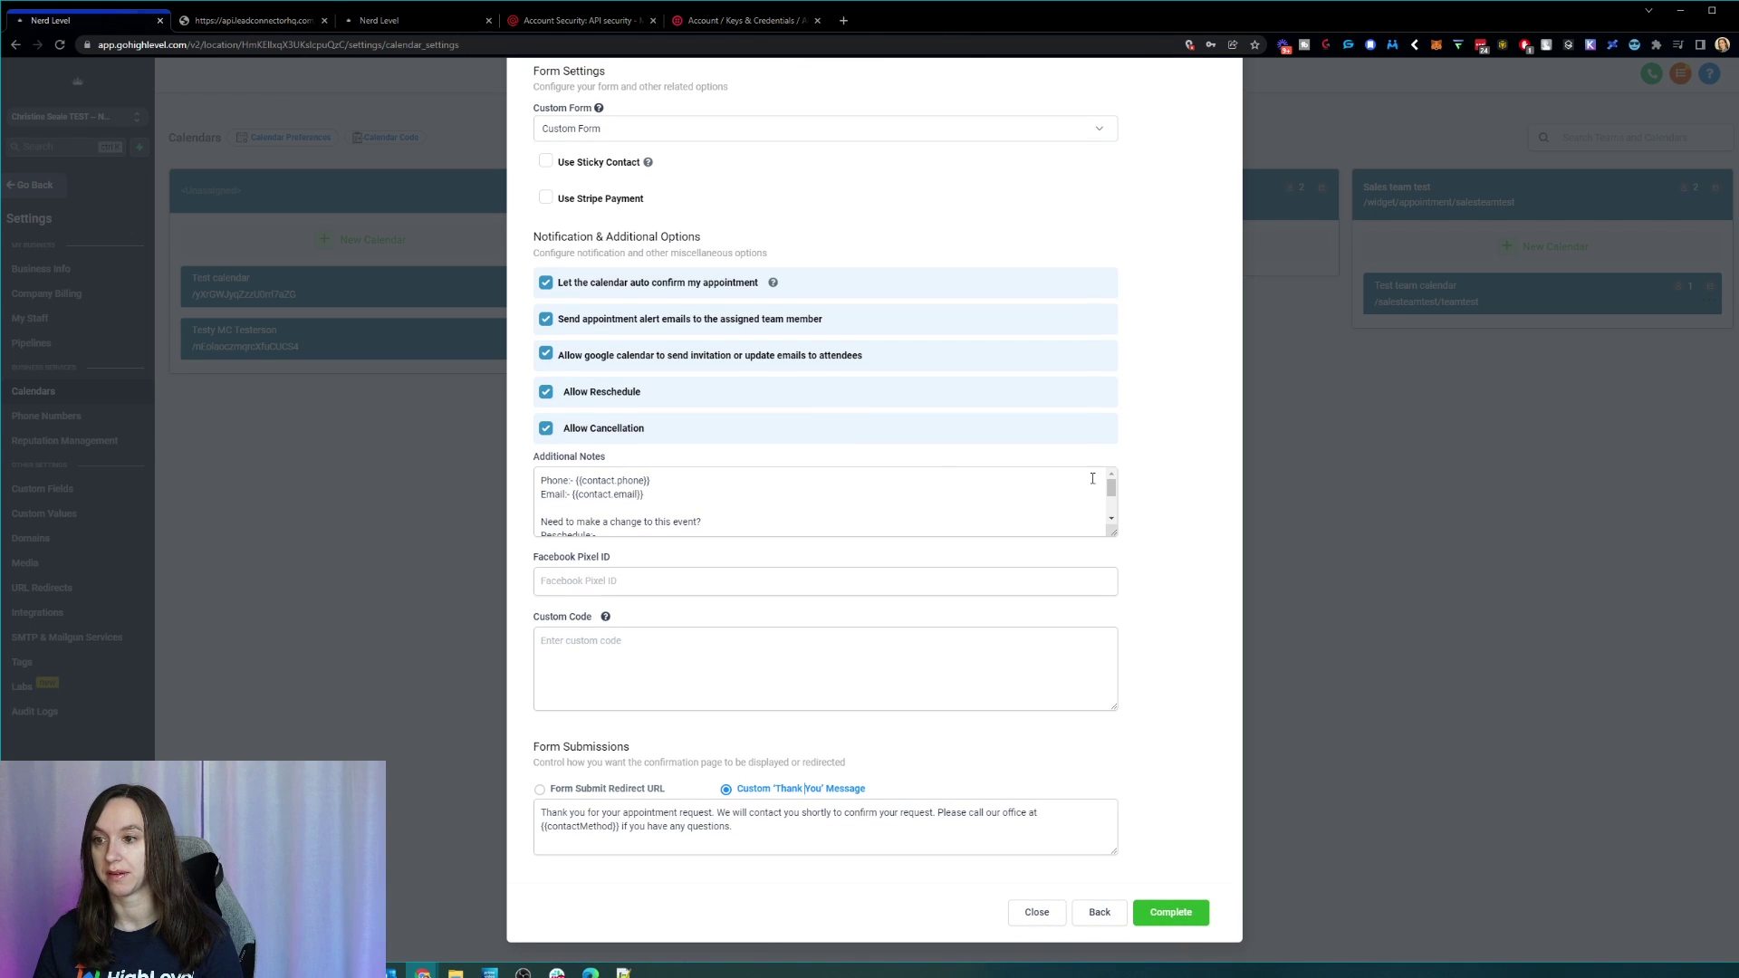
{"action": "left_click", "coordinate": [1099, 913]}
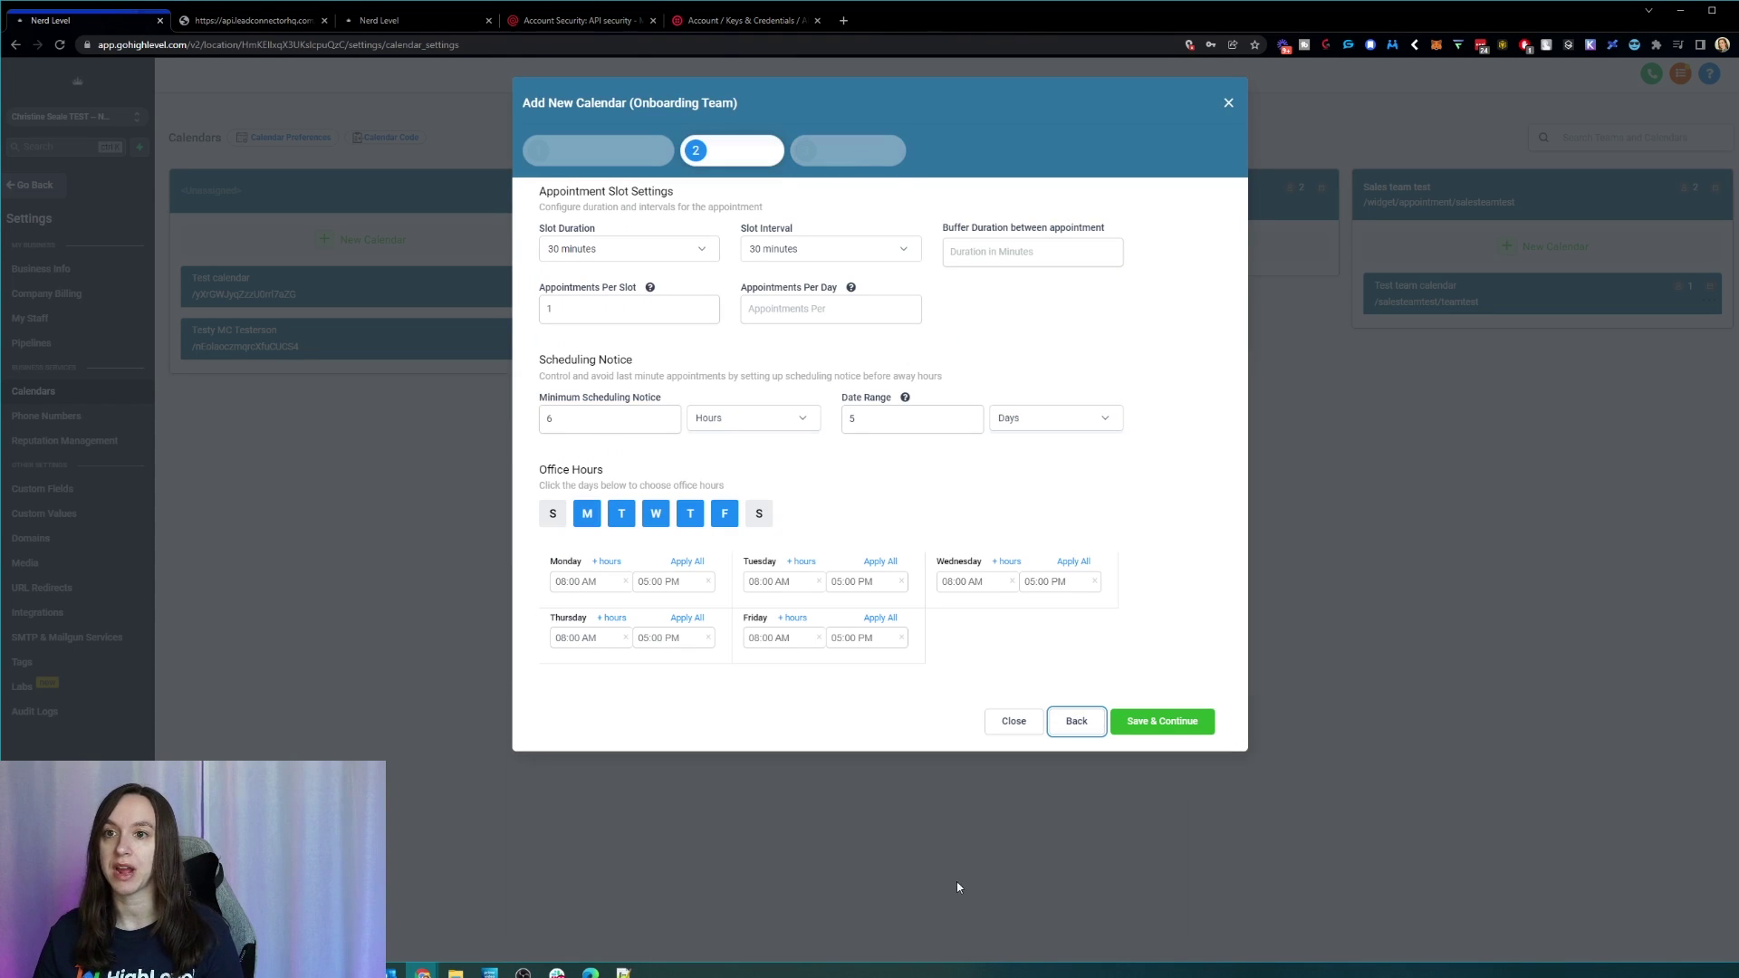
{"action": "left_click", "coordinate": [1229, 102]}
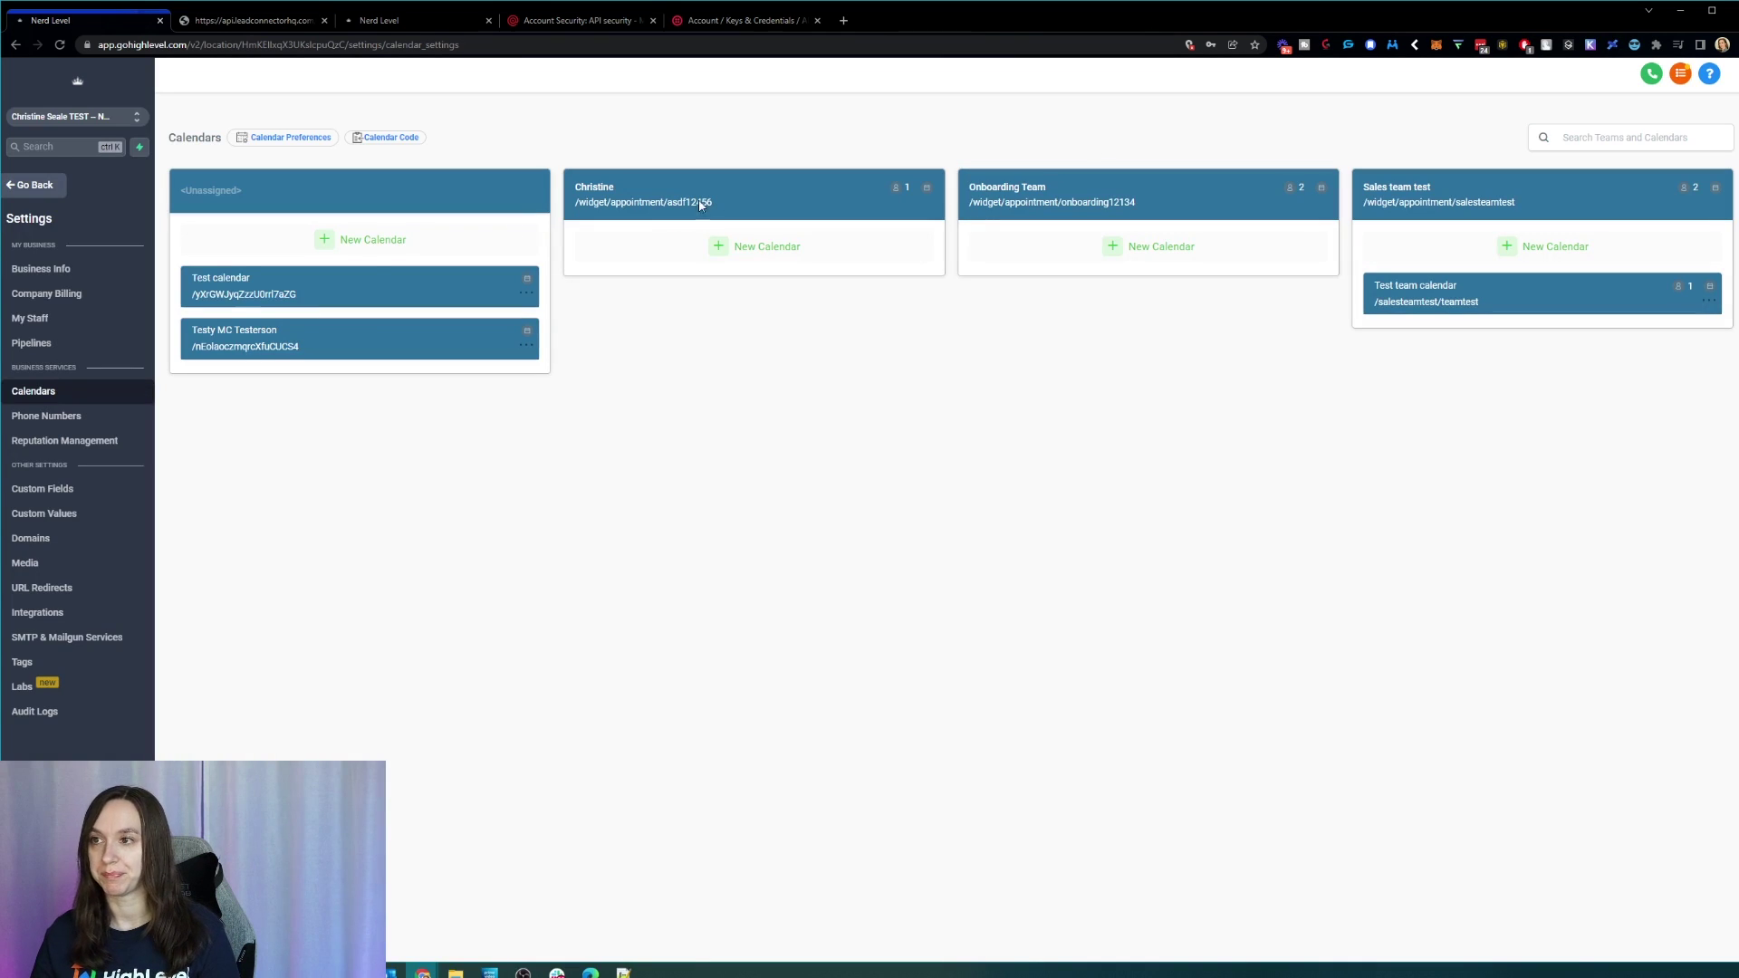
Step: Copy the Test calendar's booking page URL from its booking tab
{"action": "right_click", "coordinate": [276, 291]}
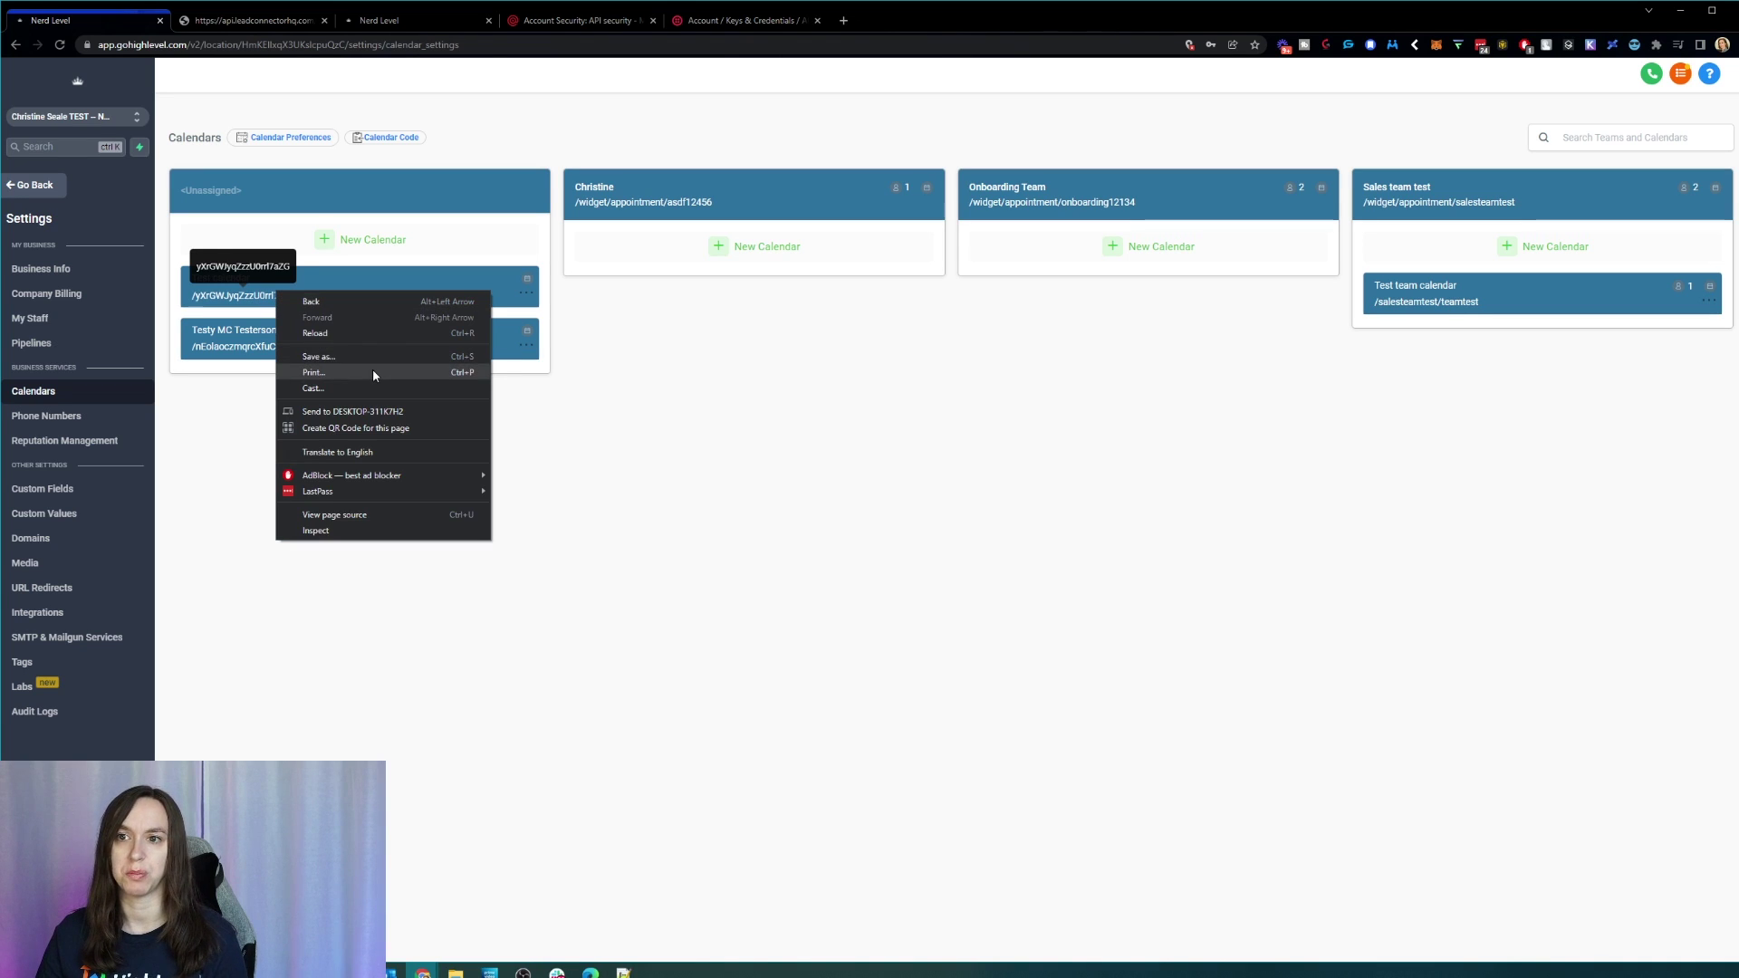
{"action": "left_click", "coordinate": [632, 386]}
{"action": "left_click", "coordinate": [259, 294]}
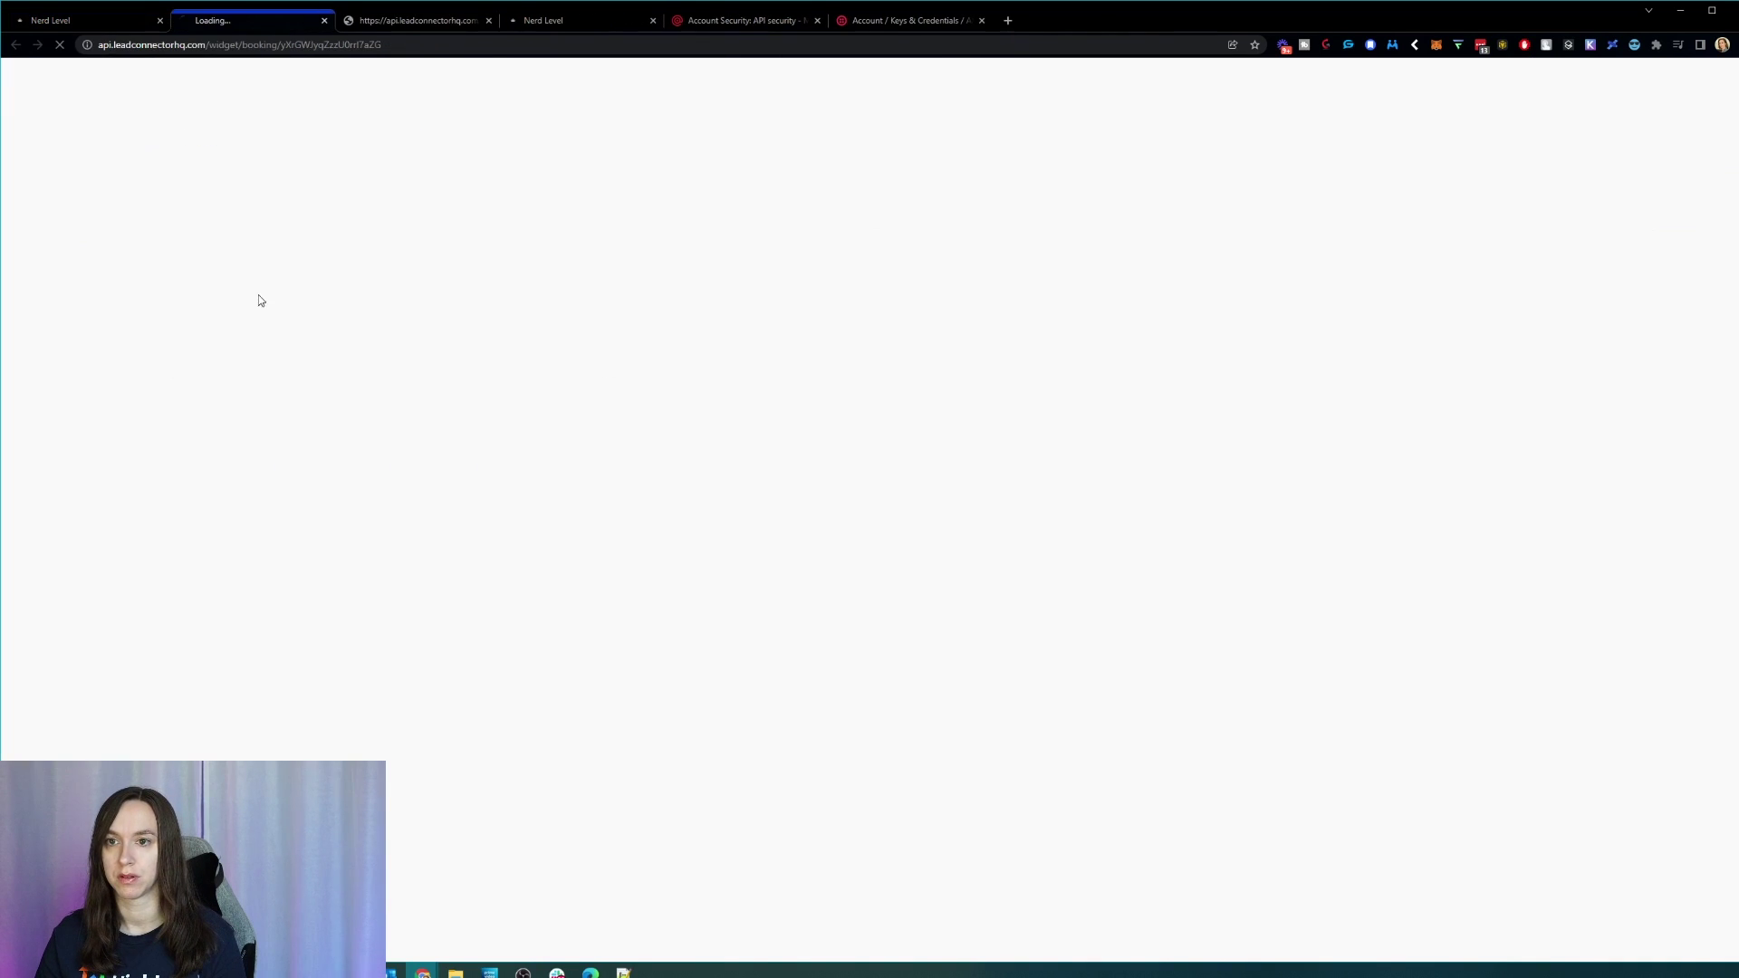
{"action": "left_click", "coordinate": [305, 45]}
{"action": "right_click", "coordinate": [304, 45]}
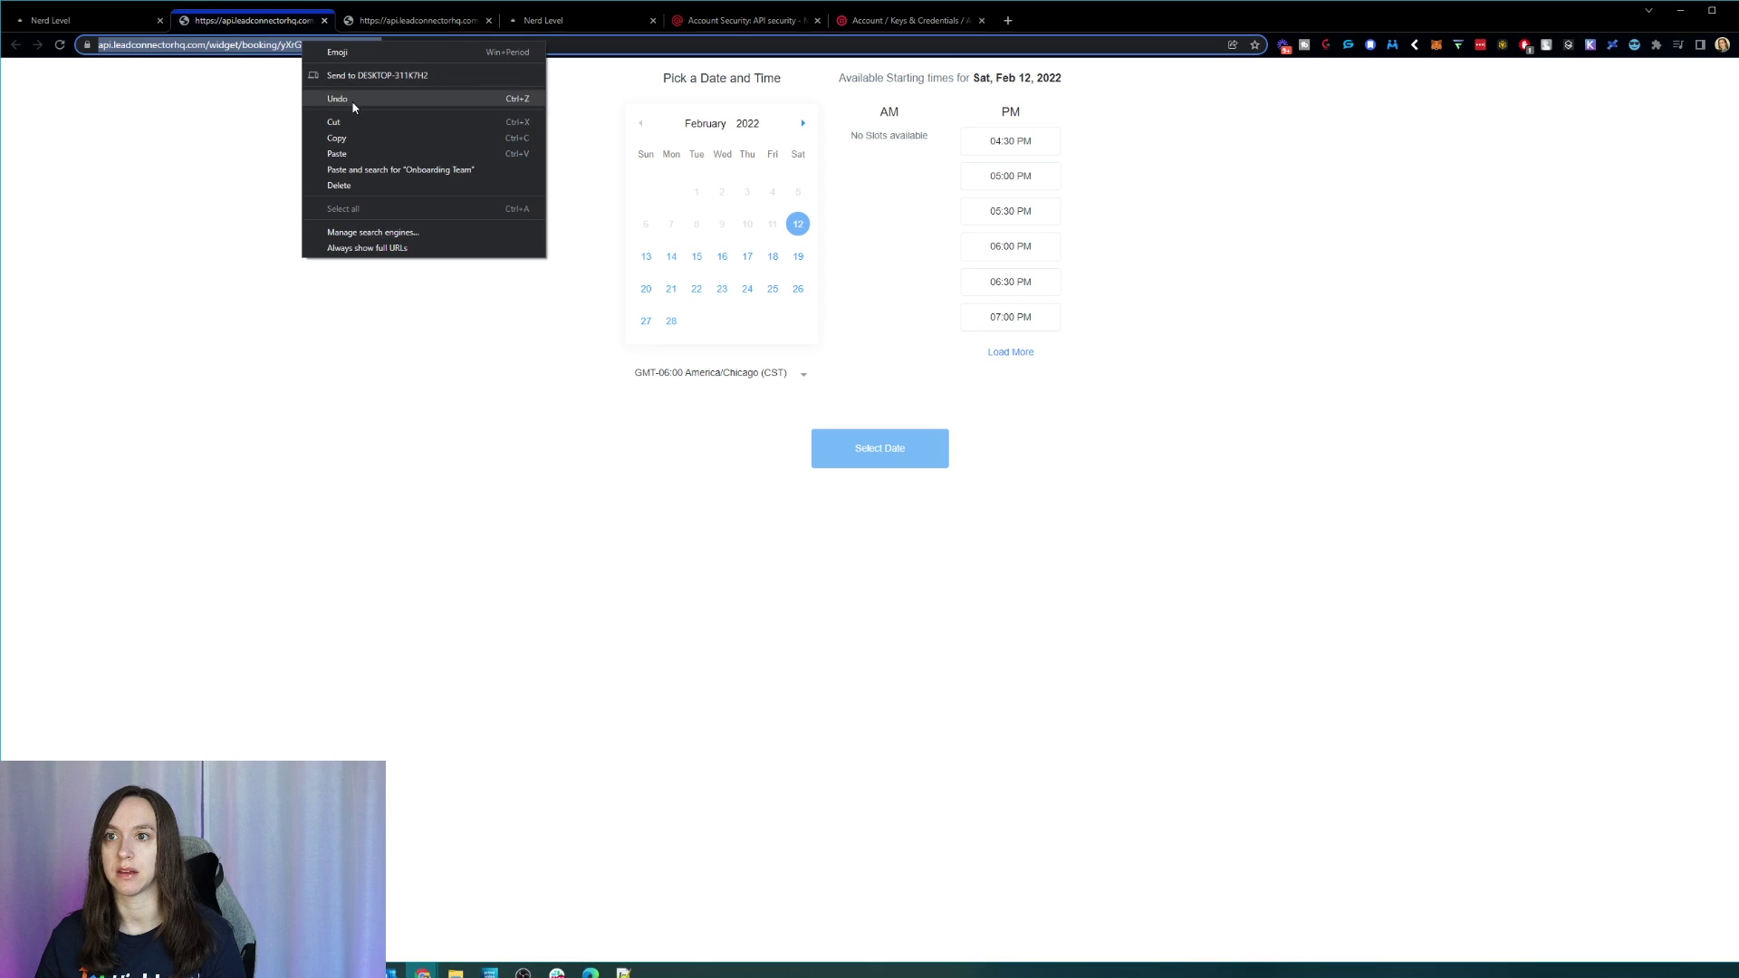
{"action": "left_click", "coordinate": [383, 141]}
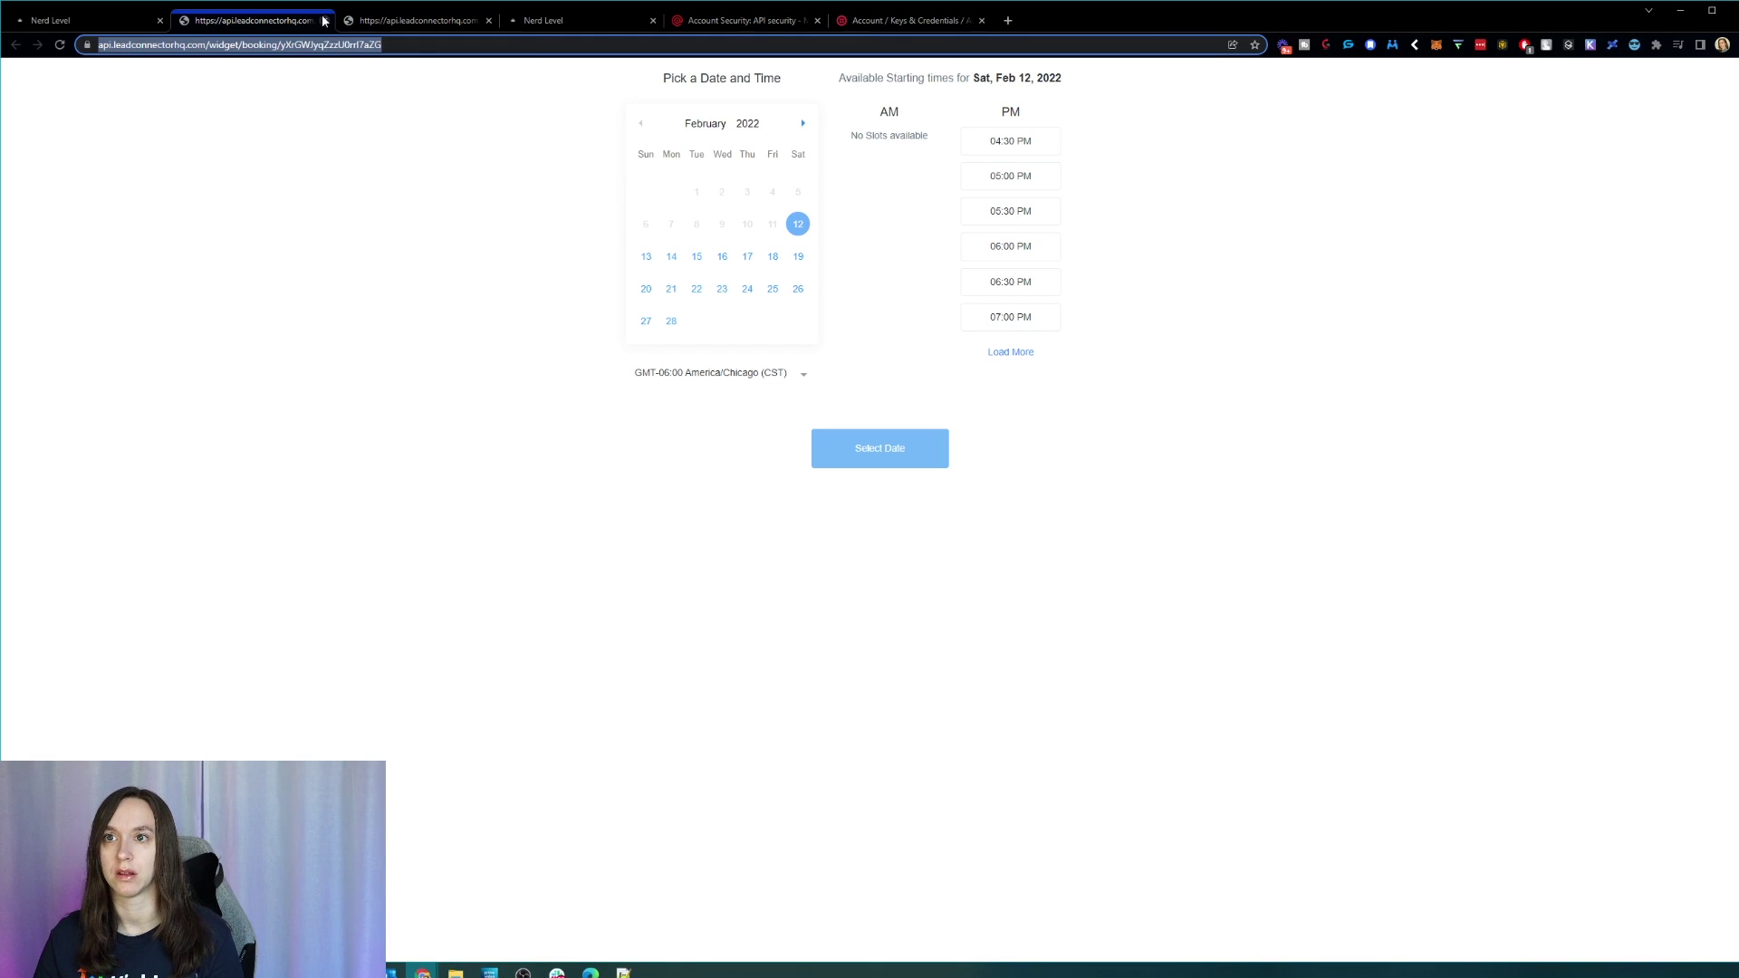
{"action": "left_click", "coordinate": [324, 20]}
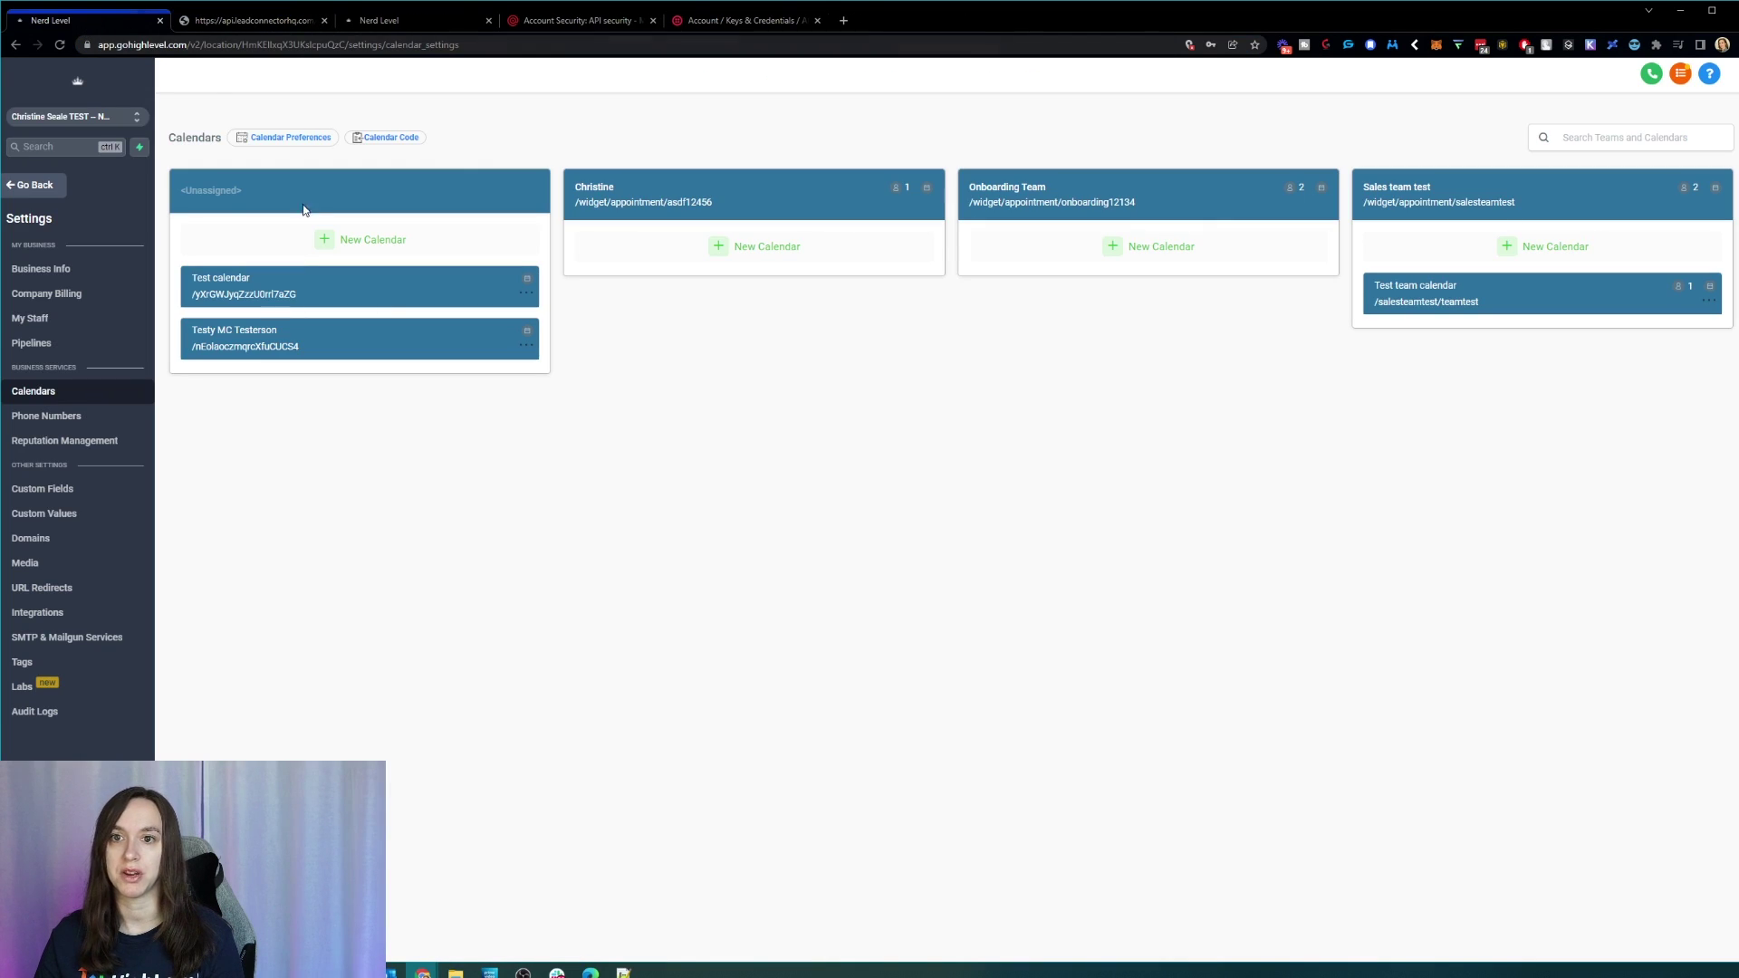
Step: Create an Email Marketing trigger link 'My Calendar Booking' with the copied booking URL
{"action": "left_click", "coordinate": [60, 183]}
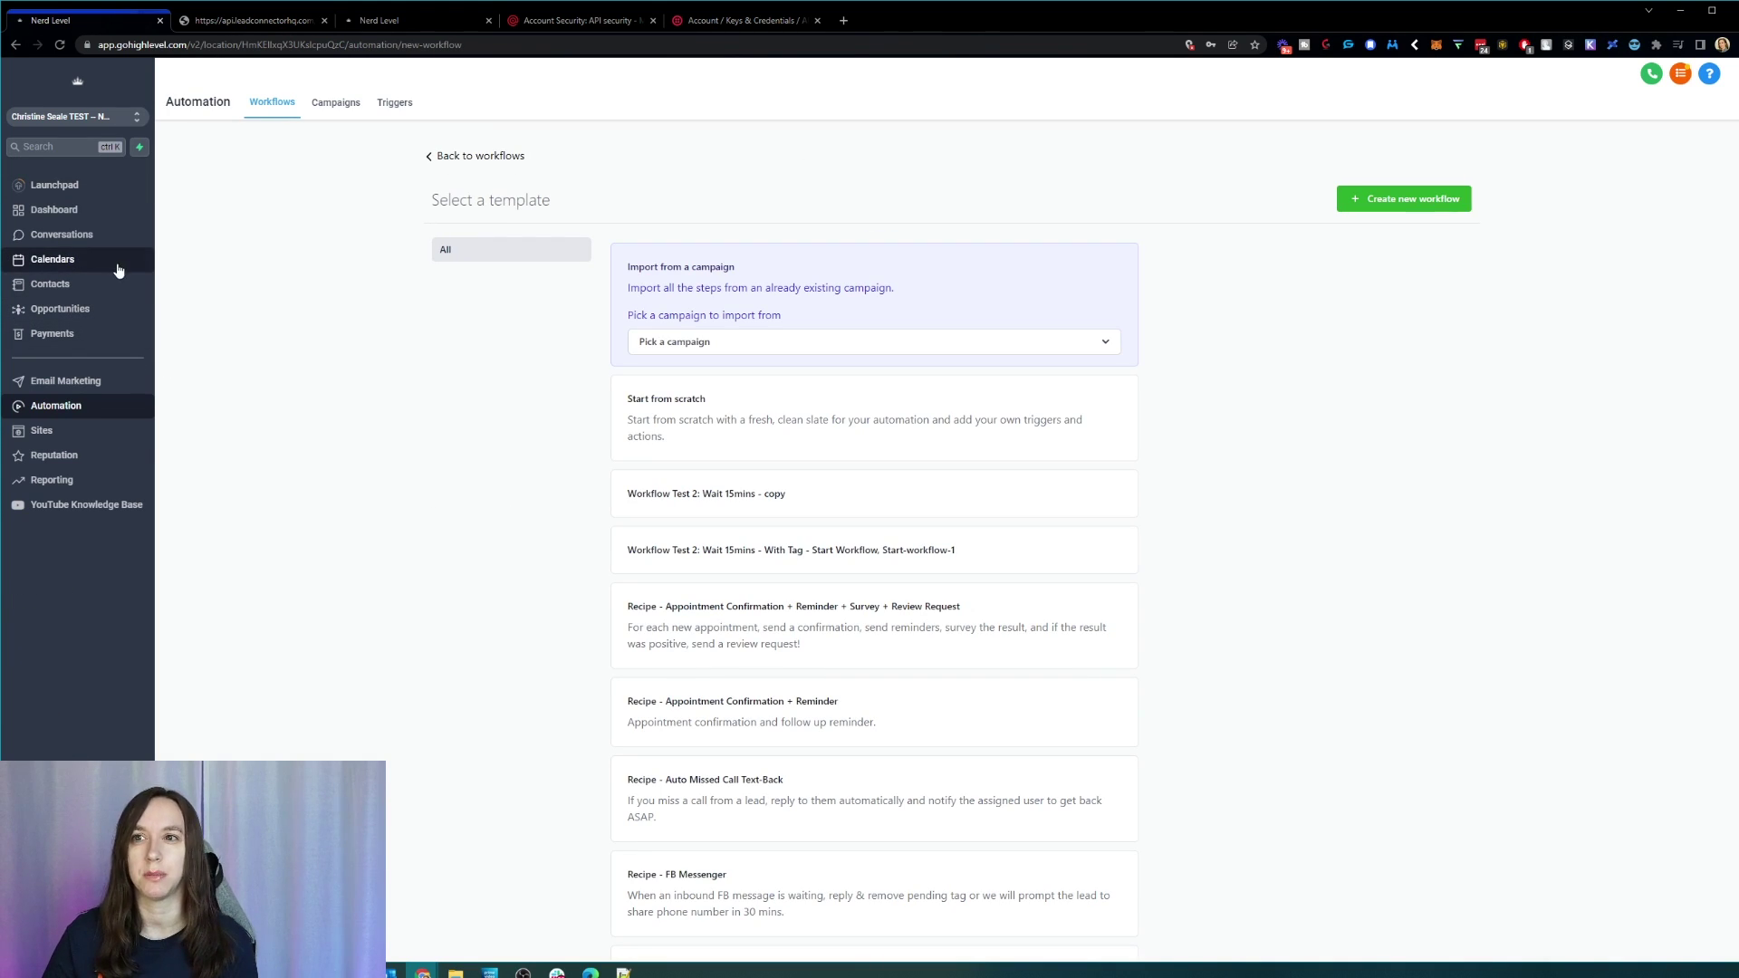
{"action": "left_click", "coordinate": [50, 390]}
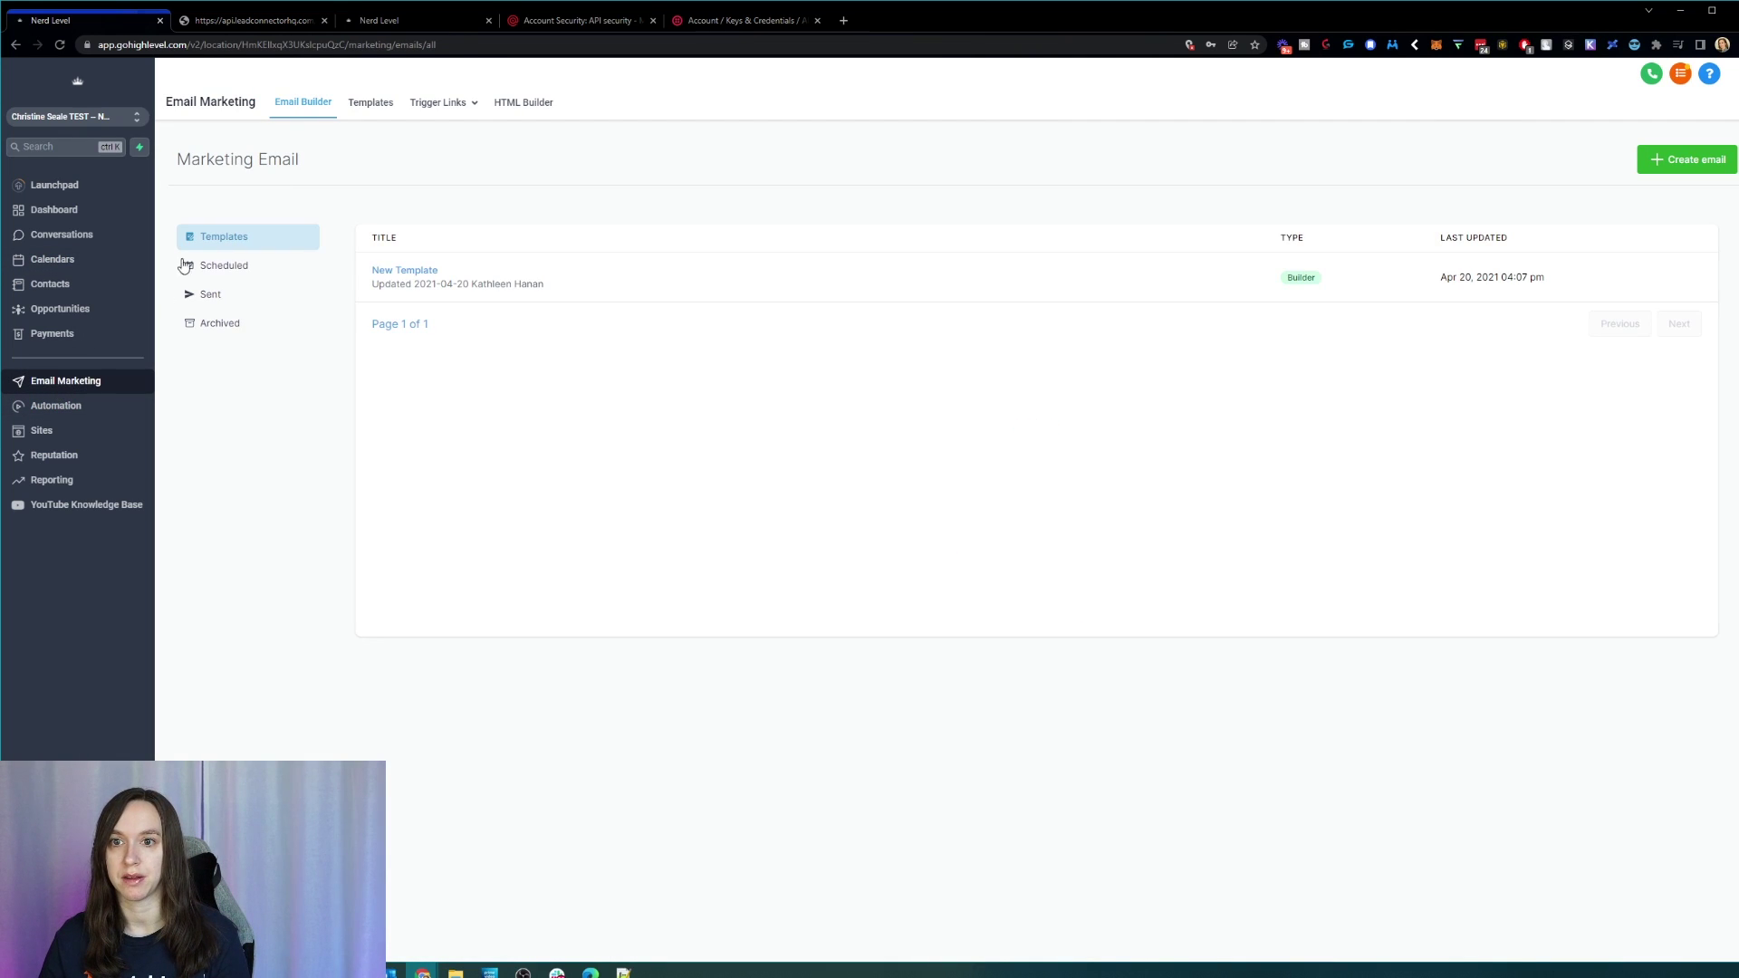
{"action": "left_click", "coordinate": [432, 102]}
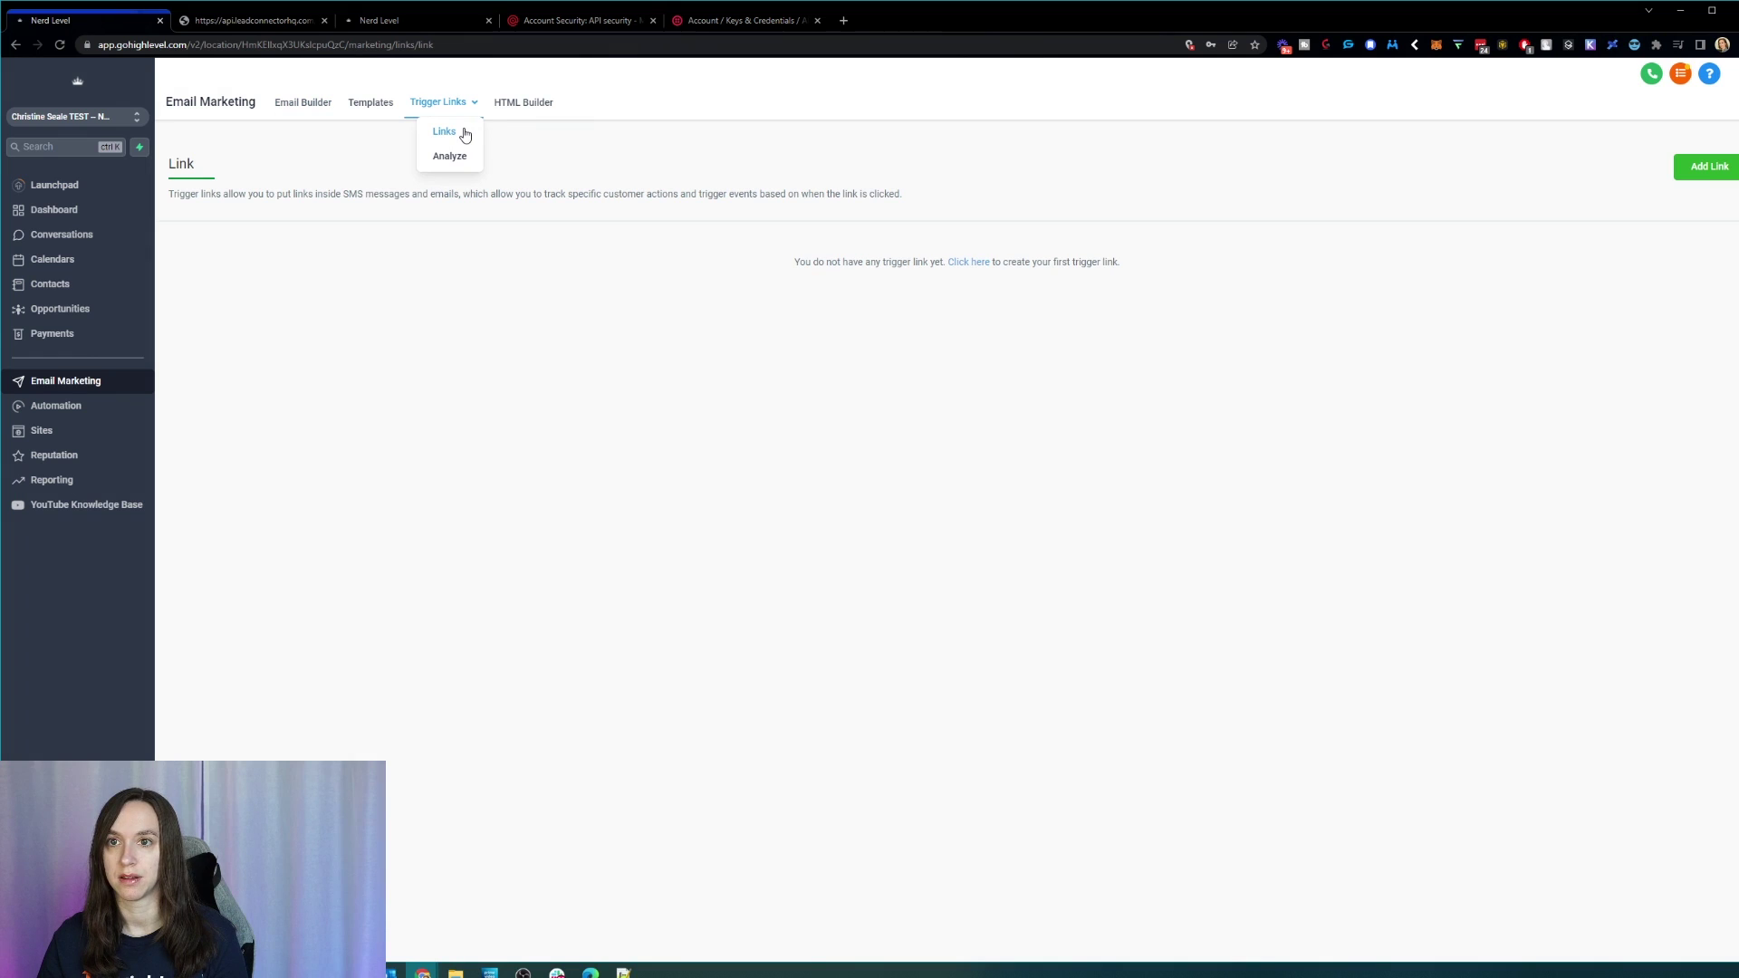
{"action": "left_click", "coordinate": [1715, 169]}
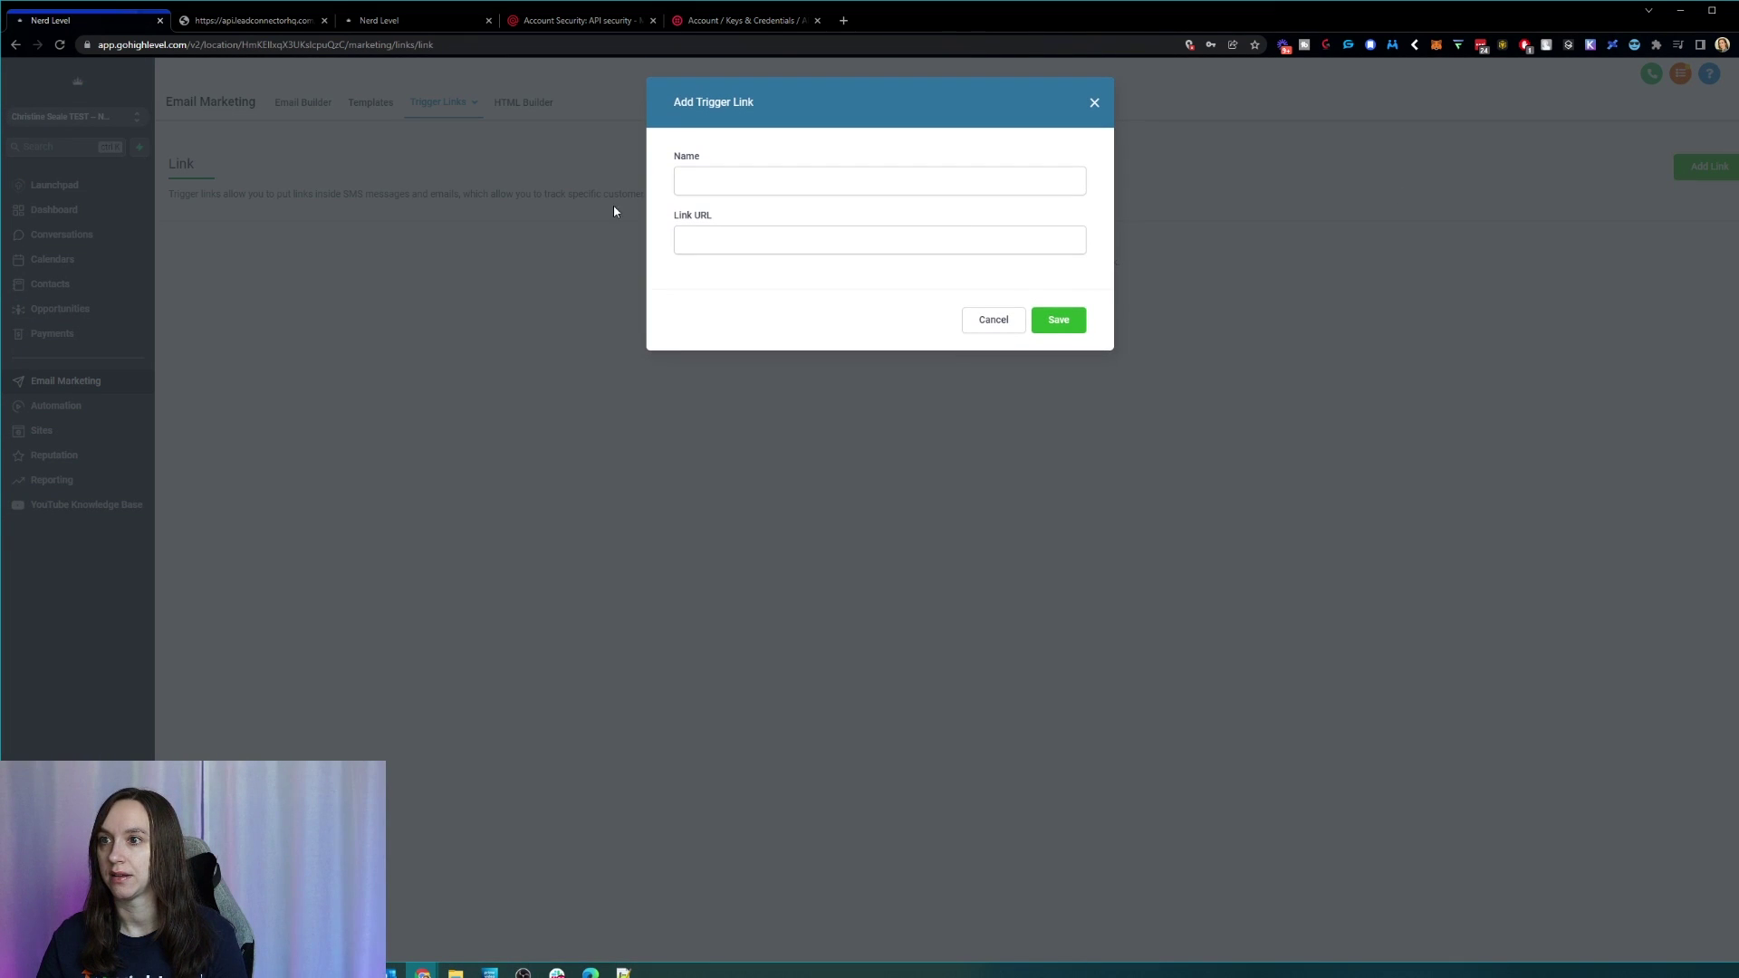
{"action": "left_click", "coordinate": [725, 183]}
{"action": "type", "text": "My Calendar Booking"}
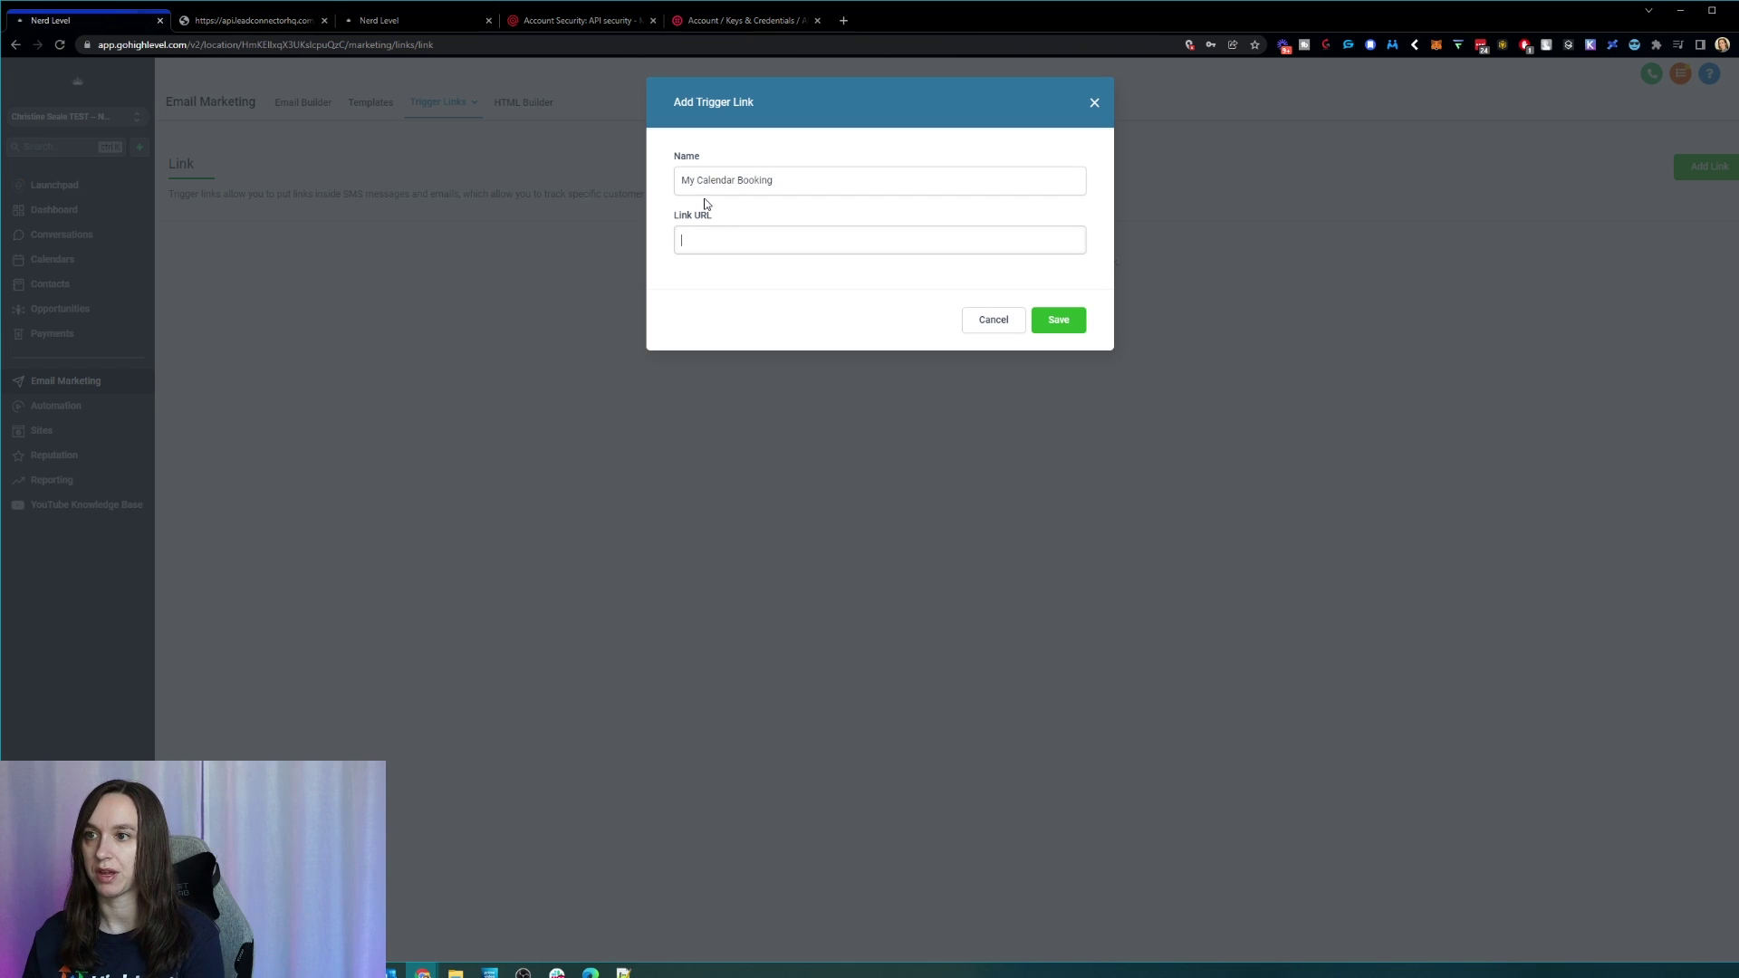
{"action": "left_click", "coordinate": [1005, 243]}
{"action": "key", "text": "ctrl+v"}
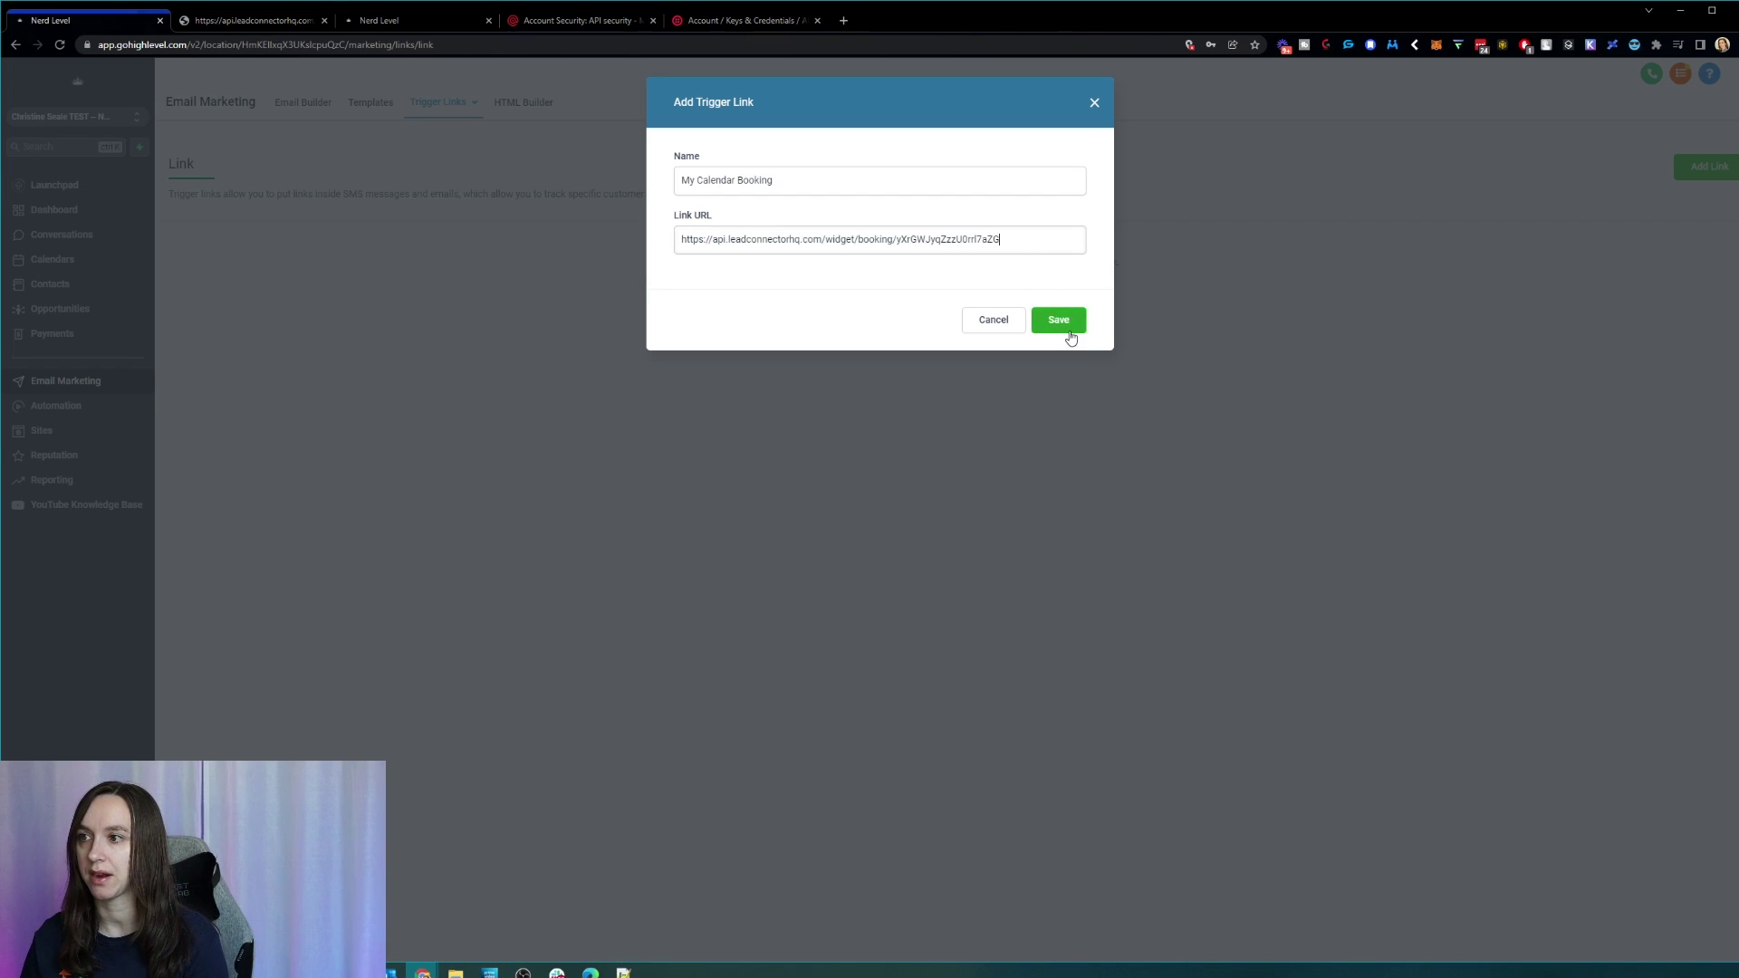
{"action": "left_click", "coordinate": [1058, 320]}
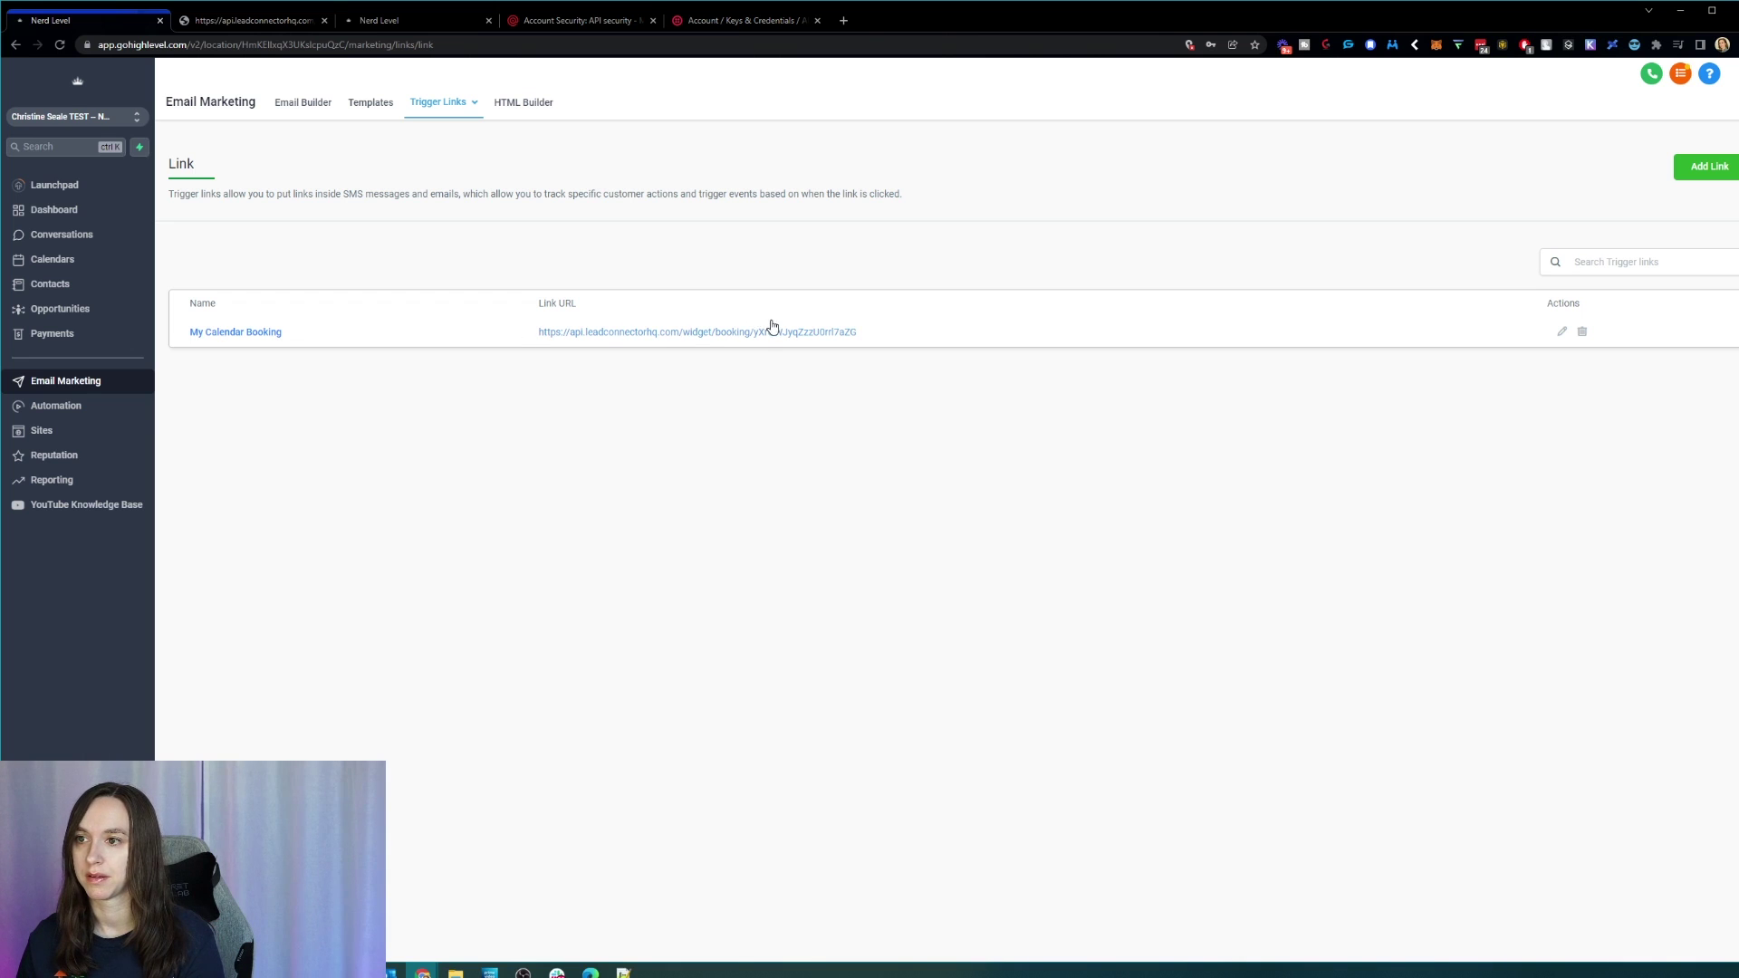
Step: Open the Facebook Lead Form Submitted (Form 1) workflow from Automation
{"action": "left_click", "coordinate": [97, 412]}
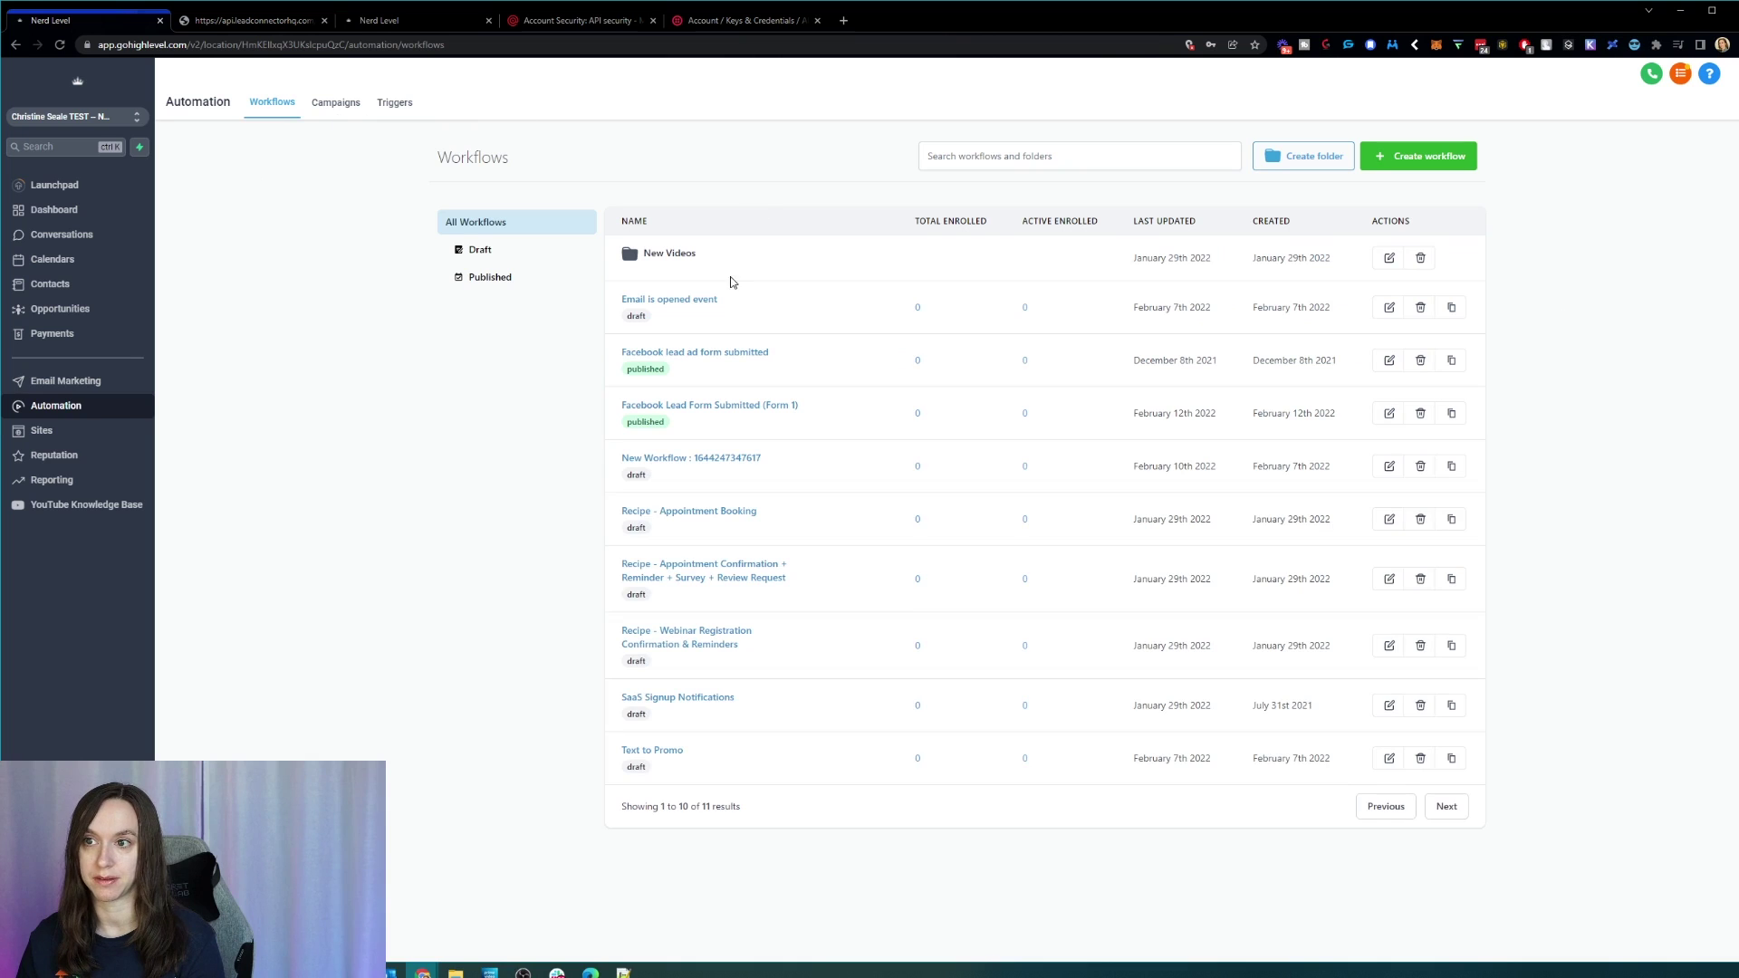
{"action": "mouse_move", "coordinate": [728, 296]}
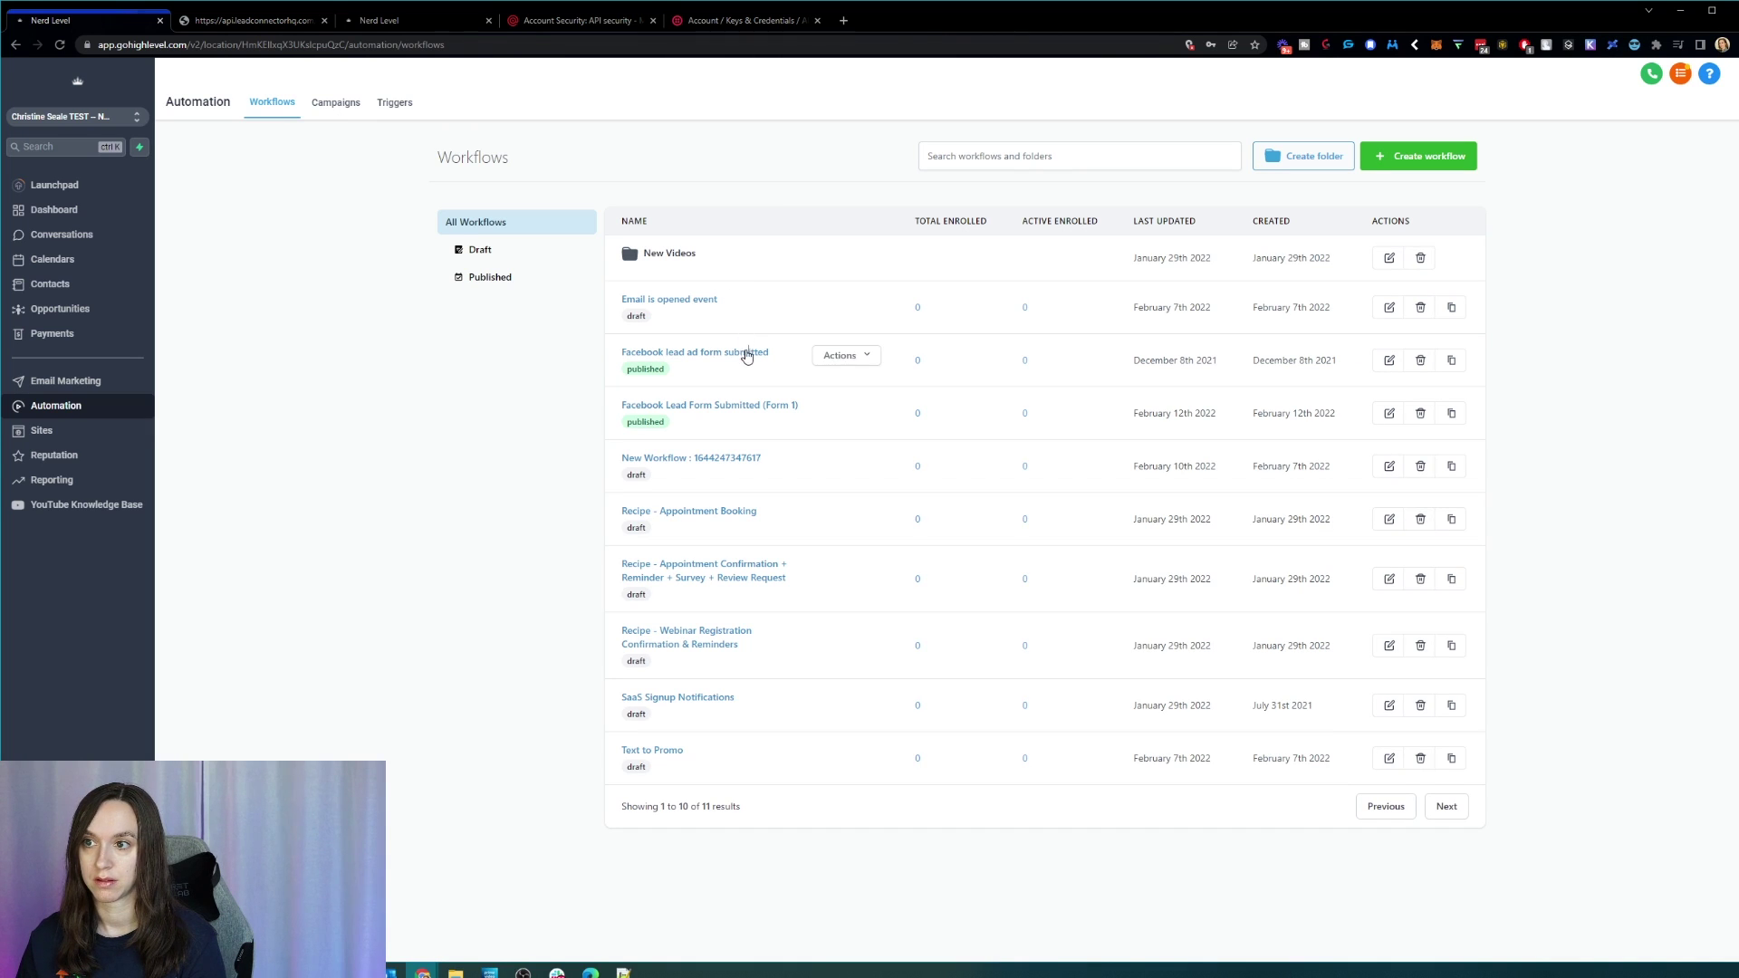
{"action": "left_click", "coordinate": [746, 353]}
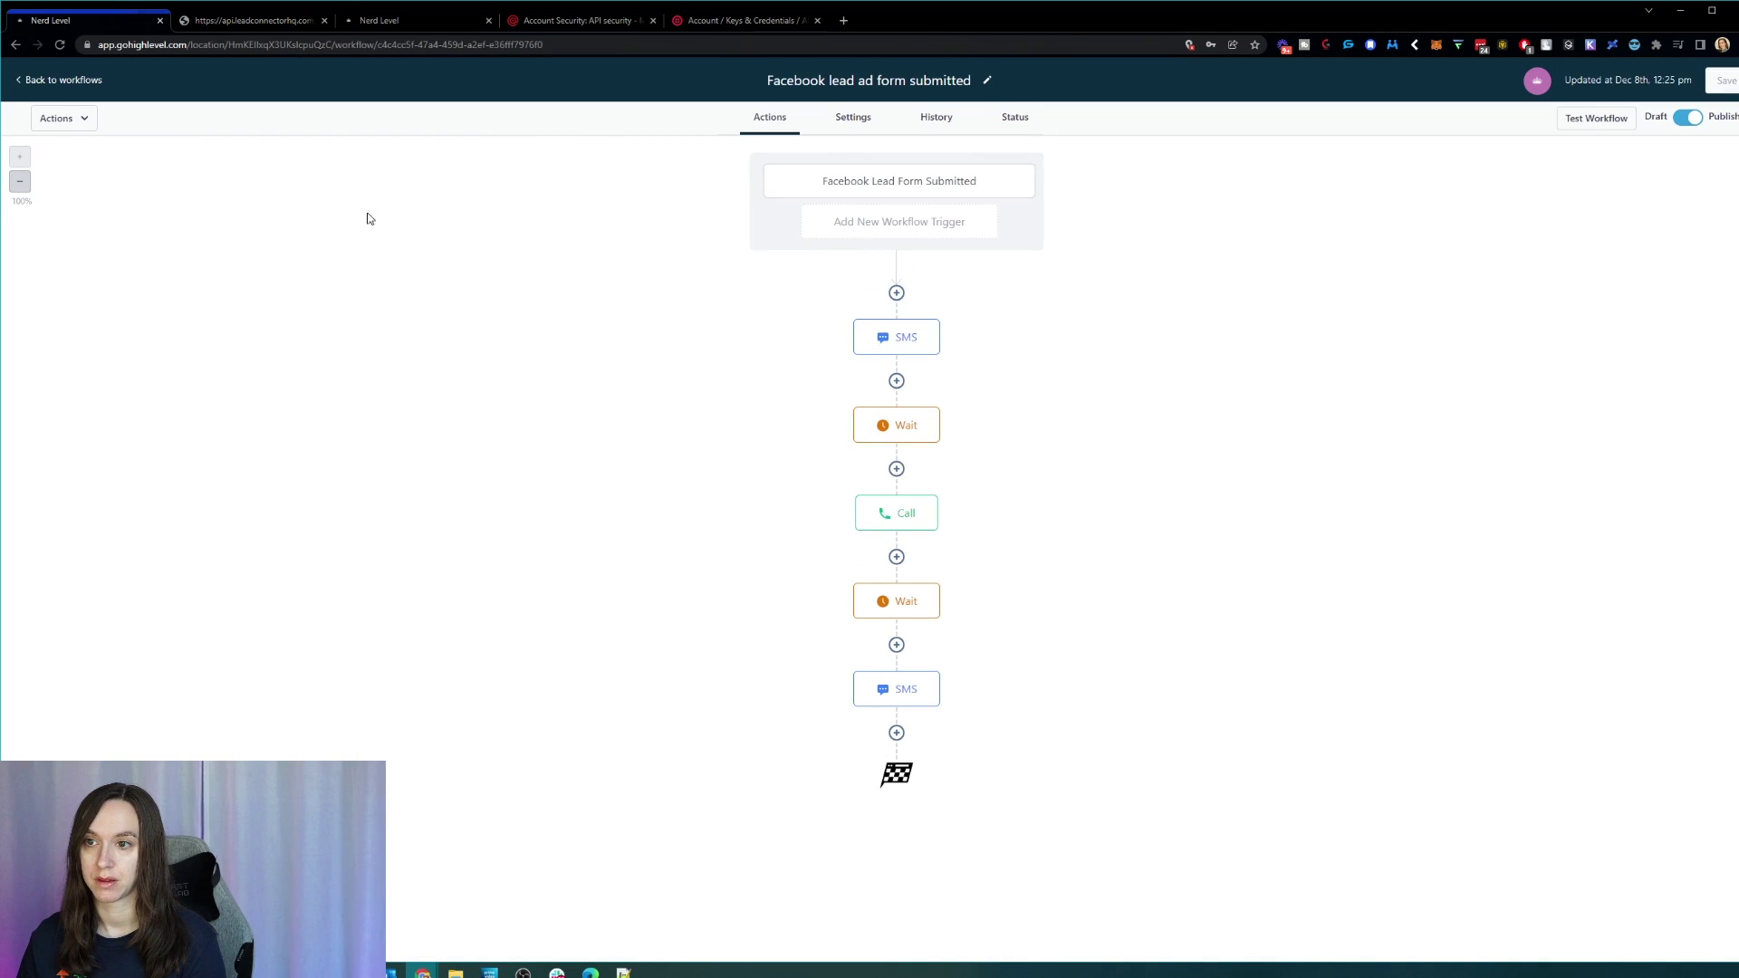
{"action": "left_click", "coordinate": [71, 80]}
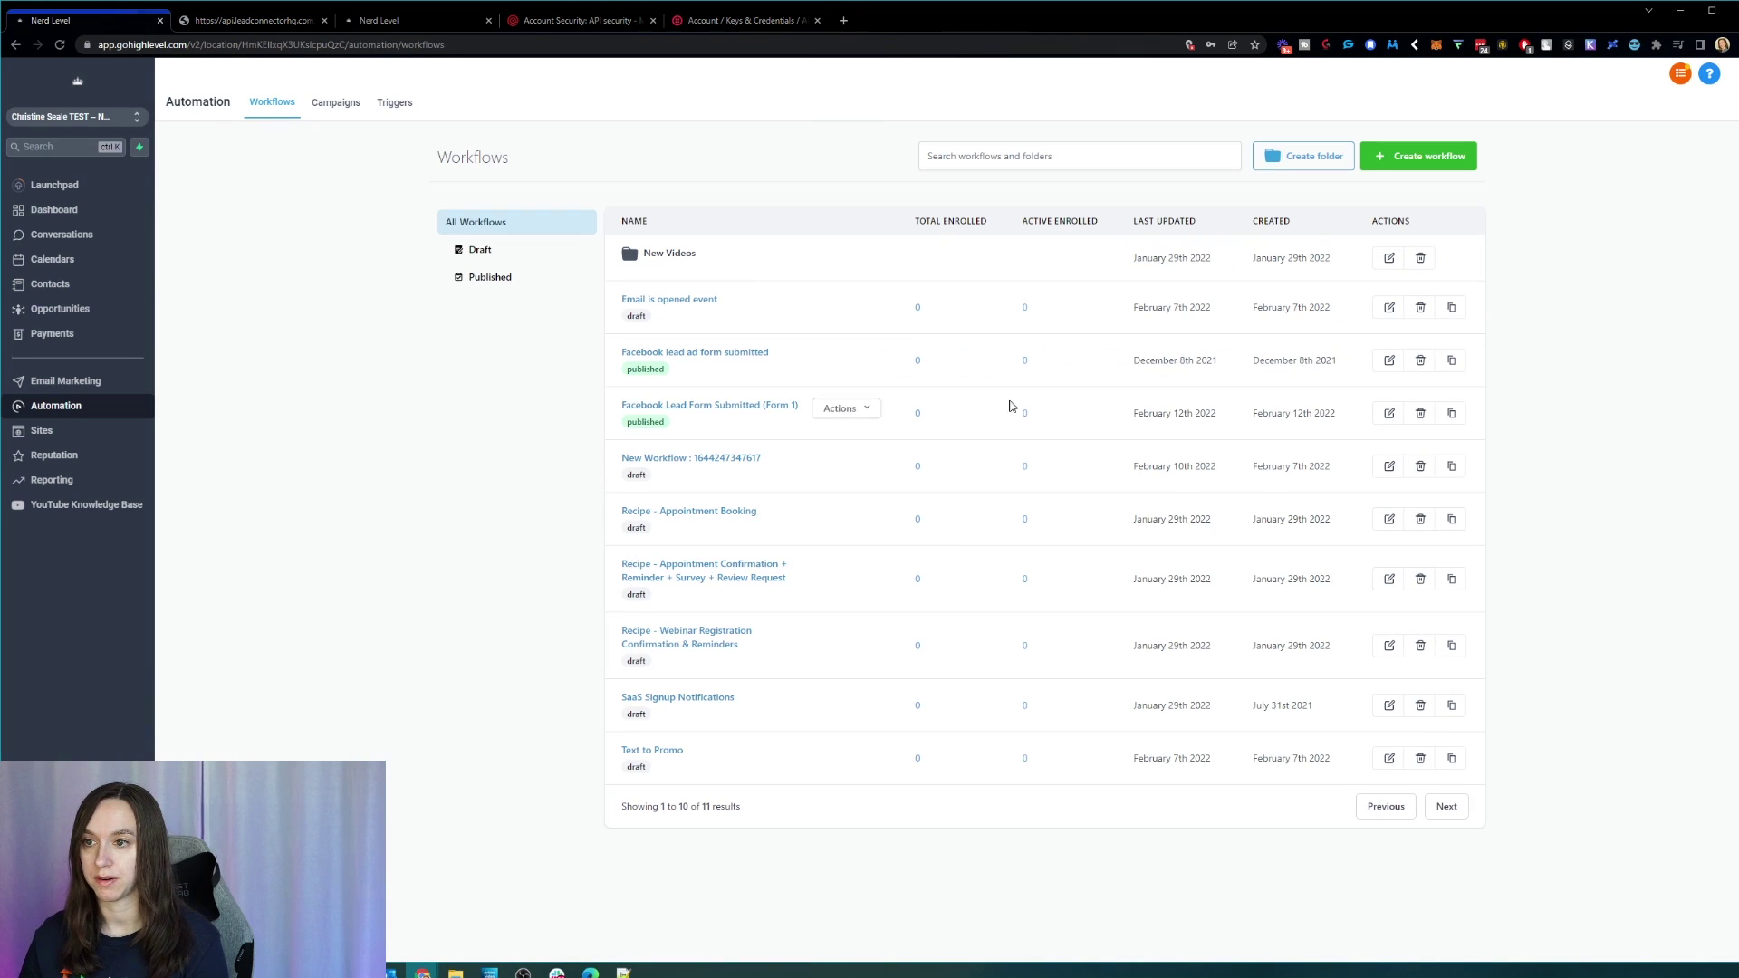
{"action": "left_click", "coordinate": [707, 408]}
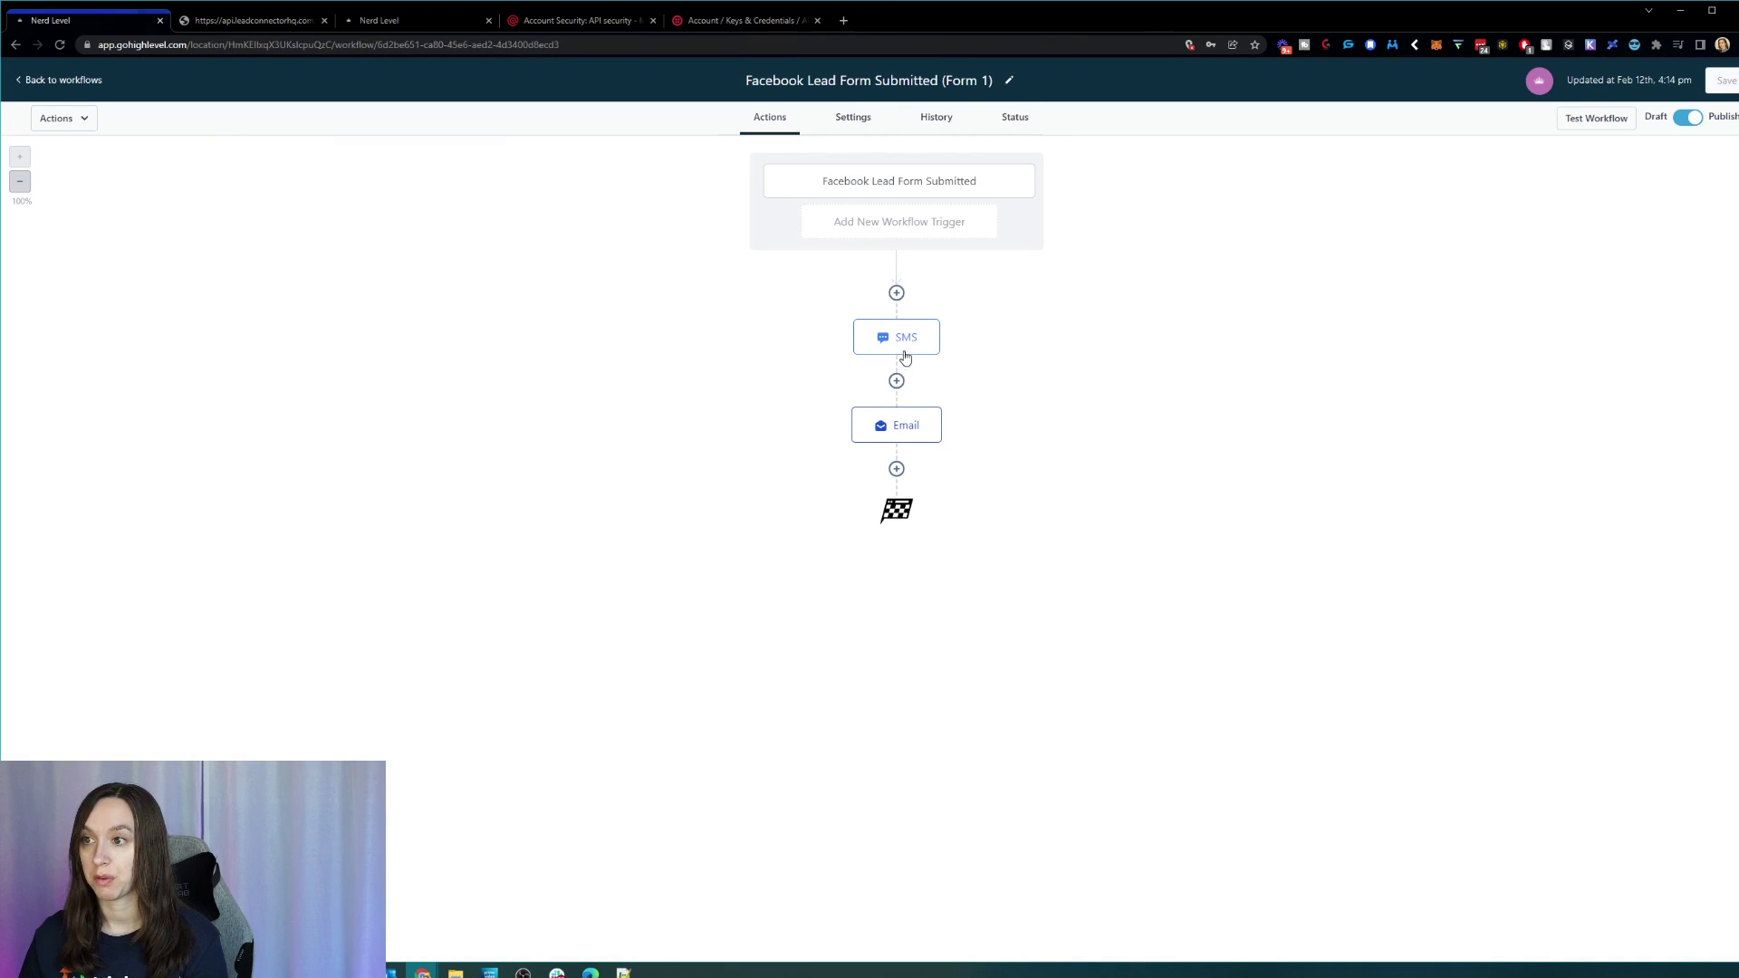
Step: Add 'so book online here:' and the booking trigger link to the SMS step
{"action": "left_click", "coordinate": [905, 353]}
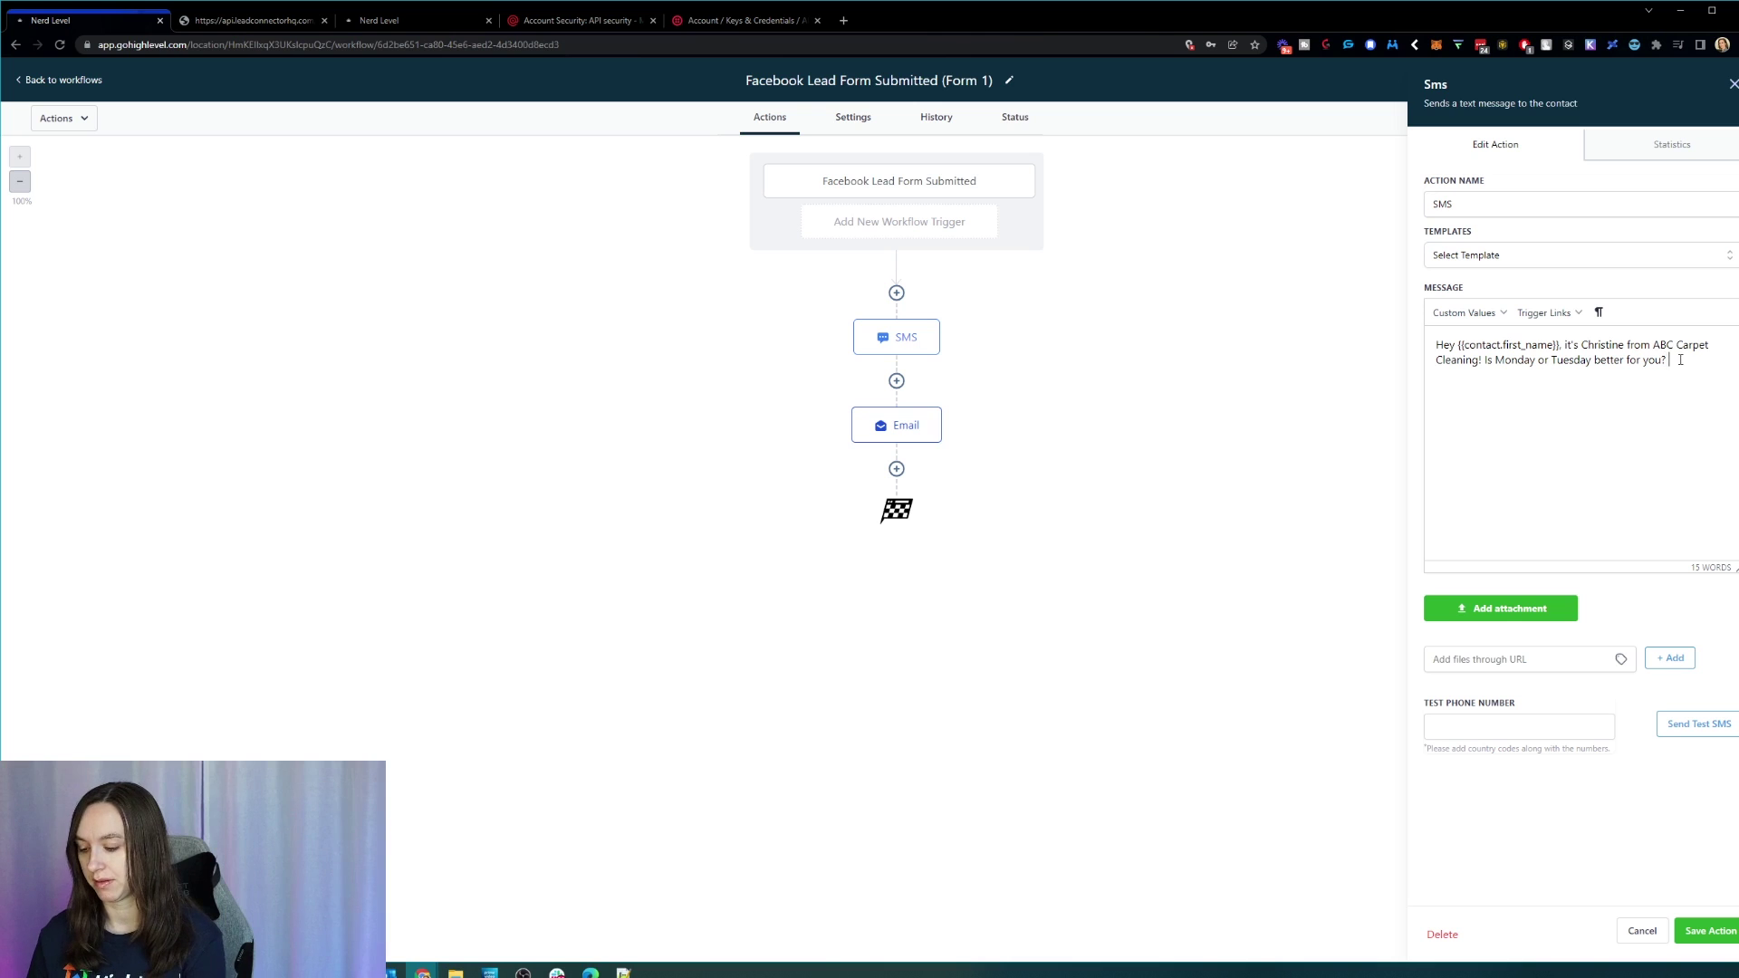
{"action": "type", "text": "so book on"}
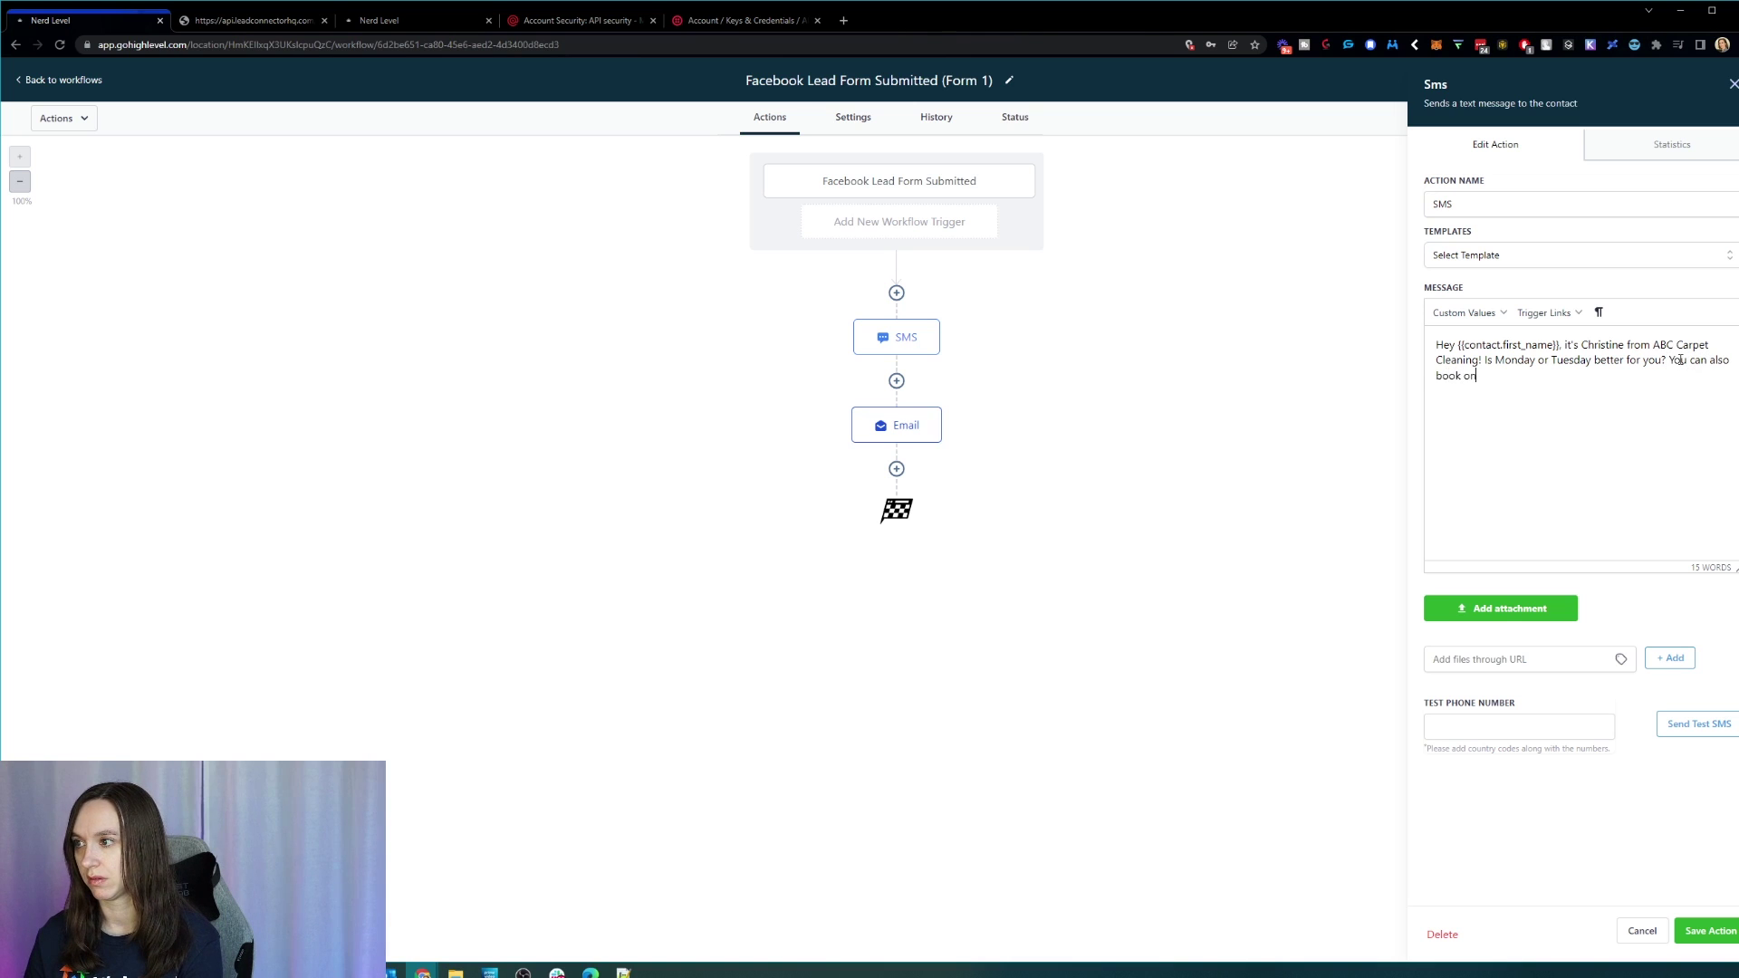
{"action": "type", "text": "line here:"}
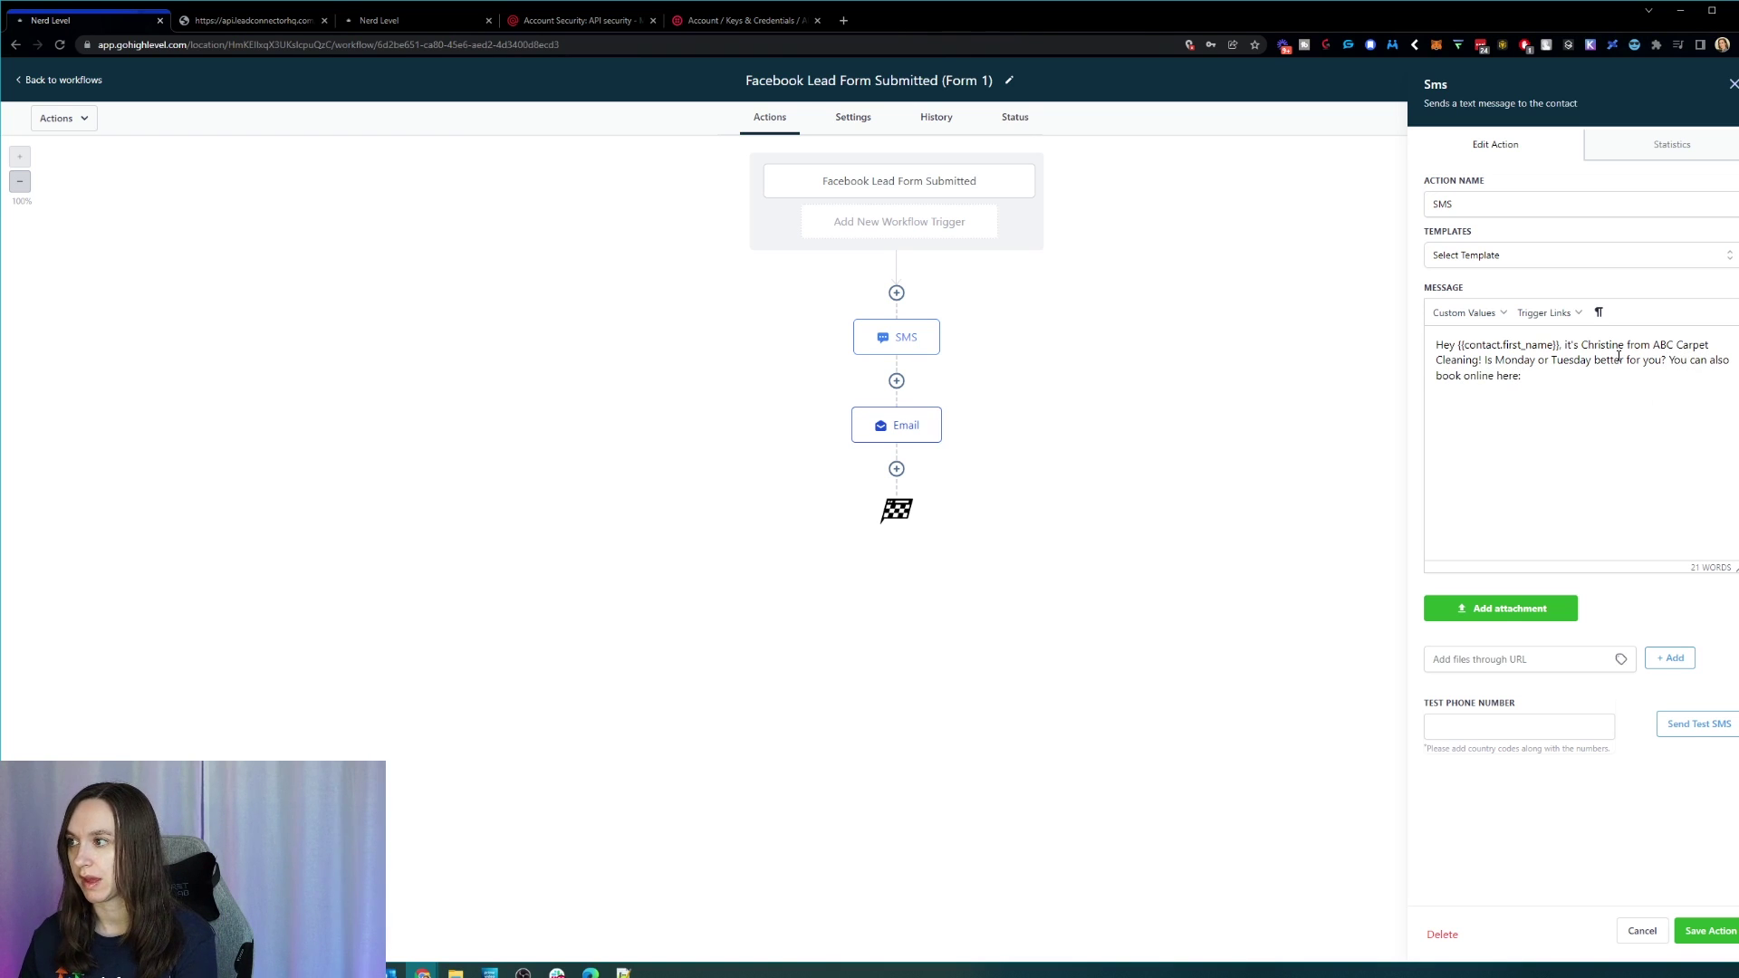
{"action": "left_click", "coordinate": [1548, 313]}
{"action": "left_click", "coordinate": [1561, 343]}
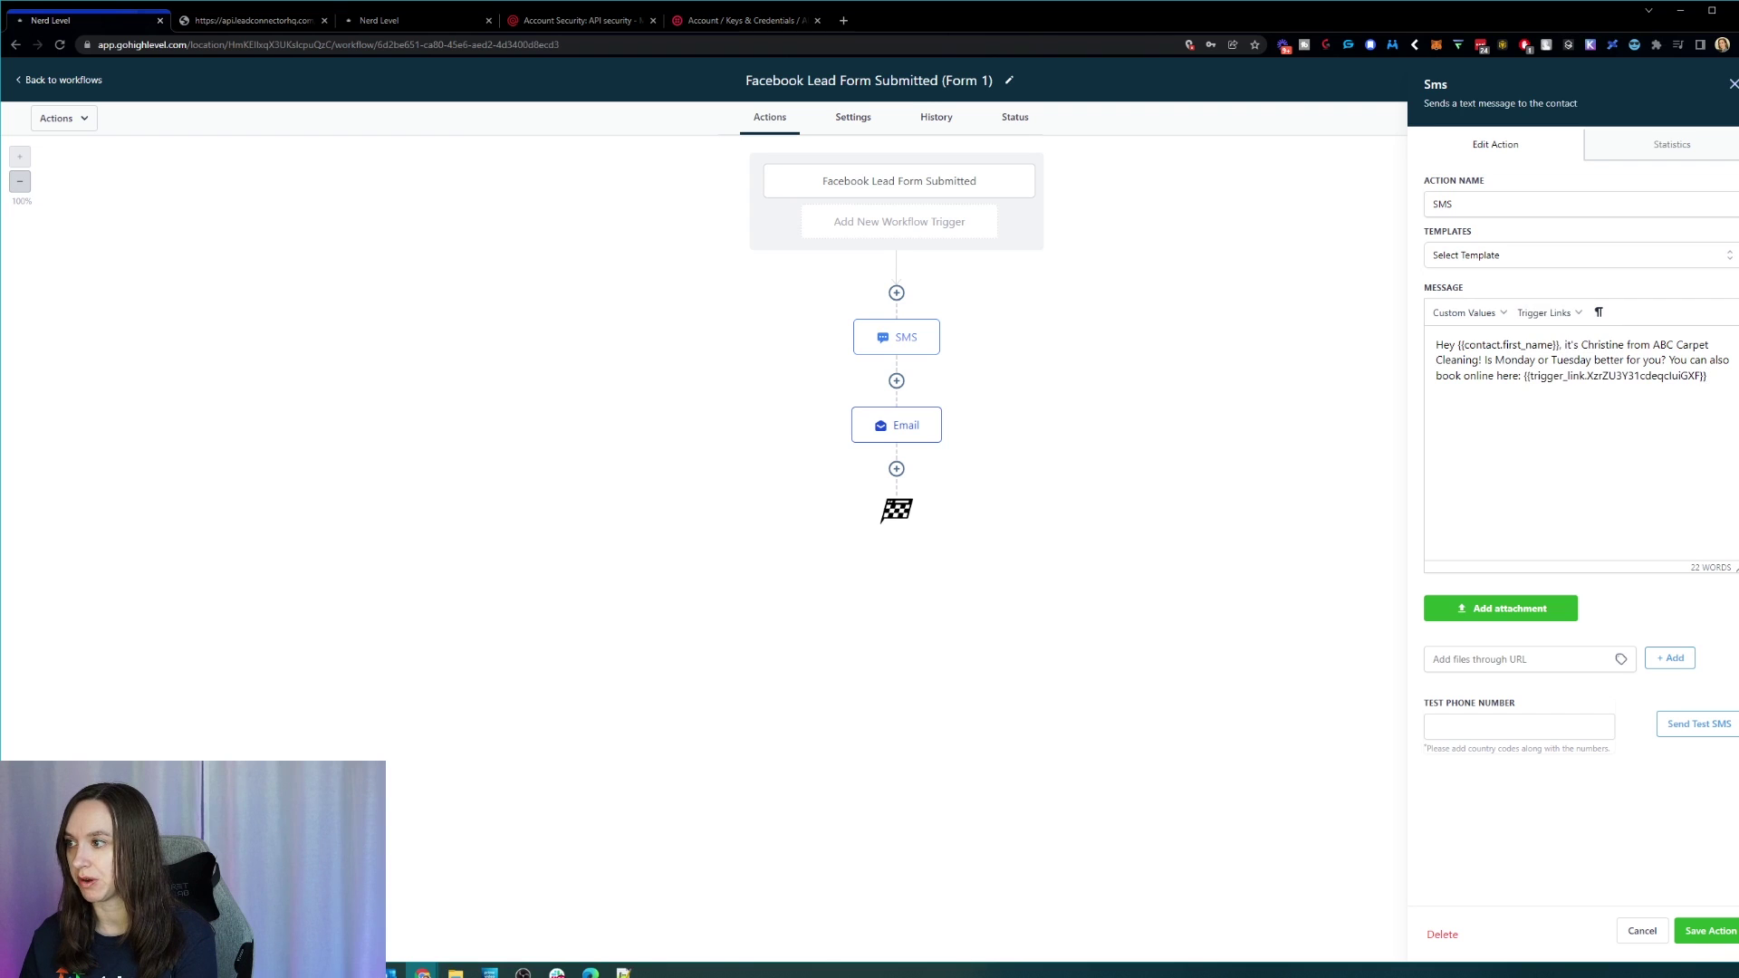
{"action": "left_click", "coordinate": [1719, 932]}
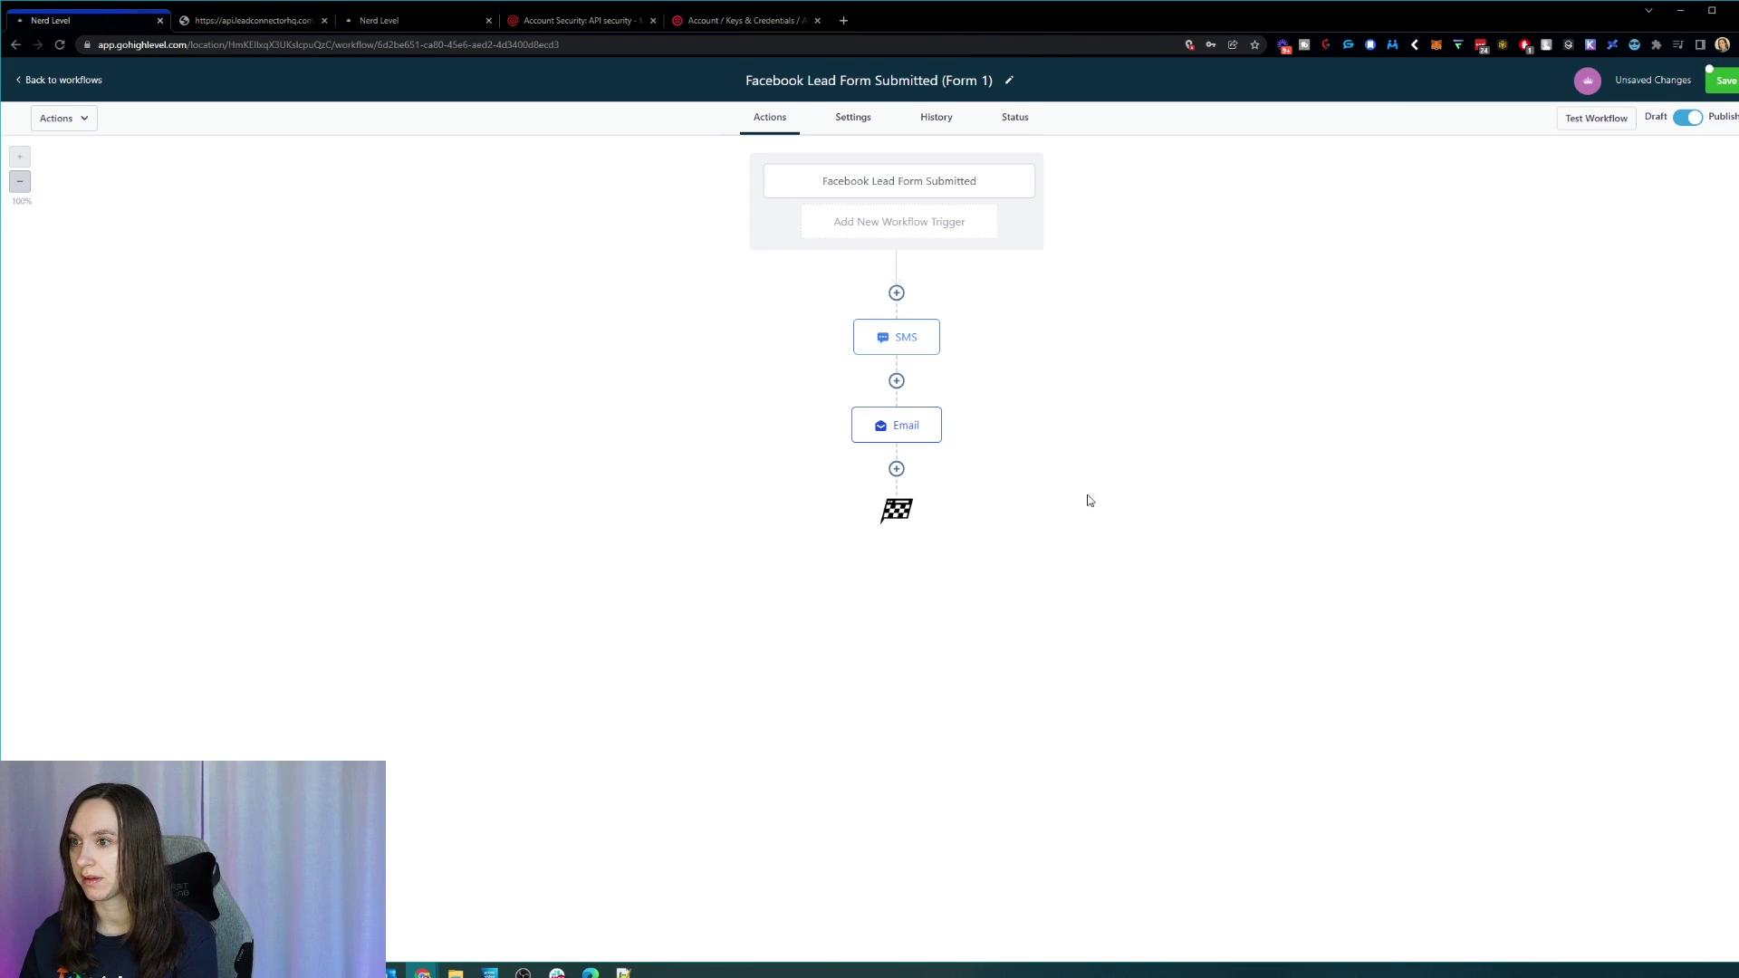
Step: Insert the booking trigger link into the email step and save the workflow
{"action": "left_click", "coordinate": [918, 430]}
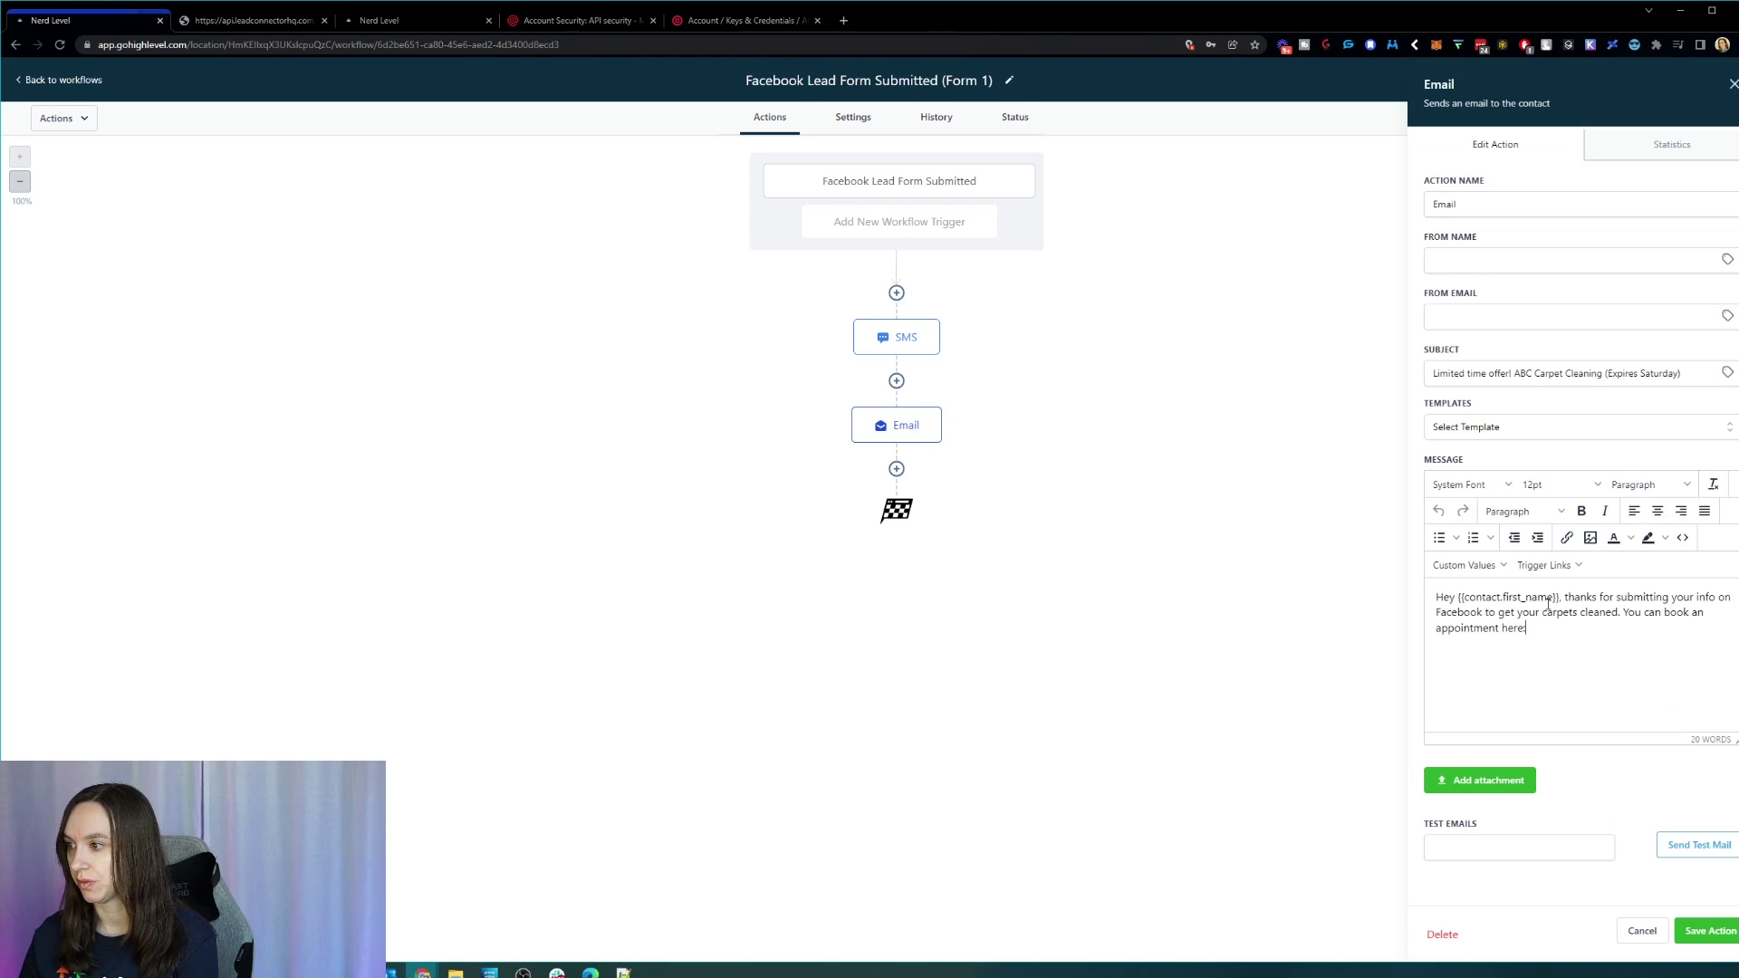
{"action": "left_click", "coordinate": [1549, 565]}
{"action": "left_click", "coordinate": [1562, 594]}
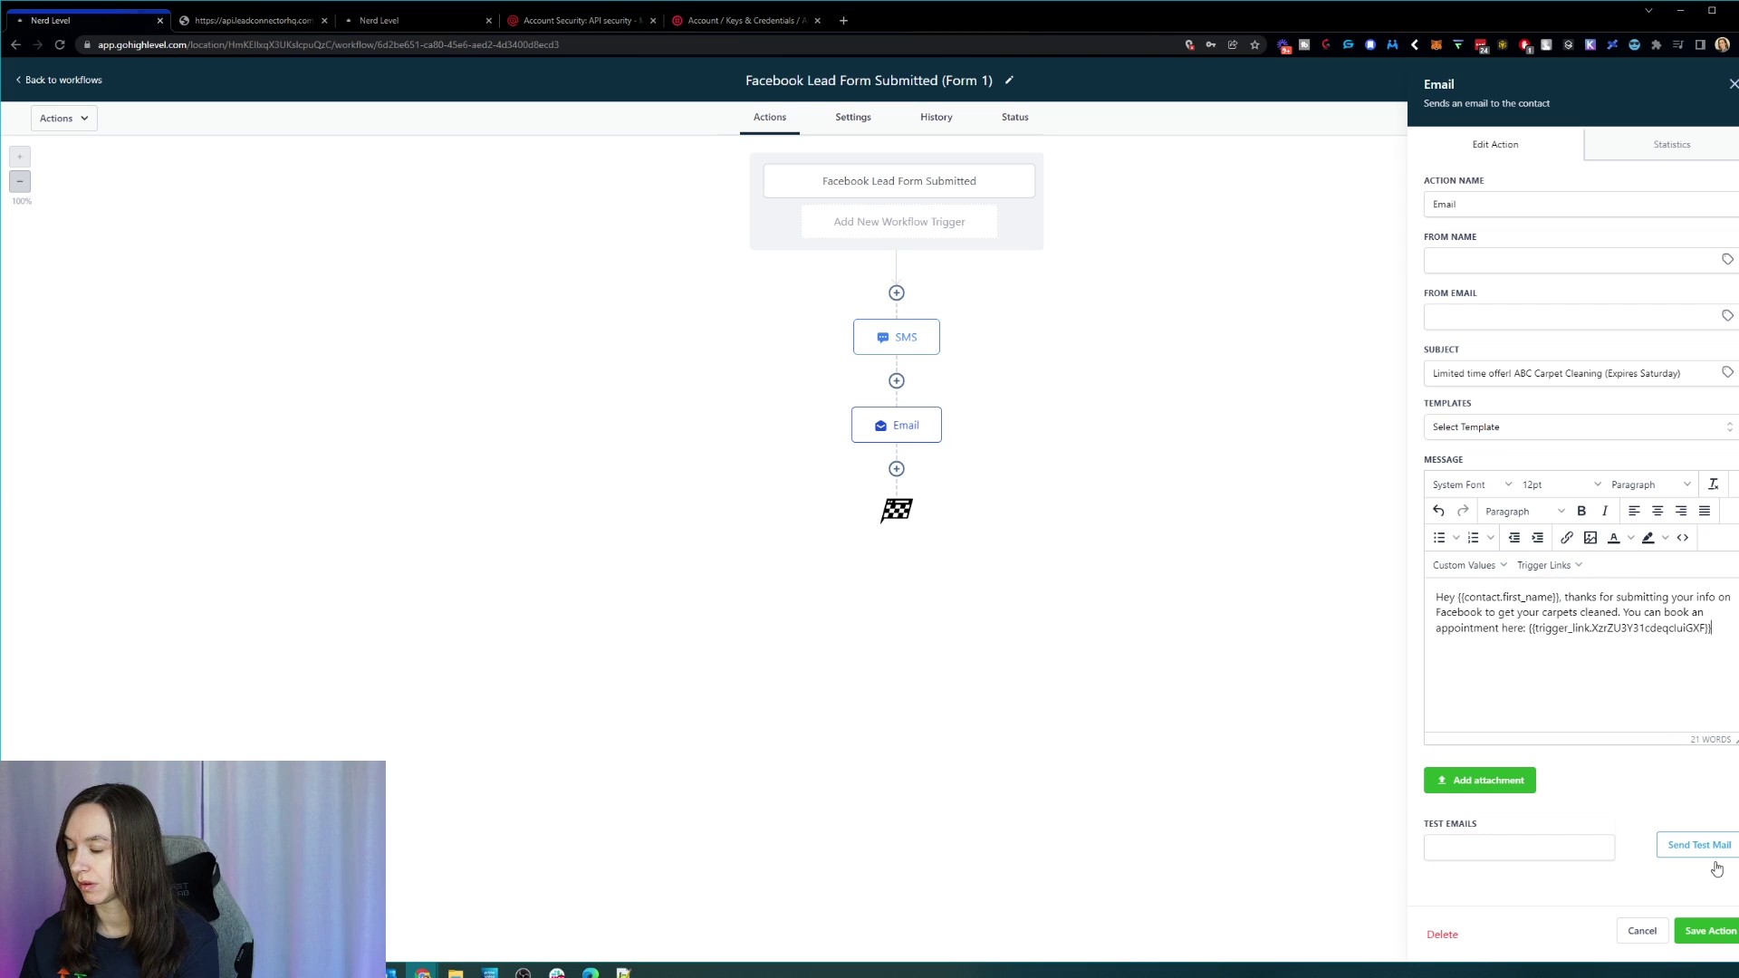
{"action": "left_click", "coordinate": [1710, 931]}
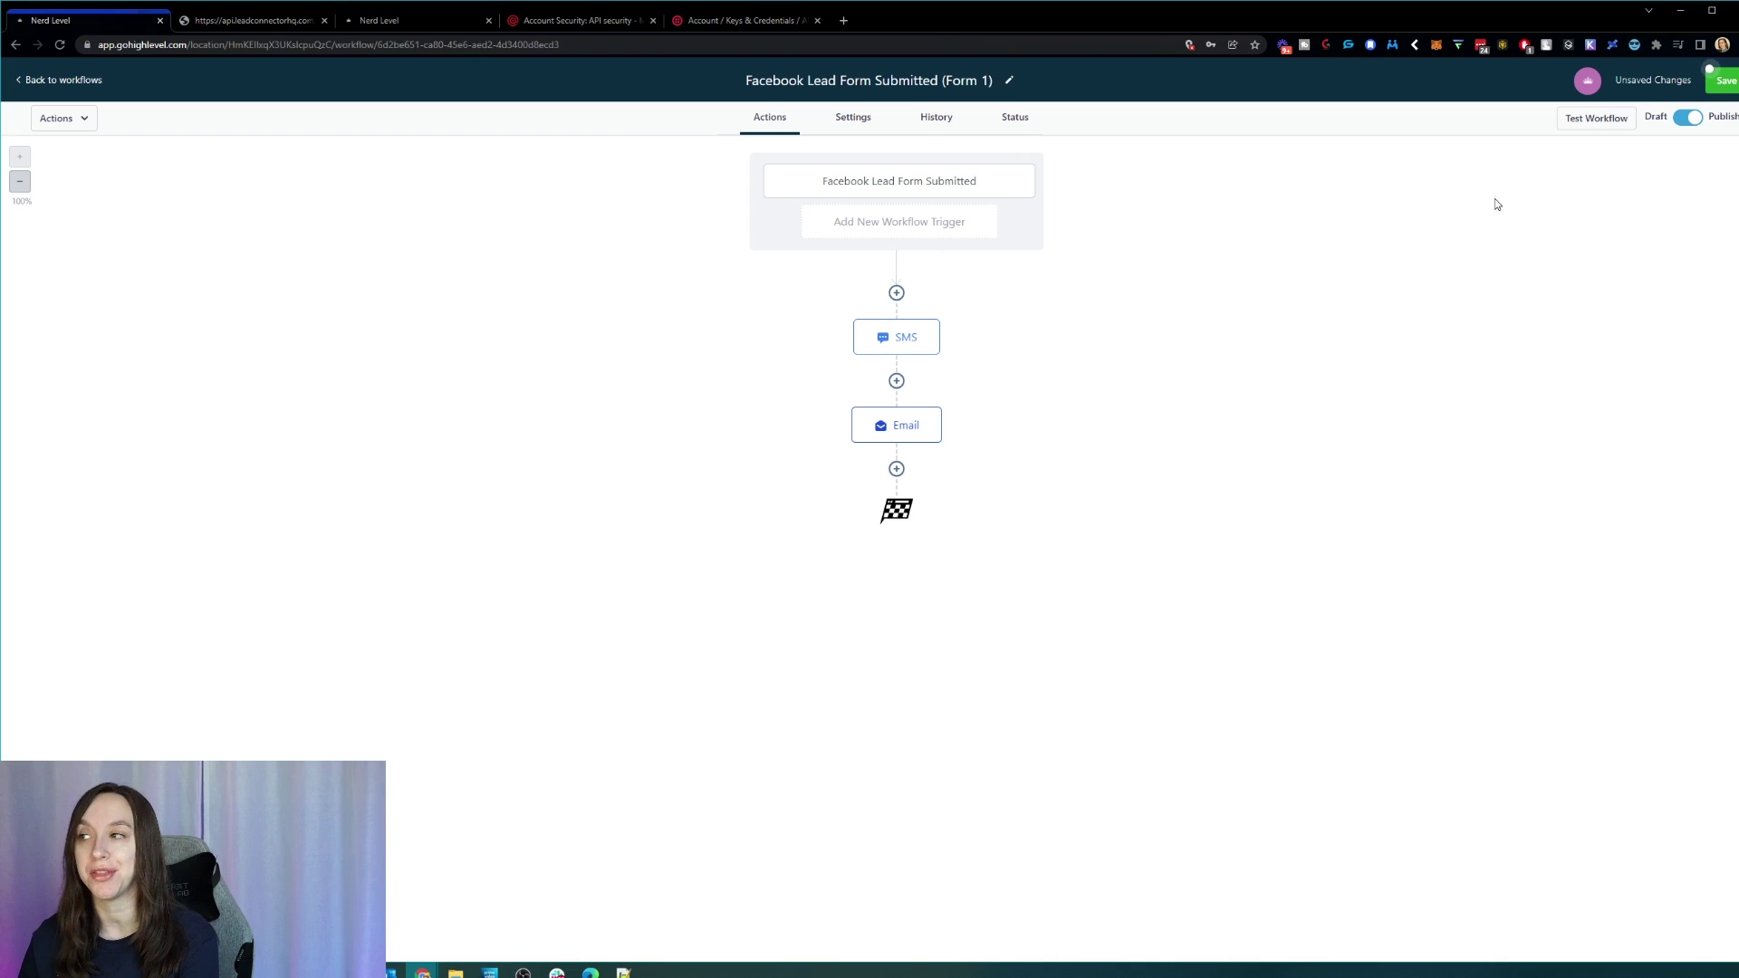
{"action": "left_click", "coordinate": [1721, 83]}
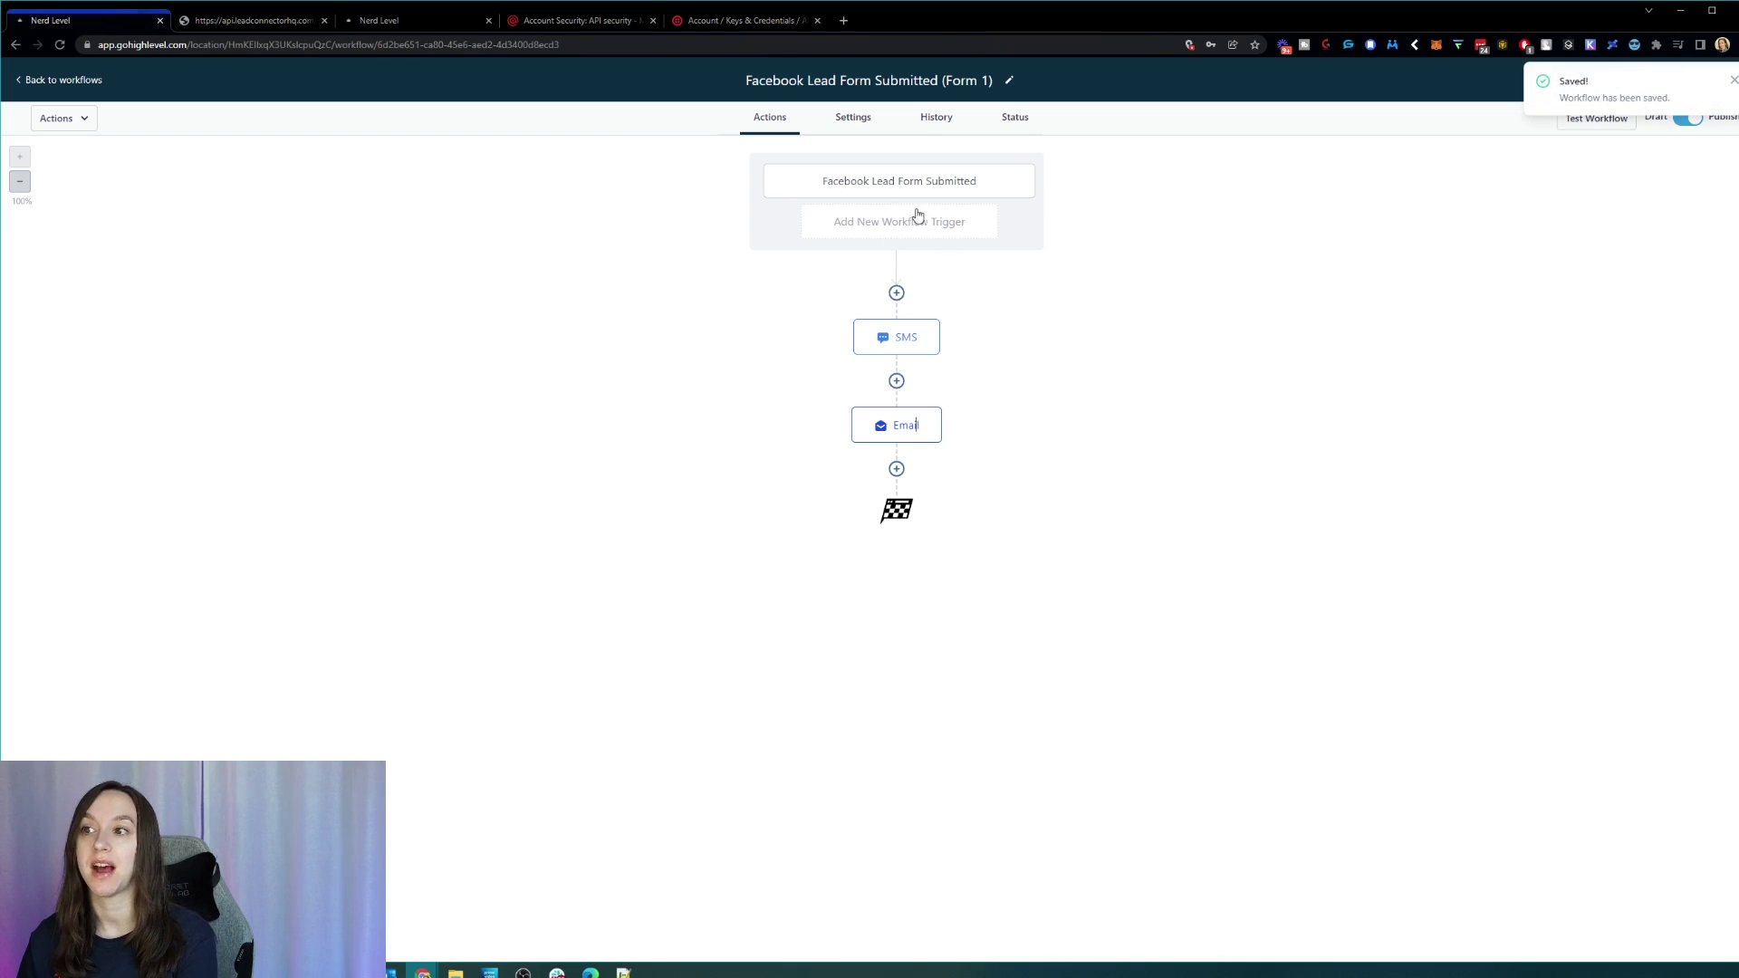
{"action": "left_click", "coordinate": [884, 228]}
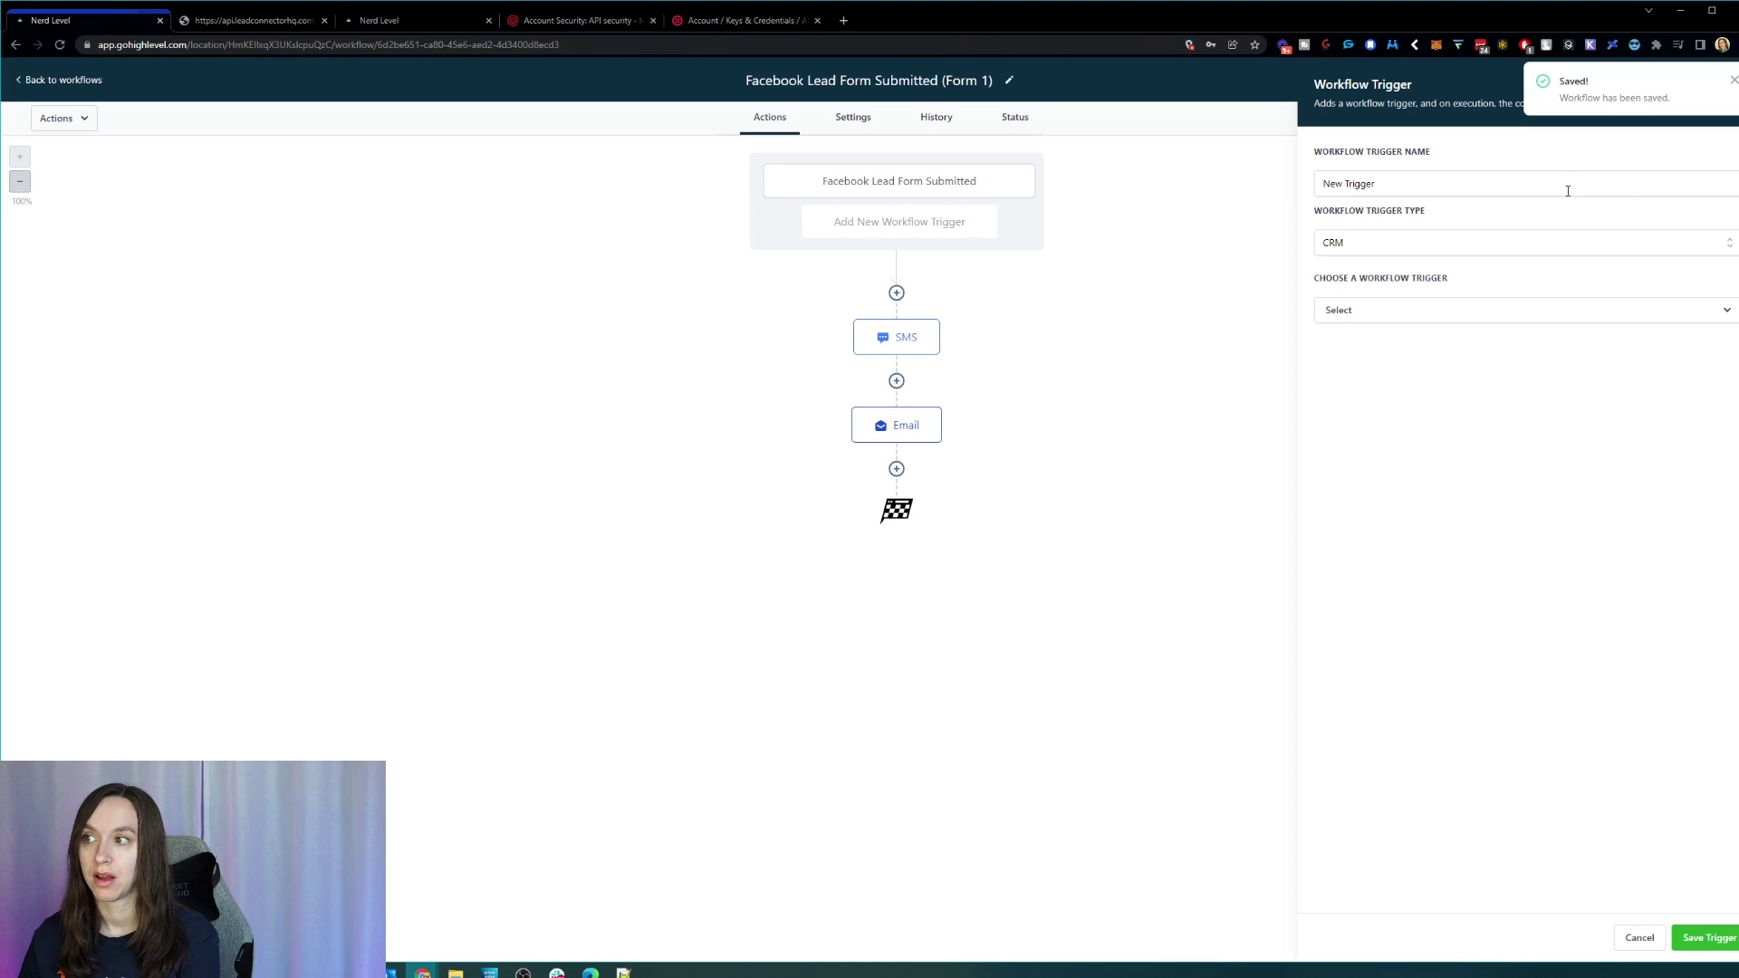
{"action": "left_click", "coordinate": [1418, 311]}
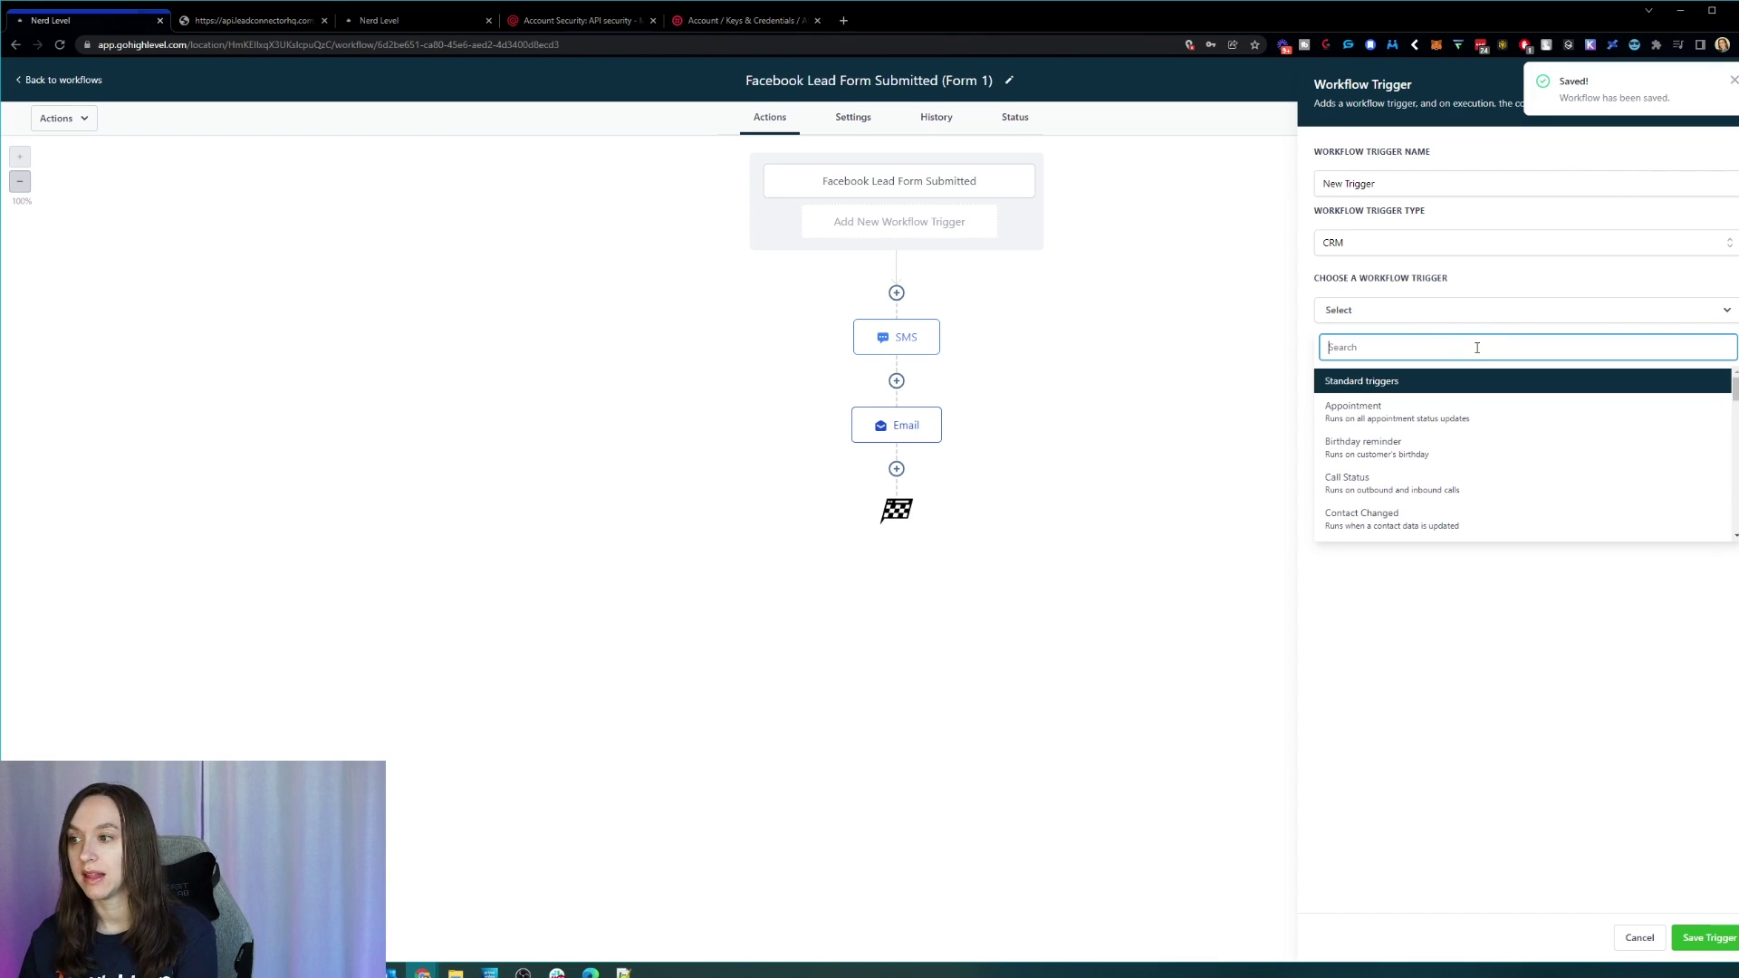
{"action": "type", "text": "tr"}
{"action": "left_click", "coordinate": [1444, 411]}
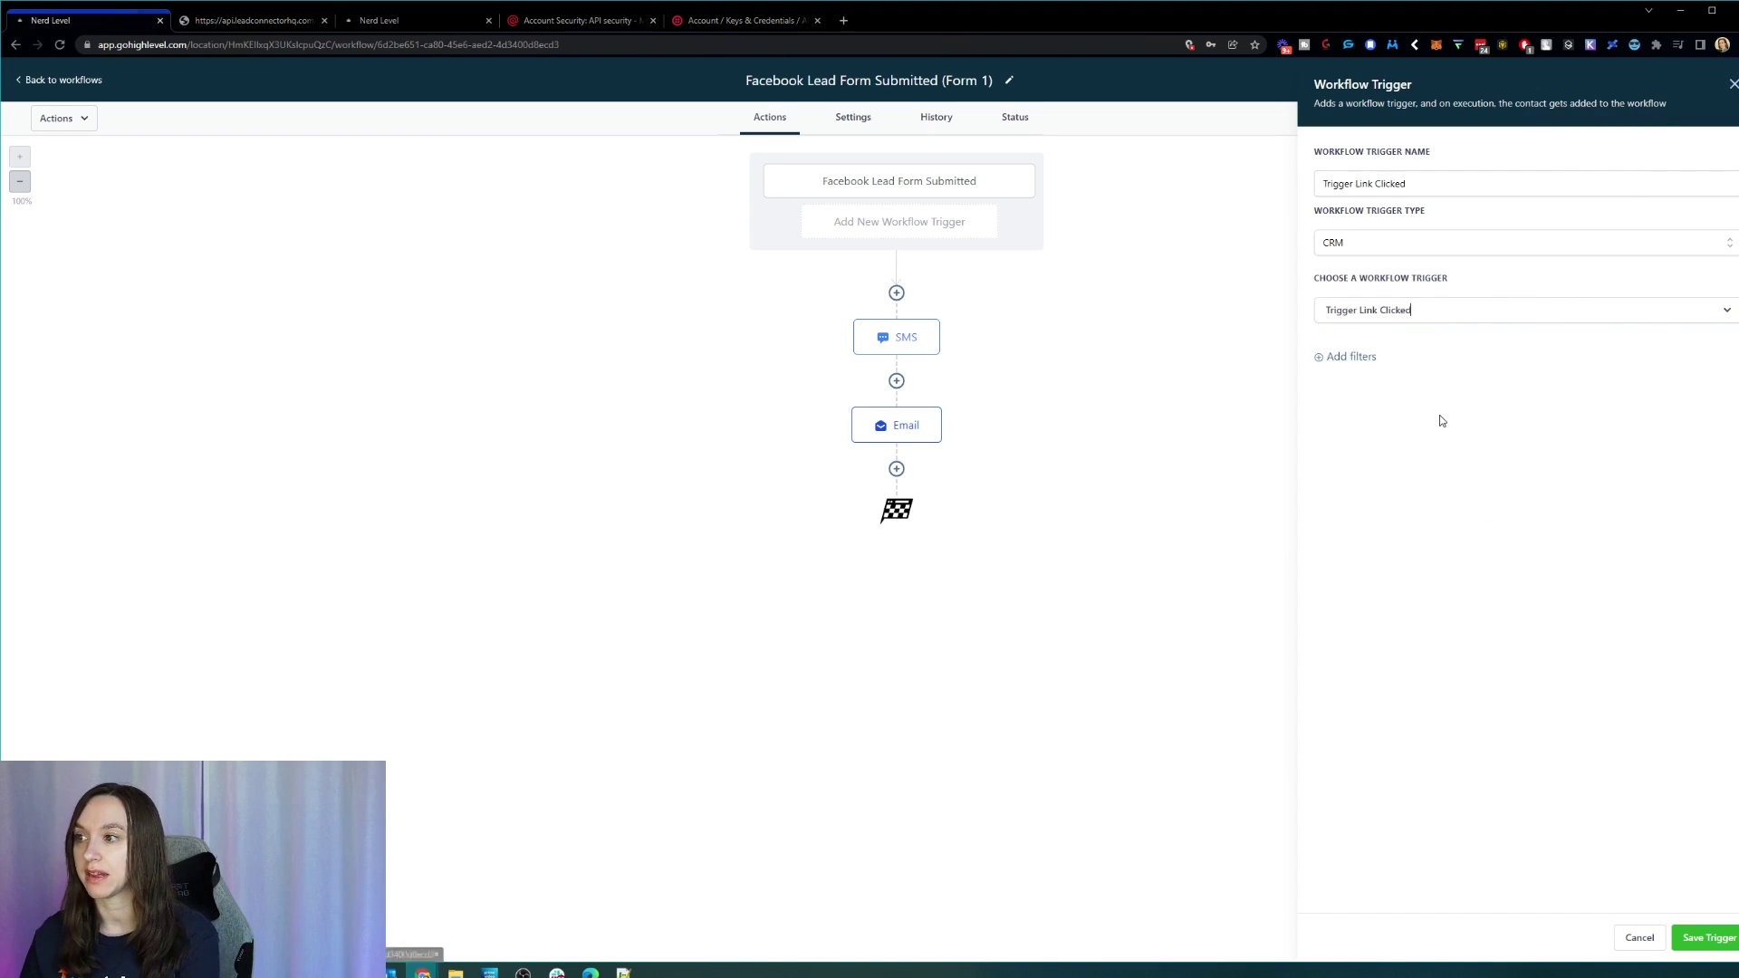
{"action": "left_click", "coordinate": [1362, 353]}
{"action": "left_click", "coordinate": [1385, 372]}
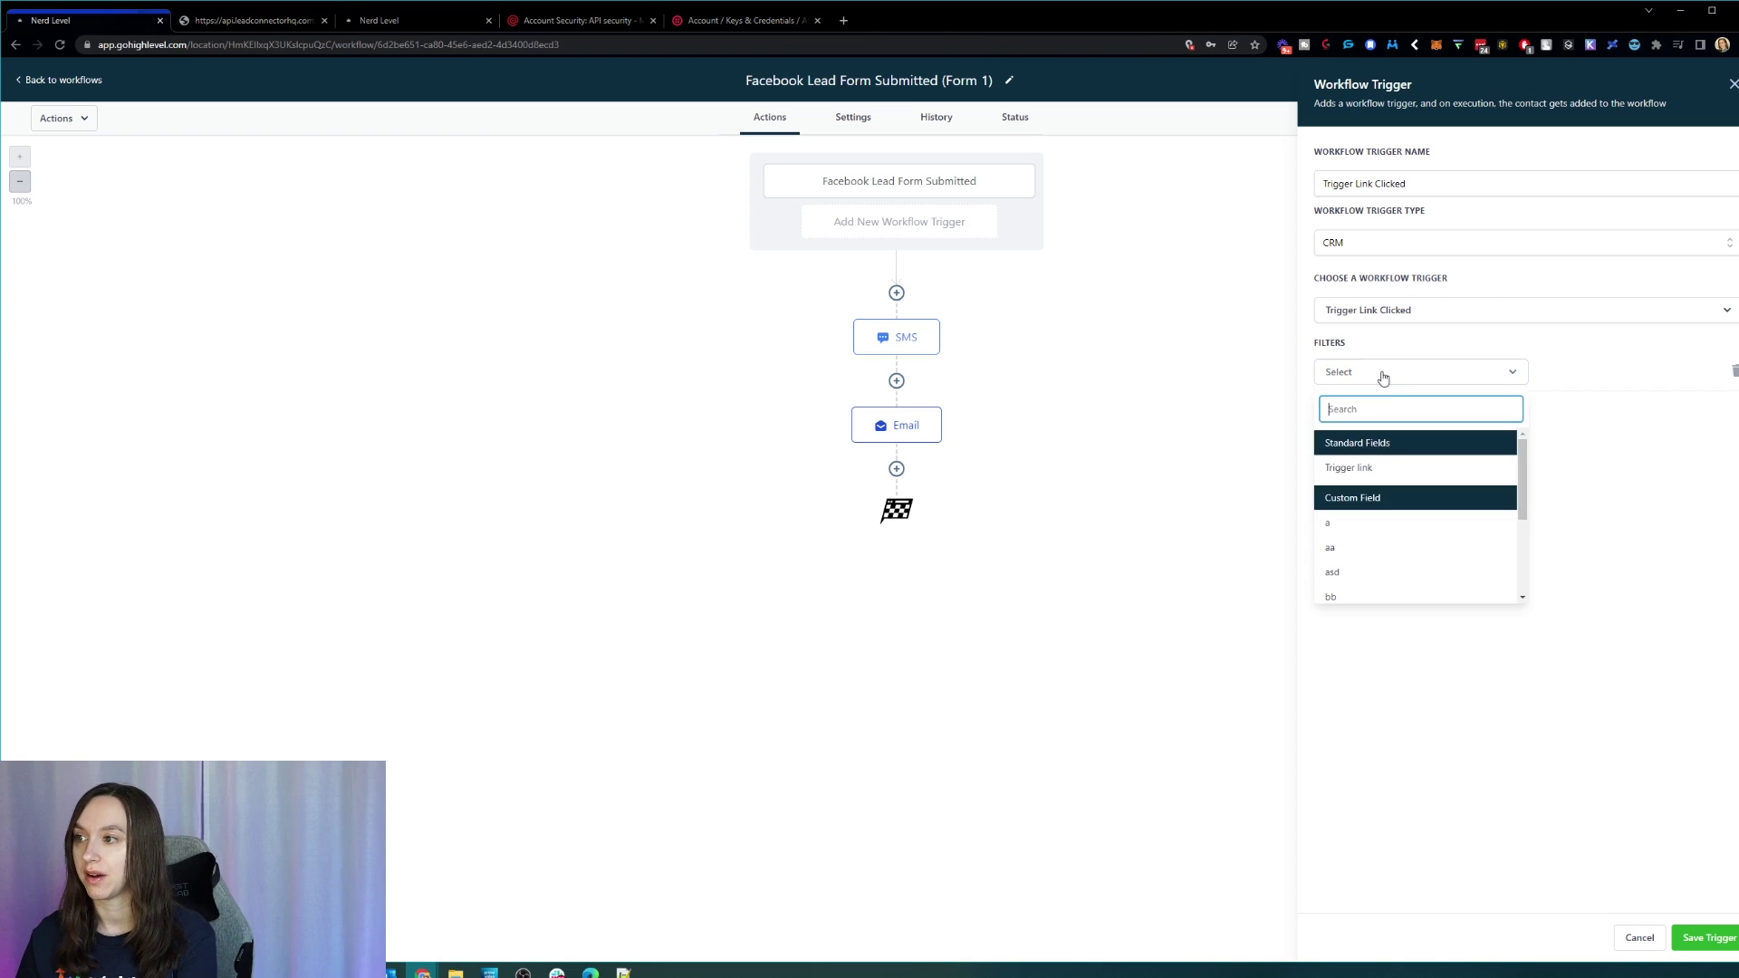
{"action": "left_click", "coordinate": [1367, 468]}
{"action": "left_click", "coordinate": [1657, 379]}
{"action": "left_click", "coordinate": [1594, 435]}
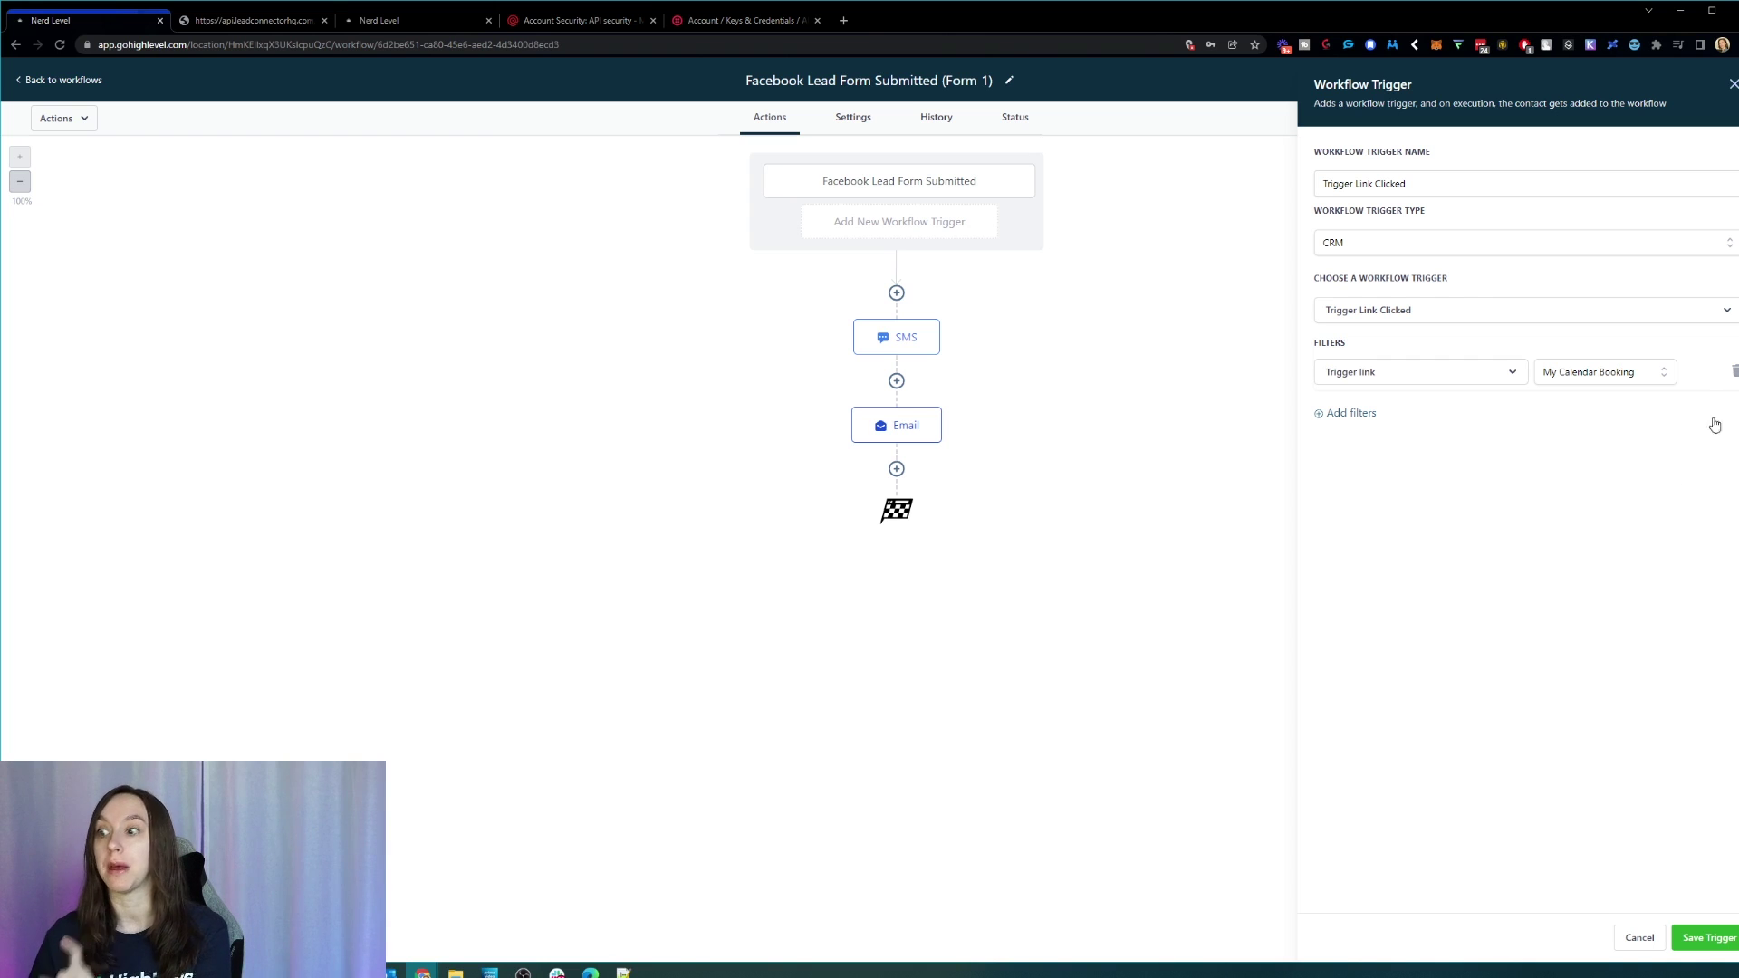
{"action": "left_click", "coordinate": [1634, 939]}
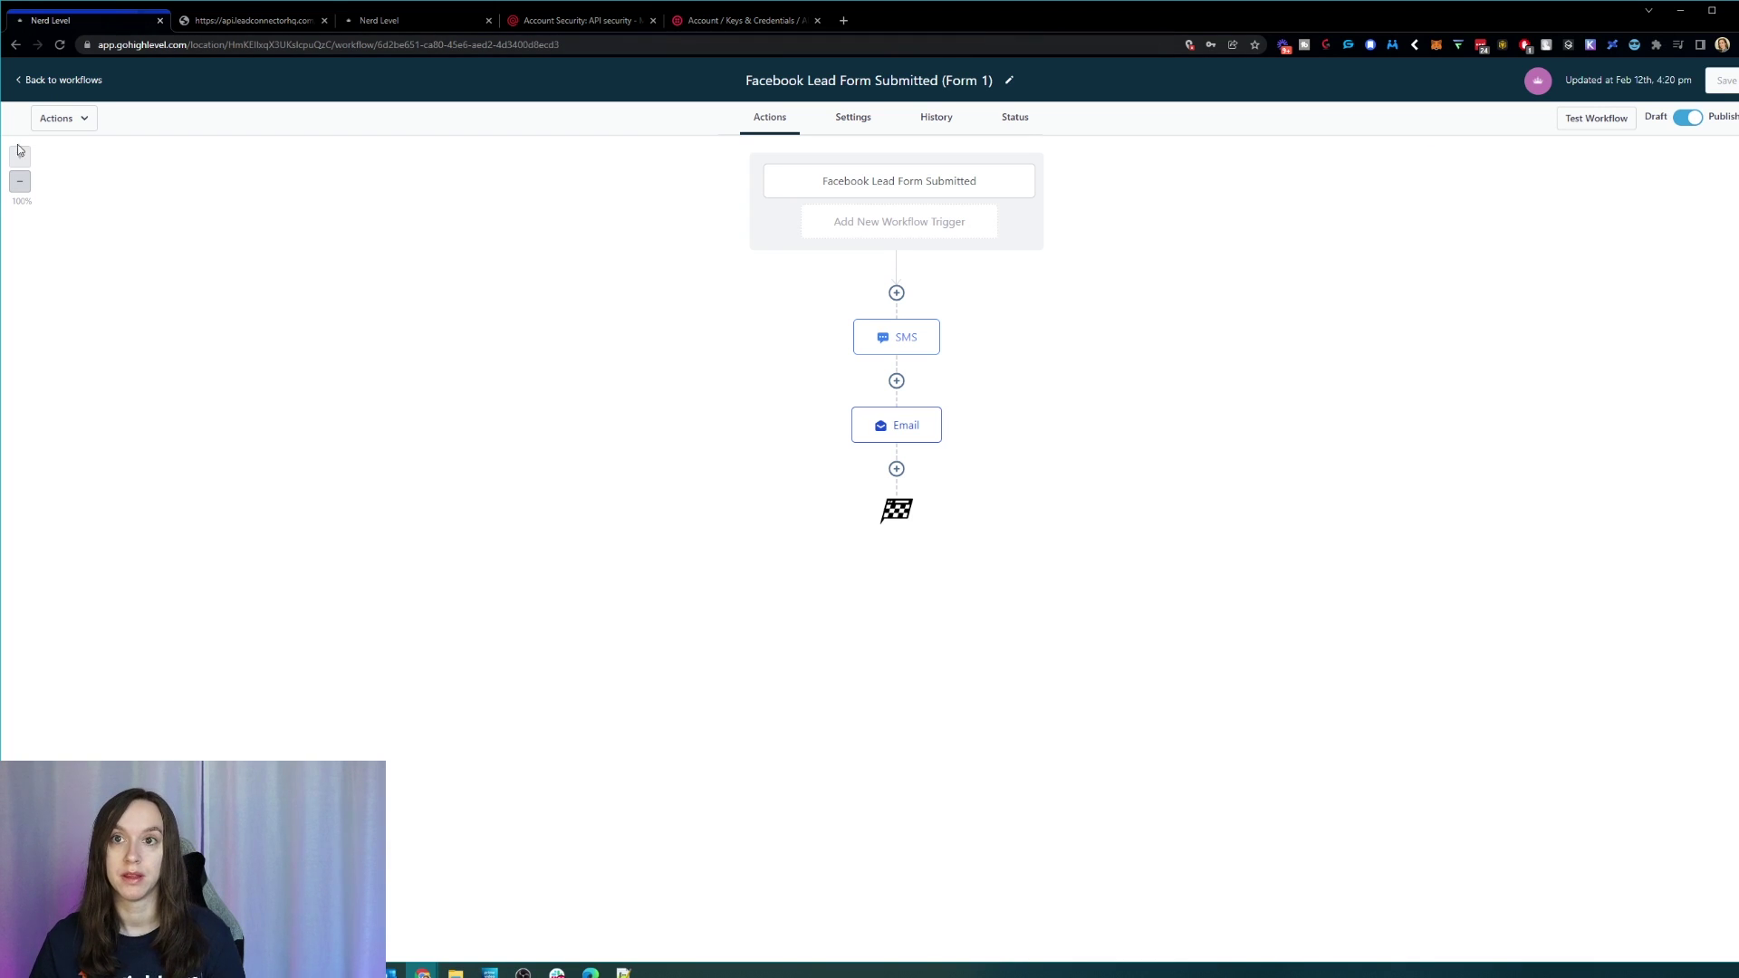
Step: Return to the workflows list, then go through the sidebar to Sites' Funnels page listing Test2 and Saas
{"action": "left_click", "coordinate": [78, 79]}
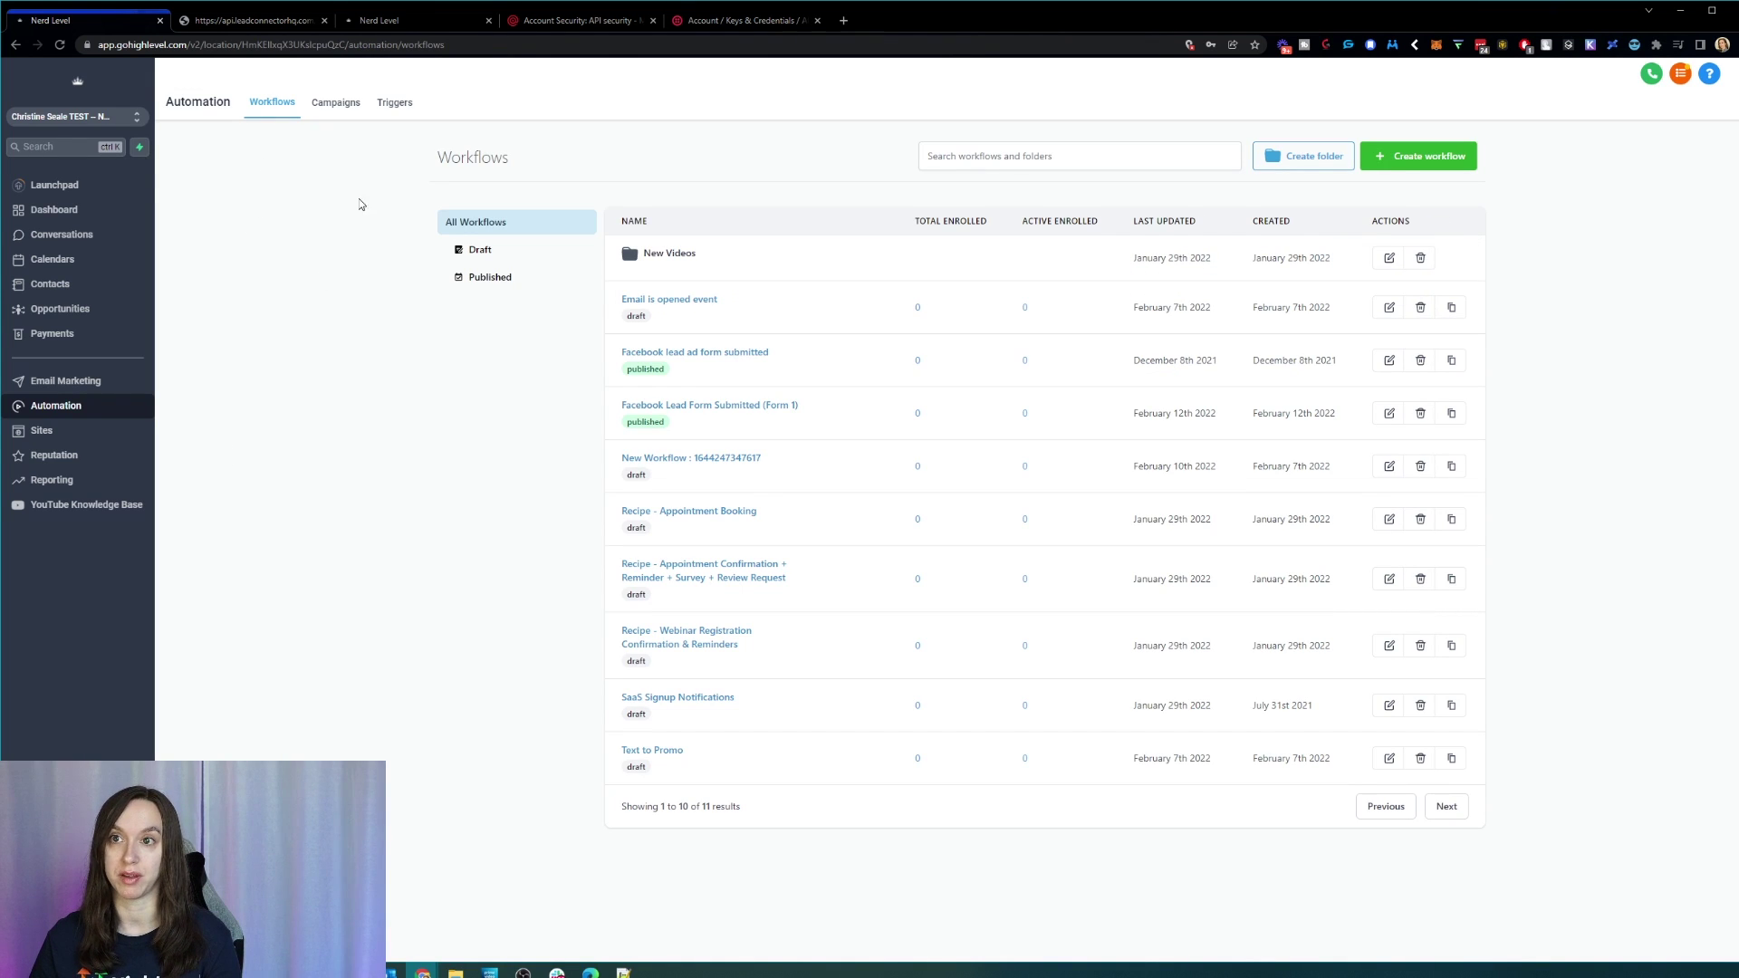
{"action": "left_click", "coordinate": [90, 381]}
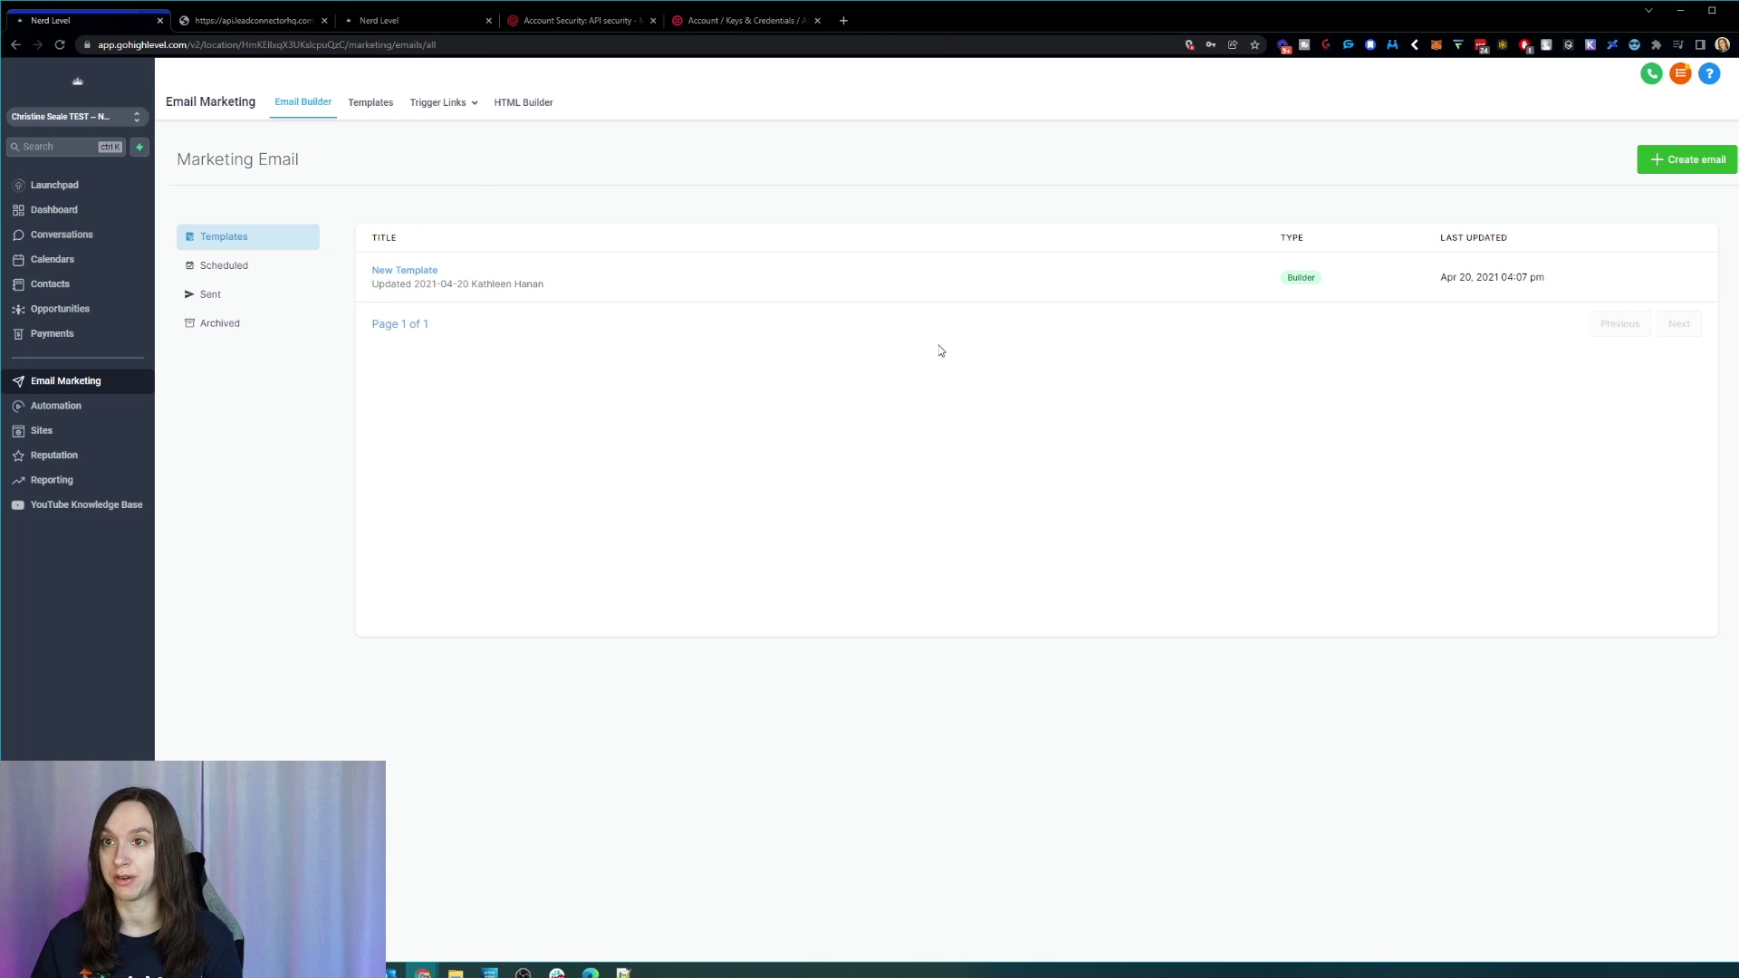
{"action": "mouse_move", "coordinate": [424, 108]}
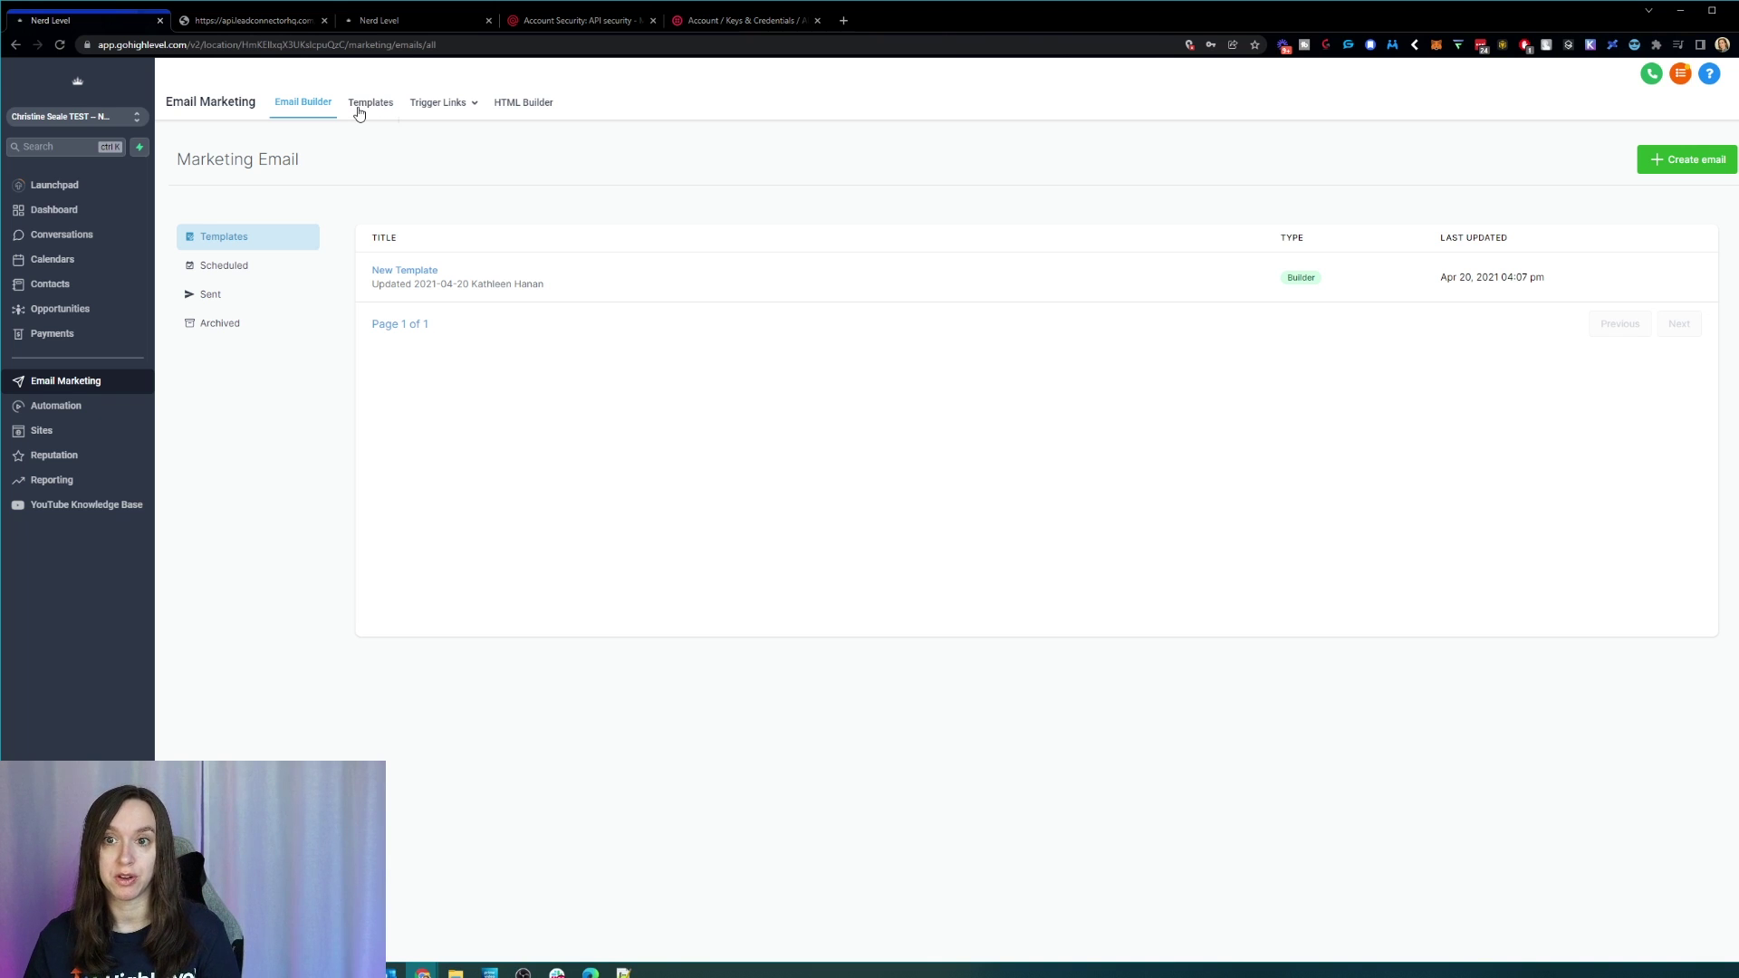
{"action": "left_click", "coordinate": [78, 405]}
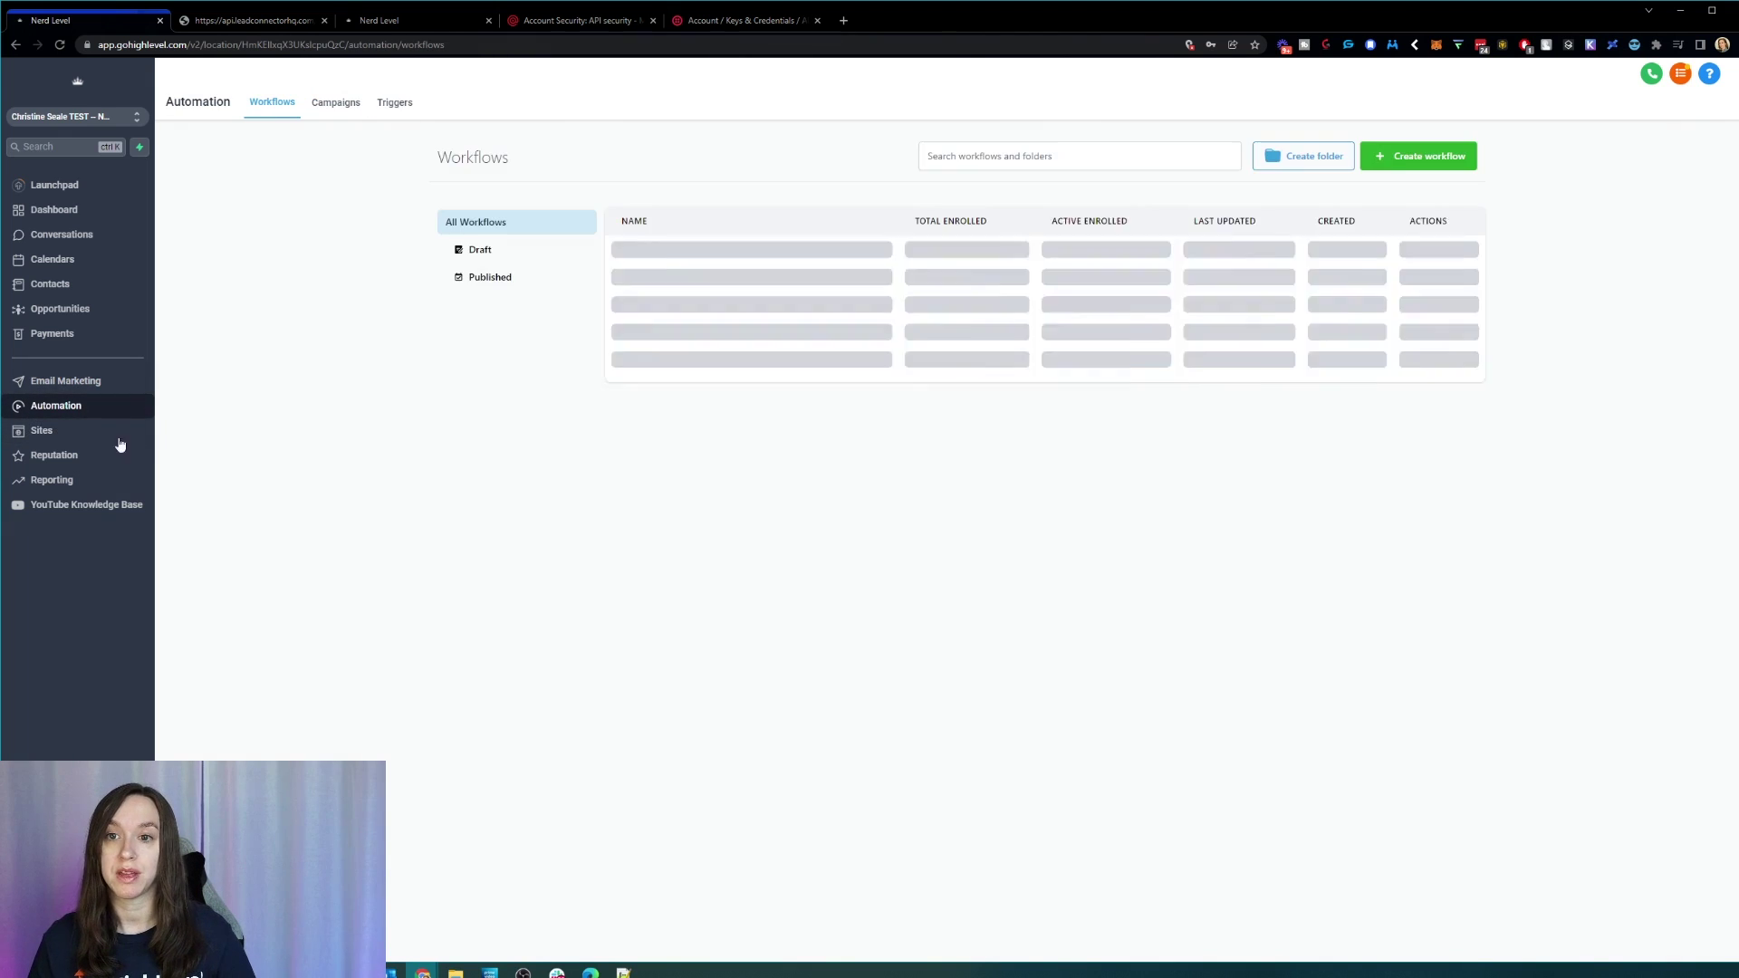
{"action": "left_click", "coordinate": [97, 433]}
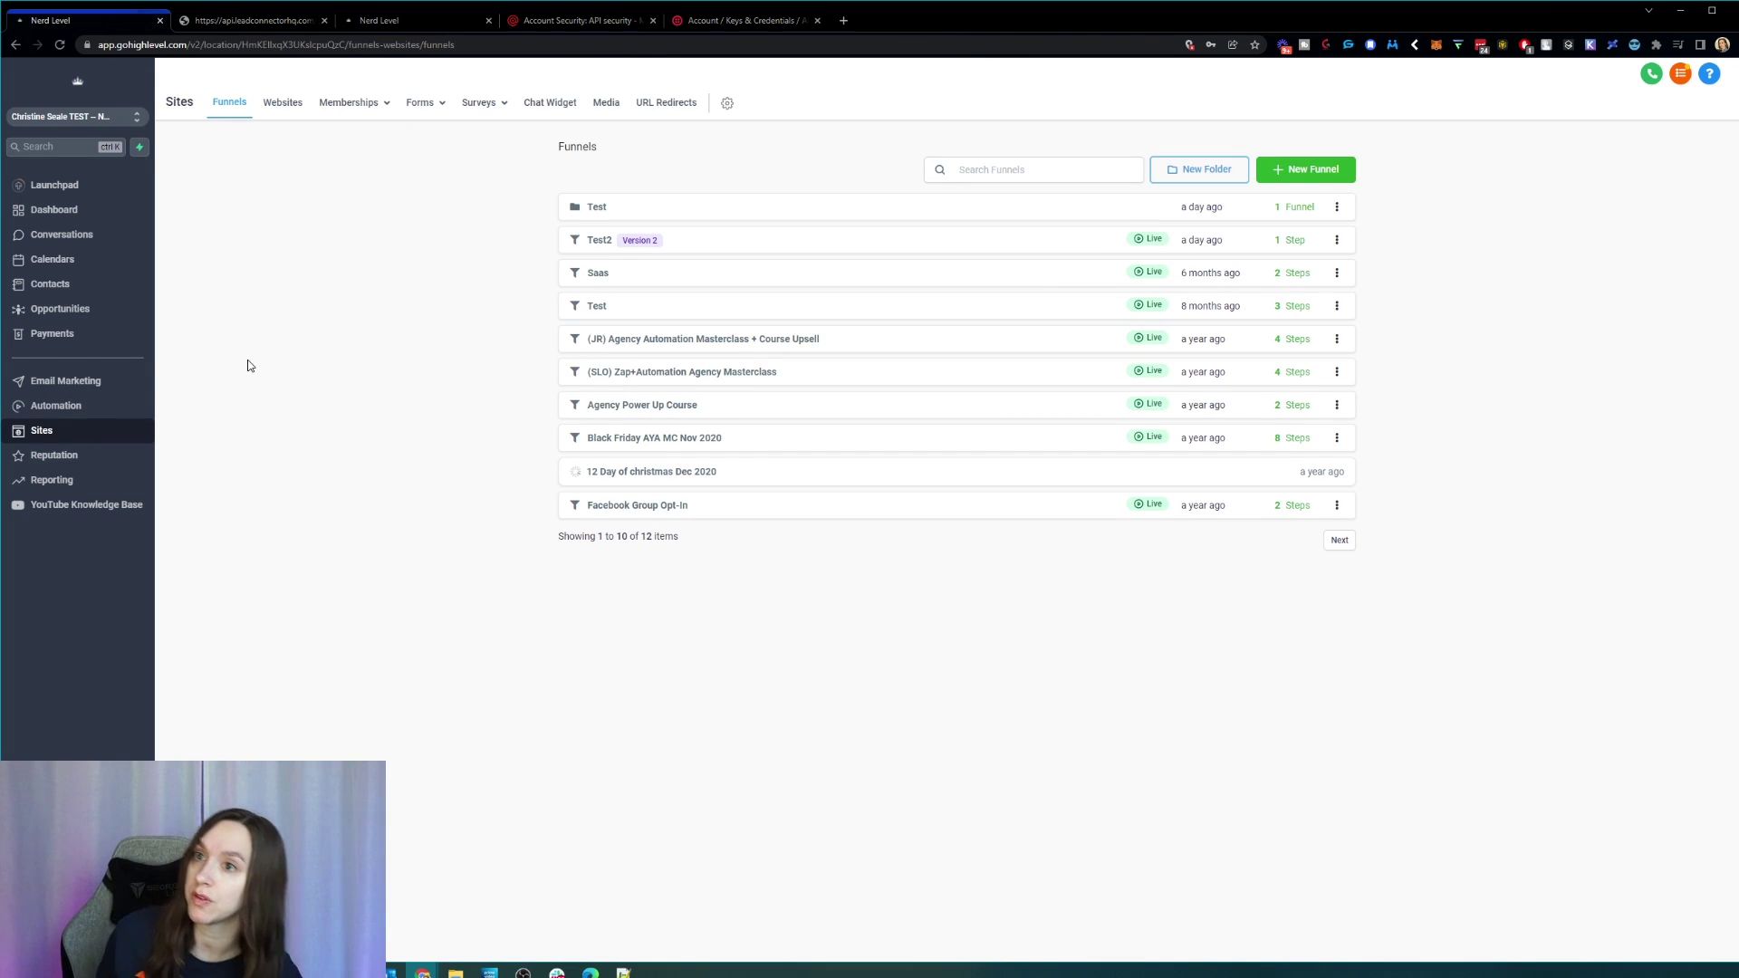